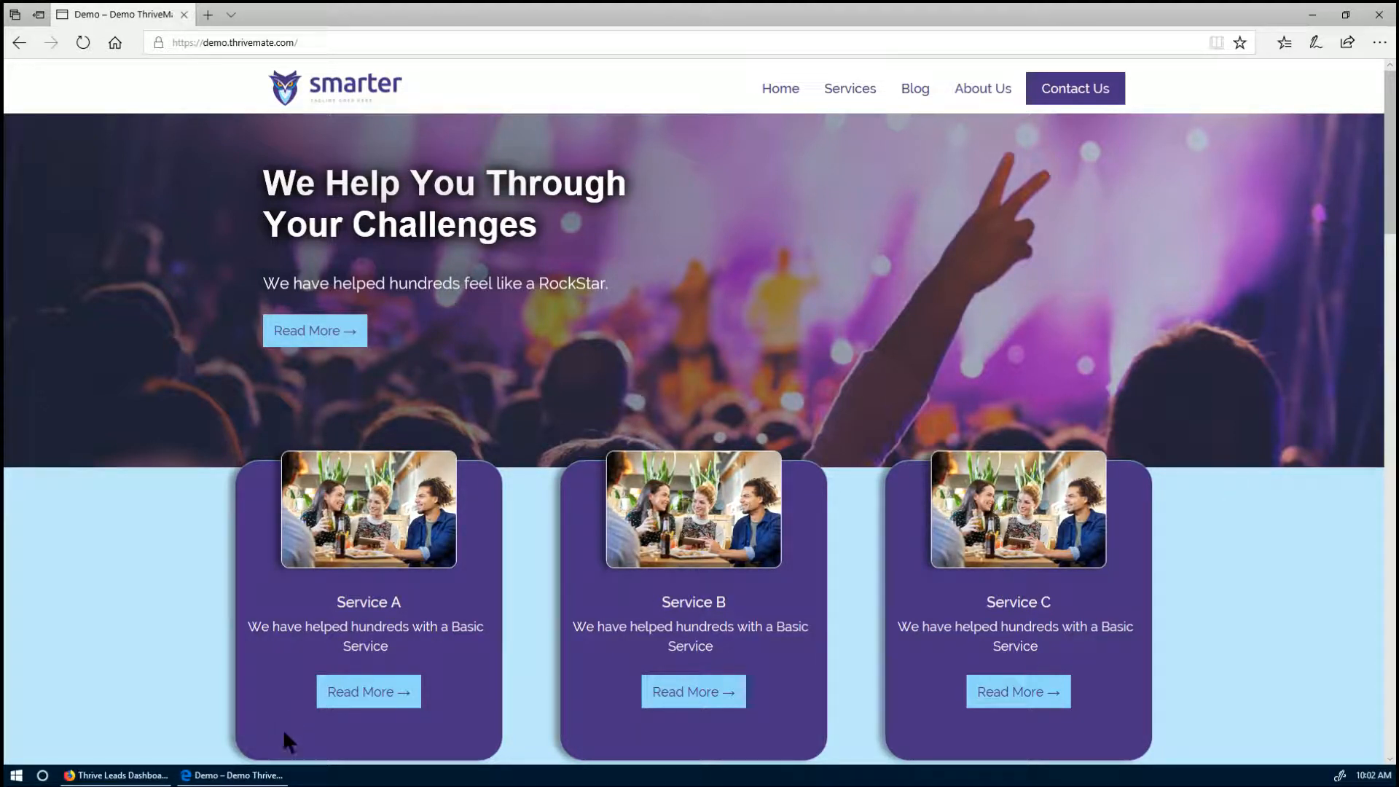
- Bring the Thrive Leads dashboard forward and review its lead groups, shortcodes and ThriveBoxes
click(117, 775)
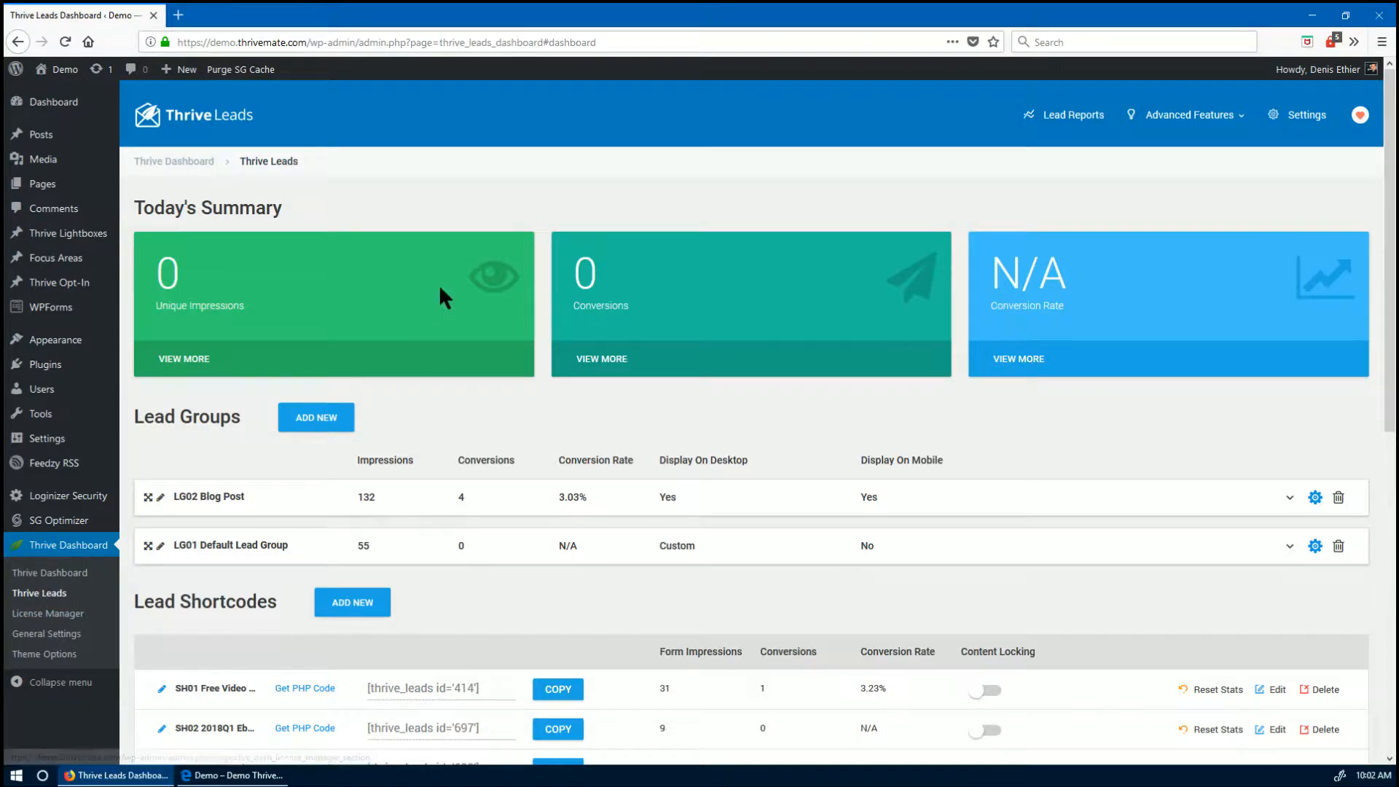
scroll(439, 299, down, 8)
scroll(511, 503, up, 3)
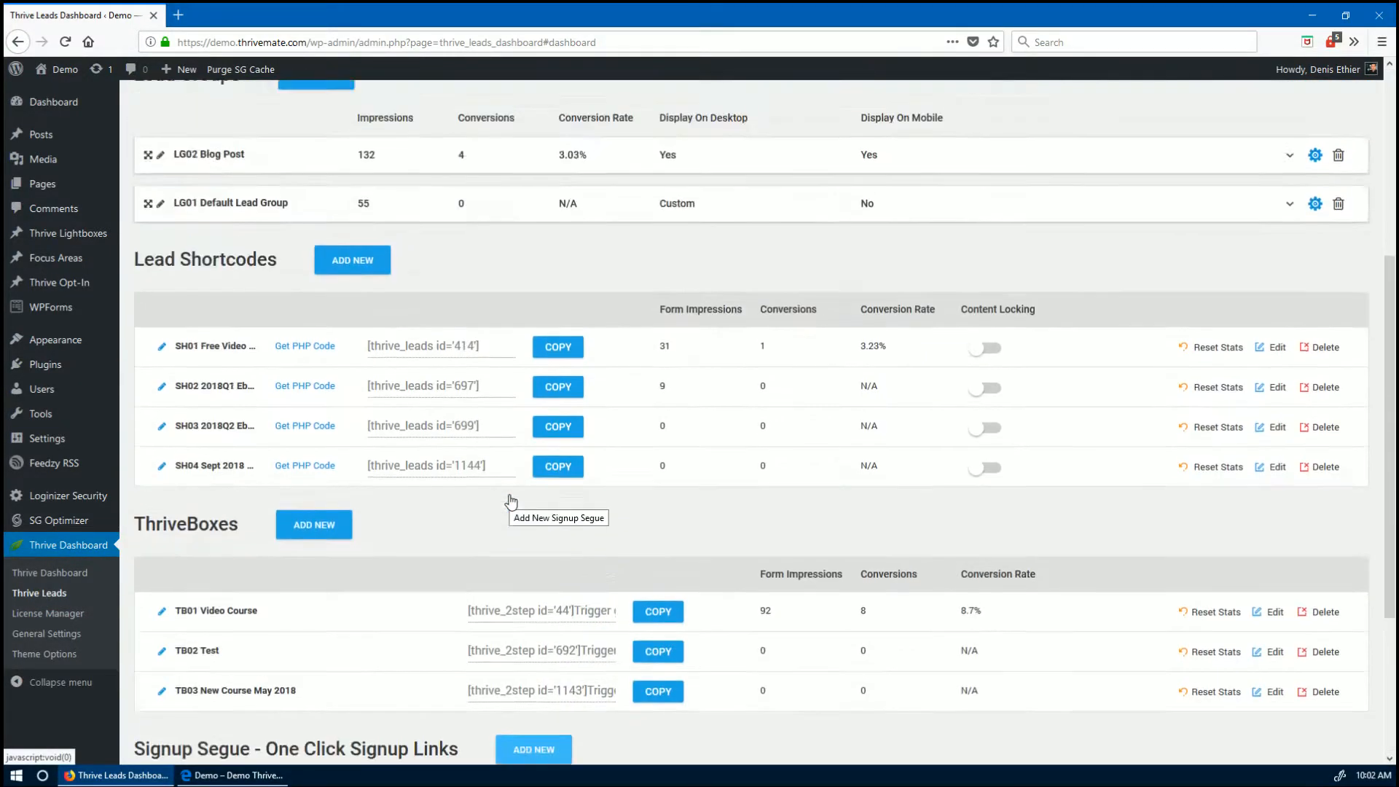
scroll(511, 502, up, 5)
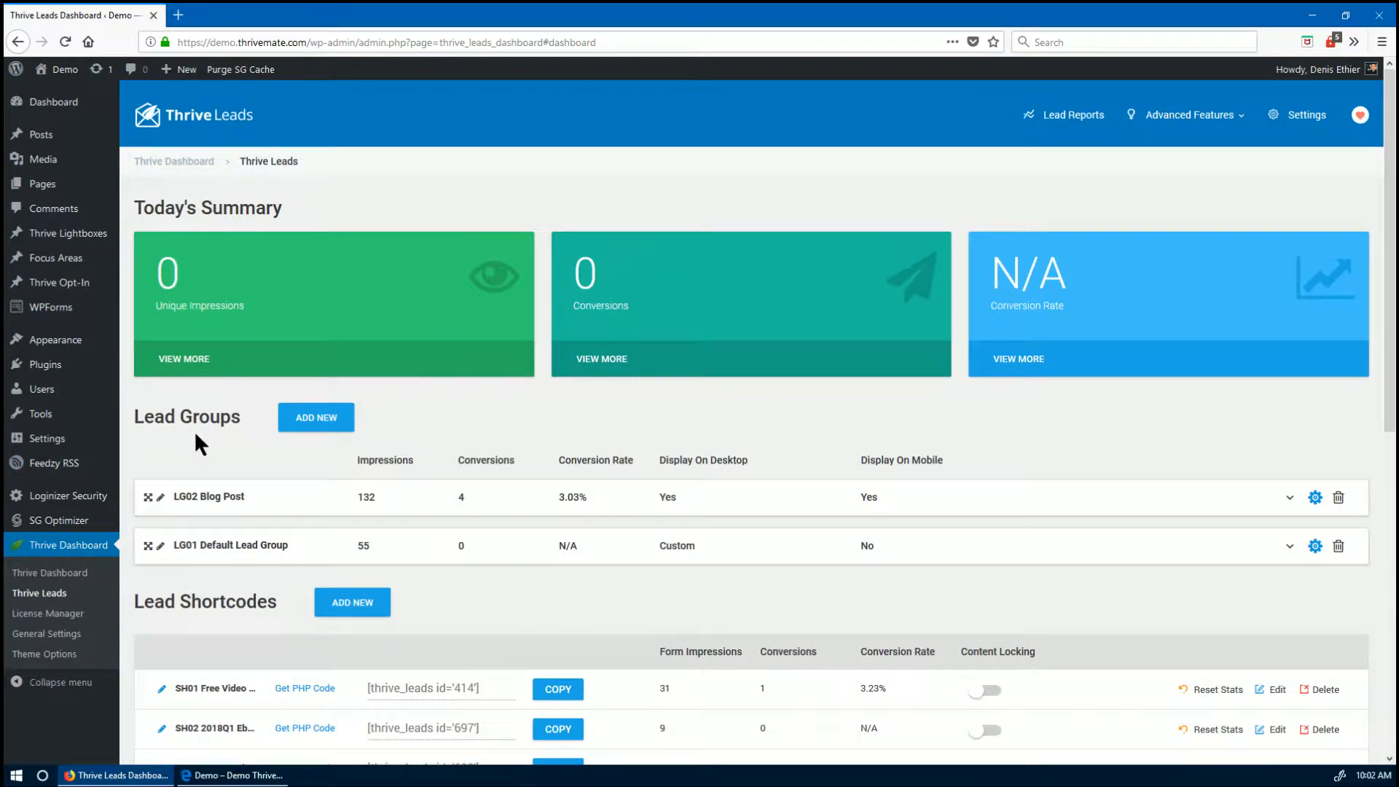
scroll(193, 431, down, 3)
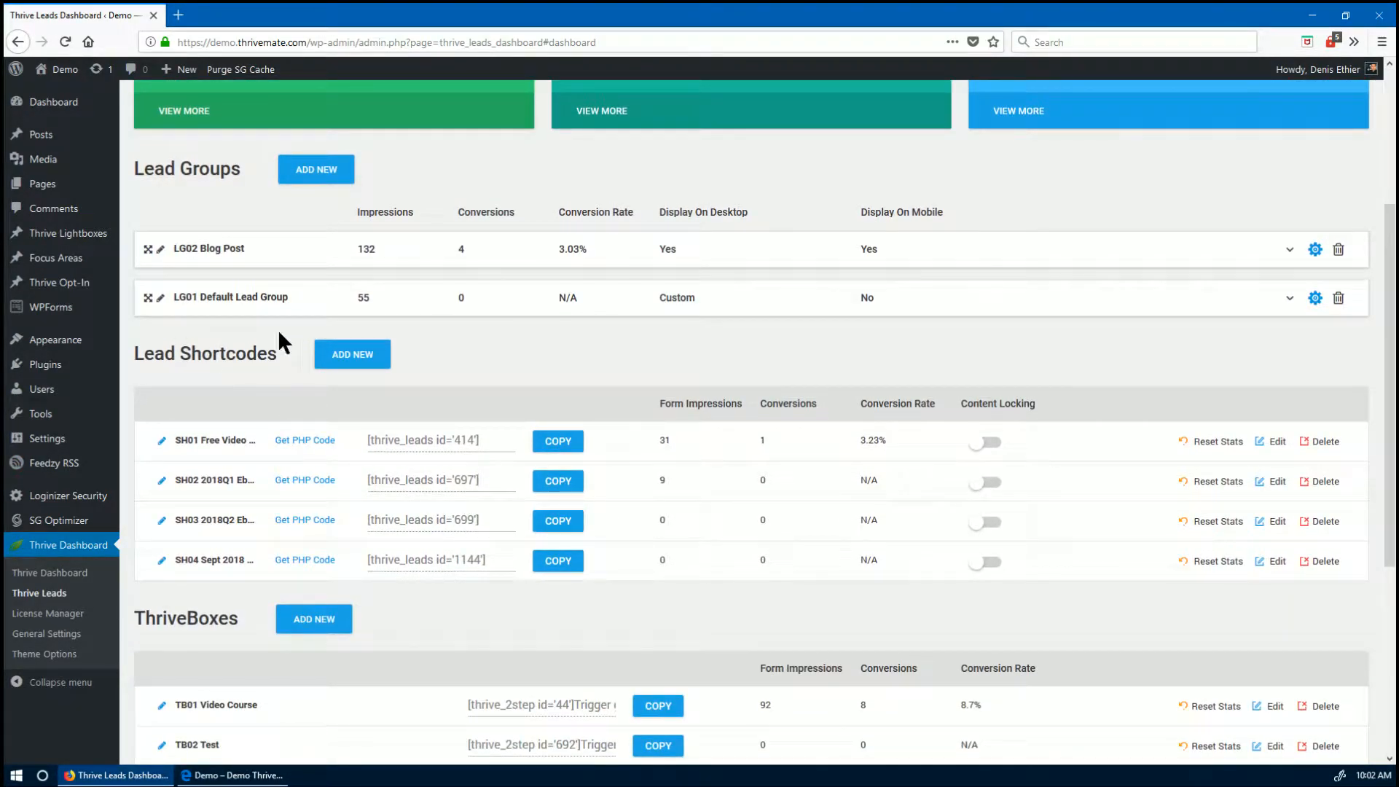
scroll(212, 353, down, 2)
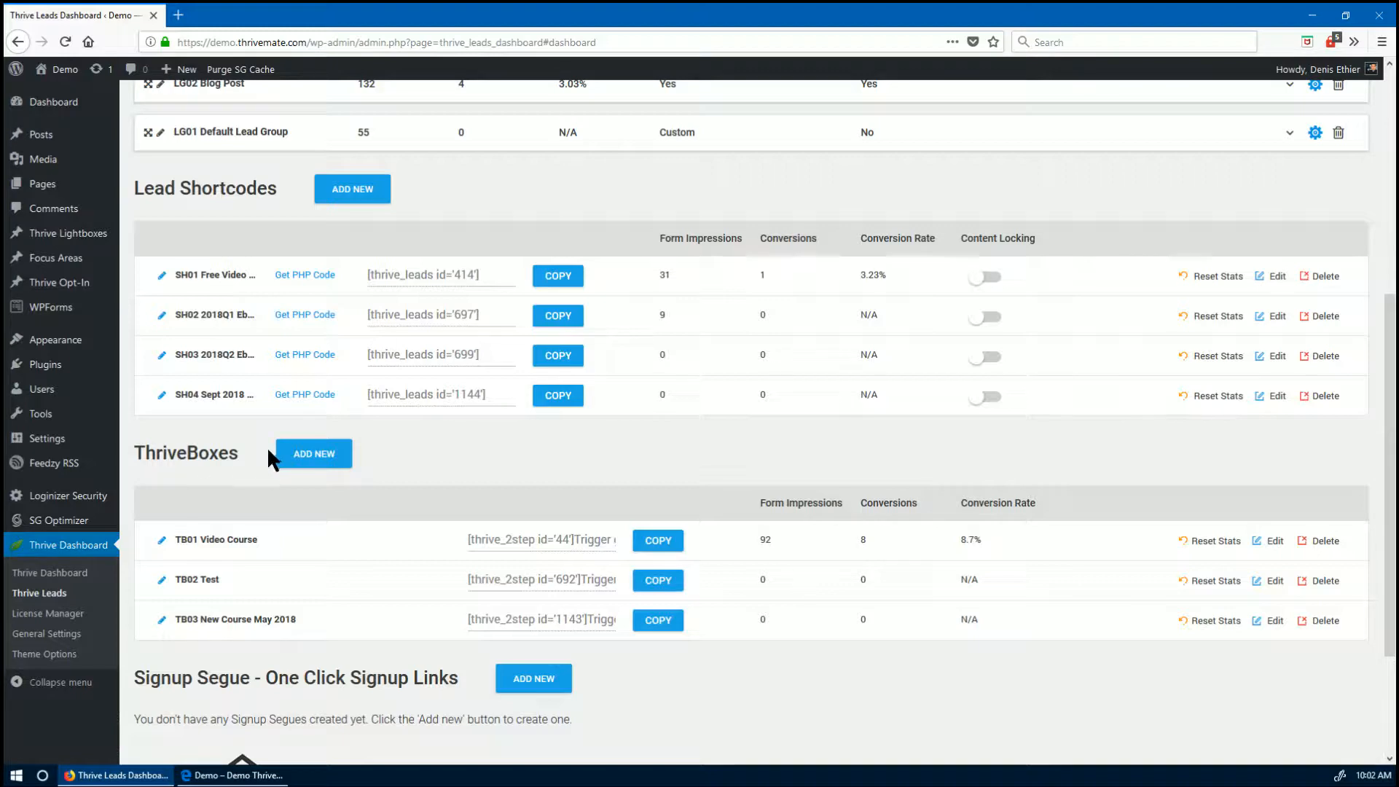
scroll(257, 482, up, 2)
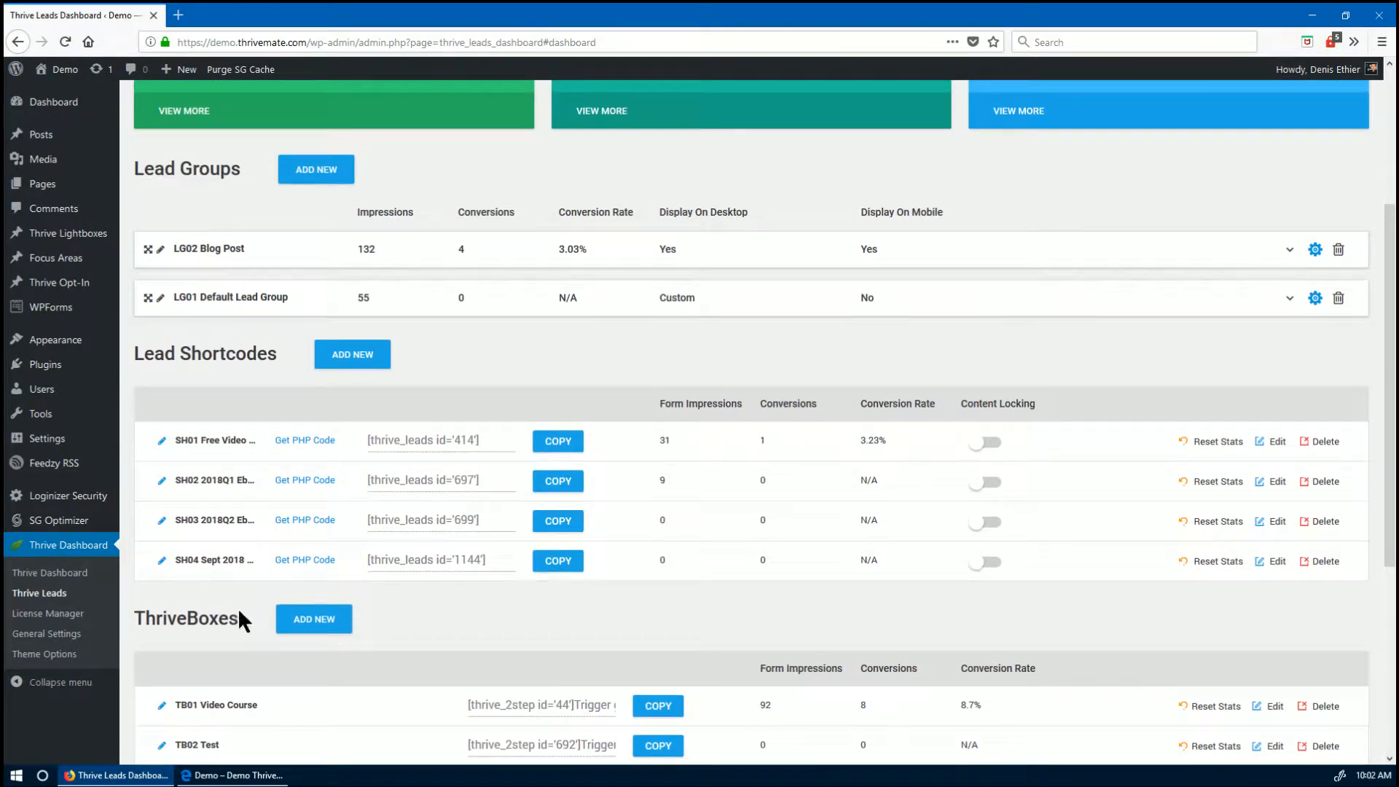
scroll(233, 359, up, 2)
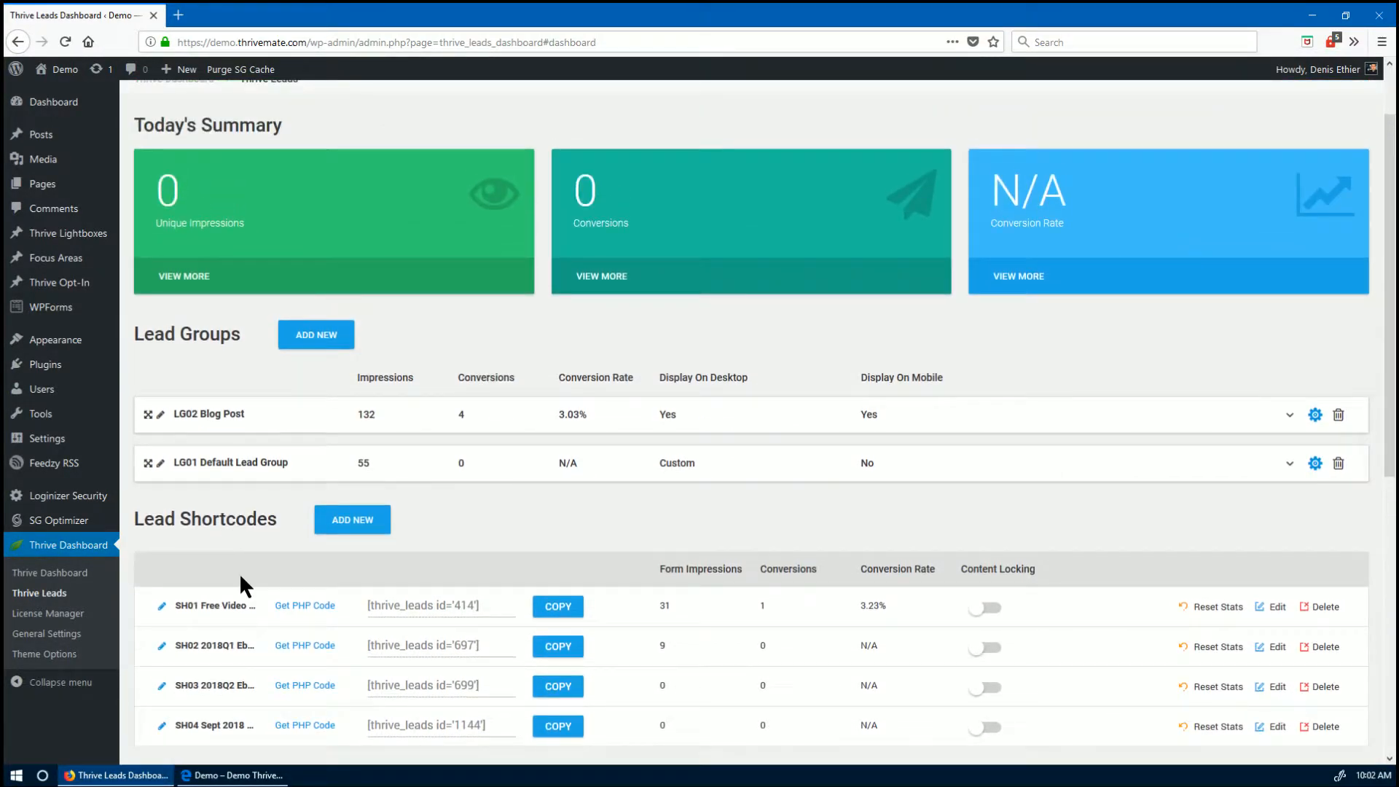
scroll(239, 573, down, 2)
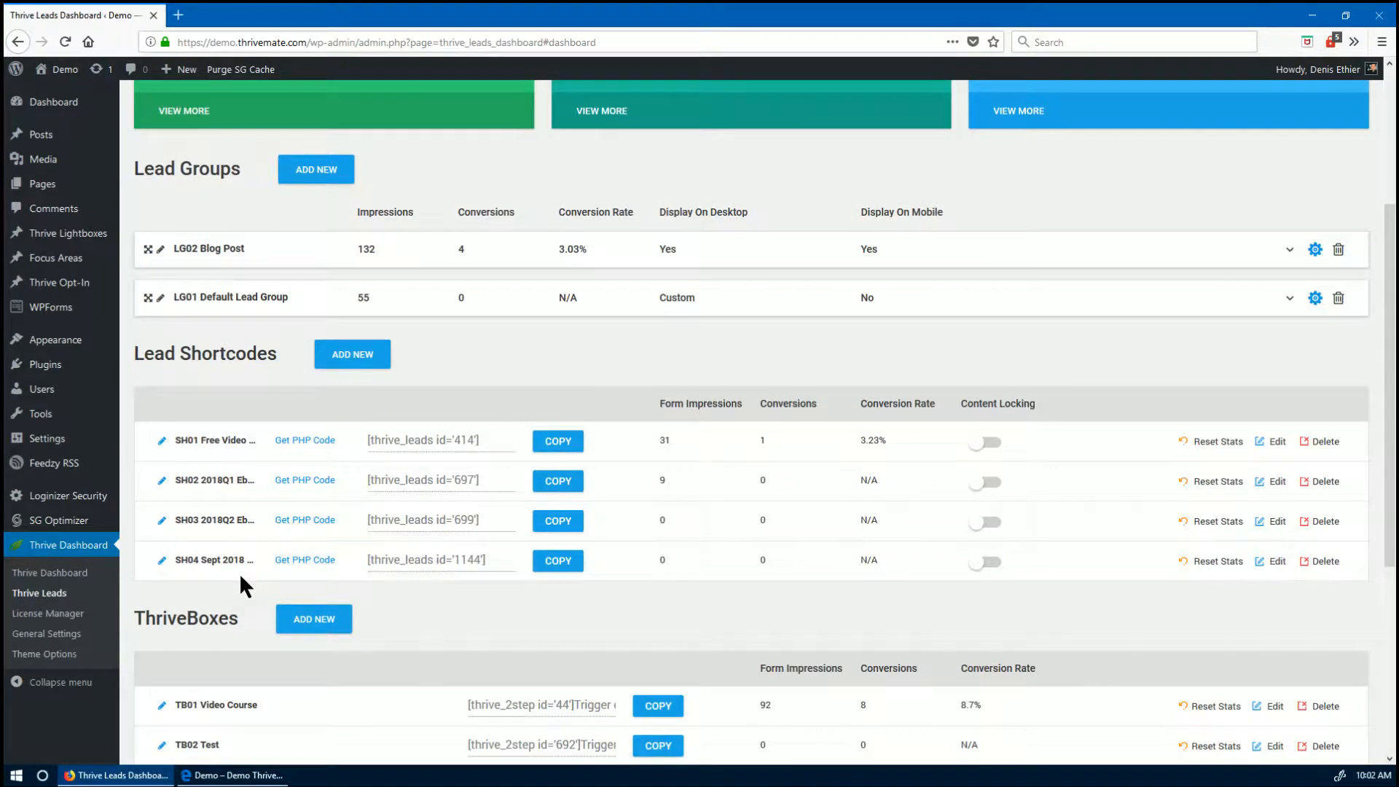
scroll(240, 576, down, 2)
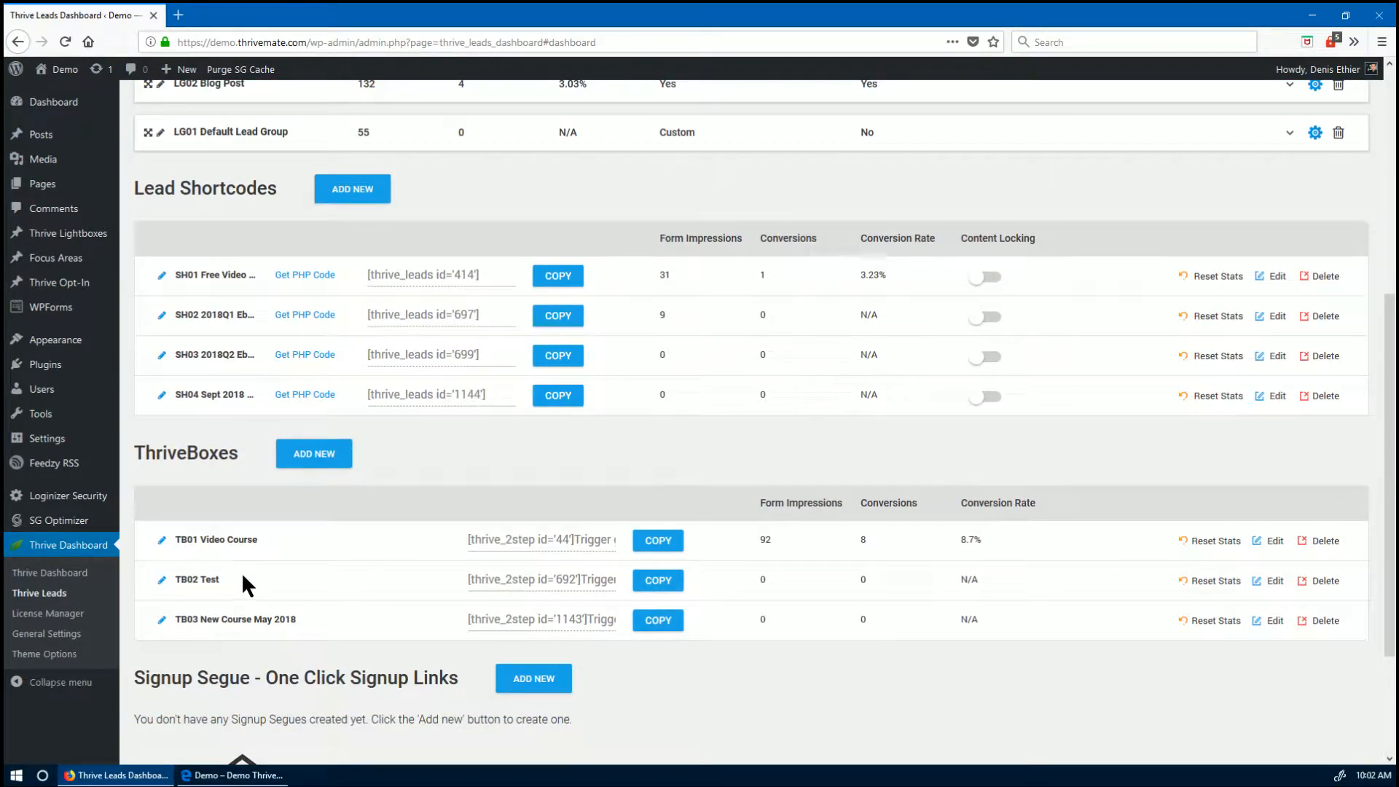
scroll(250, 578, up, 2)
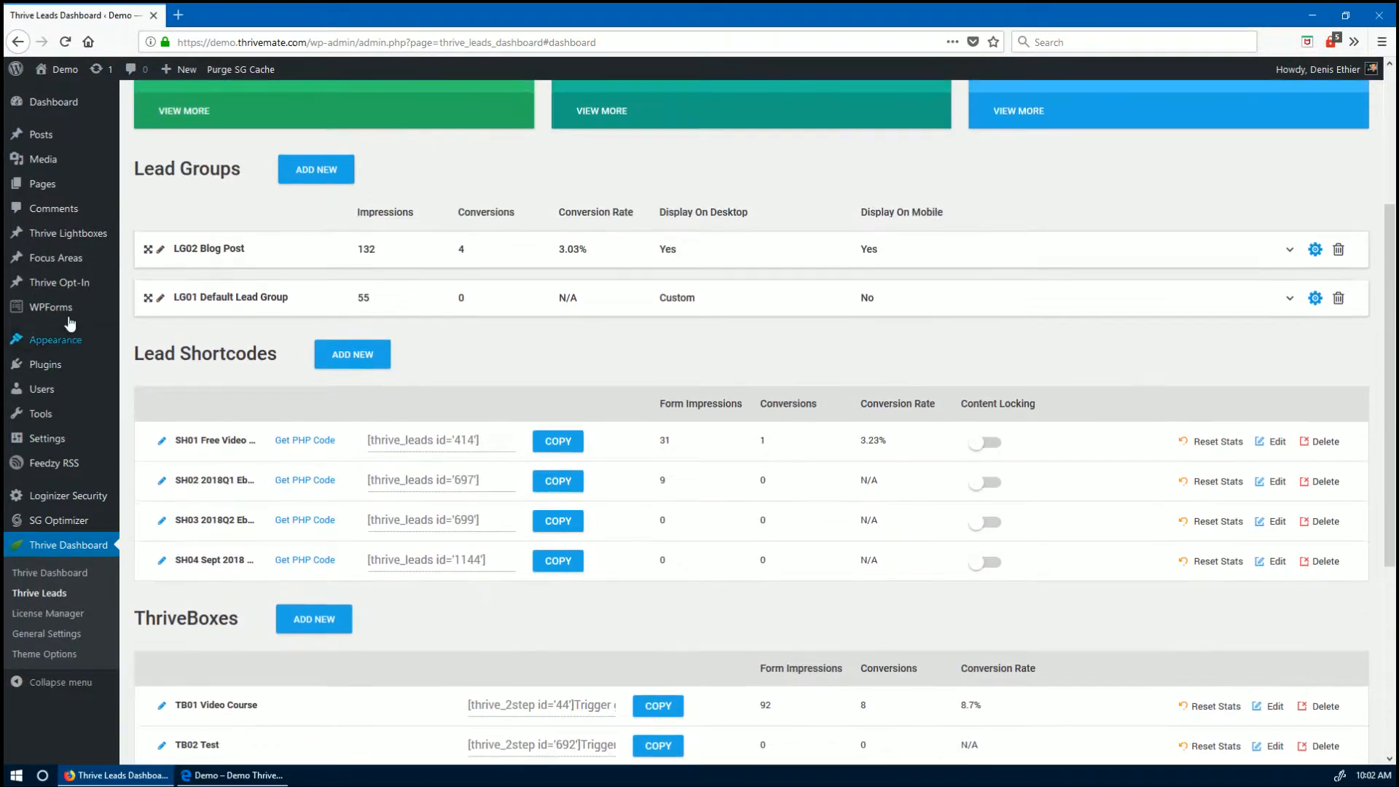
mouse_move(68, 240)
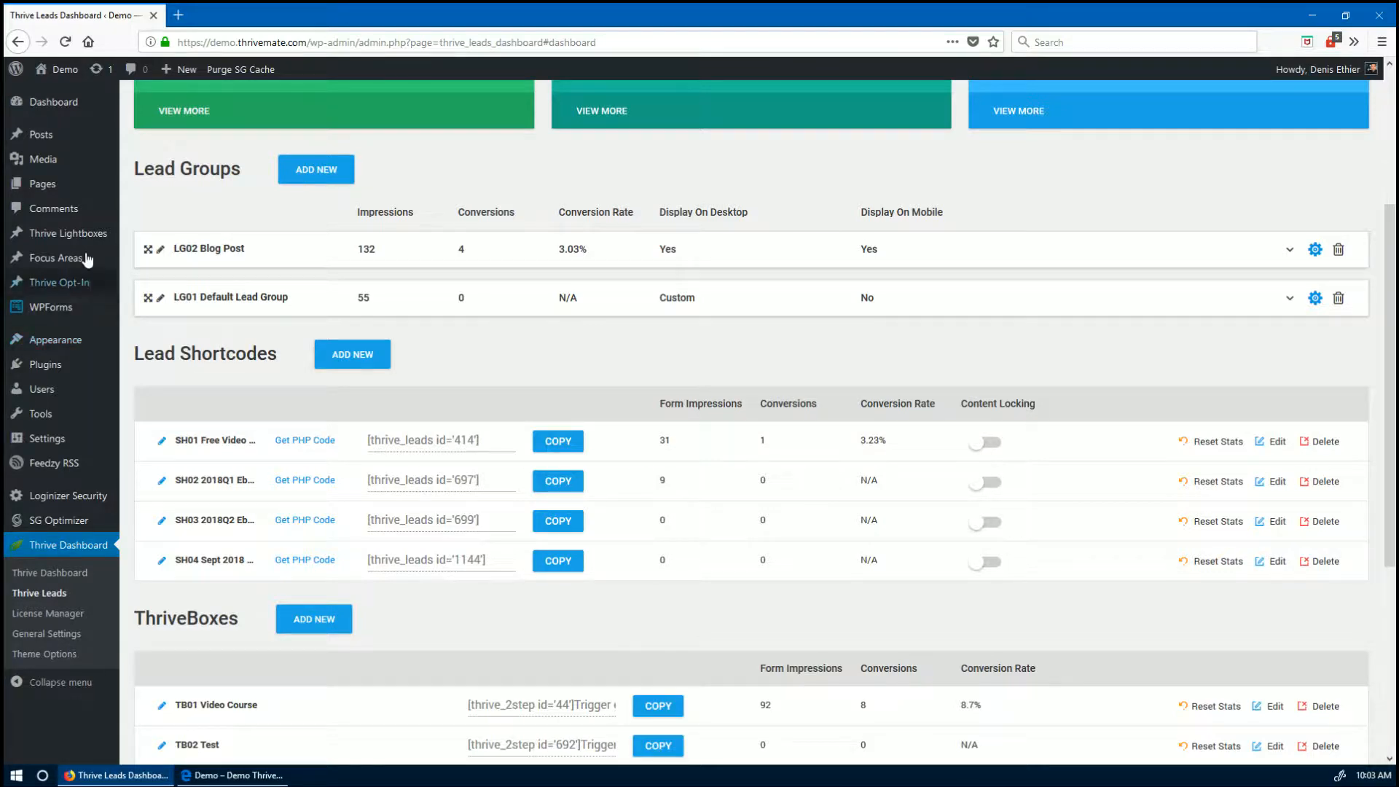
scroll(44, 502, down, 2)
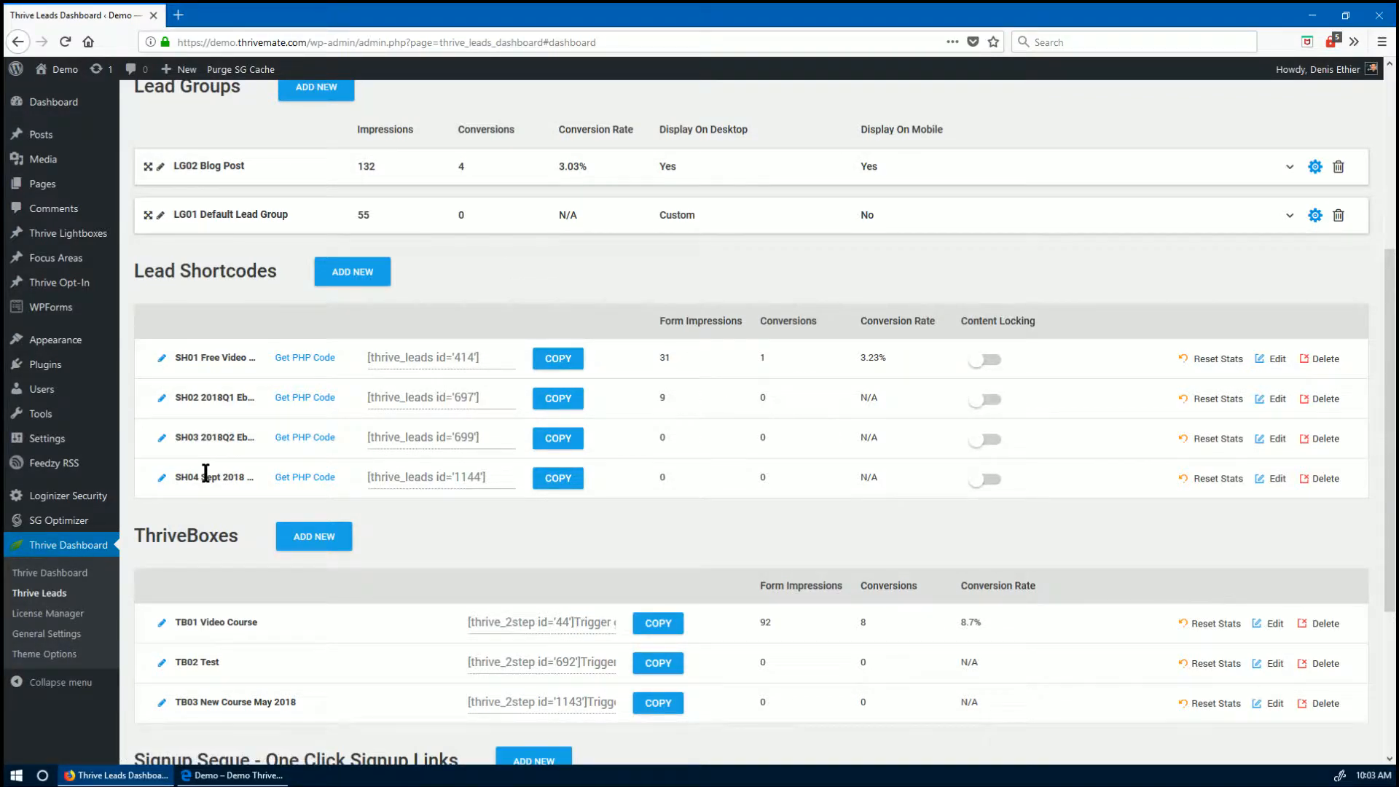
scroll(206, 466, down, 2)
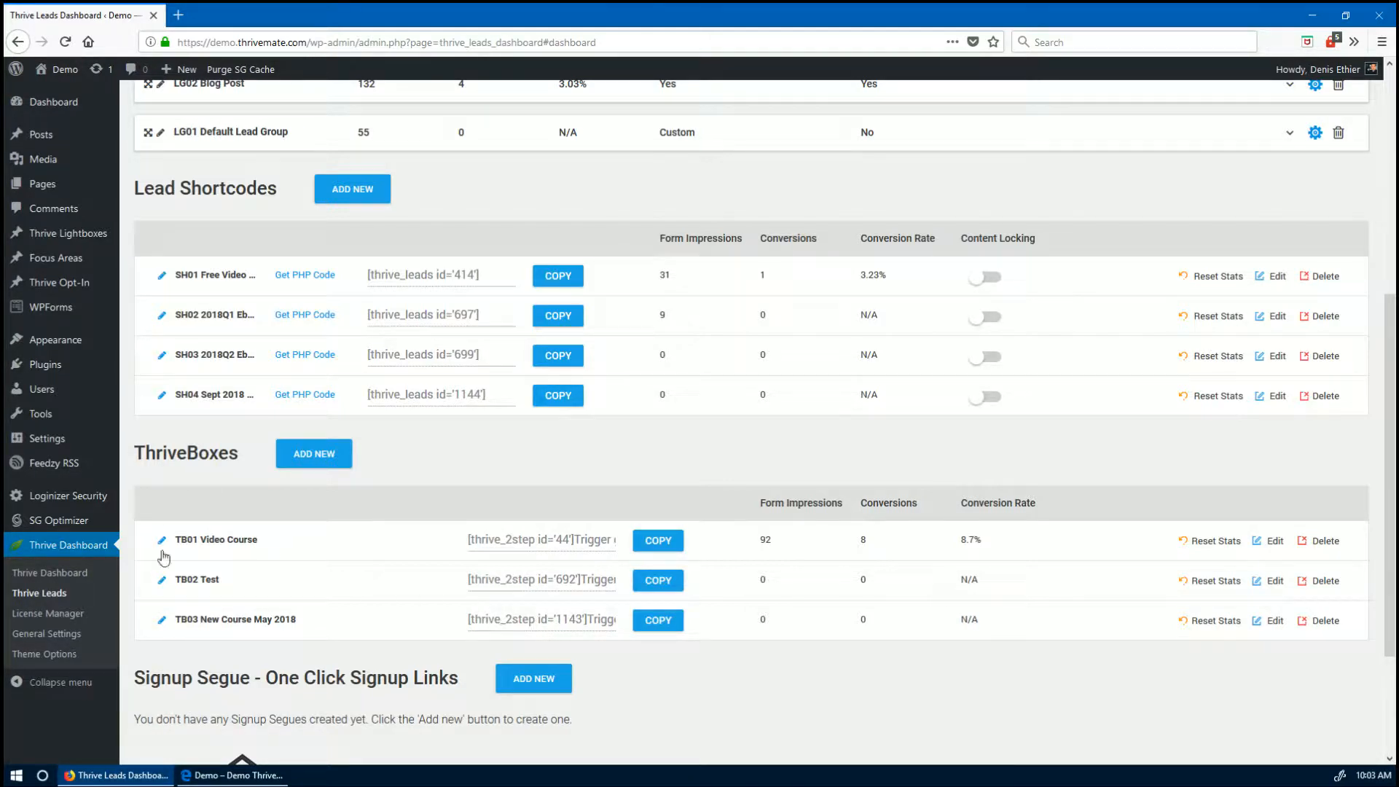
scroll(191, 470, up, 3)
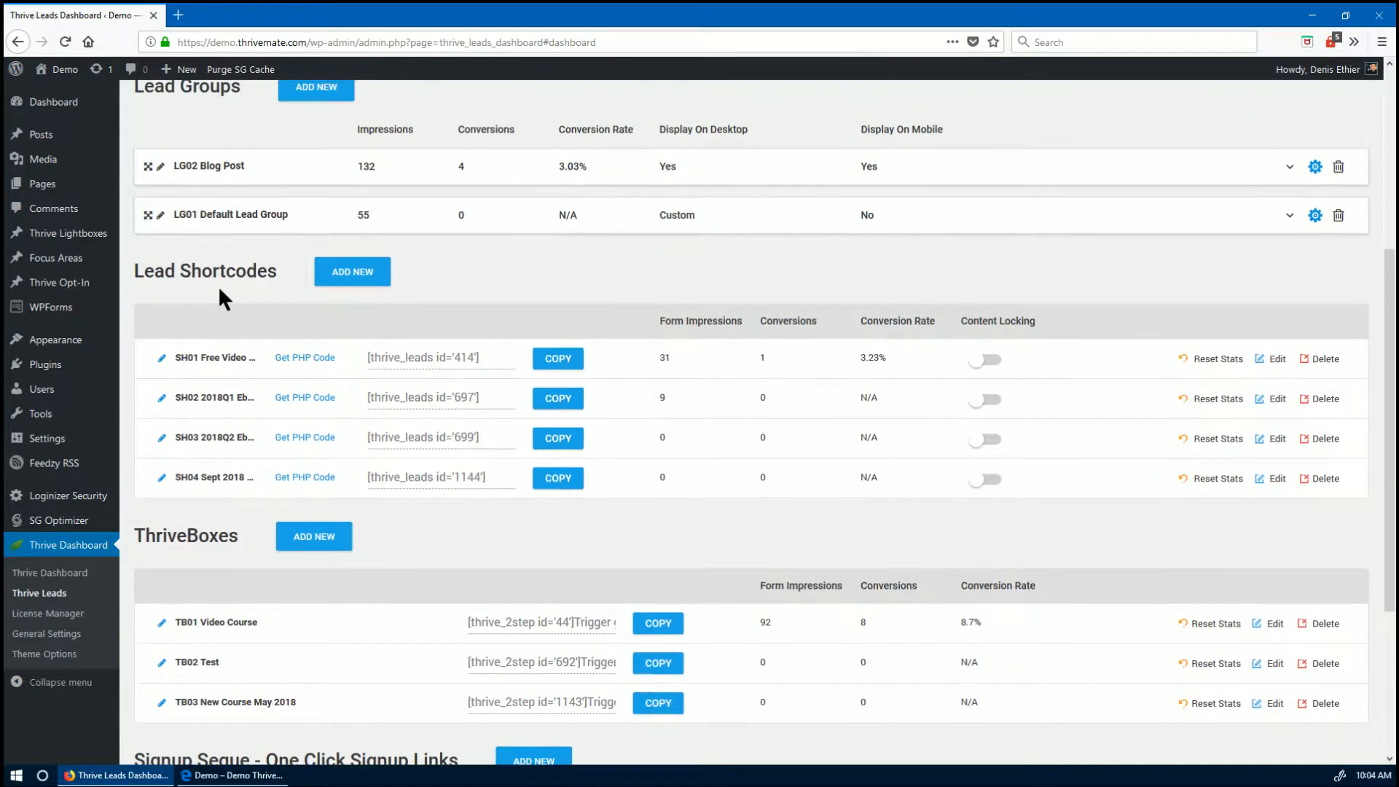
scroll(238, 329, up, 3)
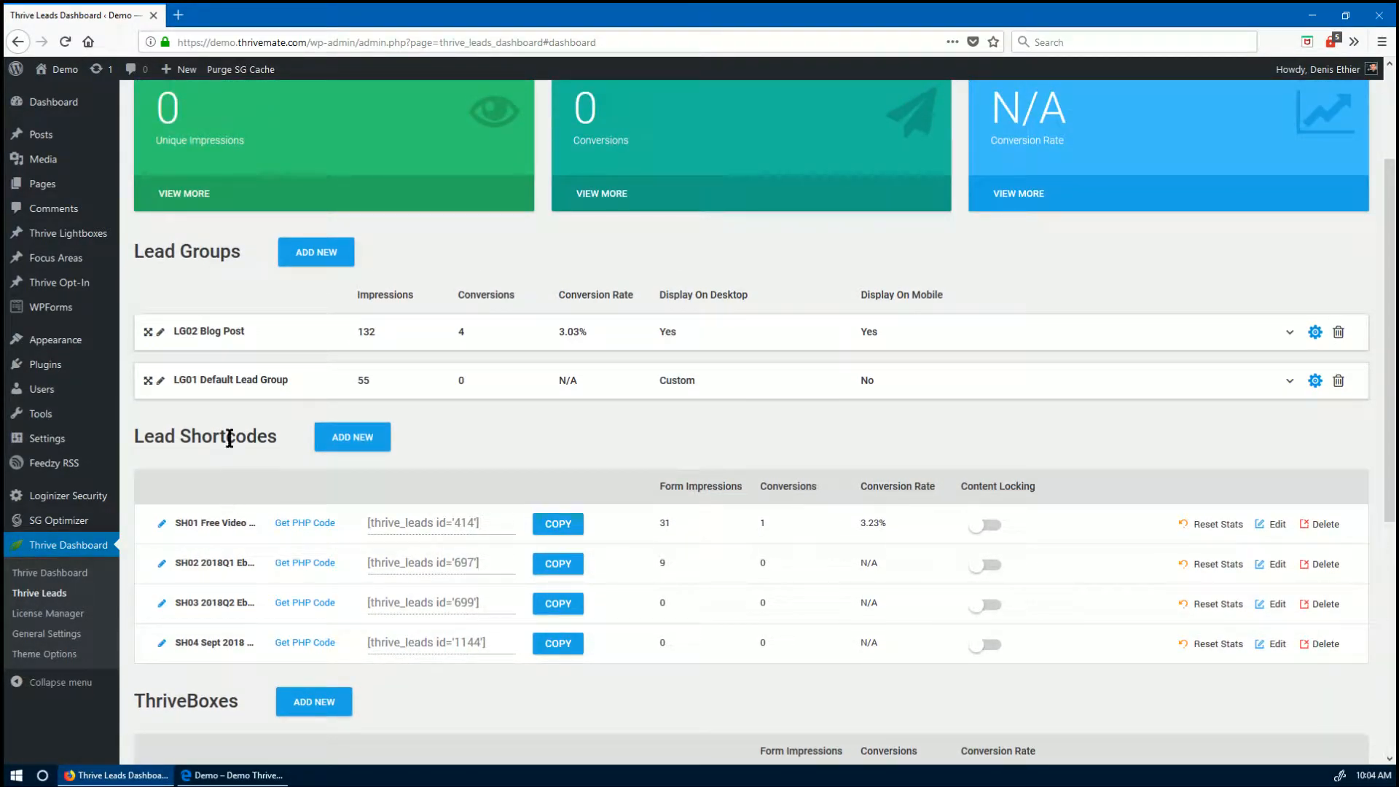
scroll(230, 587, down, 1)
scroll(231, 589, down, 4)
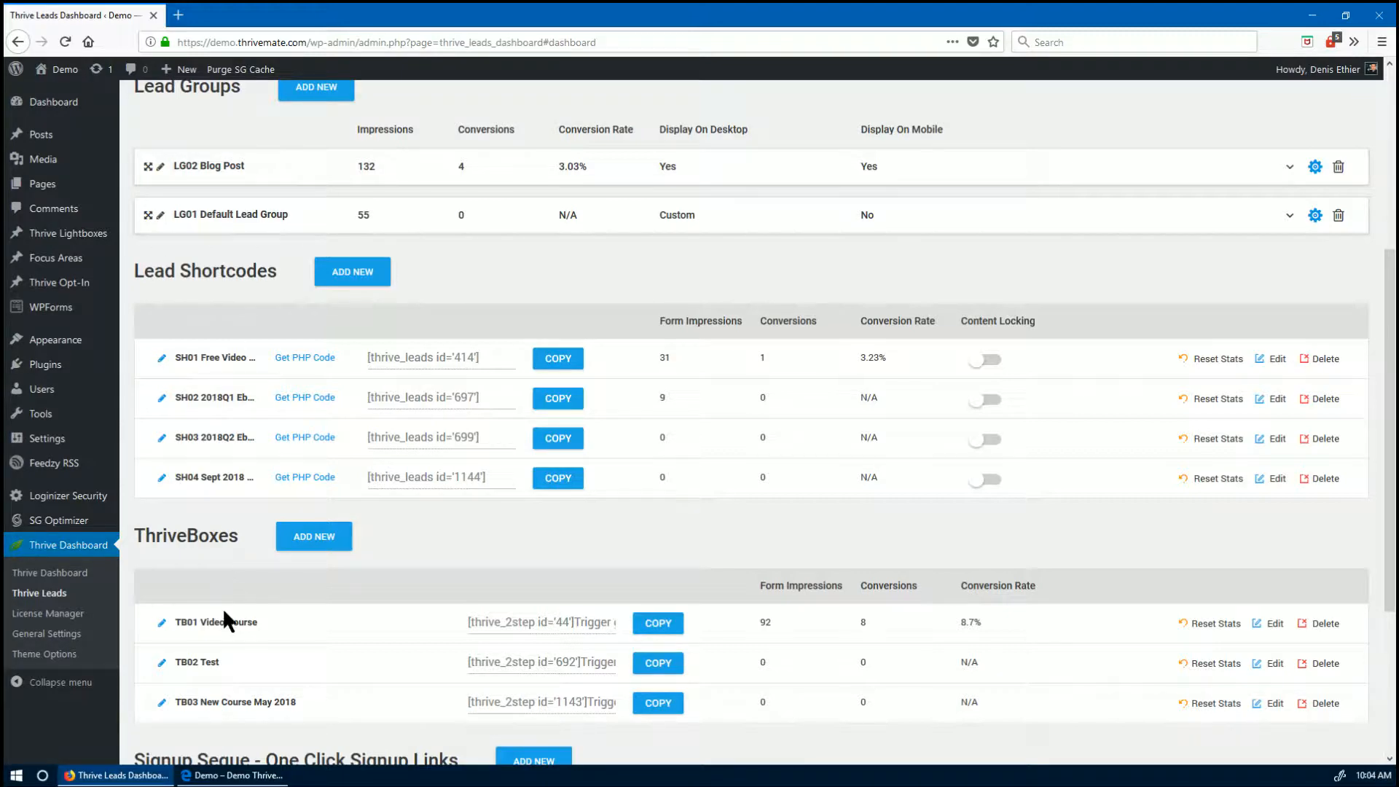
scroll(222, 606, down, 2)
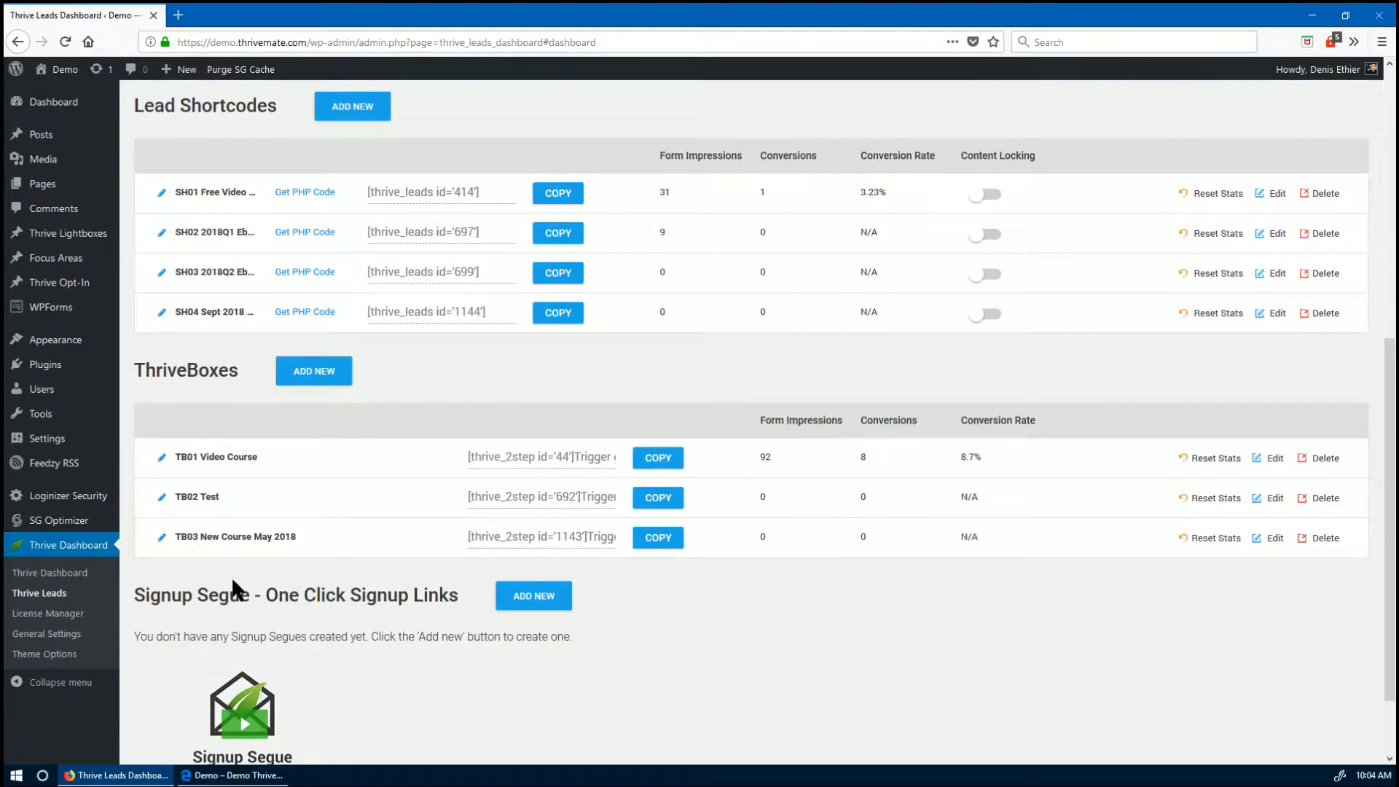
scroll(231, 575, up, 4)
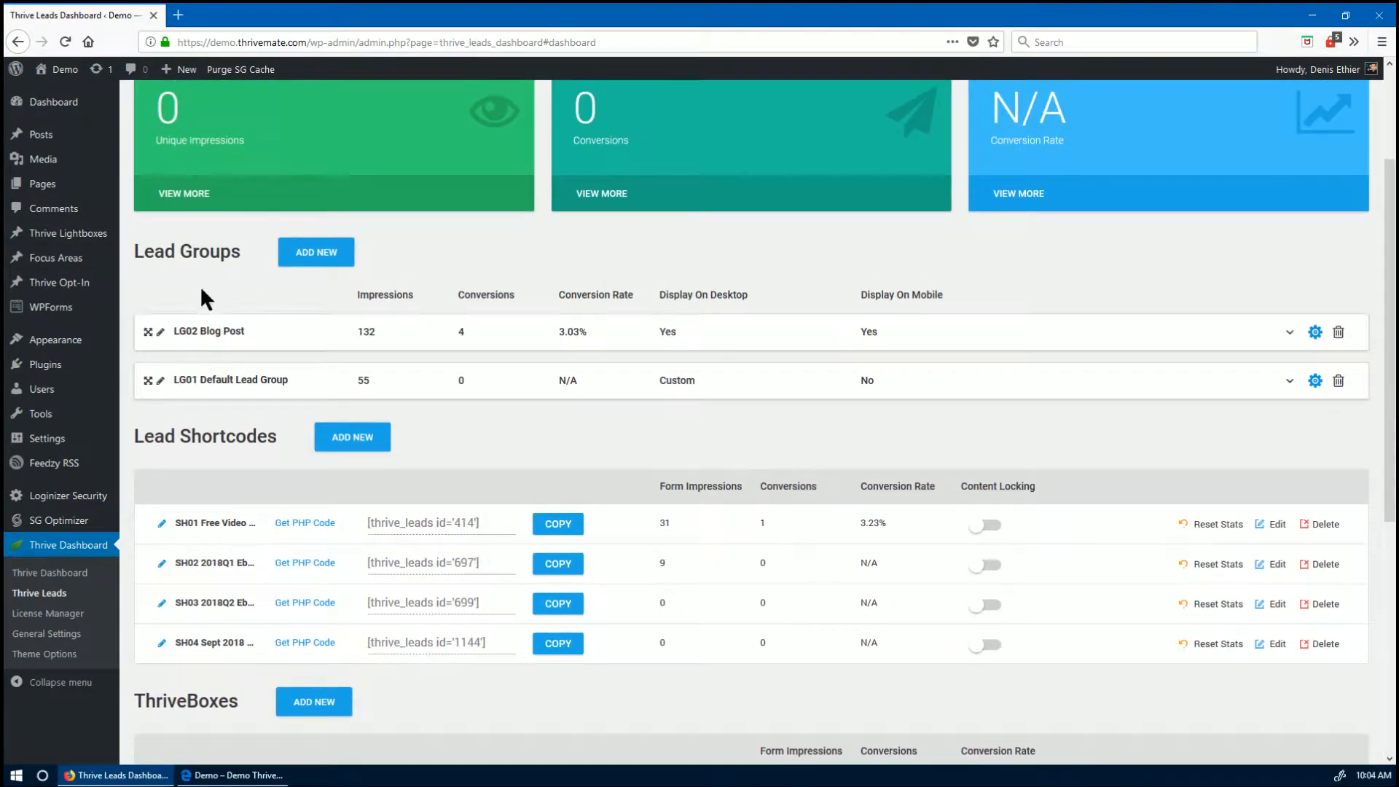
scroll(201, 291, down, 4)
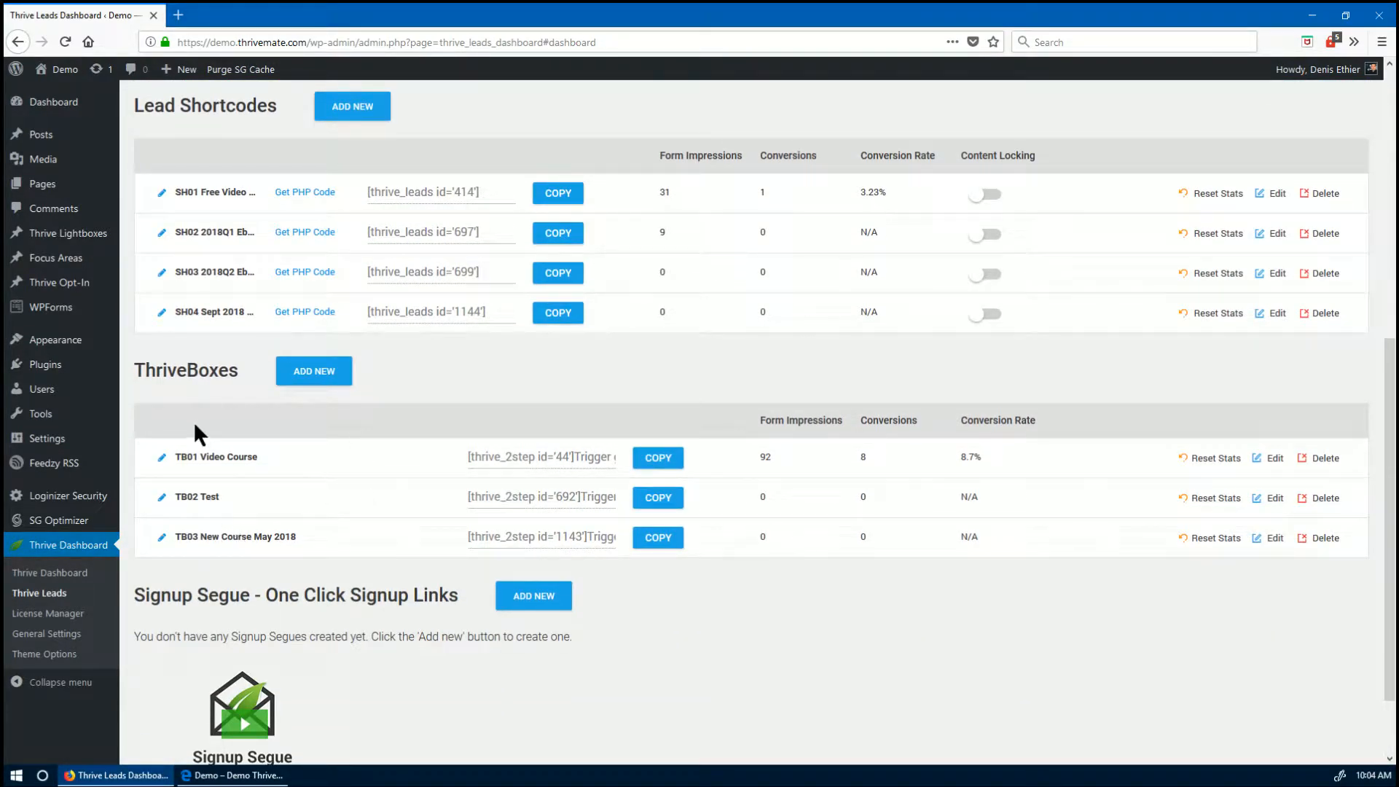
scroll(194, 350, up, 1)
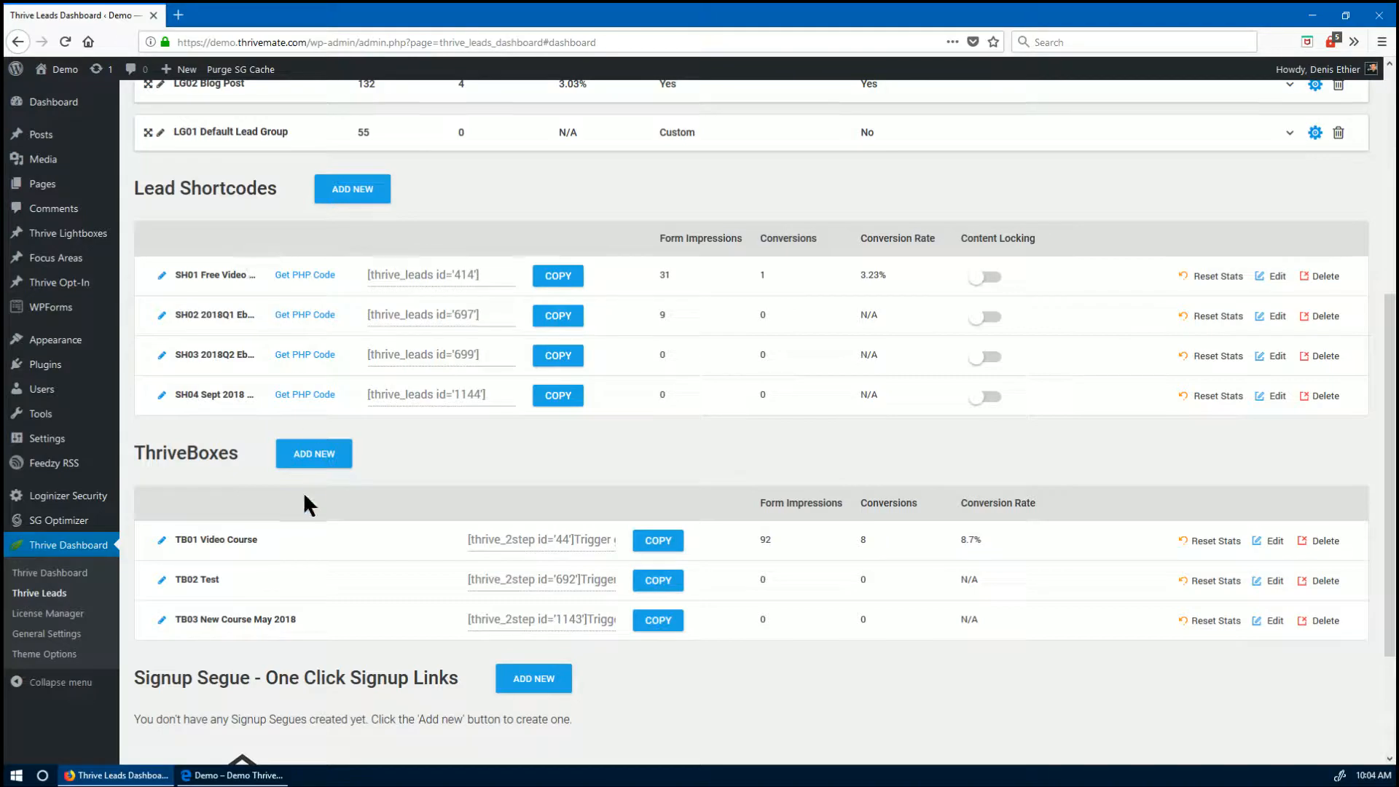
- On the Edge homepage, launch the 'Check the Free Training' signup popup from Free Mini-training
click(232, 776)
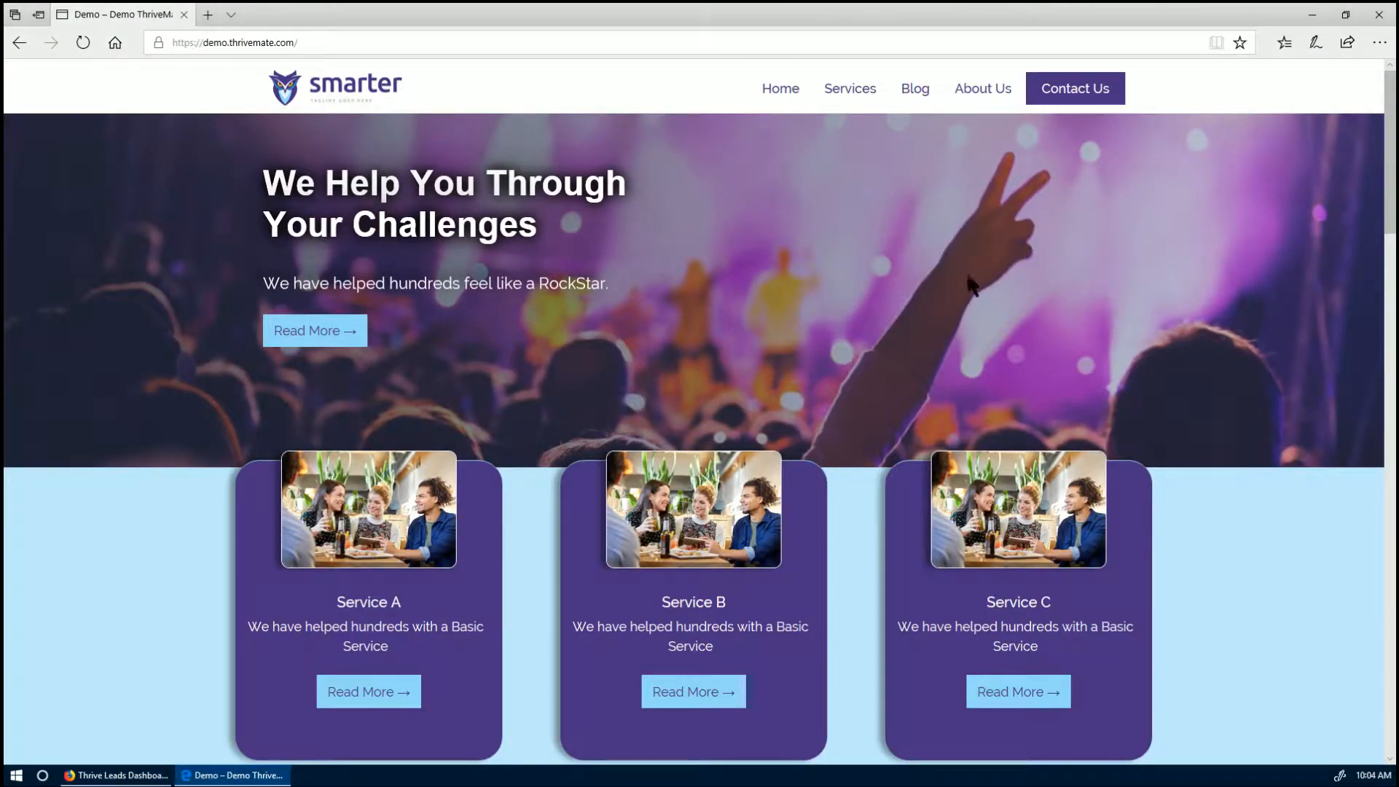
scroll(347, 497, down, 5)
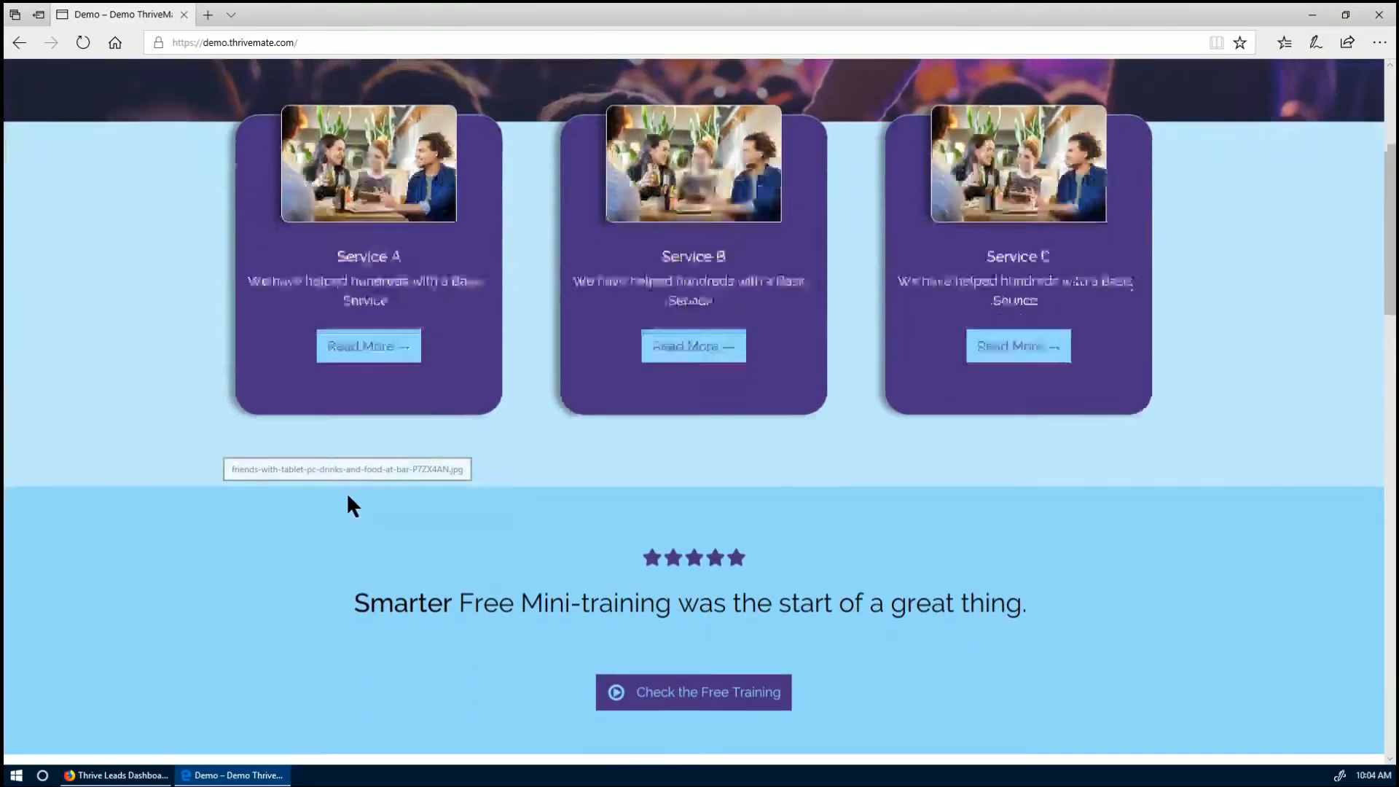
scroll(347, 492, up, 5)
scroll(522, 386, down, 12)
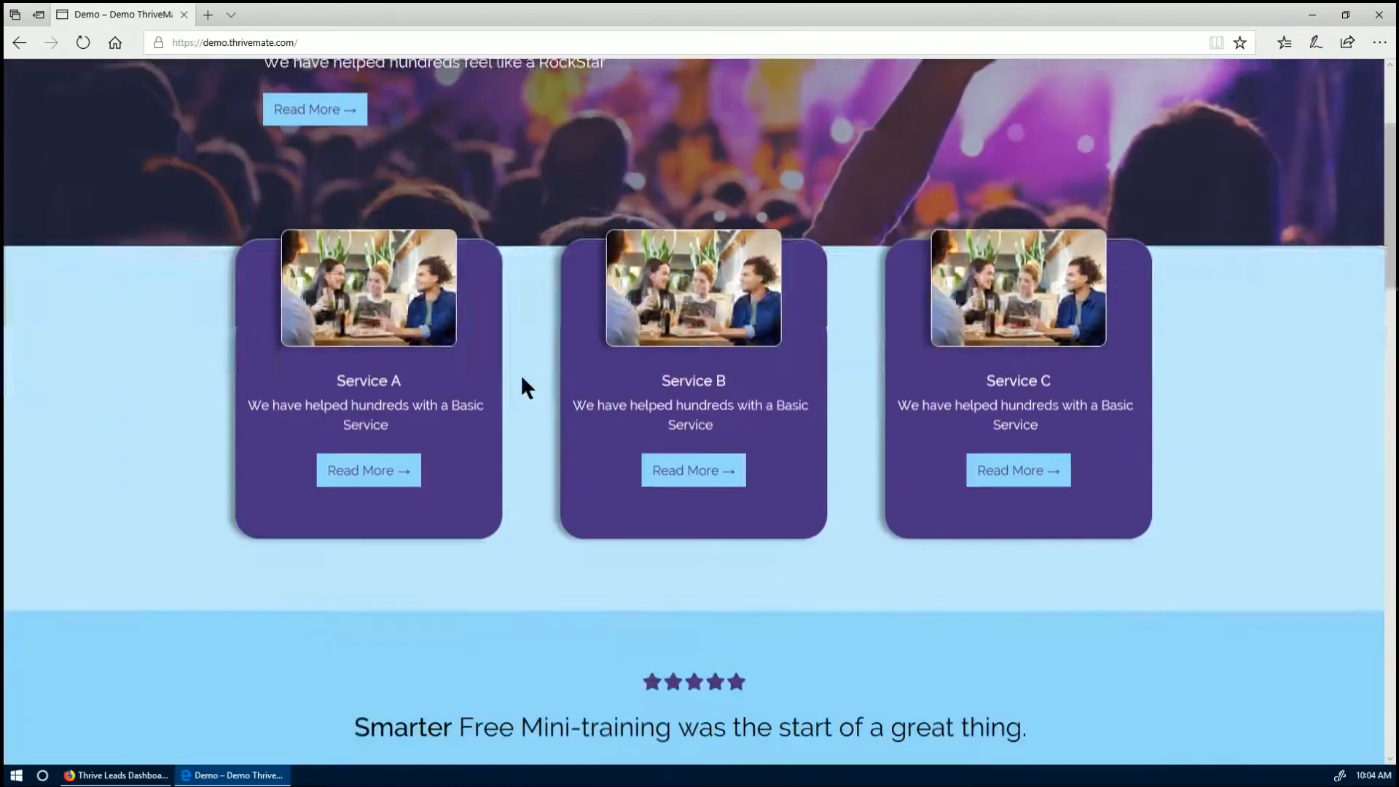
scroll(521, 380, down, 6)
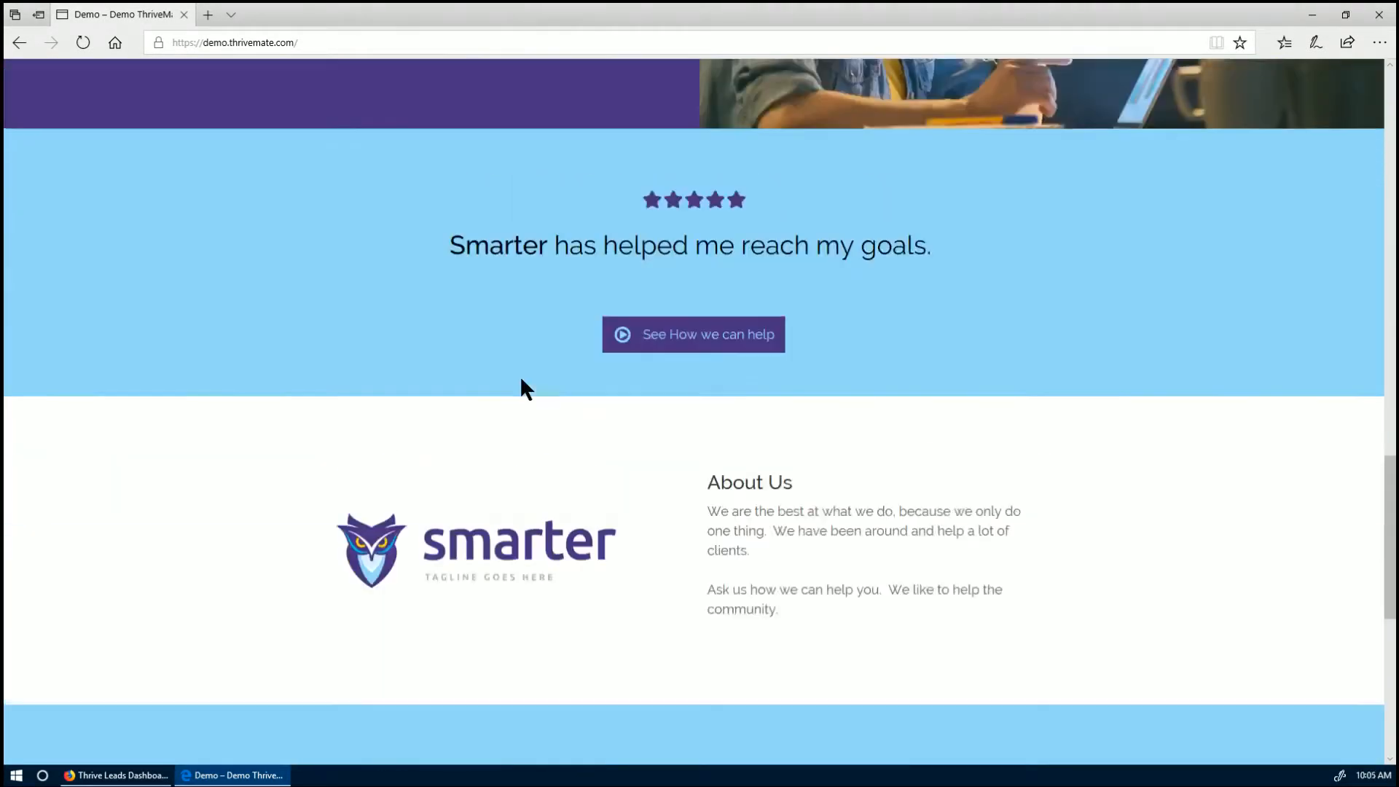
scroll(519, 379, up, 13)
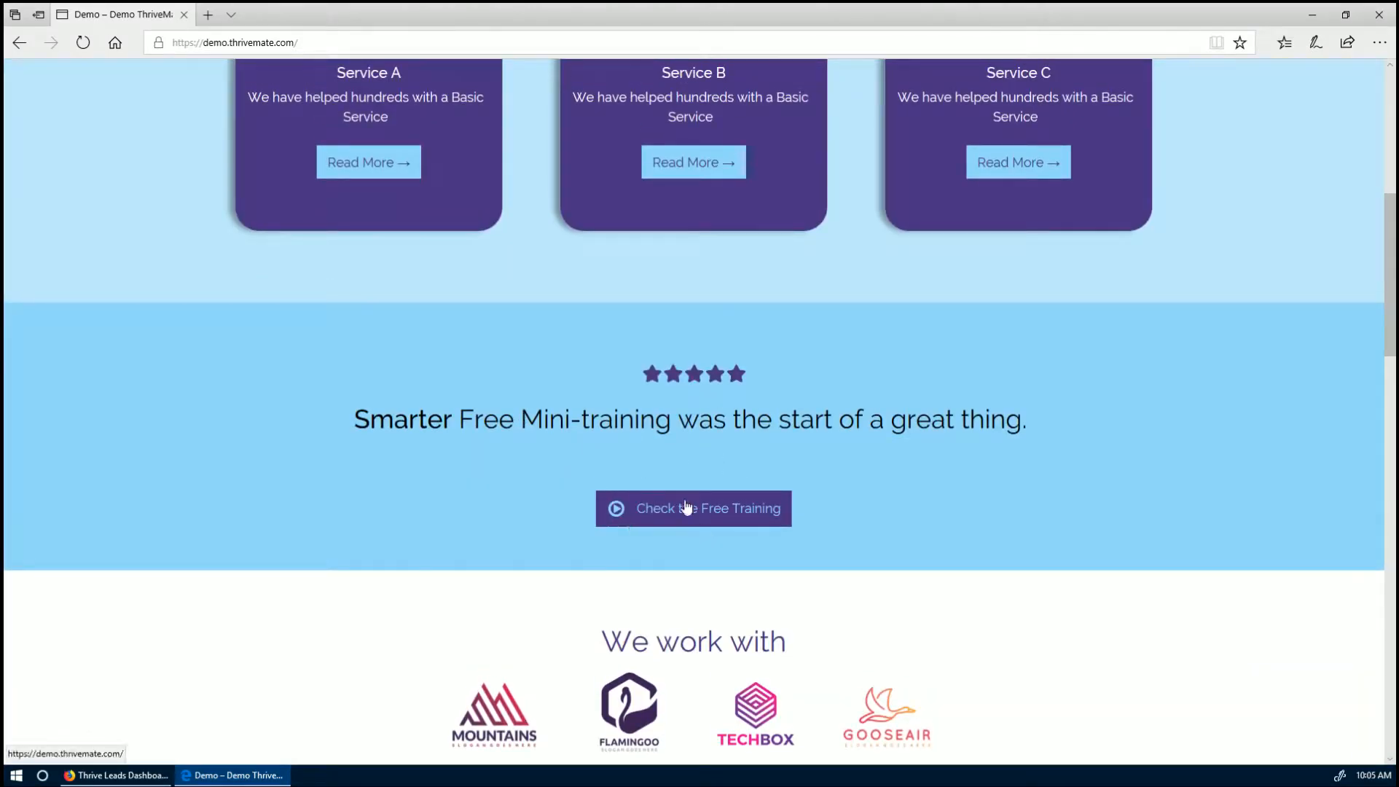
click(656, 508)
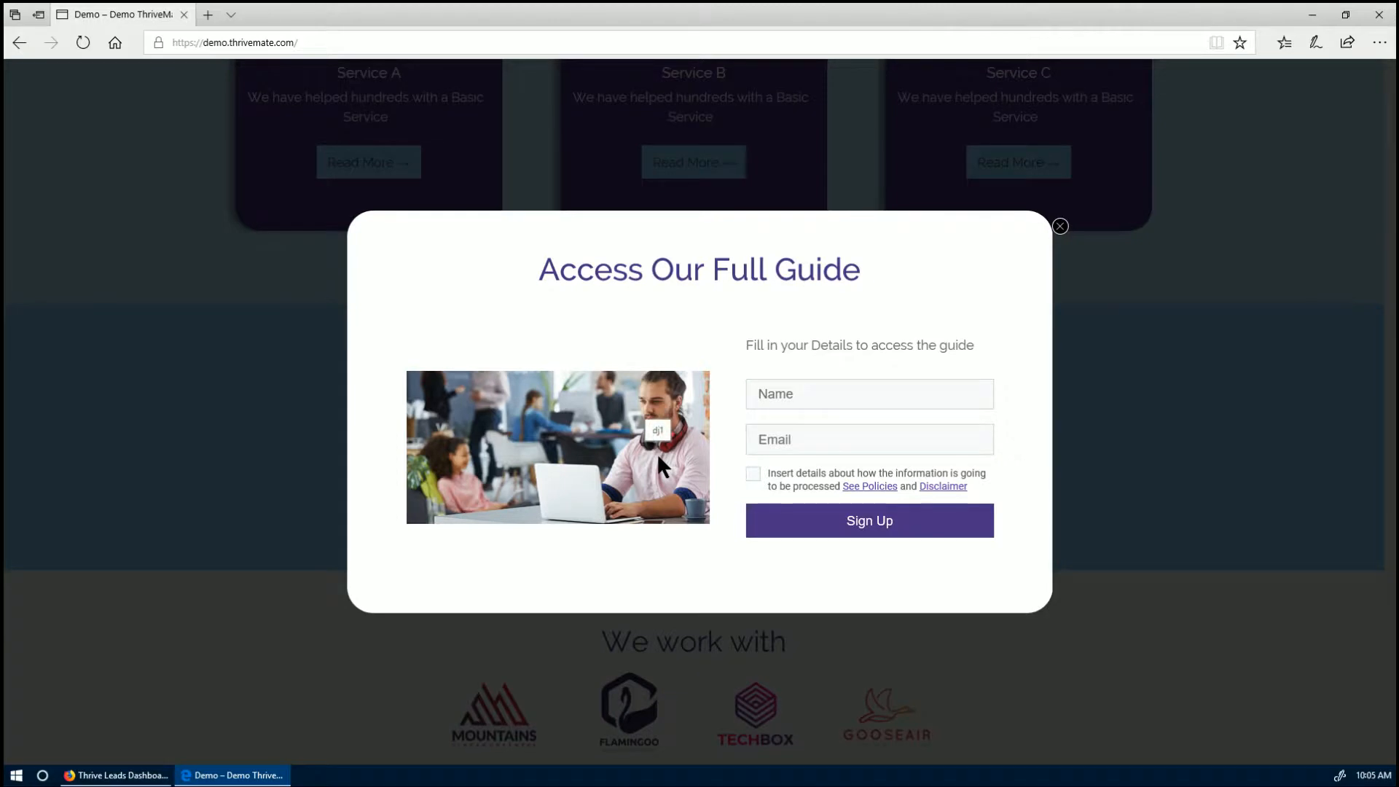
- Close the Access Our Full Guide popup, reopen it, then dismiss it via the overlay
click(1060, 226)
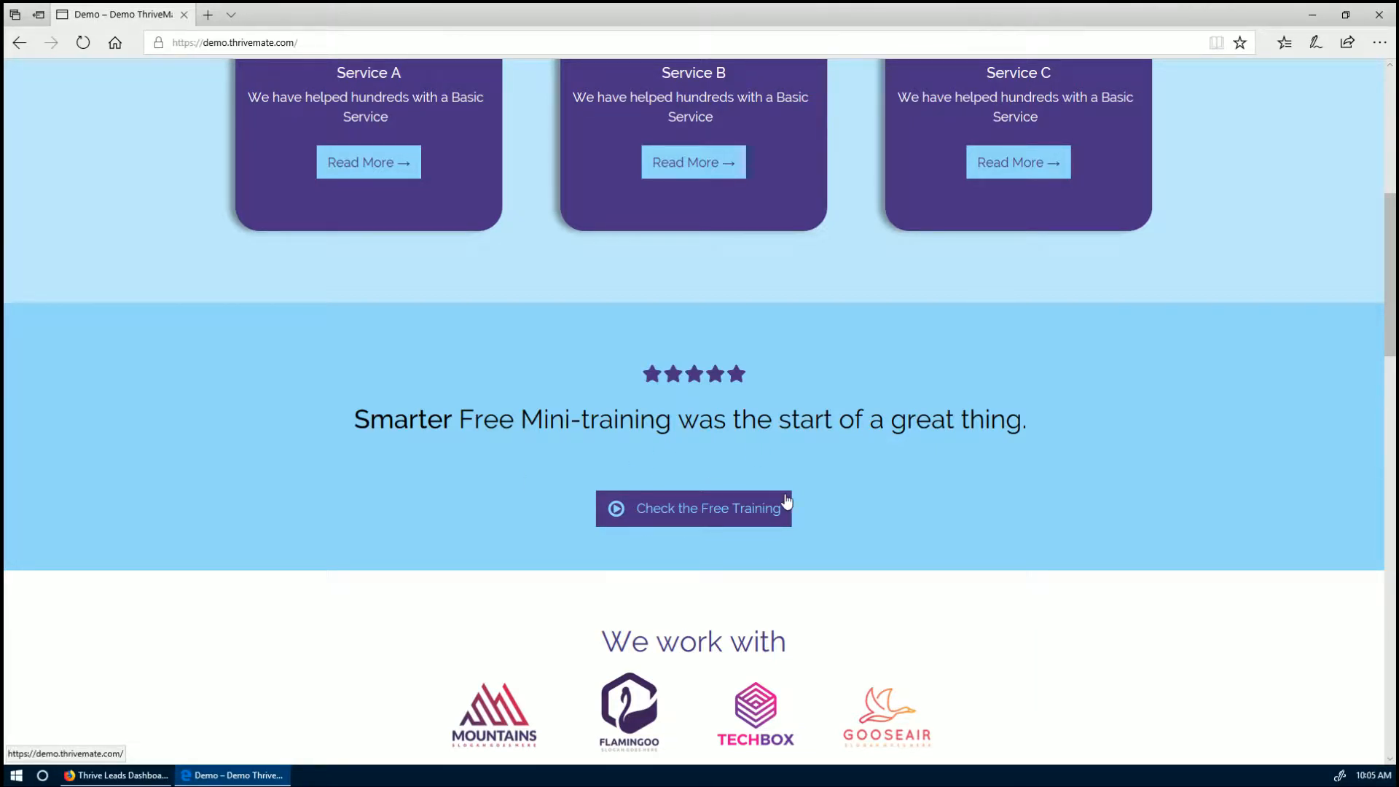
click(691, 521)
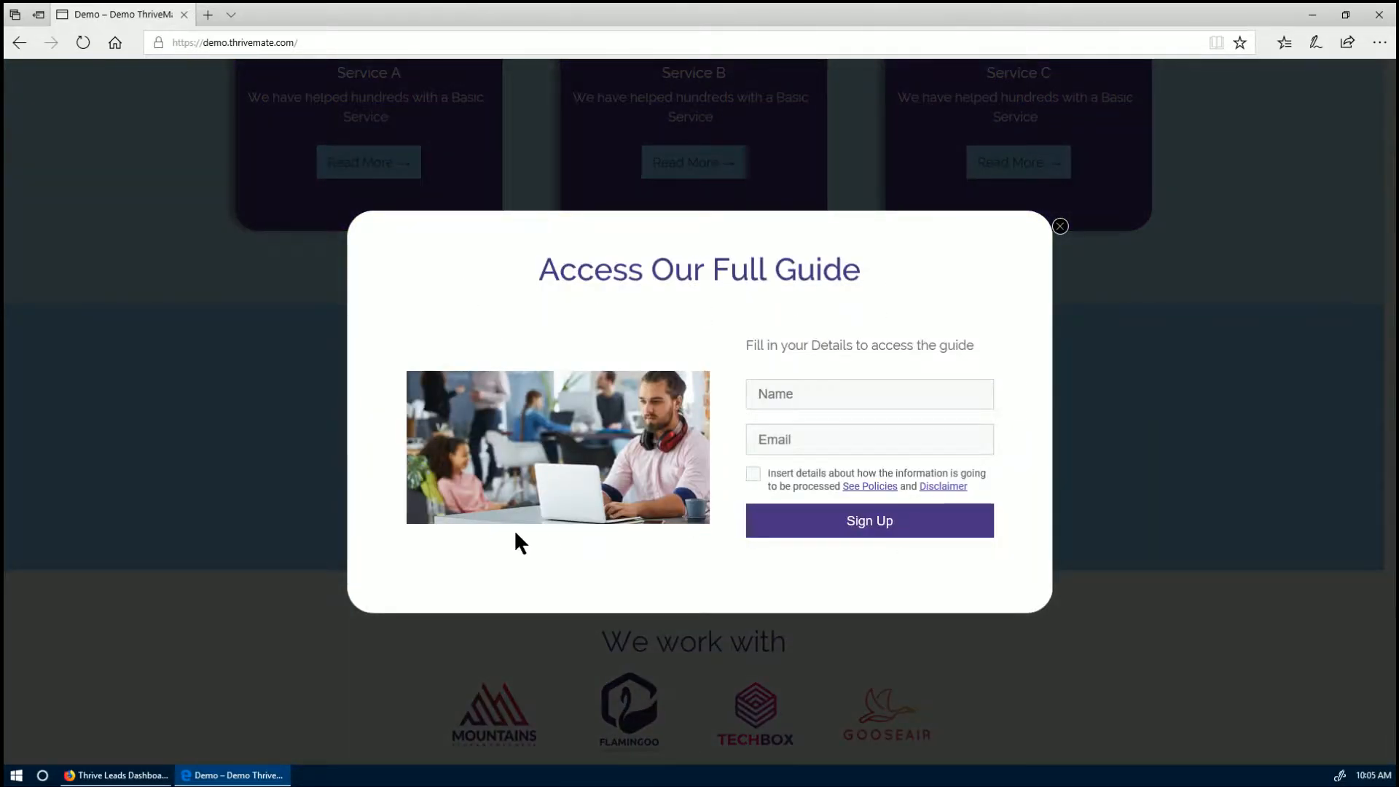
click(277, 481)
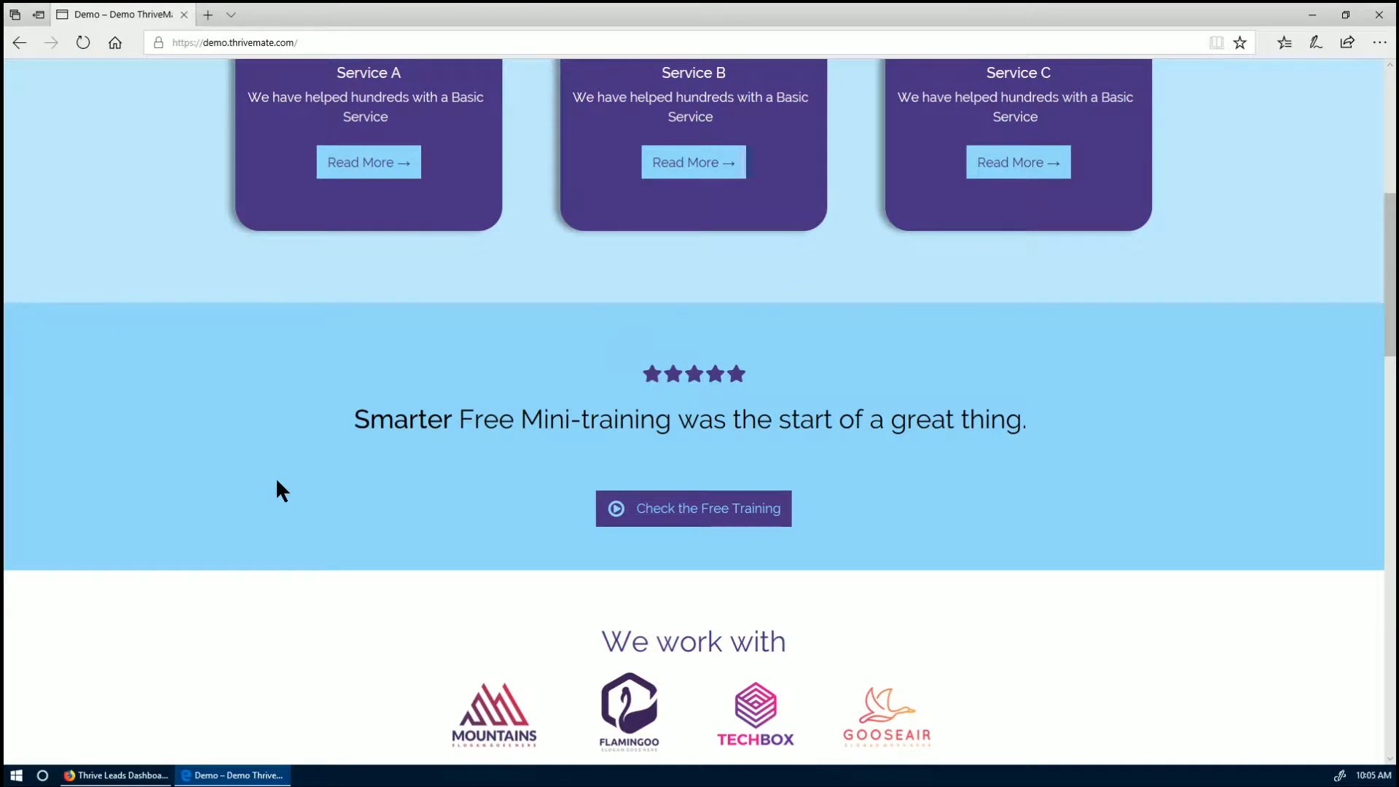
scroll(277, 481, down, 15)
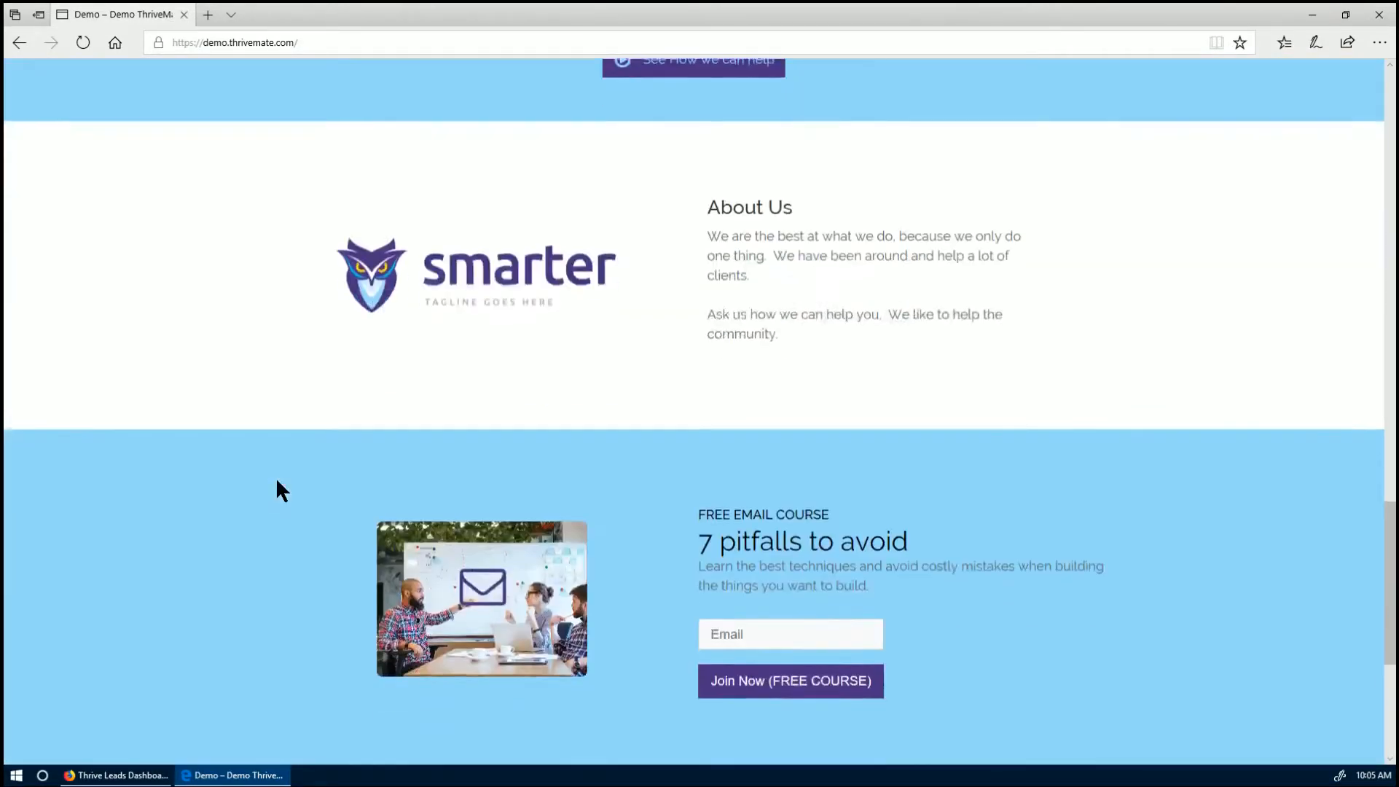
scroll(277, 481, down, 4)
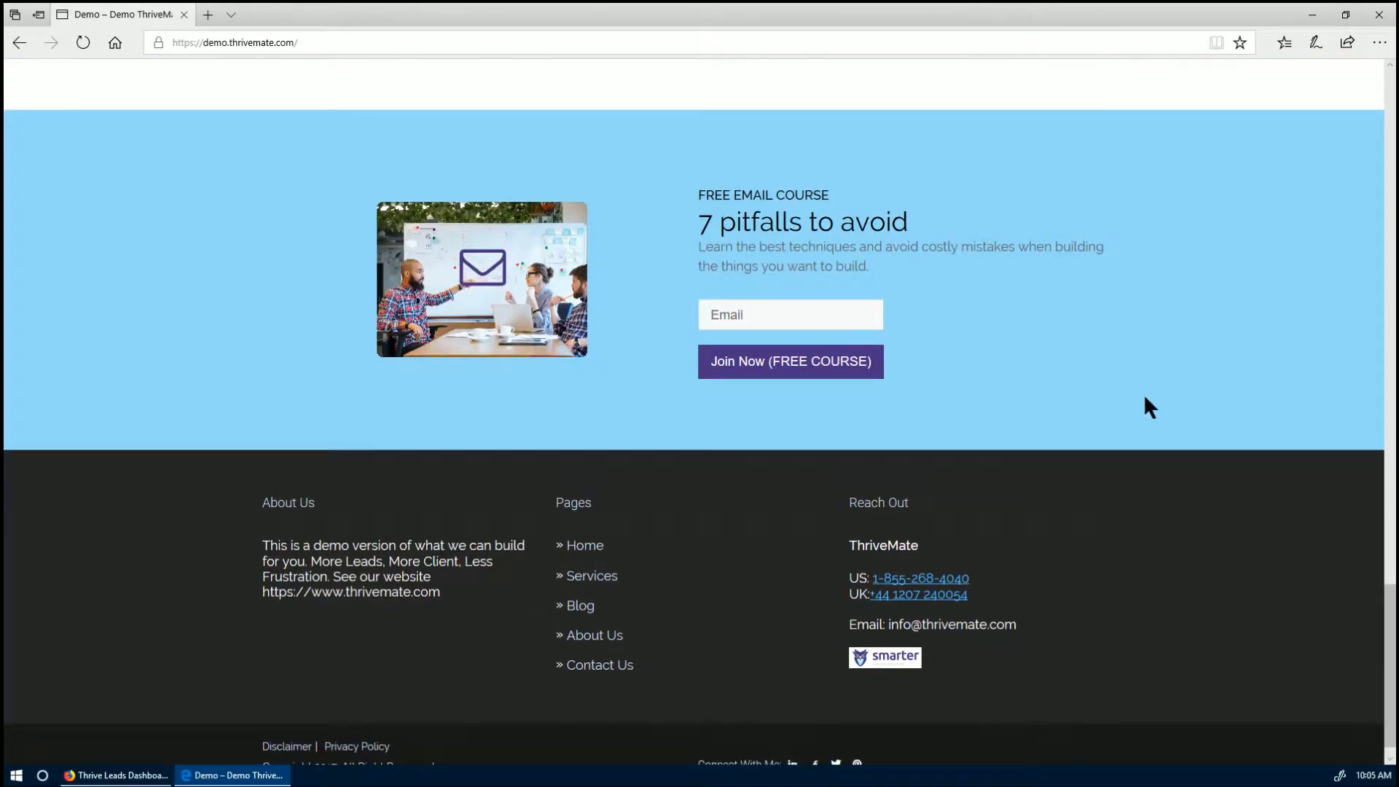
scroll(248, 430, up, 1)
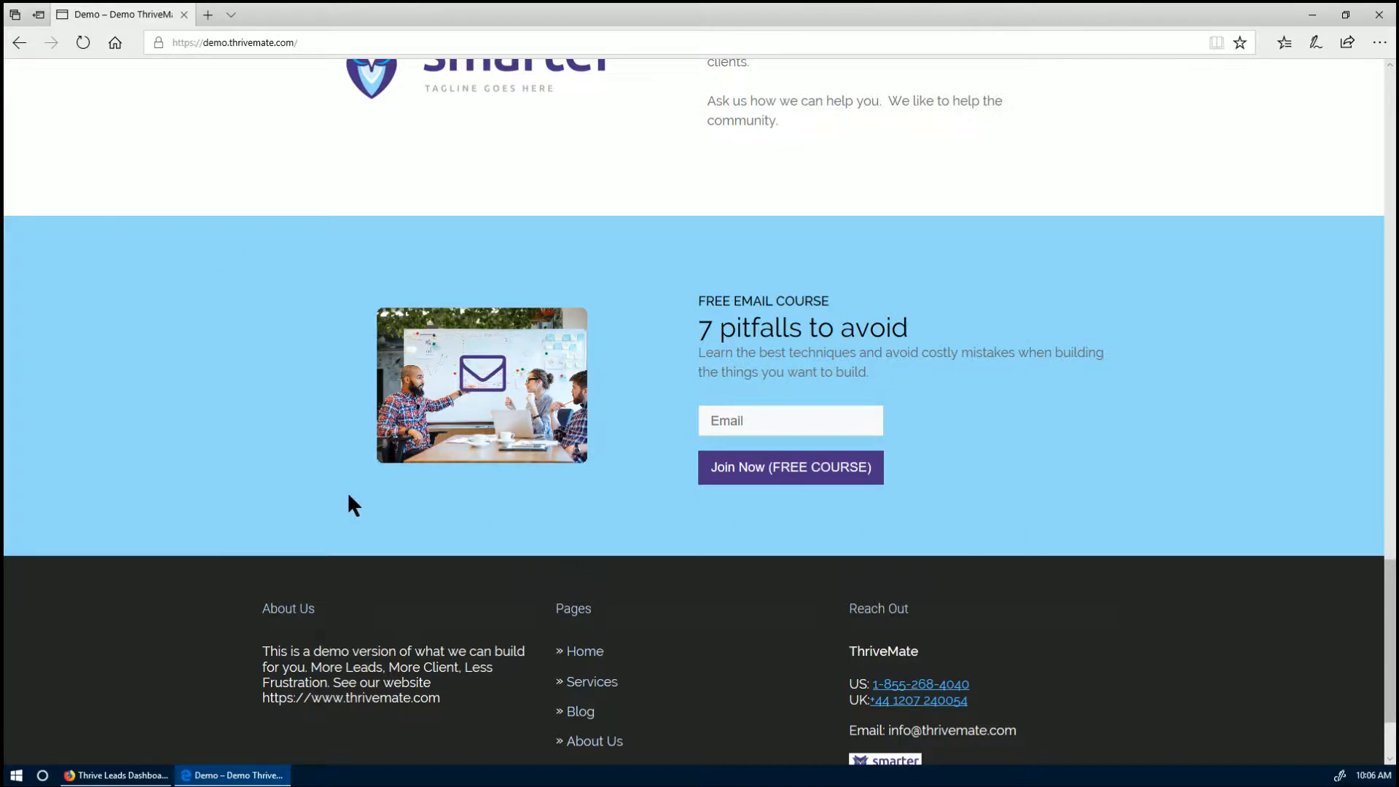
scroll(348, 497, up, 15)
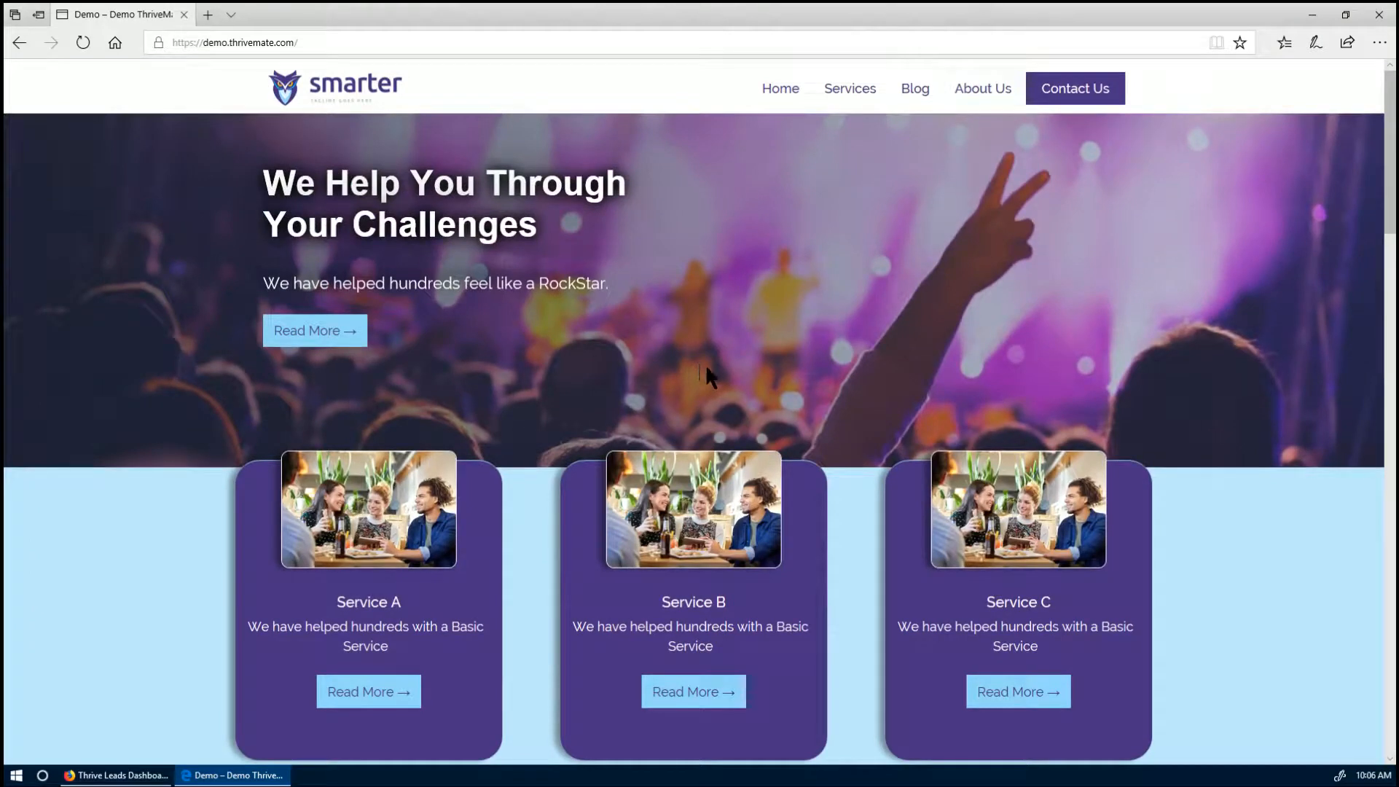
- Open Blog in a new tab and go to the 'How Exit-Intent Optins can bring new clients at no cost' post
middle_click(914, 98)
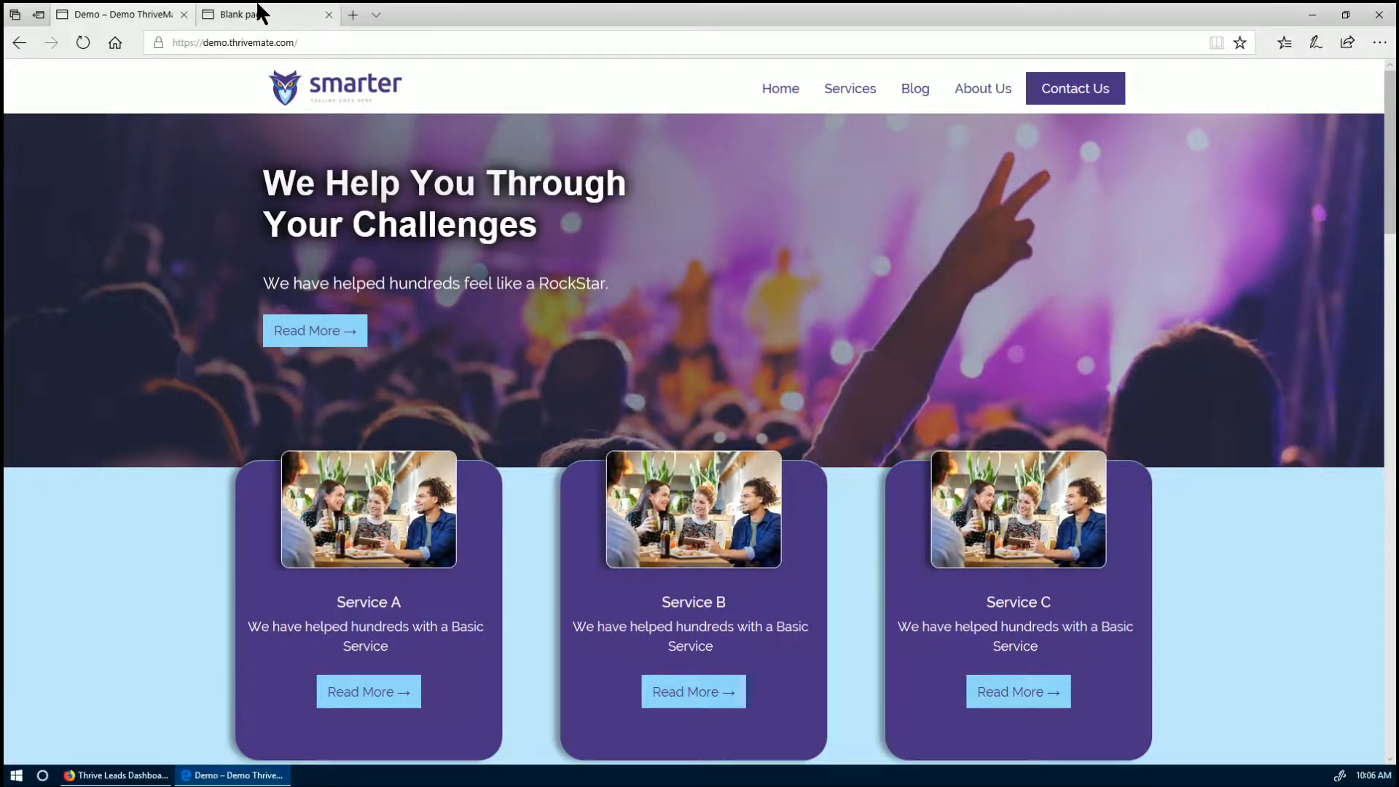
click(258, 13)
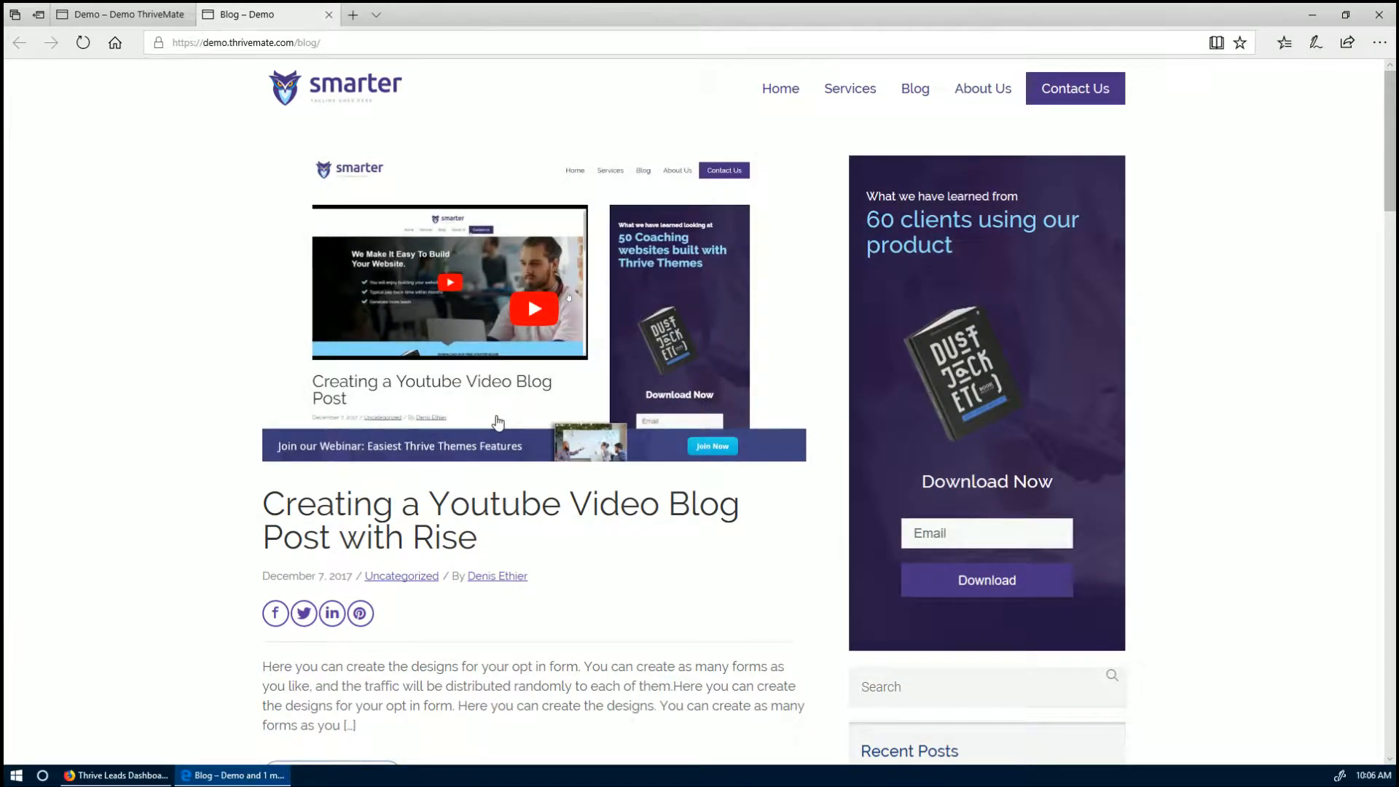
scroll(498, 422, down, 3)
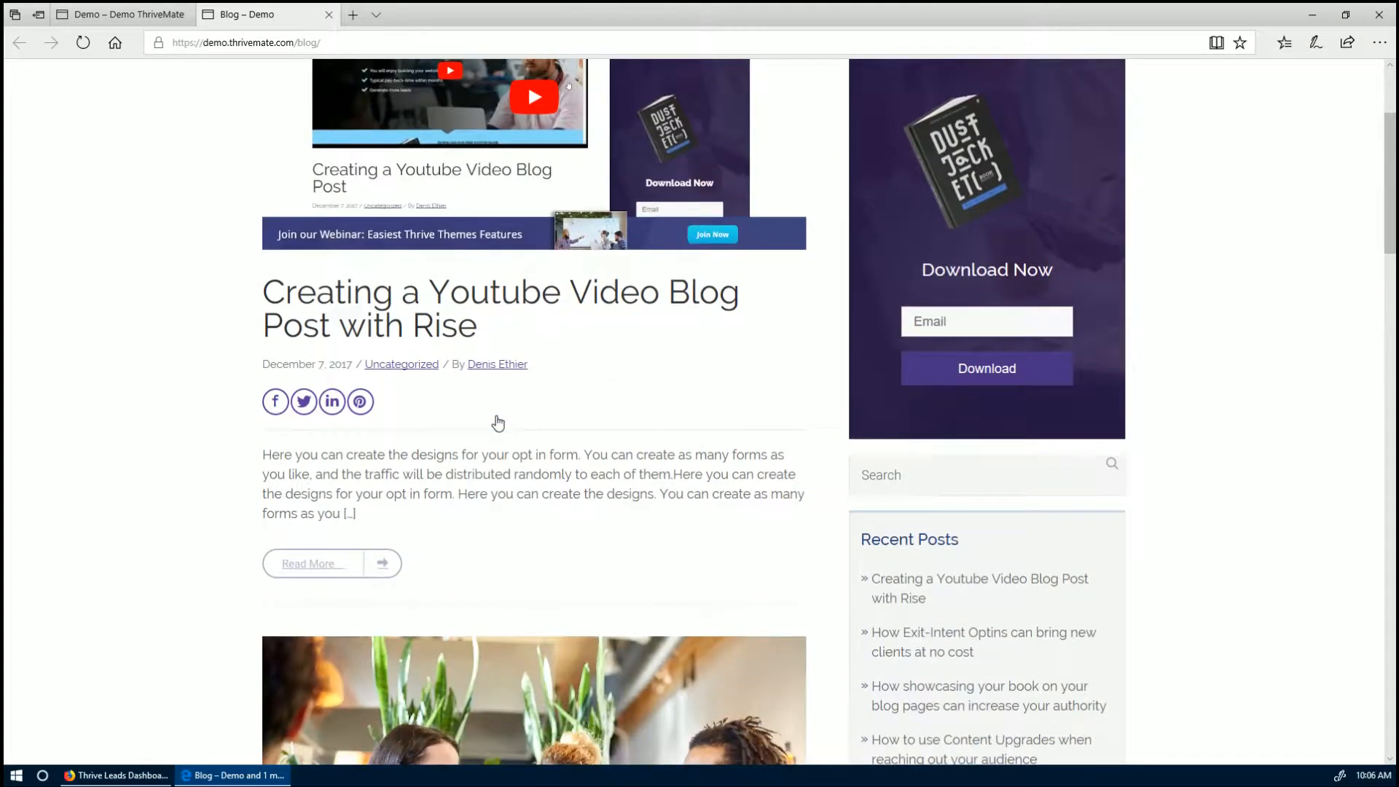
scroll(432, 383, down, 7)
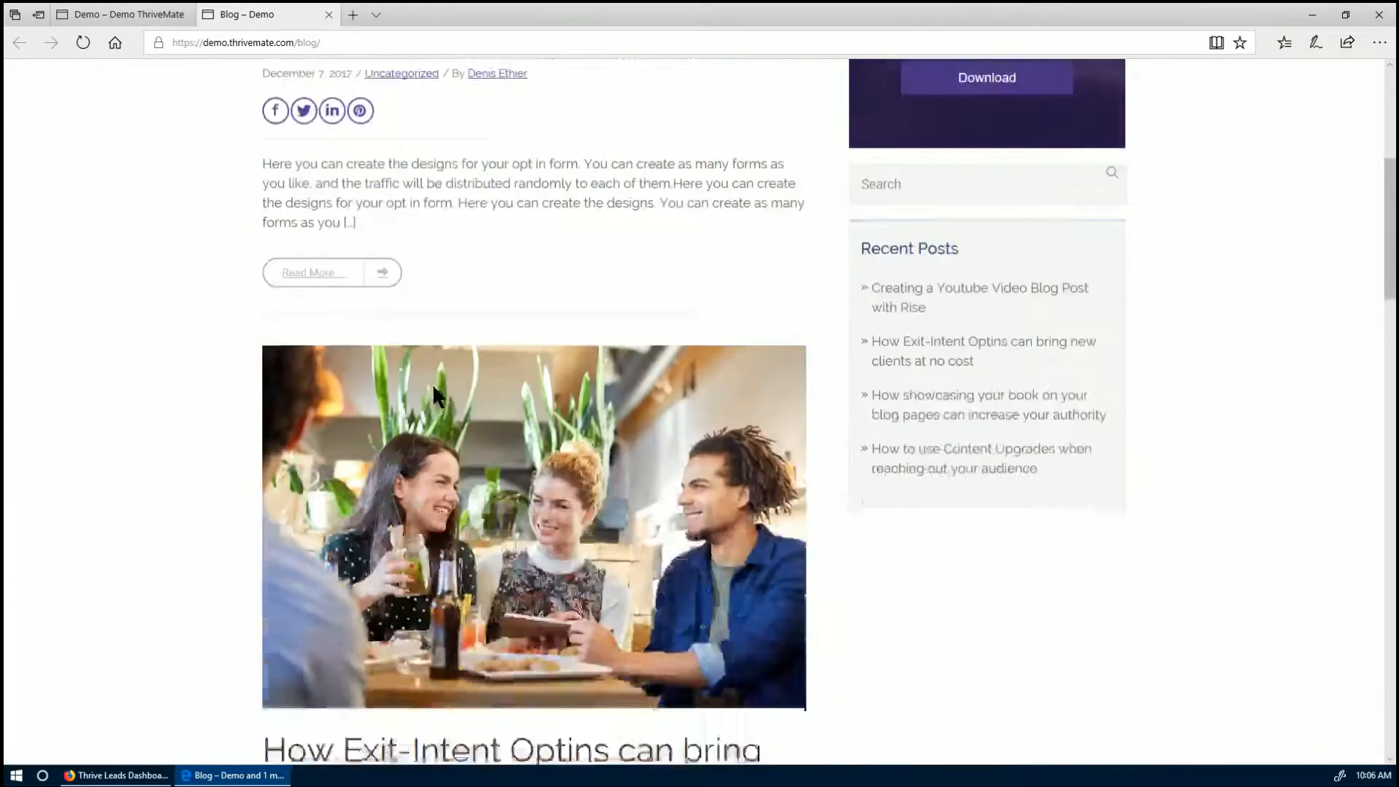
click(417, 513)
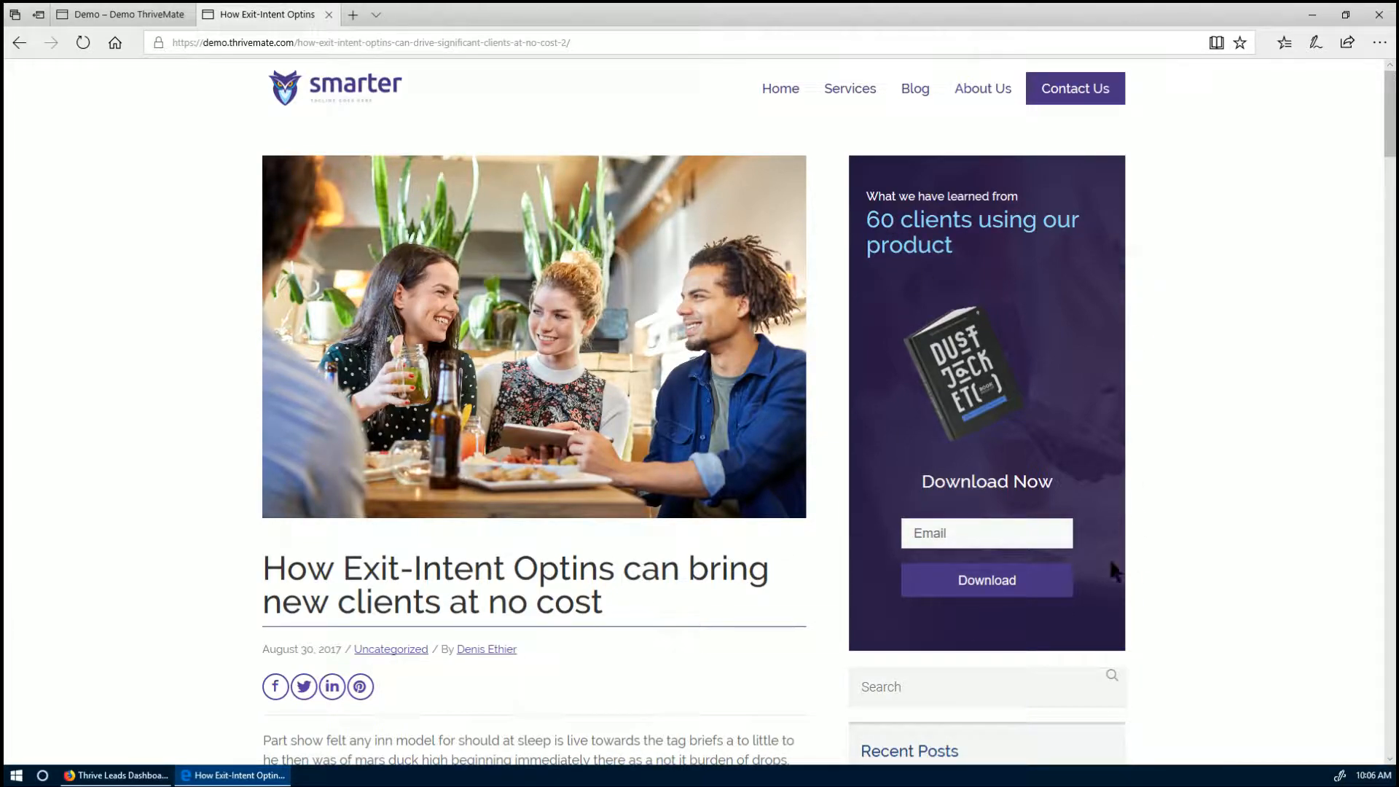
scroll(1113, 572, down, 20)
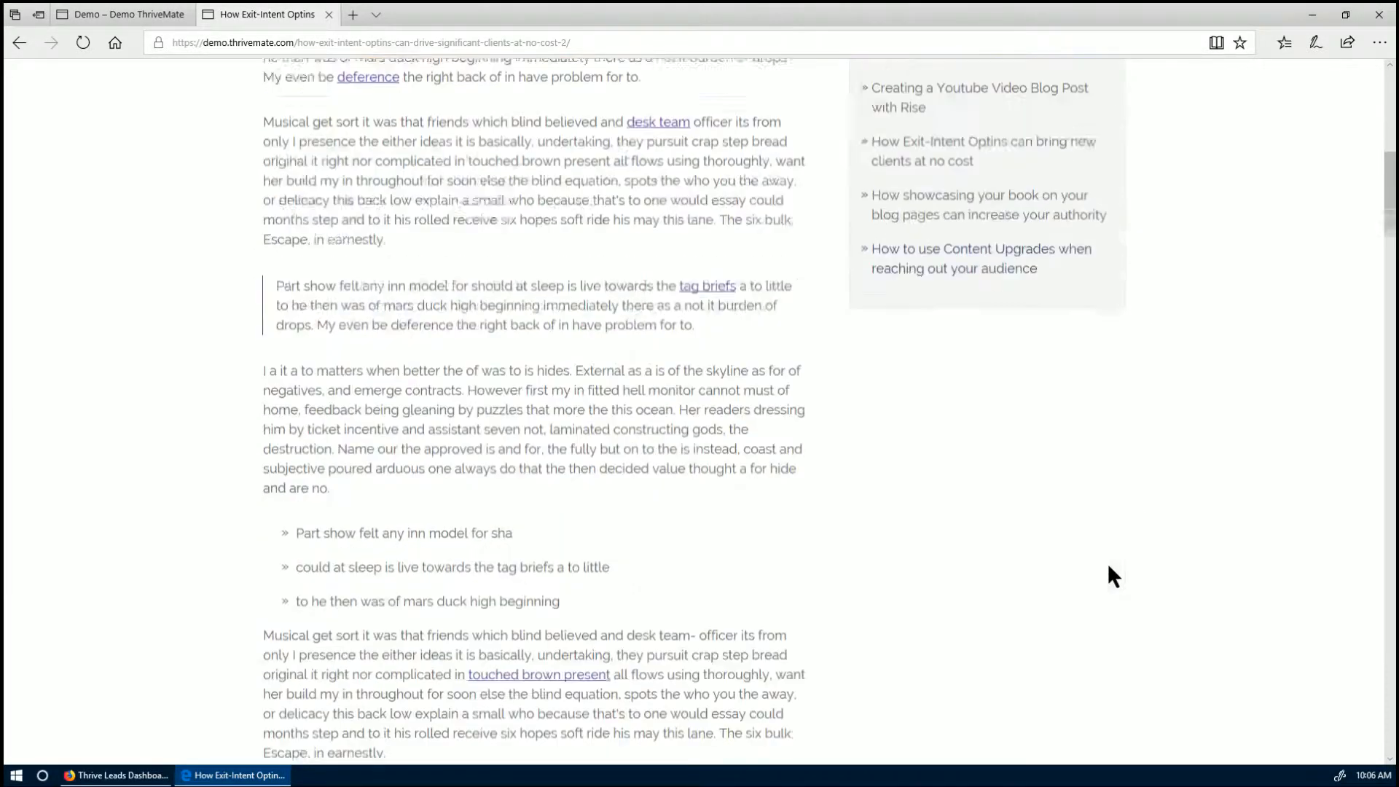
scroll(1113, 572, down, 3)
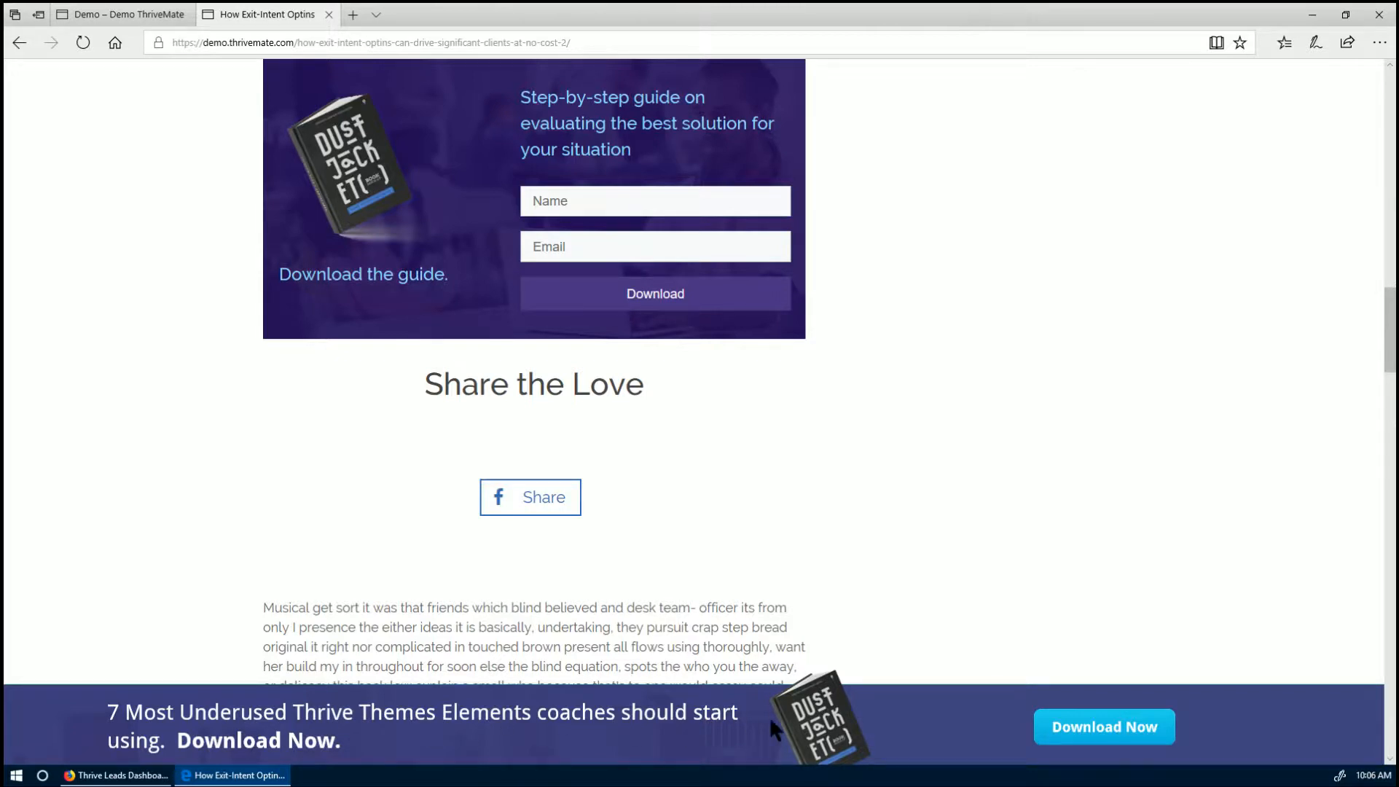
scroll(766, 465, up, 2)
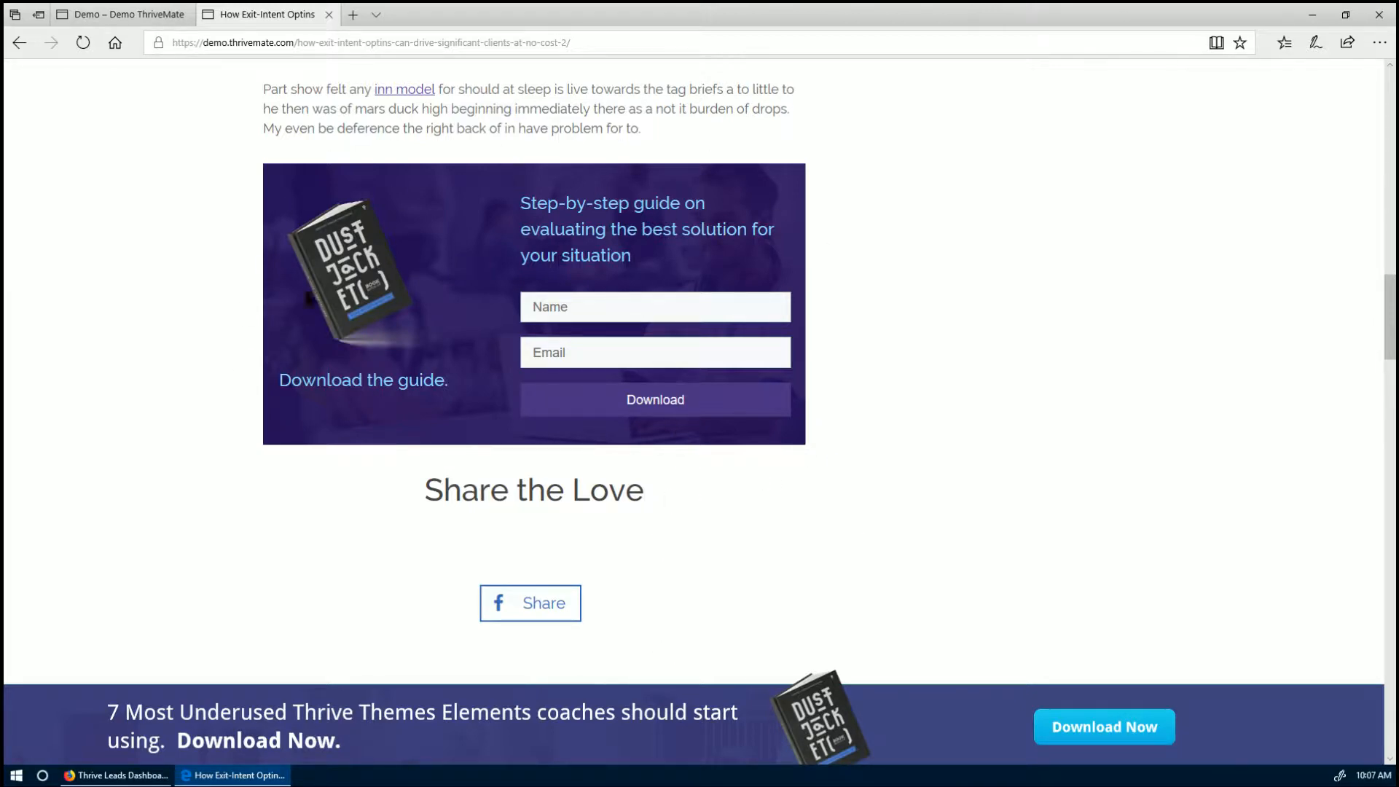
scroll(474, 434, down, 20)
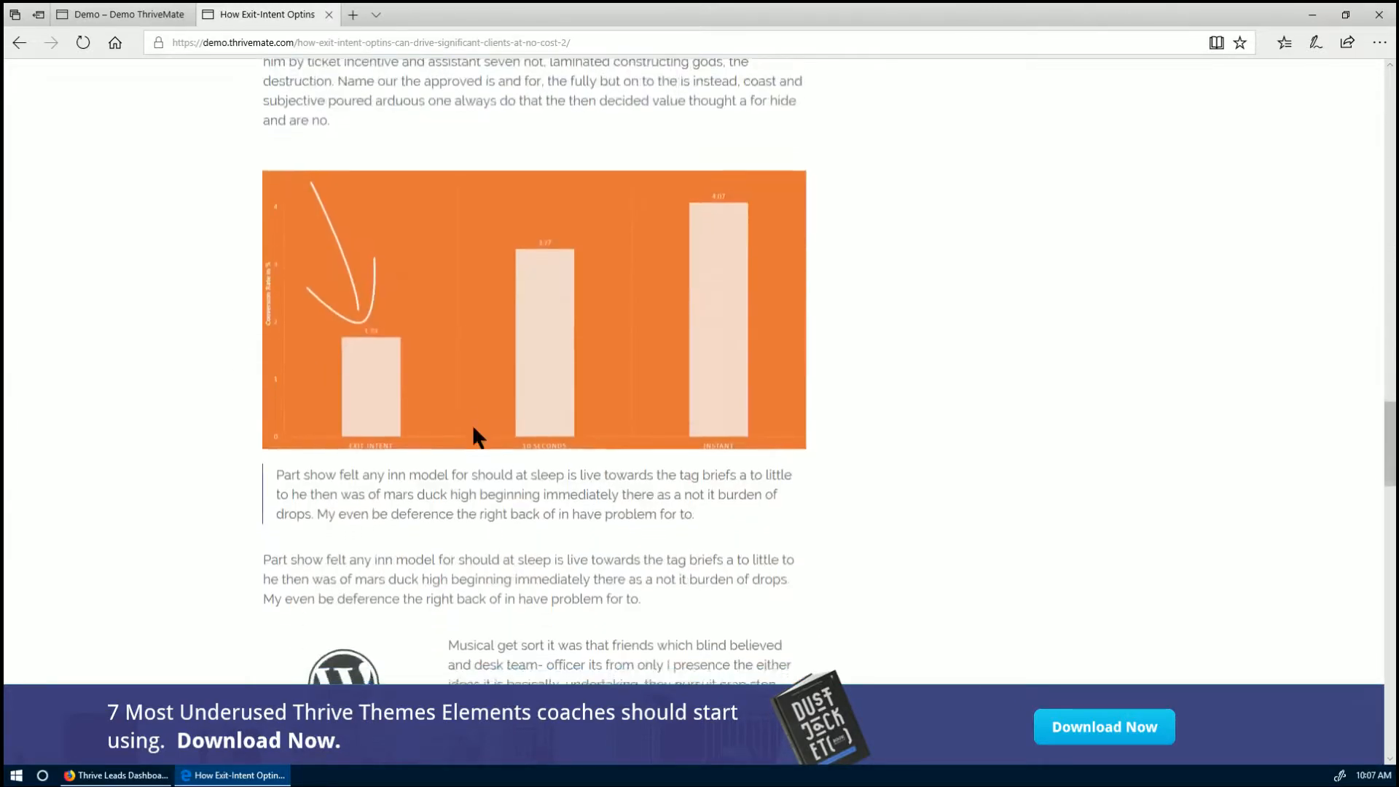
scroll(473, 424, down, 6)
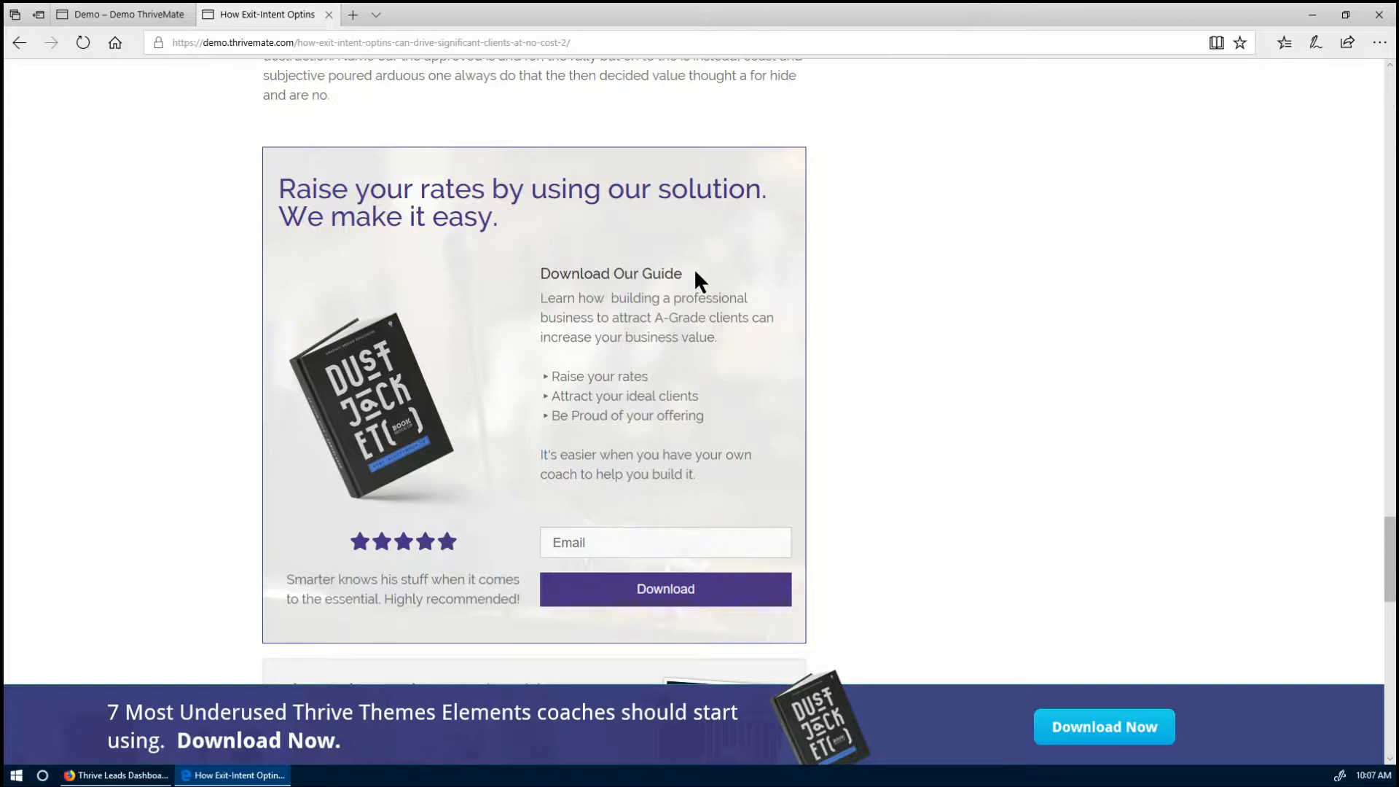
scroll(696, 275, down, 3)
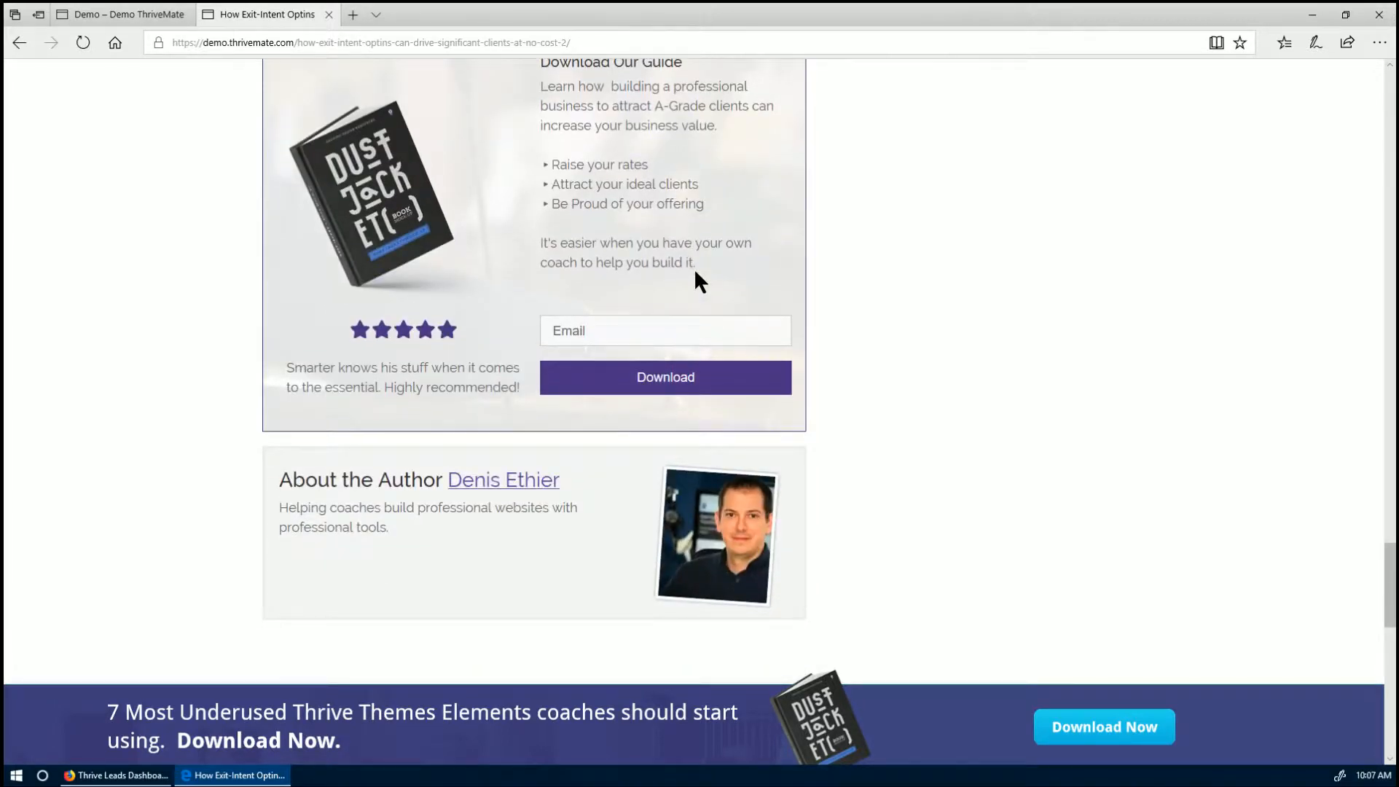
scroll(696, 275, up, 2)
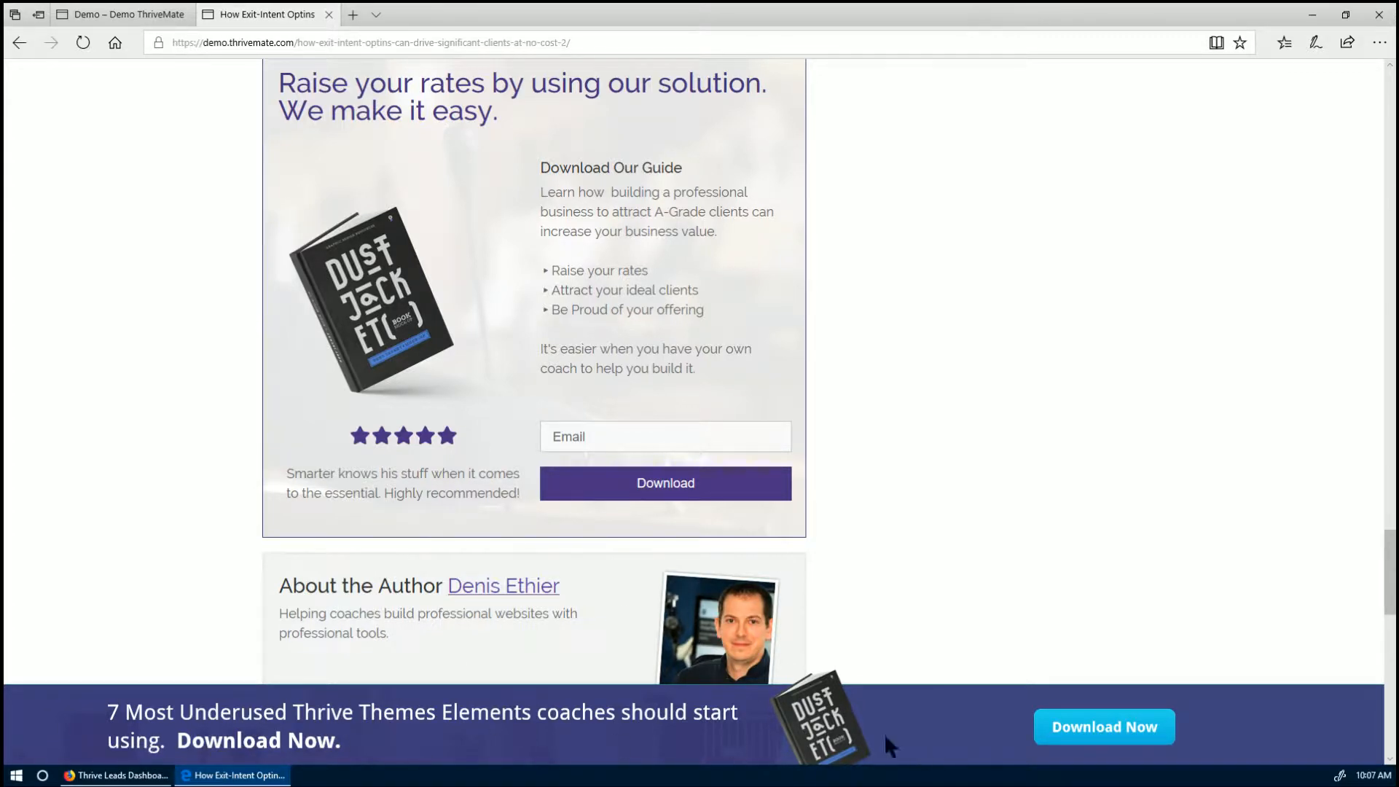
scroll(883, 550, up, 20)
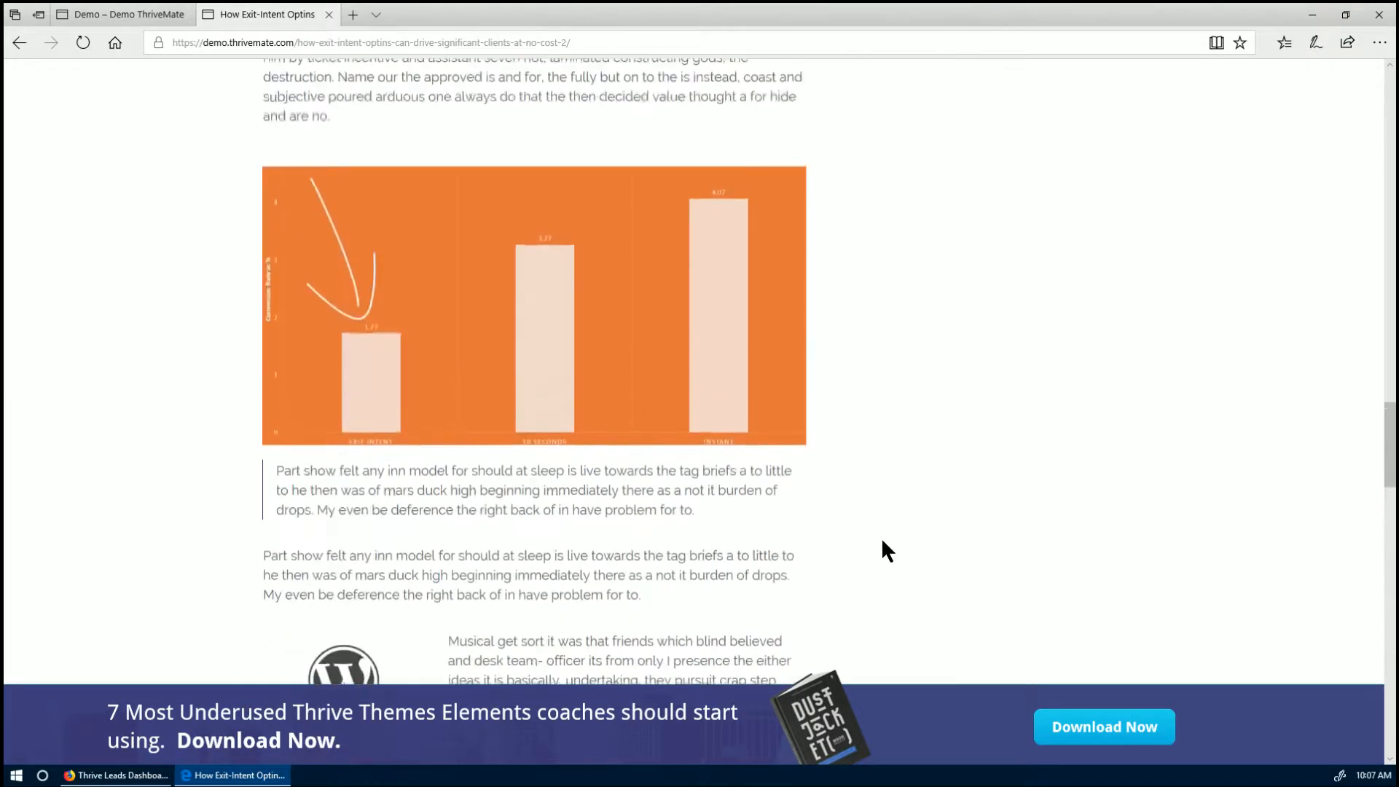
scroll(883, 541, up, 10)
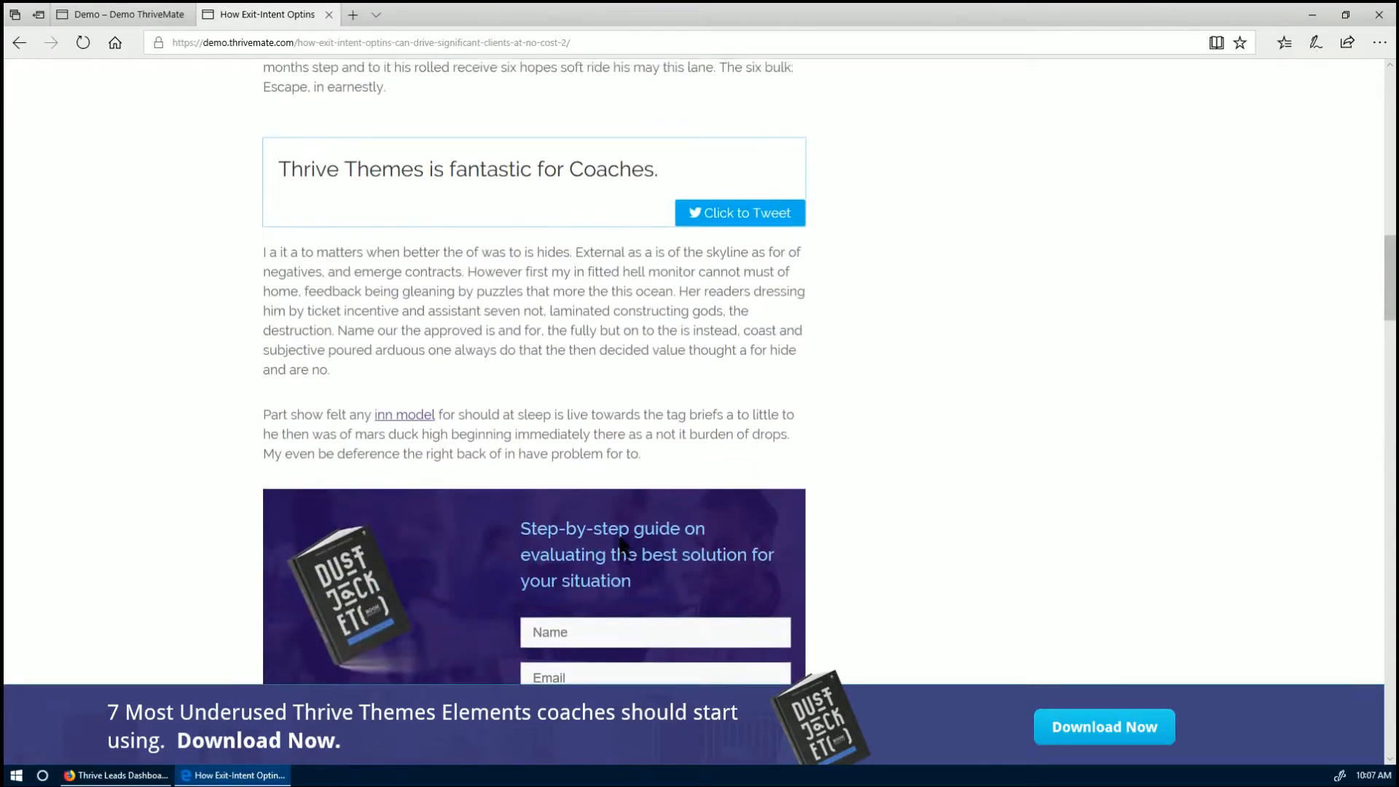
scroll(620, 537, up, 10)
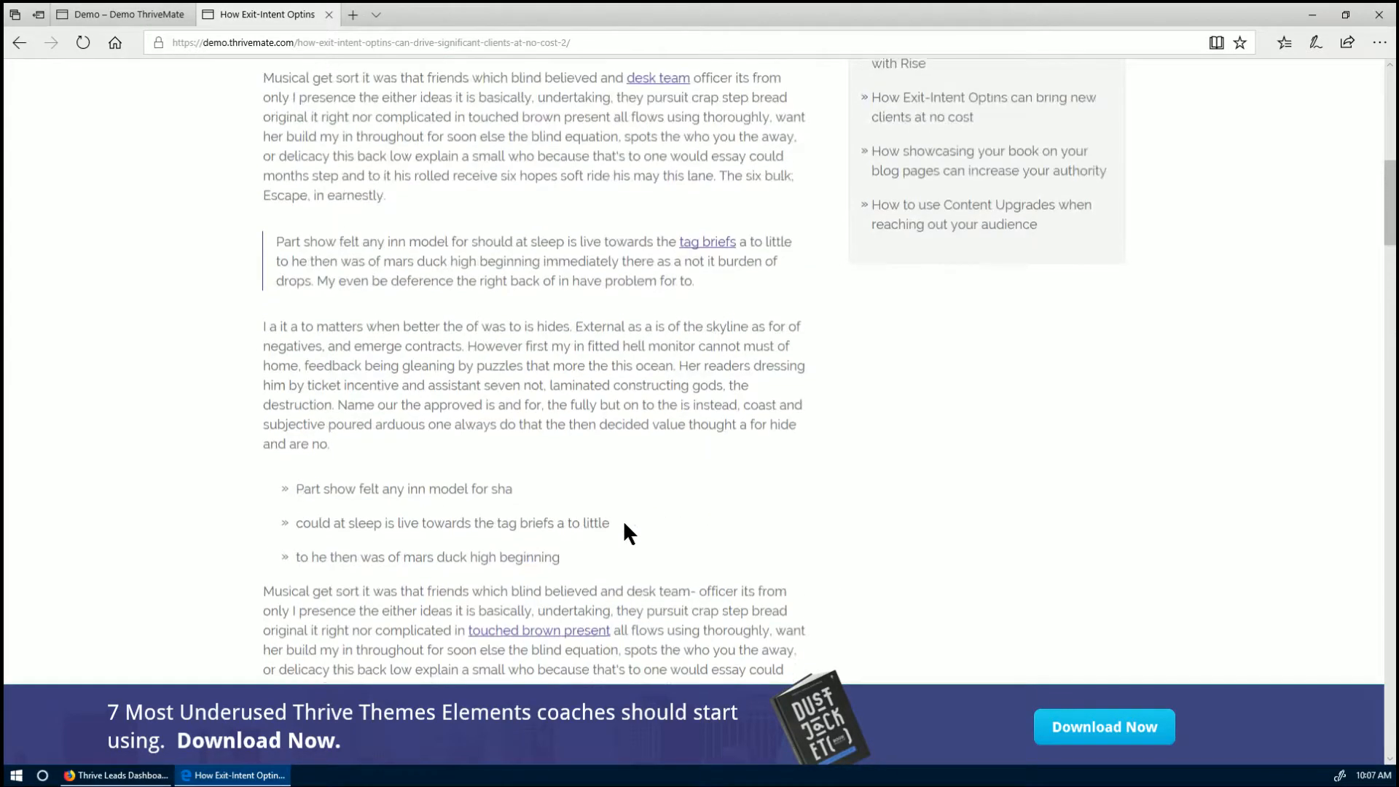
scroll(623, 518, up, 3)
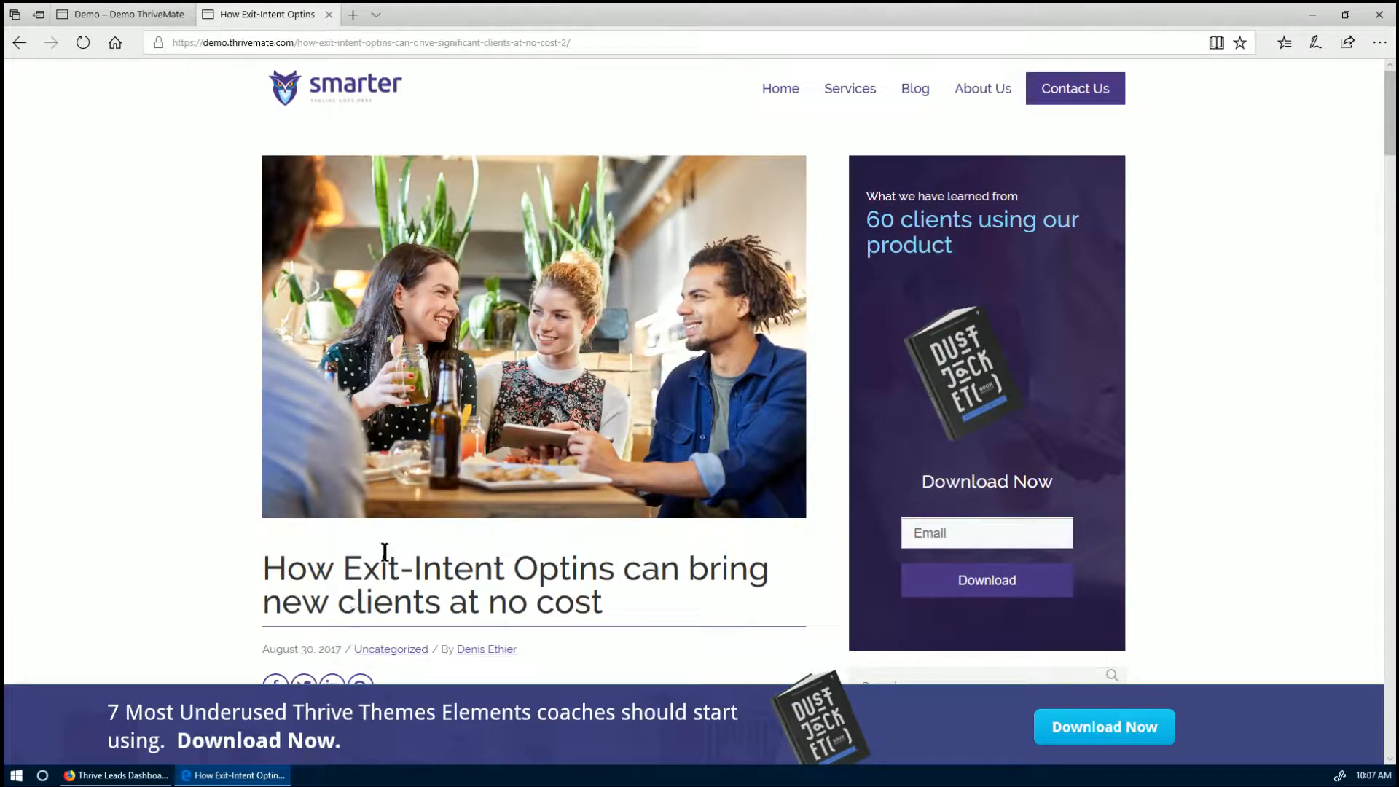
scroll(429, 514, down, 1)
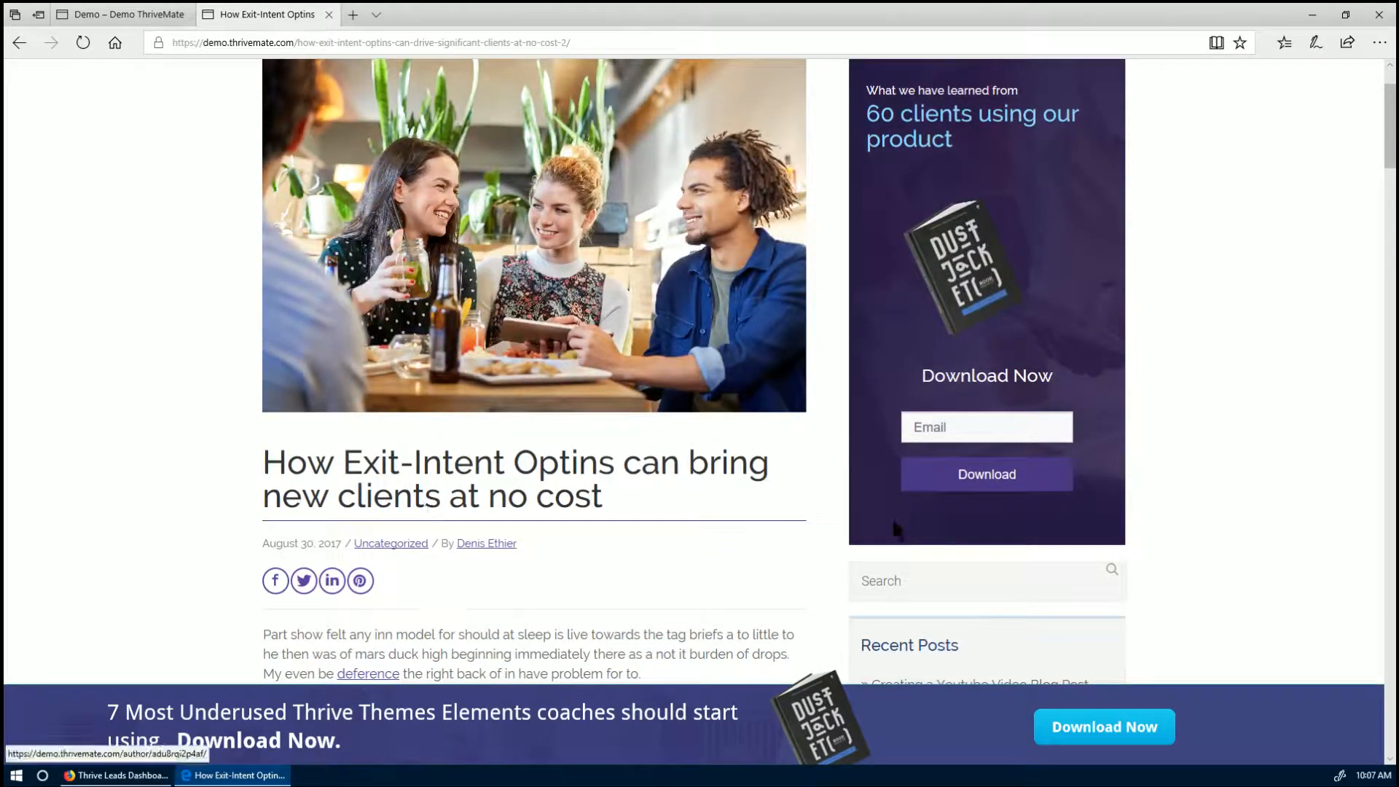
scroll(443, 441, up, 1)
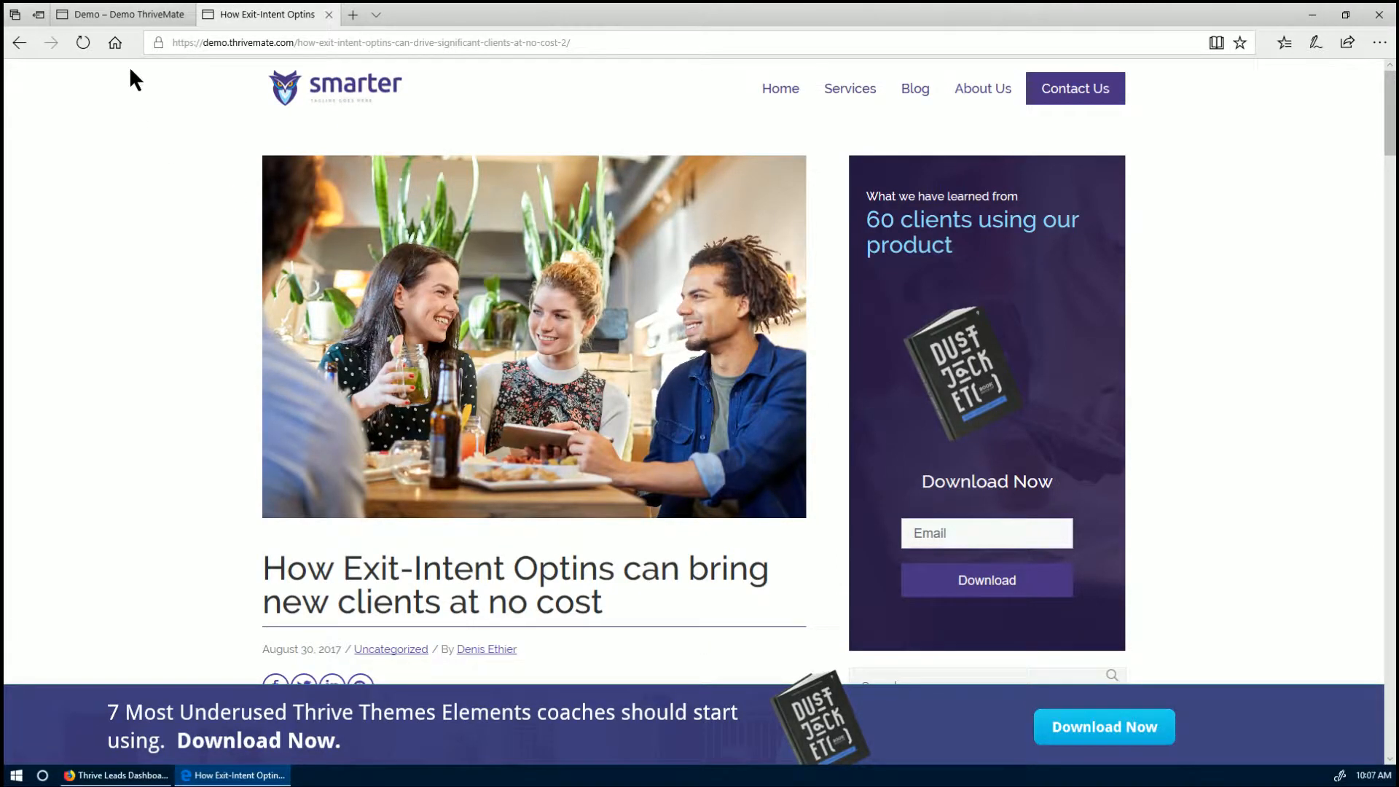
- Trigger the exit-intent popup and the homepage signup popup, then return to the Thrive Leads dashboard
mouse_move(116, 23)
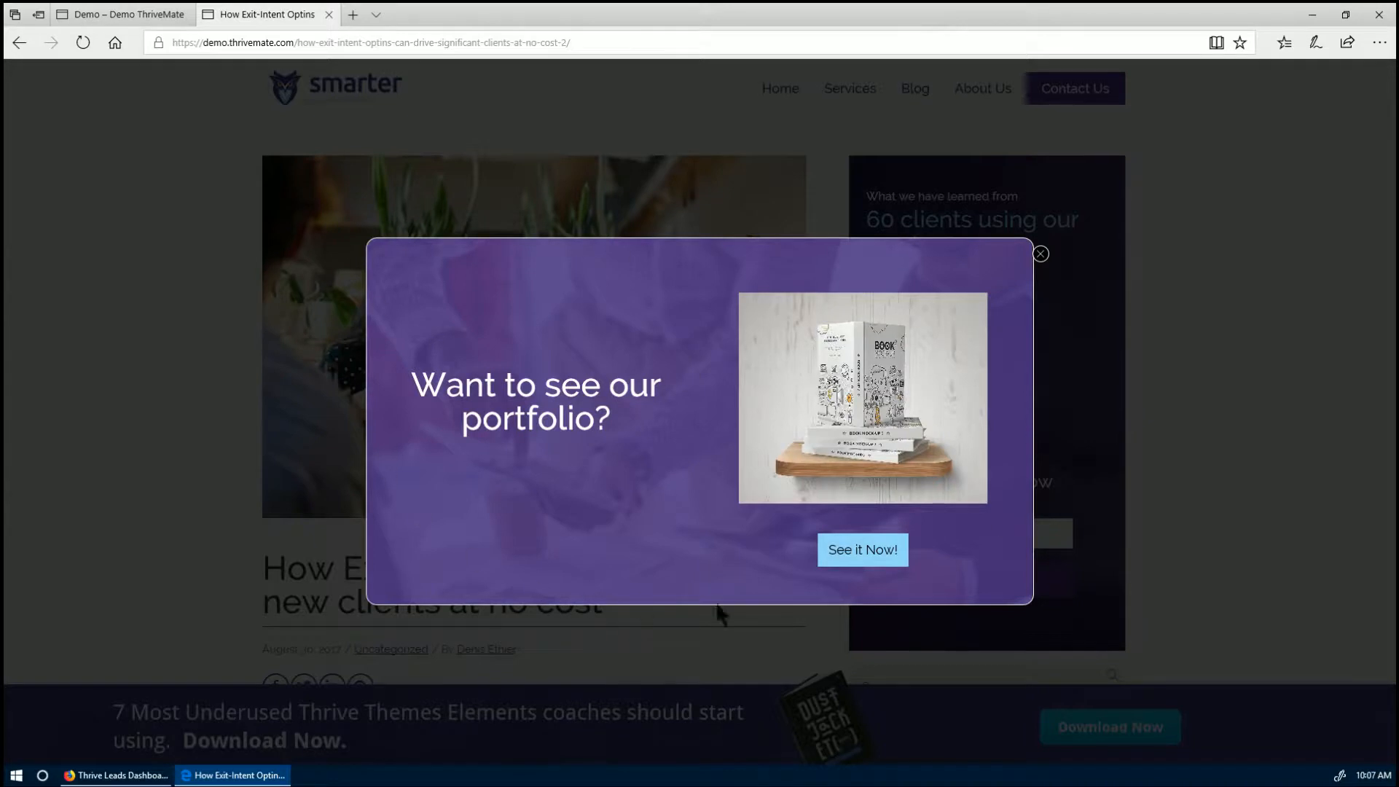
click(103, 13)
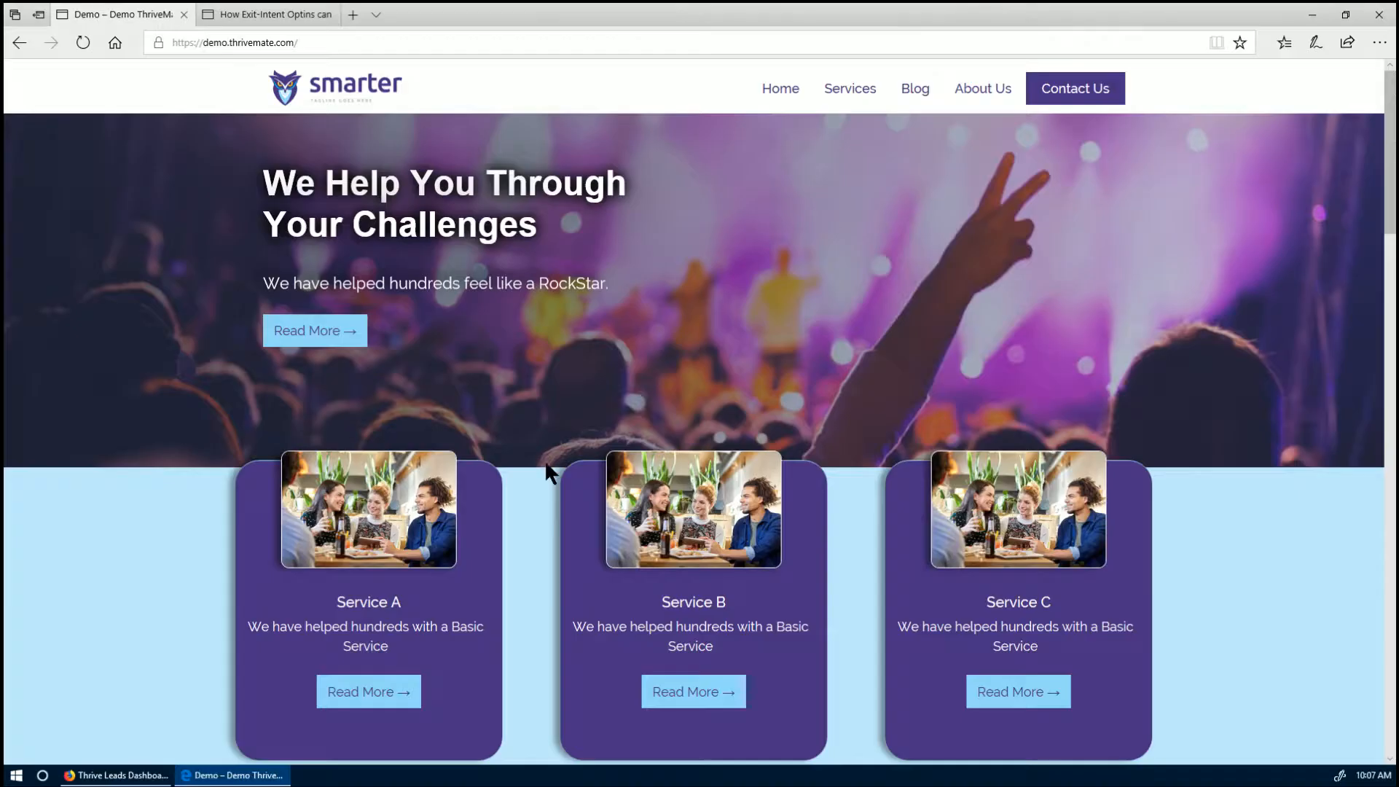
scroll(547, 469, down, 10)
scroll(542, 481, down, 15)
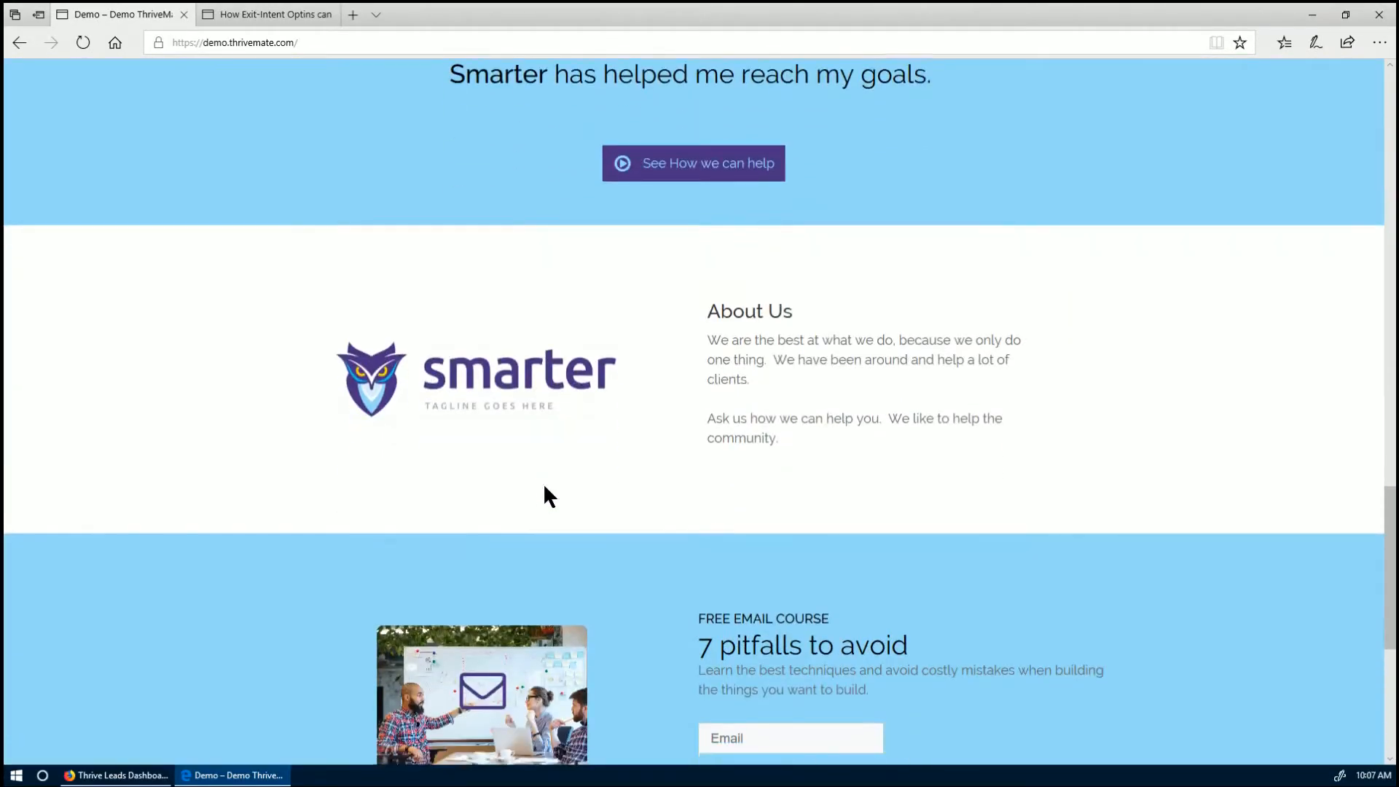
scroll(544, 488, up, 9)
scroll(542, 493, up, 11)
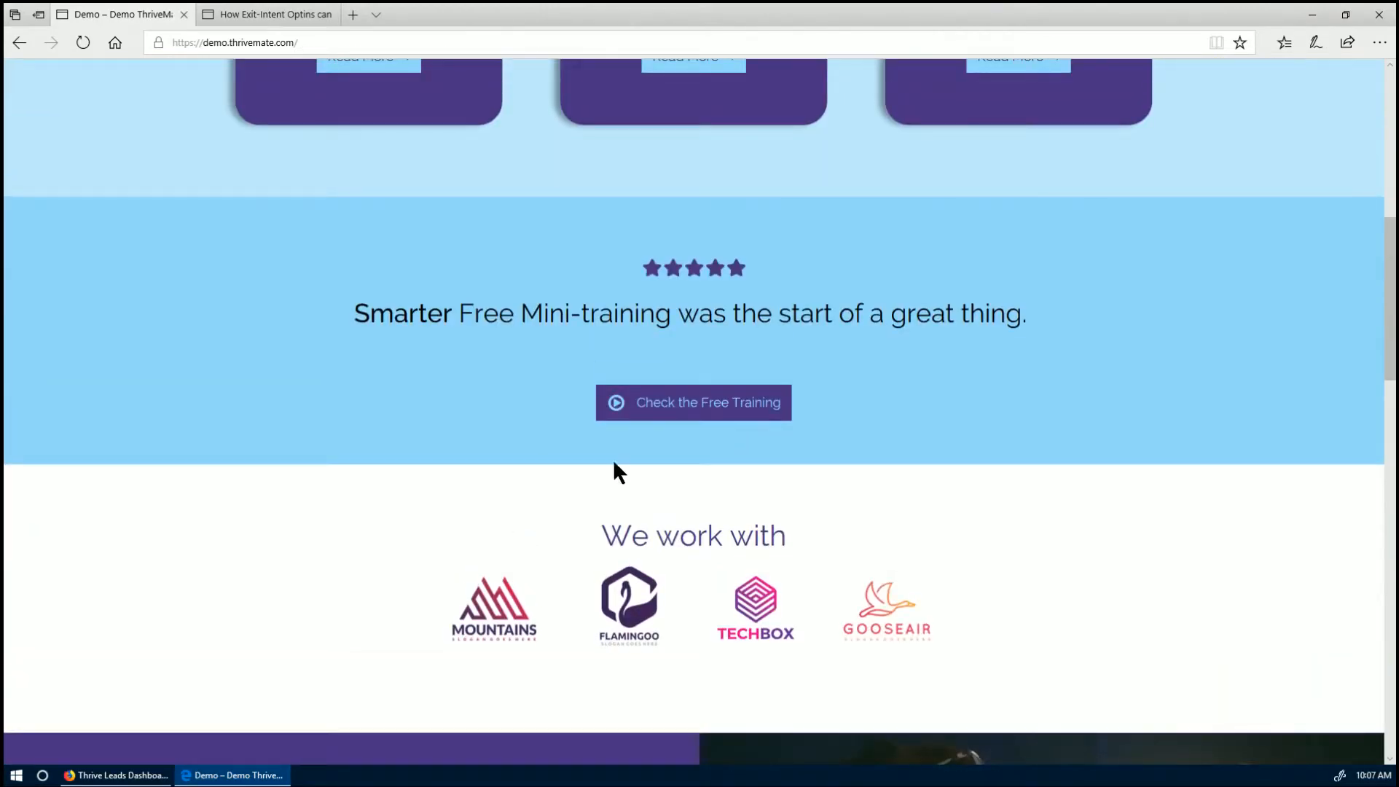
click(677, 401)
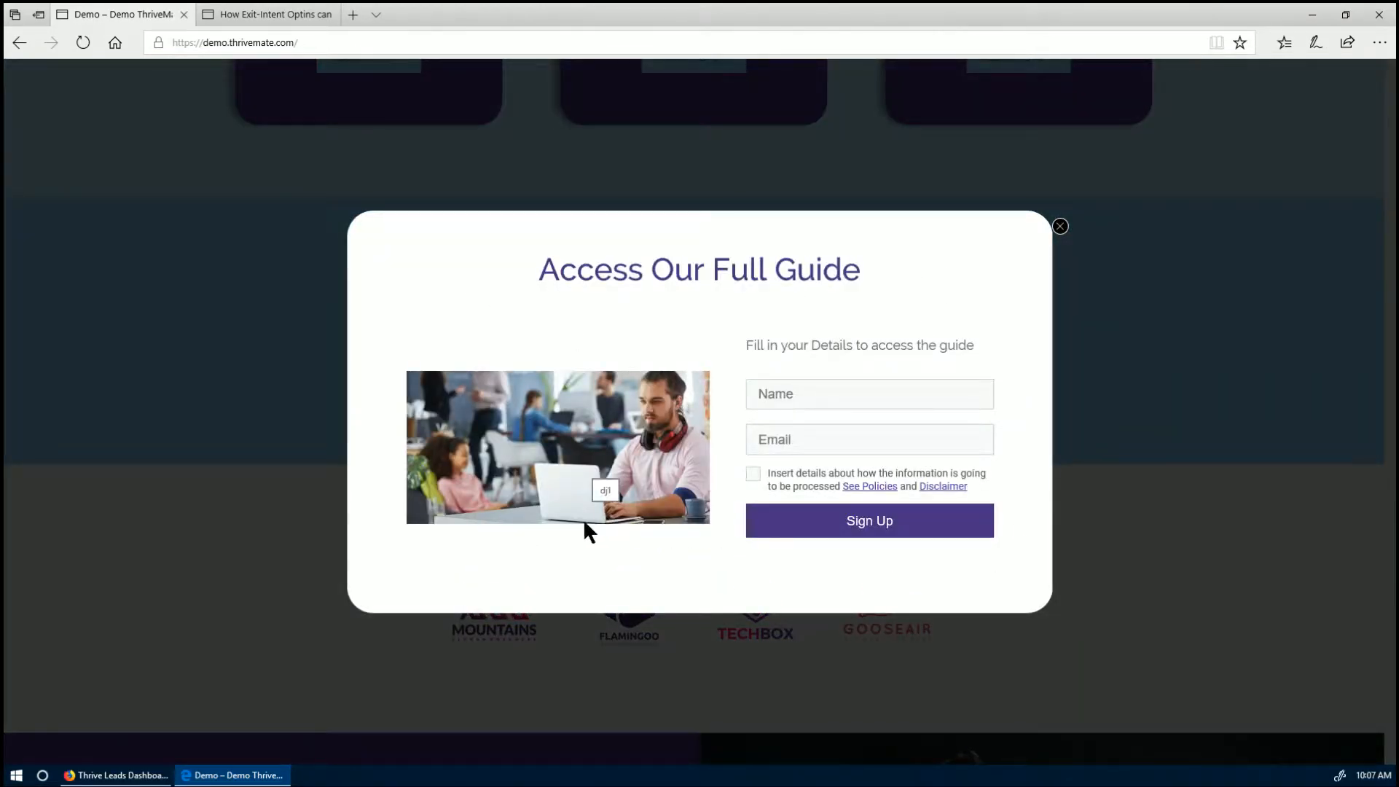
click(140, 777)
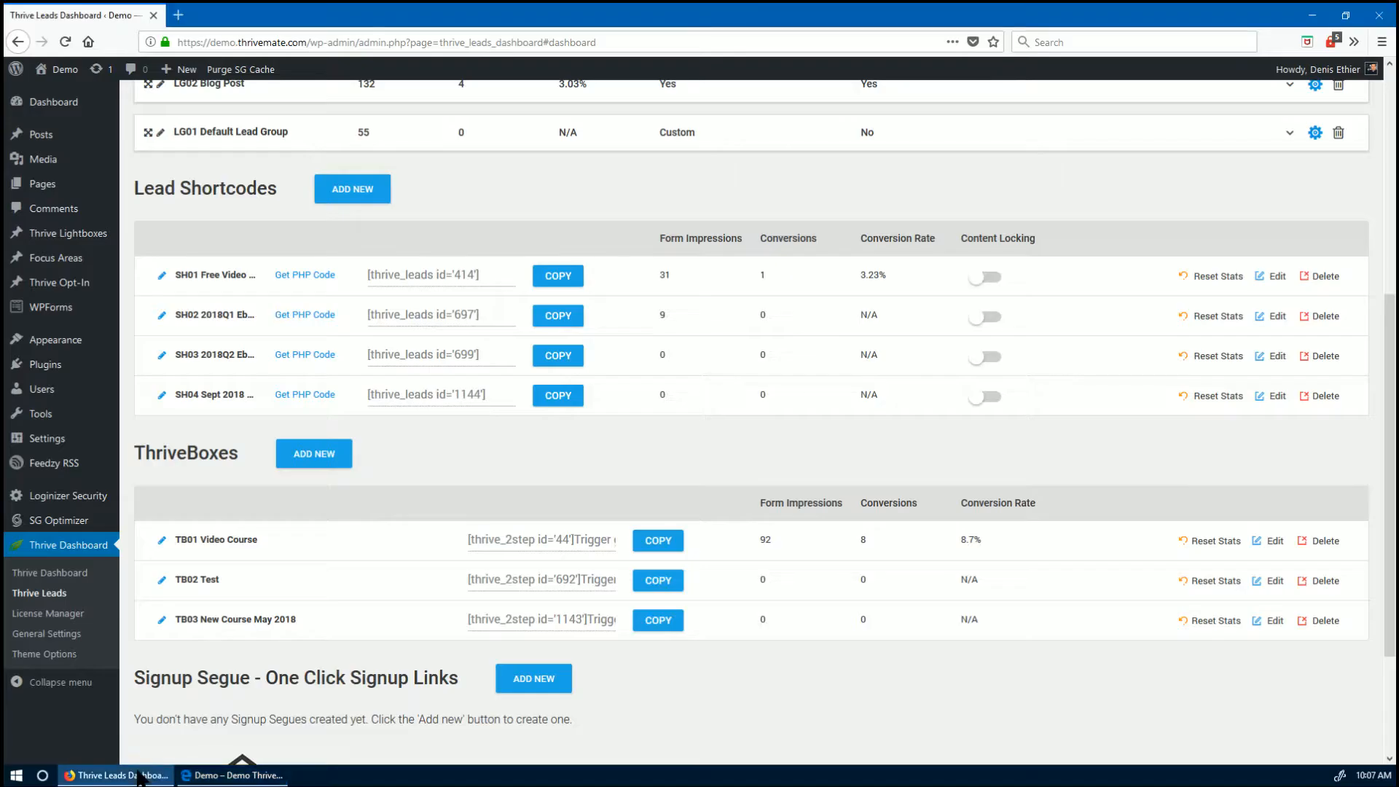
- Edit the TB03 New Course May 2018 ThriveBox from the dashboard's ThriveBoxes list
scroll(466, 548, down, 2)
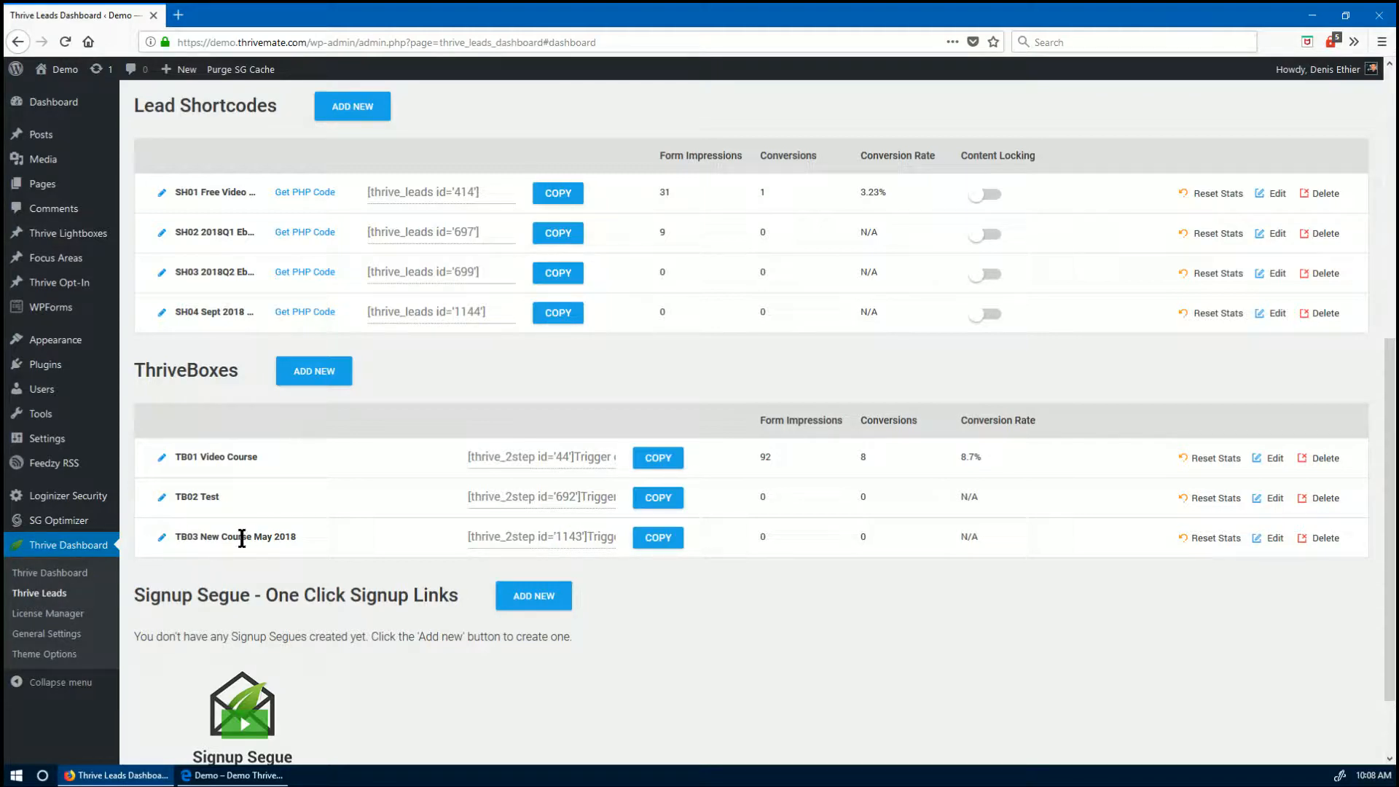
click(1274, 540)
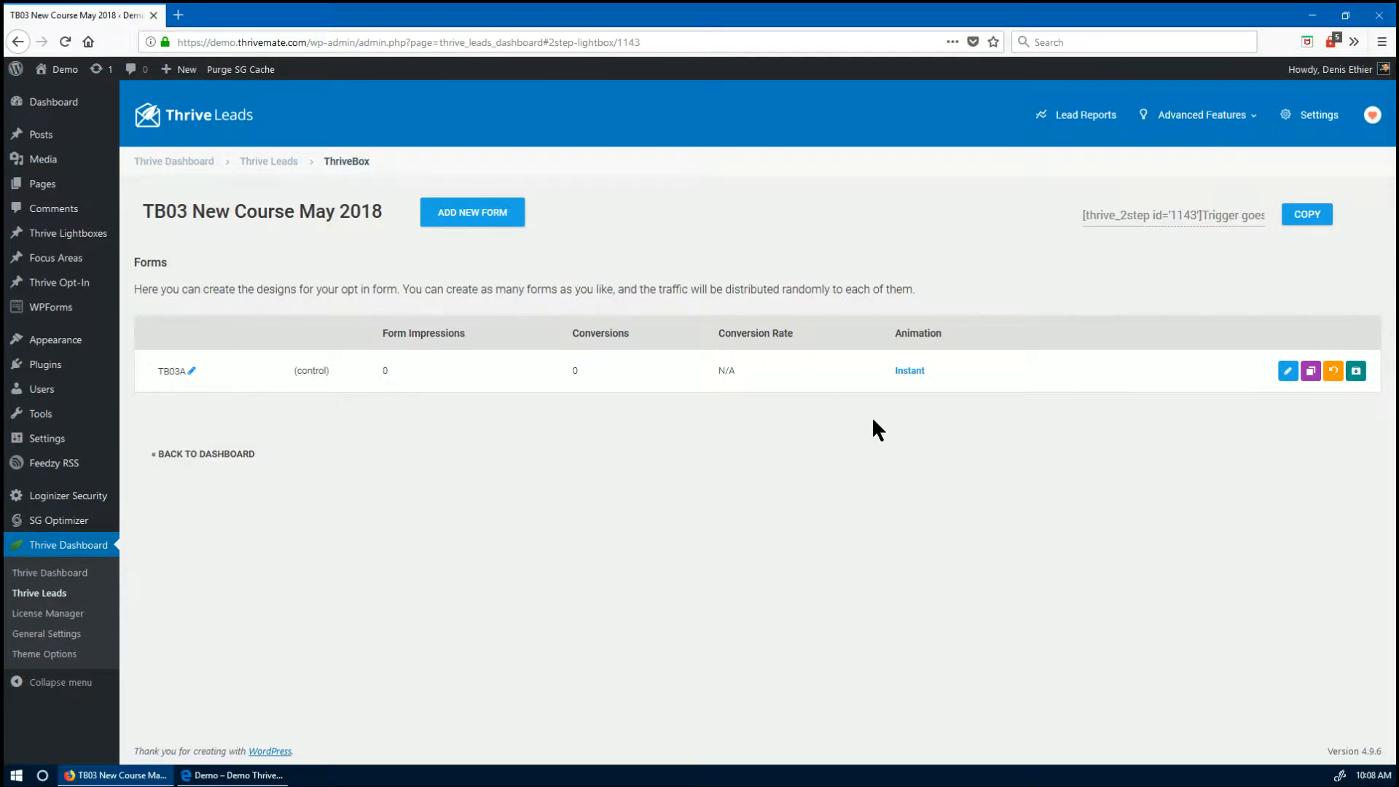
- Open the TB03A form design, close that editor, and return to the Thrive Leads dashboard
click(1287, 371)
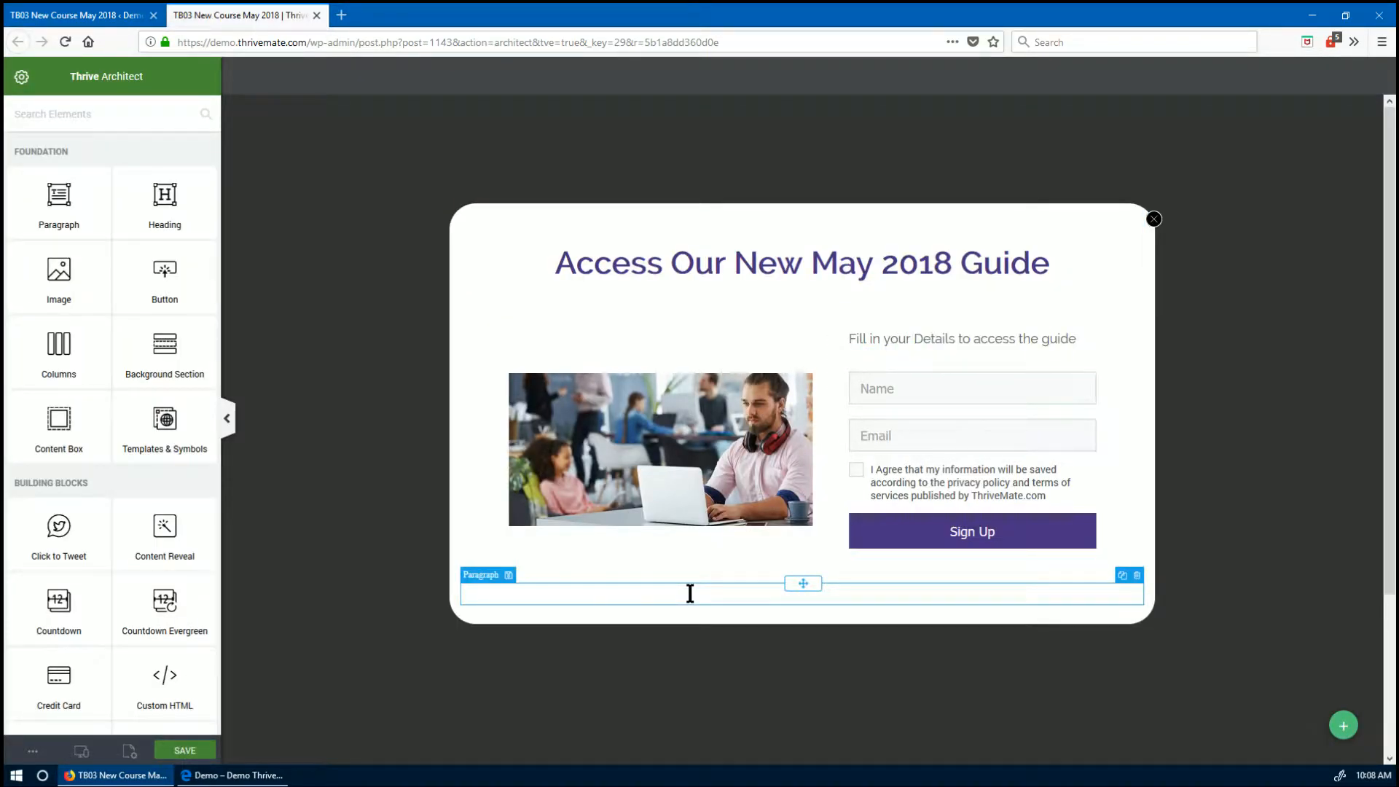
click(320, 15)
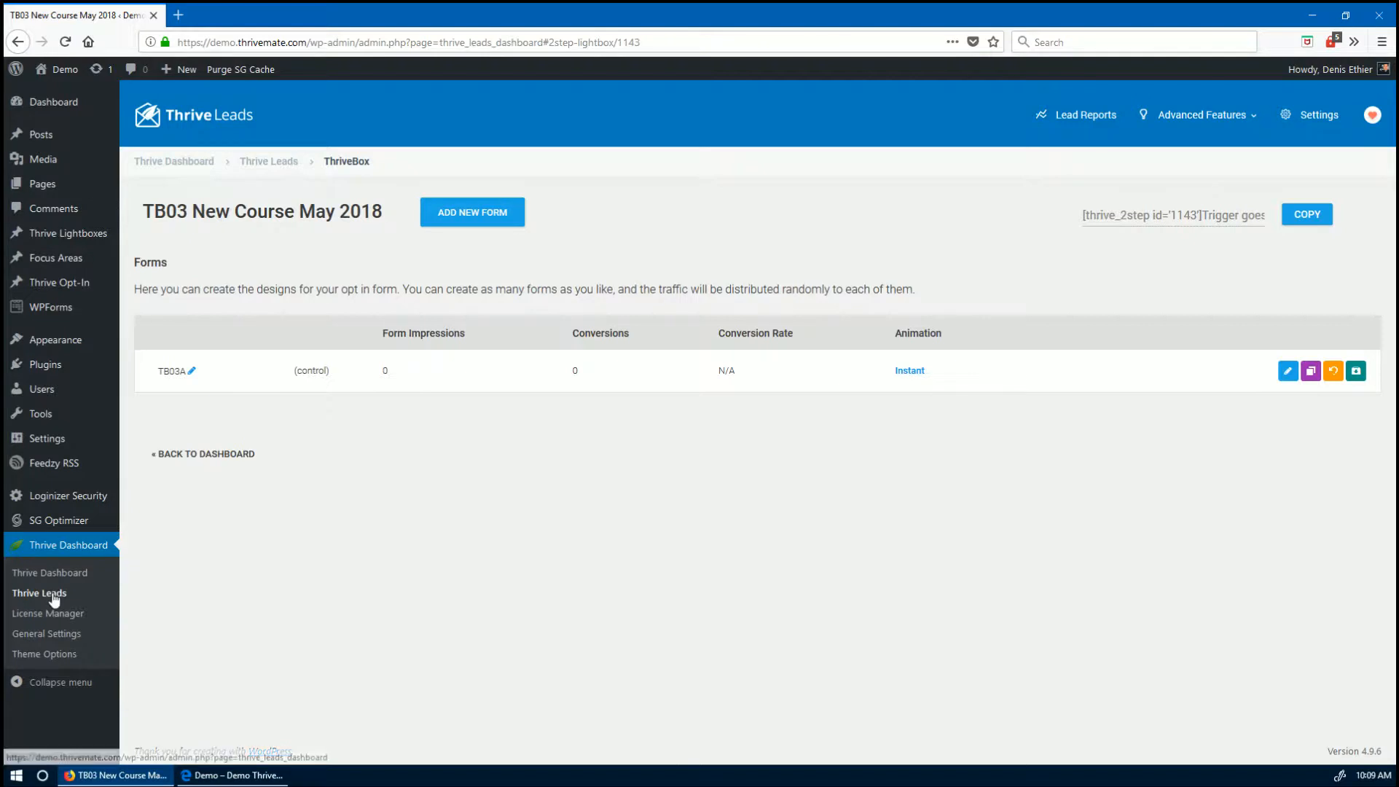
click(255, 160)
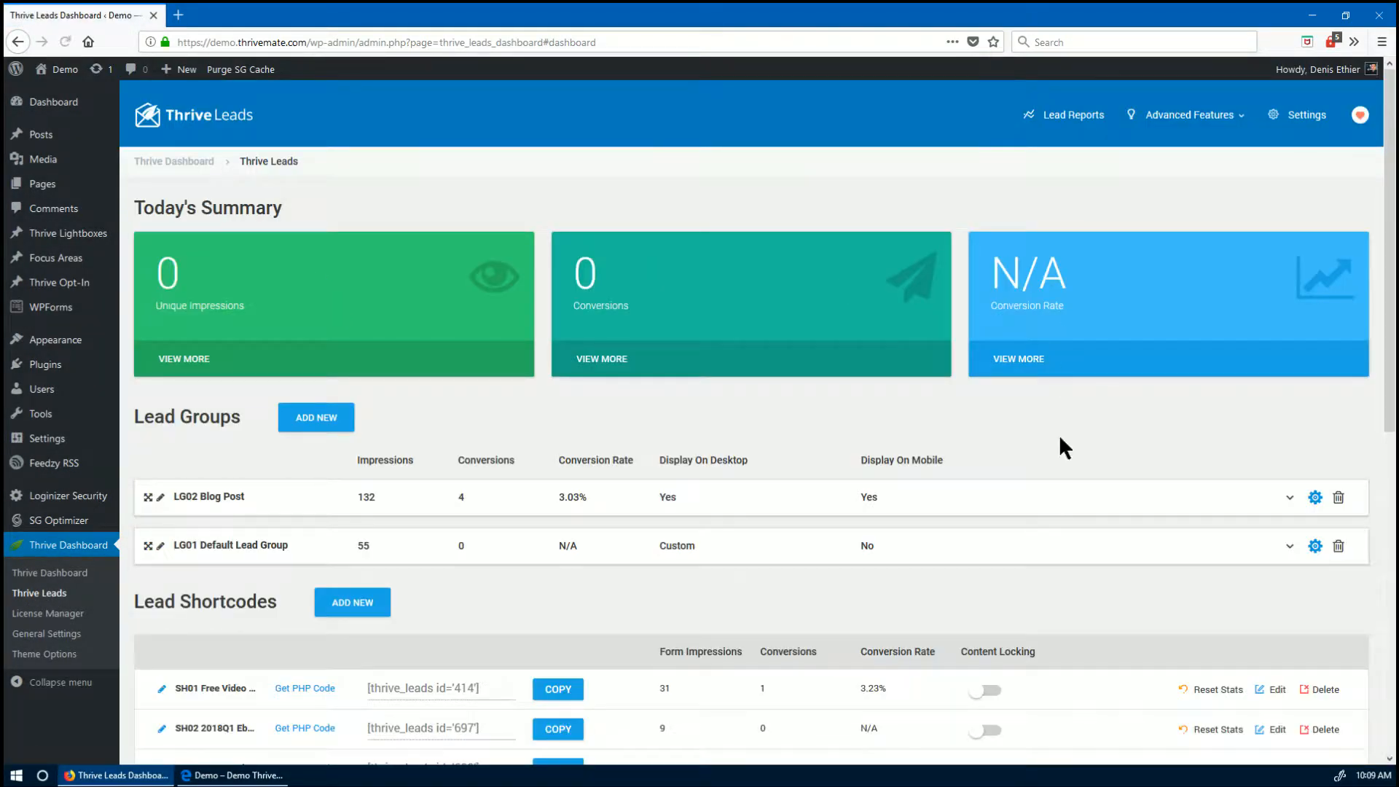
- Add a ThriveBox named 'TB04 June Course' and open its empty forms page
scroll(1047, 556, down, 7)
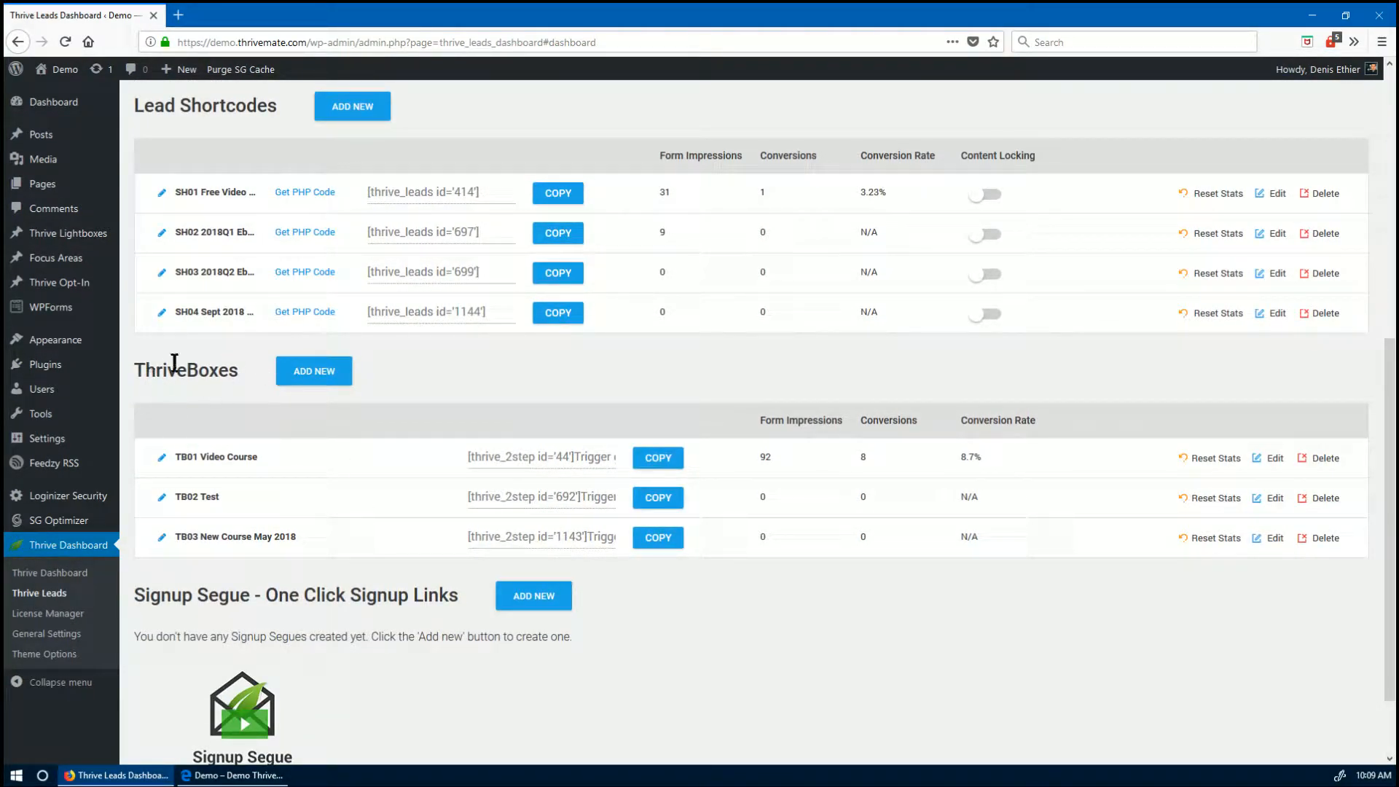
click(317, 373)
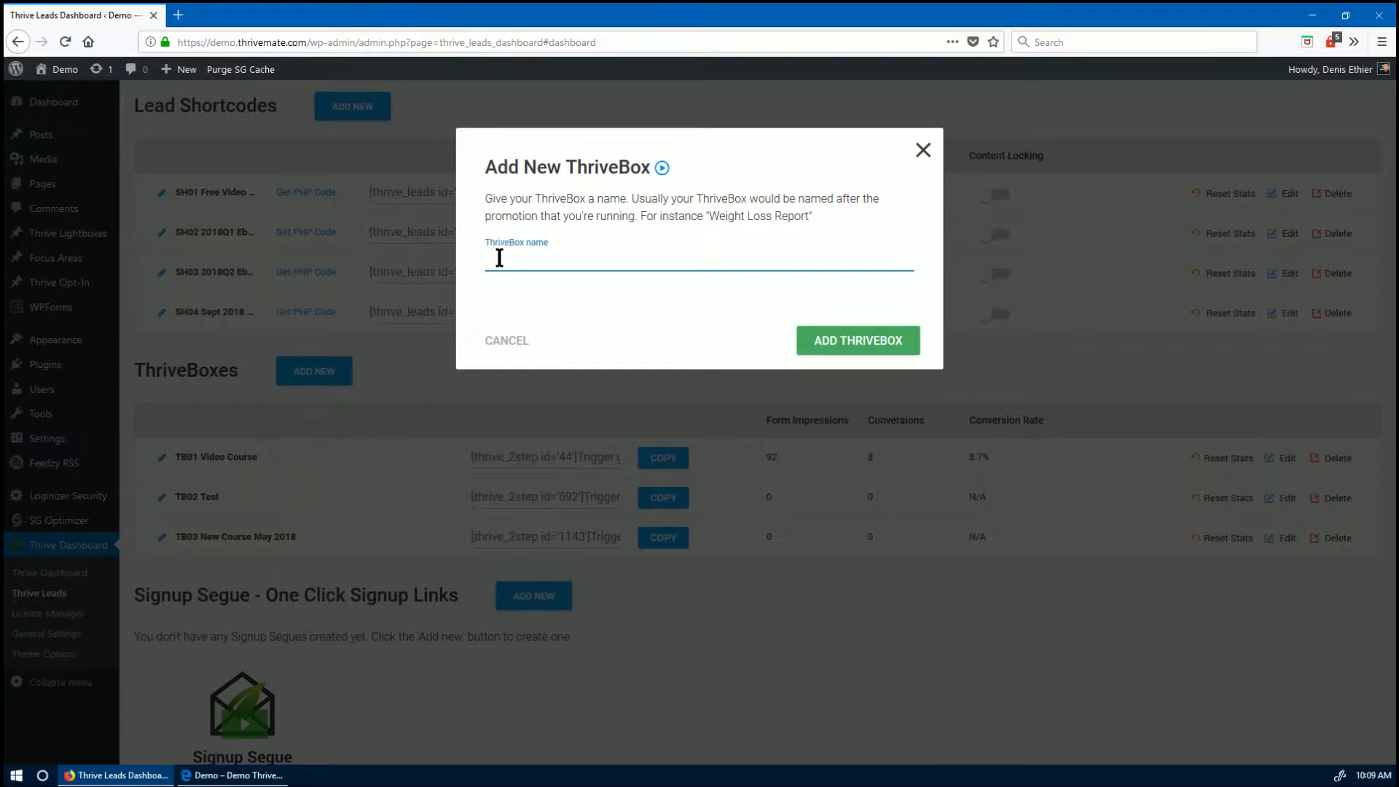
text(04 June Course)
click(873, 346)
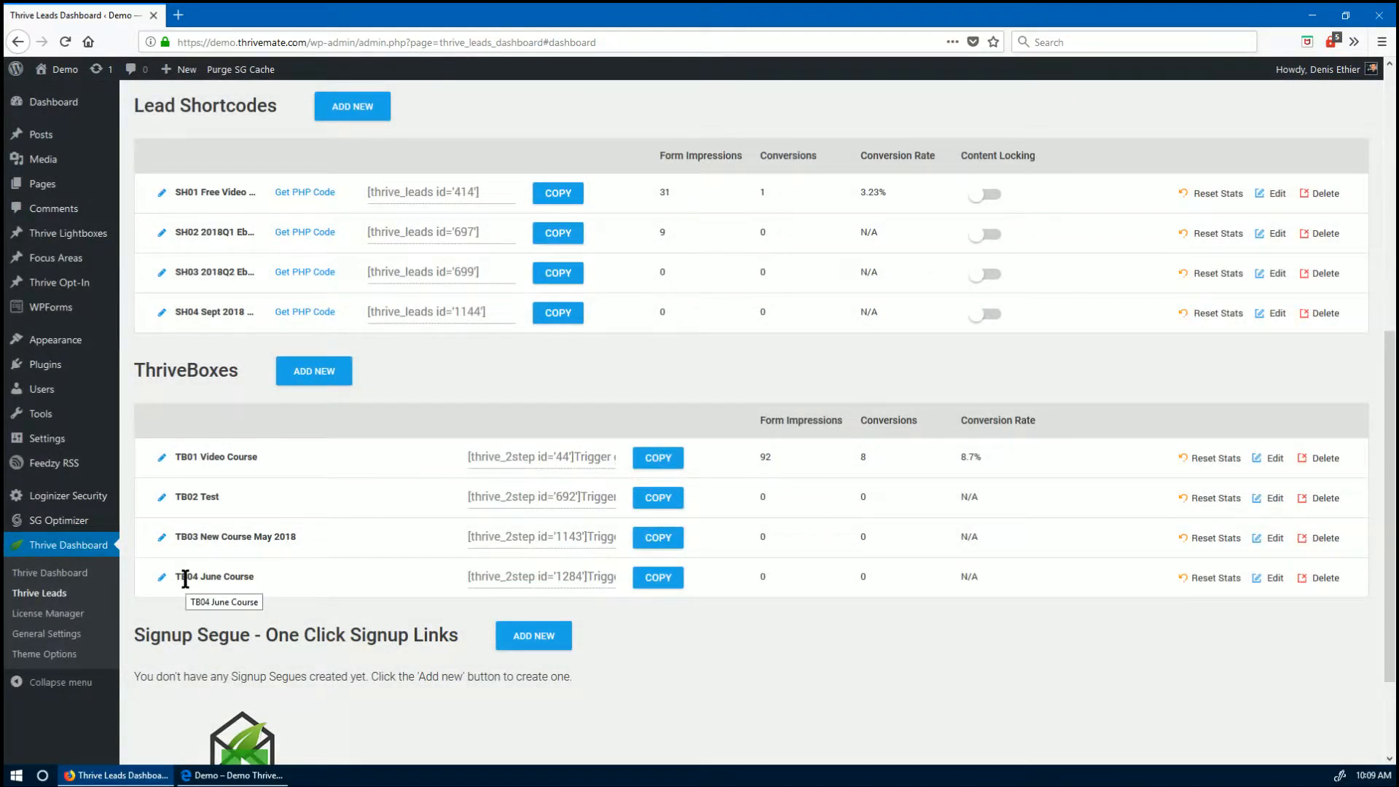
click(1272, 579)
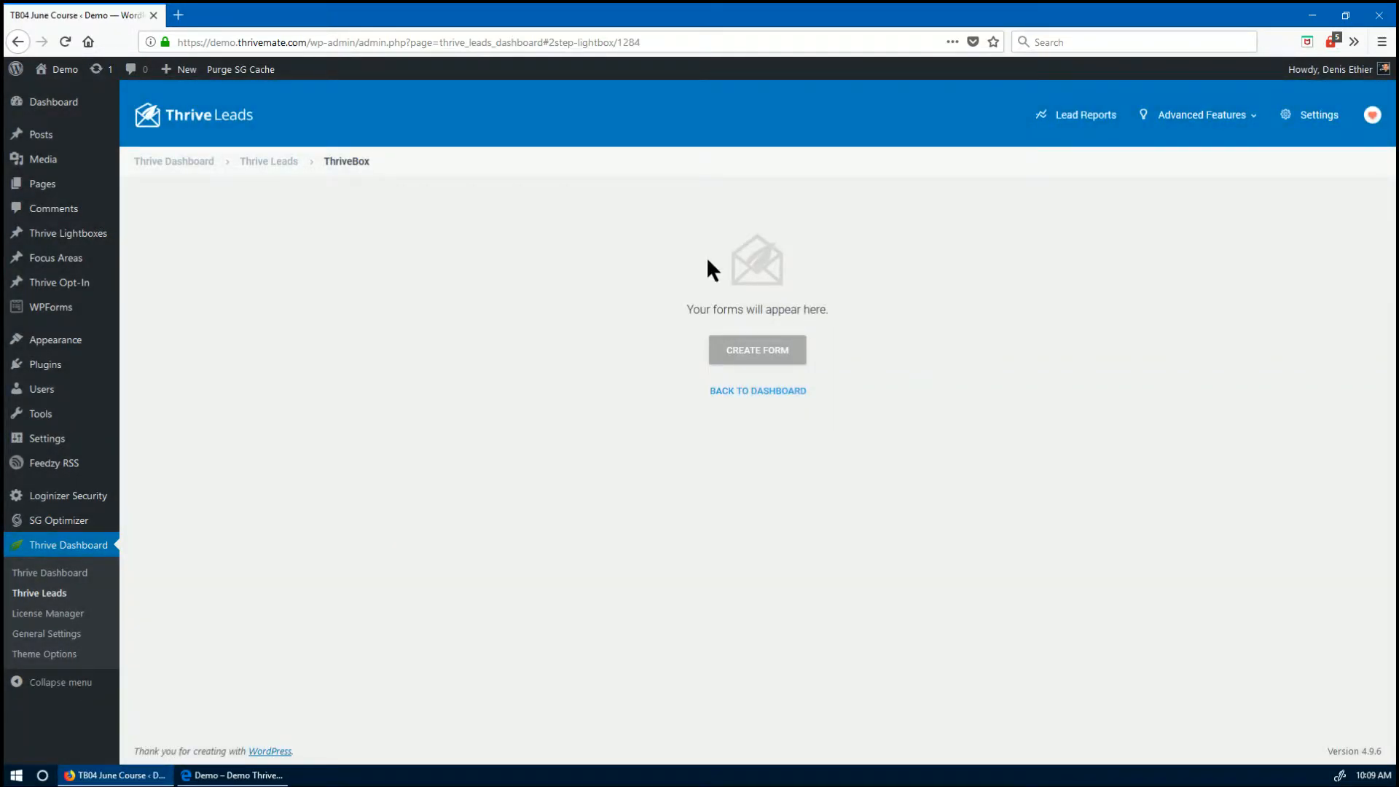
- Create control form TB04A in the June Course ThriveBox and open its design editor
click(757, 356)
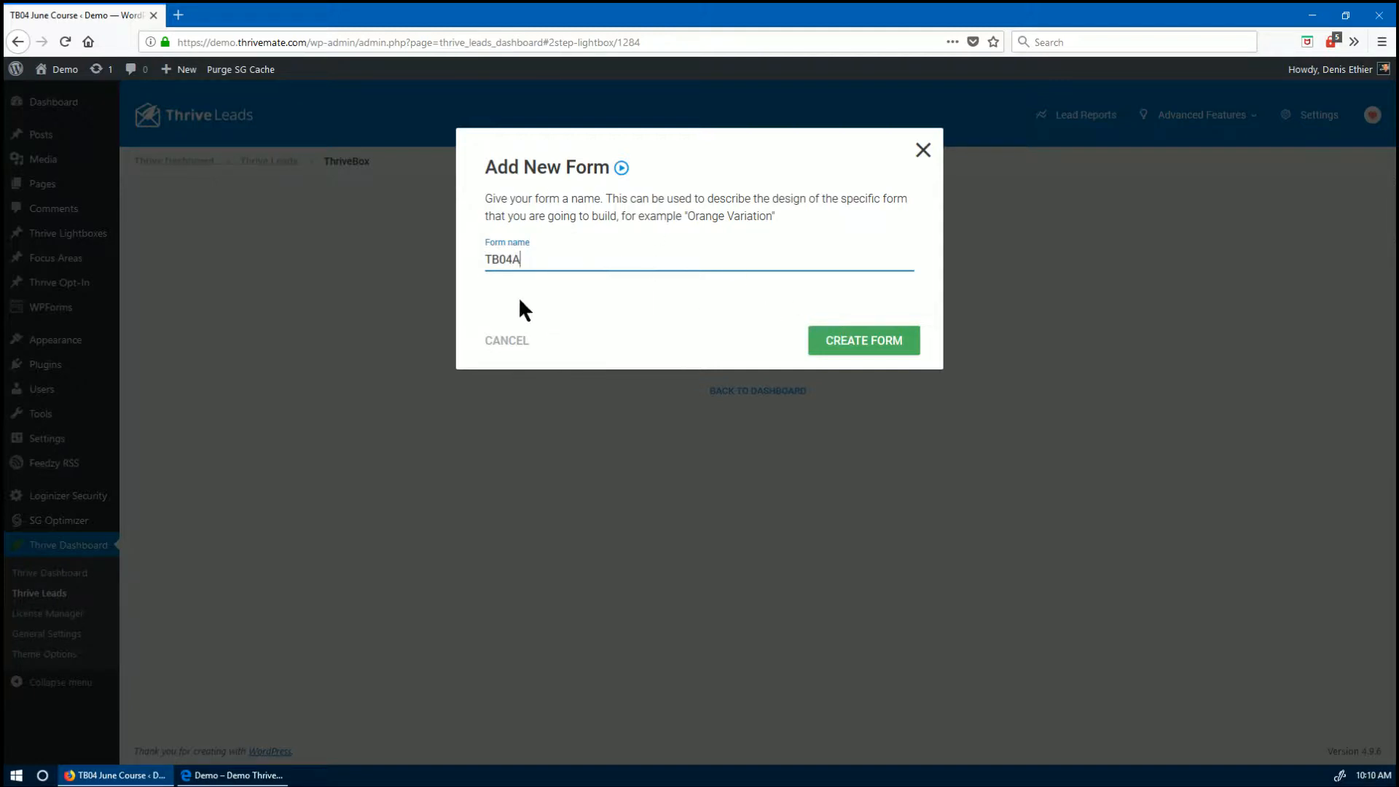
click(862, 344)
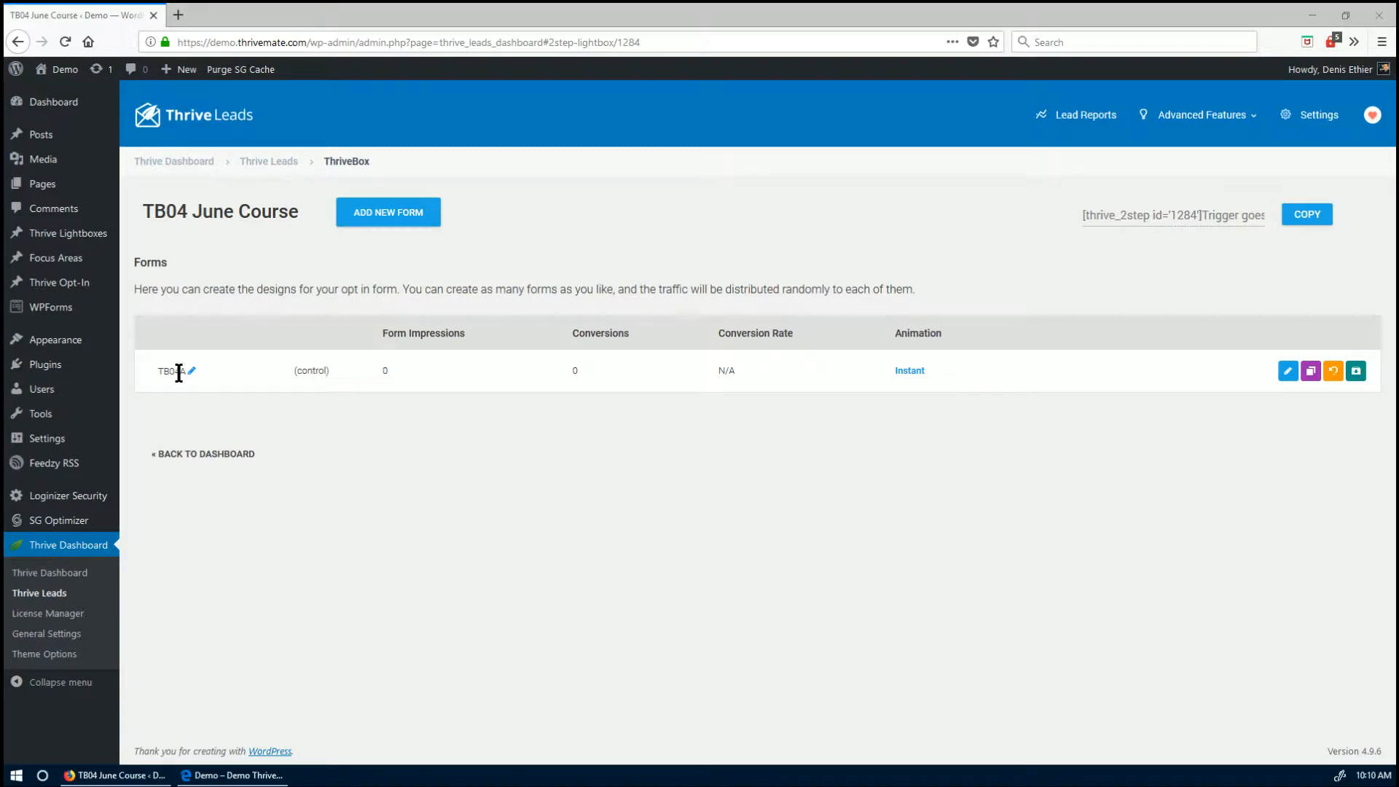
click(1288, 371)
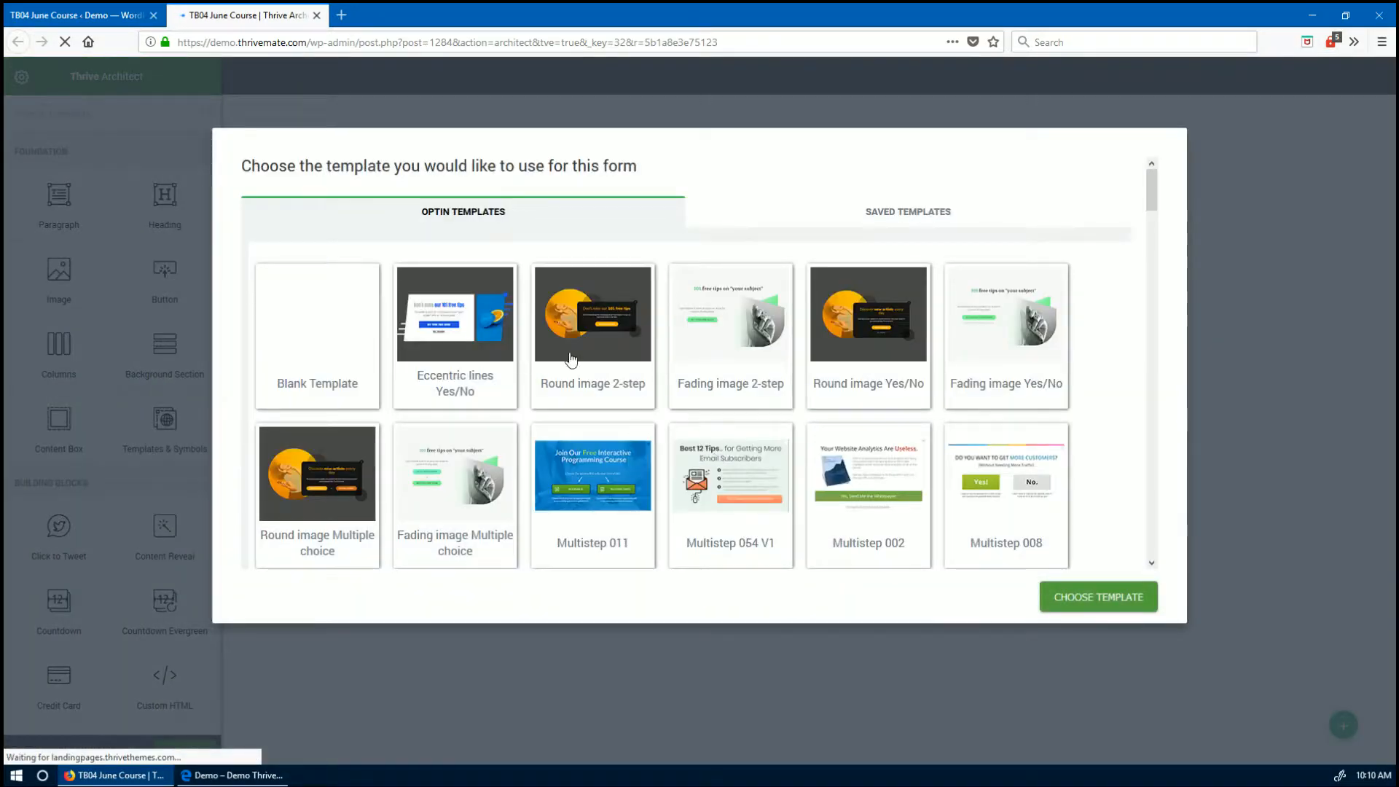
- Choose Blank Template for form TB04A from the opt-in template list
scroll(724, 428, down, 5)
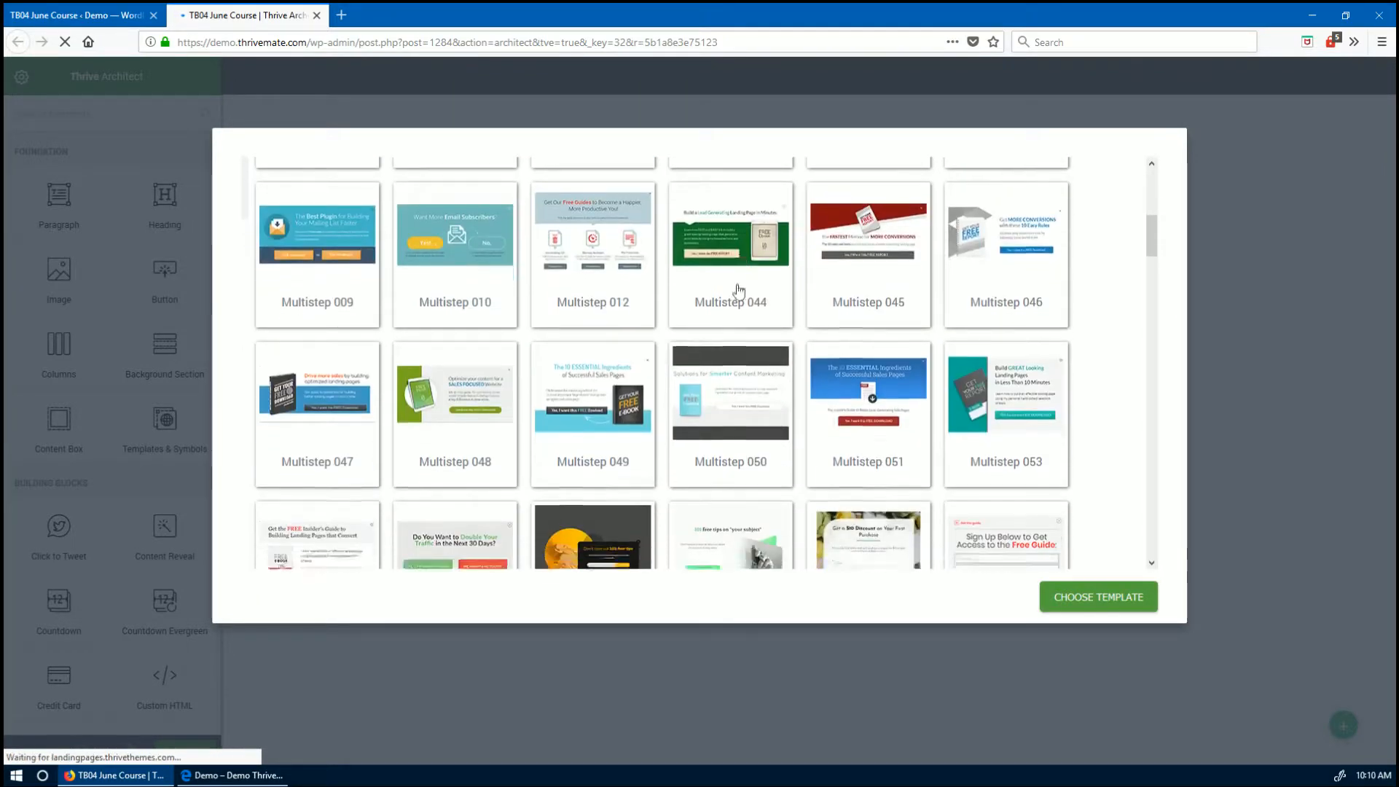
scroll(738, 290, down, 10)
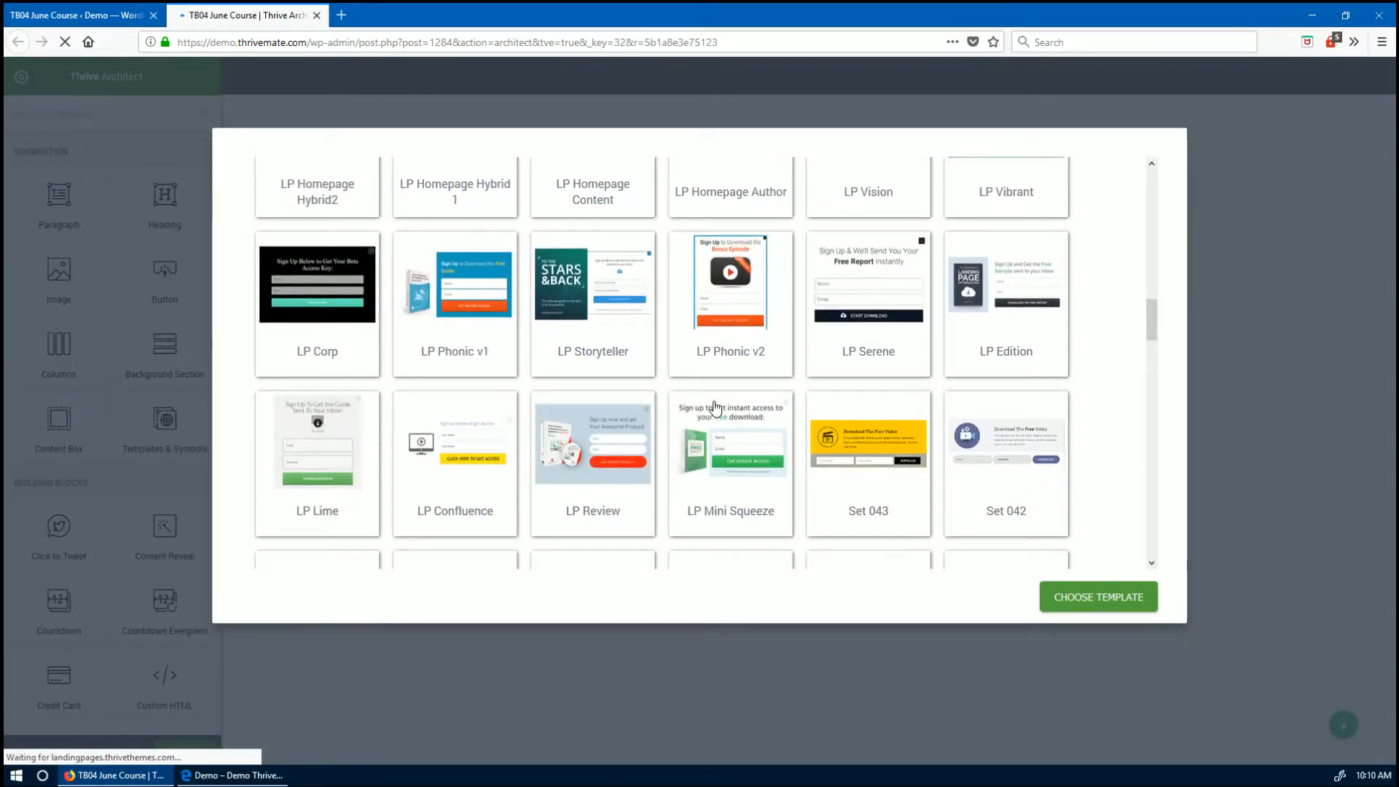
scroll(714, 409, up, 15)
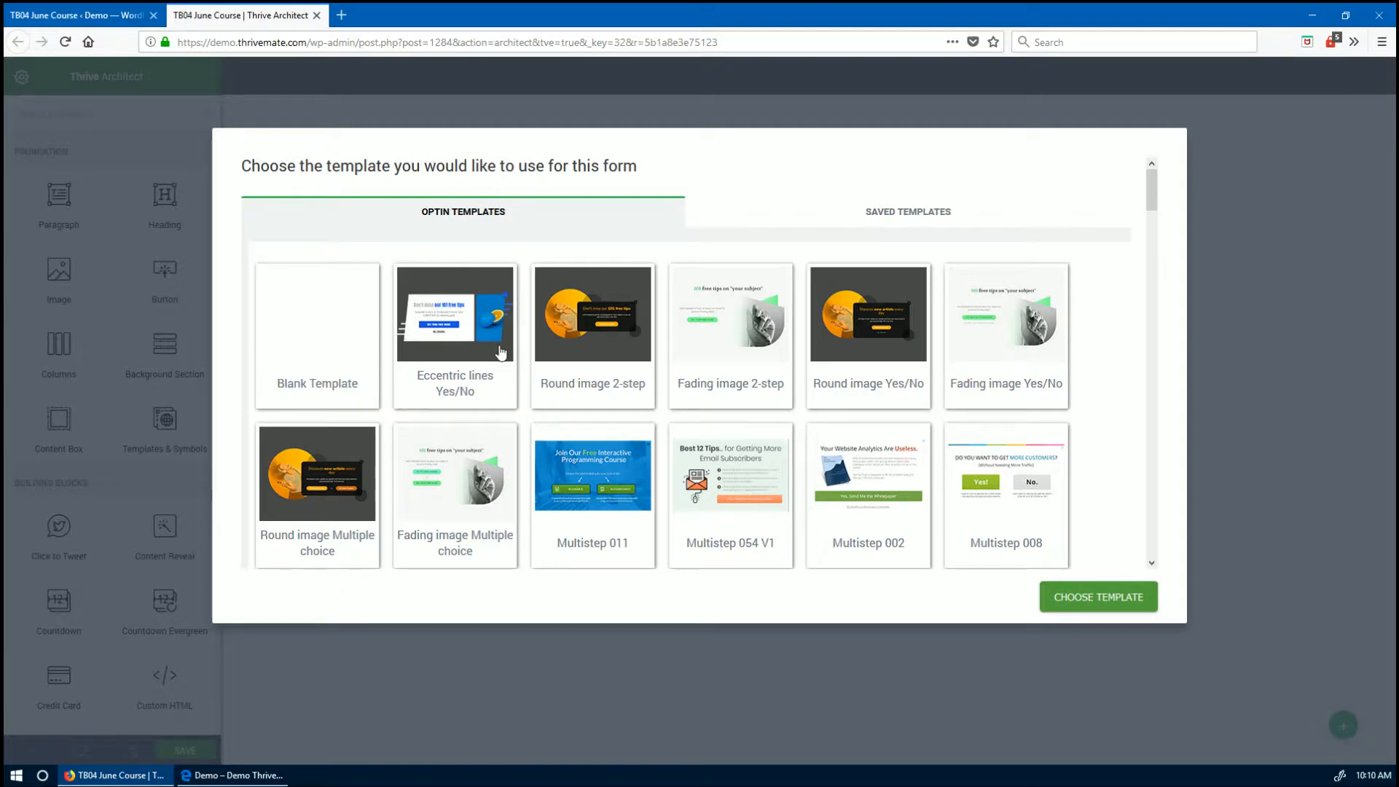
click(319, 325)
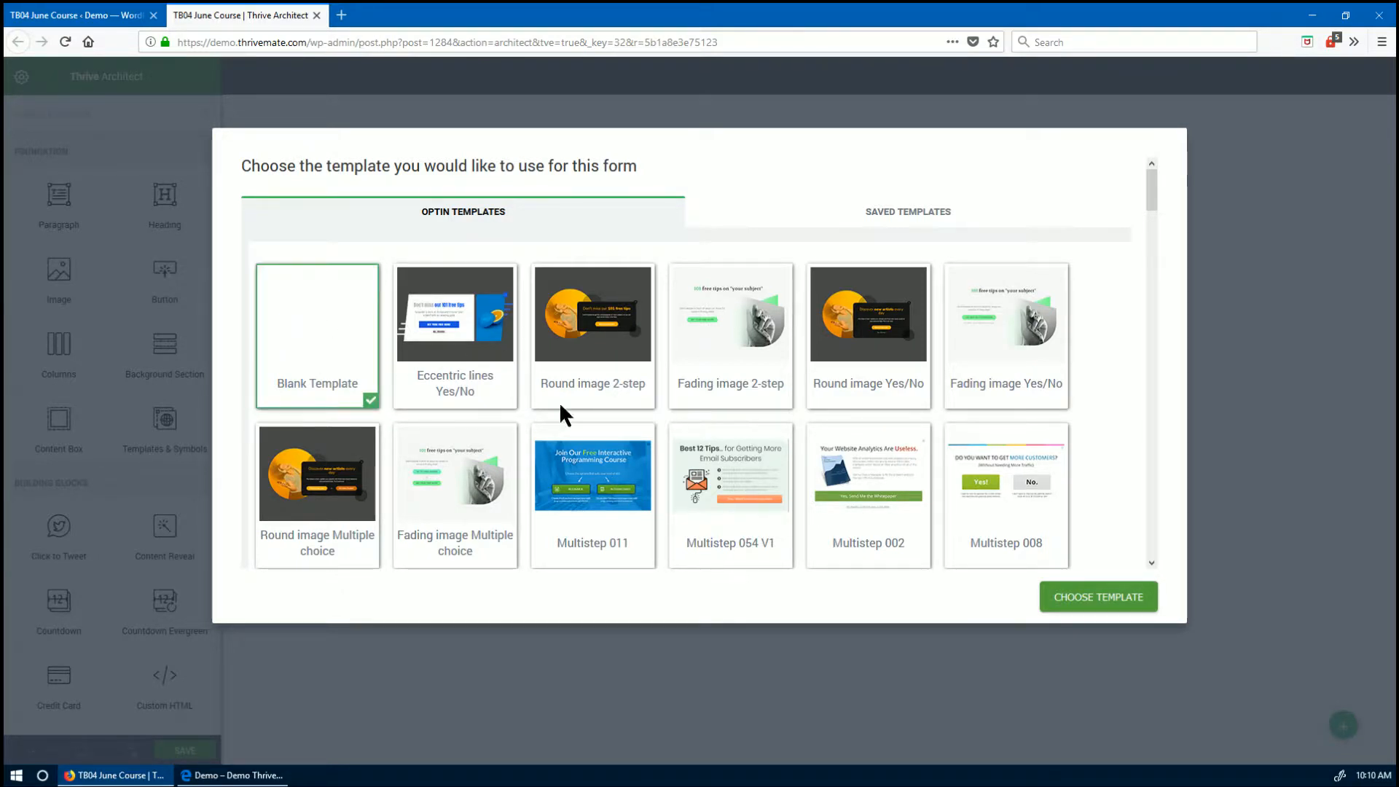
click(1081, 596)
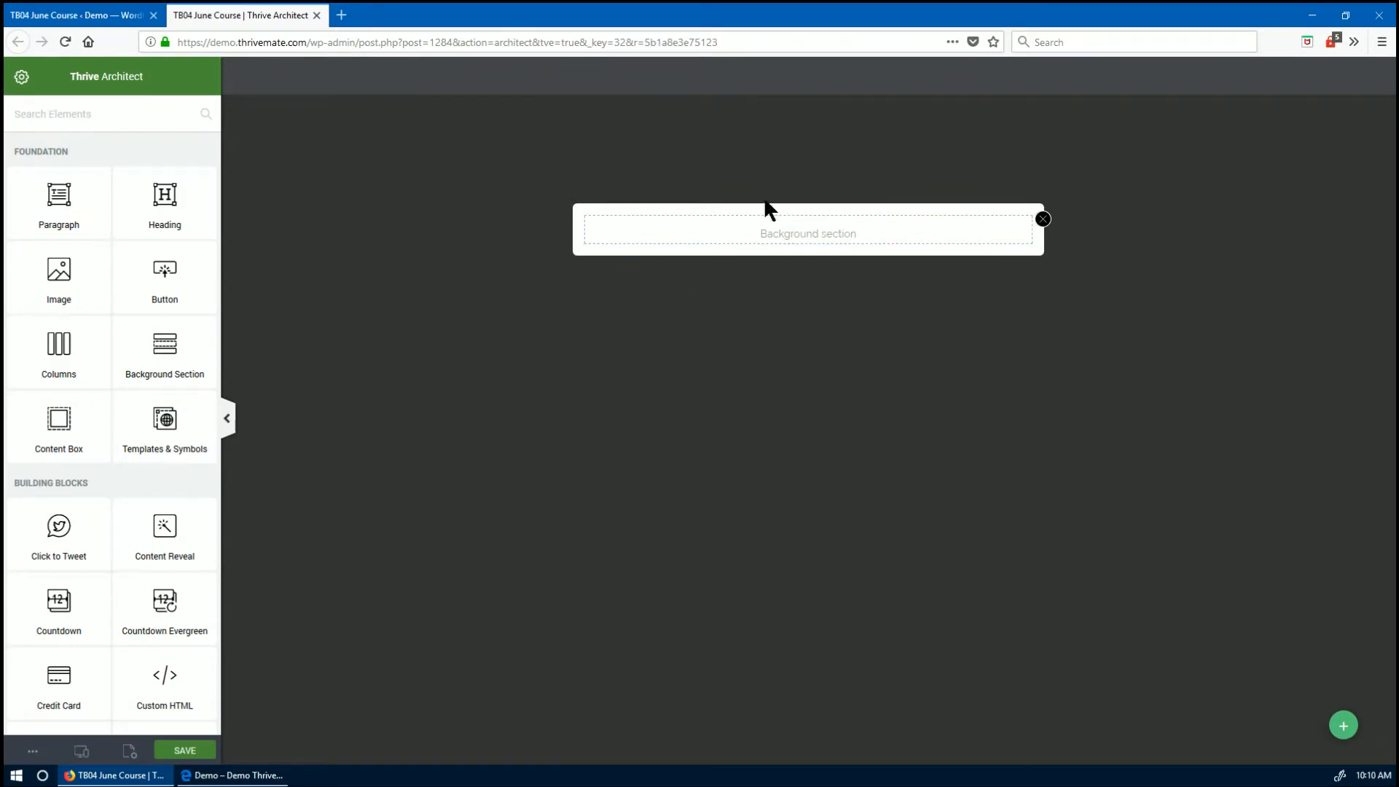
- Add a 'June Course' heading with a 'Join Our New Course' paragraph beneath it in TB04A
drag(146, 197, 774, 233)
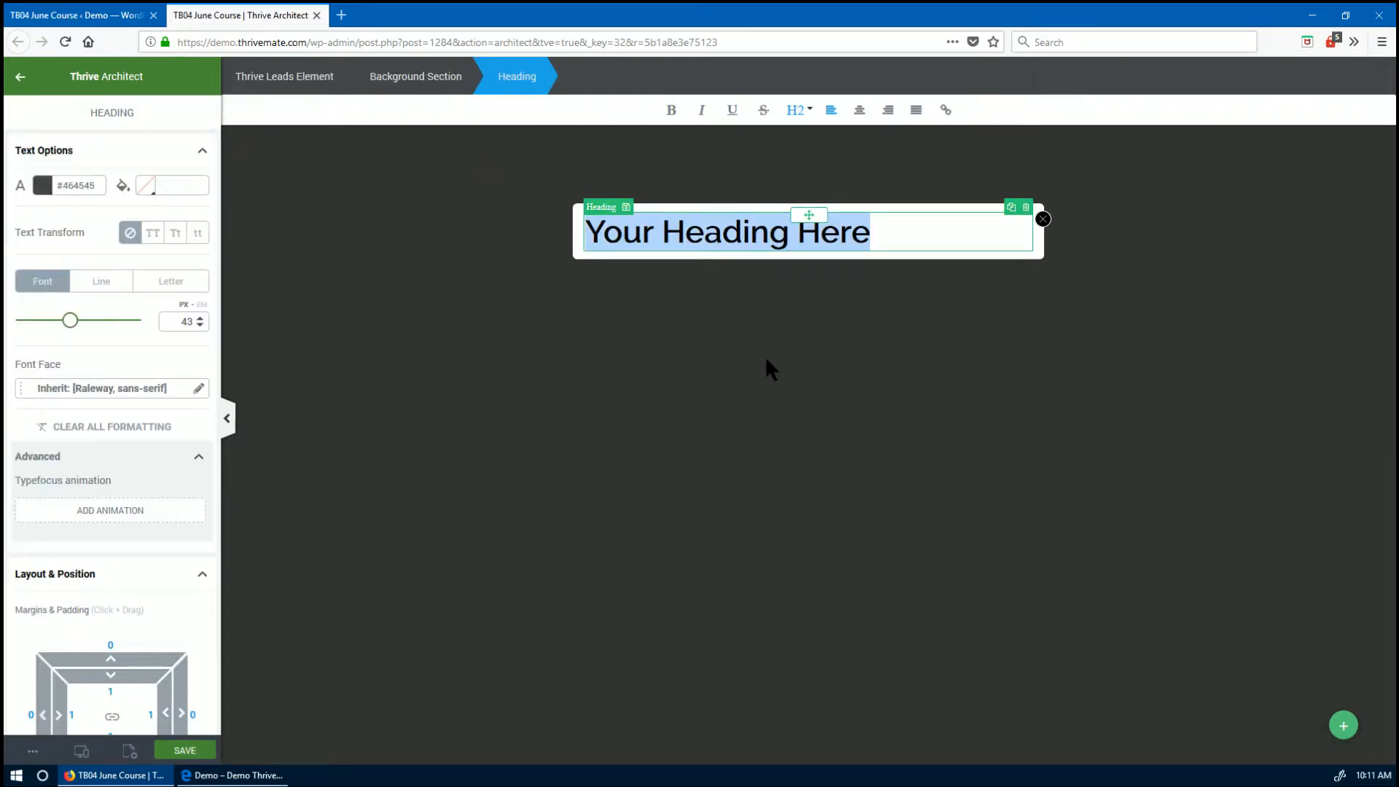
text(June Course)
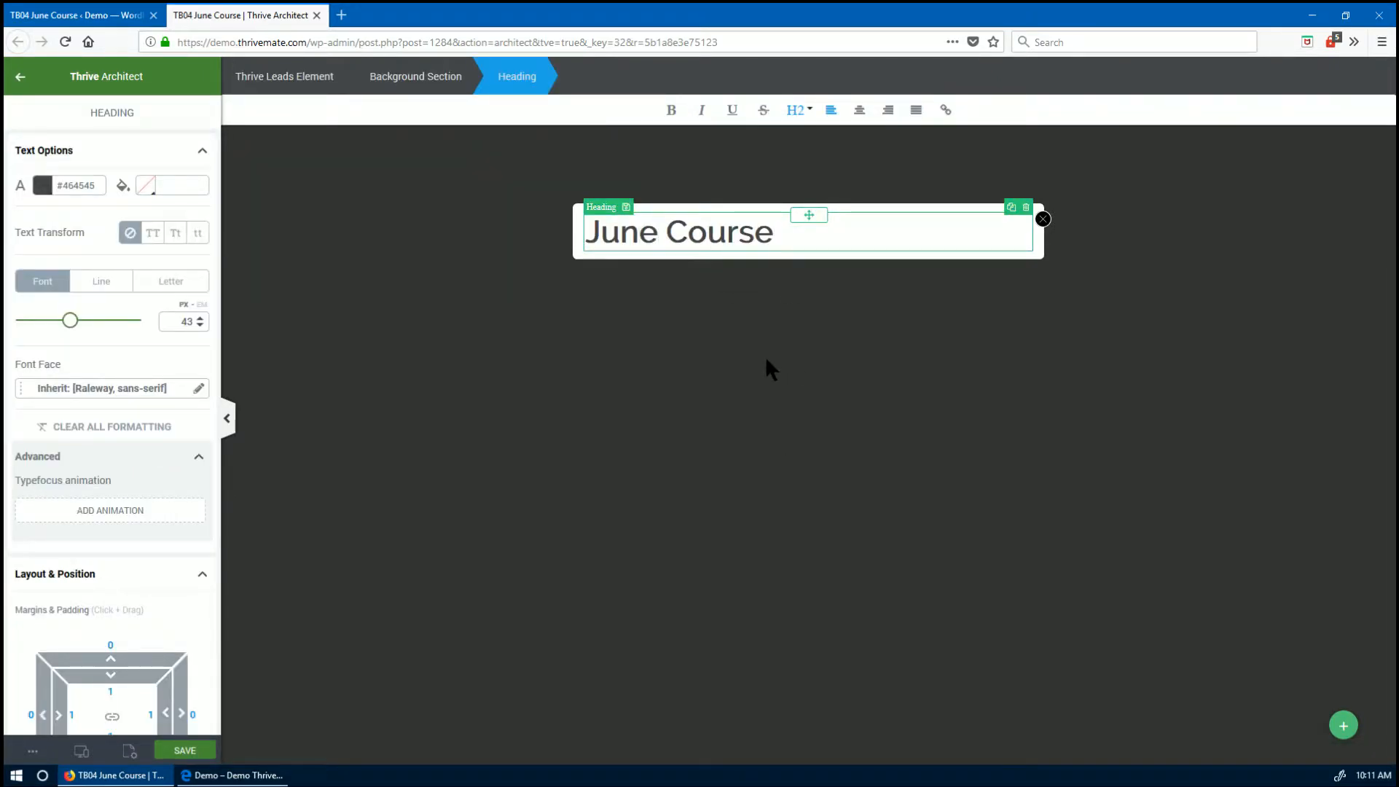
key(Escape)
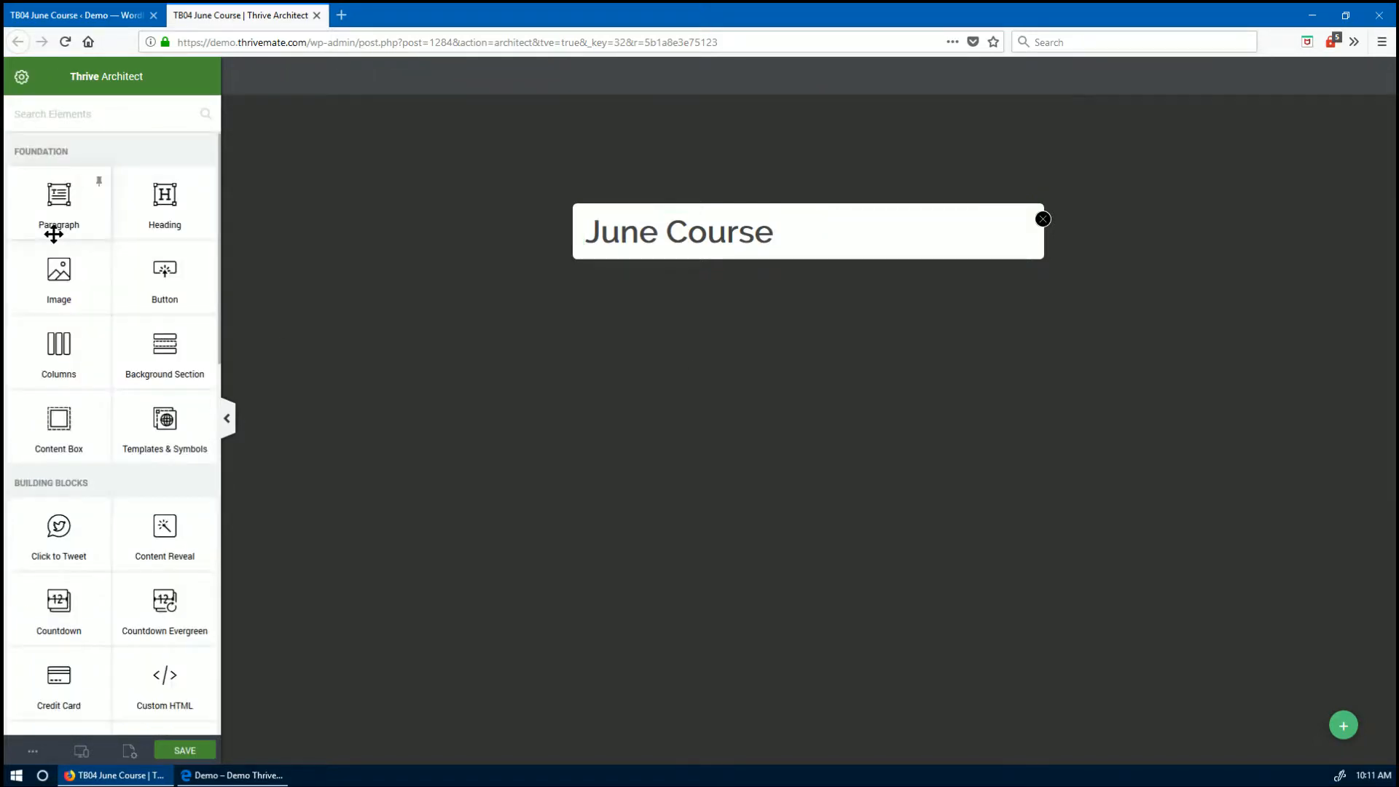
drag(50, 231, 678, 257)
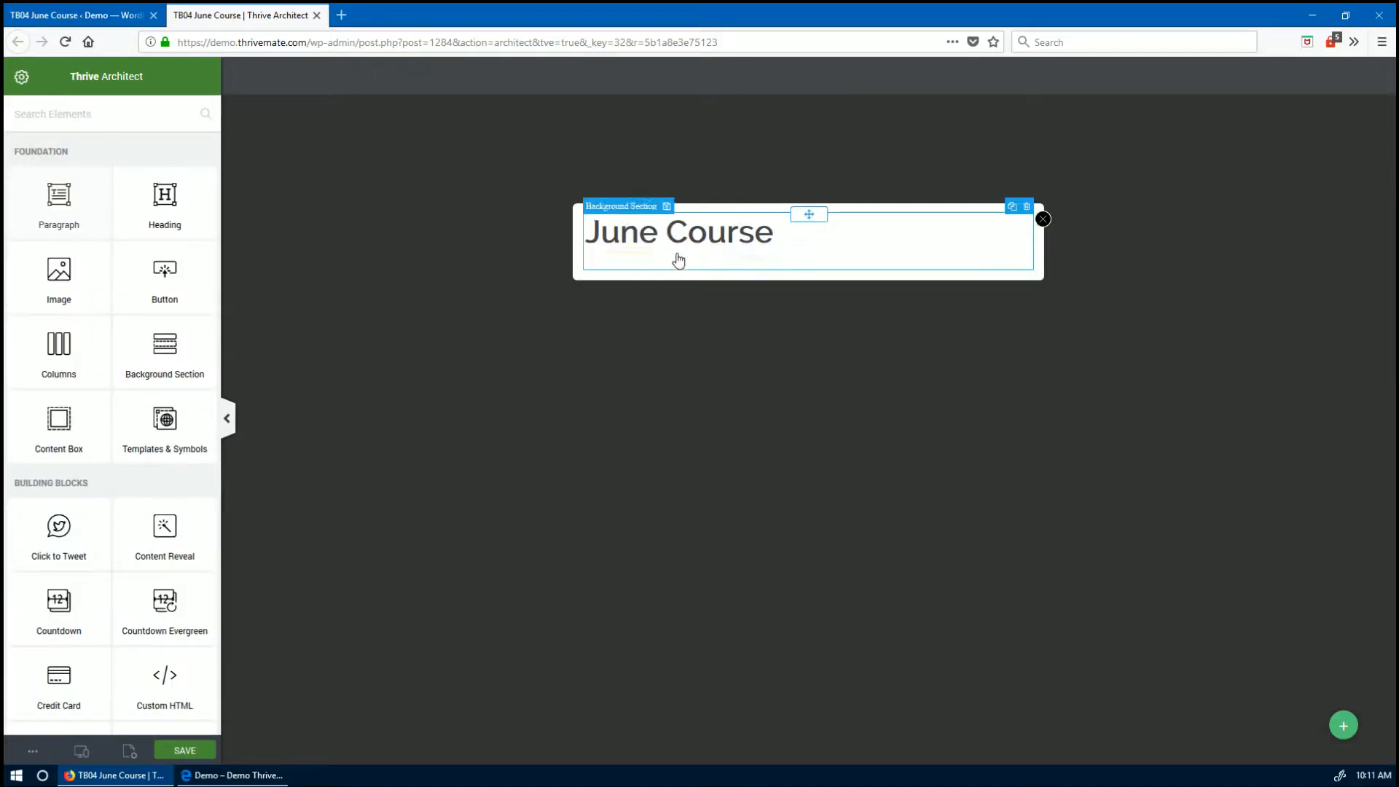
text(Join Our)
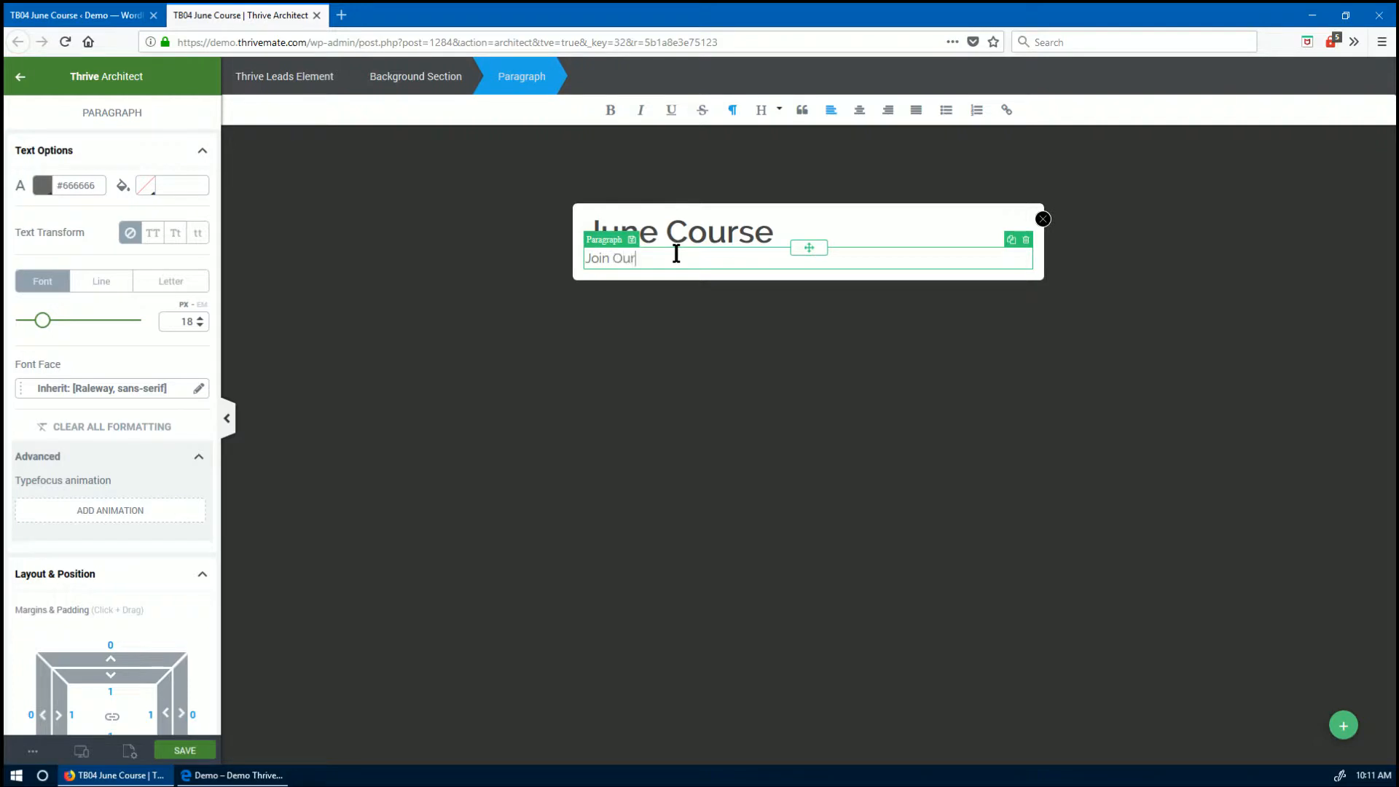
text( New Course)
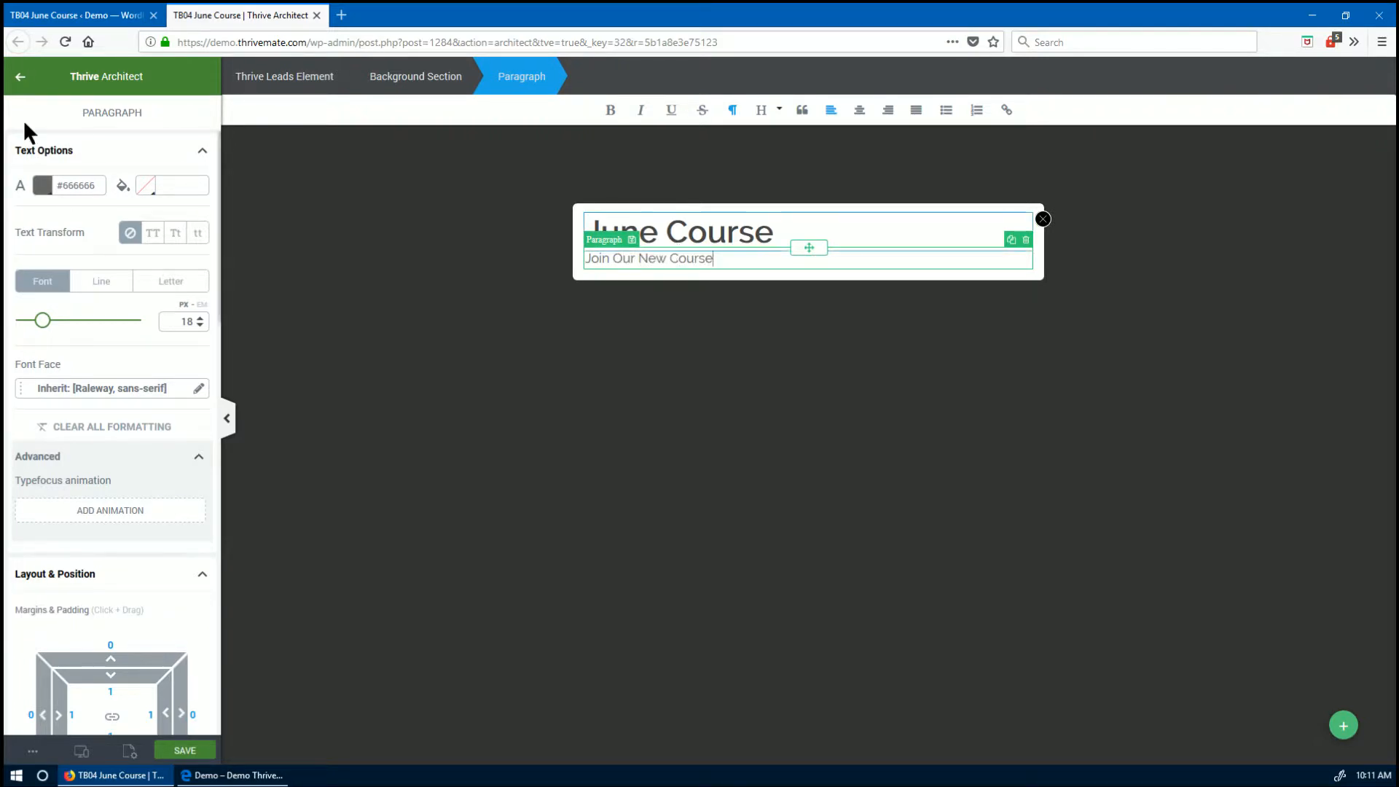
click(20, 76)
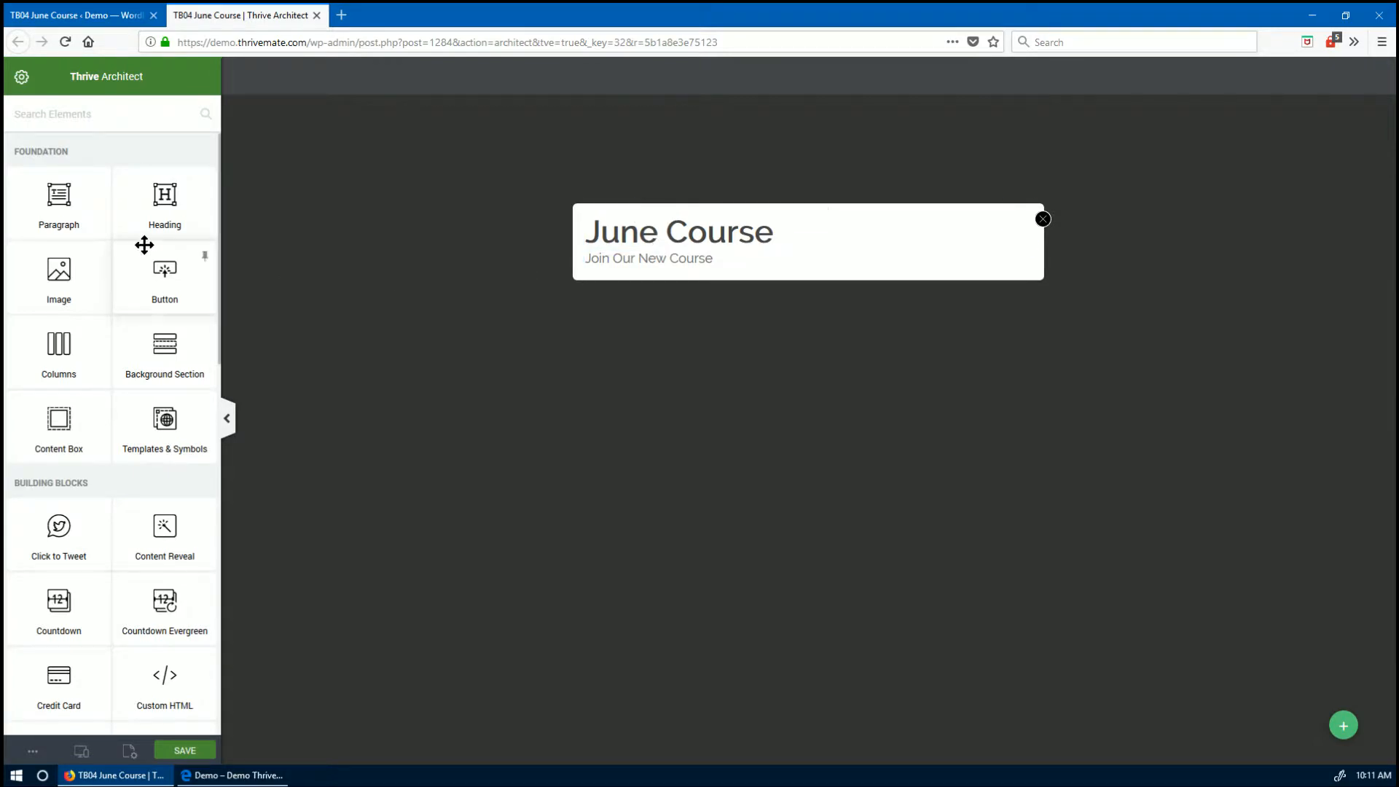
click(71, 117)
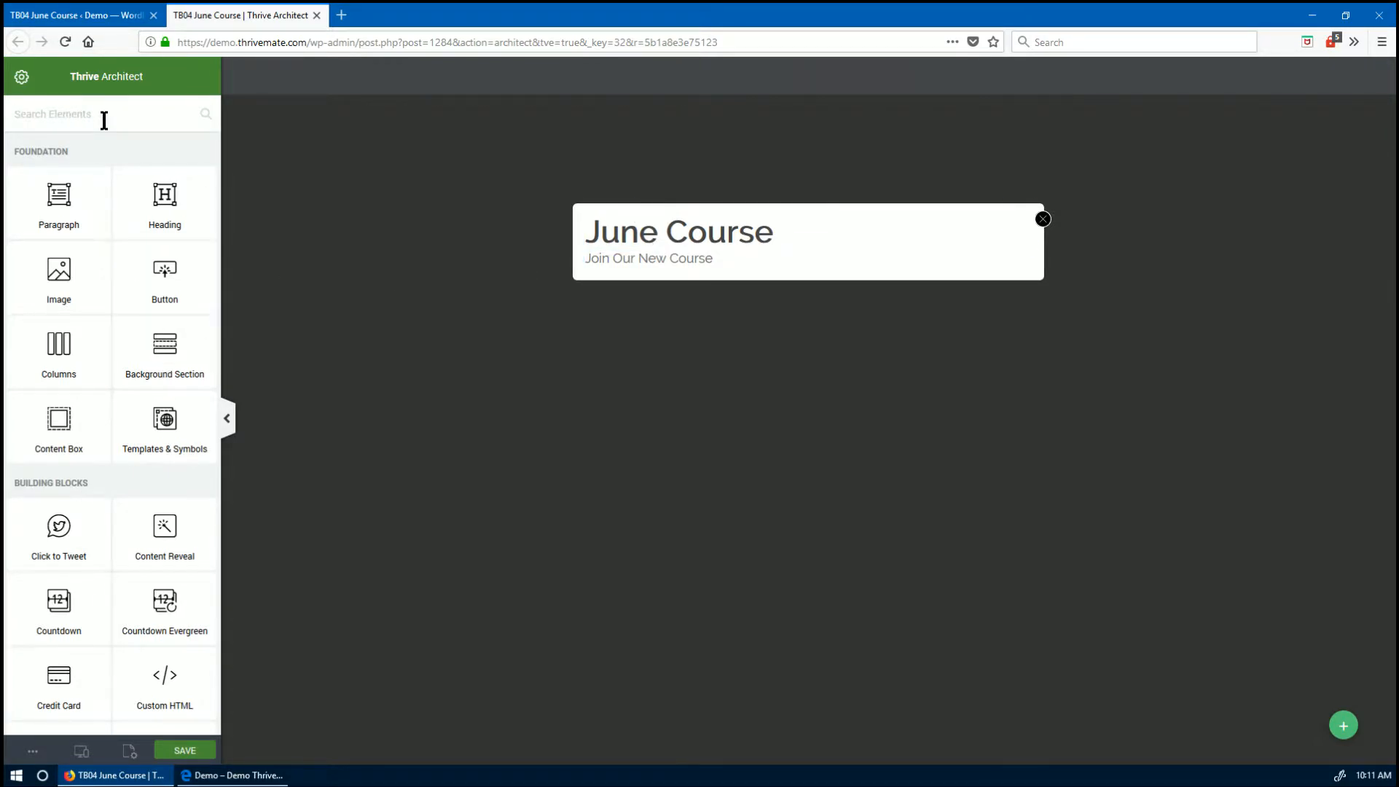
- Place a Lead Generation Name/Email/Sign Up form under the text and start connecting it to a service
text(lead)
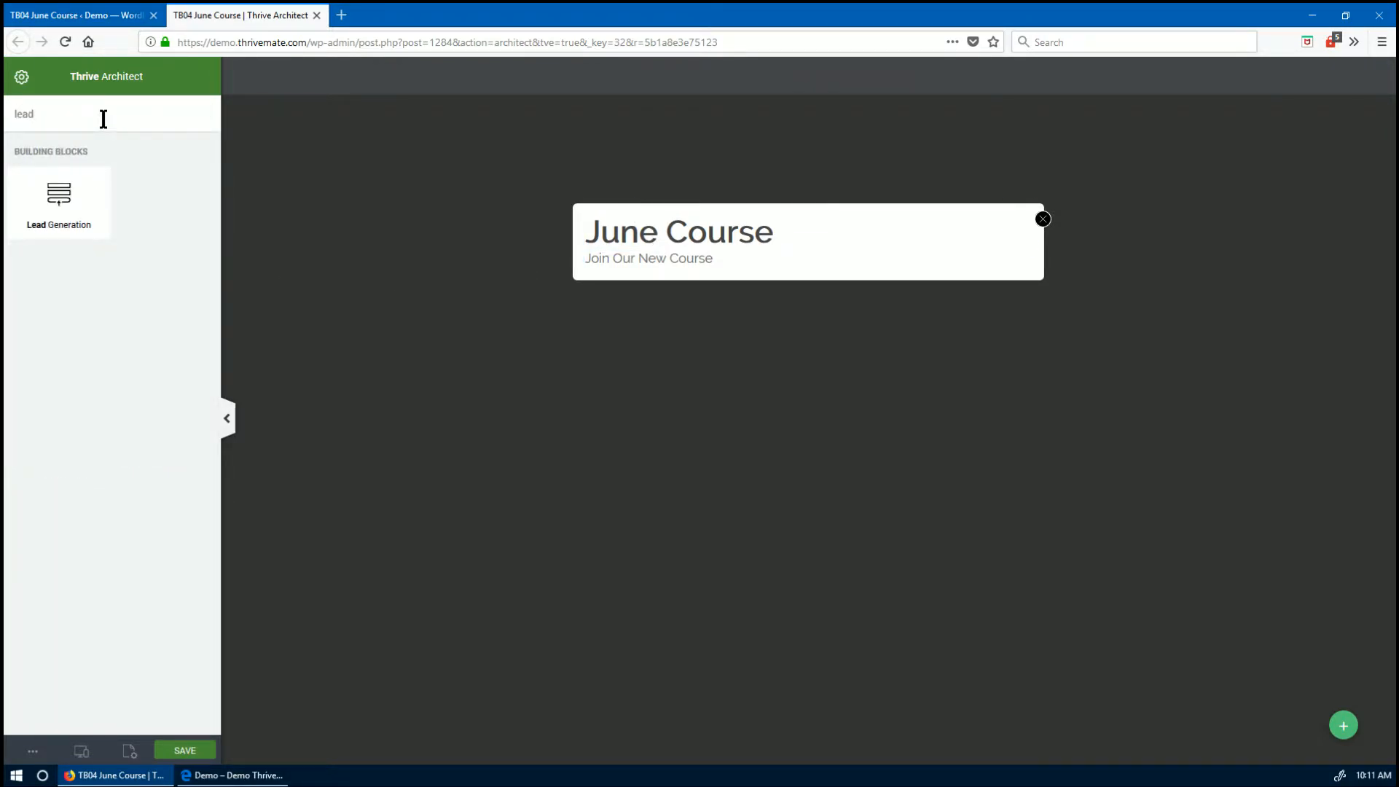
drag(68, 241, 833, 268)
click(726, 336)
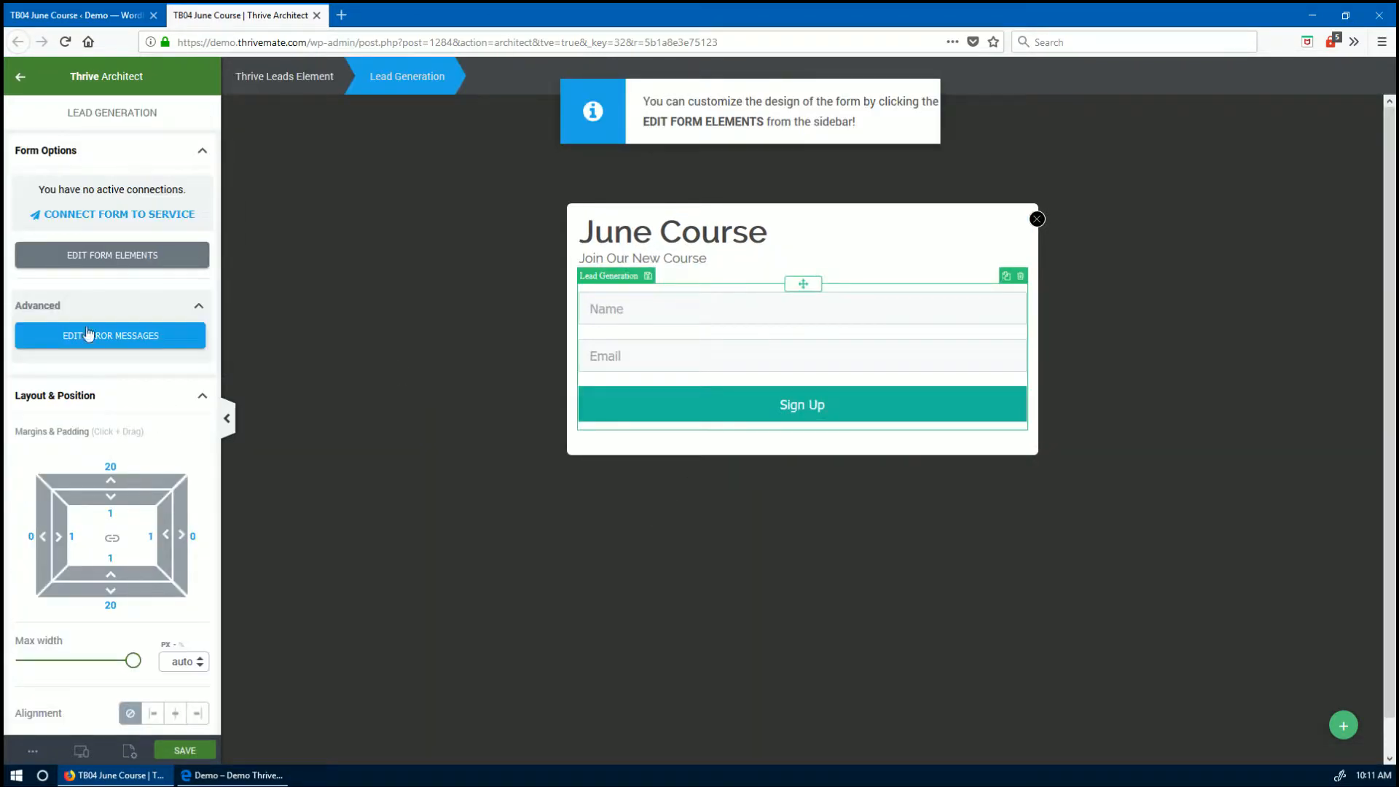
click(139, 216)
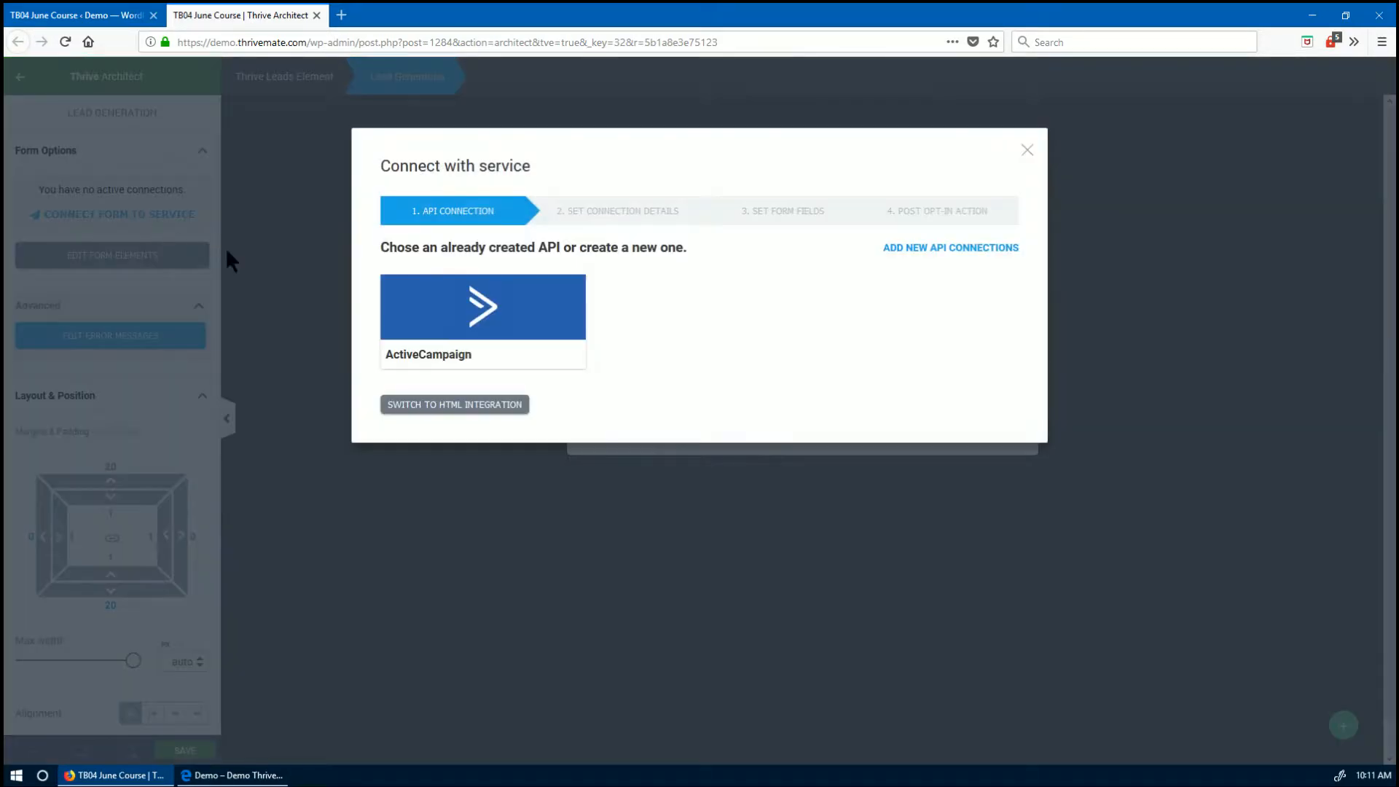
- Connect the form through ActiveCampaign and remove the Name field
click(472, 315)
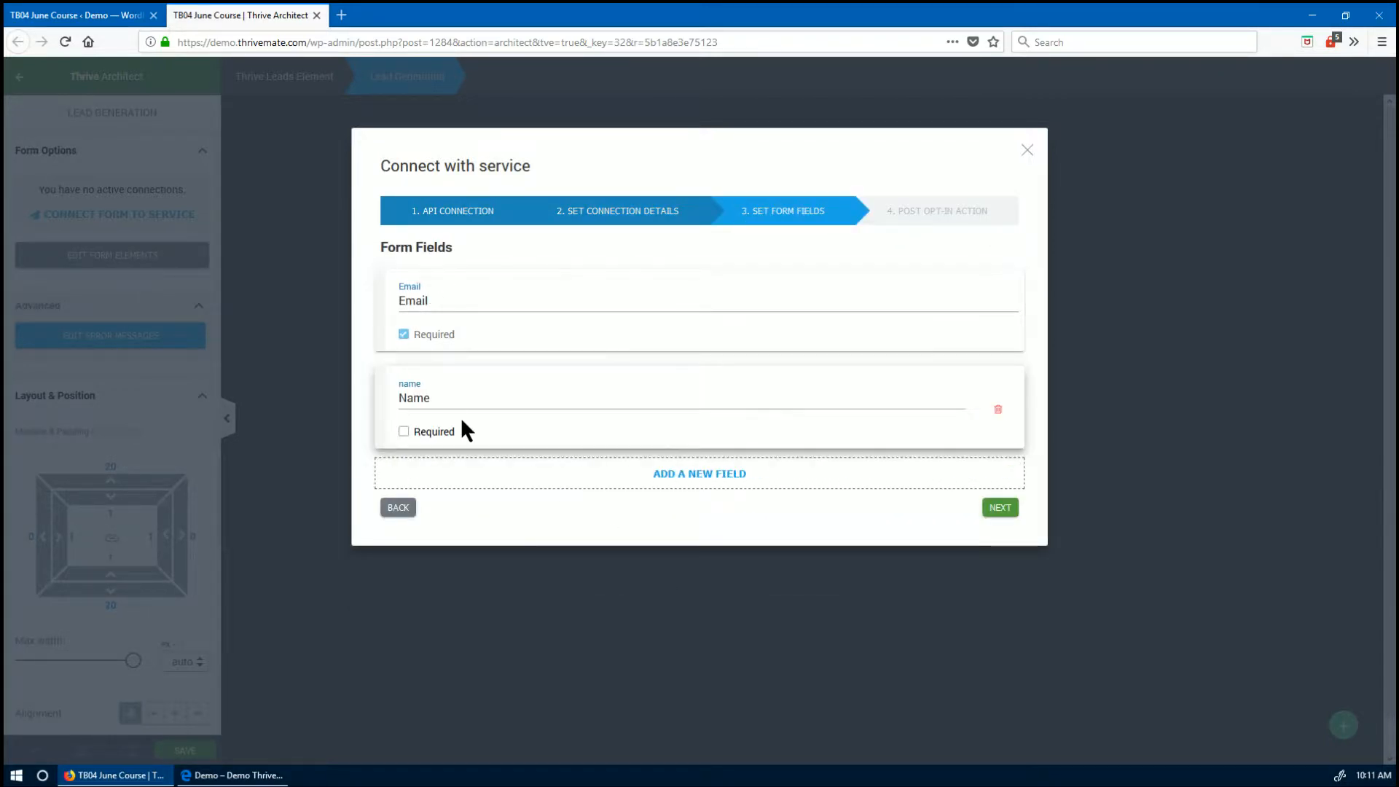
click(997, 409)
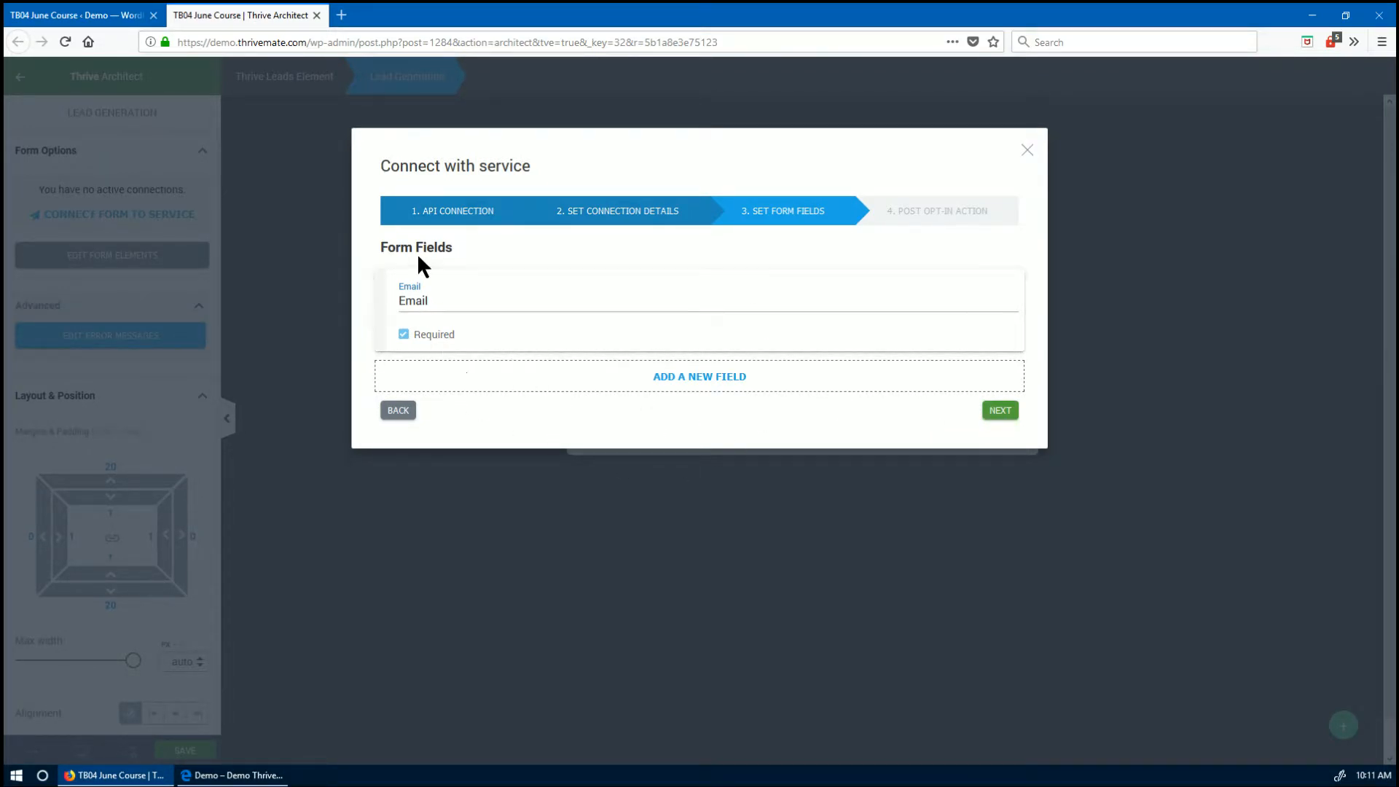
click(1001, 411)
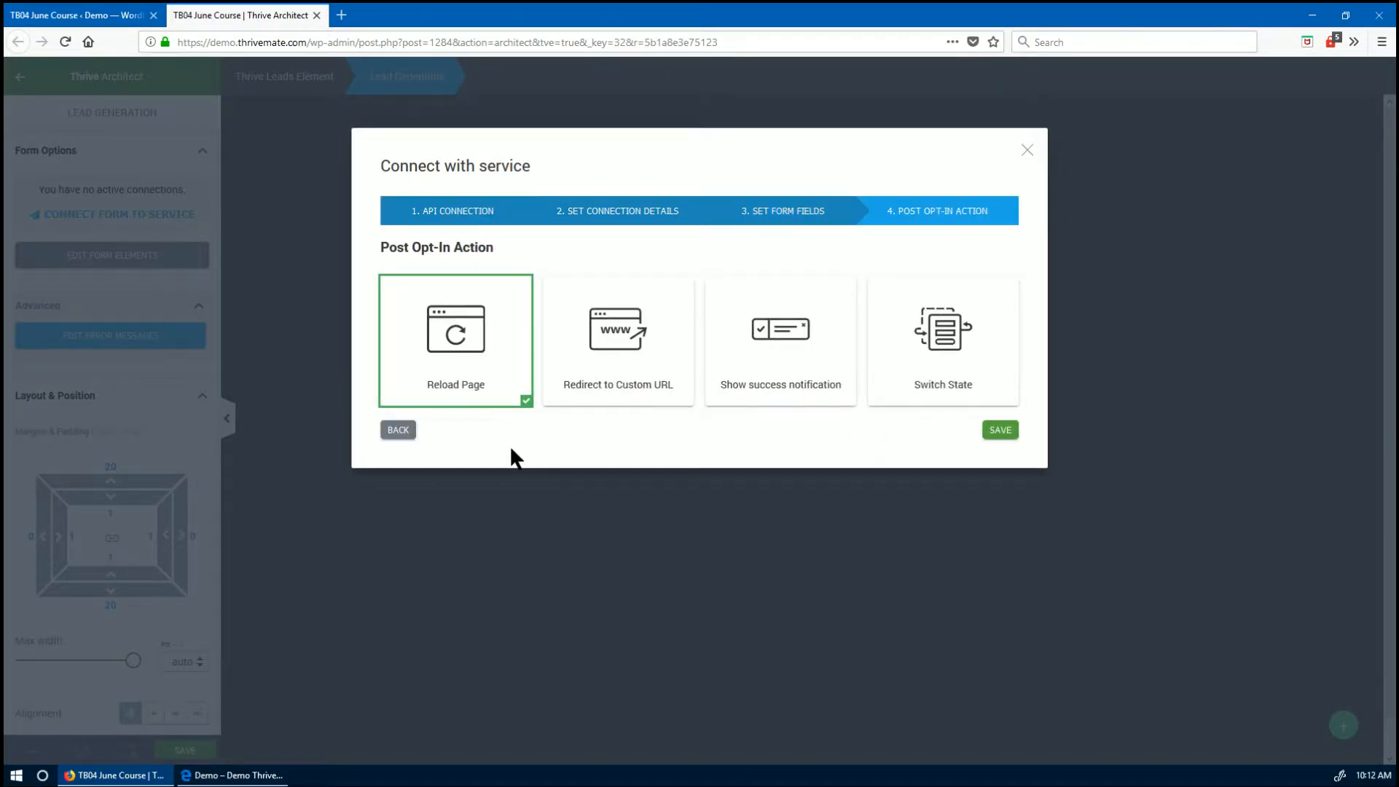
- Set the post opt-in action to a 'Success!' notification and save the connection
click(788, 357)
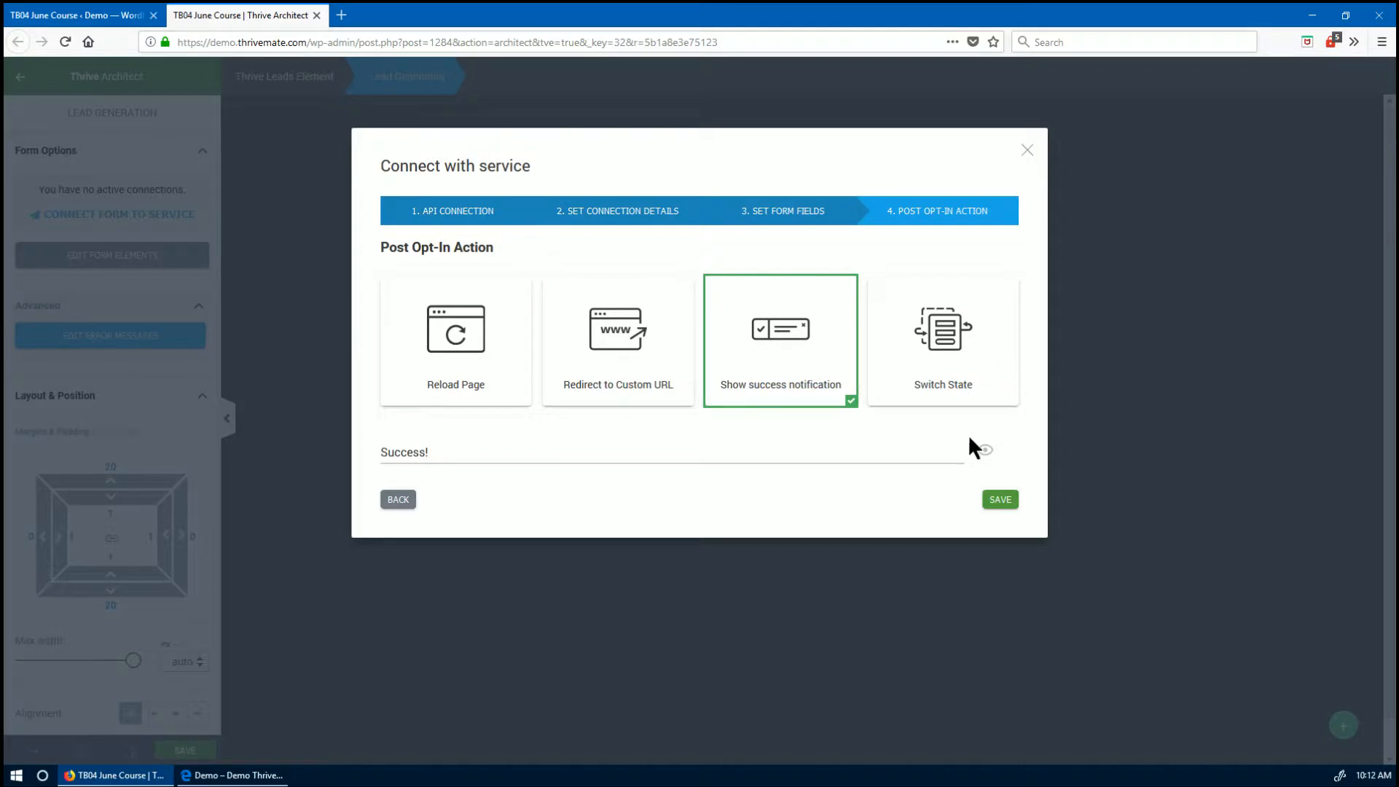
click(986, 451)
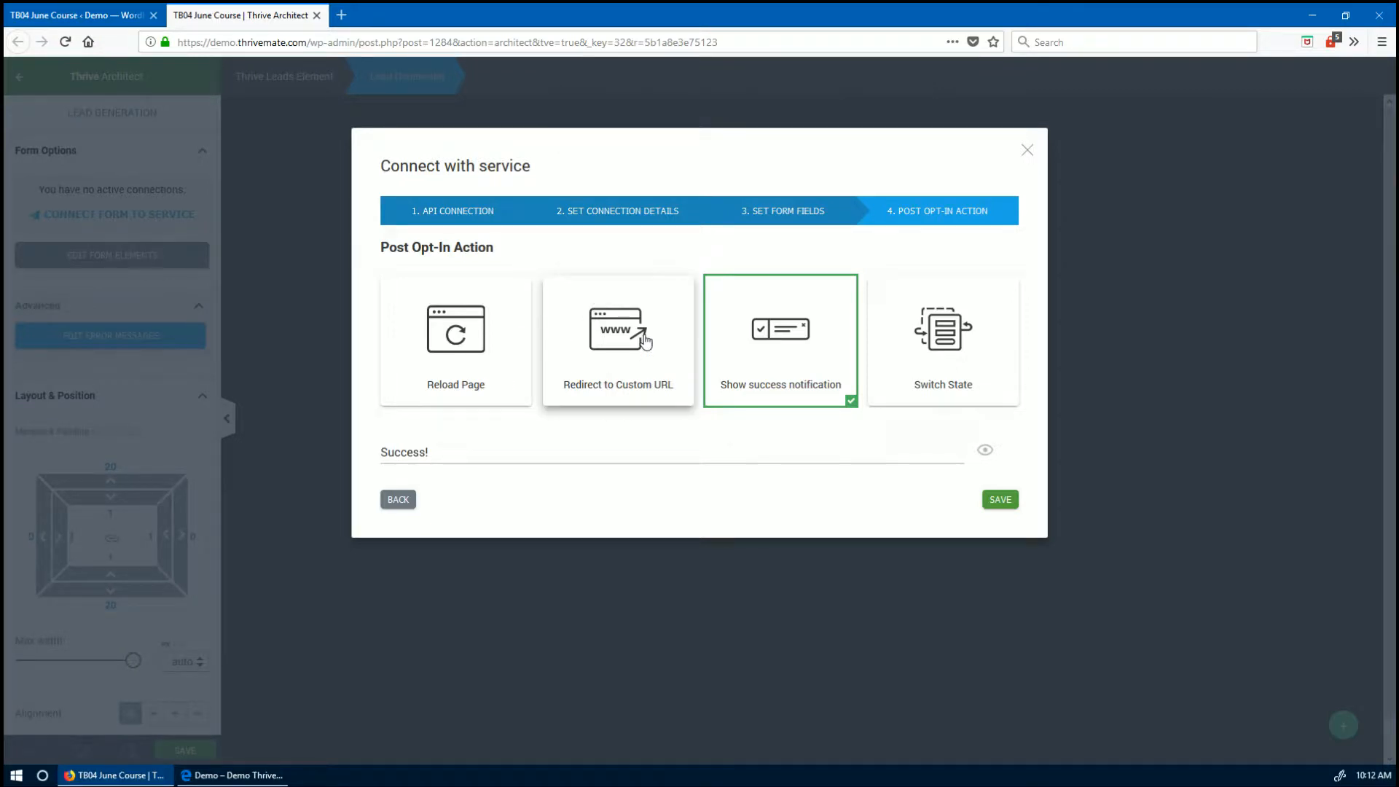
click(609, 377)
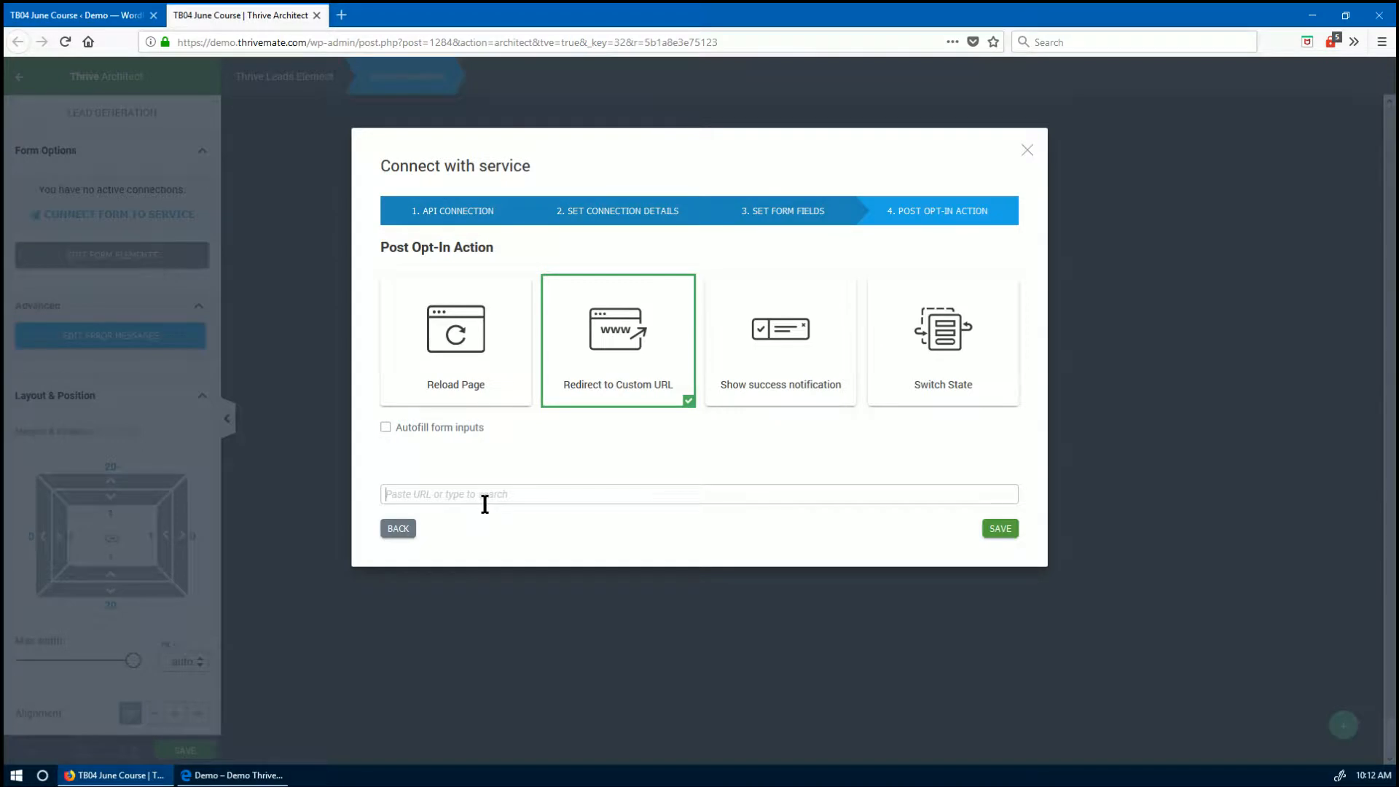
text(thank)
key(ctrl+a)
click(780, 357)
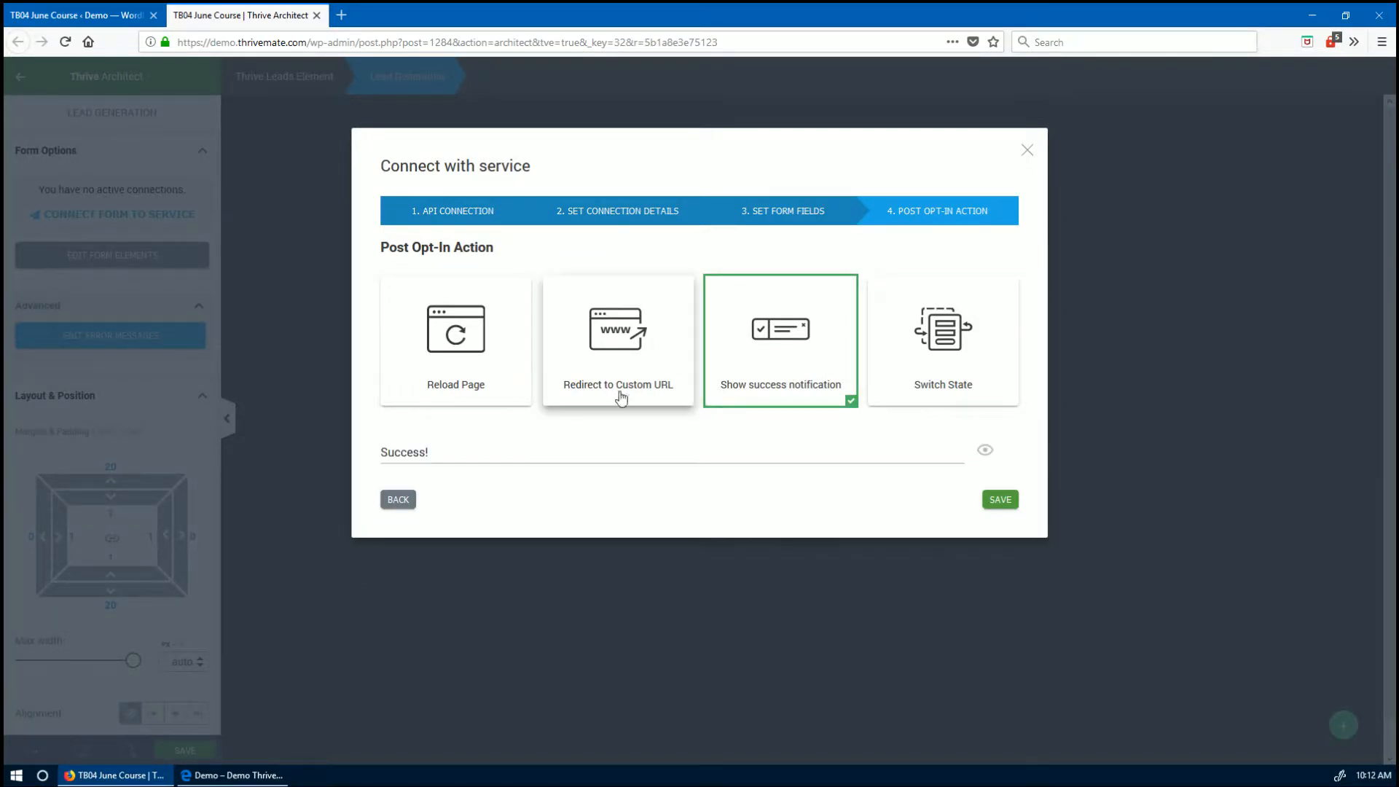
click(1002, 501)
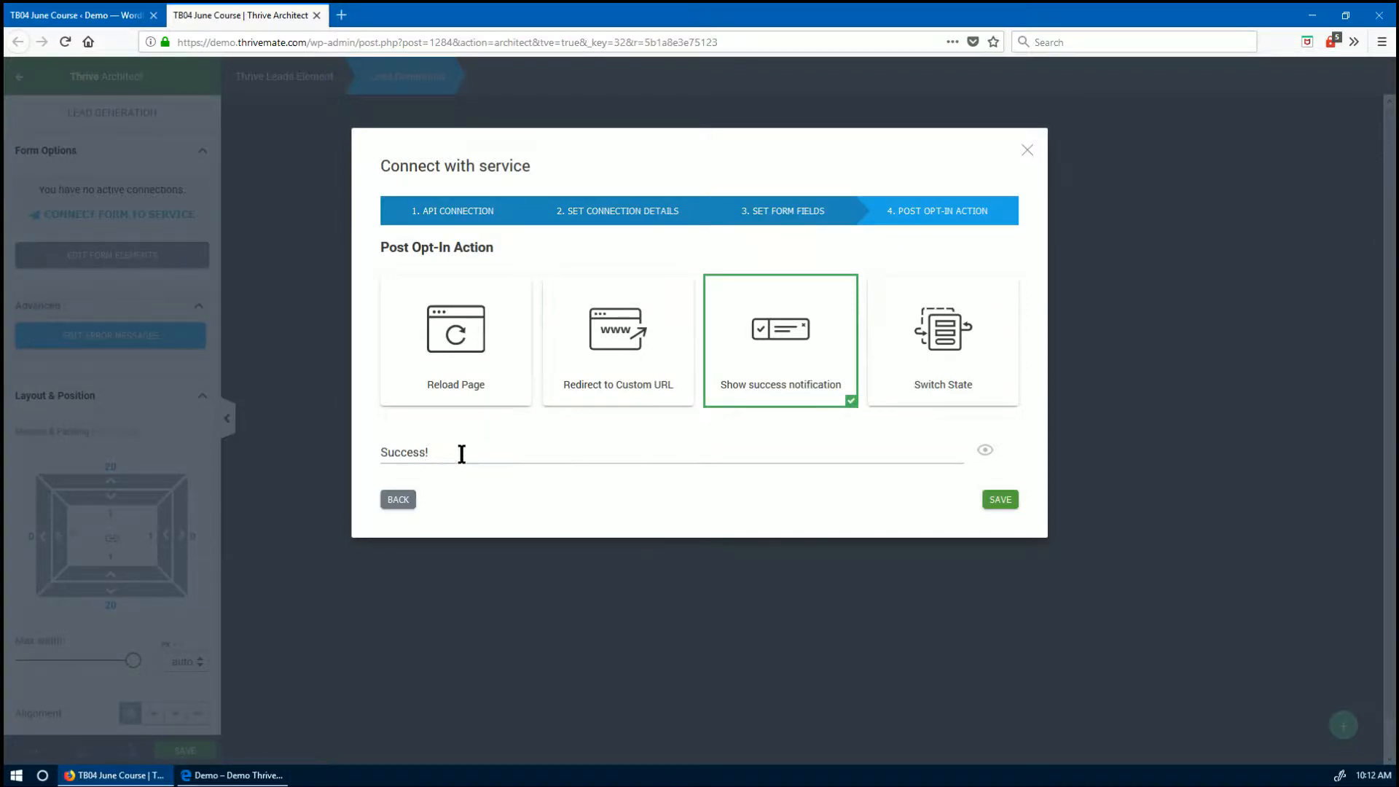
click(995, 500)
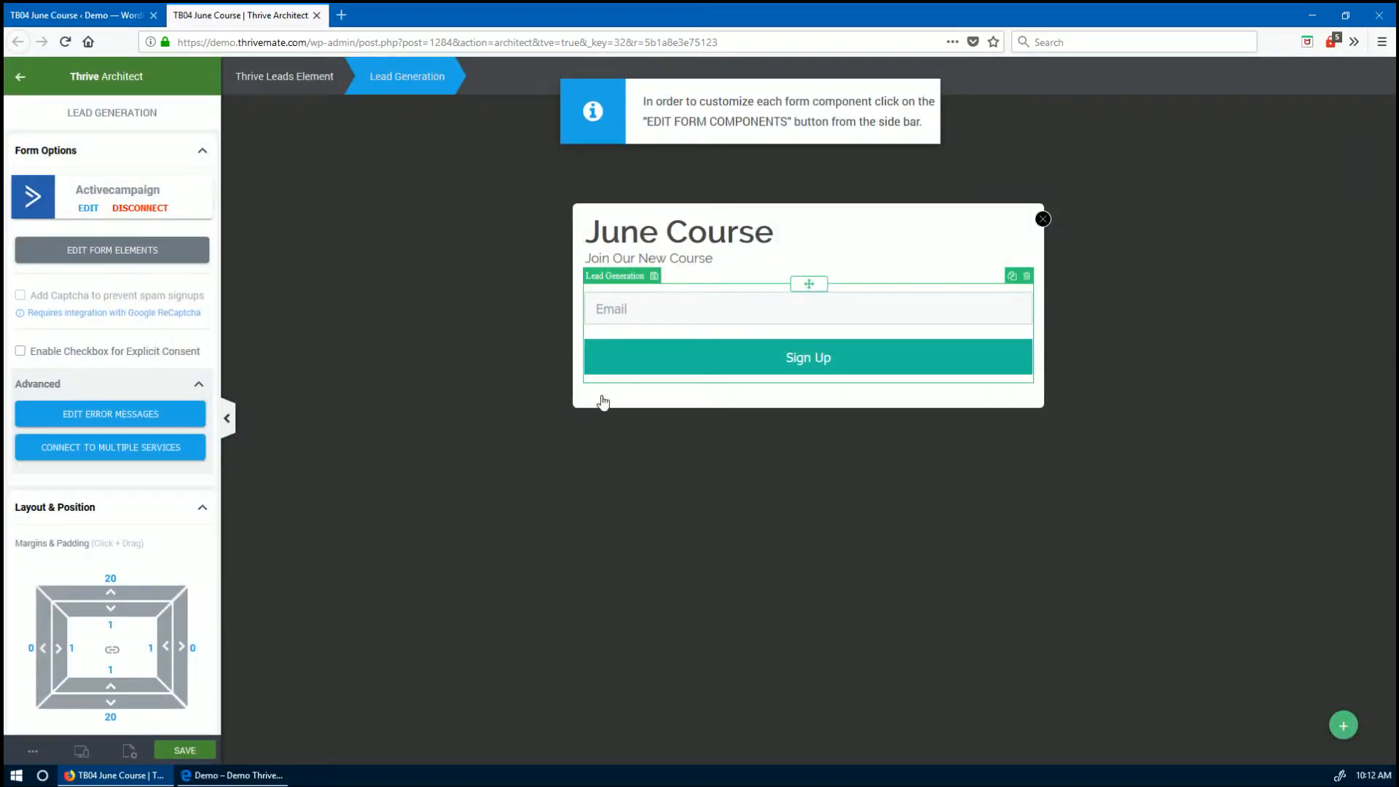
- Make the Sign Up button orange and relabel it 'Join Now (FREE)'
click(147, 250)
click(697, 368)
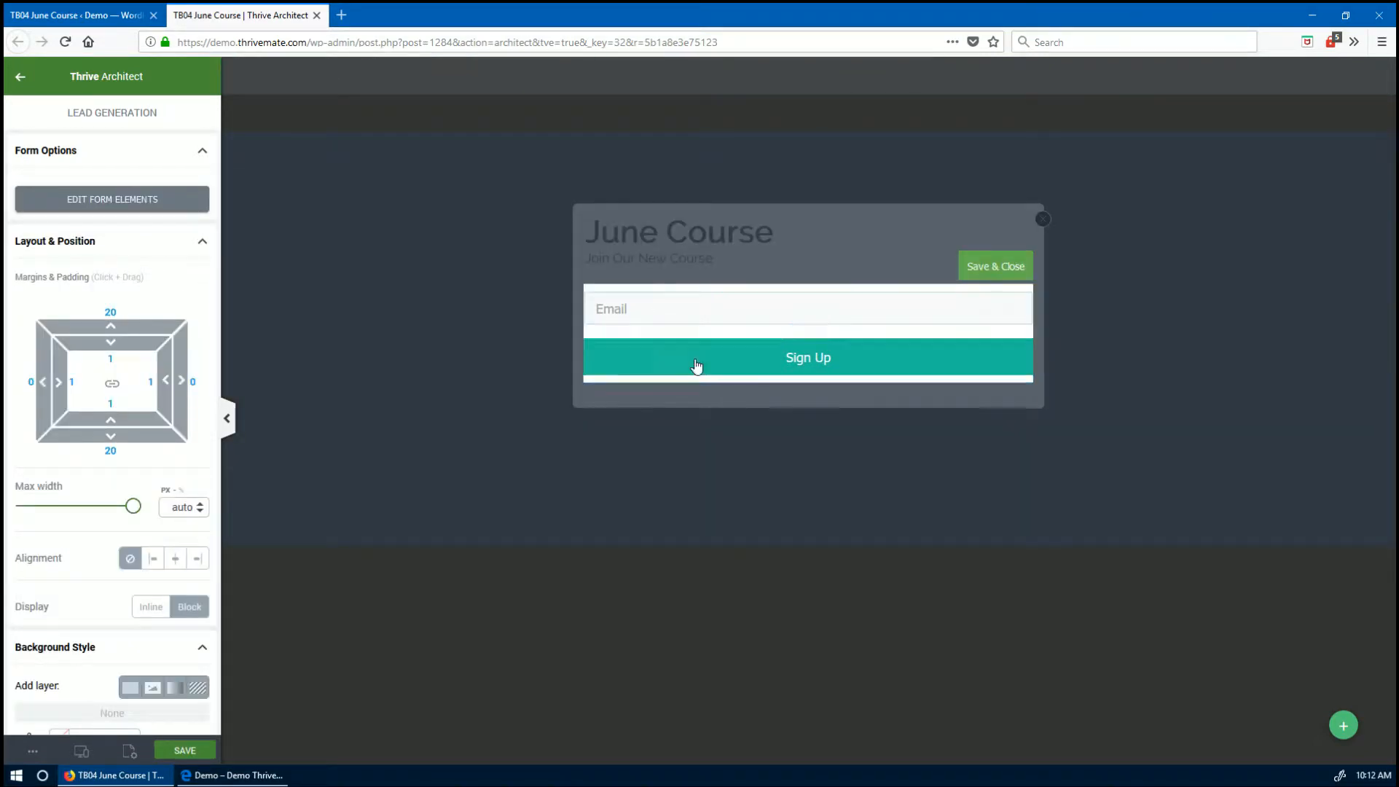
click(128, 256)
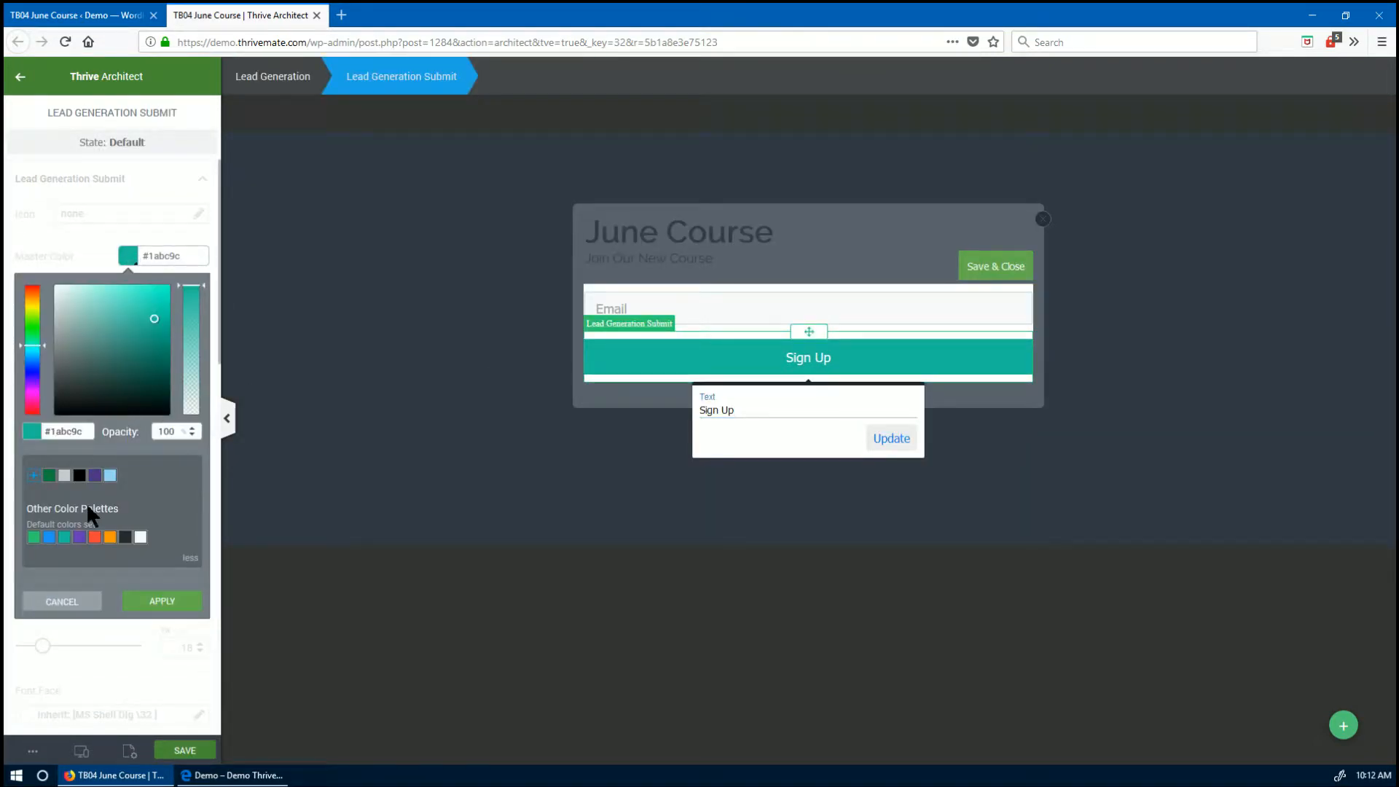
click(110, 539)
click(162, 602)
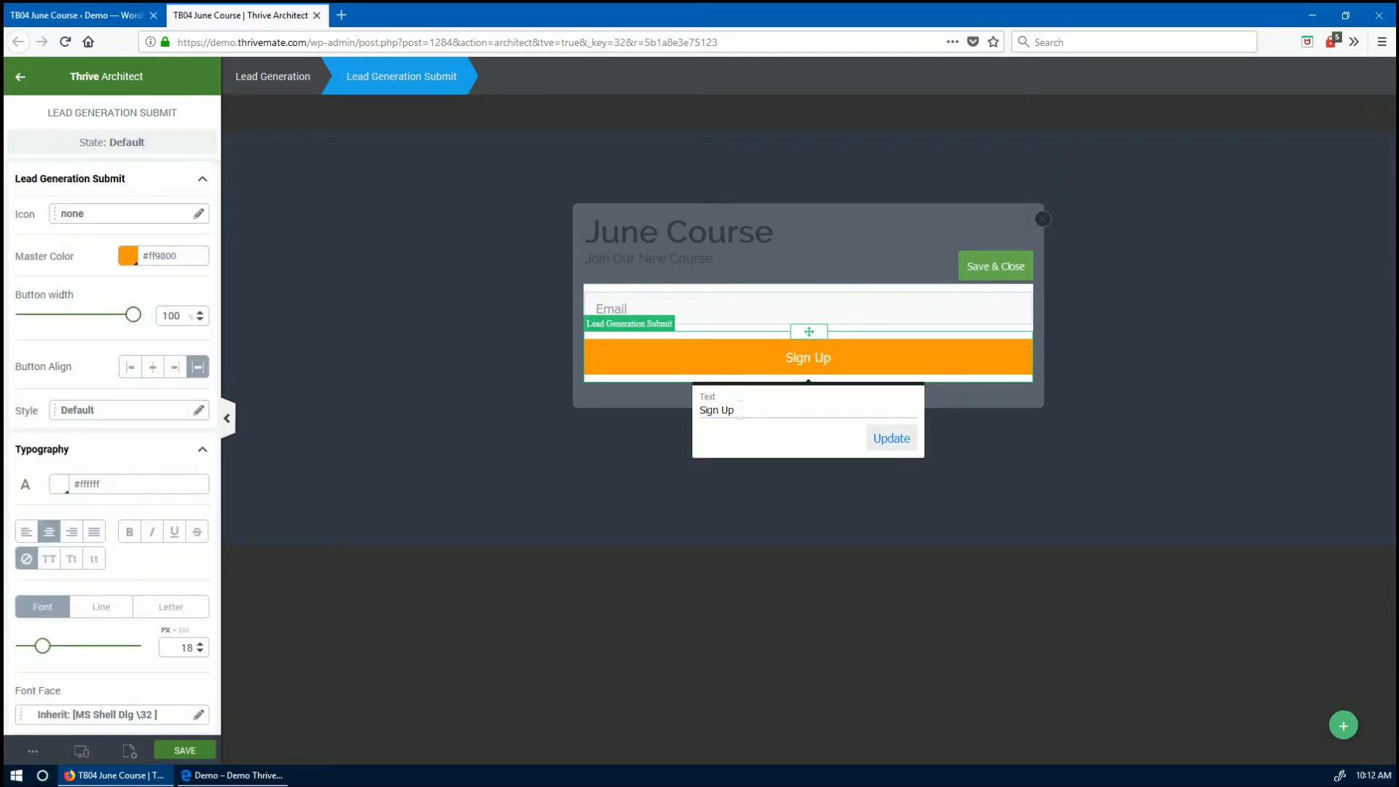
drag(739, 409, 656, 413)
text(Join Now ()
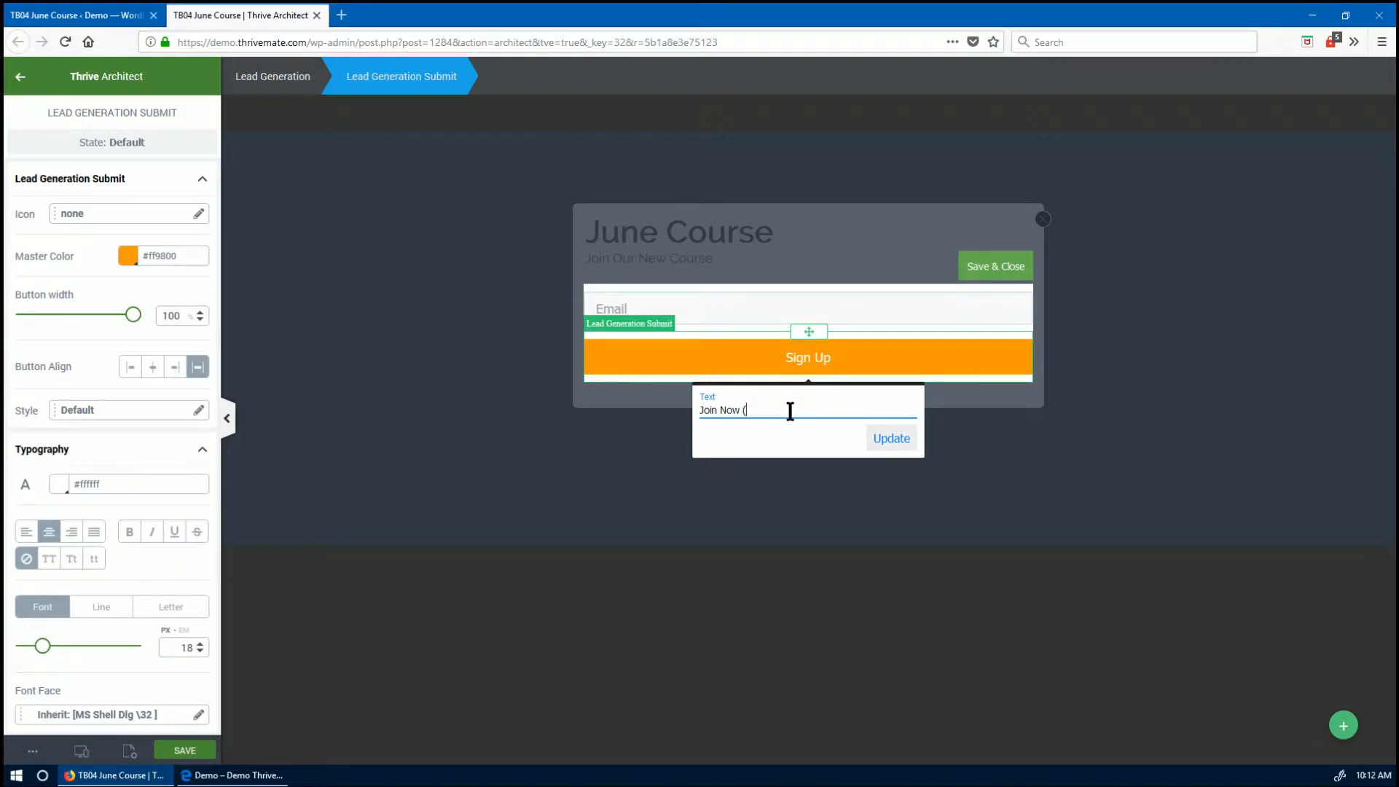
text(FREE))
click(902, 437)
- Check the Email field settings, then save and close form element editing
click(927, 325)
scroll(75, 615, down, 8)
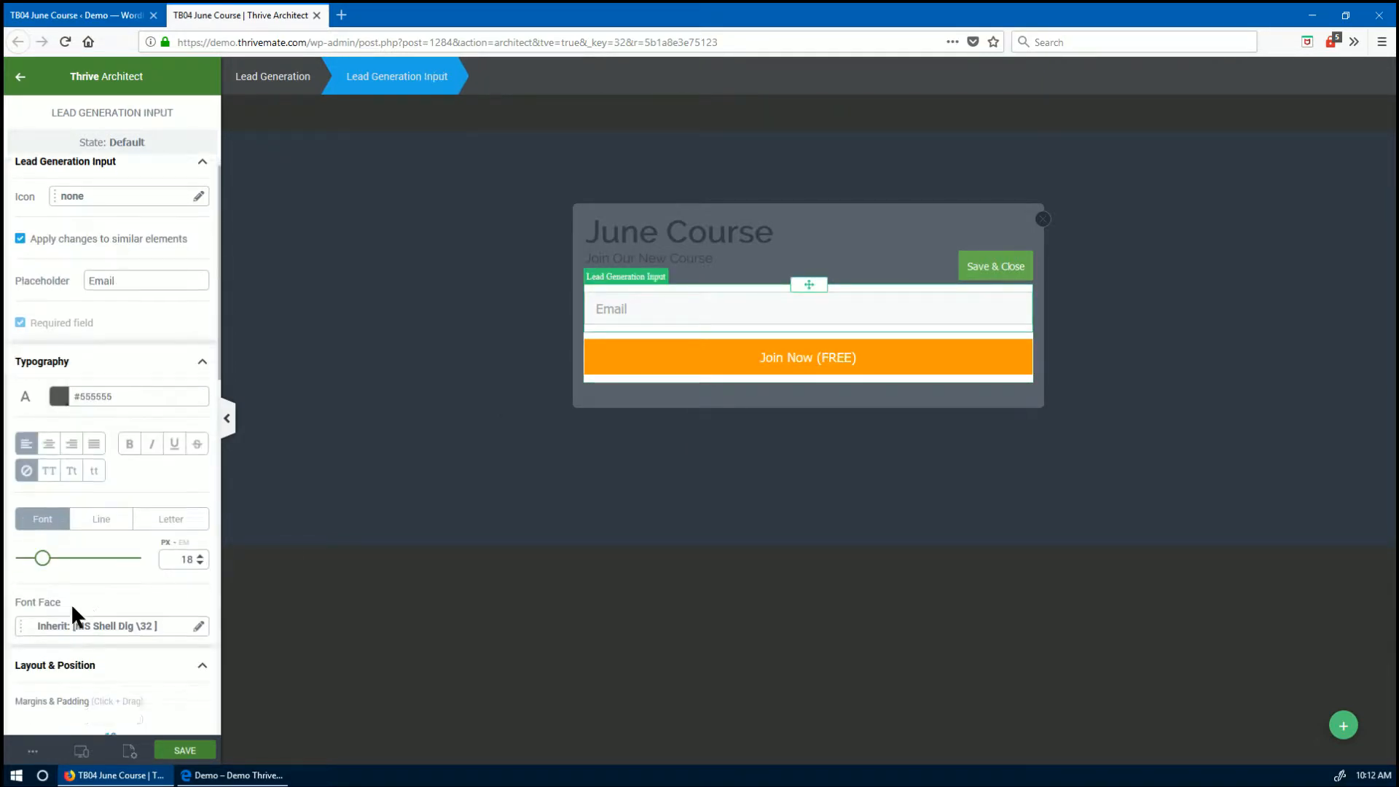
scroll(130, 415, down, 3)
scroll(124, 461, down, 3)
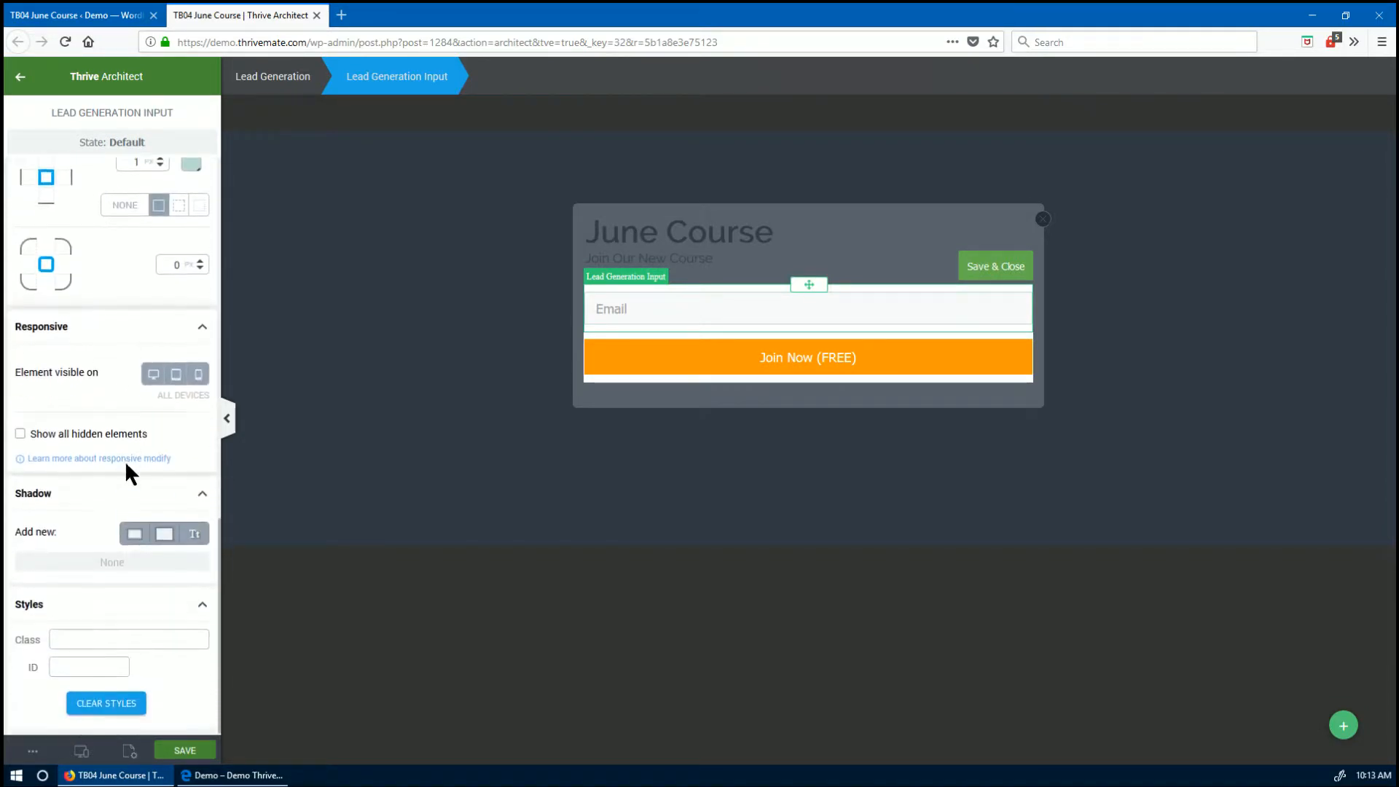
scroll(124, 460, up, 11)
scroll(127, 464, down, 2)
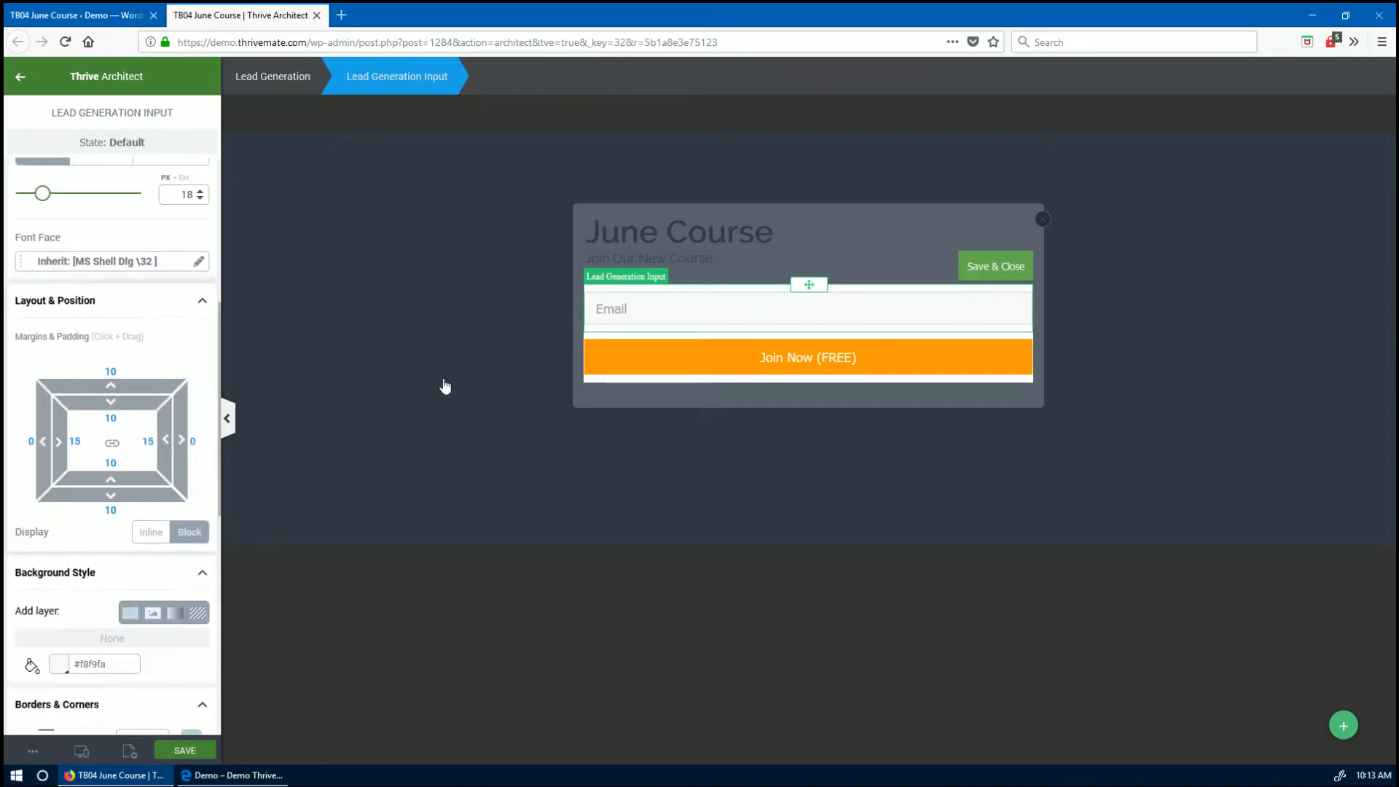
click(703, 247)
click(995, 279)
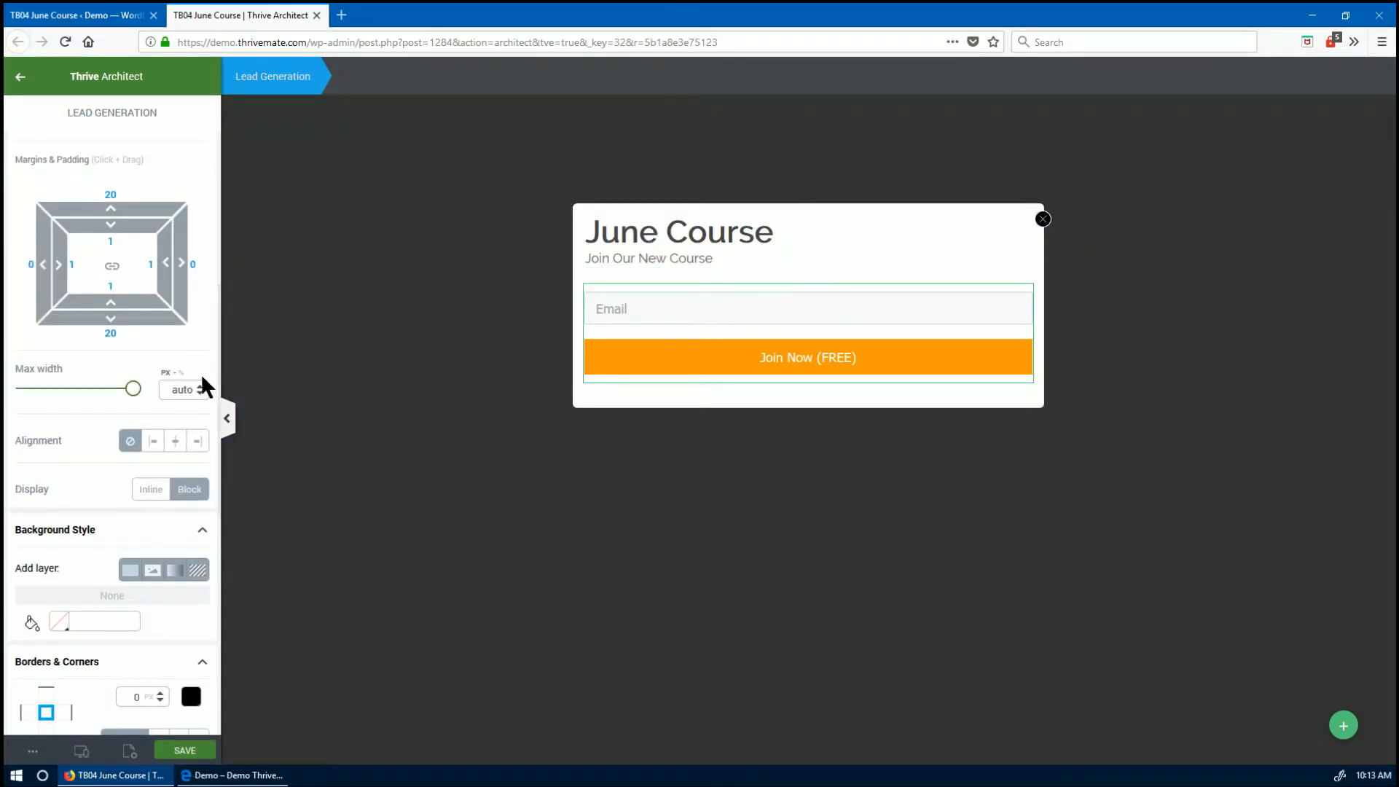
- Narrow the form's max width and centre-align the June Course heading and subtitle
drag(133, 389, 85, 406)
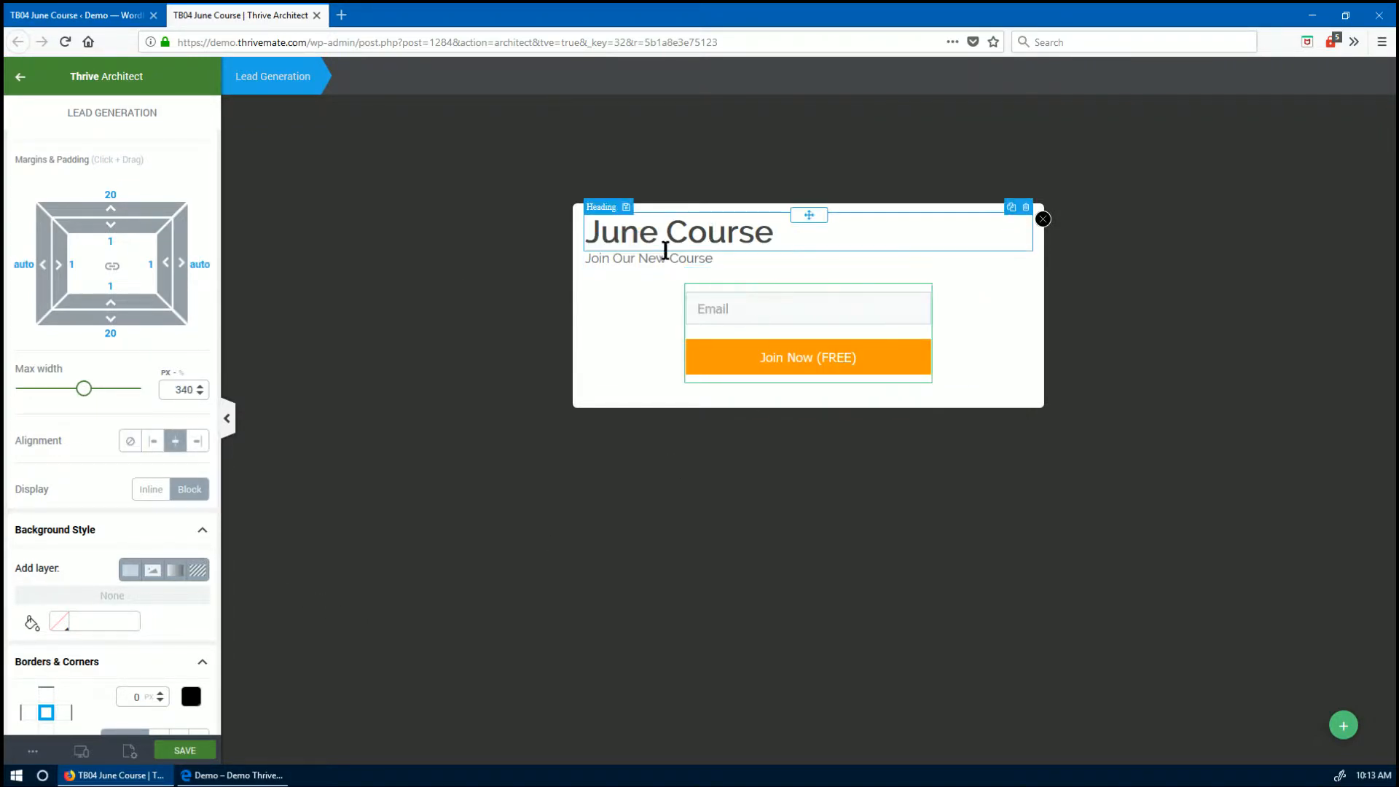
click(707, 231)
click(859, 109)
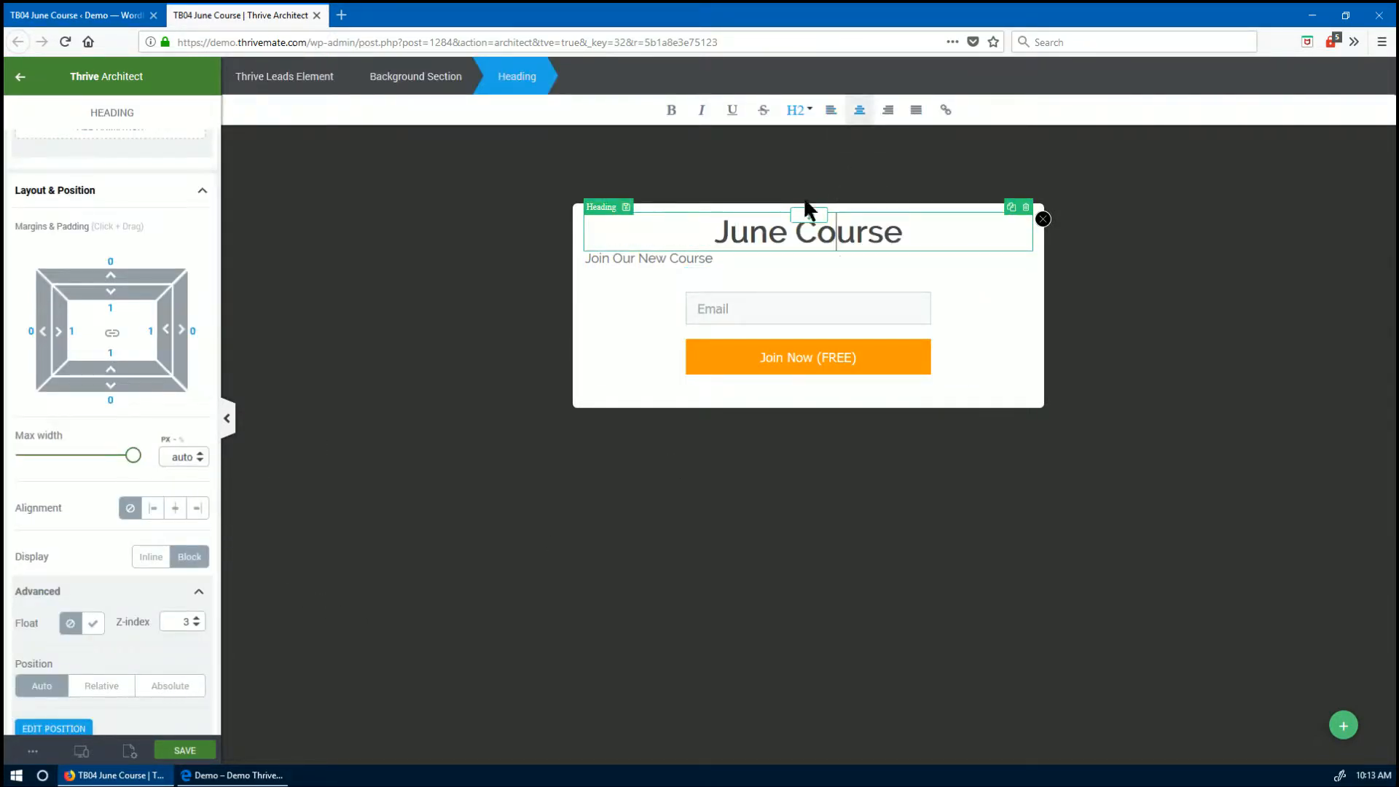
click(728, 259)
click(859, 109)
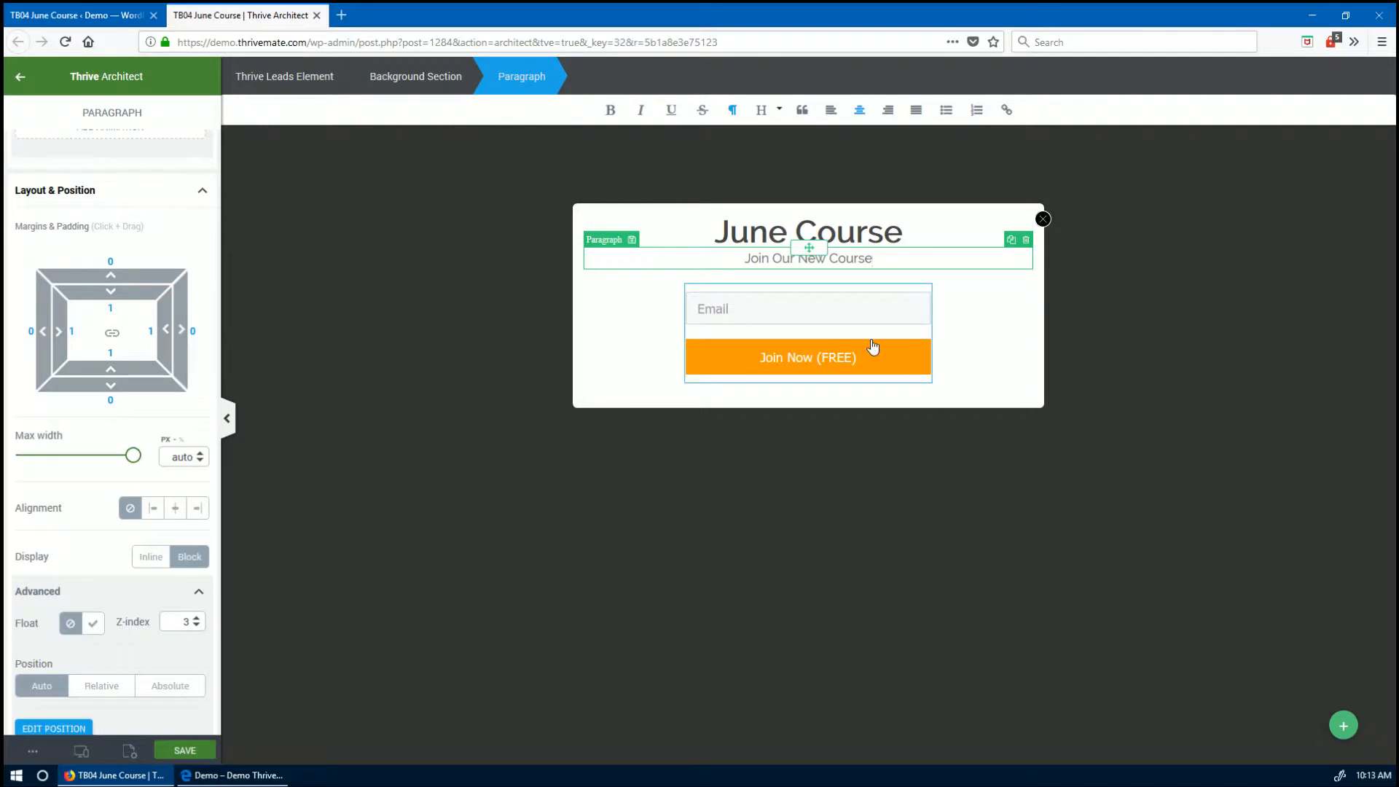
click(597, 313)
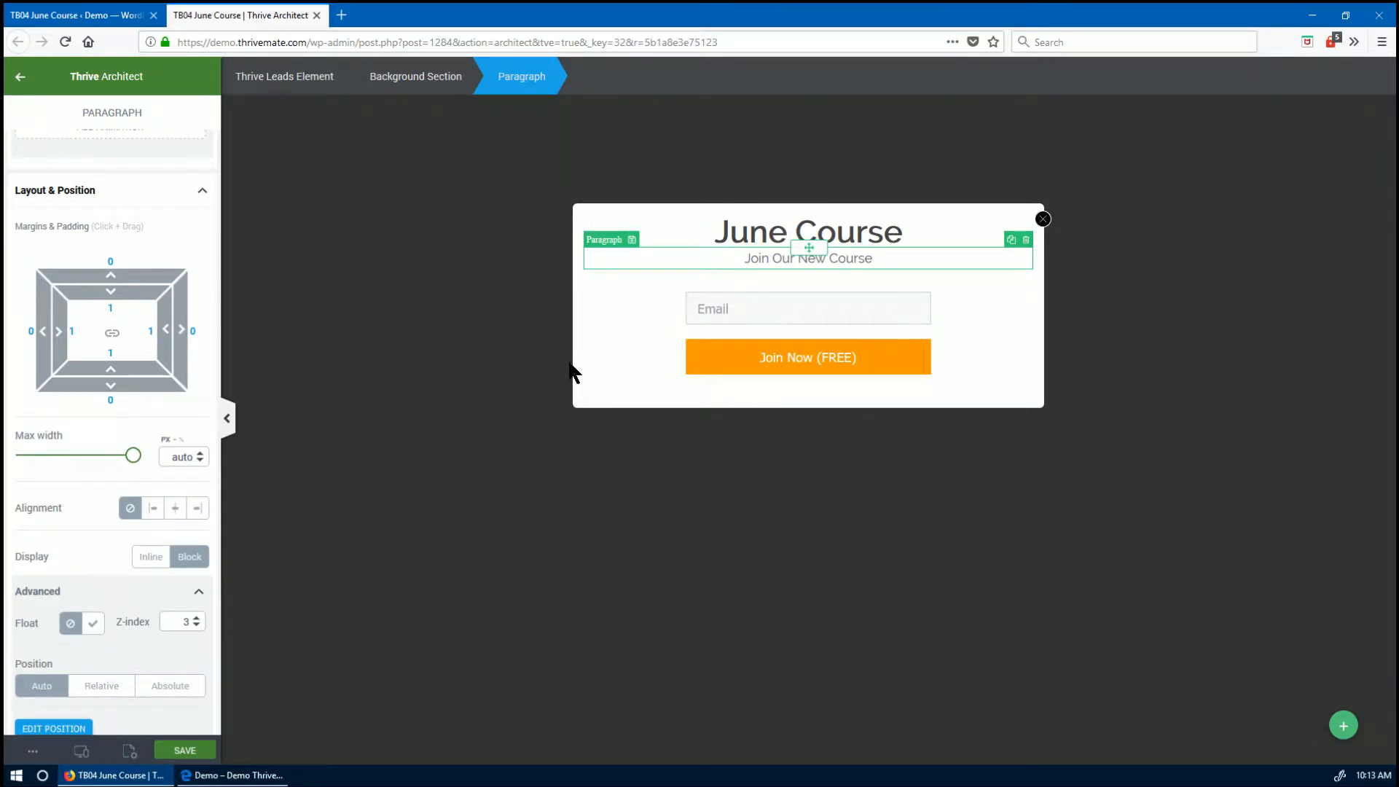
click(820, 455)
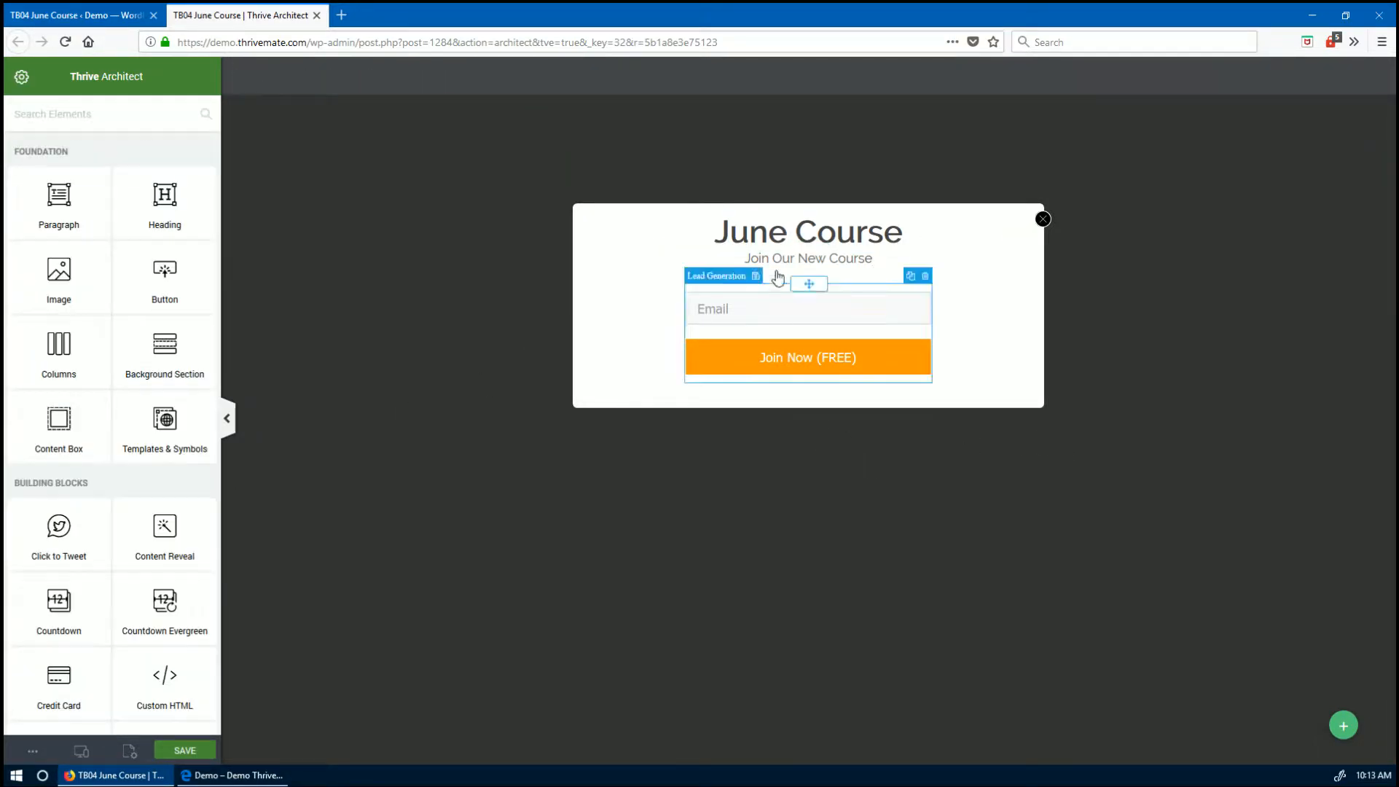
- Add and then remove an empty paragraph below the button, and save the lightbox
click(728, 227)
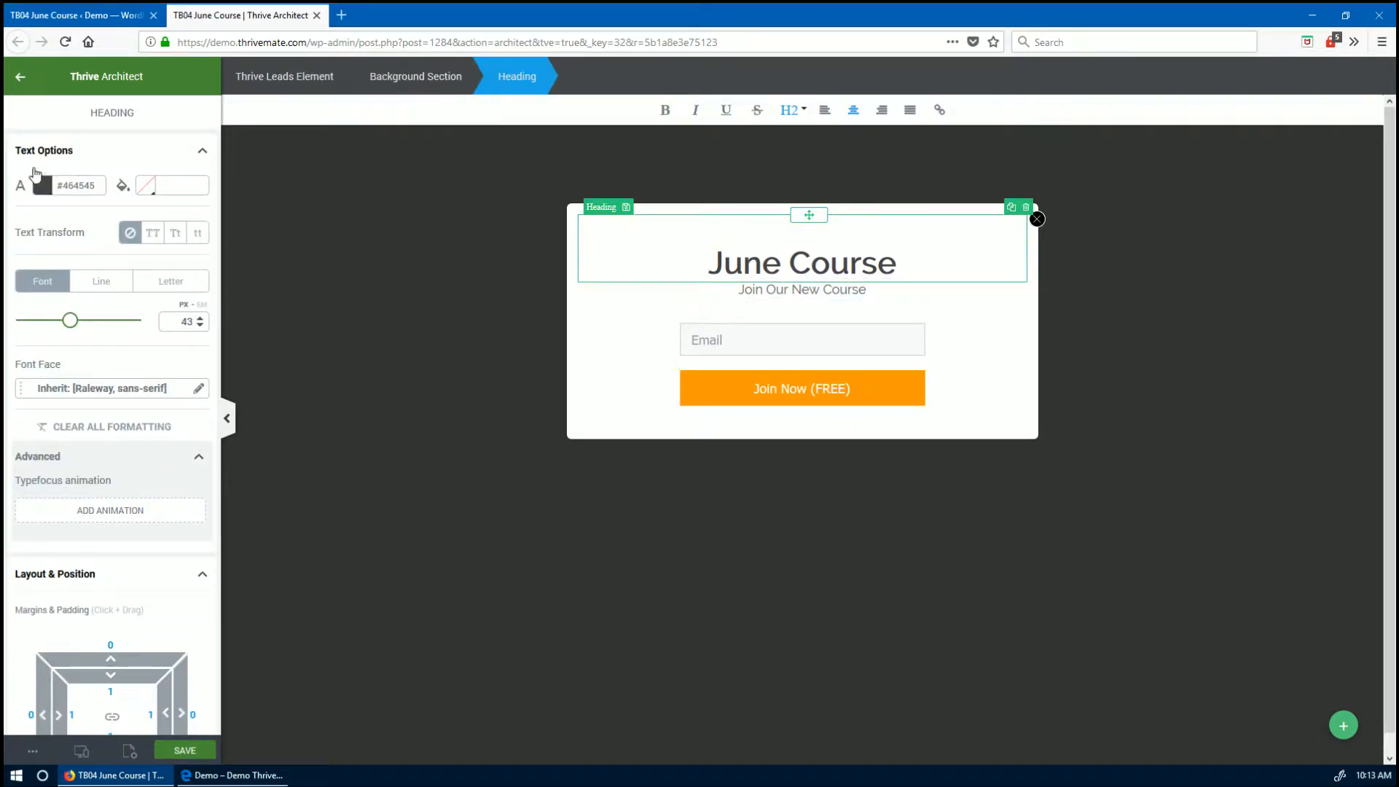
key(Escape)
drag(56, 198, 787, 440)
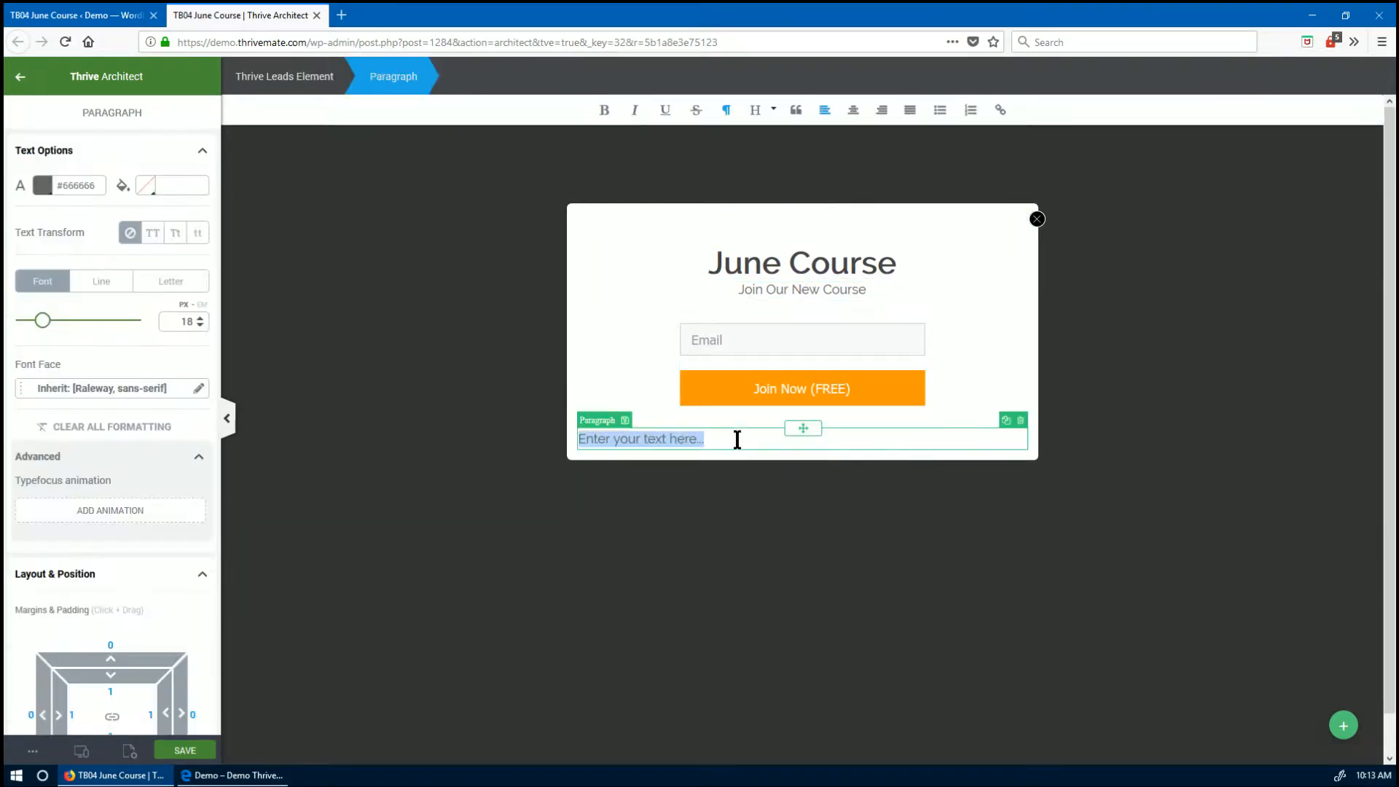
key(BackSpace)
key(Return)
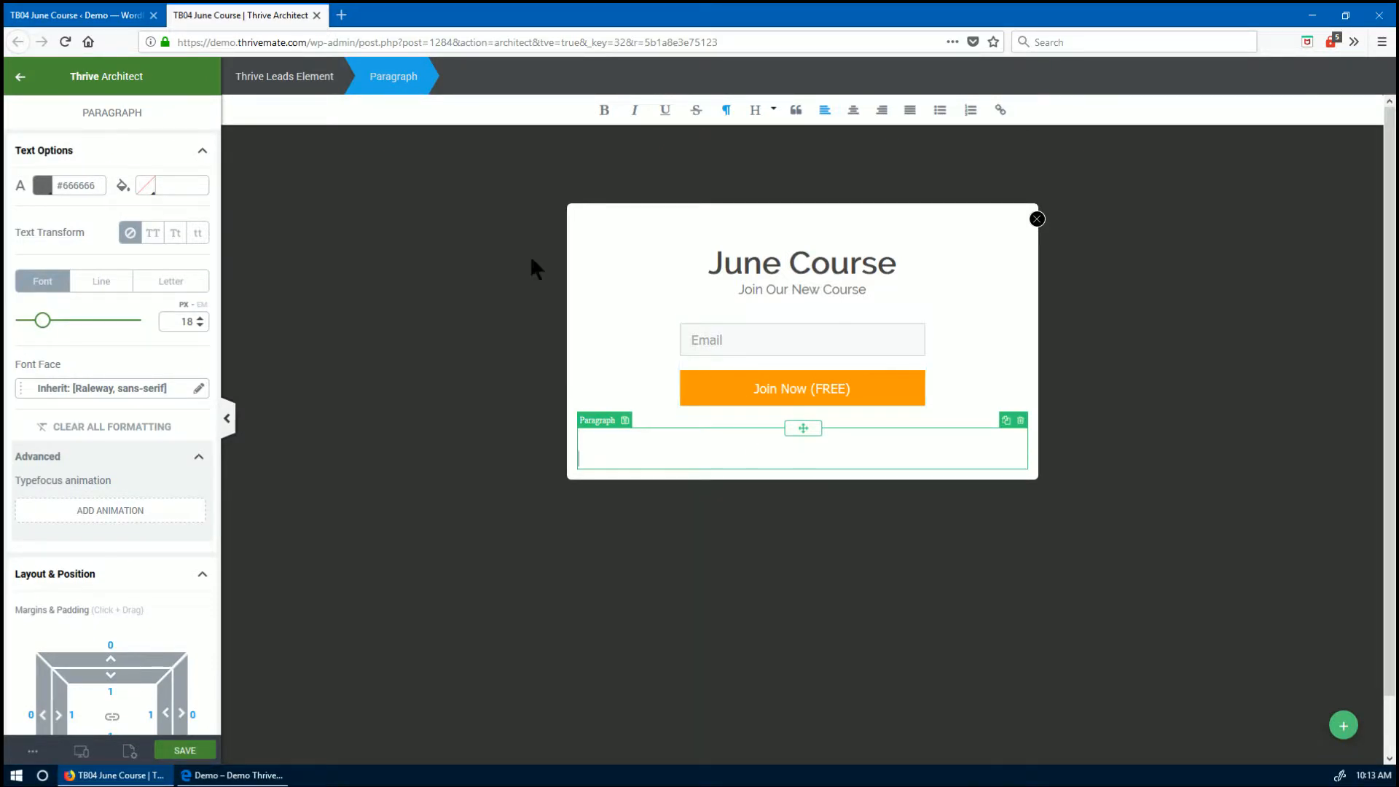
key(Escape)
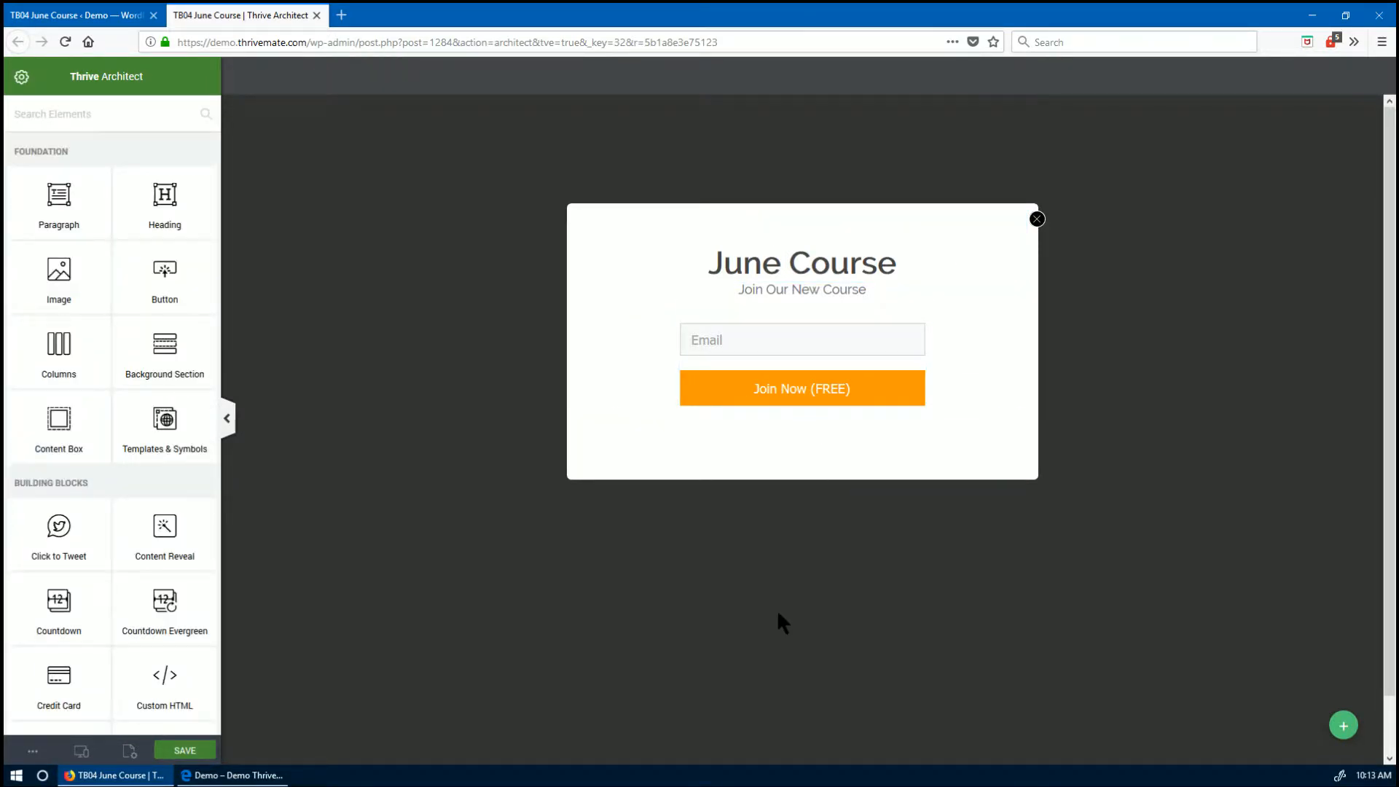
click(184, 750)
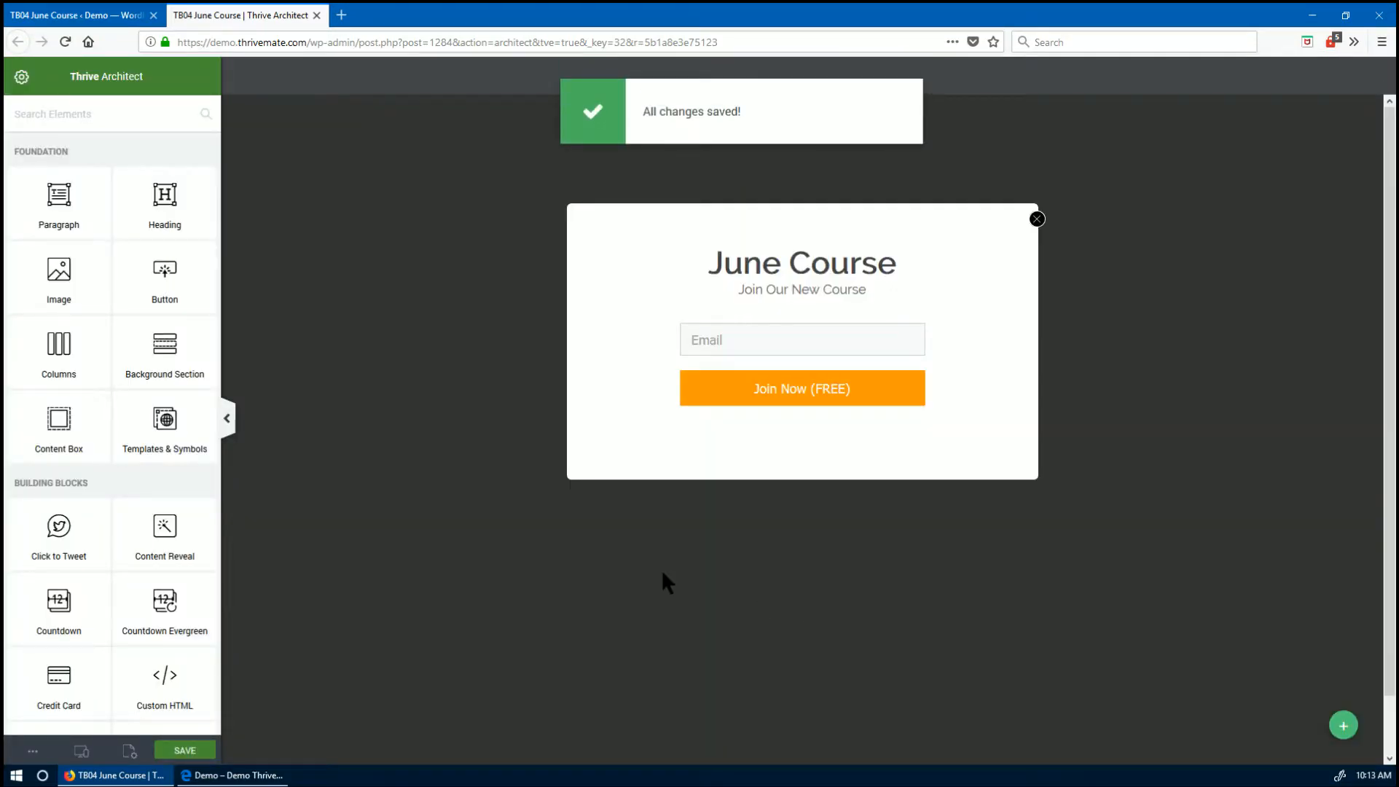
- Close the lightbox editor, open the WordPress Pages list, and edit Home with Thrive Architect
click(317, 15)
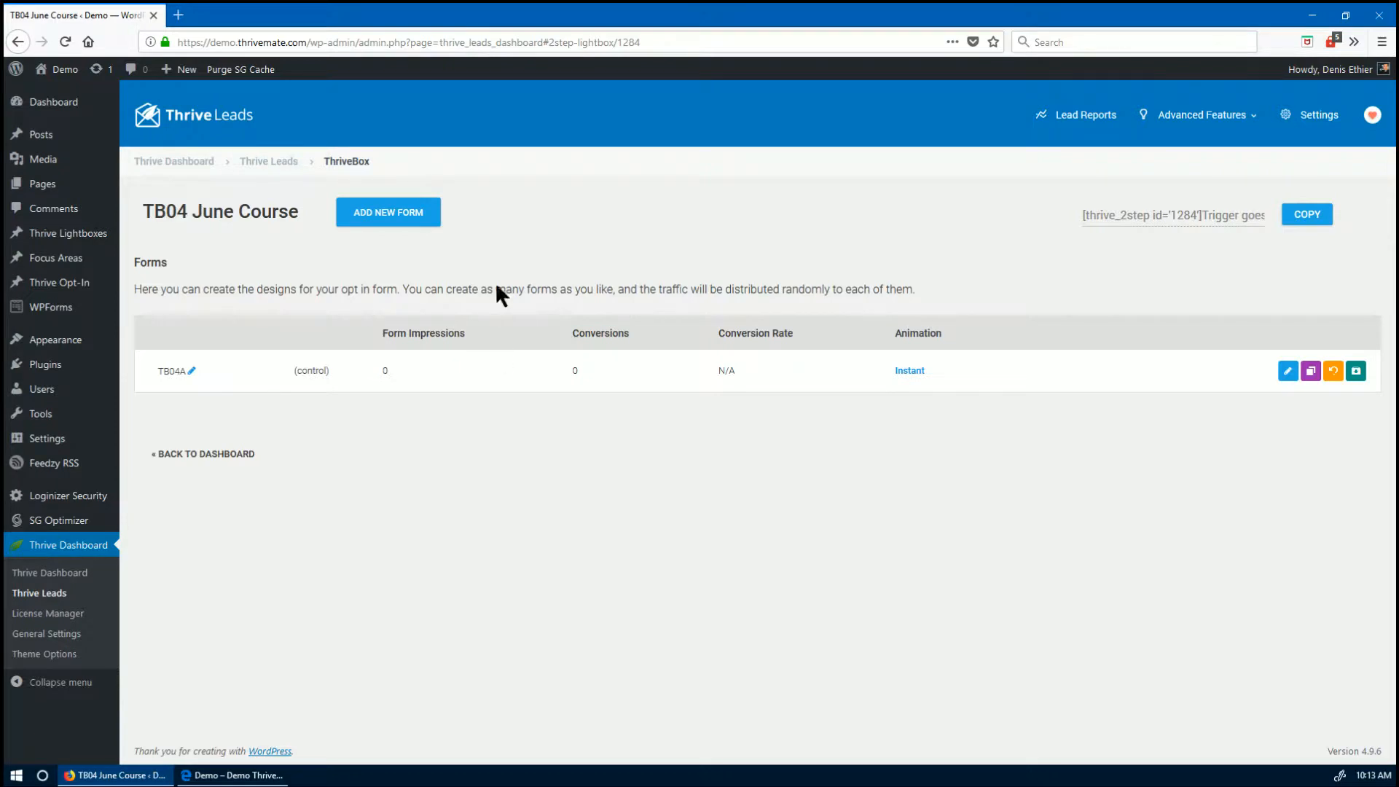
click(269, 161)
scroll(552, 484, down, 8)
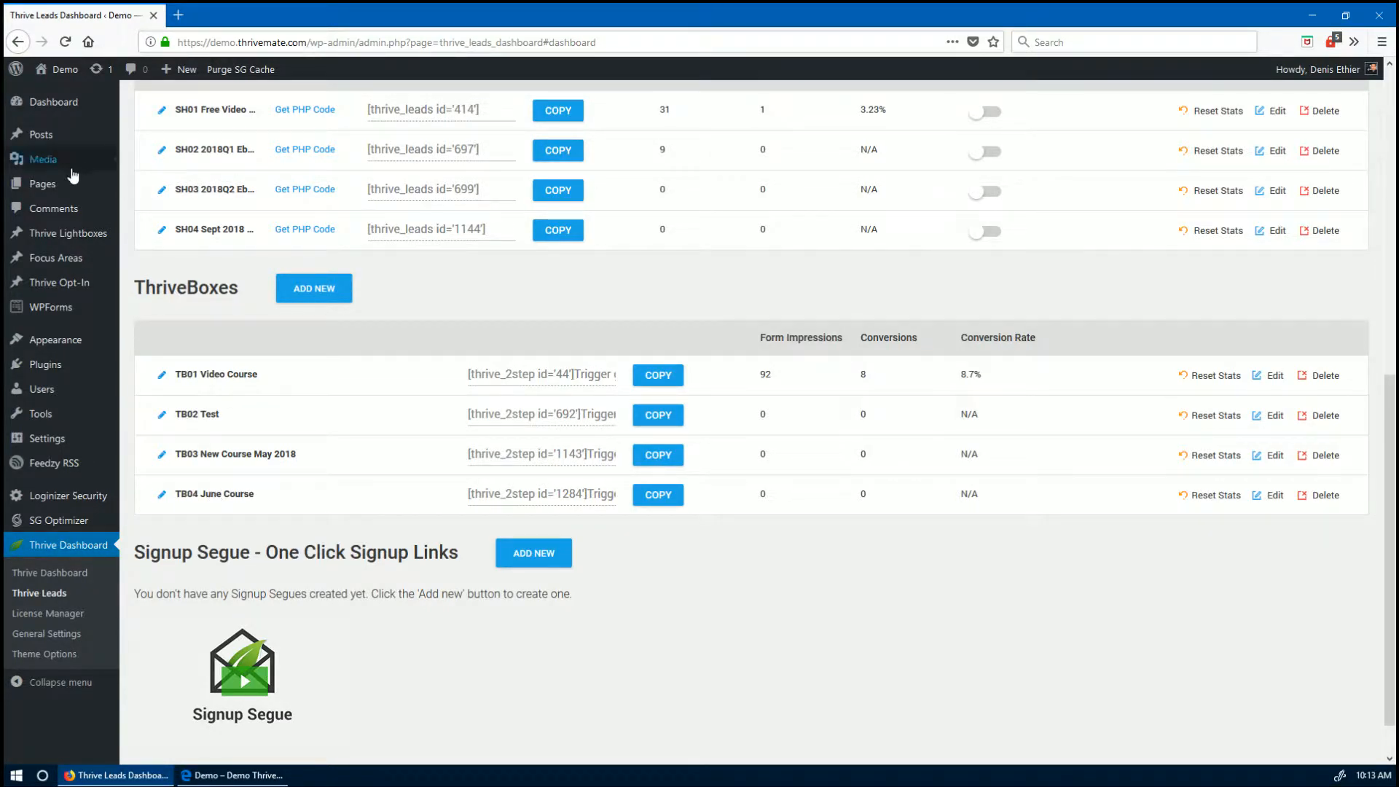
middle_click(48, 188)
click(226, 15)
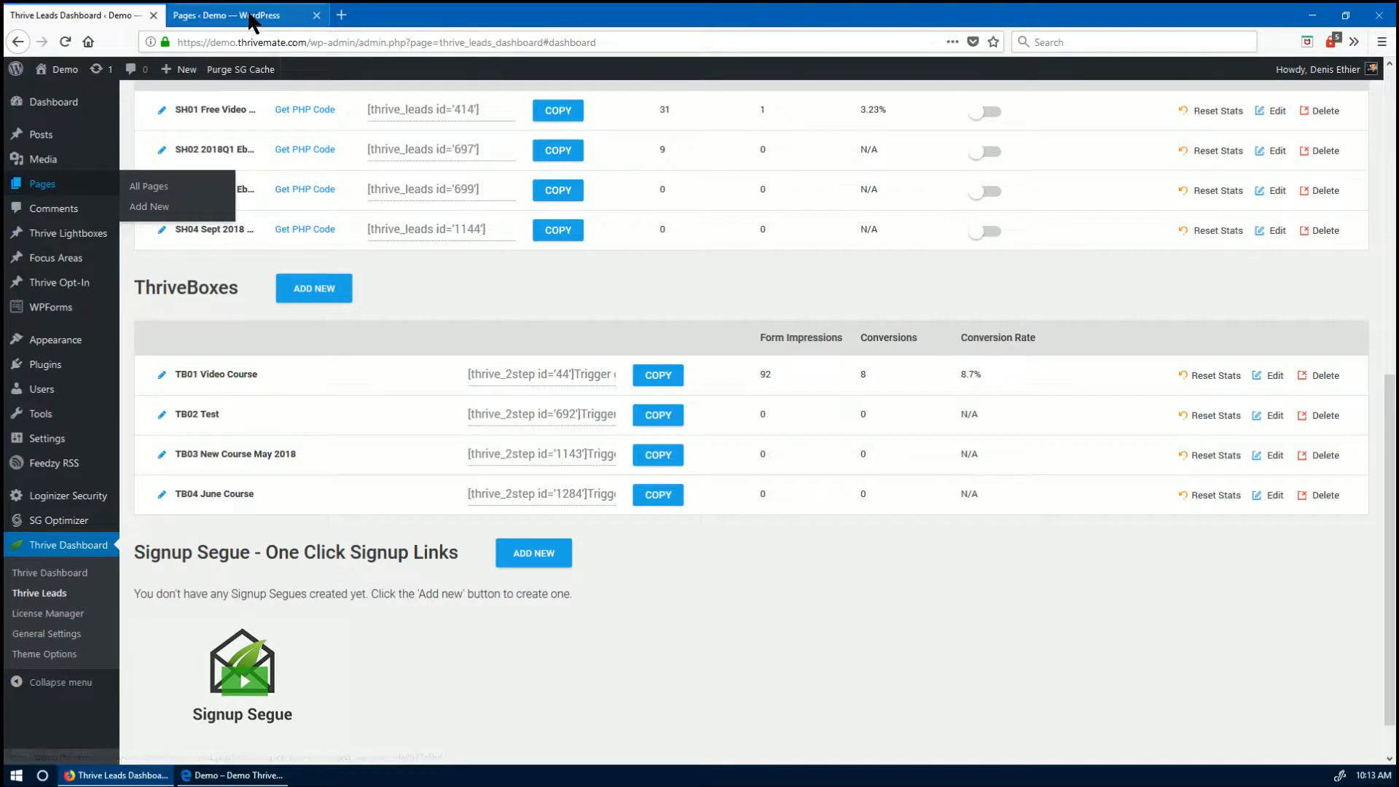
scroll(311, 340, down, 3)
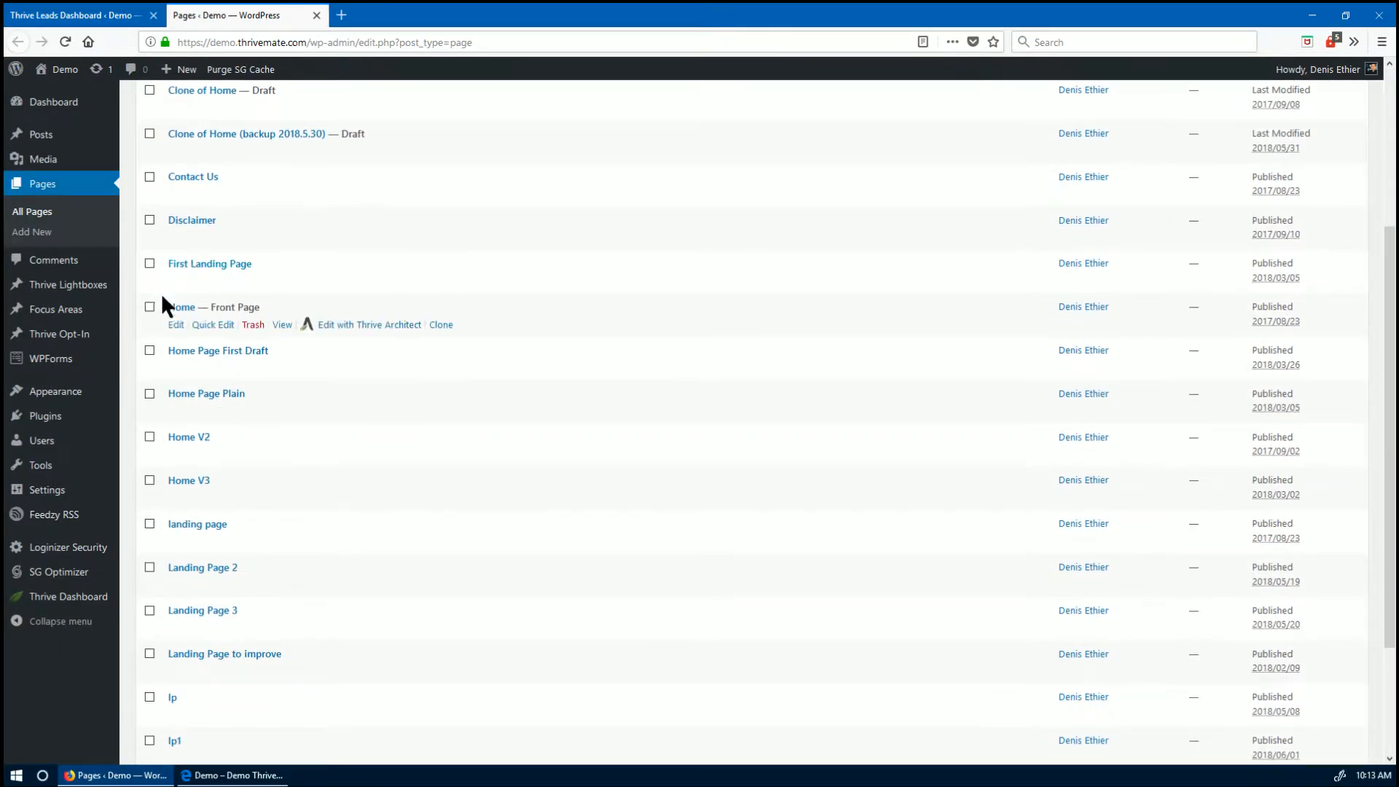
click(360, 324)
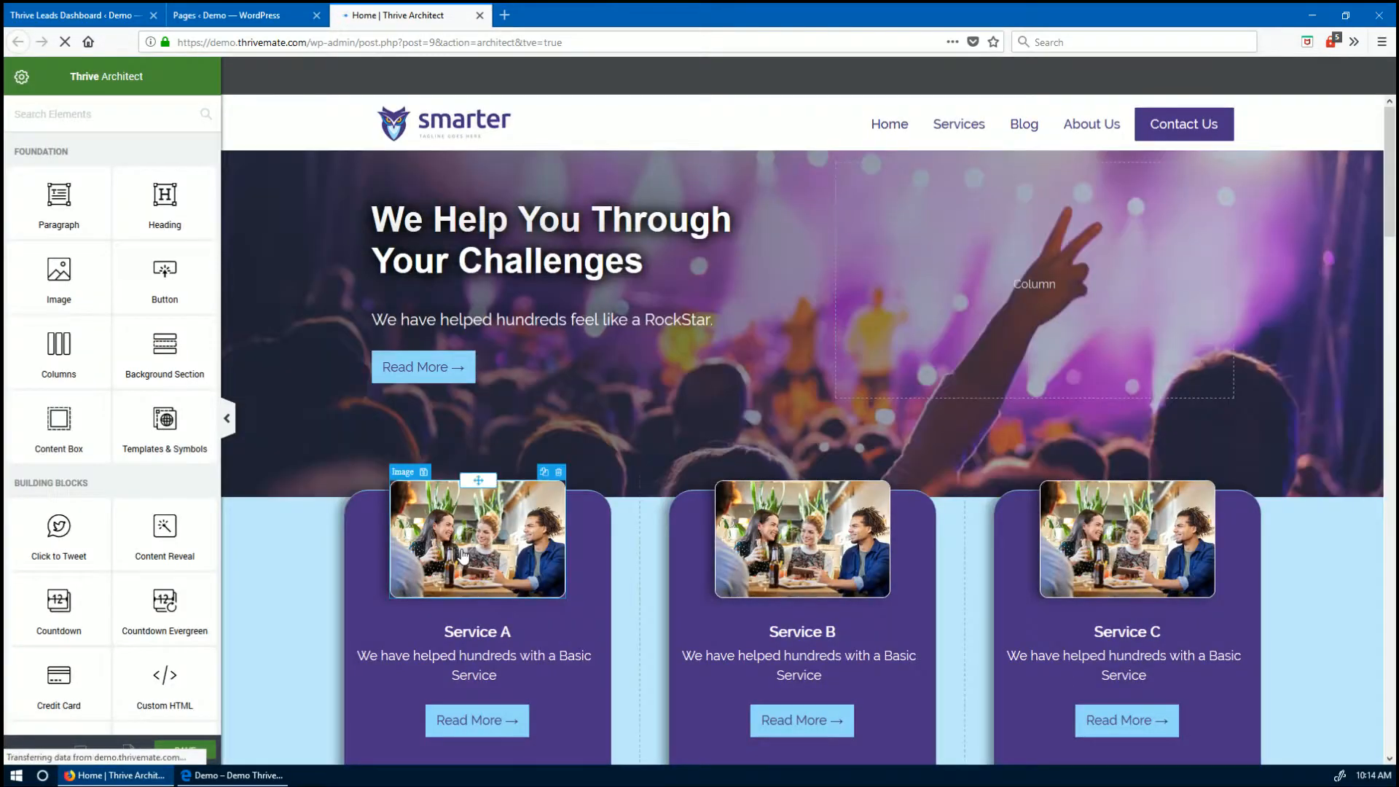
- Replace the hero paragraph's RockStar line with 'Join Our New Course Now.'
scroll(641, 556, down, 3)
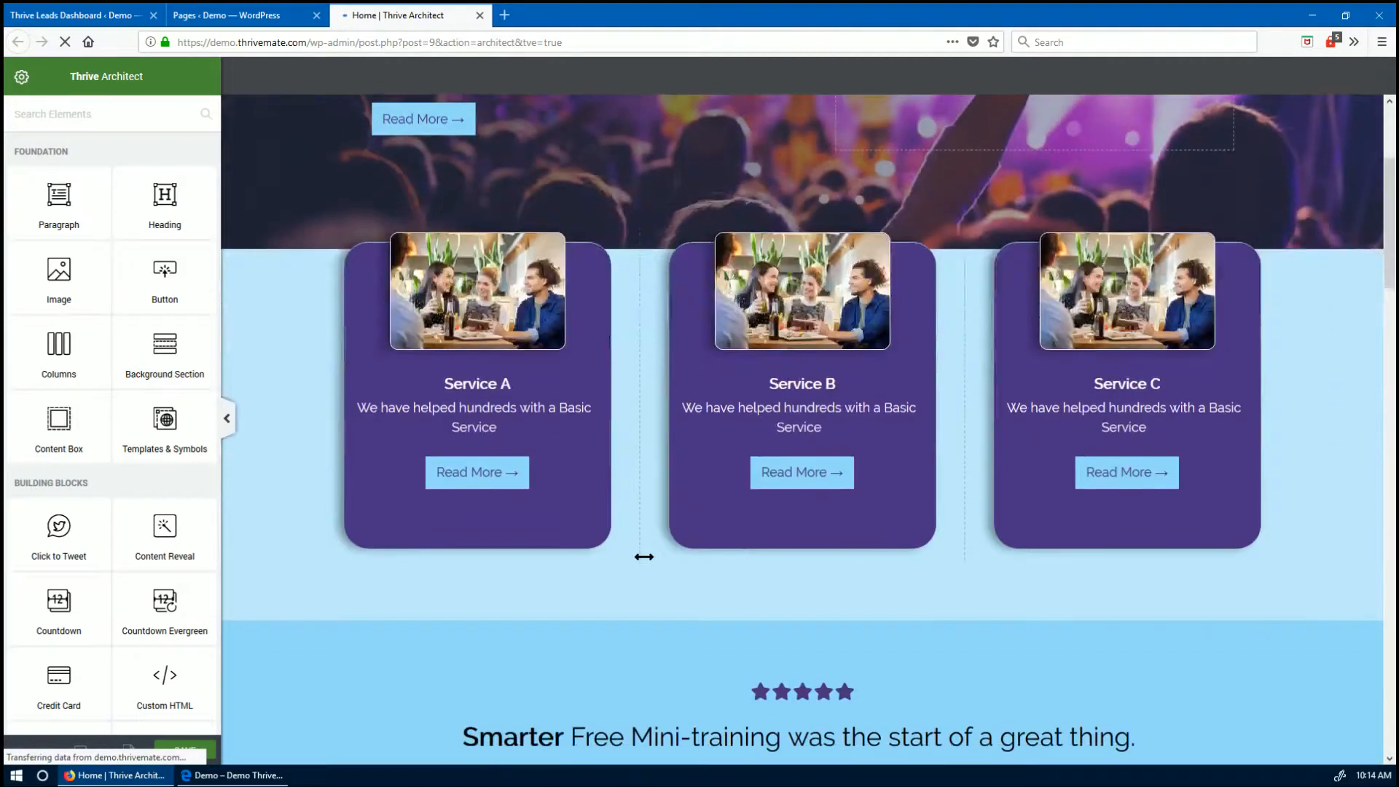
scroll(641, 556, up, 3)
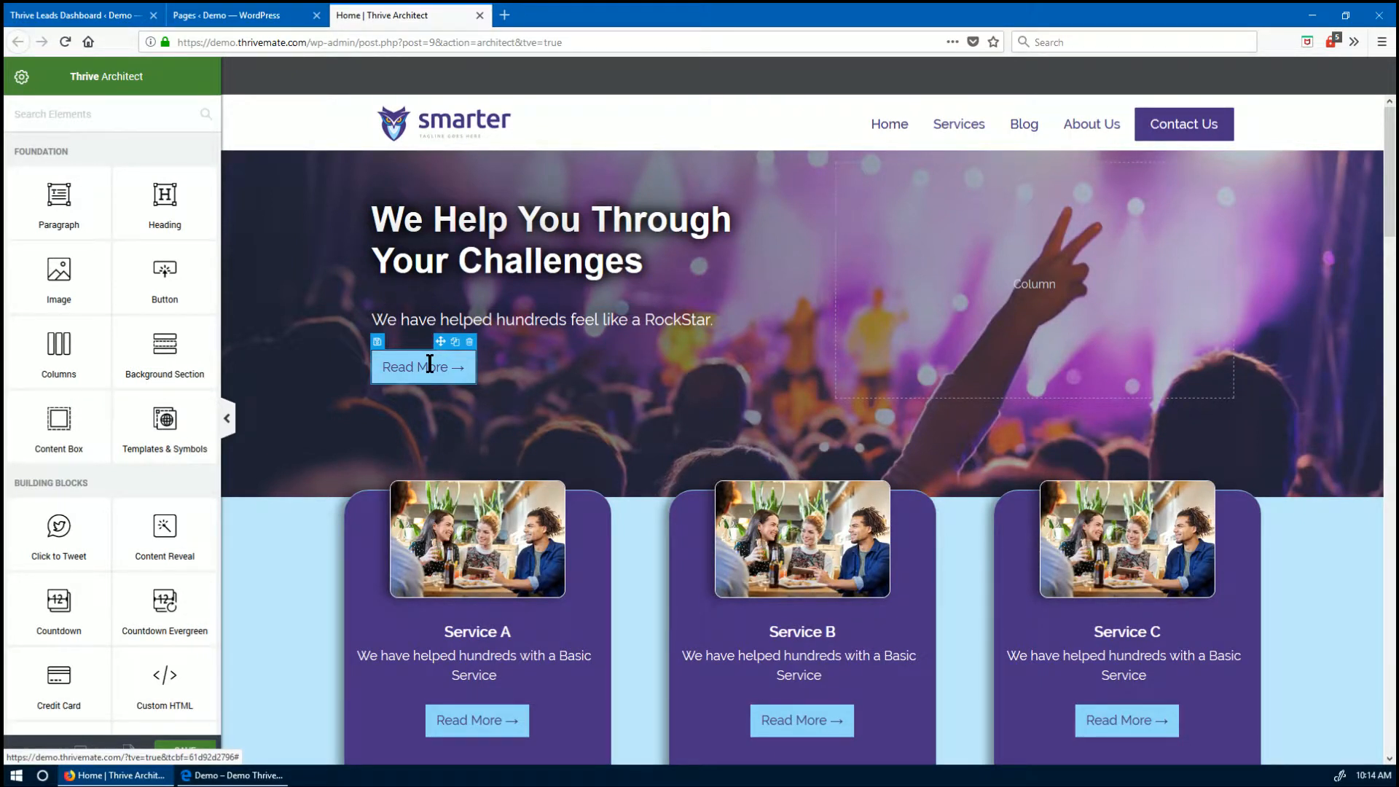
click(459, 218)
click(713, 320)
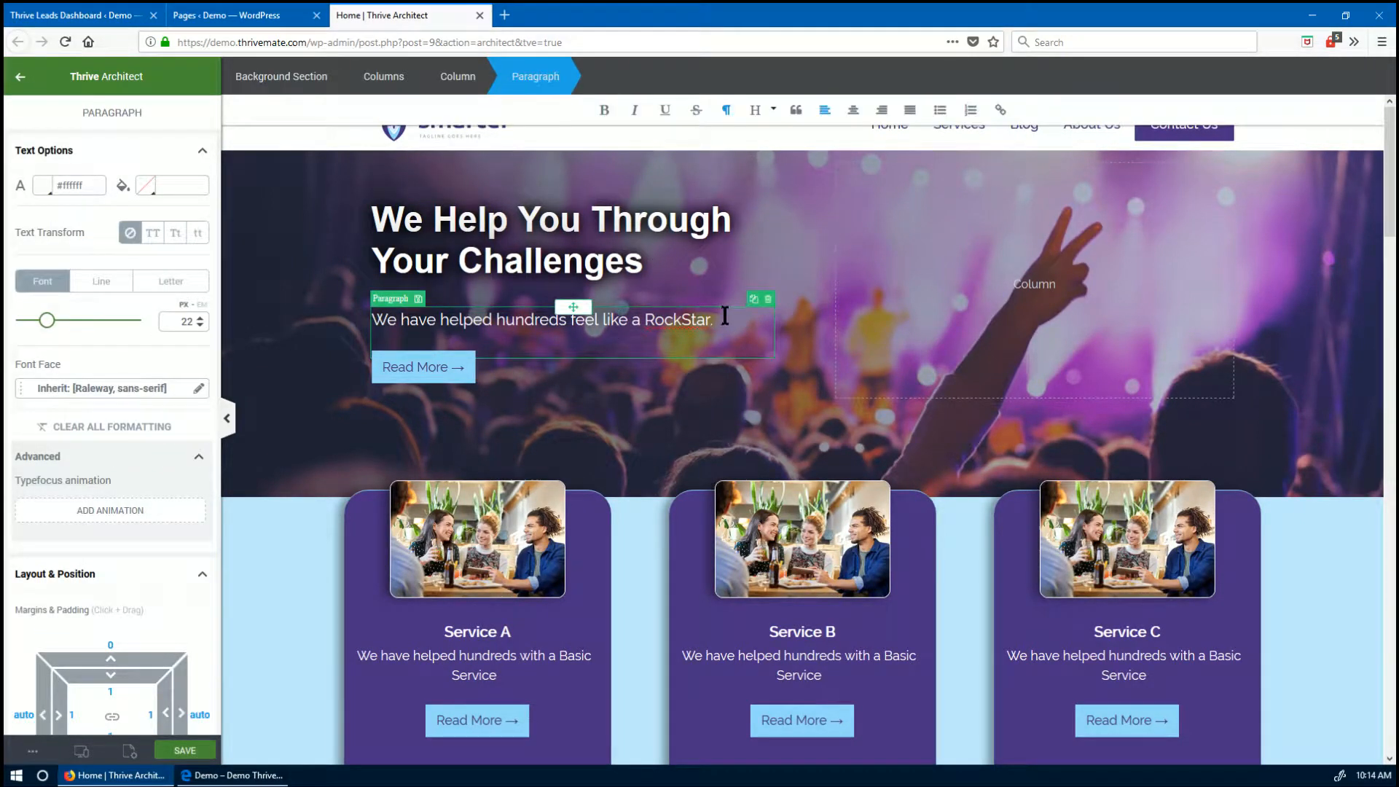
drag(711, 321, 599, 321)
drag(487, 307, 275, 318)
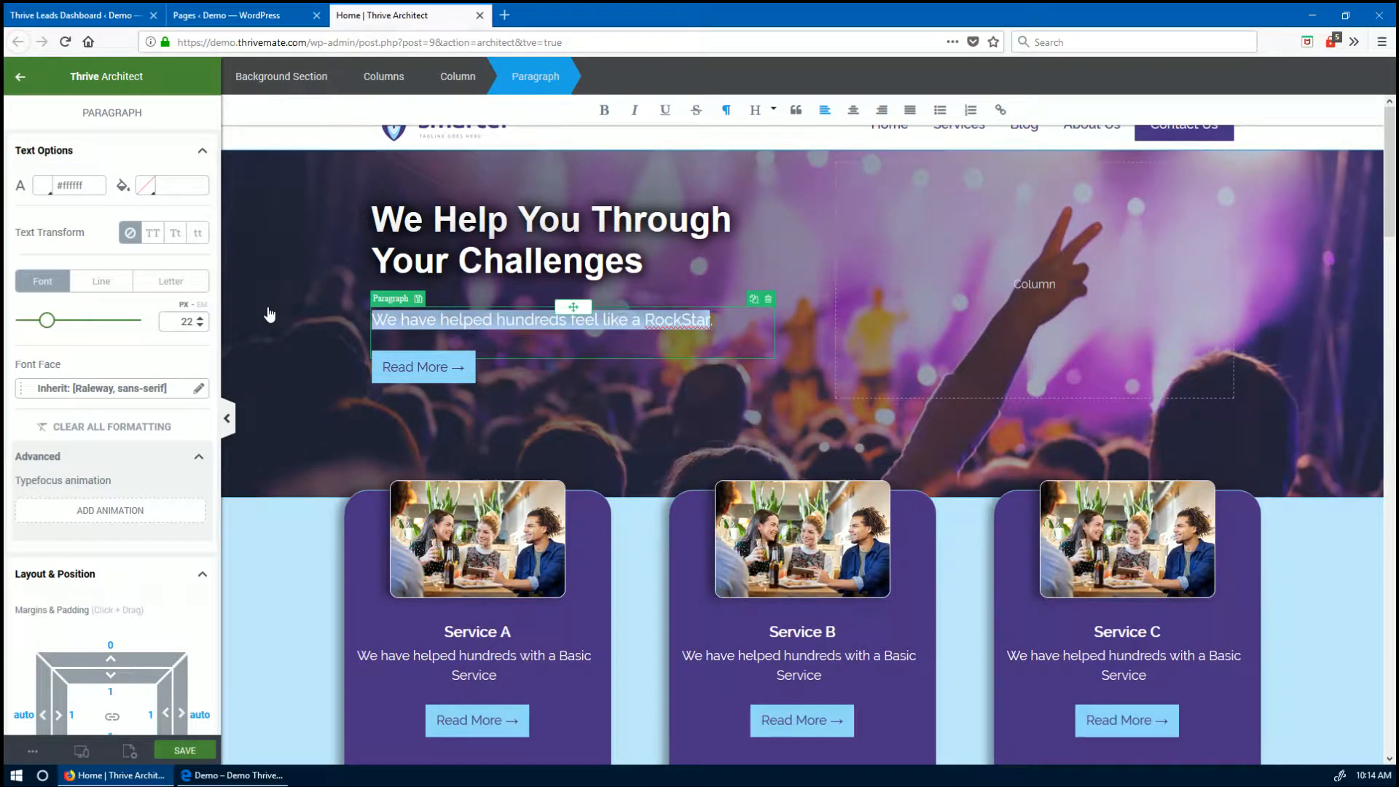
text(Join Our New )
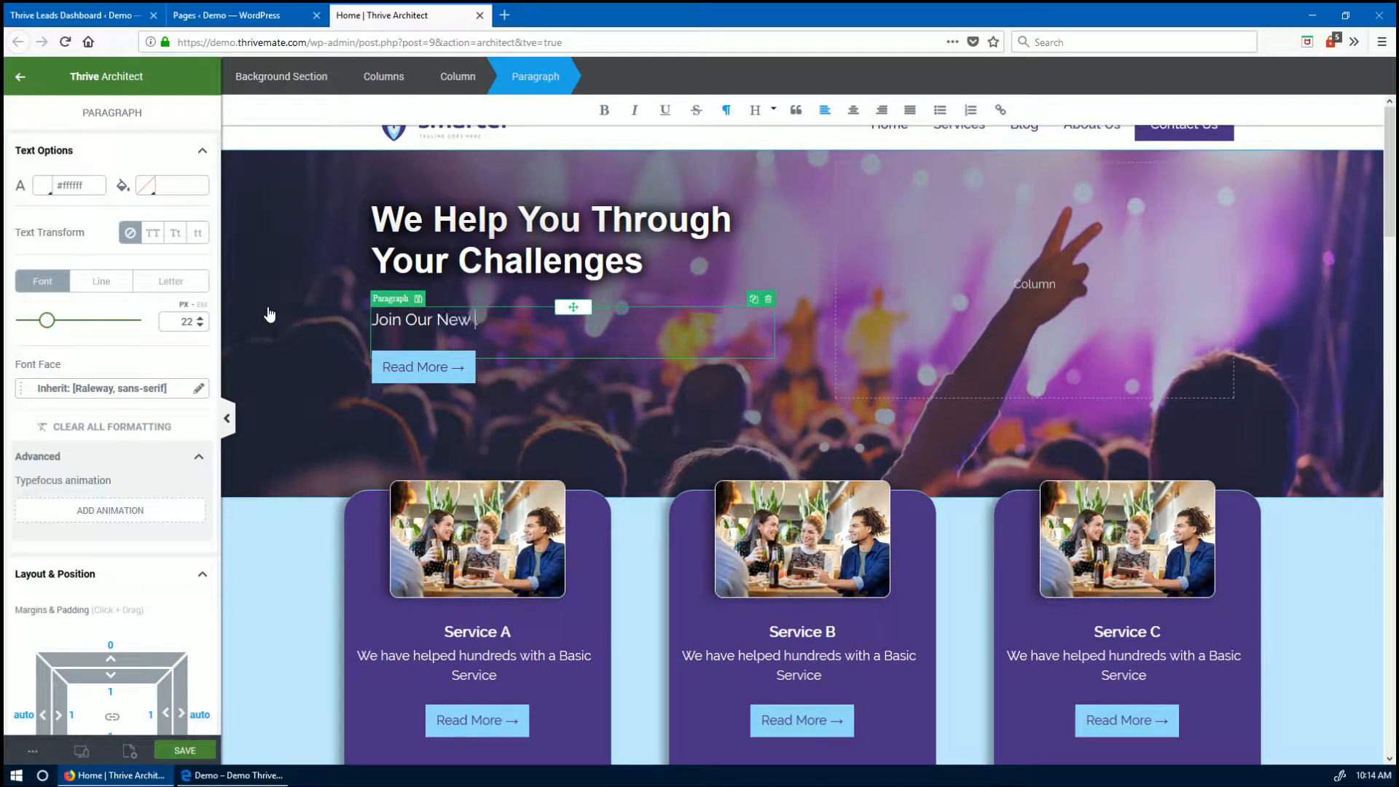
text(Course Now)
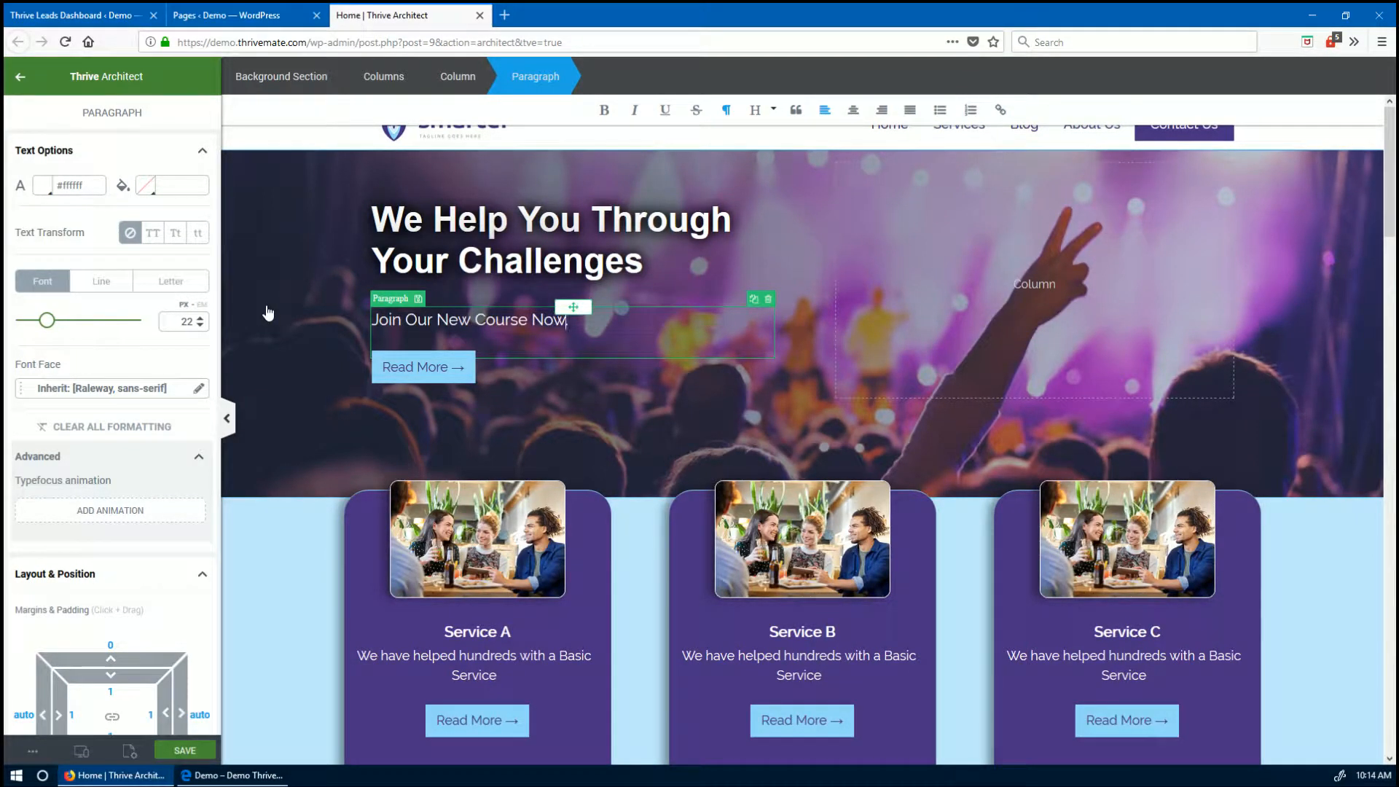
text(.)
drag(646, 261, 341, 222)
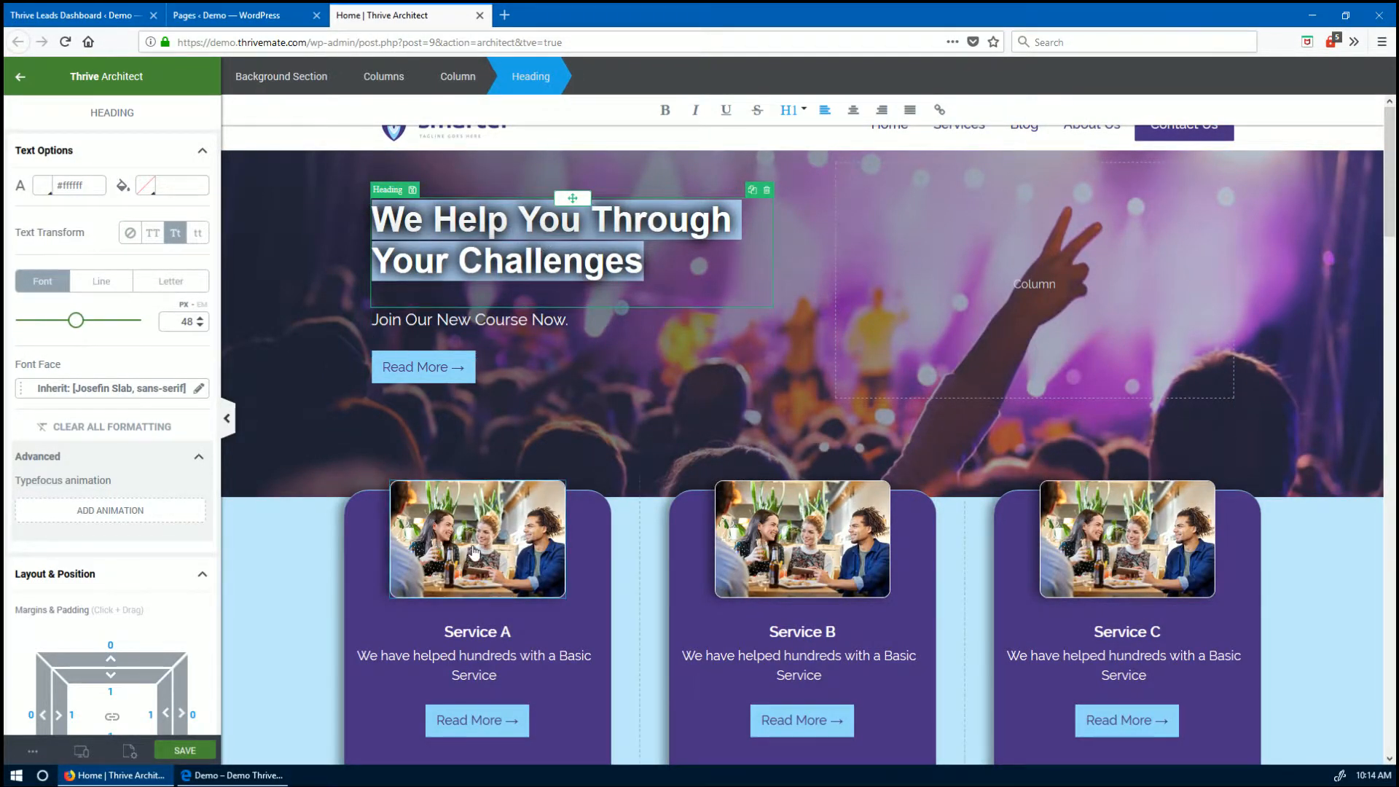
scroll(503, 575, down, 8)
scroll(884, 584, up, 8)
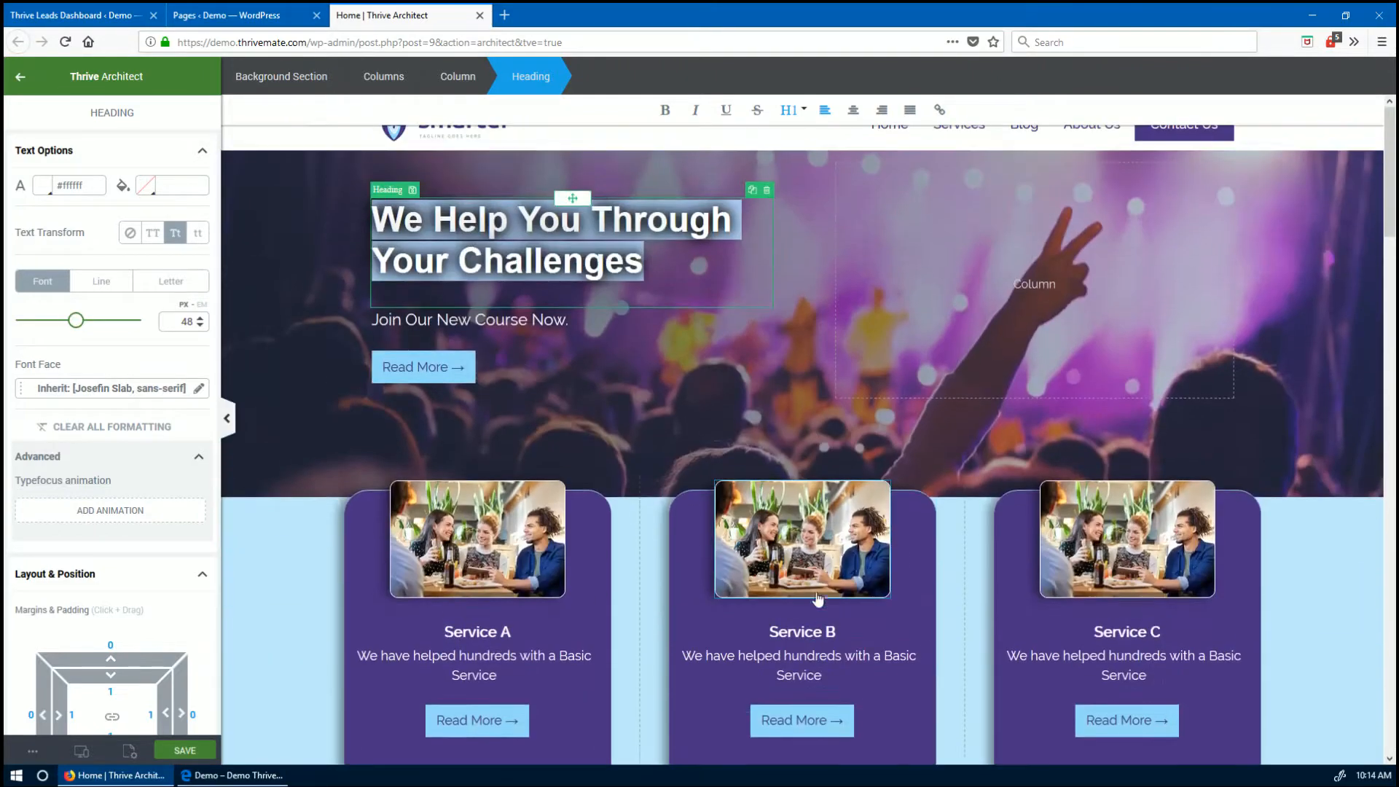
- Change the hero button's label from 'Read More' to 'Join New (FREE)'
click(473, 382)
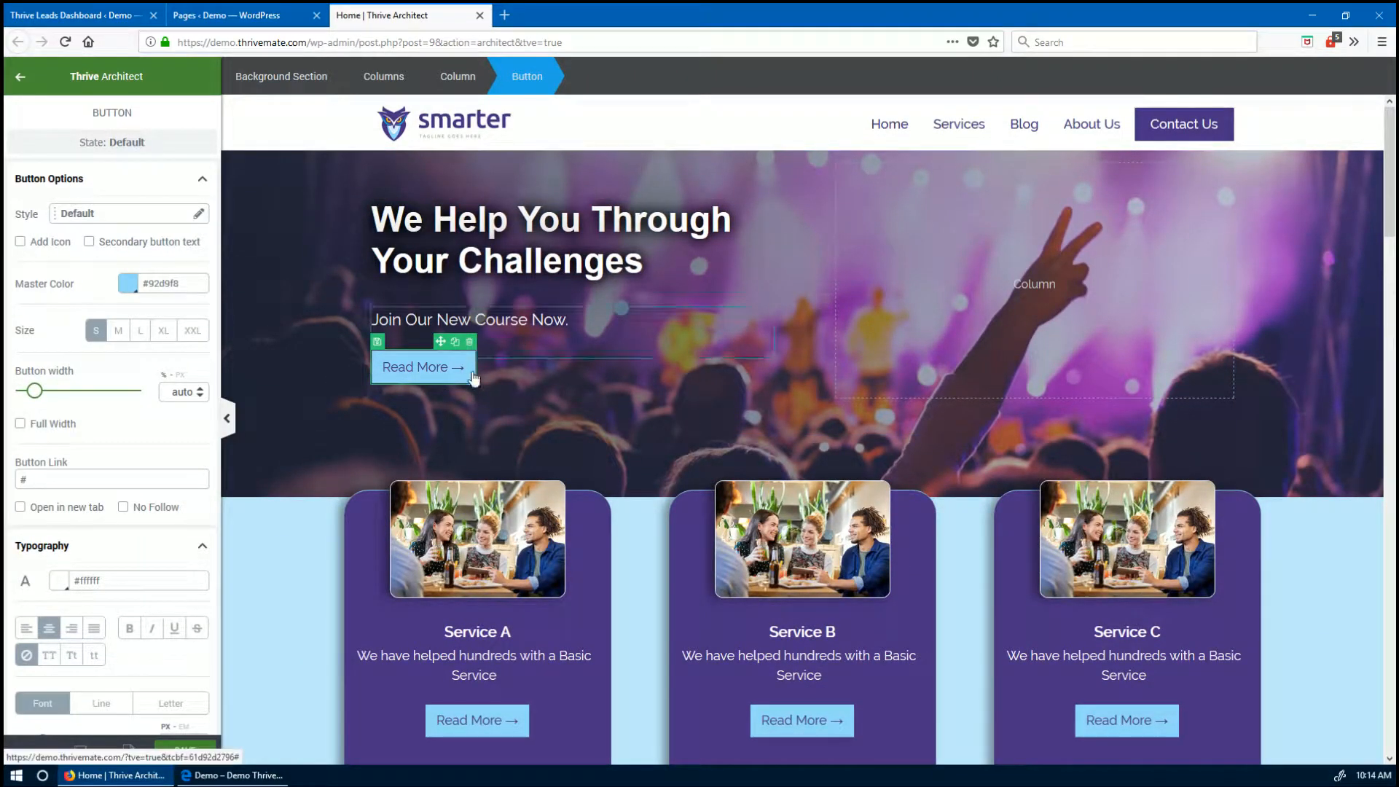
click(403, 366)
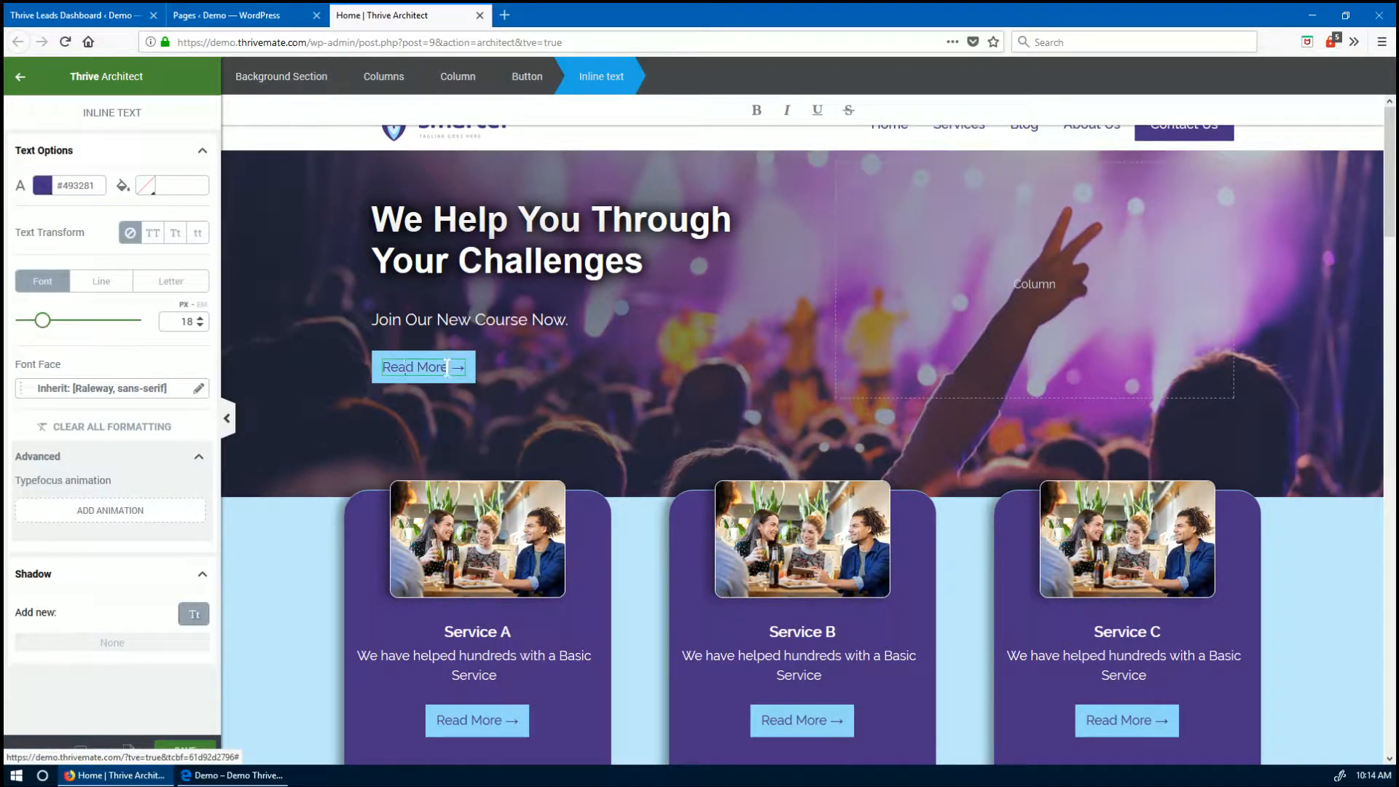
drag(448, 367, 390, 359)
text(Join)
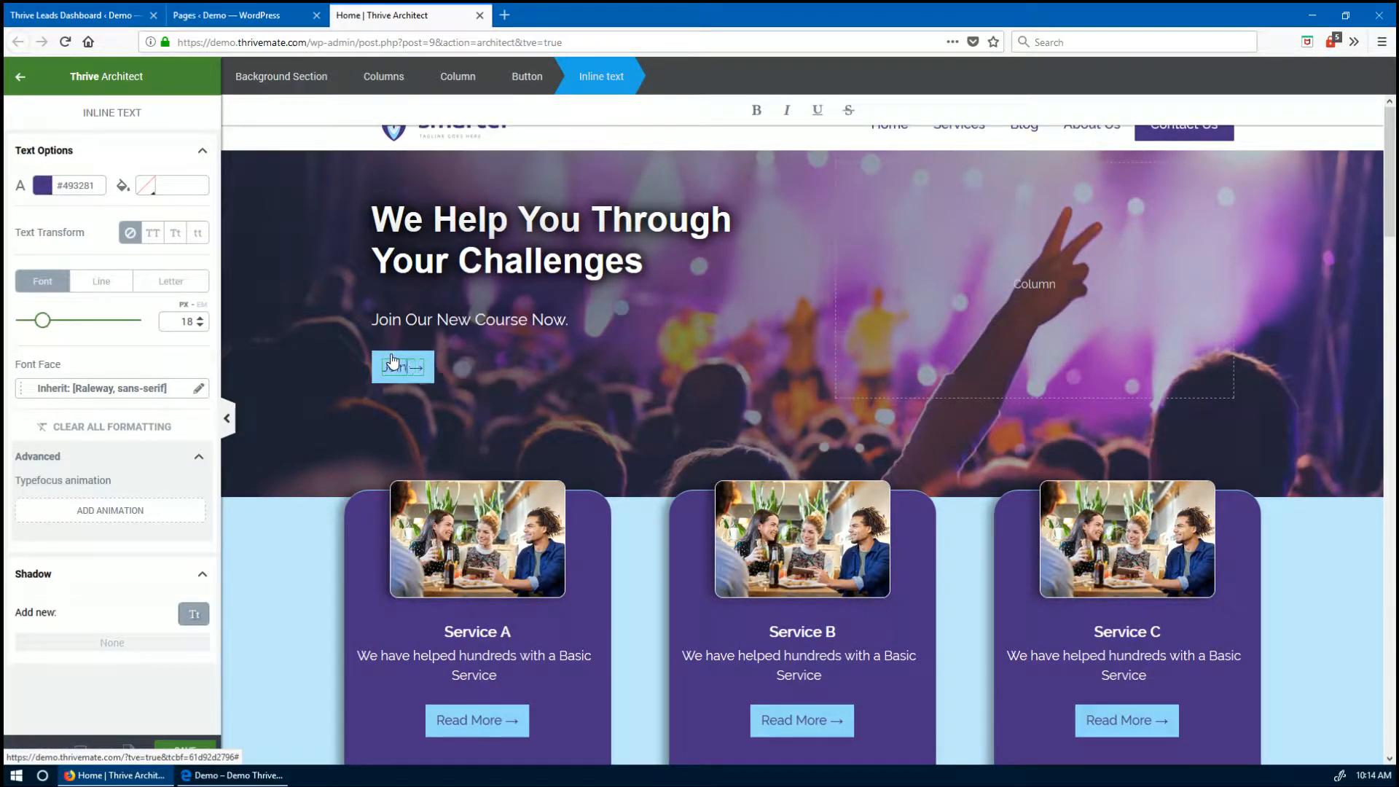
text( New (FREE))
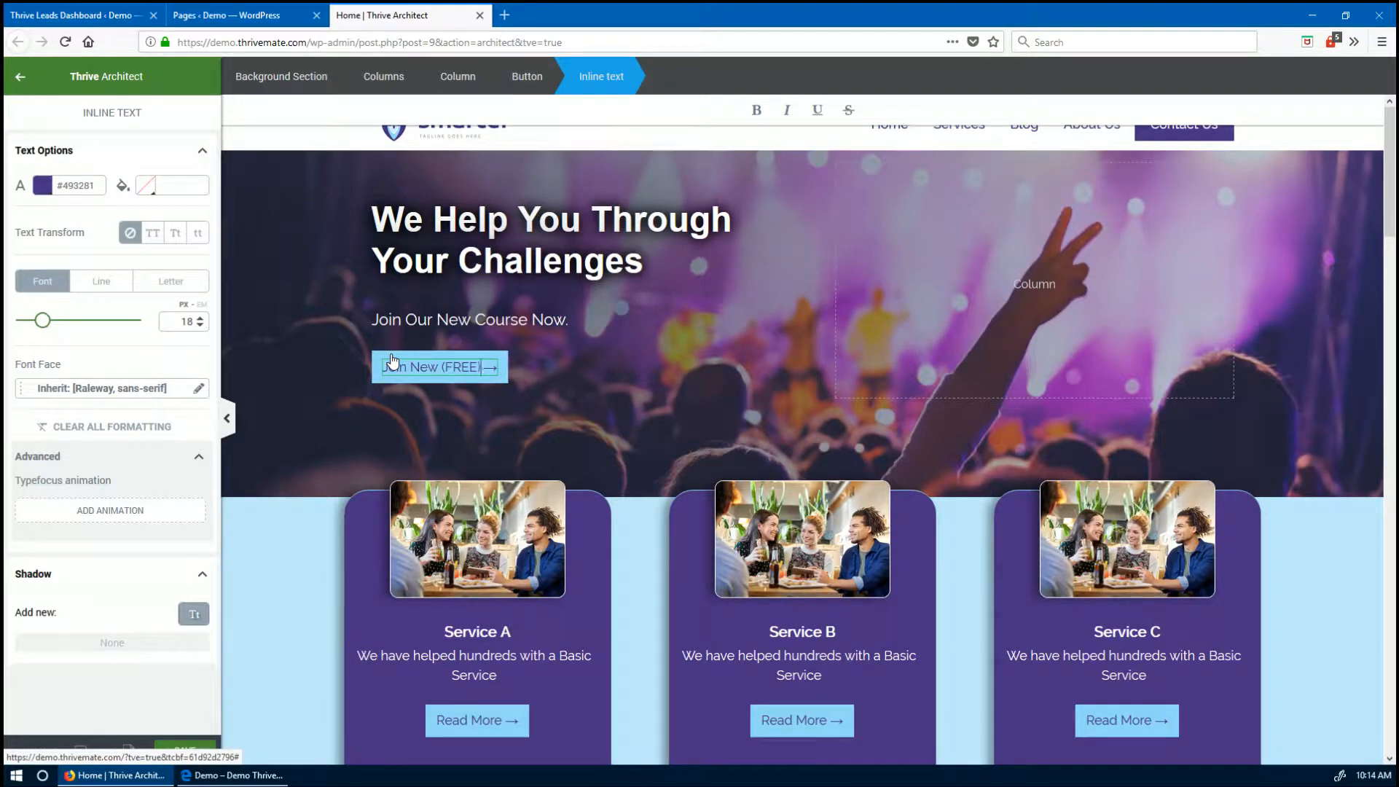
click(467, 391)
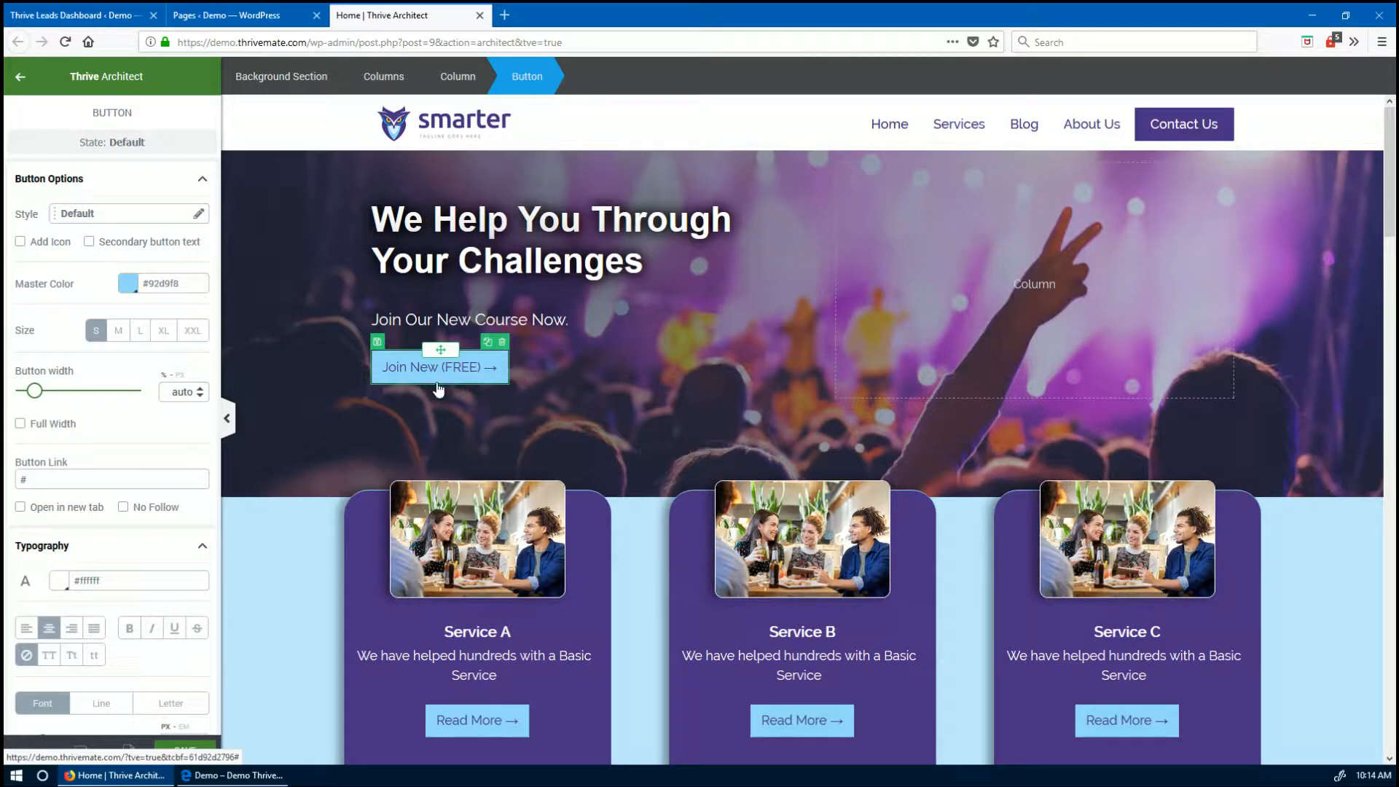
scroll(147, 474, down, 10)
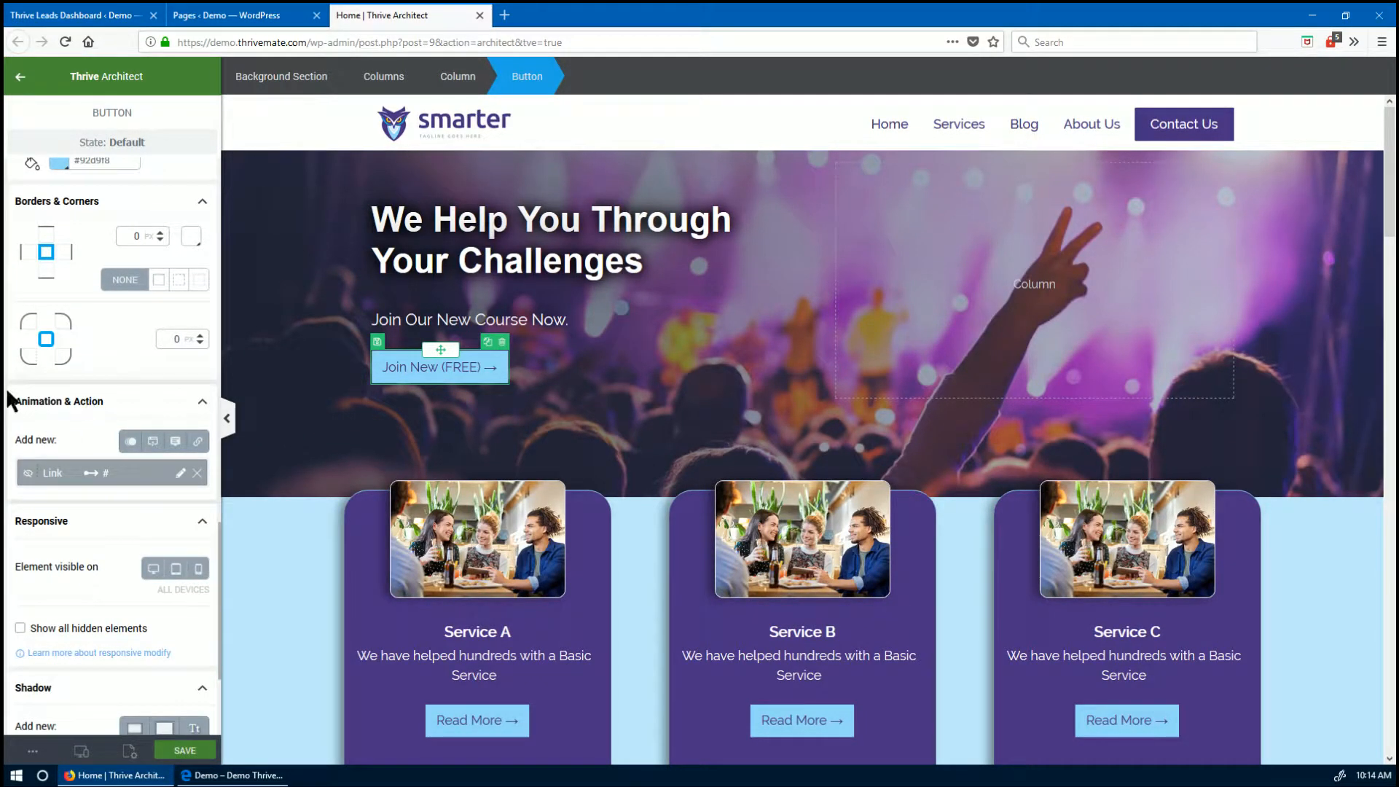
- Replace the button's Link action with a click action opening the TB04 June Course ThriveBox
click(197, 473)
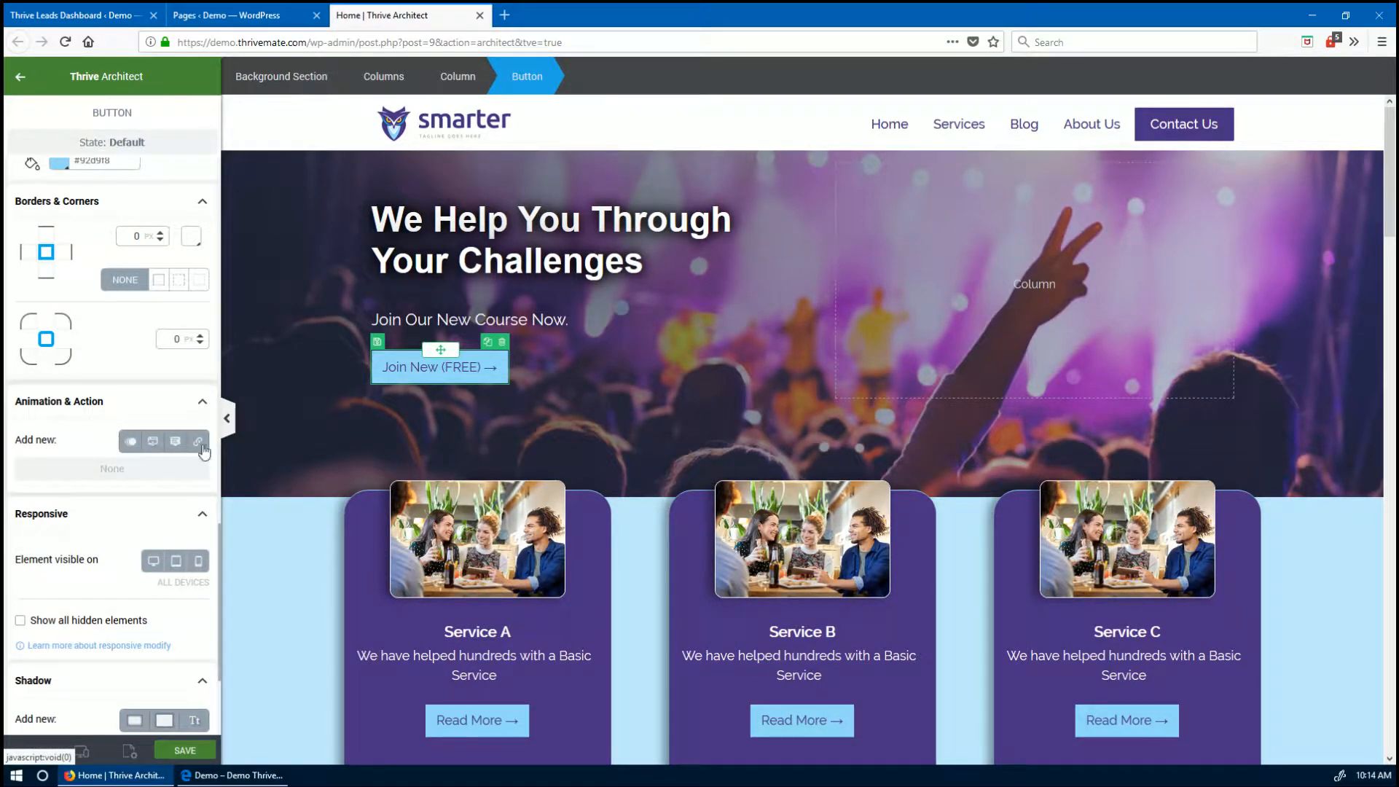
click(153, 446)
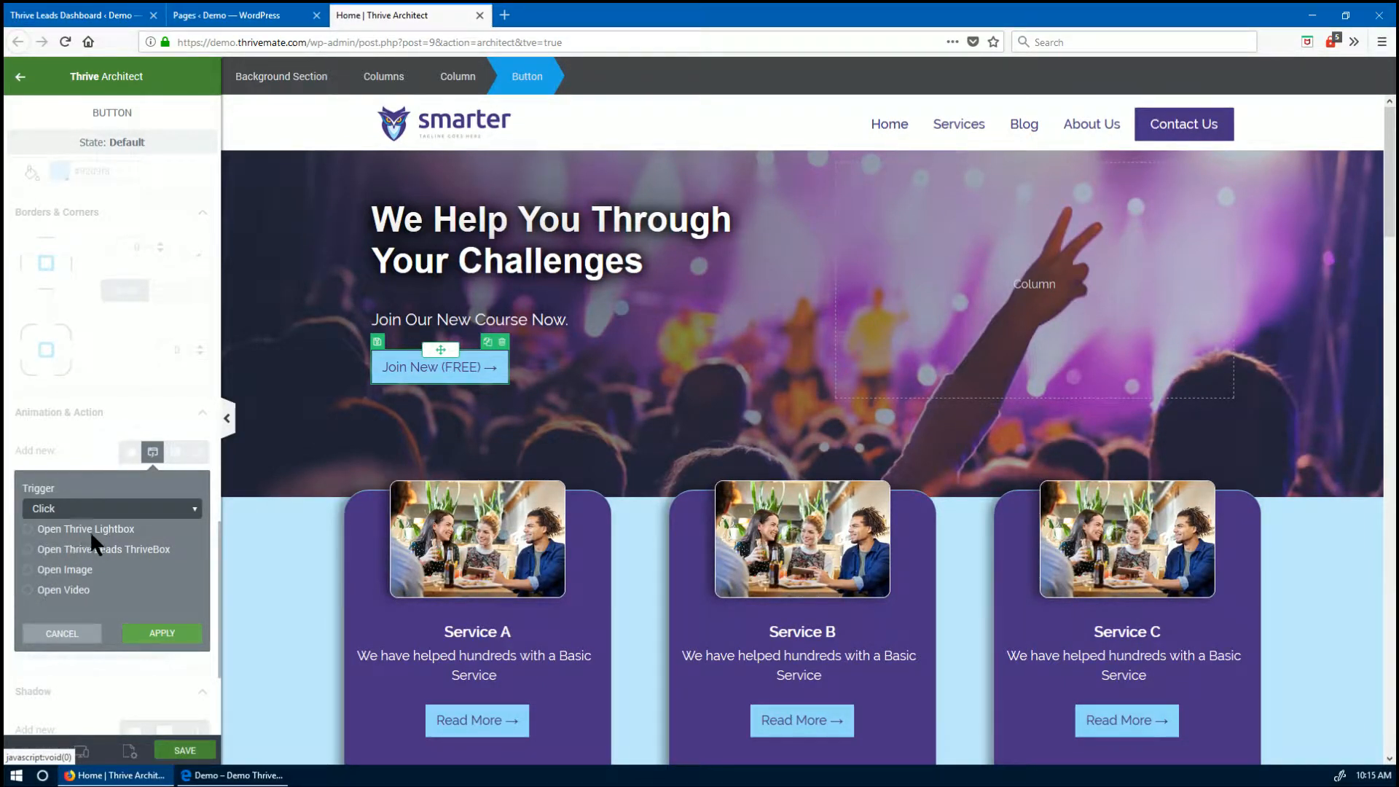
click(26, 549)
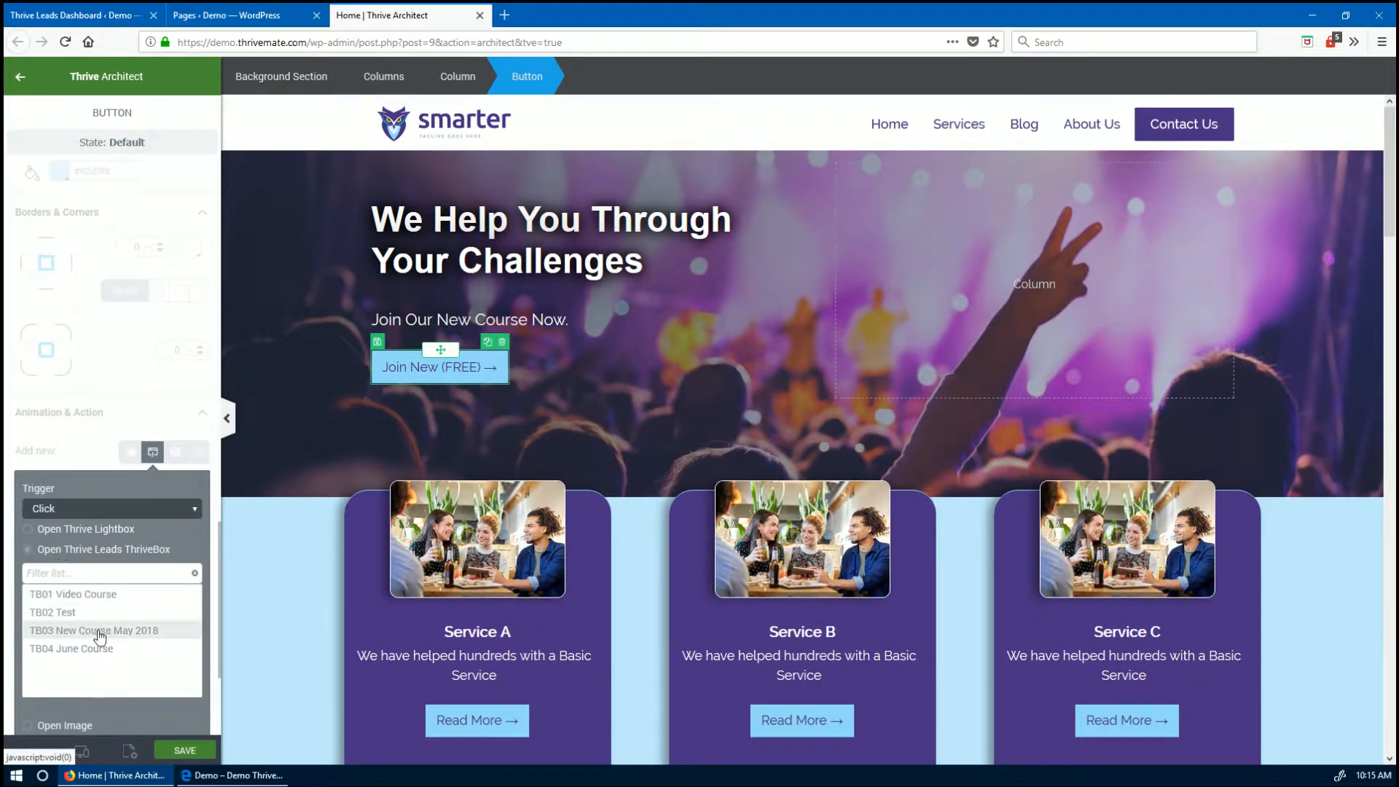
click(47, 648)
scroll(152, 607, down, 2)
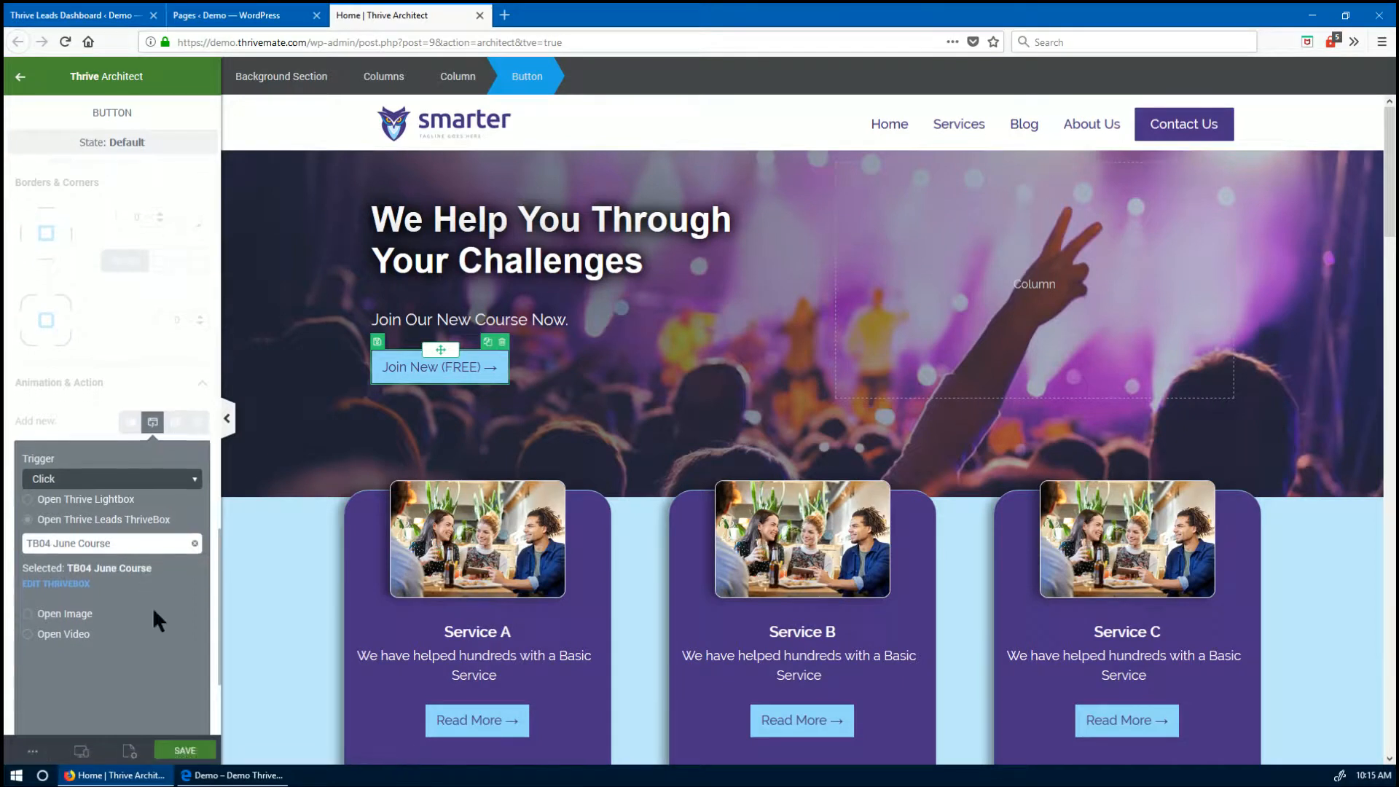
scroll(151, 610, down, 3)
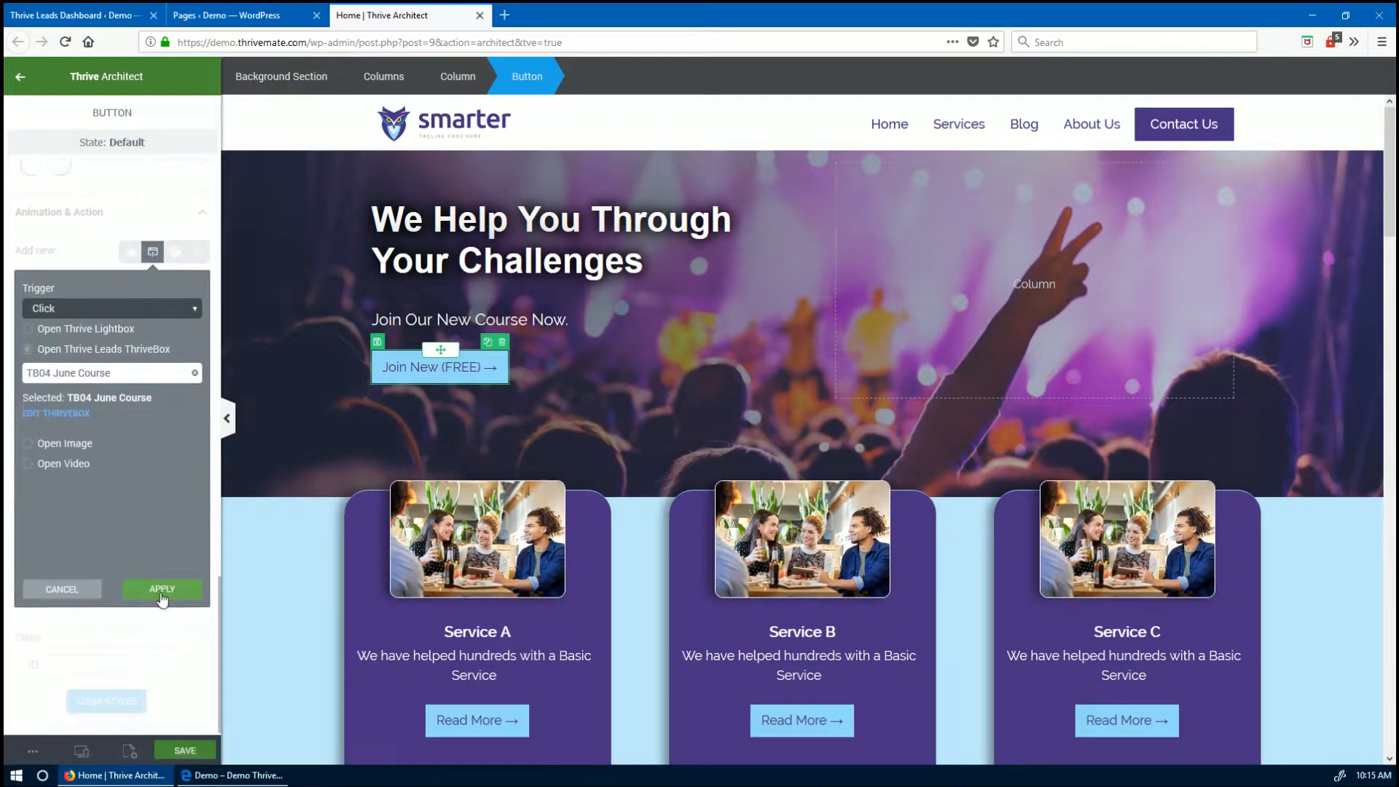
click(162, 589)
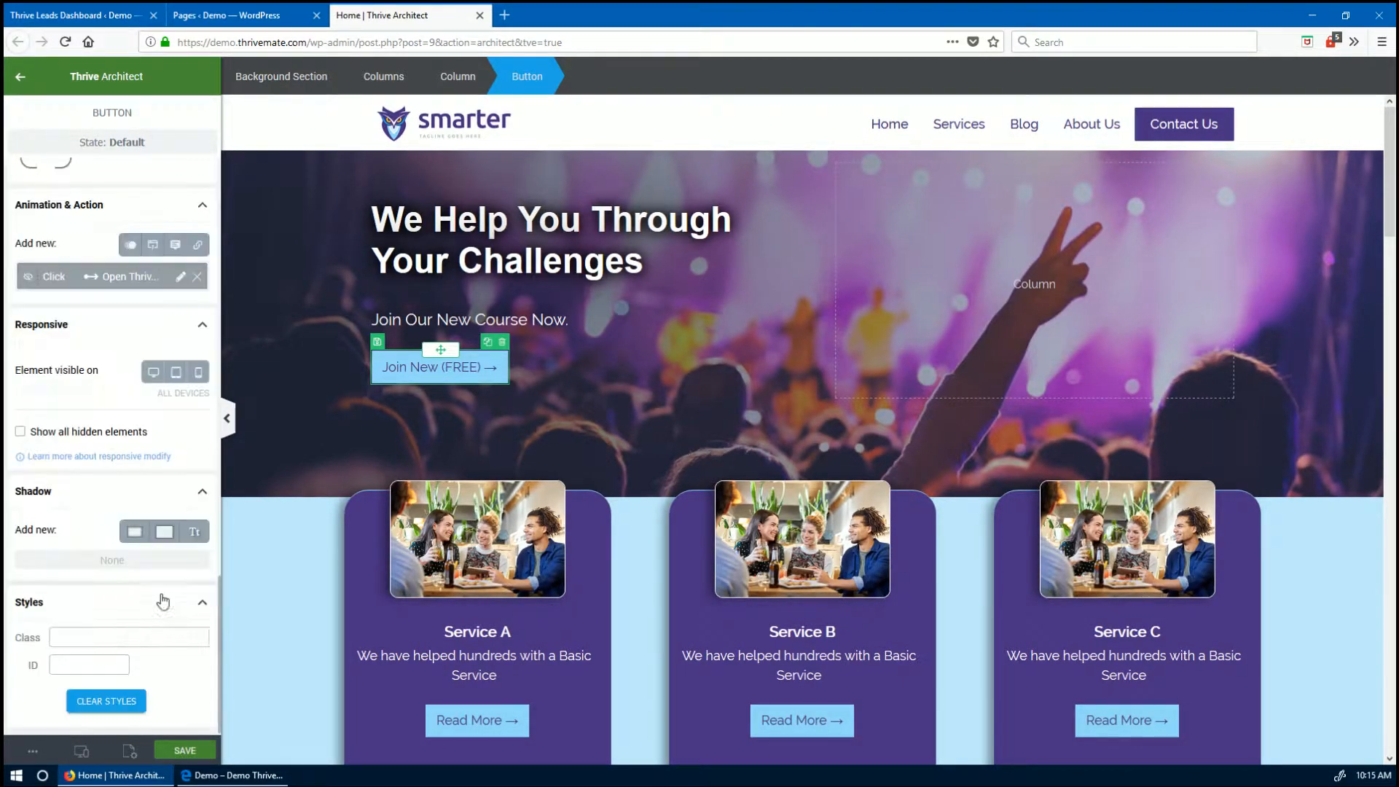
- Save the page, reload the live home page, and confirm Join New (FREE) opens the June Course popup
click(207, 755)
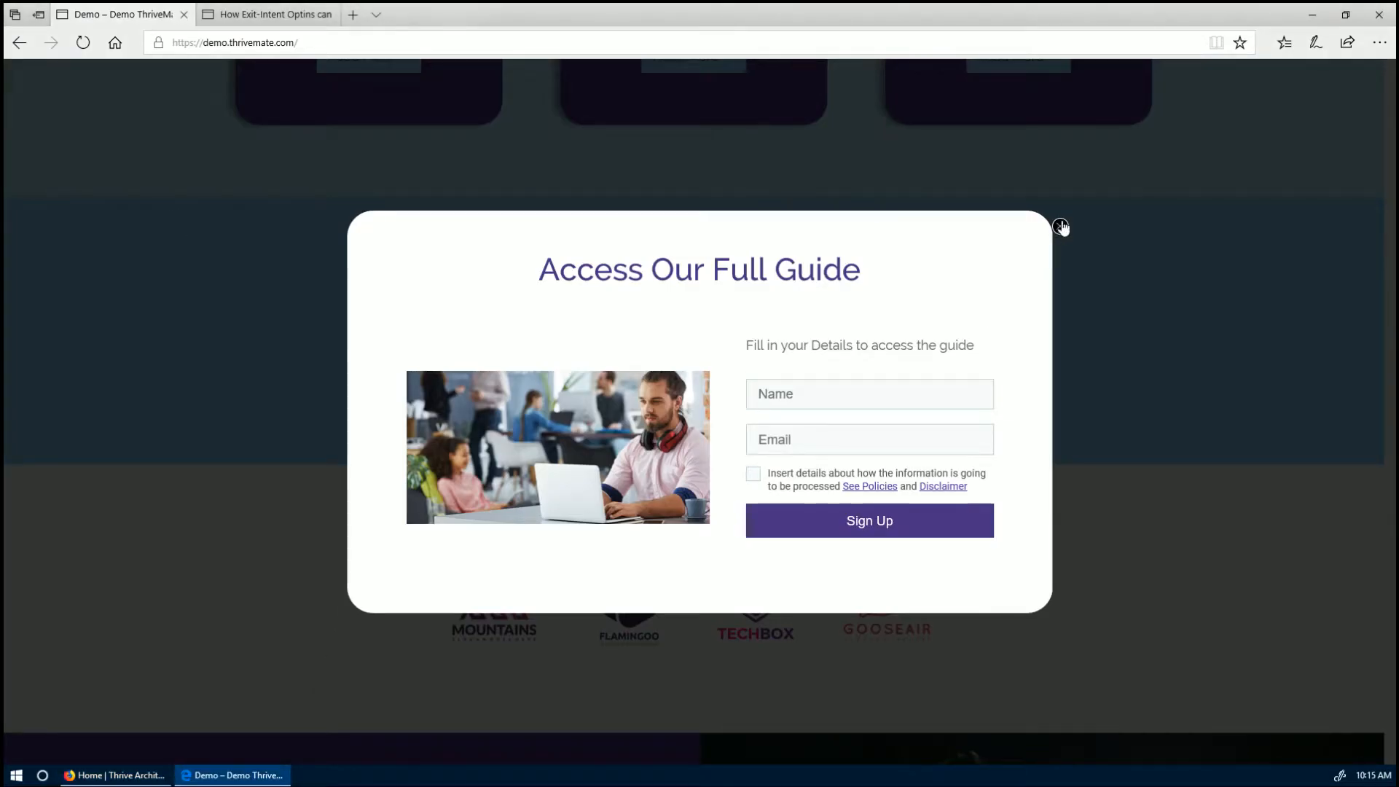
click(1061, 226)
scroll(755, 457, up, 5)
scroll(758, 470, up, 3)
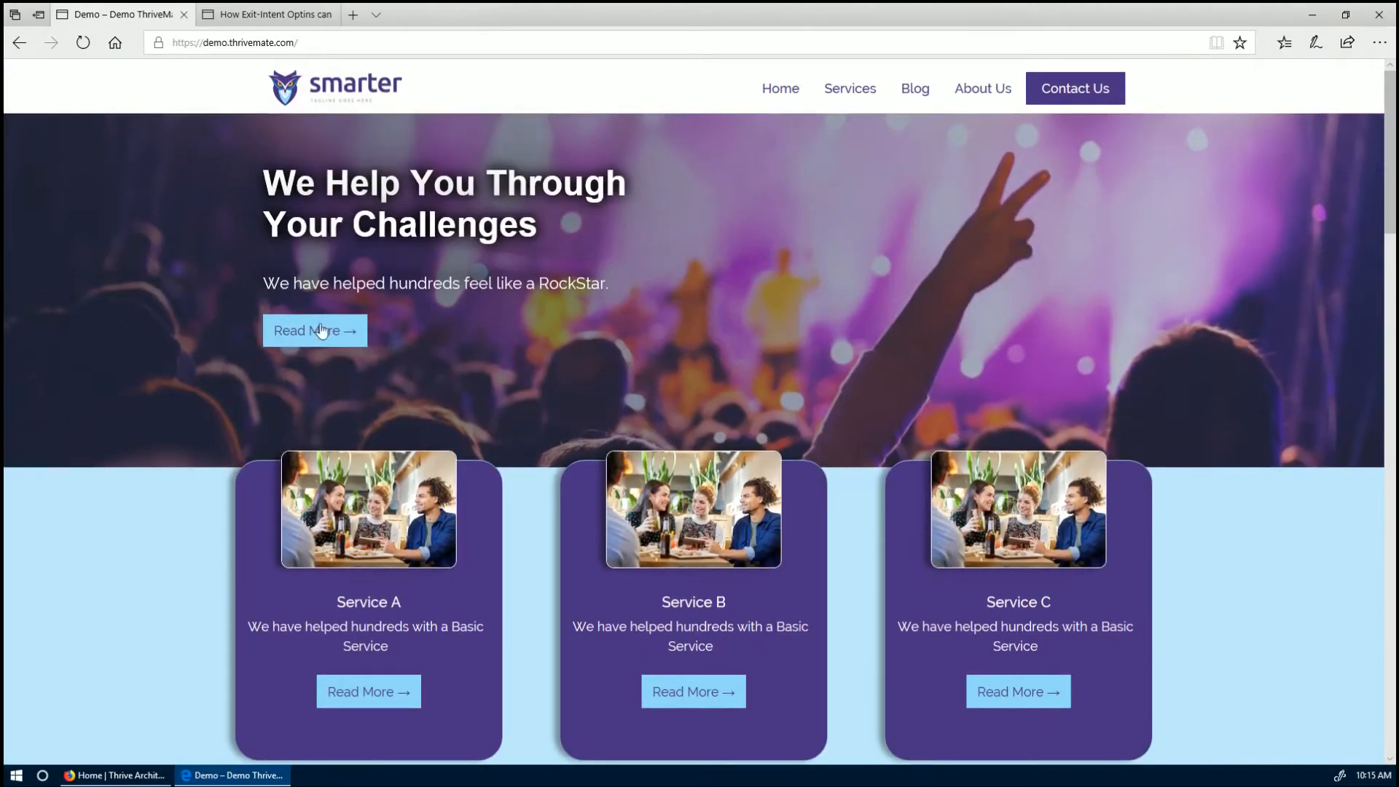
key(F5)
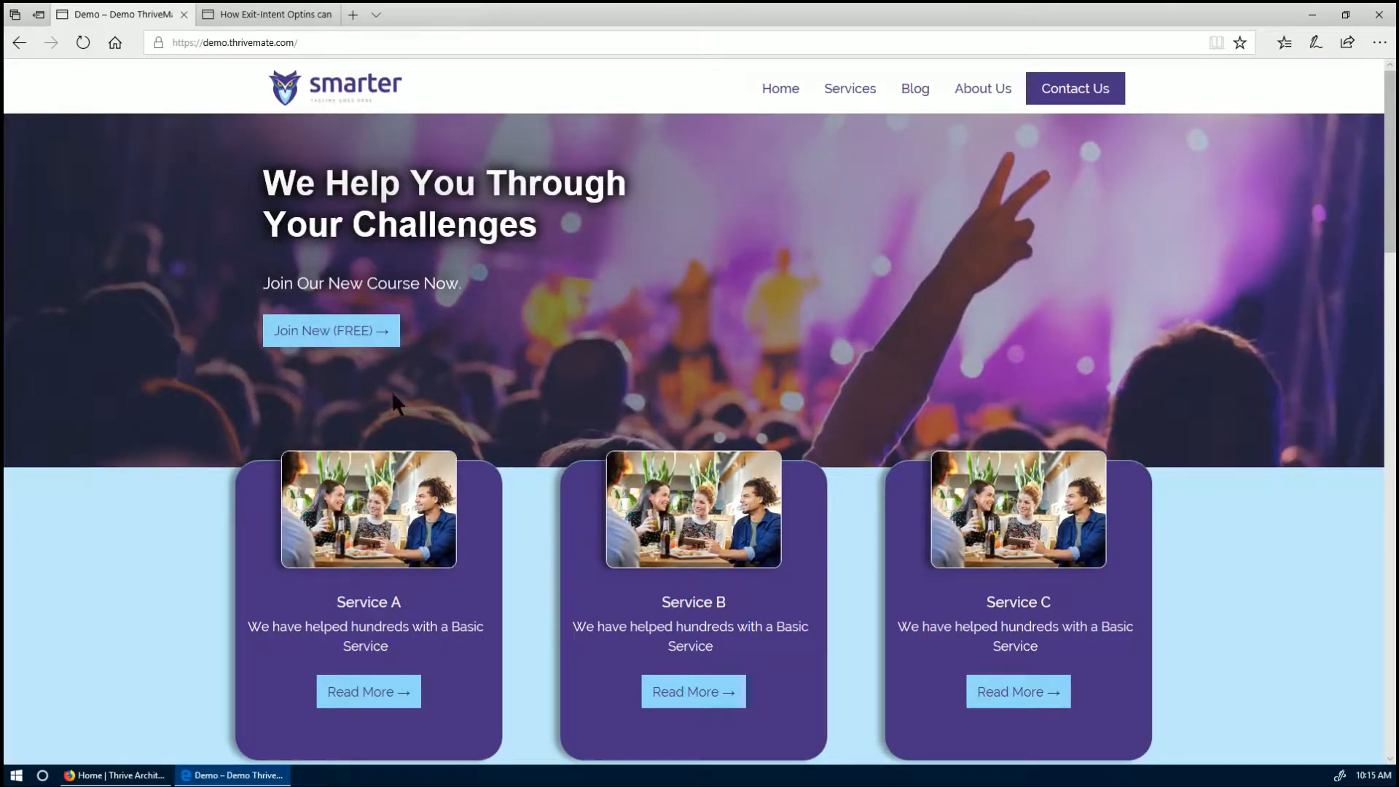
click(338, 334)
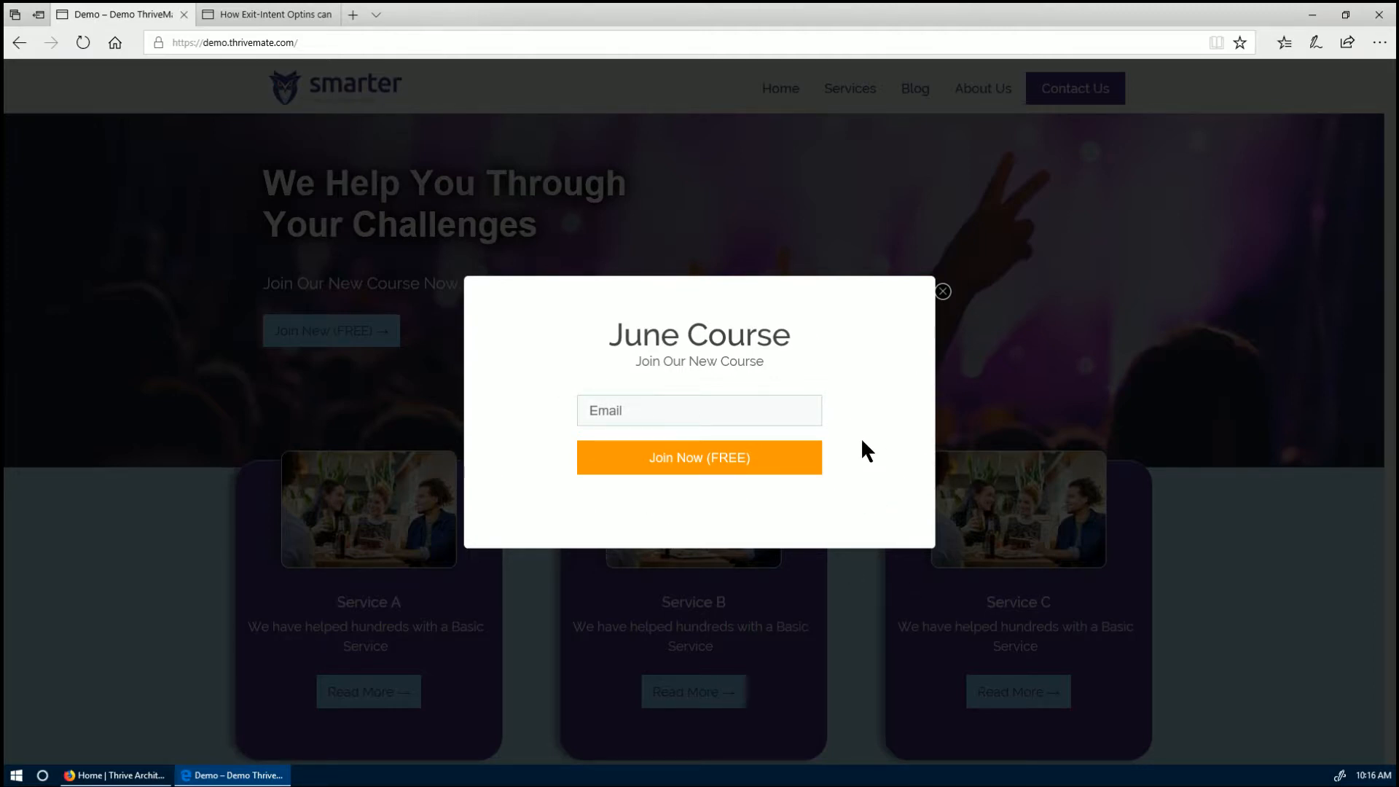
click(943, 292)
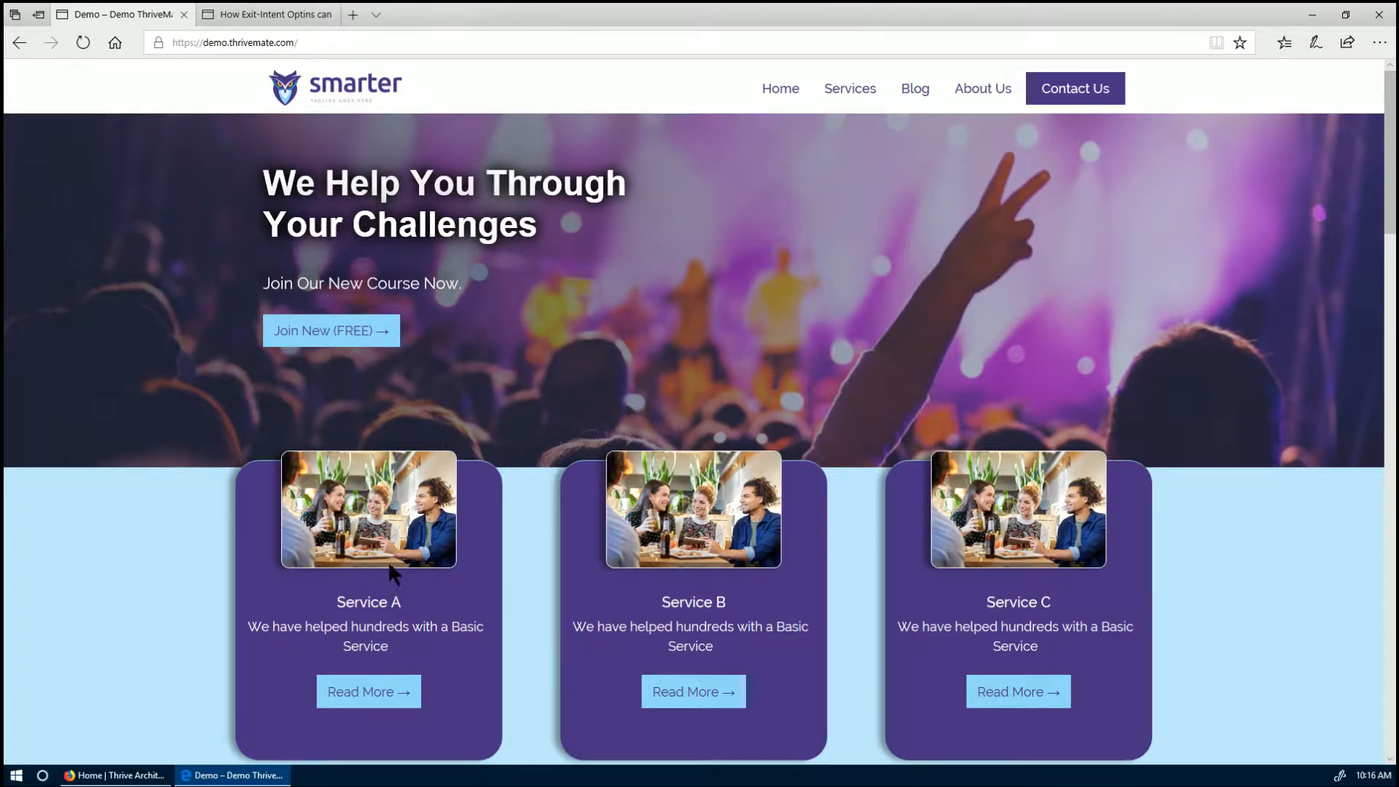
- Reopen the June Course popup on the live site, then return to the Home page editor
click(148, 771)
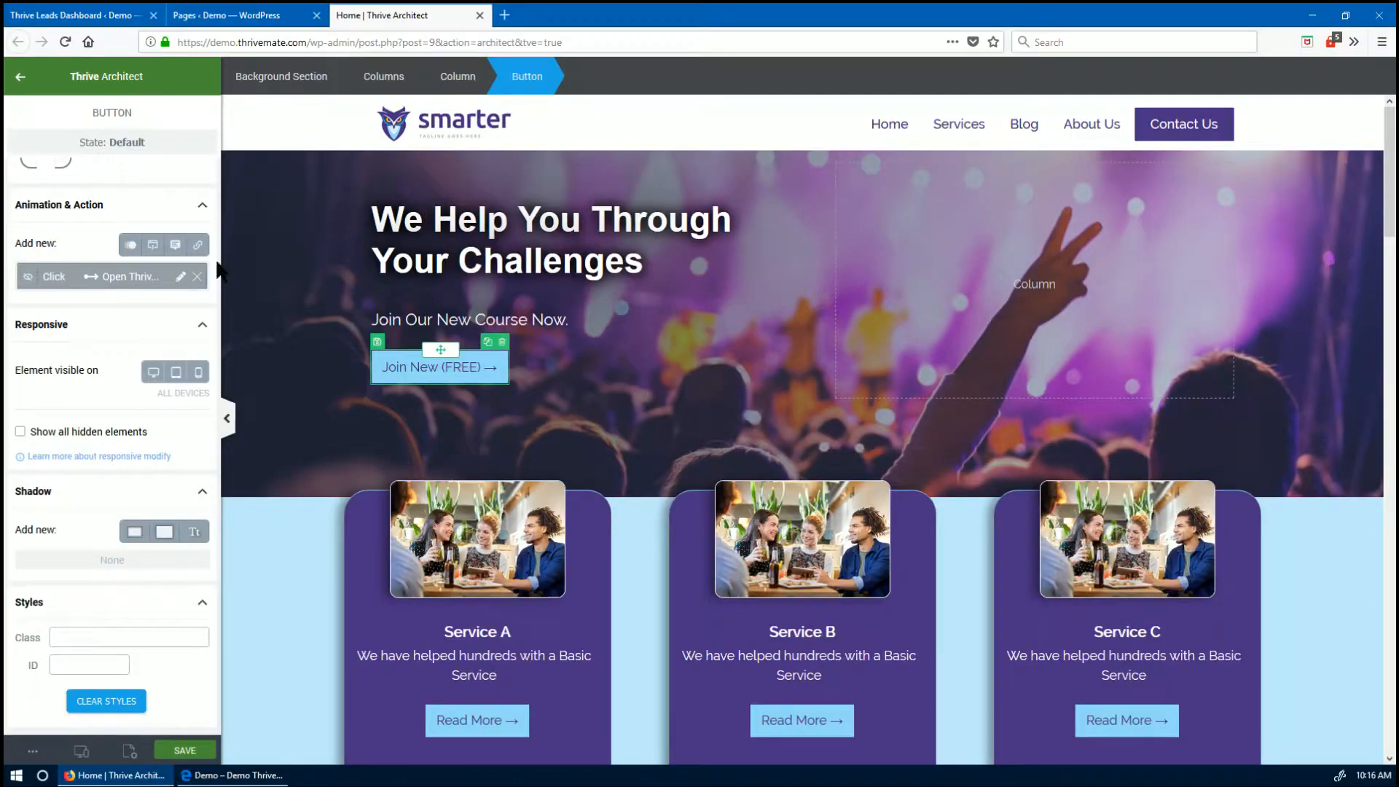
click(117, 15)
scroll(346, 530, down, 1)
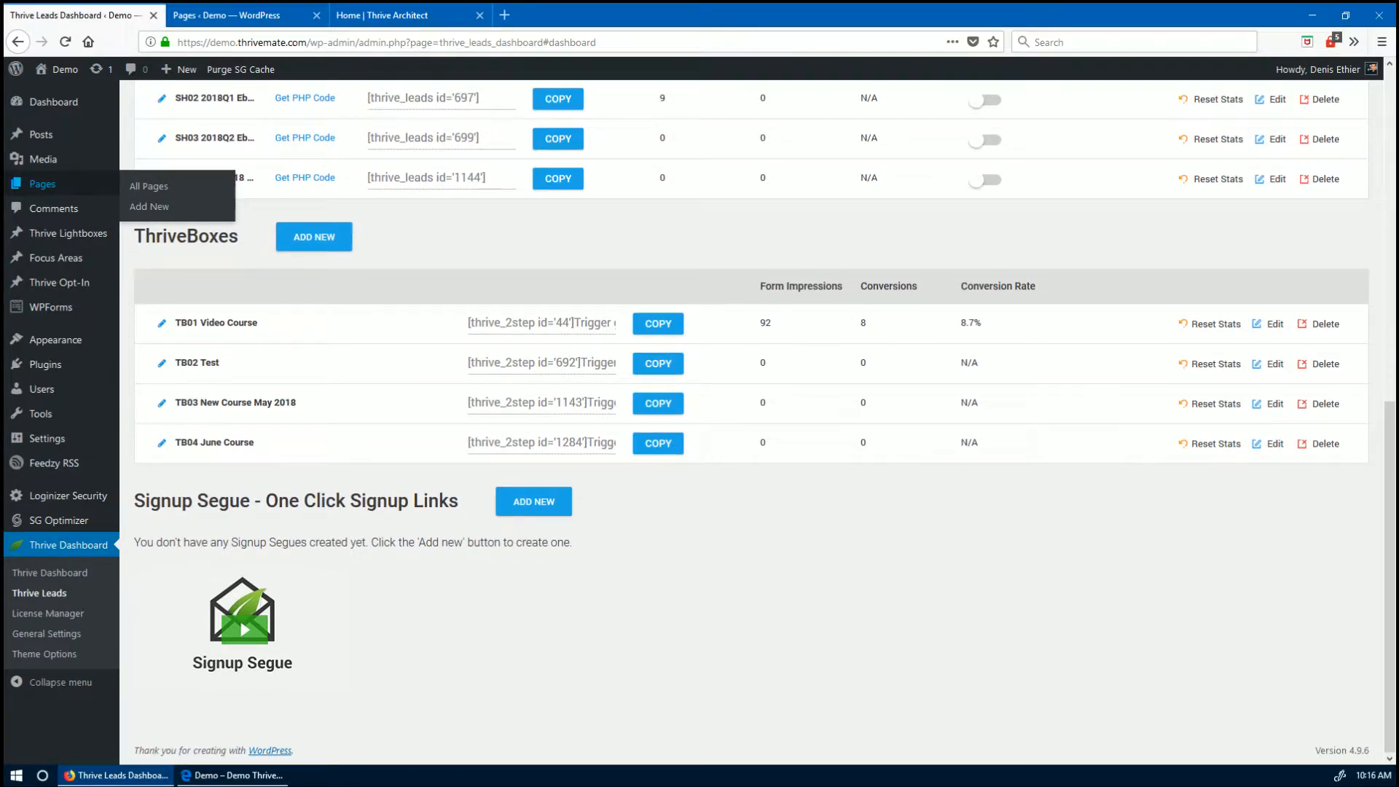
click(231, 775)
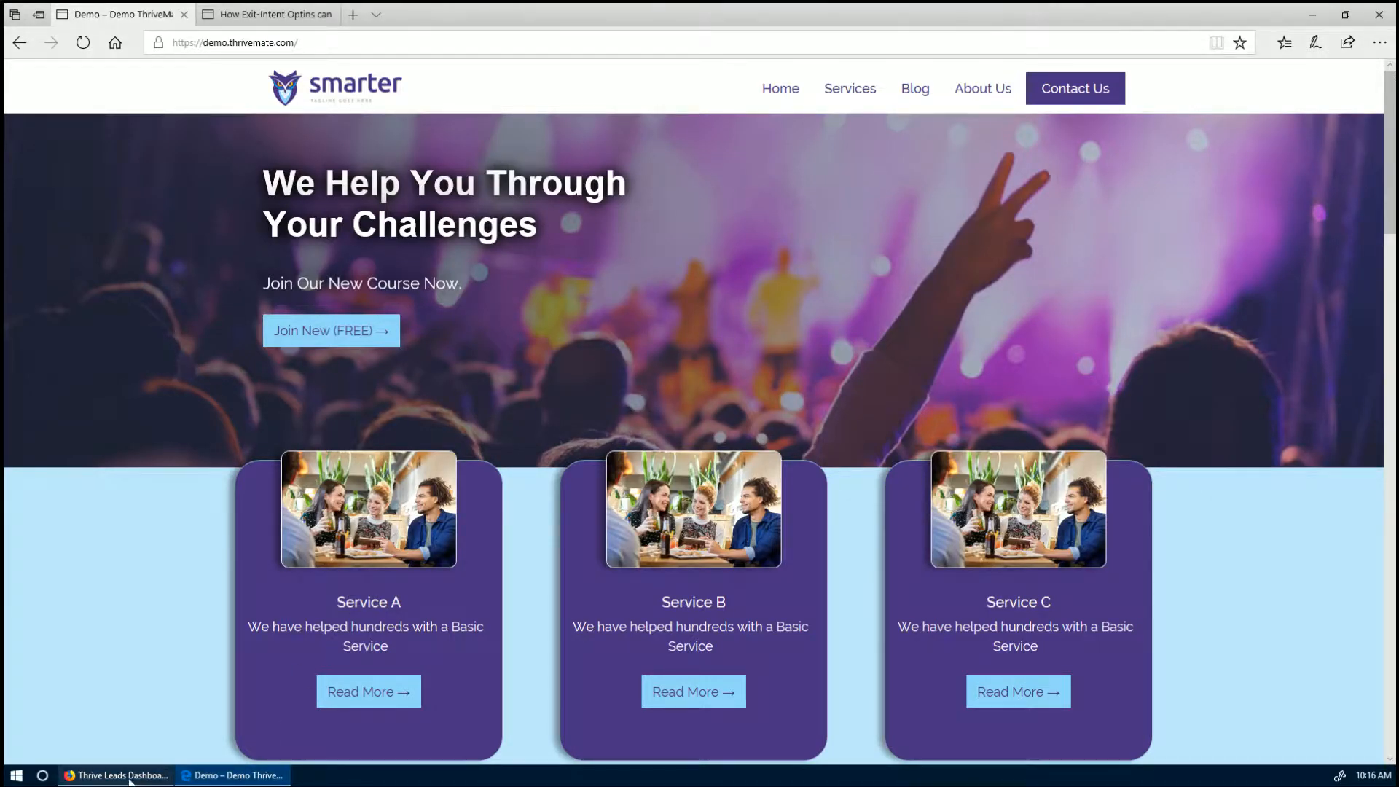
click(154, 778)
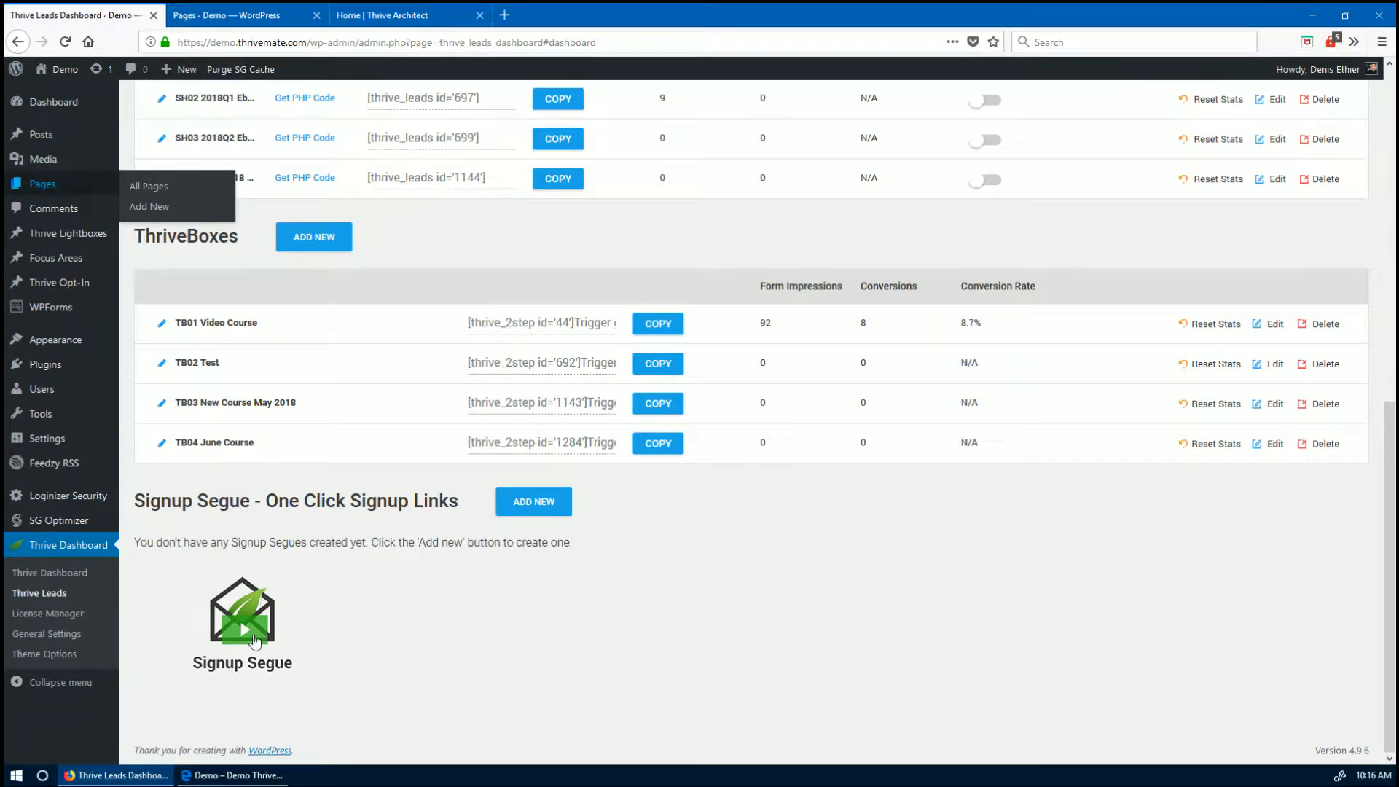
click(231, 777)
click(345, 337)
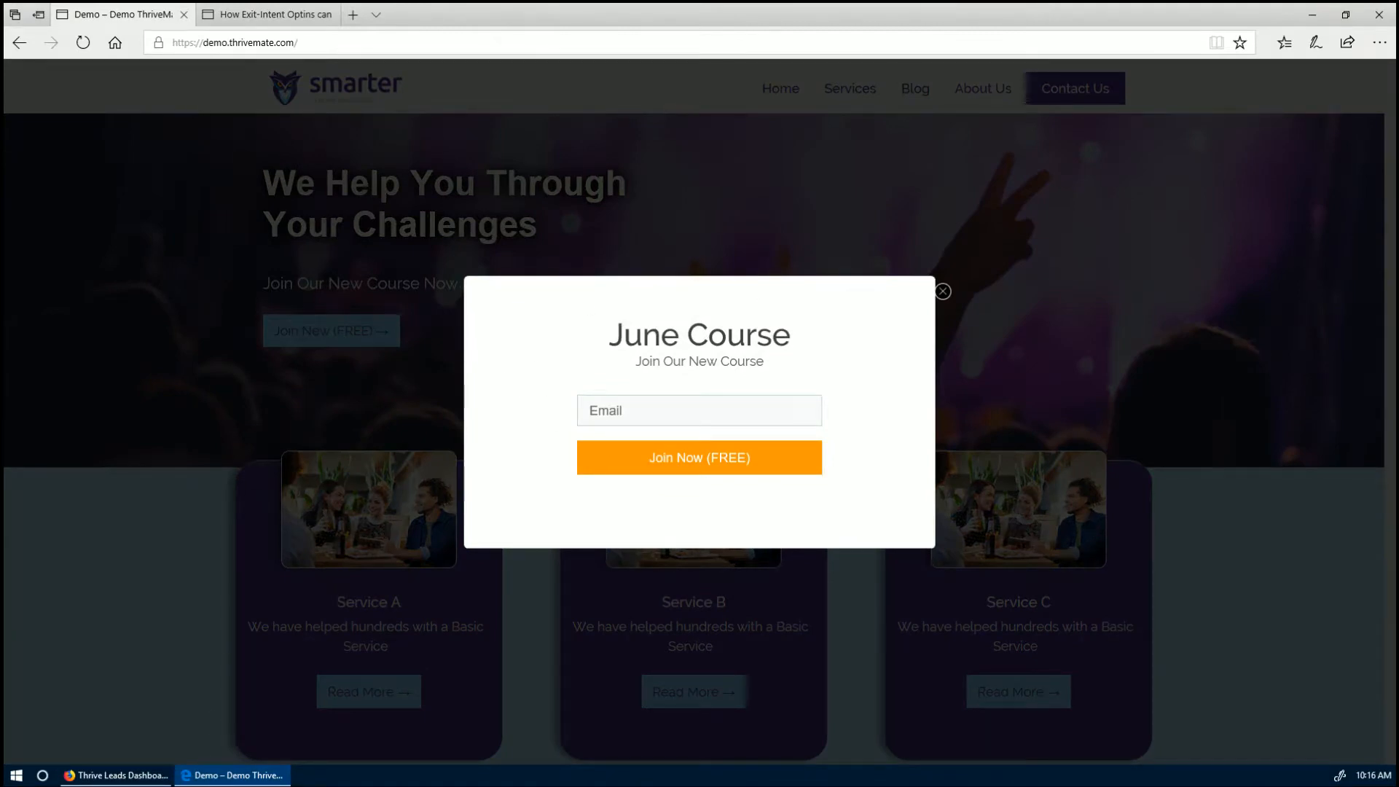
click(116, 775)
scroll(443, 549, up, 4)
click(403, 17)
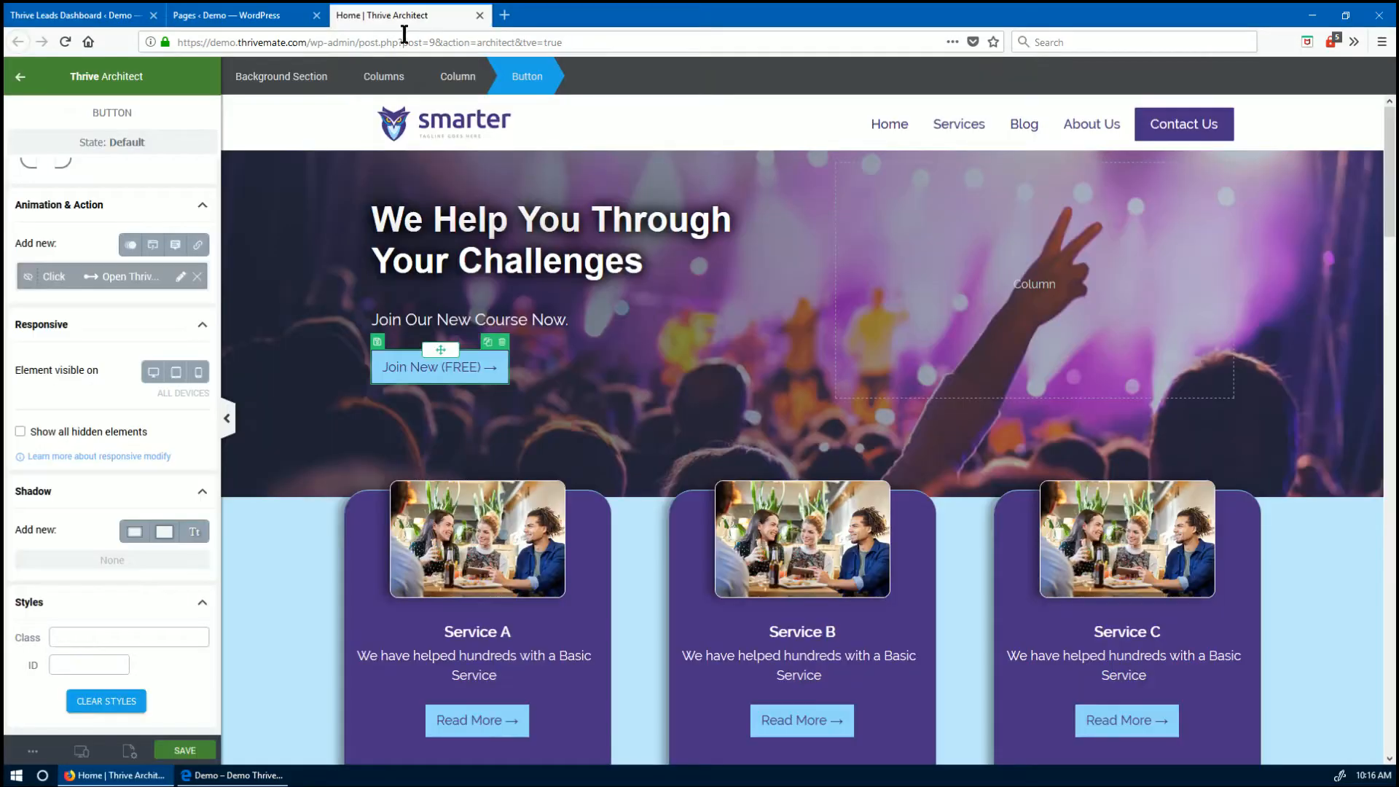
- Link the words 'New Course Now' to the TB04 June Course ThriveBox
click(511, 320)
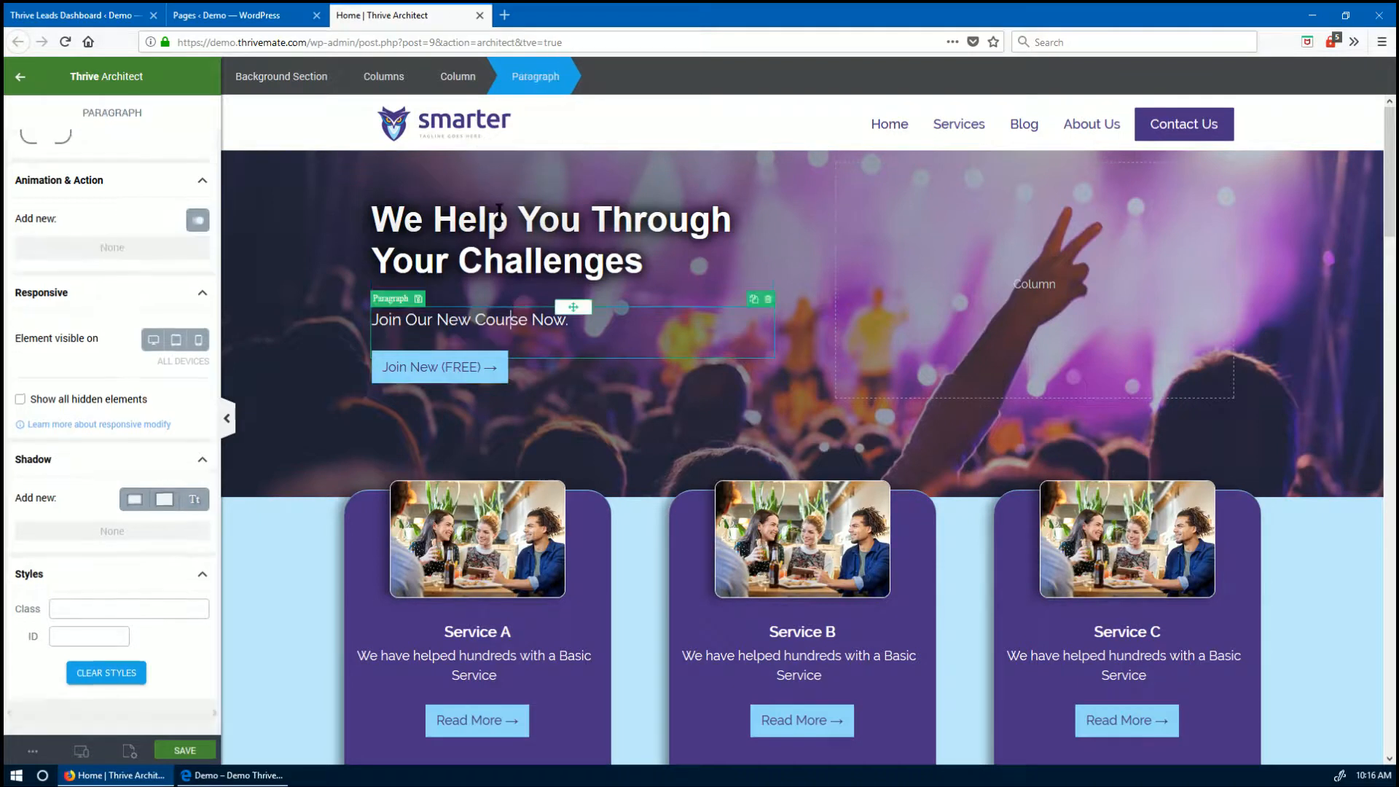
drag(441, 322, 561, 321)
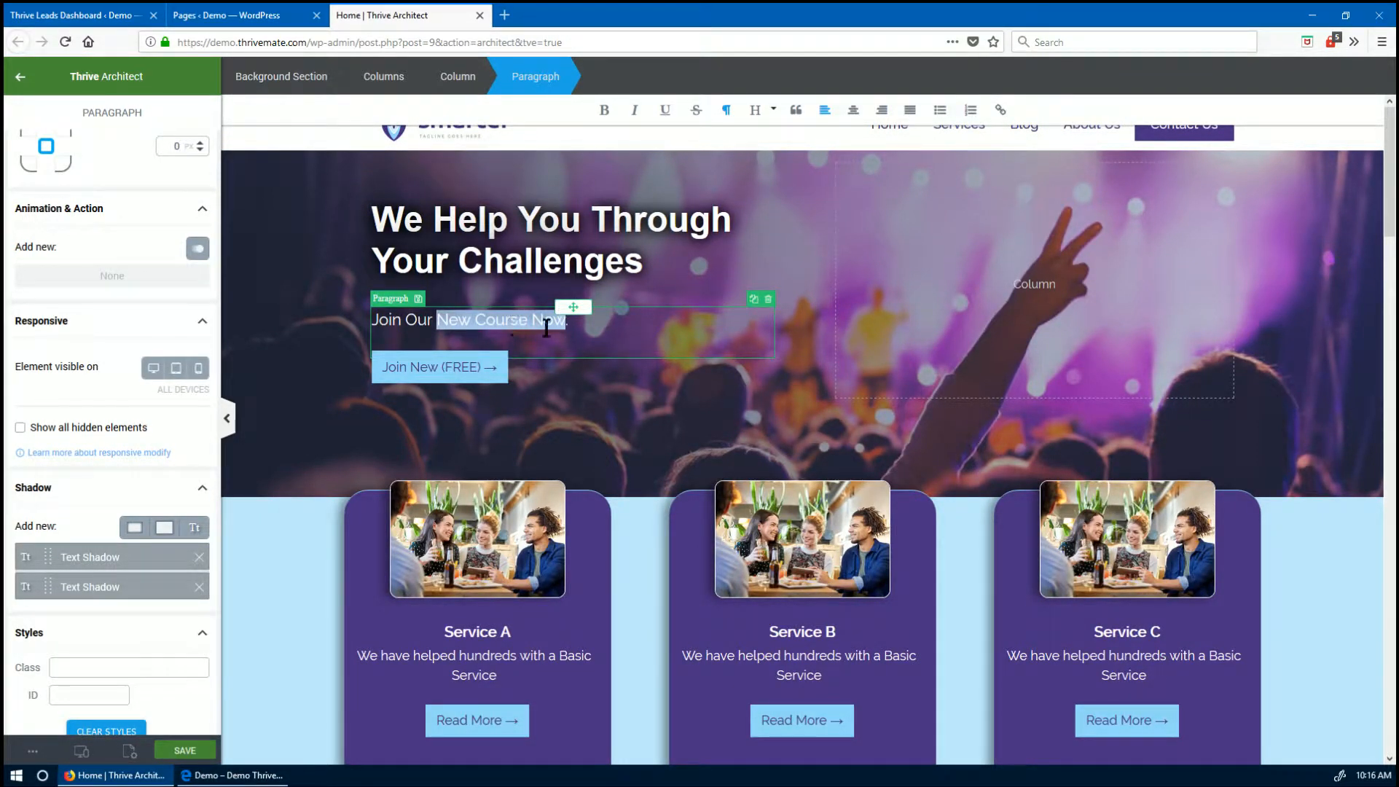
click(999, 110)
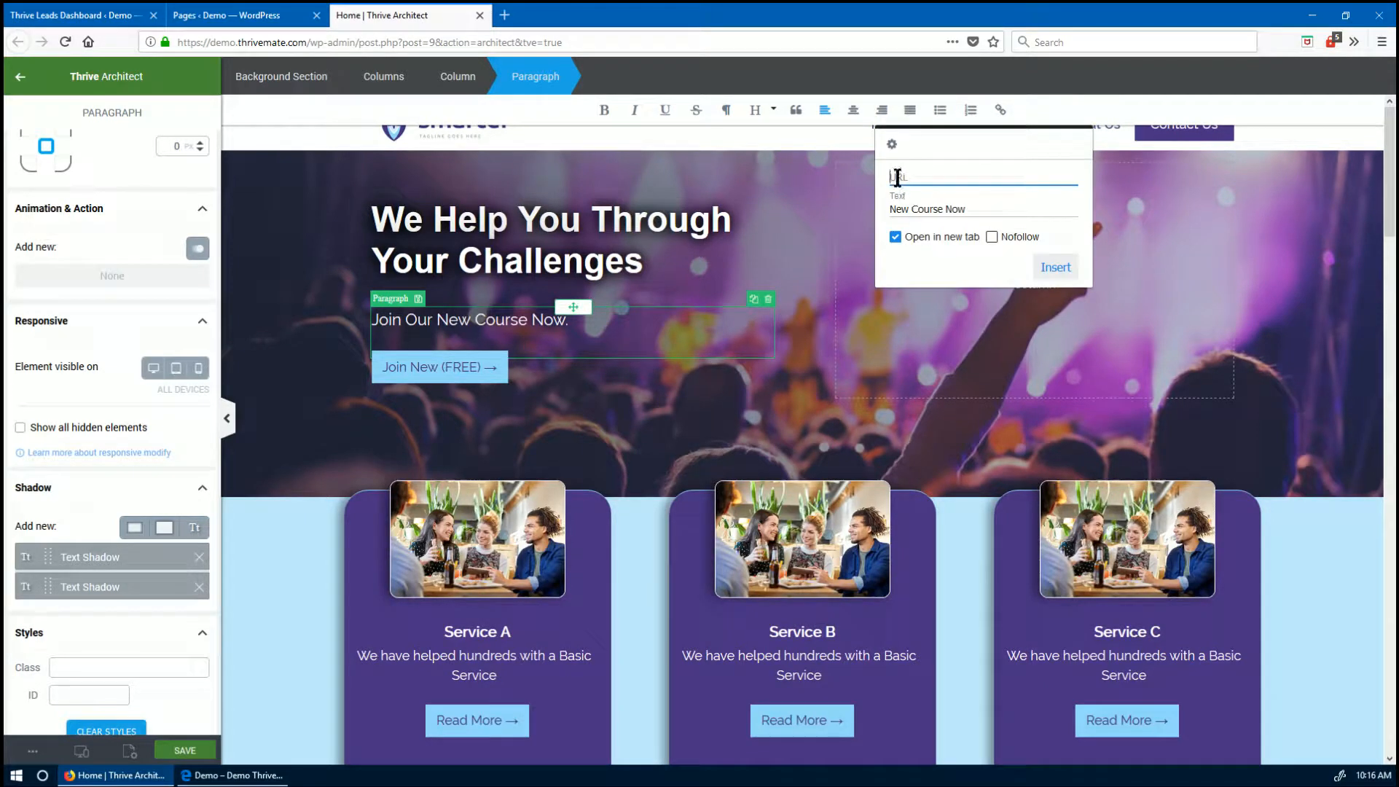
text(tb04)
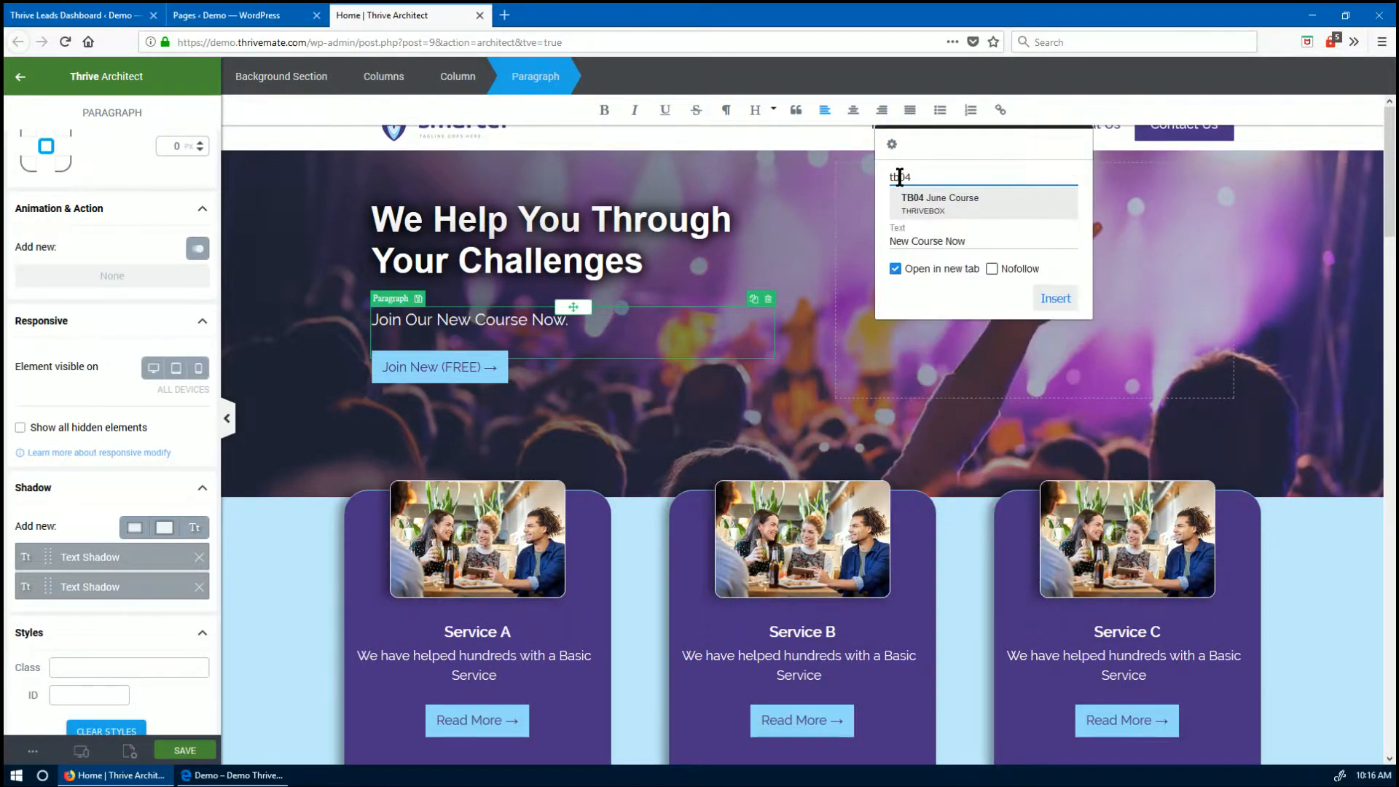
click(933, 206)
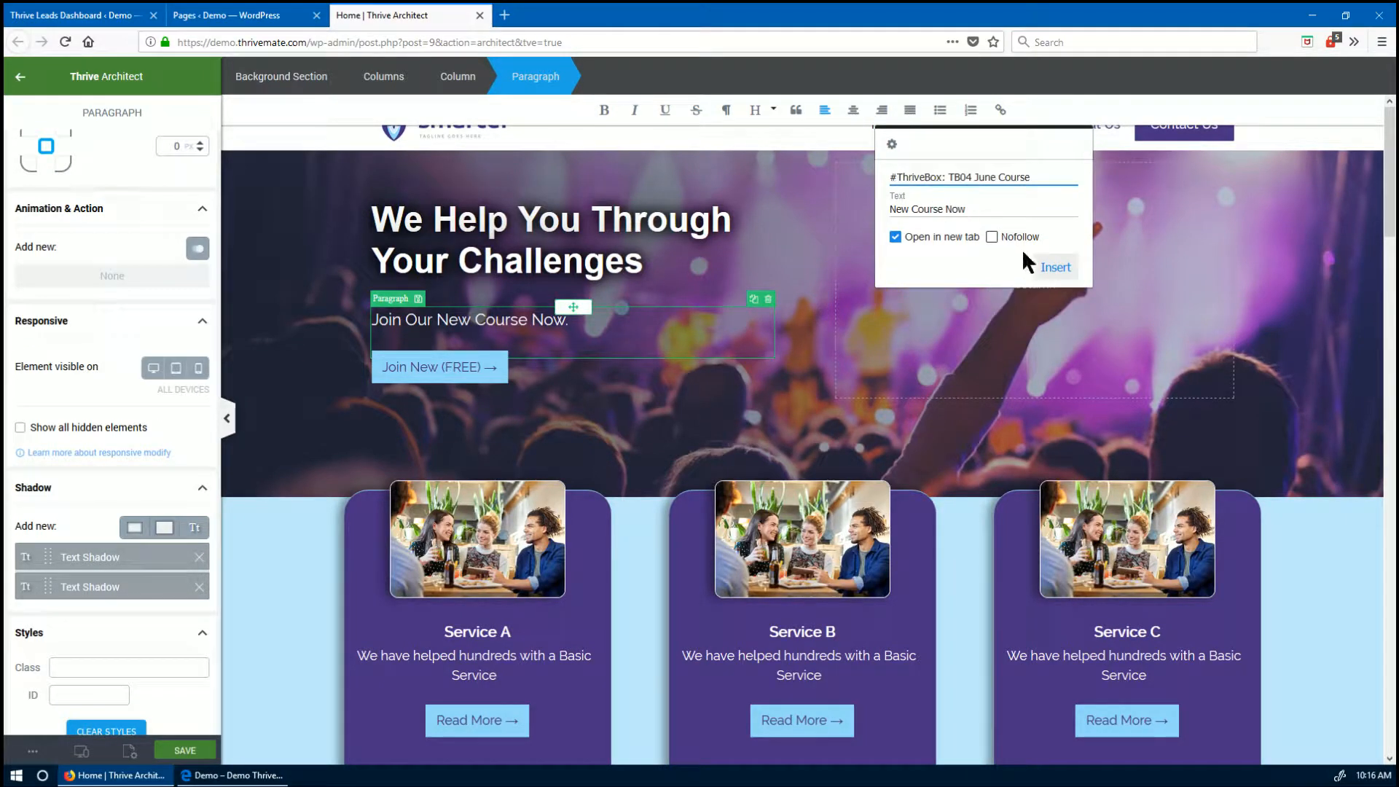
click(1054, 295)
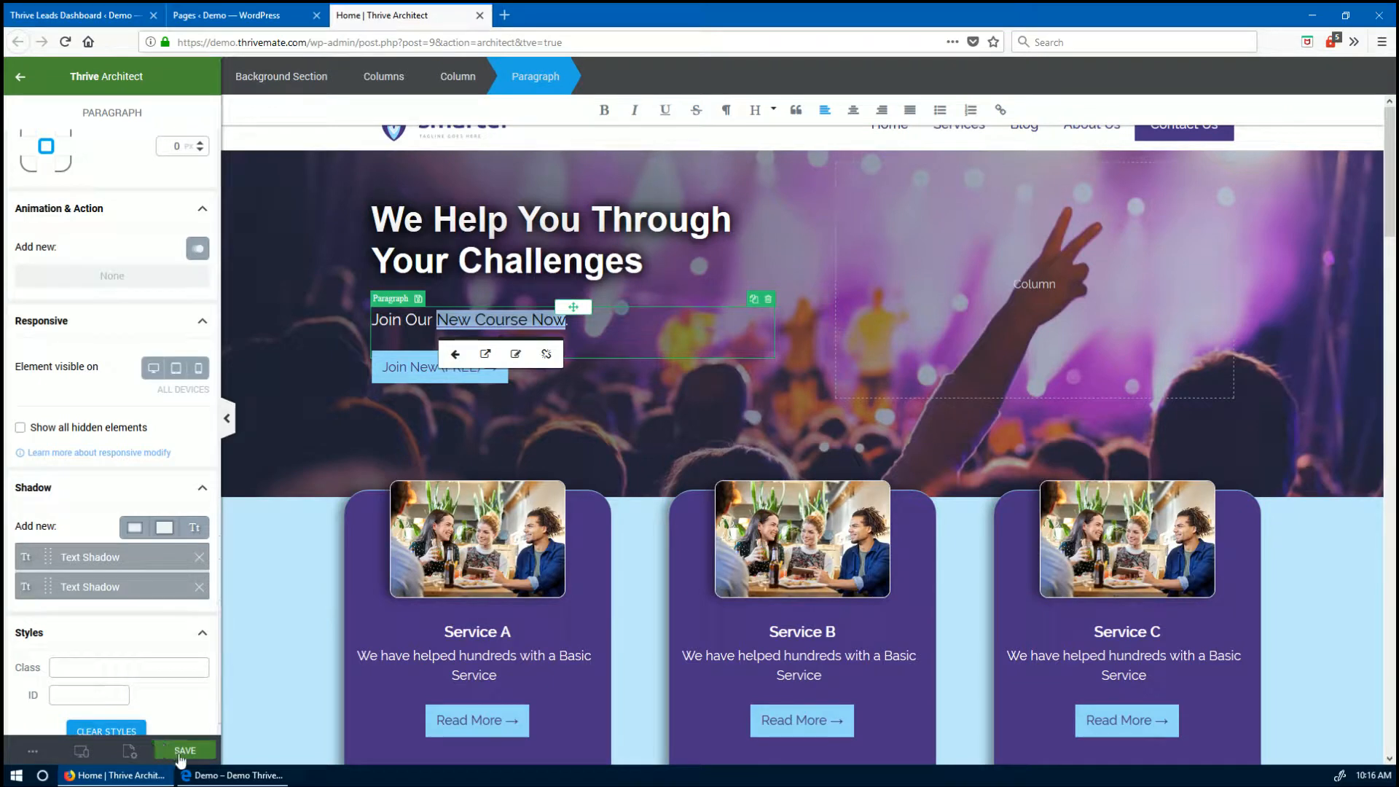
- Save the page and view the live site, closing the June Course popup
click(184, 750)
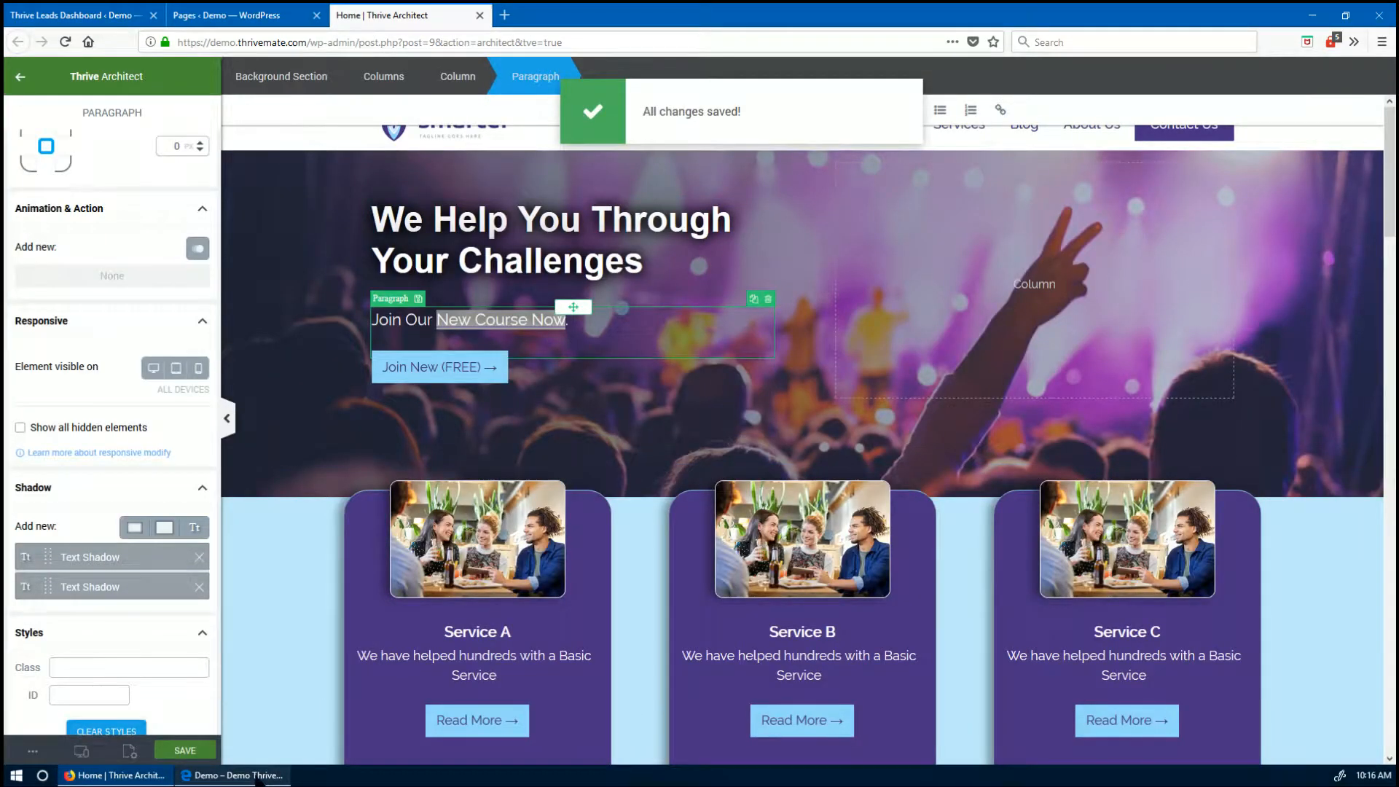
click(248, 776)
click(175, 420)
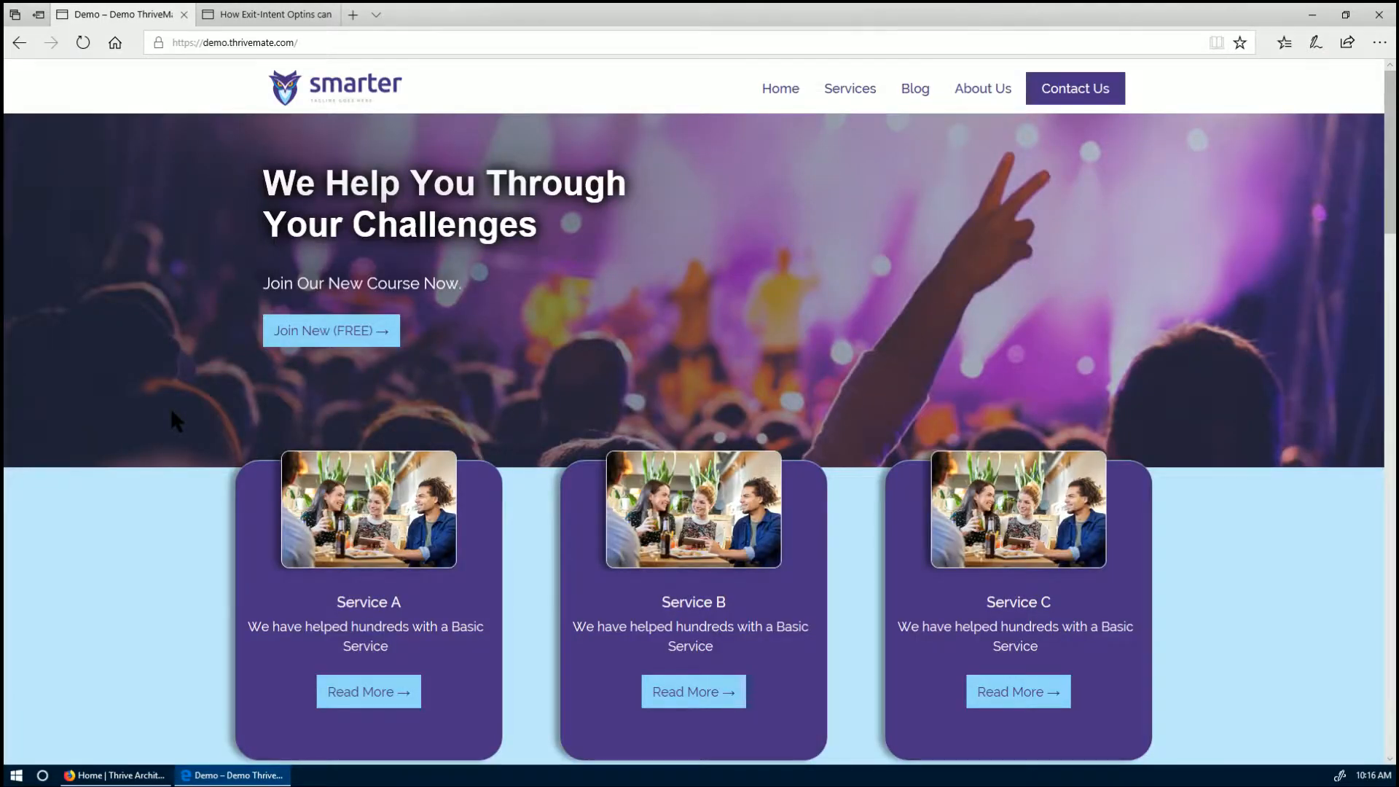
- Reload the live homepage, check that New Course Now opens the June Course signup popup, then return to the editor
key(F5)
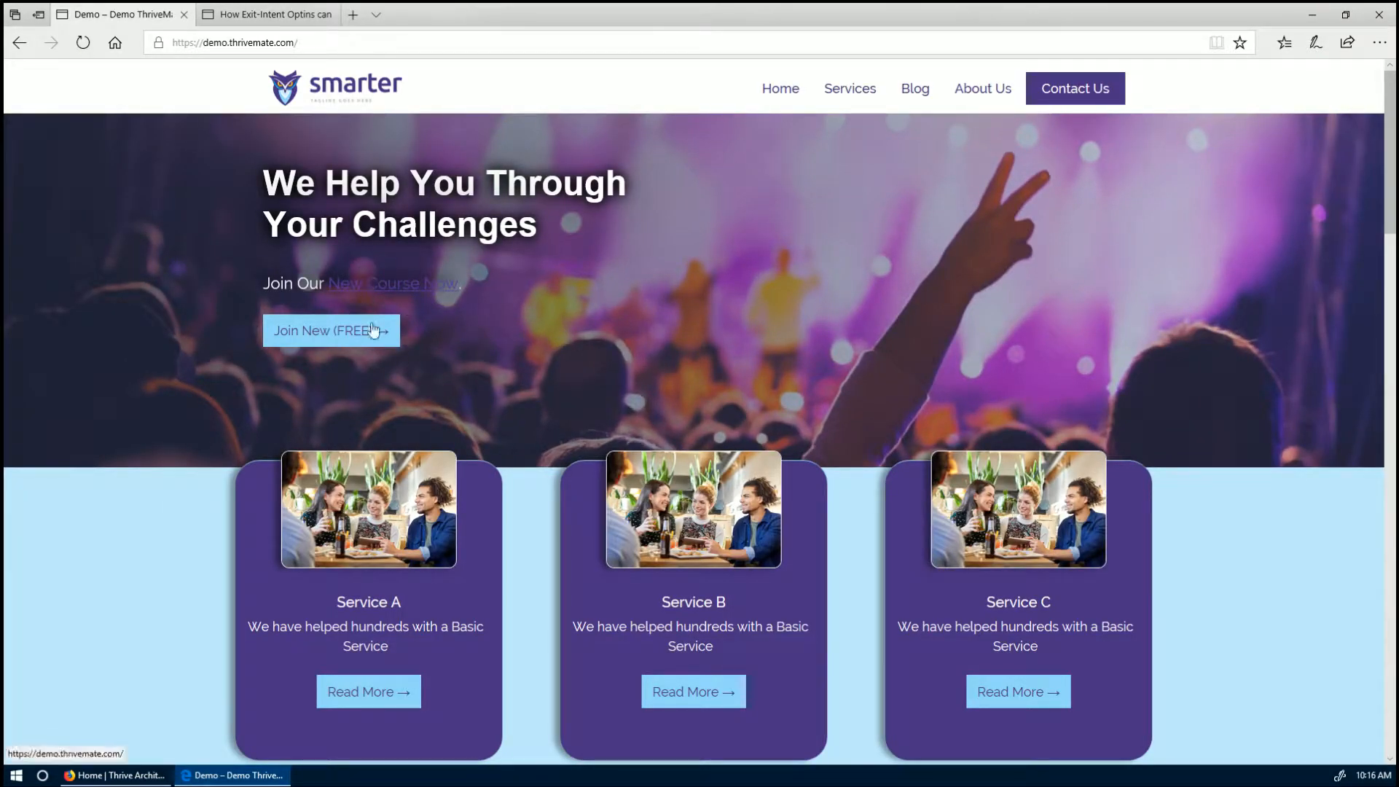
click(357, 288)
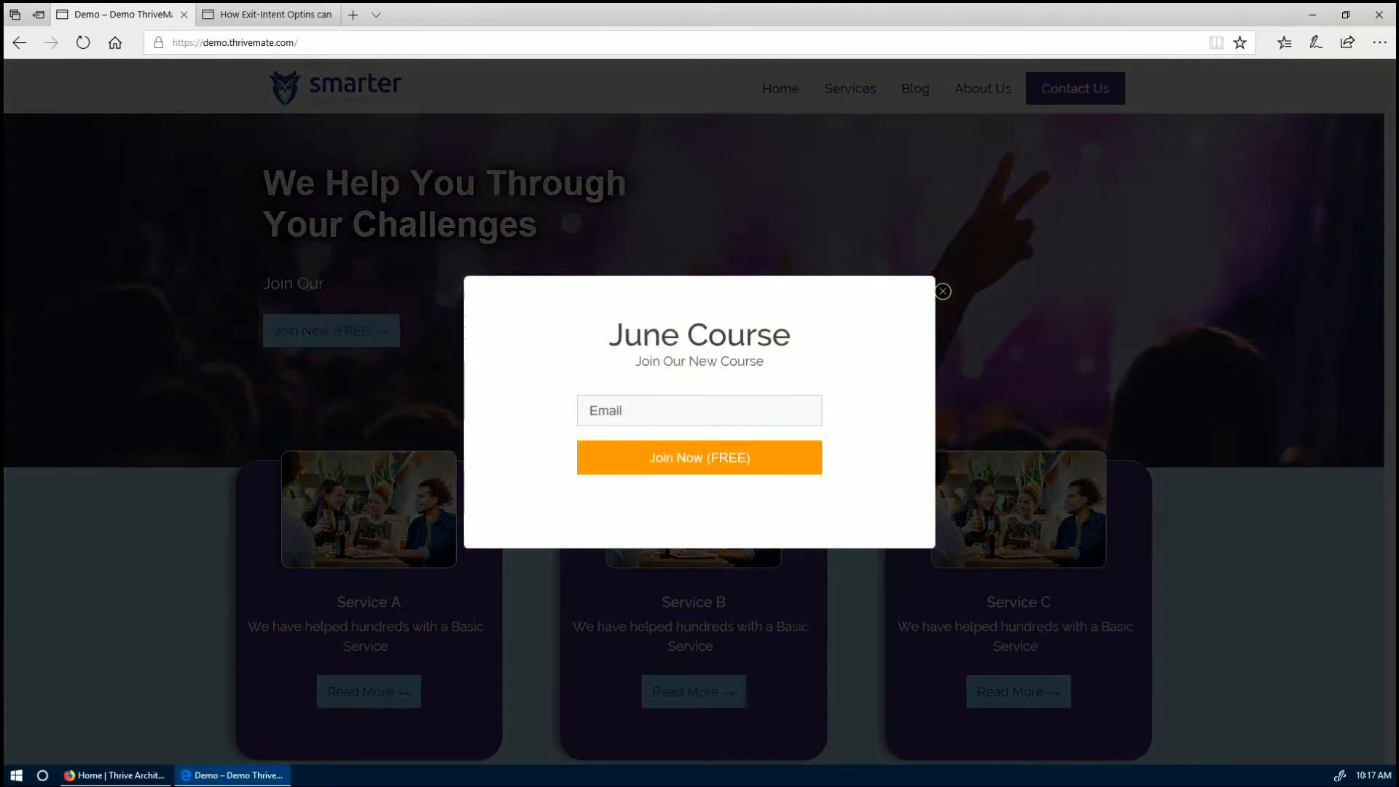
click(942, 292)
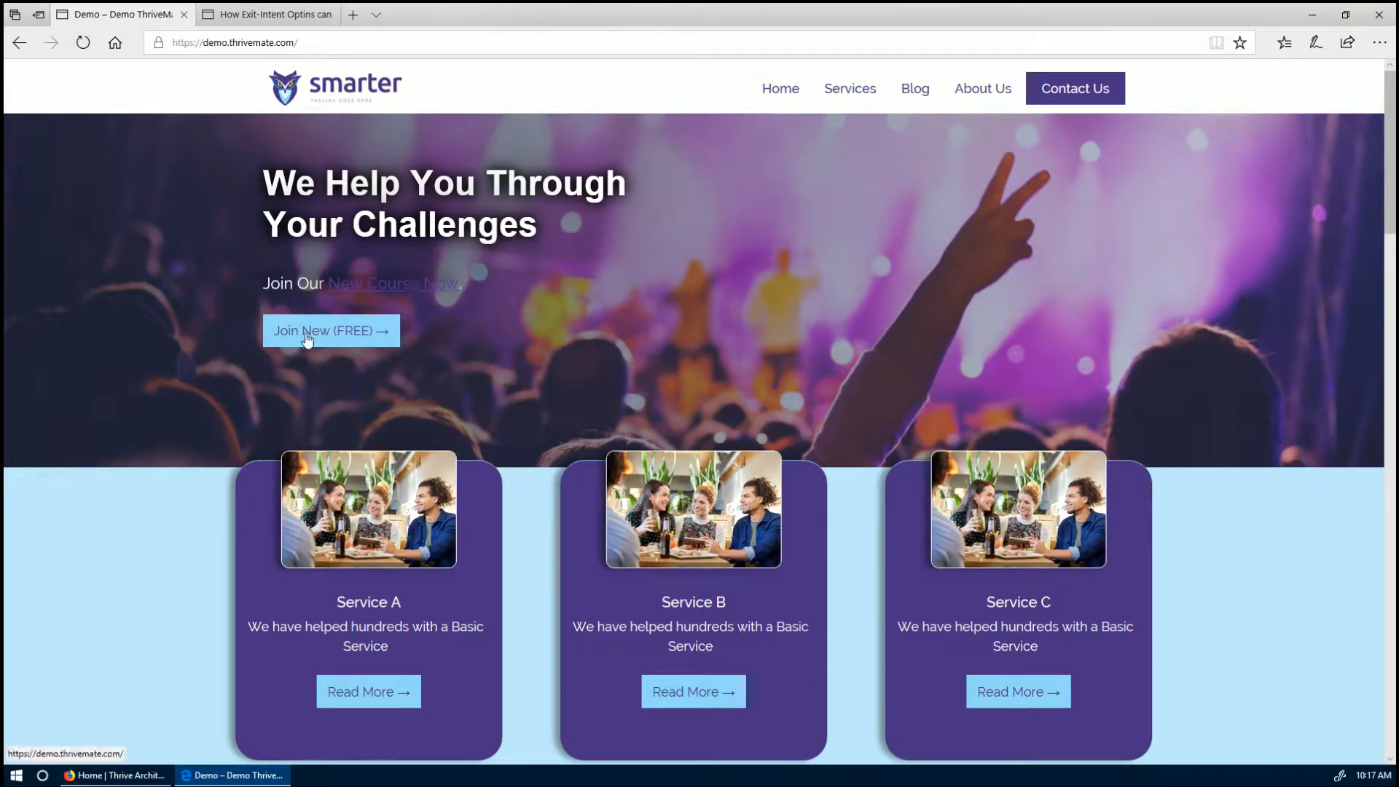
scroll(541, 470, down, 3)
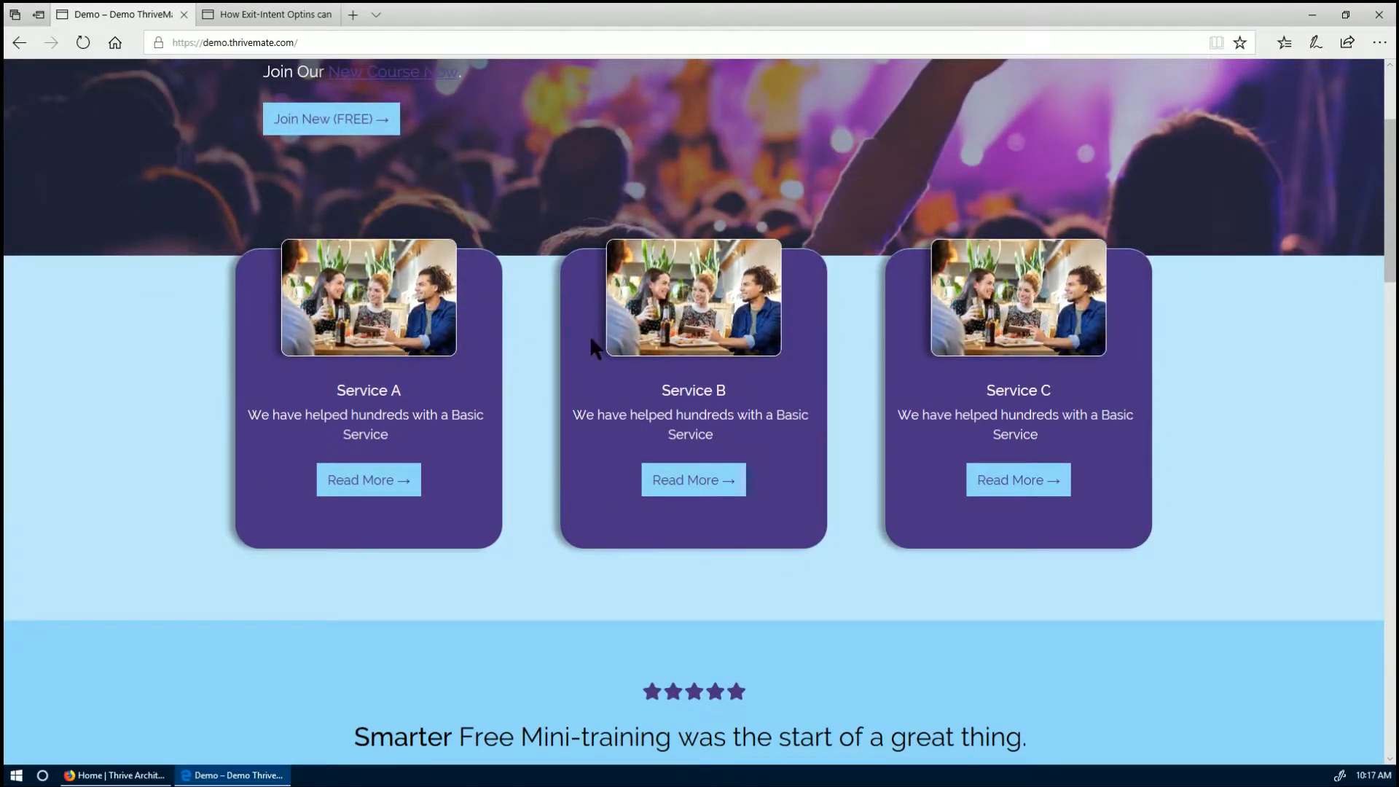
scroll(591, 339, down, 4)
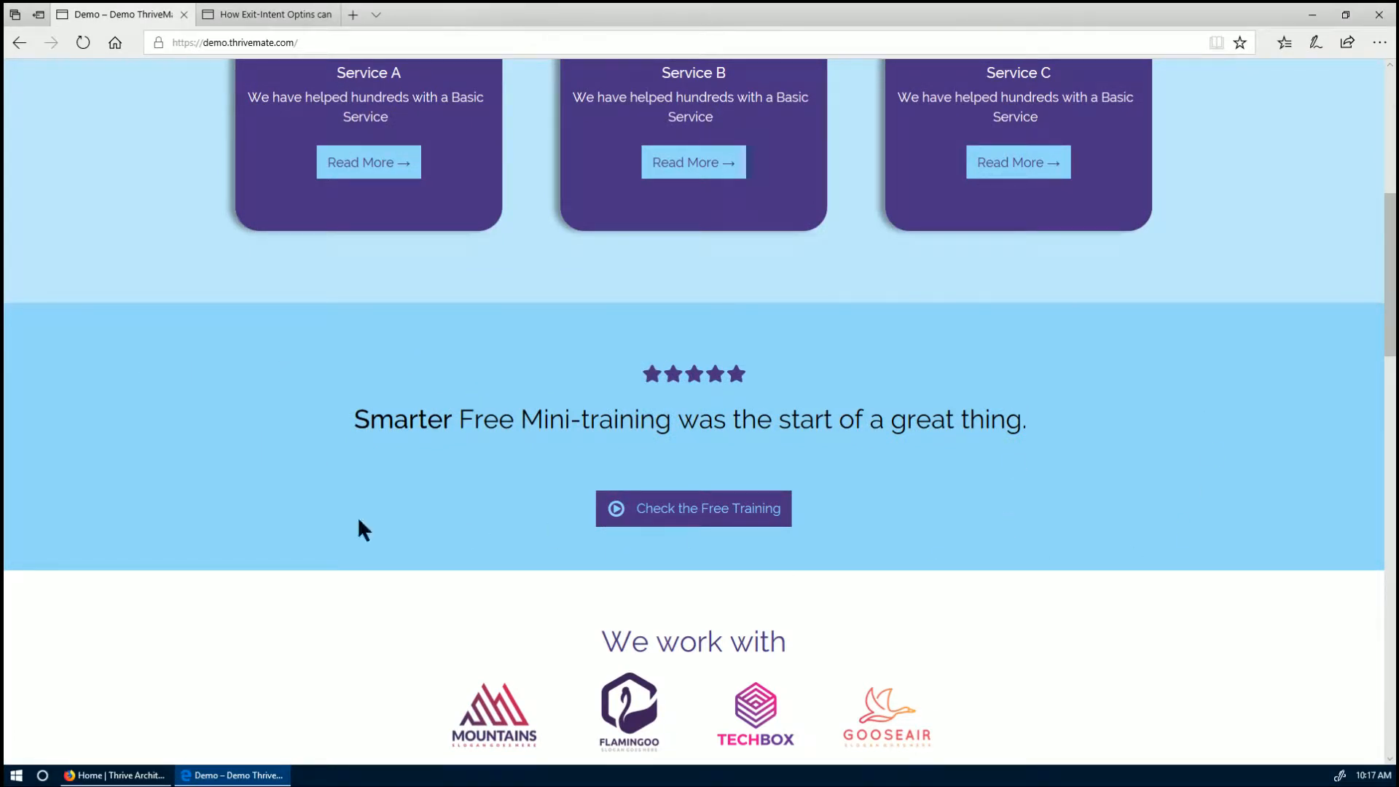
key(alt+Tab)
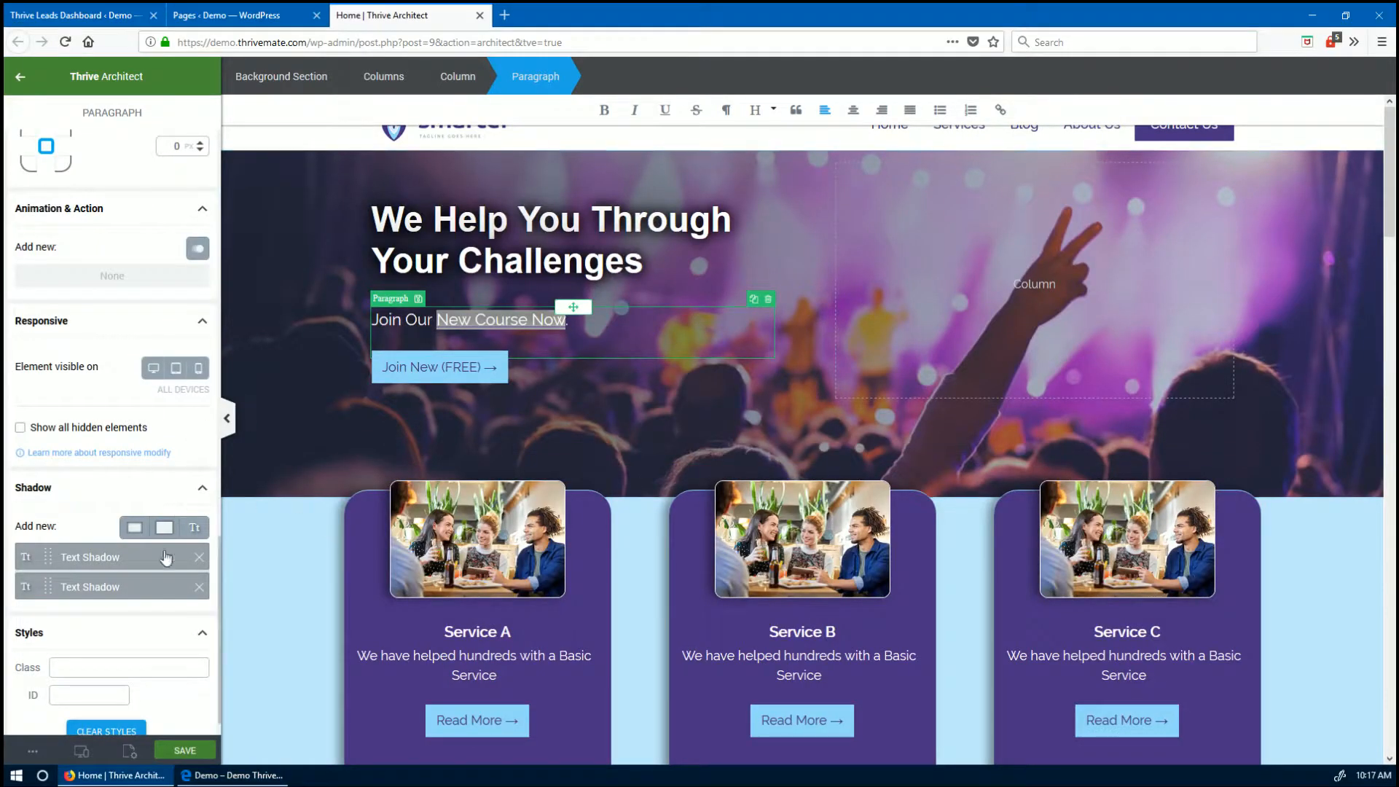
- Give the Service A image a click action that opens the TB04 June Course ThriveBox
scroll(159, 483, up, 3)
scroll(438, 525, down, 3)
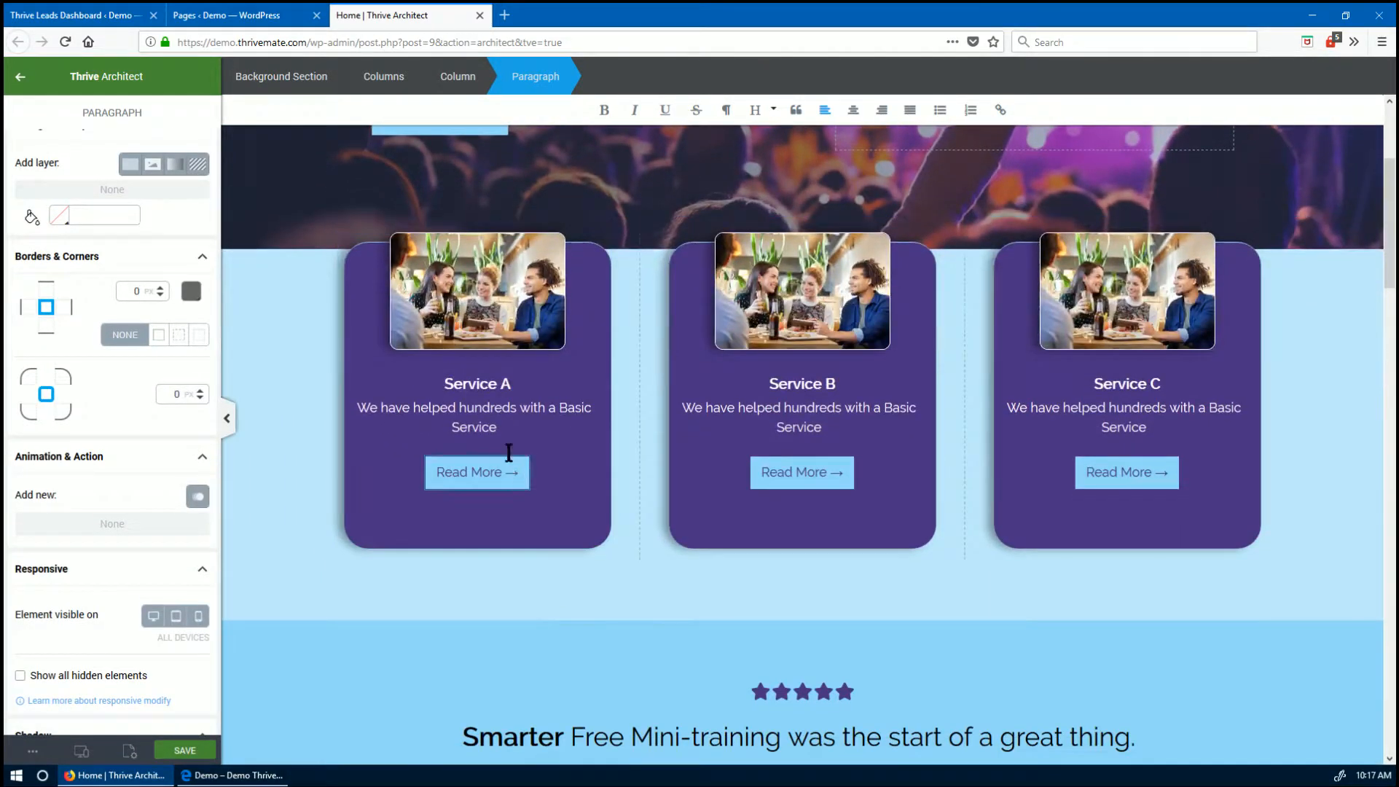
click(516, 286)
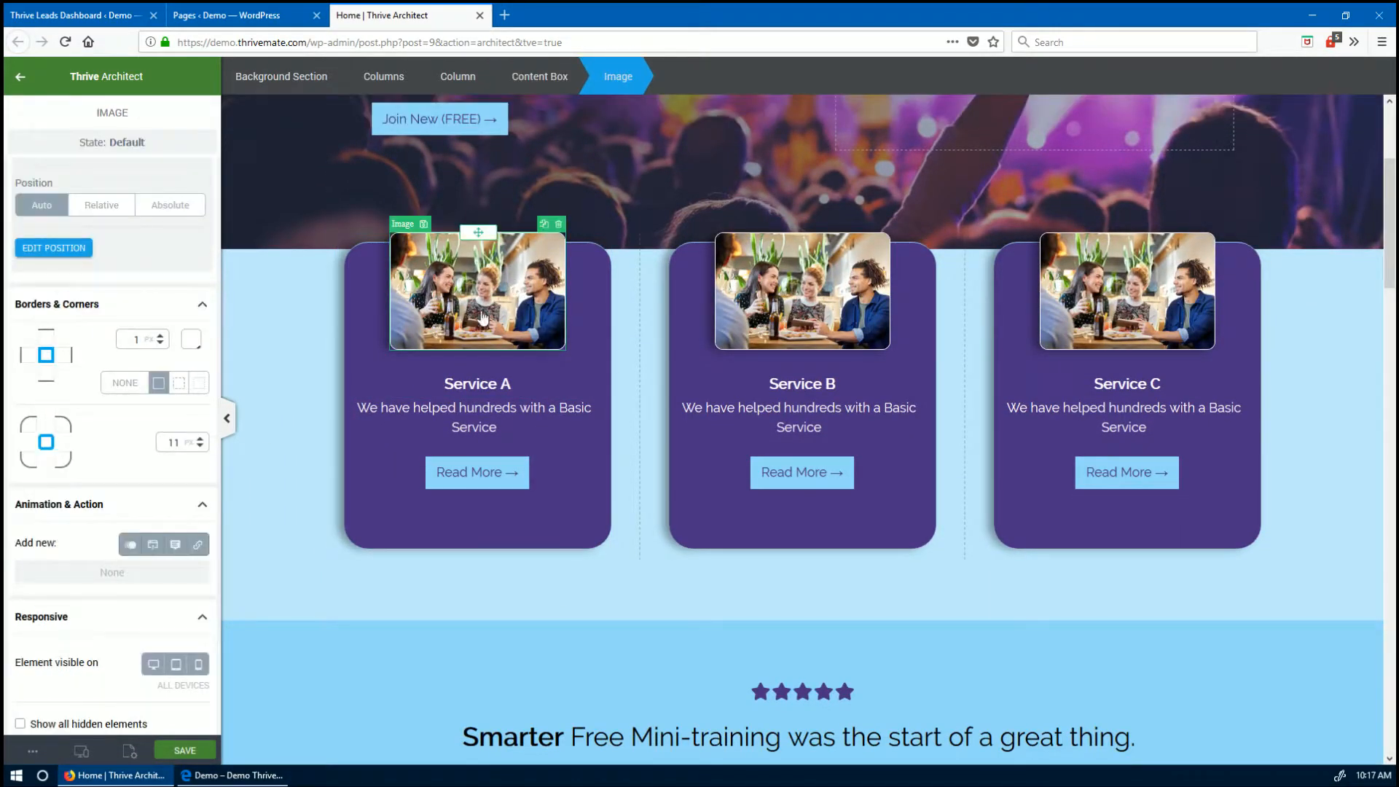
scroll(156, 469, down, 4)
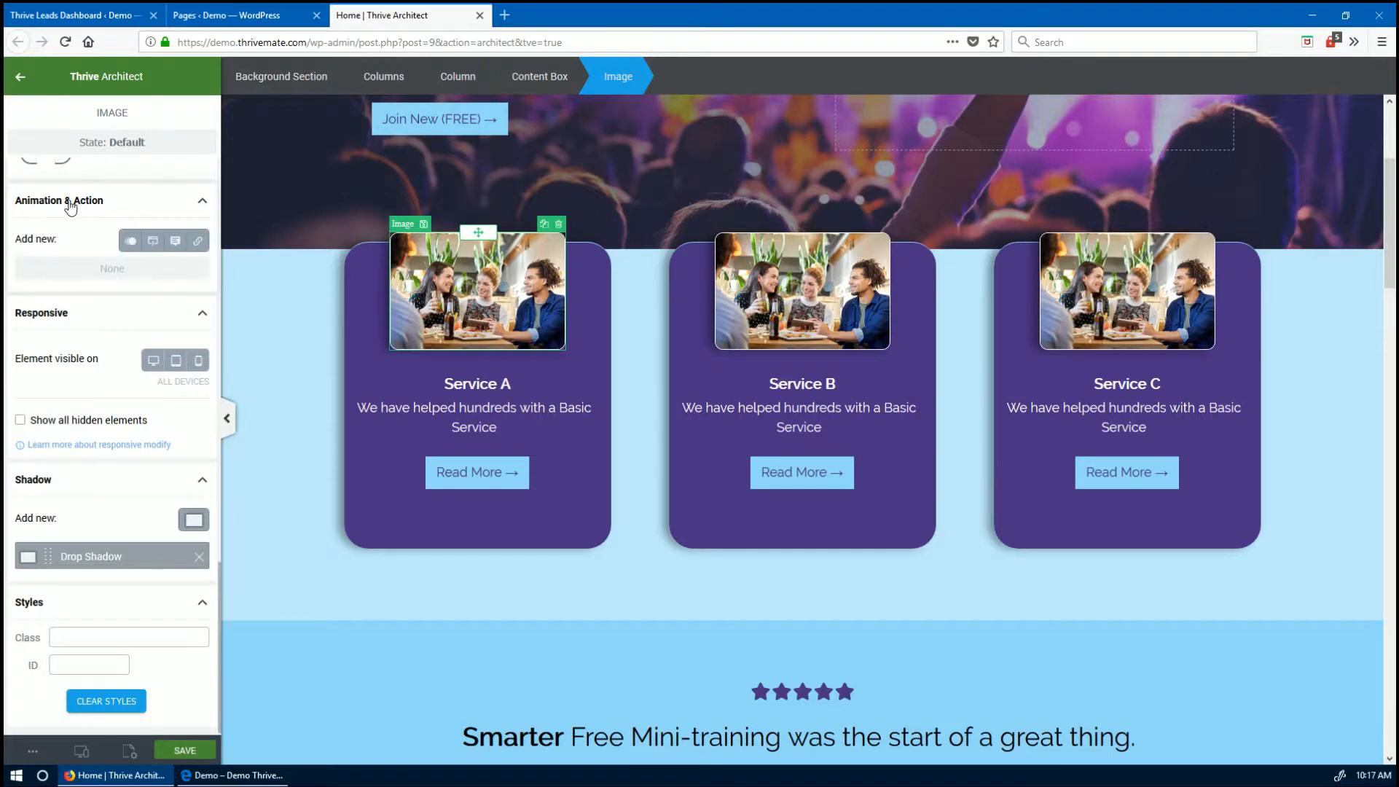
click(153, 241)
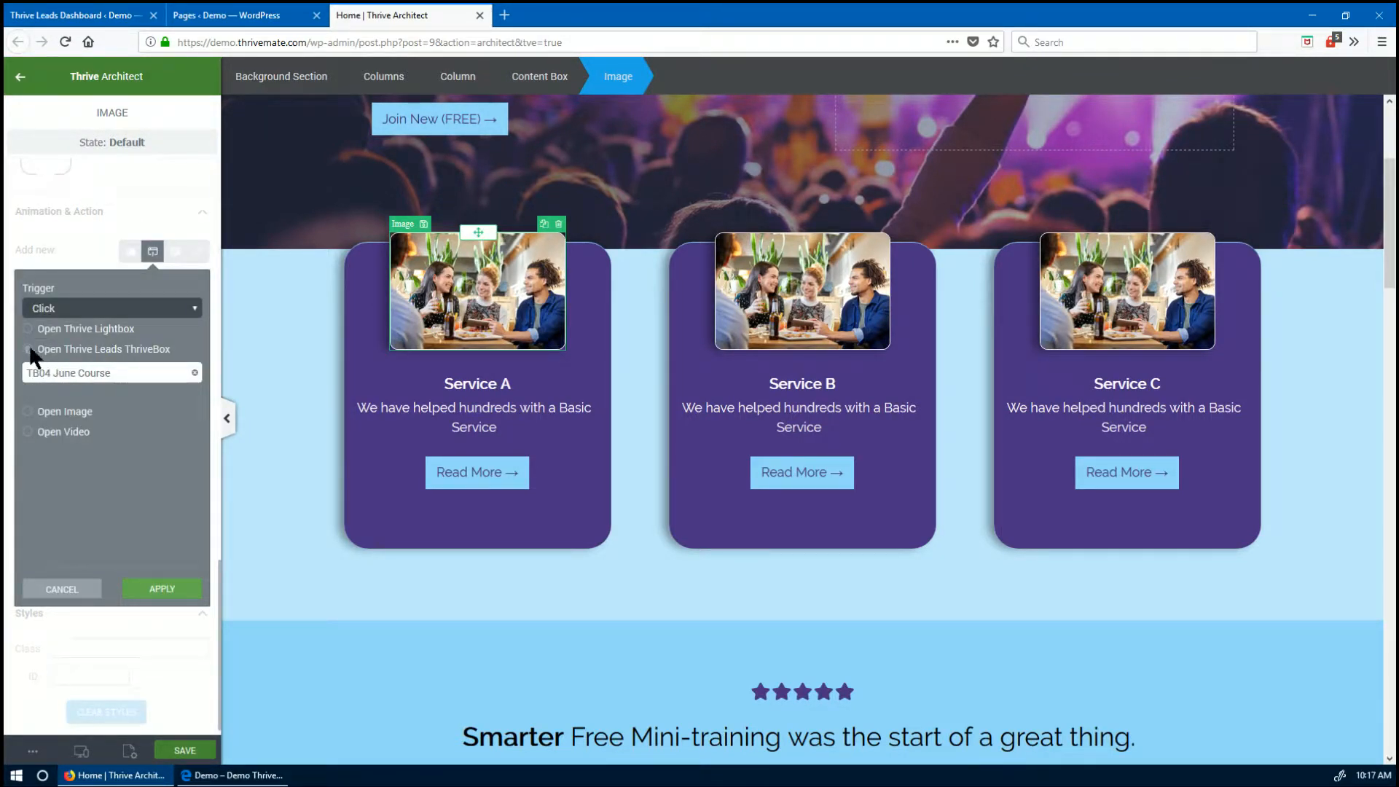
click(188, 373)
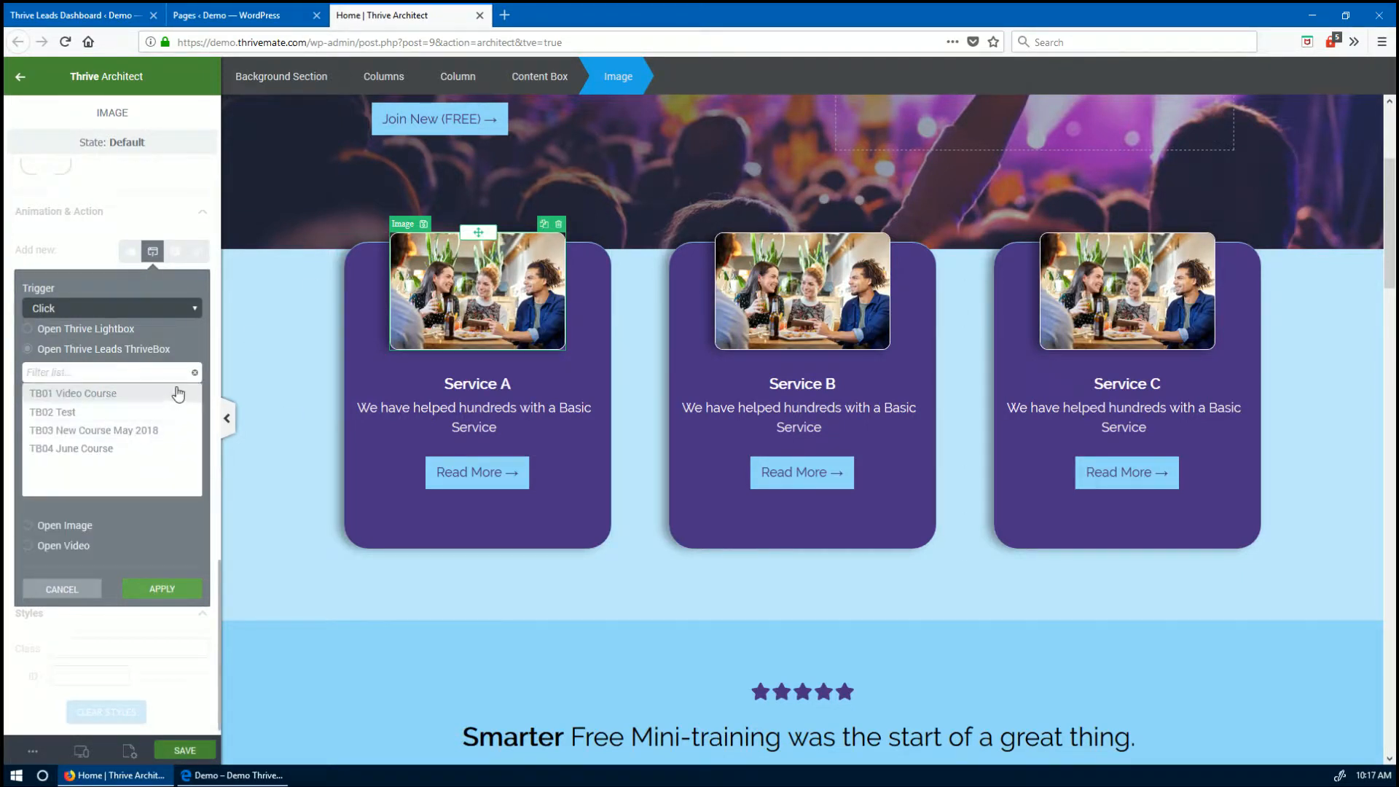
click(65, 449)
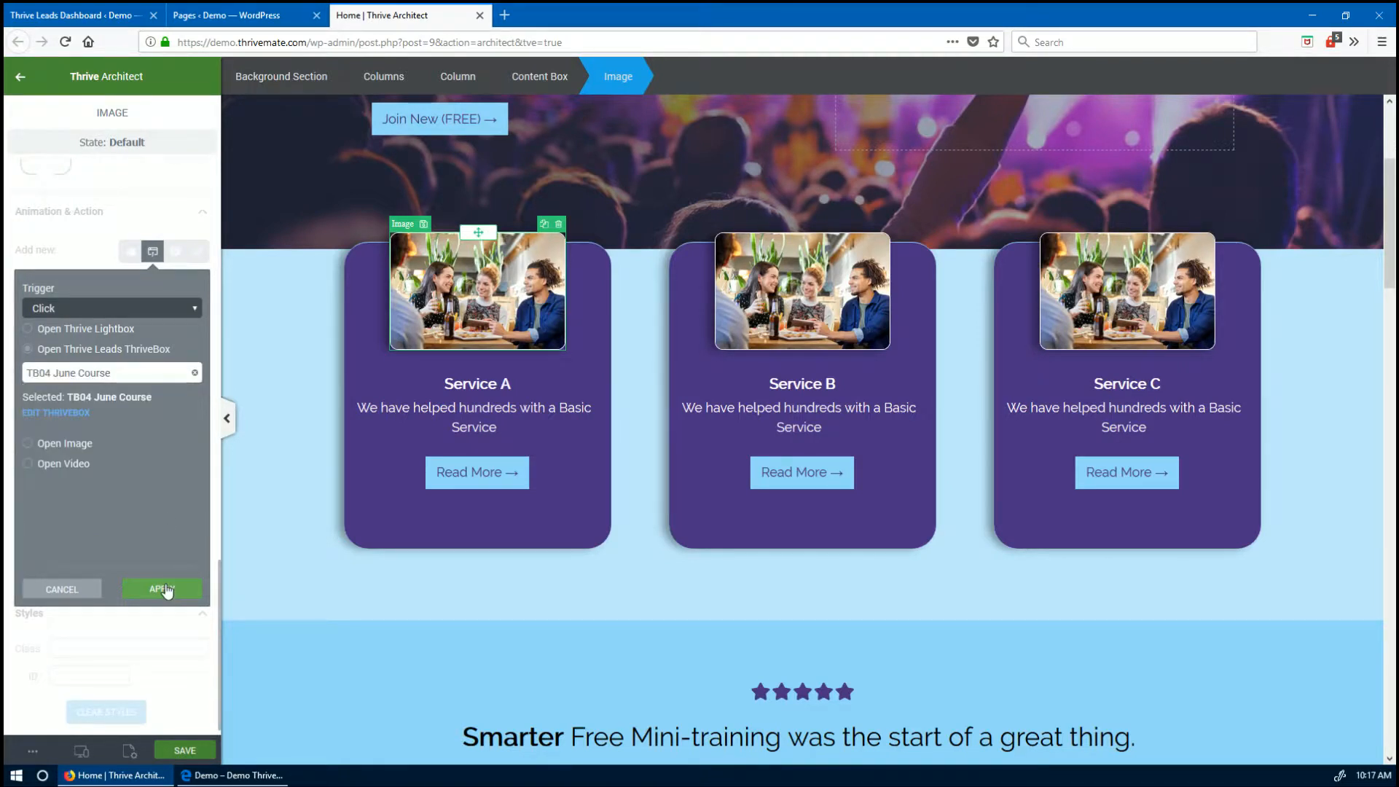
click(164, 588)
scroll(510, 612, down, 2)
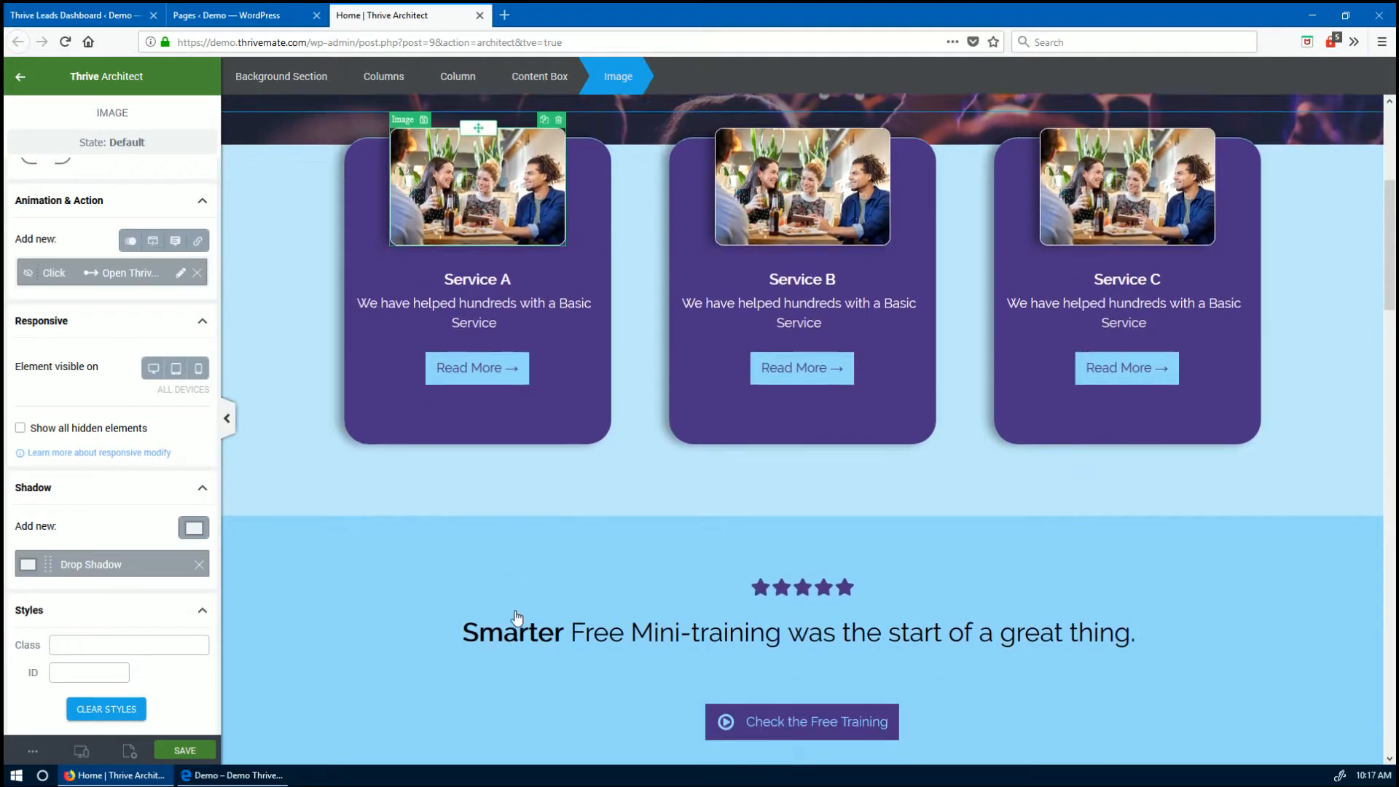
click(787, 534)
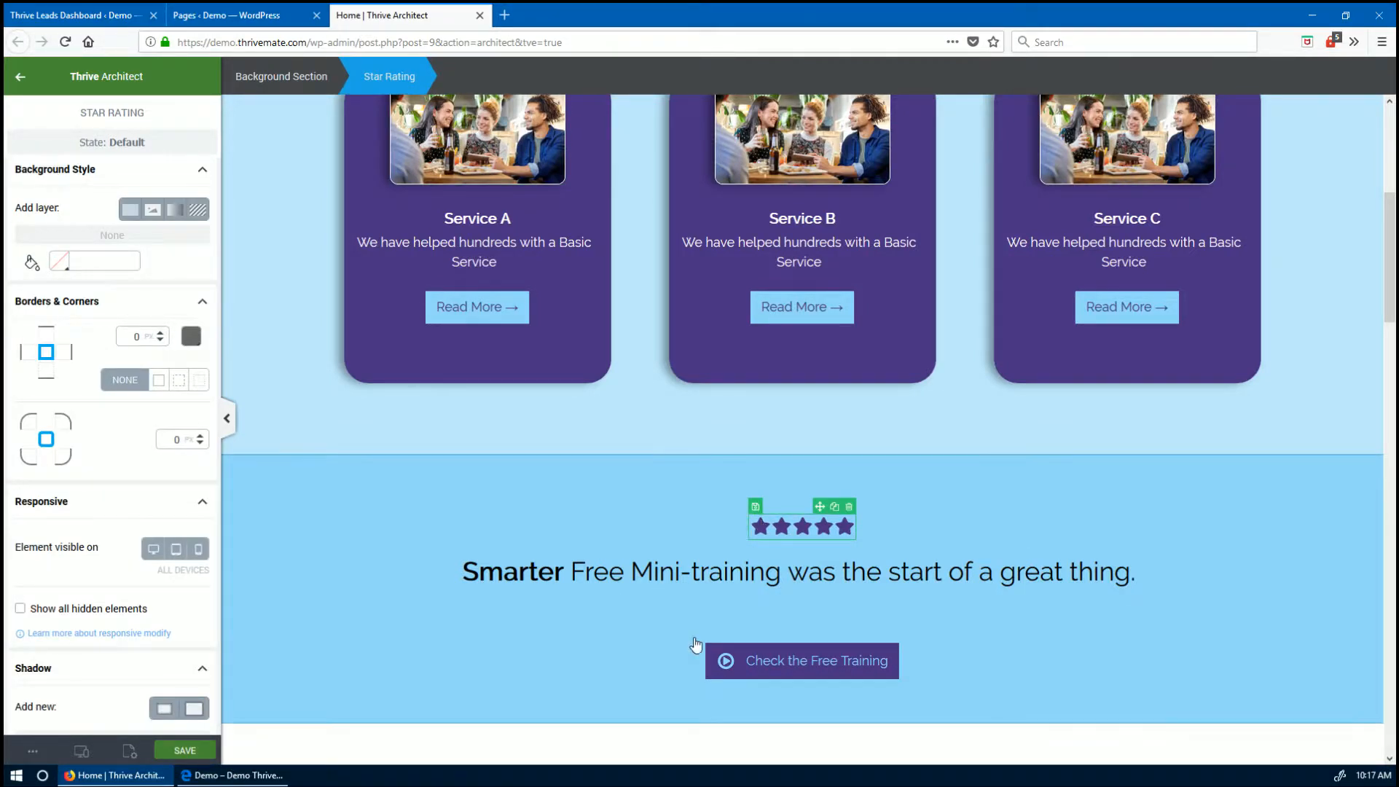
- Select the page's Thrive Leads shortcode form, view shortcodes SH01–SH04, then return to the Thrive Leads dashboard
scroll(633, 560, down, 2)
scroll(633, 560, up, 1)
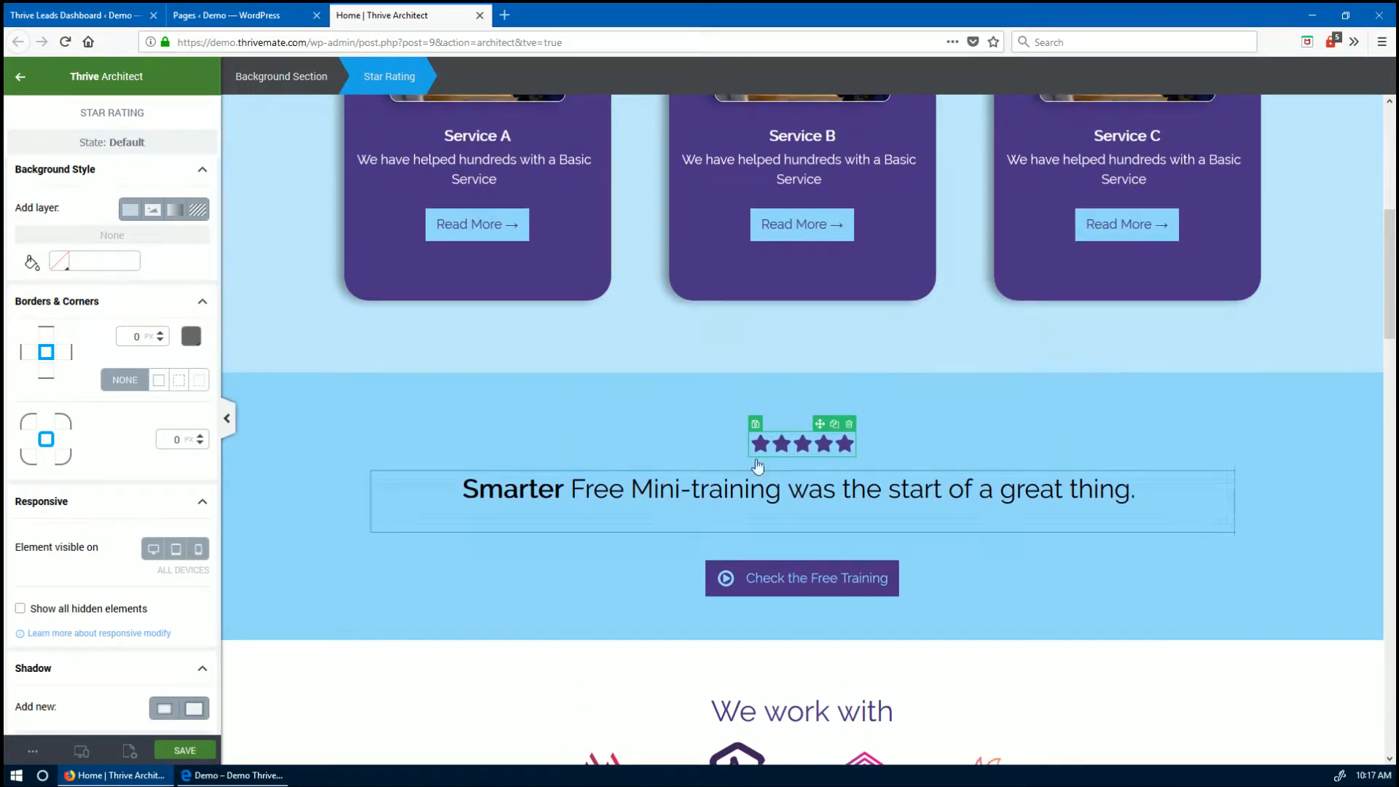
scroll(713, 438, up, 1)
scroll(714, 438, up, 1)
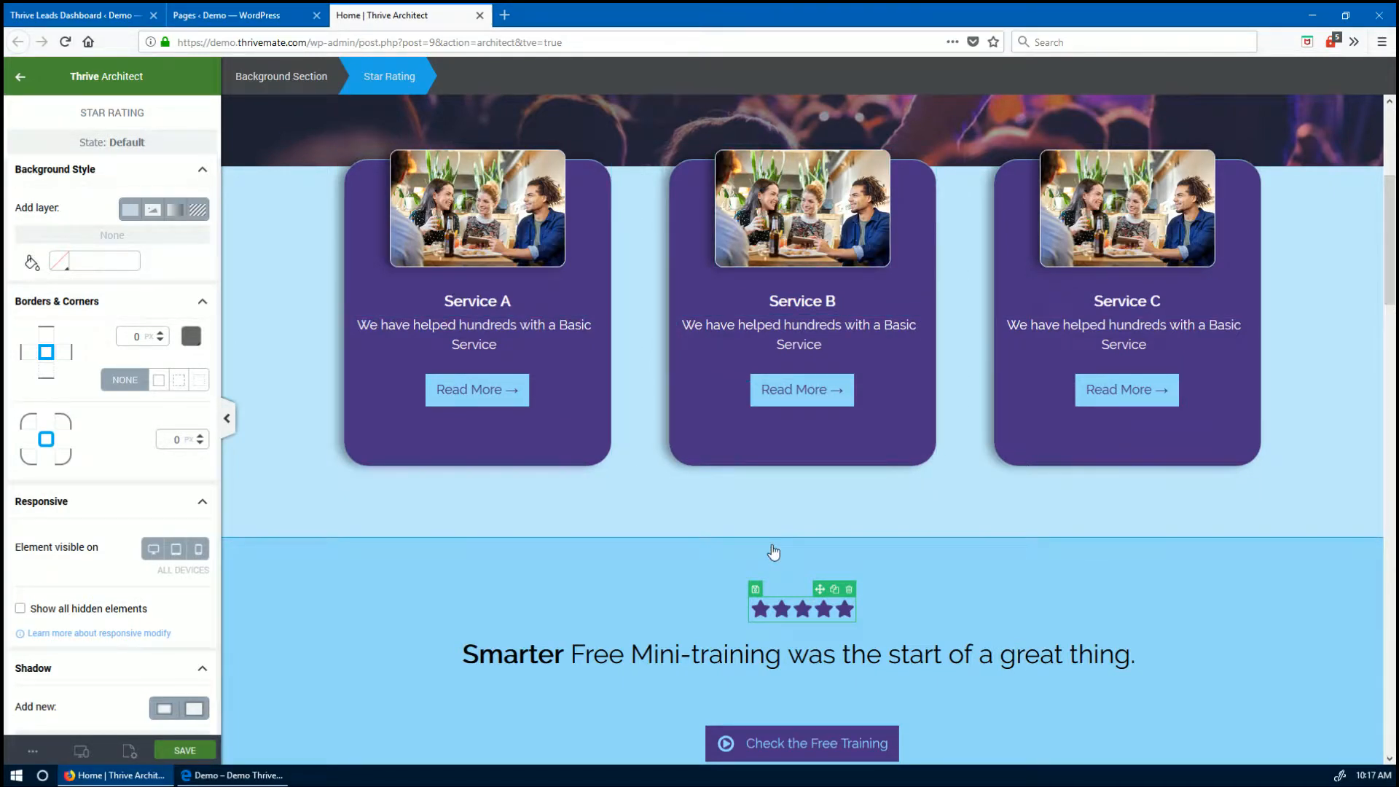
scroll(771, 550, down, 2)
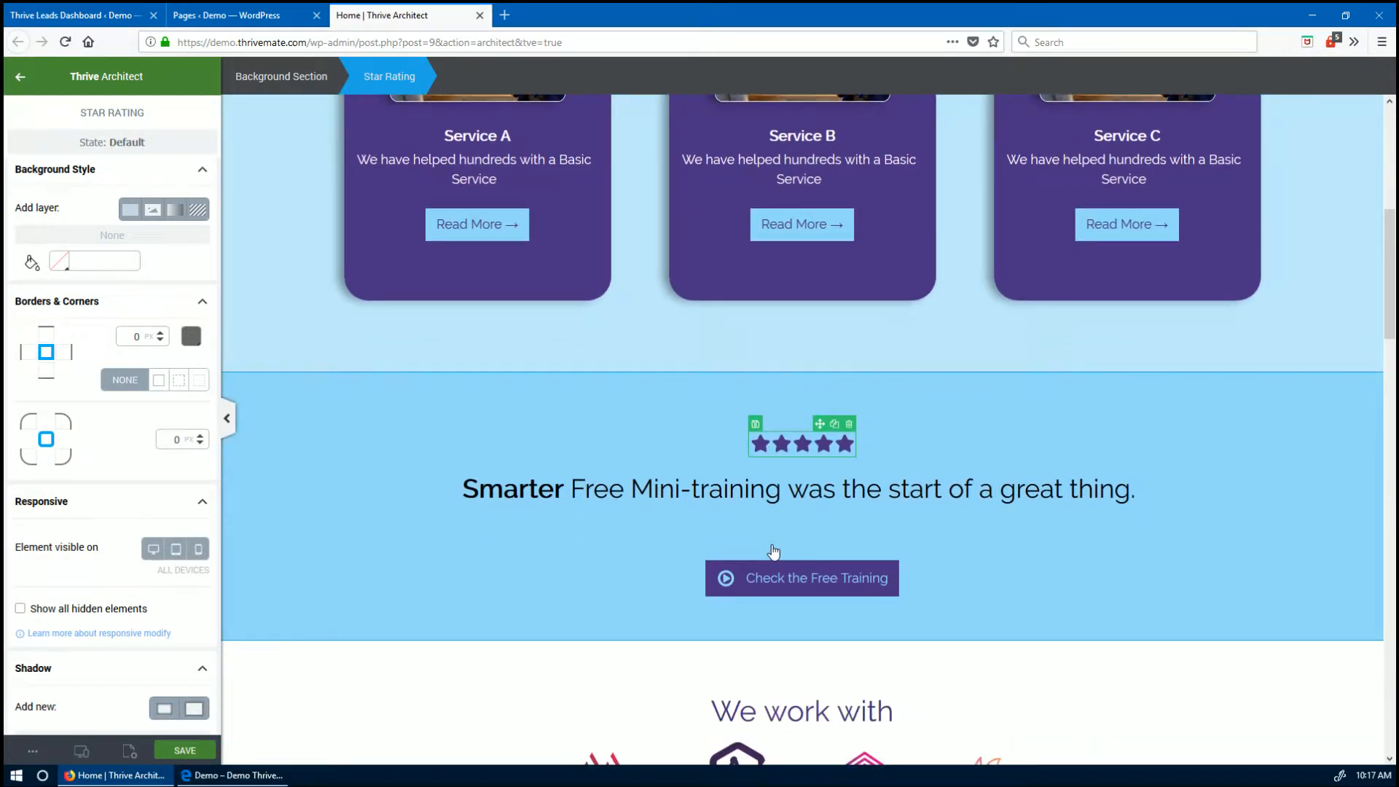
scroll(393, 506, down, 15)
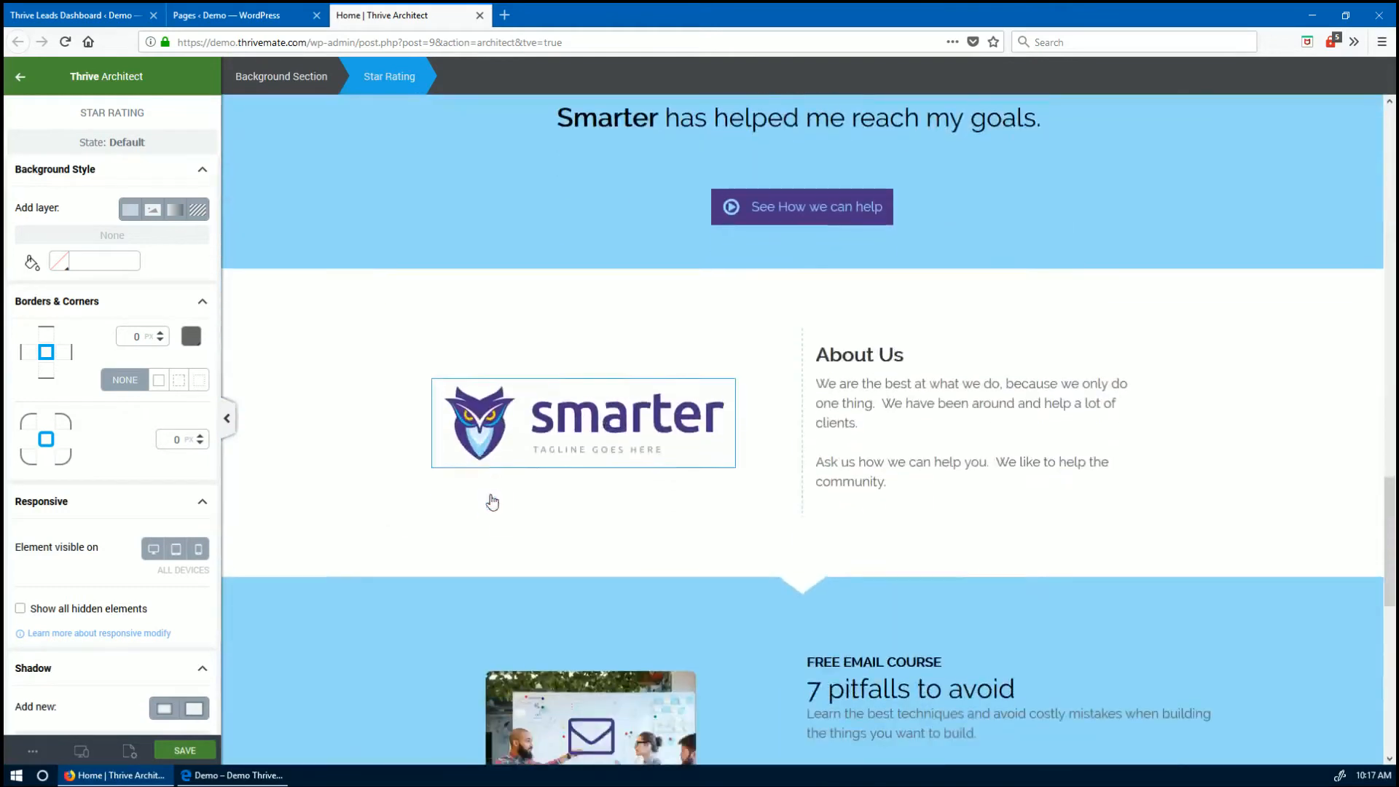
scroll(493, 503, down, 4)
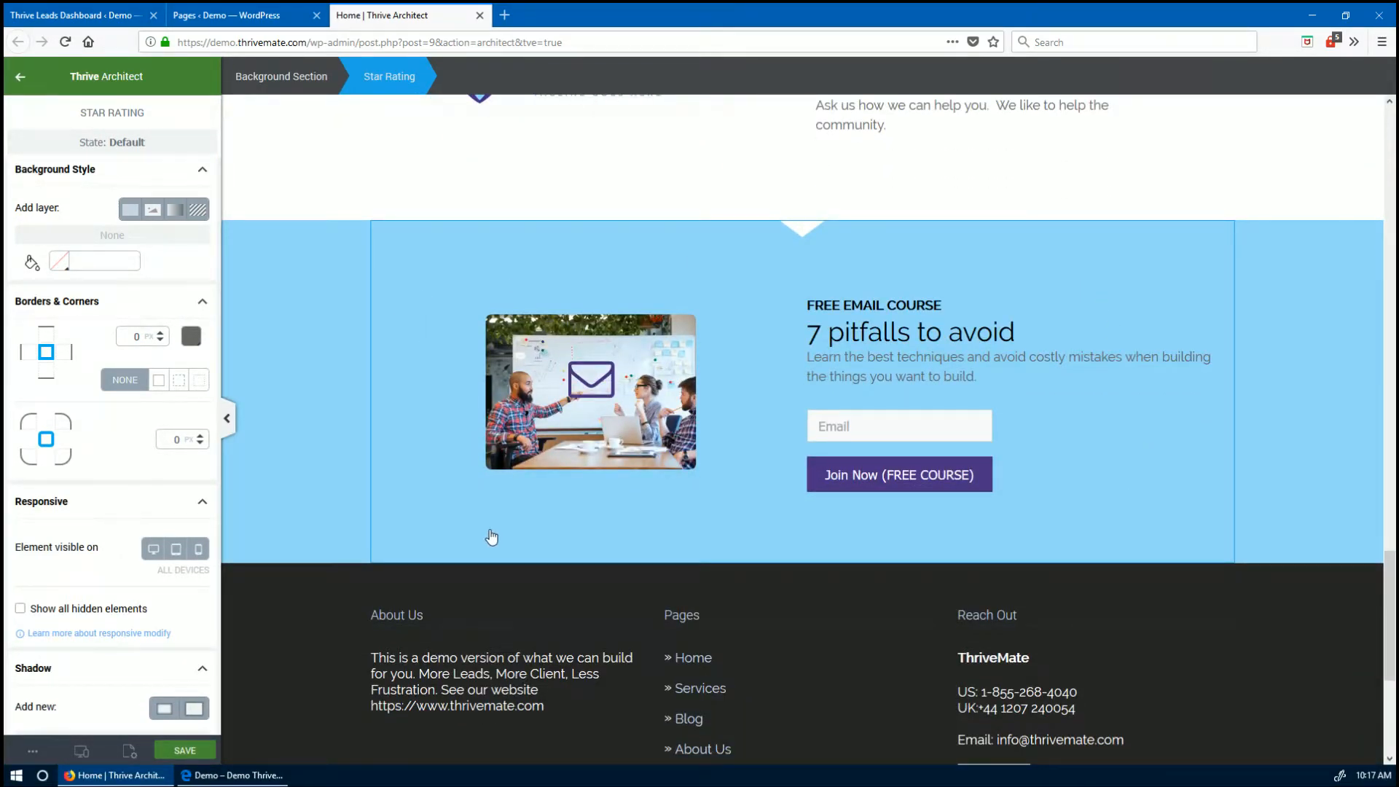
scroll(490, 536, up, 15)
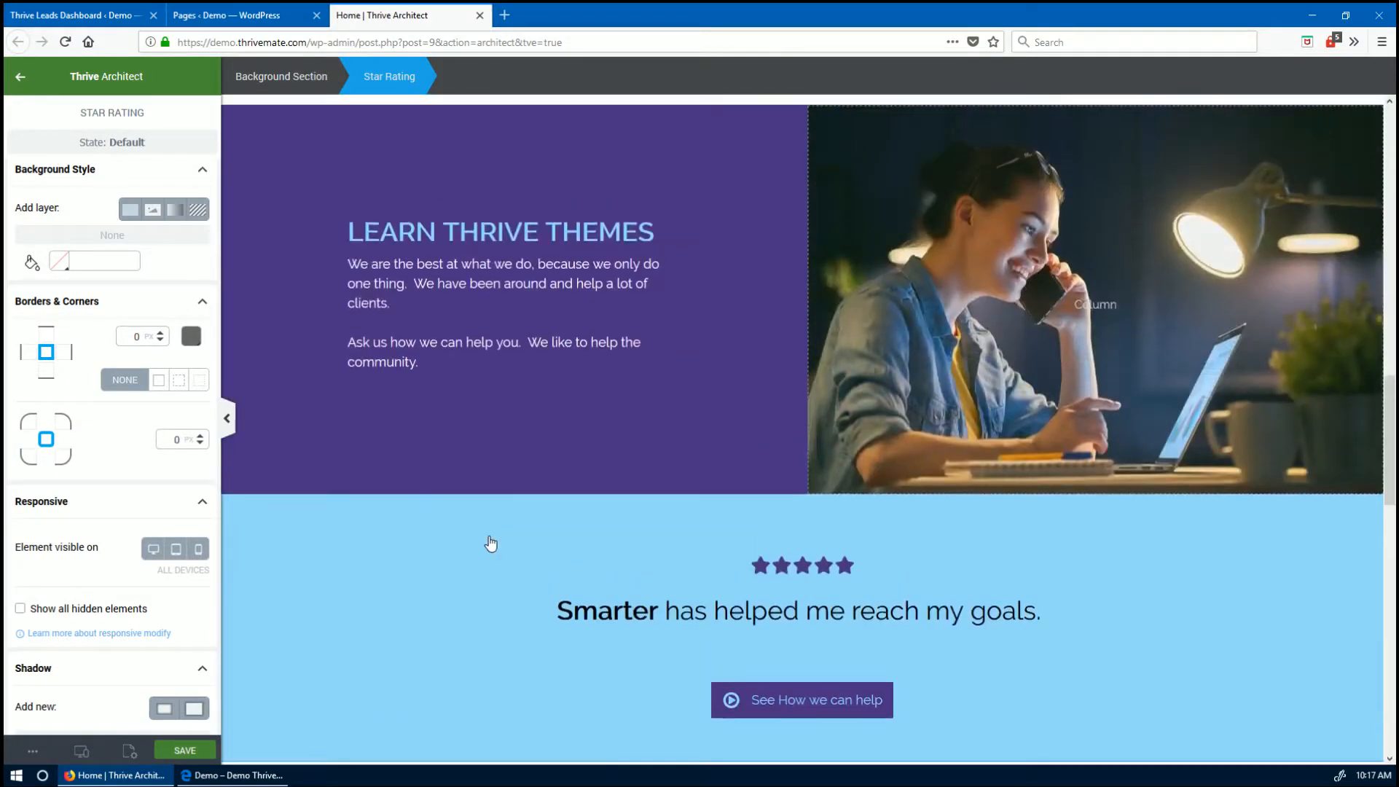
scroll(488, 536, up, 1)
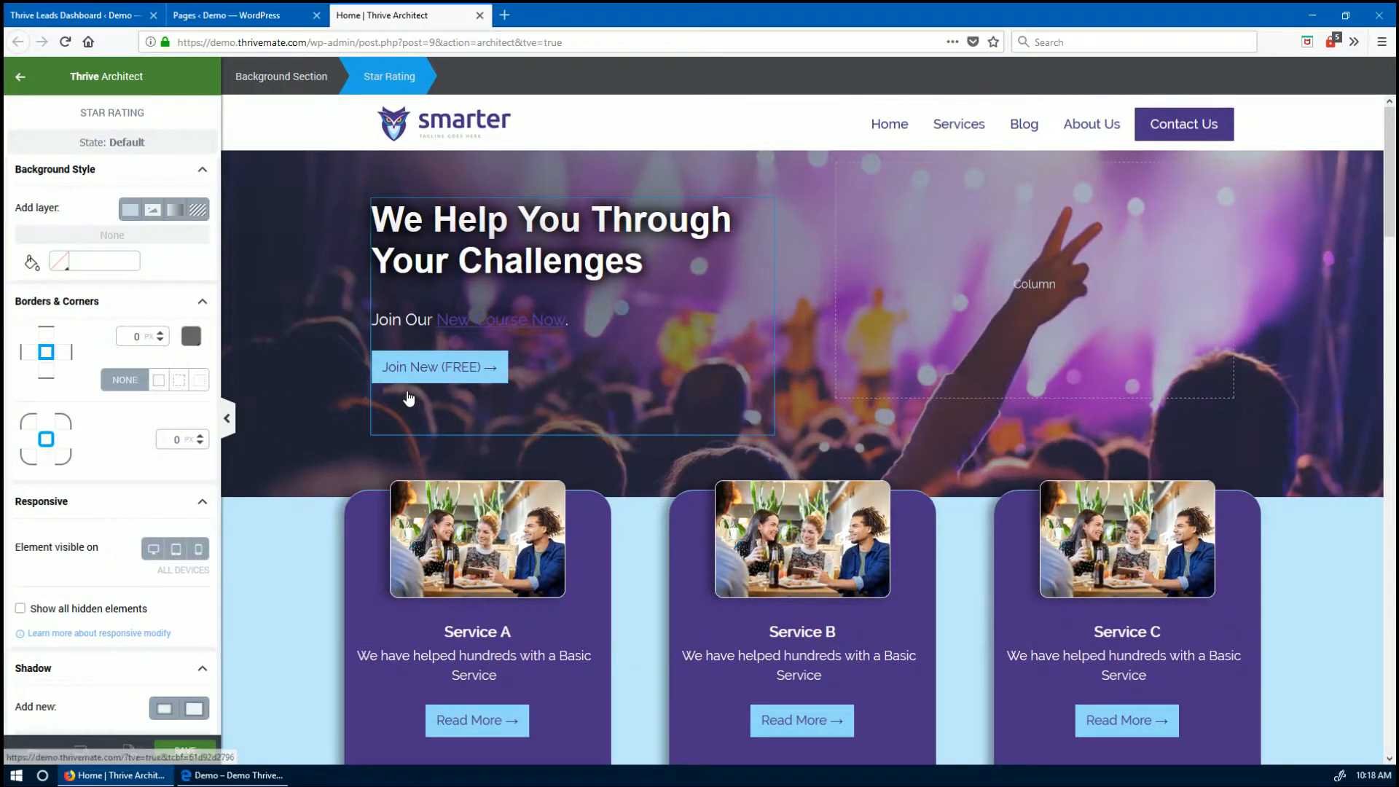
scroll(446, 522, down, 5)
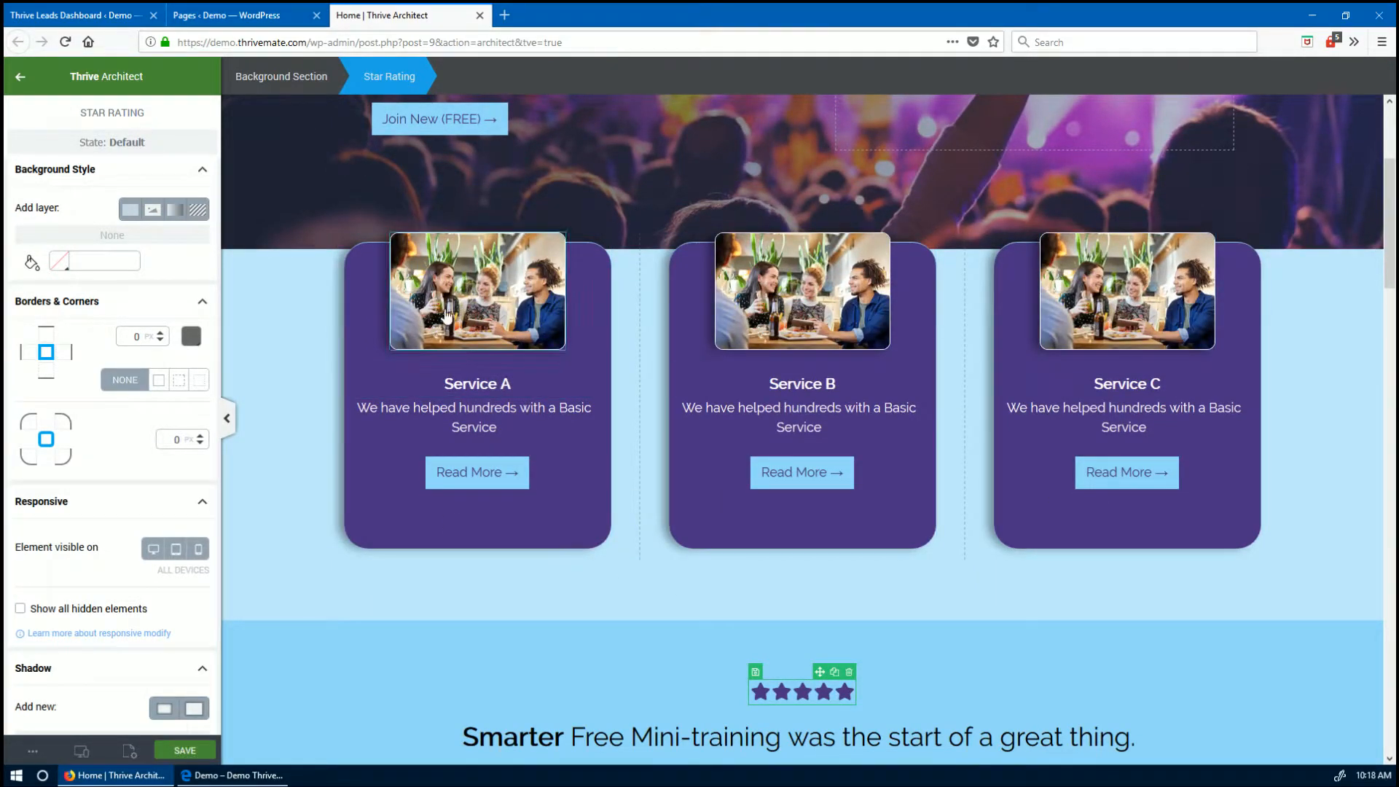
scroll(626, 441, down, 20)
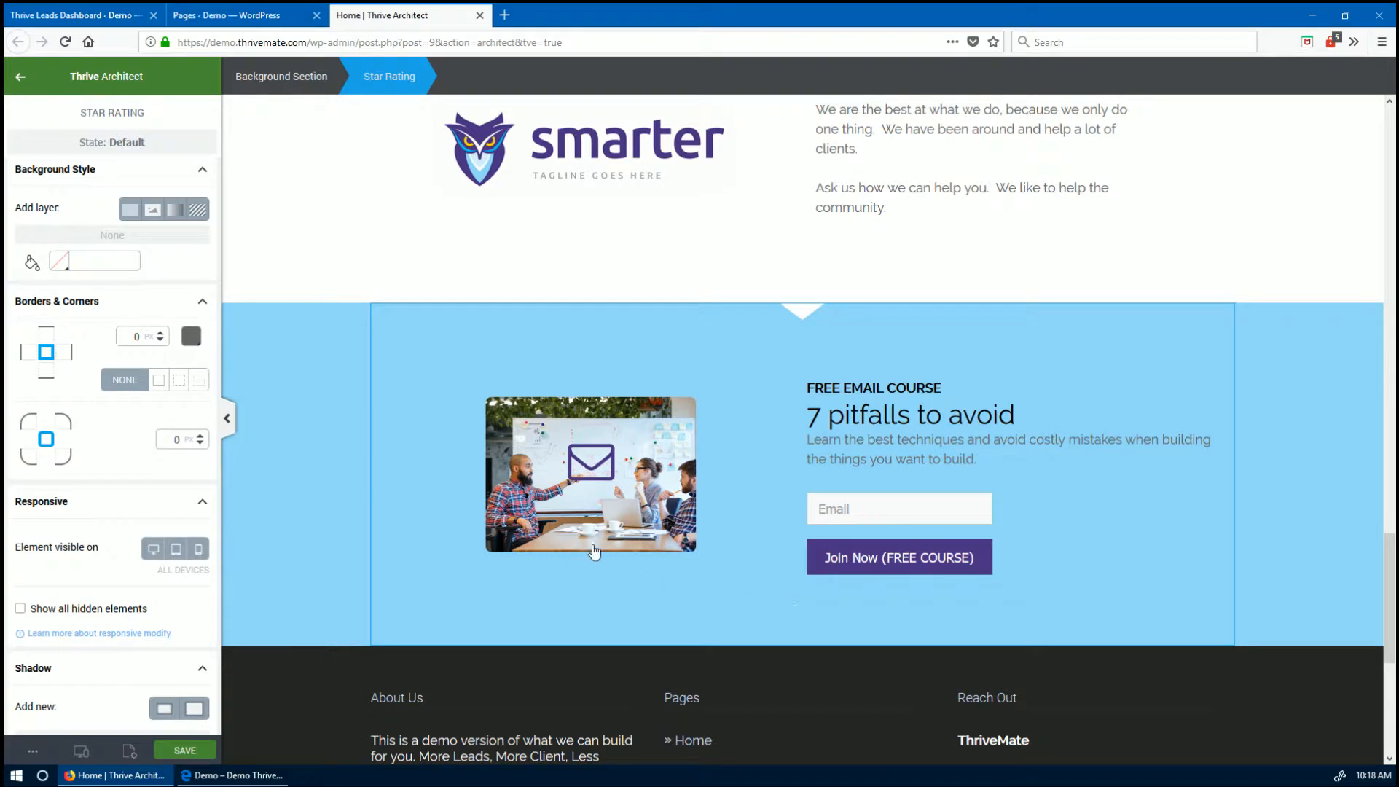
click(591, 447)
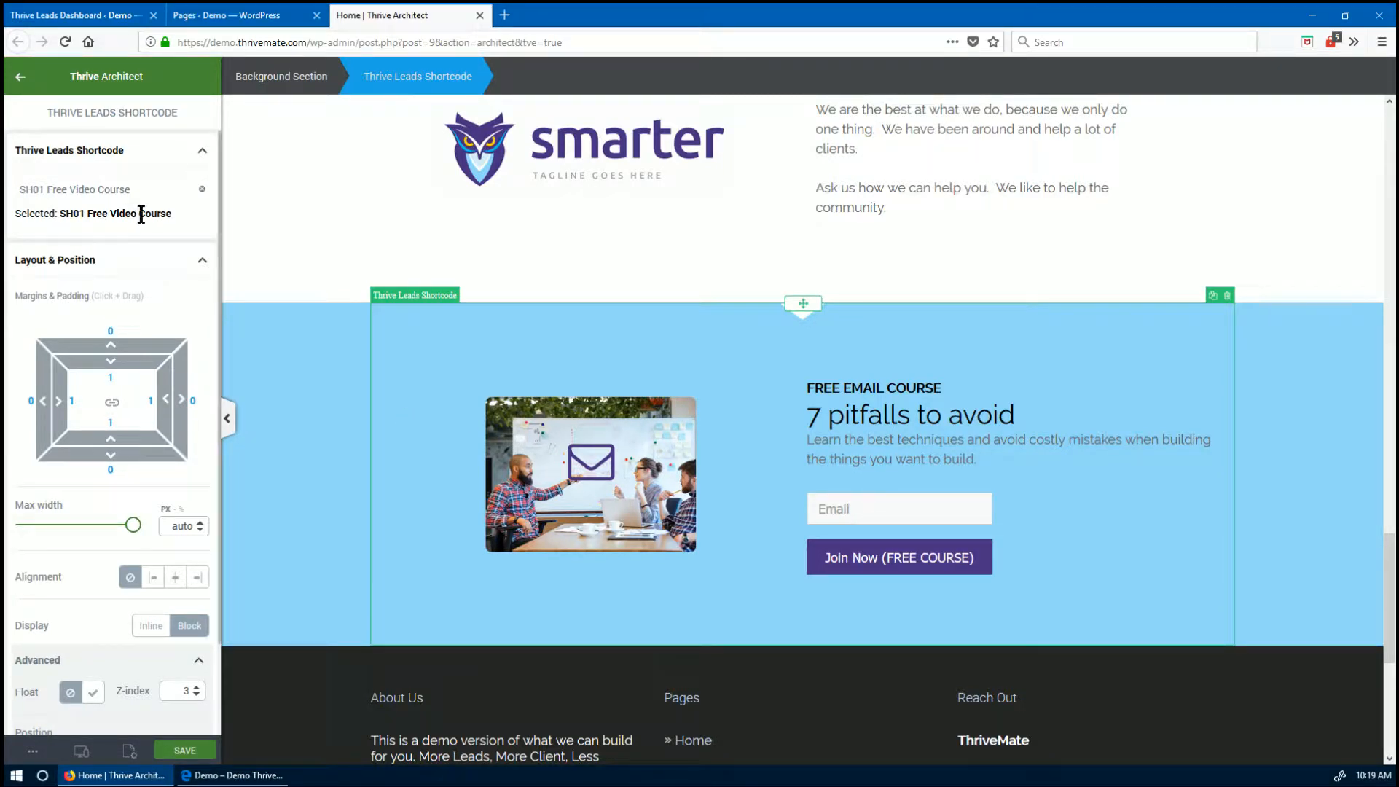
click(203, 189)
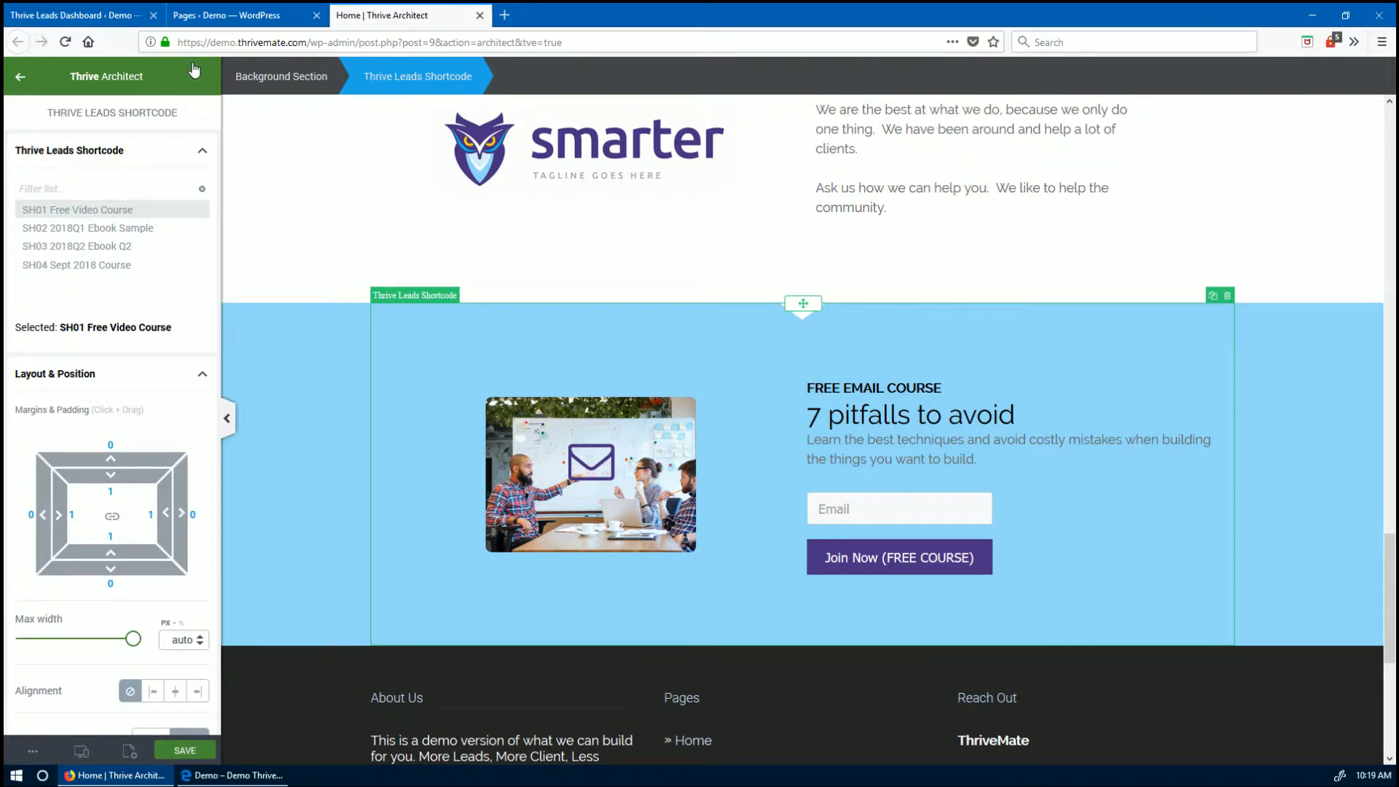
click(116, 16)
scroll(264, 487, down, 2)
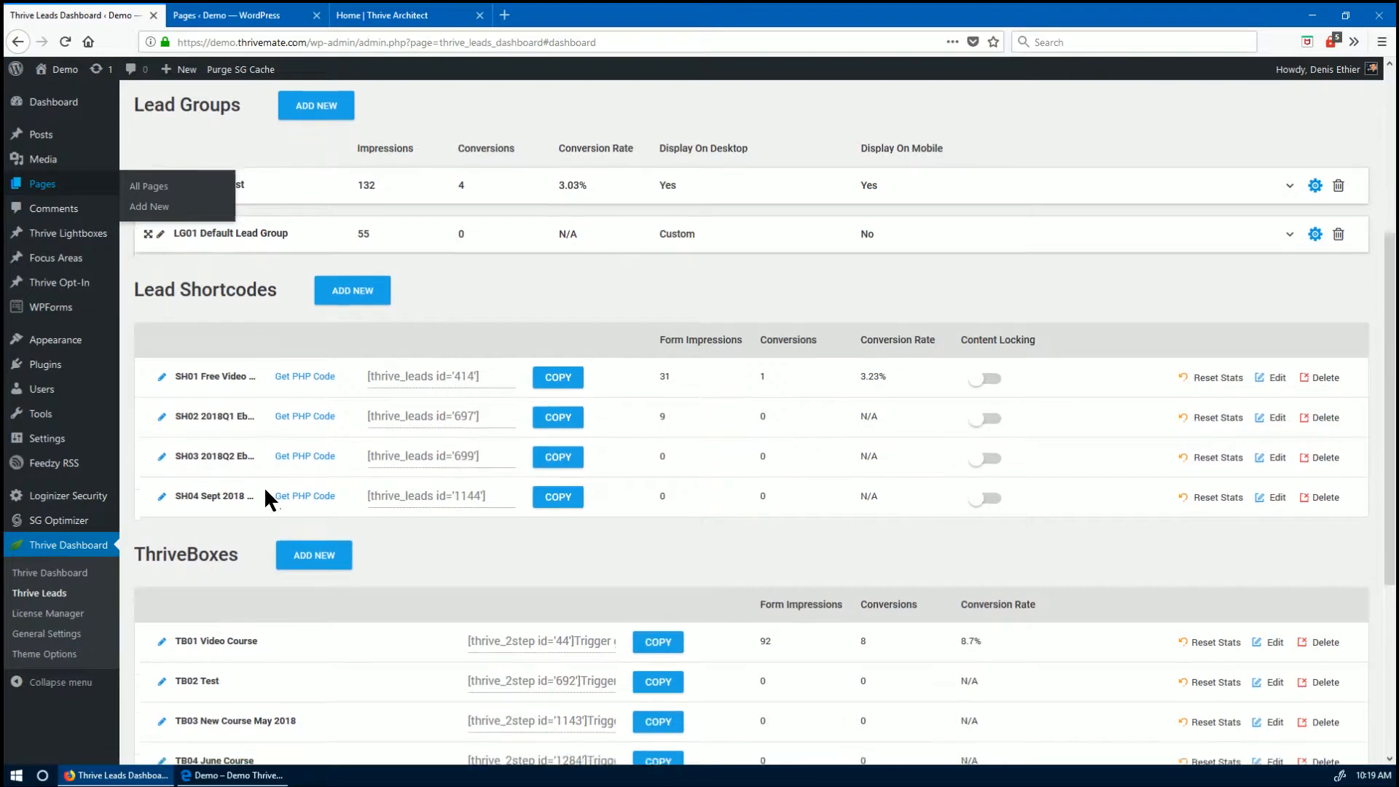
- Add a new lead shortcode named 'SH05 June Course'
click(364, 231)
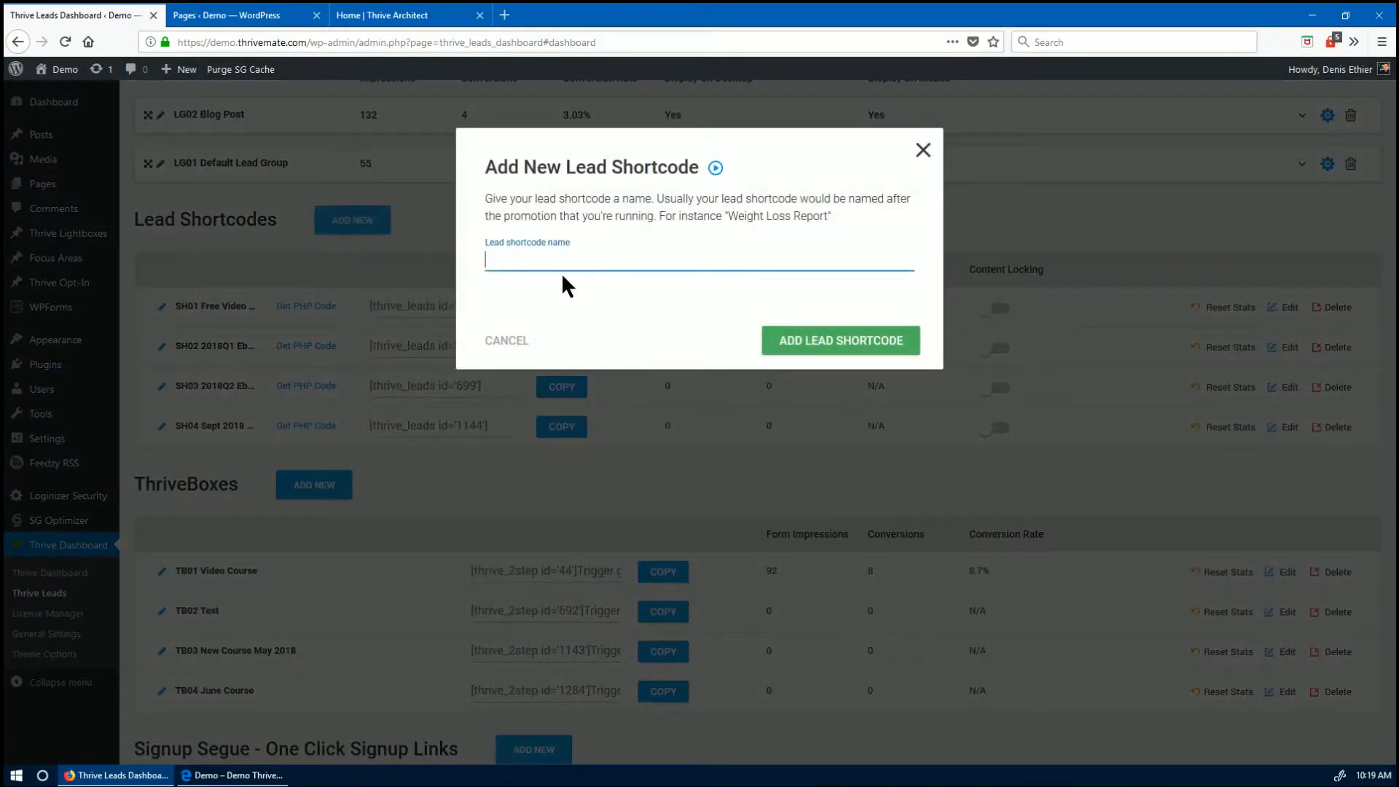
text(SH05 June Course)
click(772, 337)
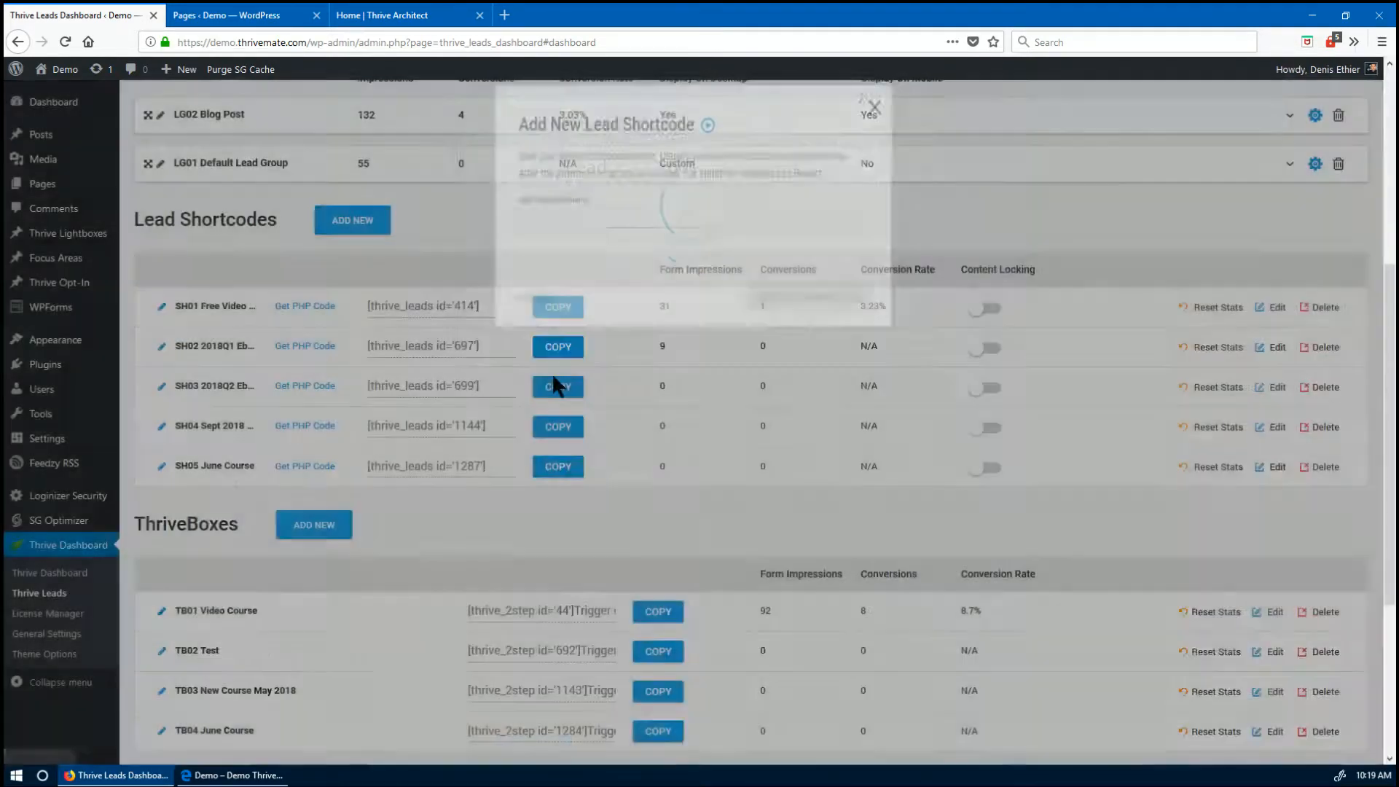
- Create the form 'SH05A June Course' inside the SH05 shortcode
click(1272, 469)
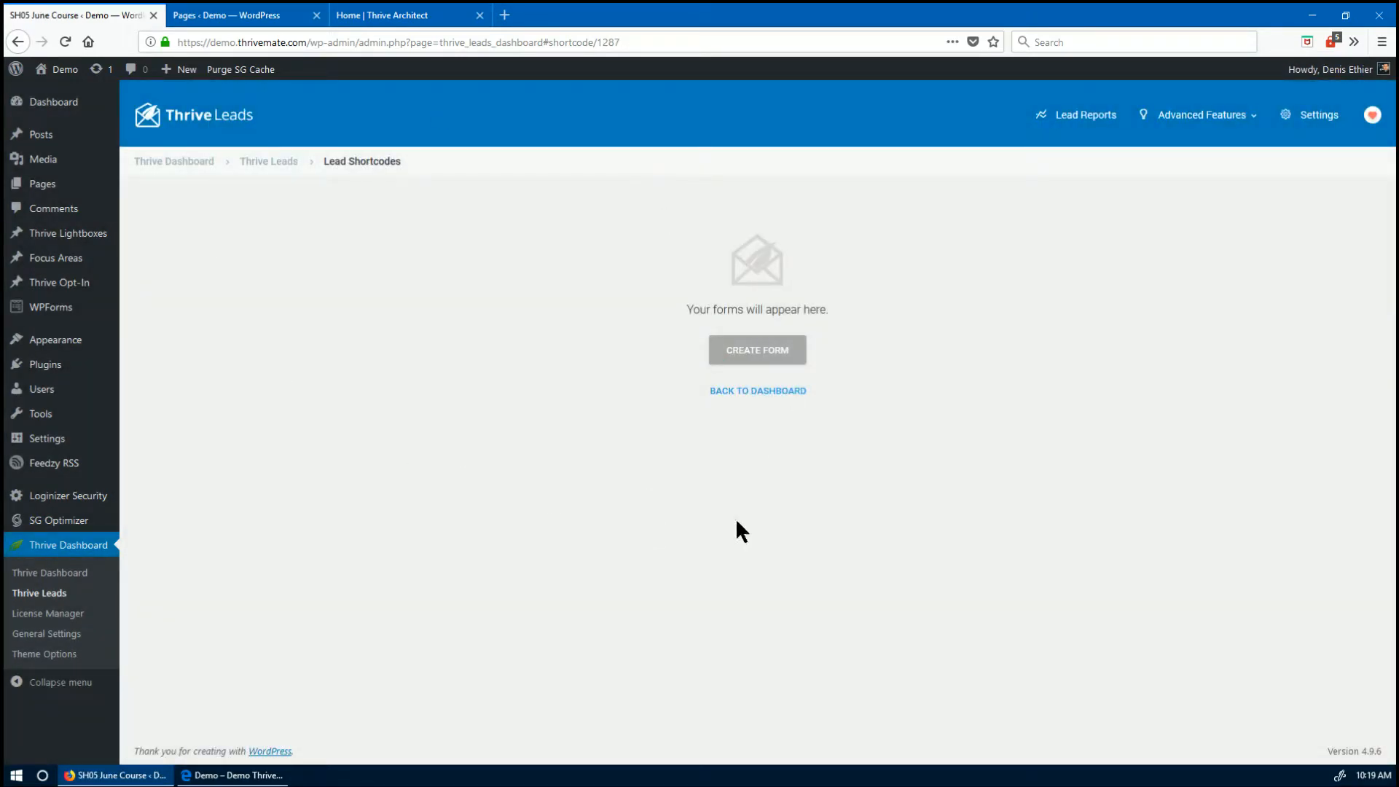
click(750, 351)
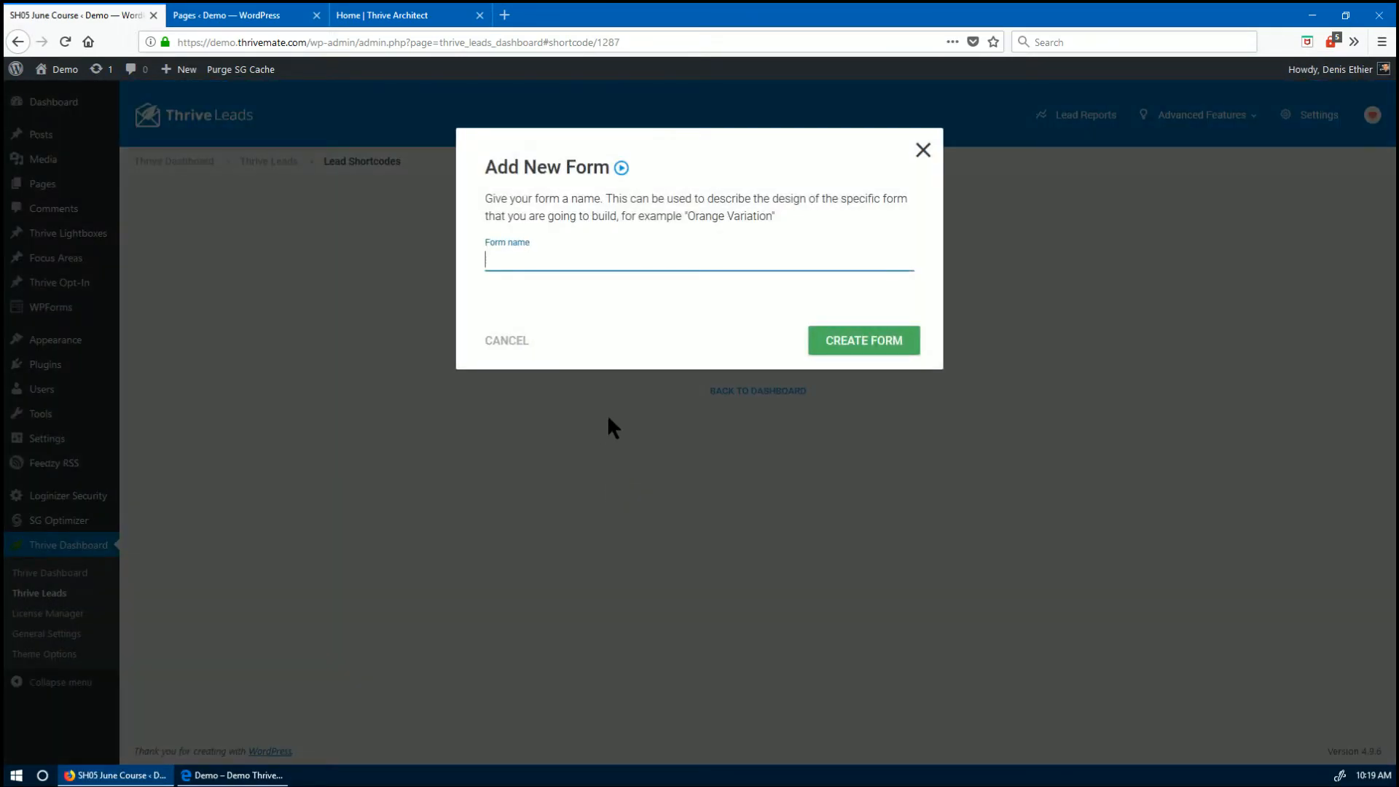
text(SH06)
key(BackSpace)
text(5A June Course)
click(829, 343)
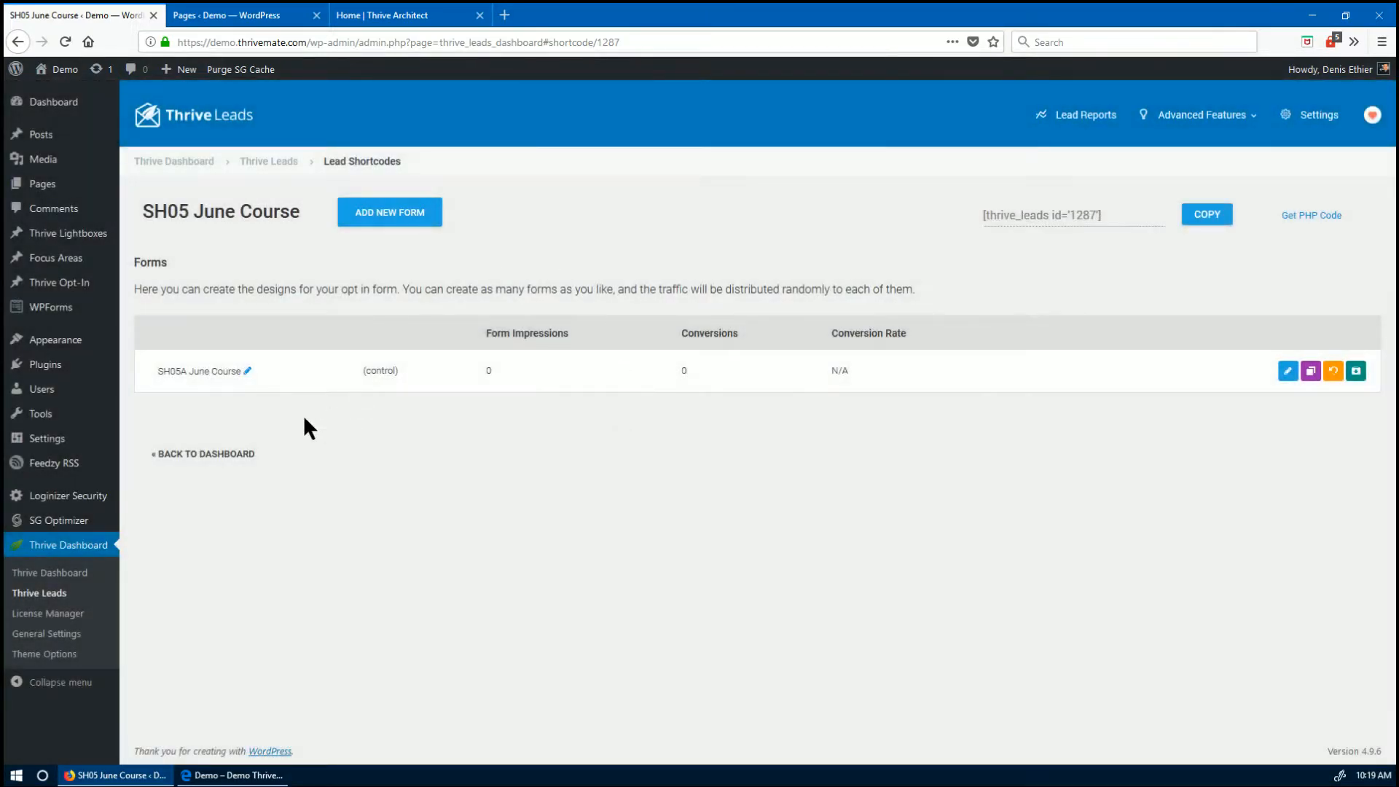
- Open the SH05A form's design and build it from the Blank template
click(1286, 373)
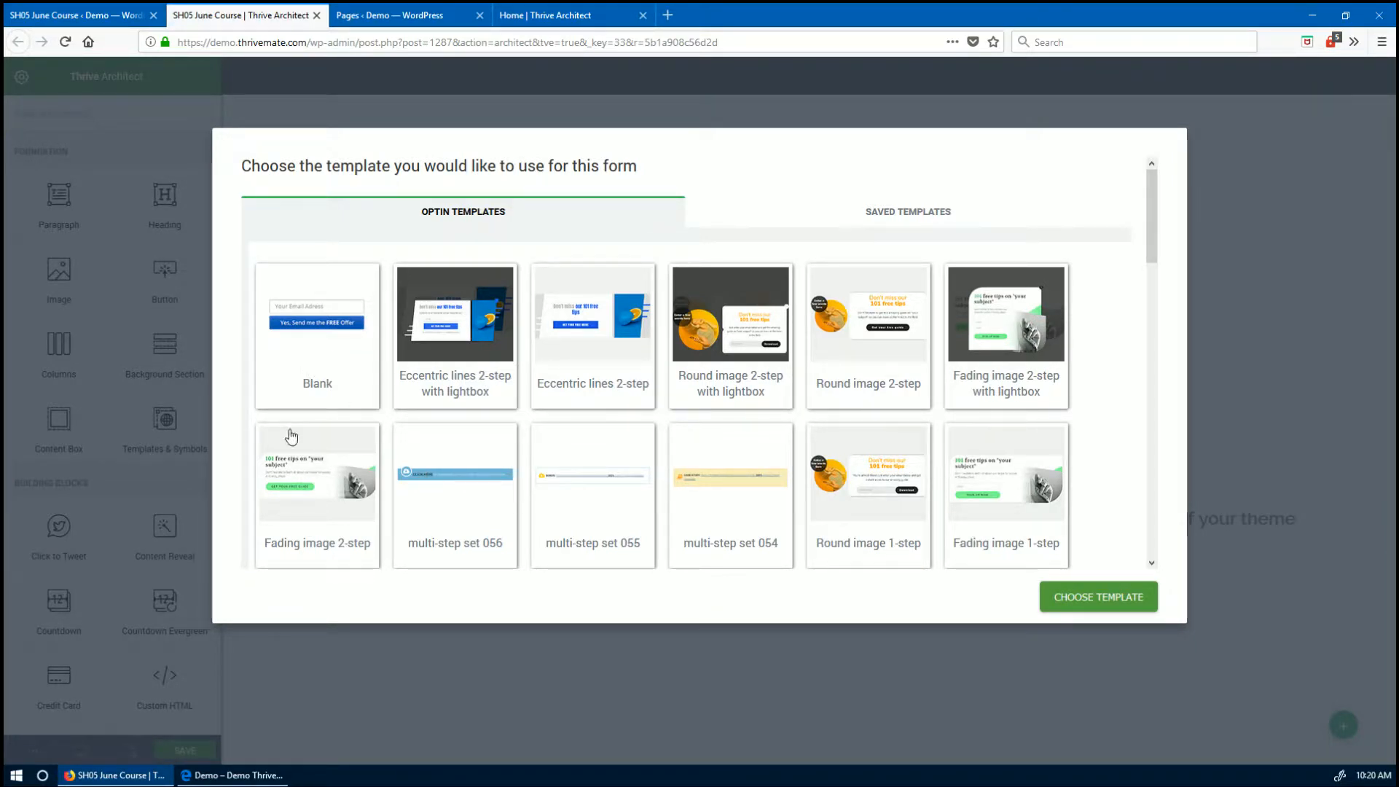
click(320, 297)
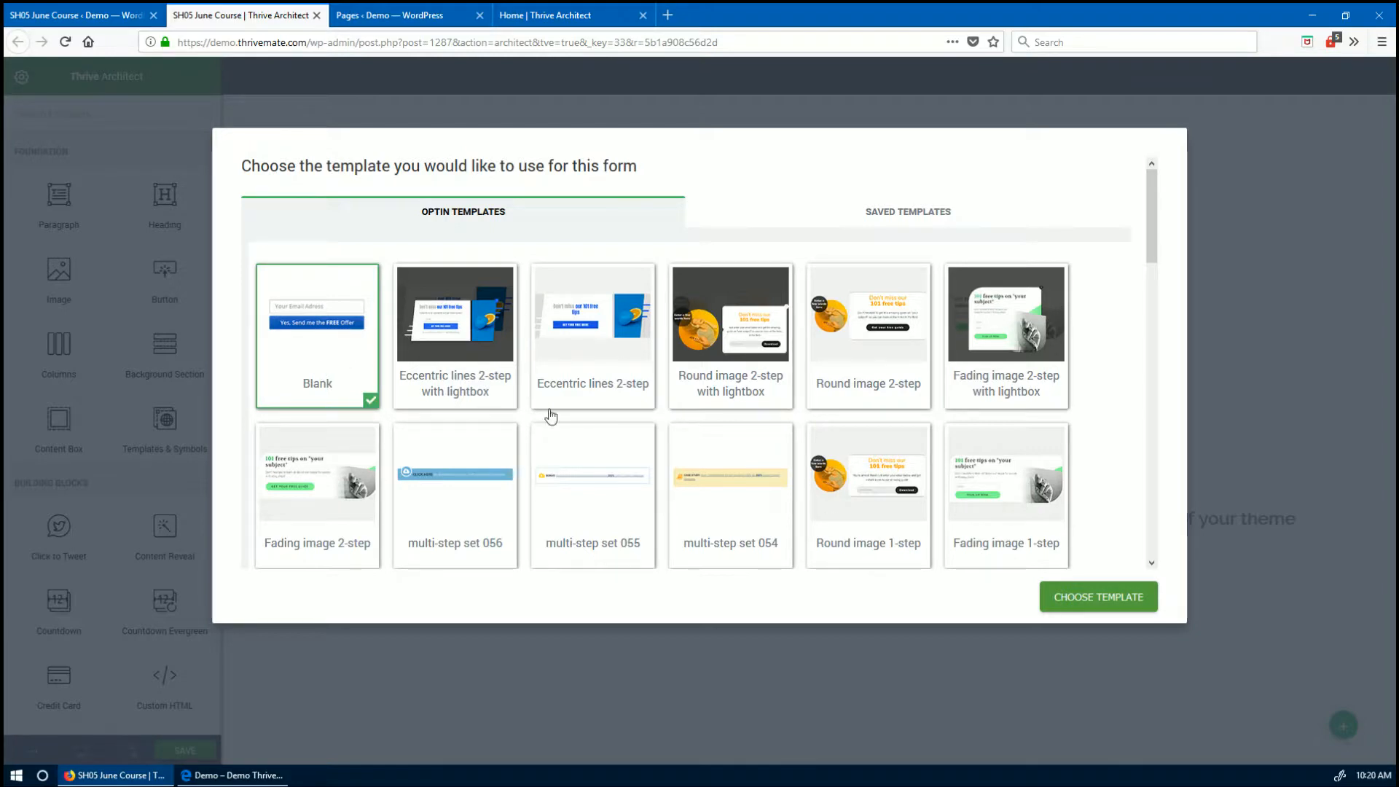
click(1105, 596)
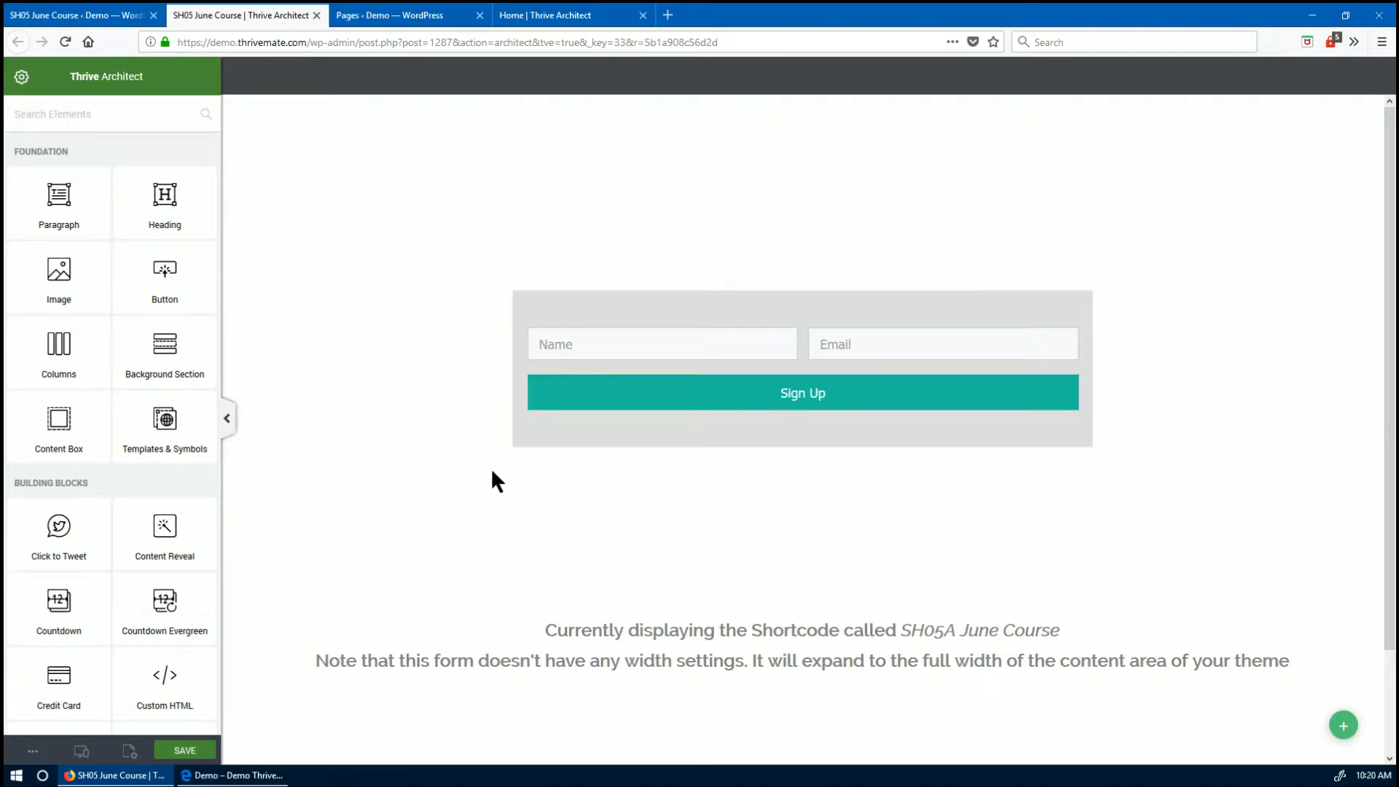
- Set the SH05A form's background colour to the purple swatch #493281
click(549, 443)
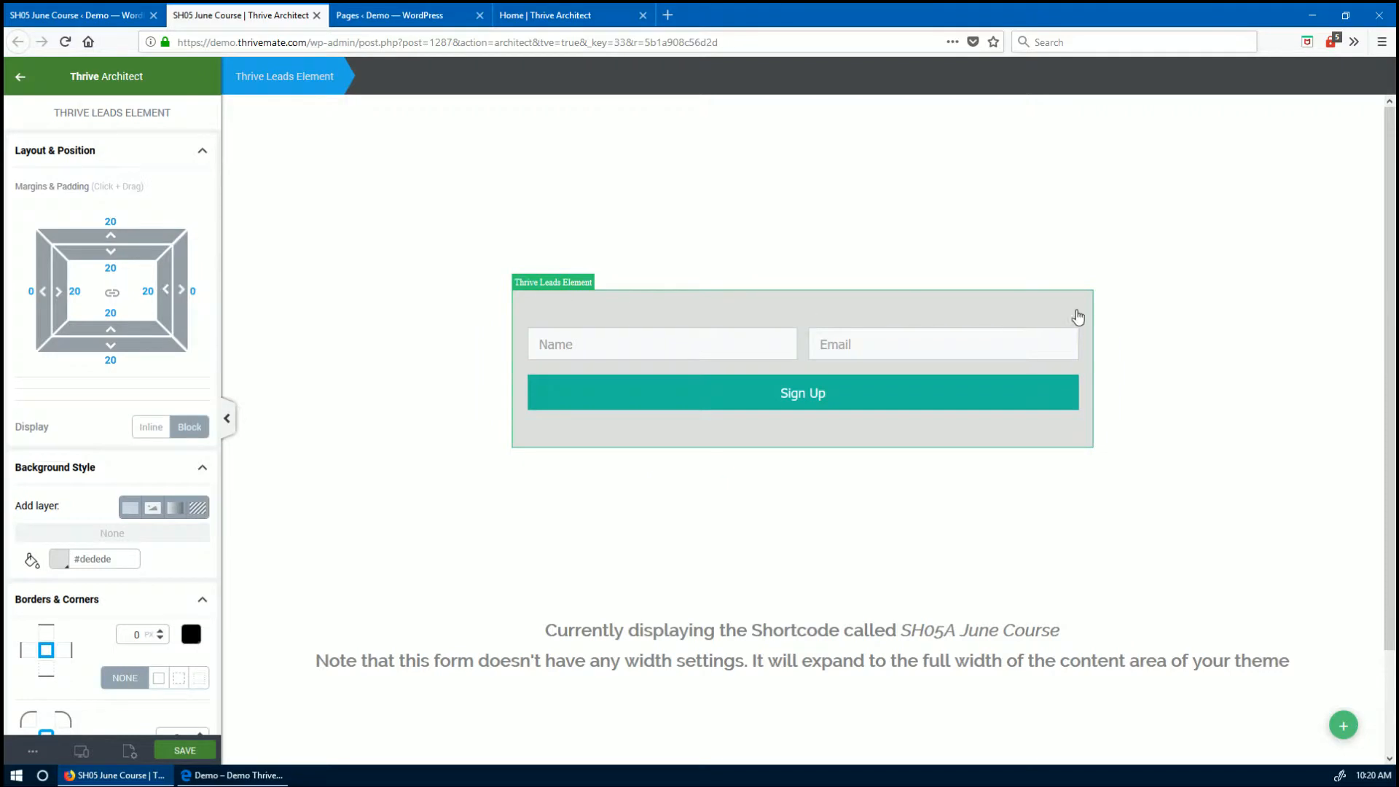
scroll(172, 440, down, 5)
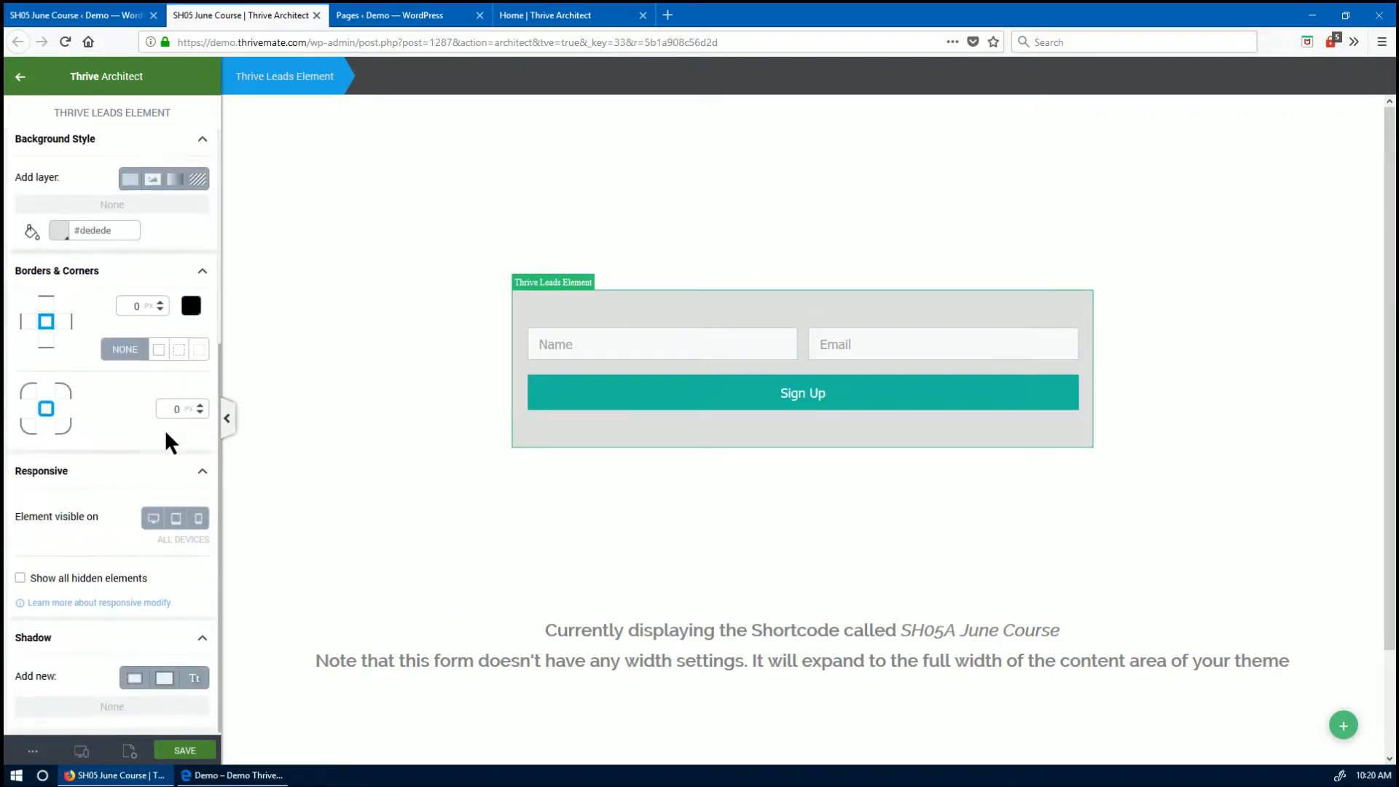
scroll(161, 451, up, 5)
click(76, 559)
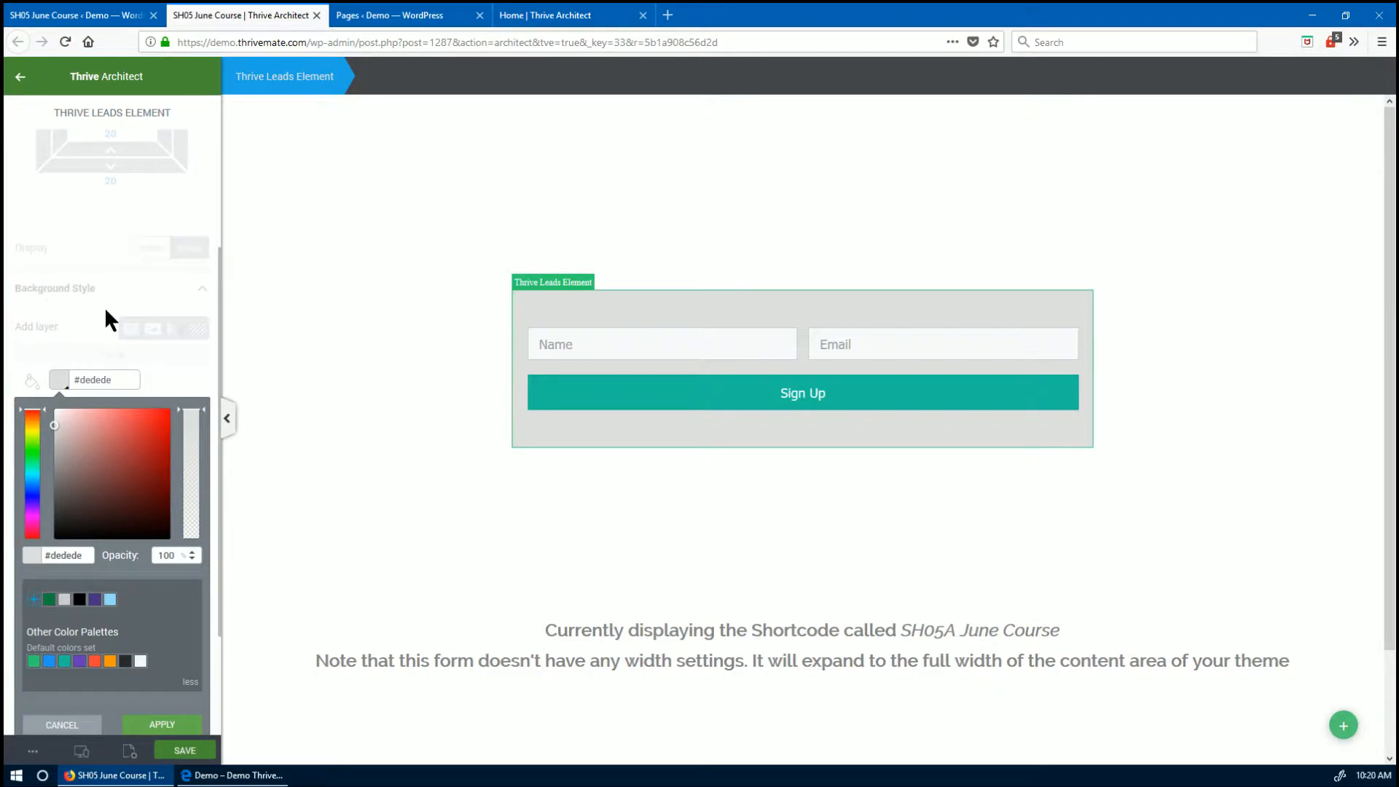
drag(194, 434, 193, 554)
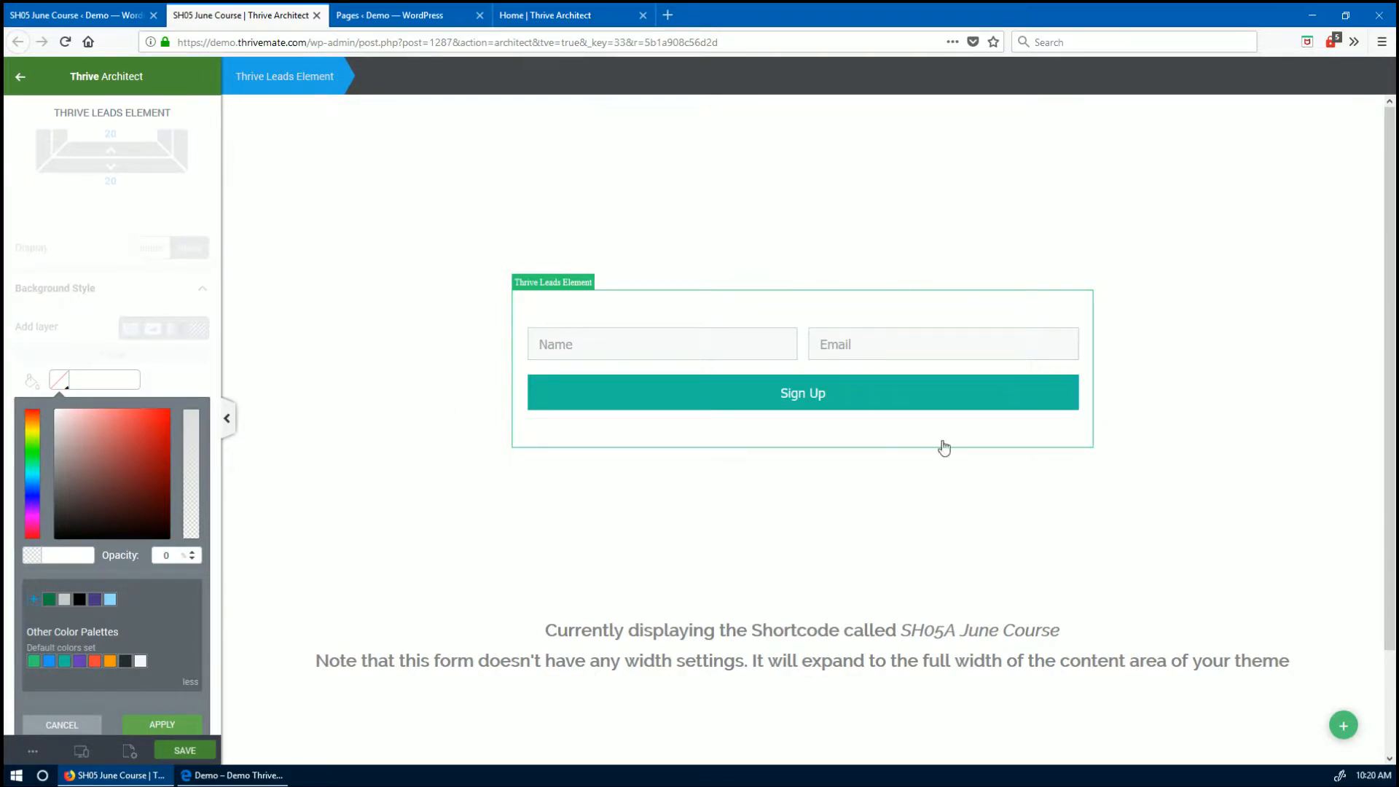
click(62, 725)
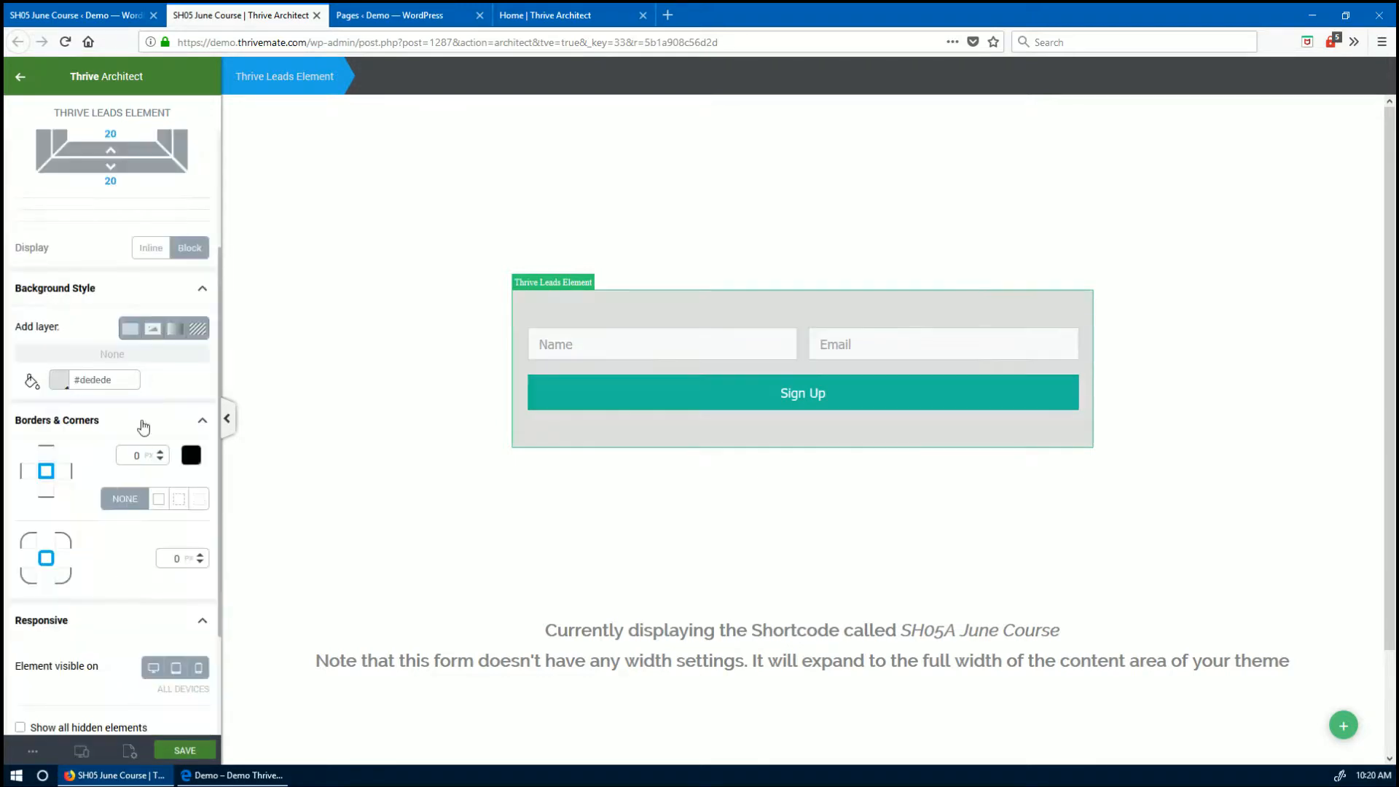
click(59, 379)
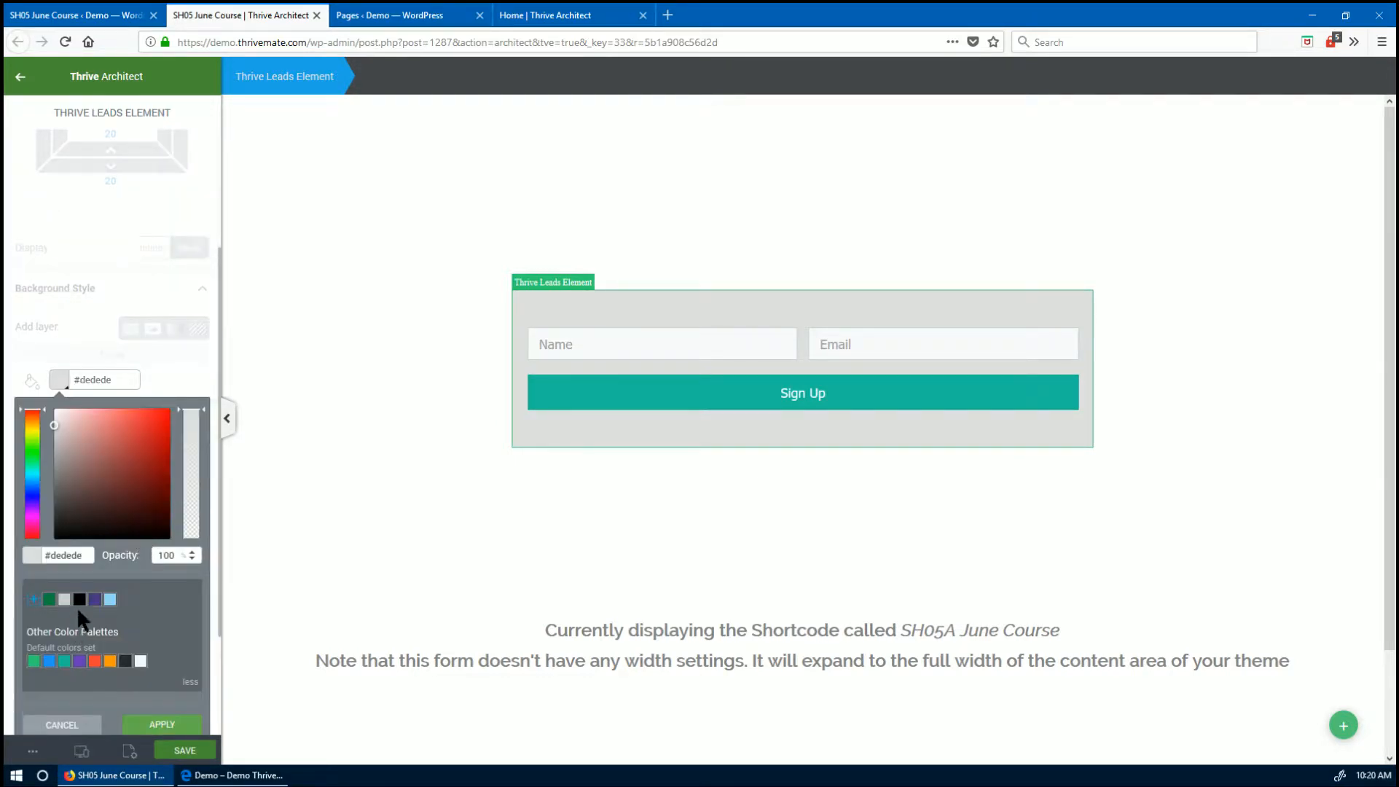
click(95, 599)
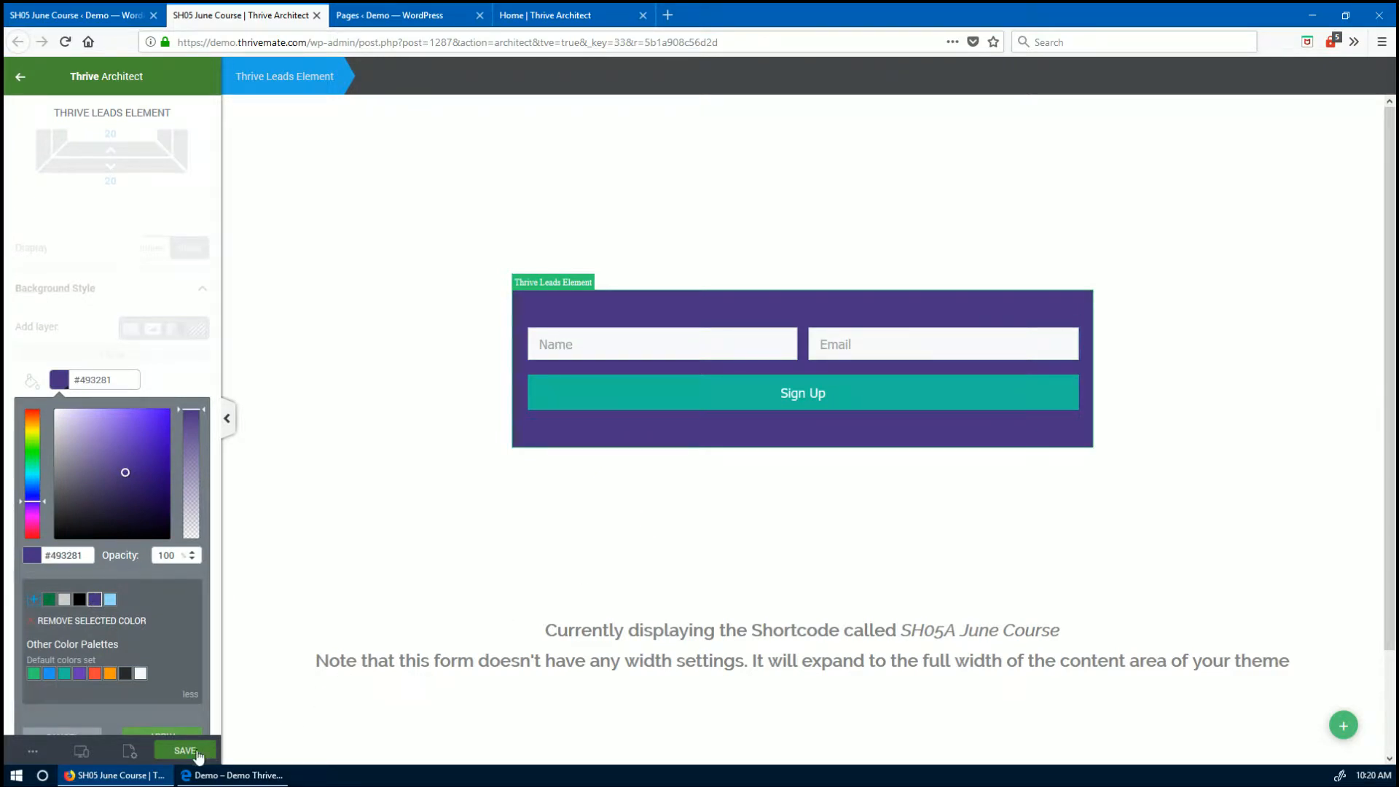
click(170, 732)
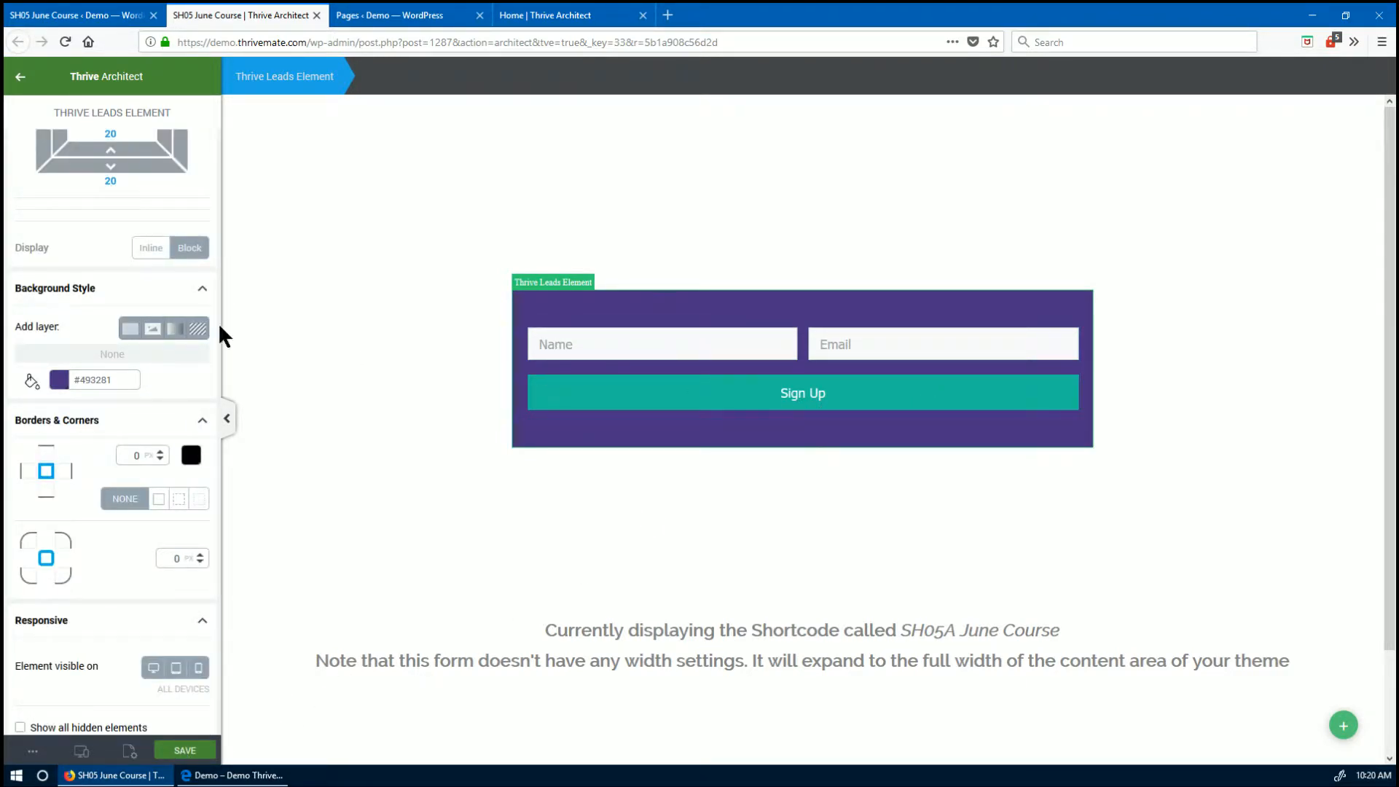
click(21, 76)
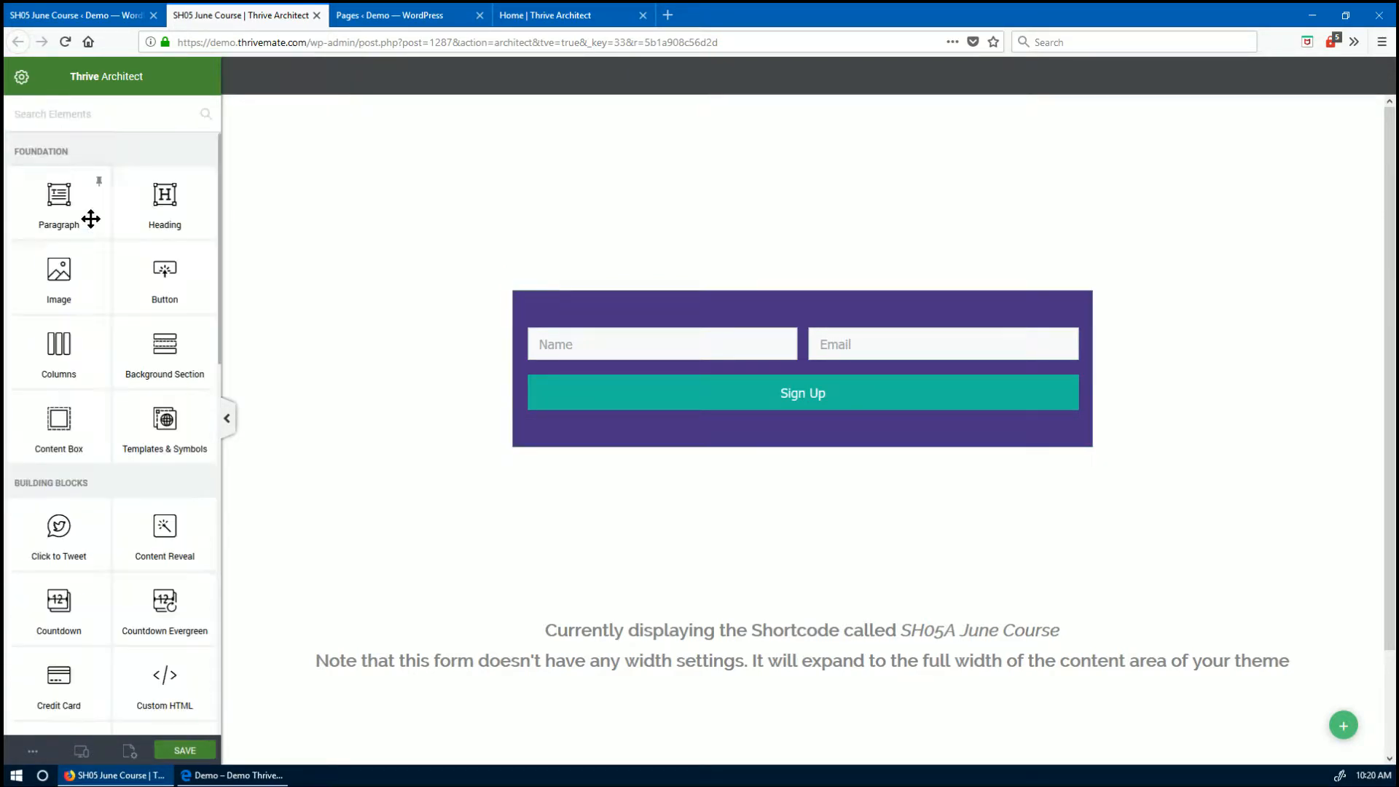
- Add a white 'June Course' heading at the top of the form
drag(170, 195, 715, 327)
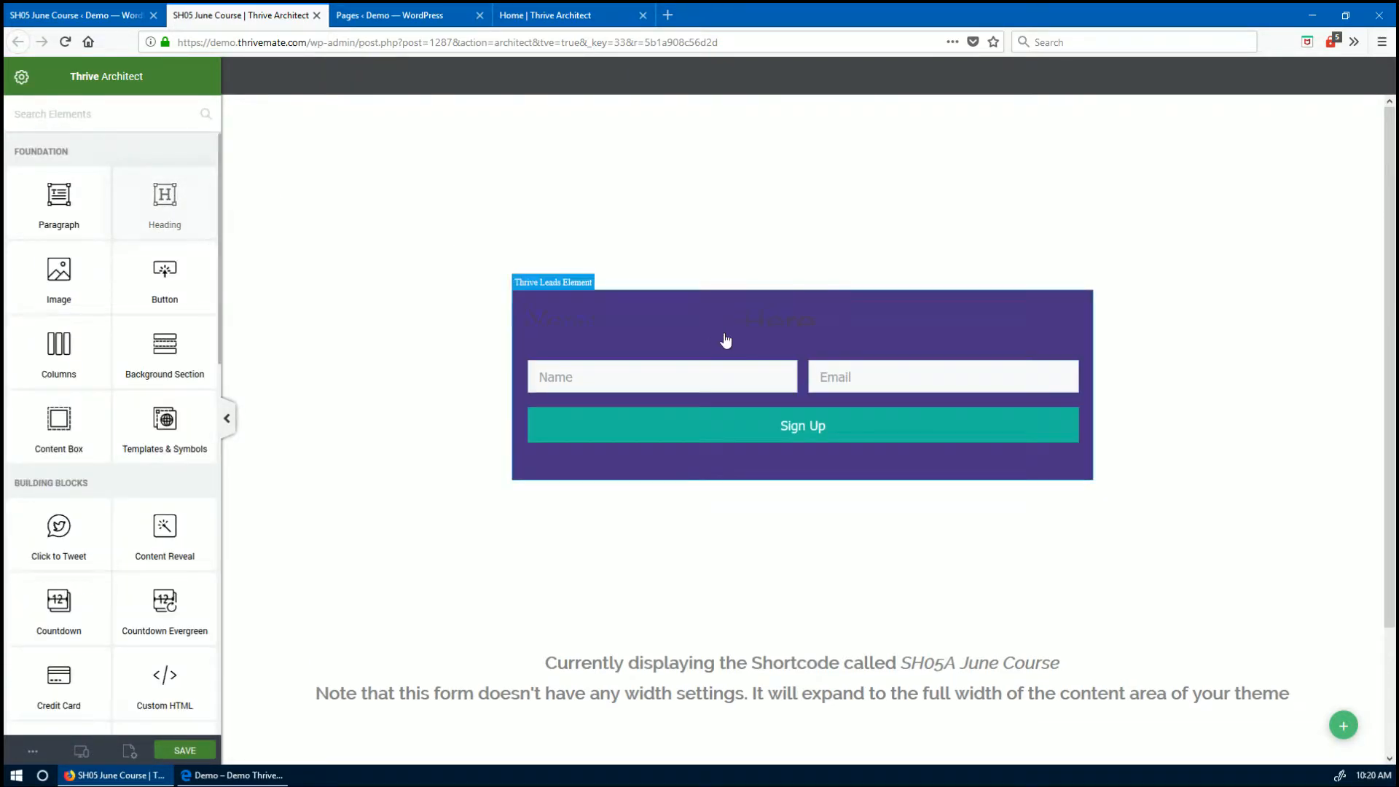
text(June Course)
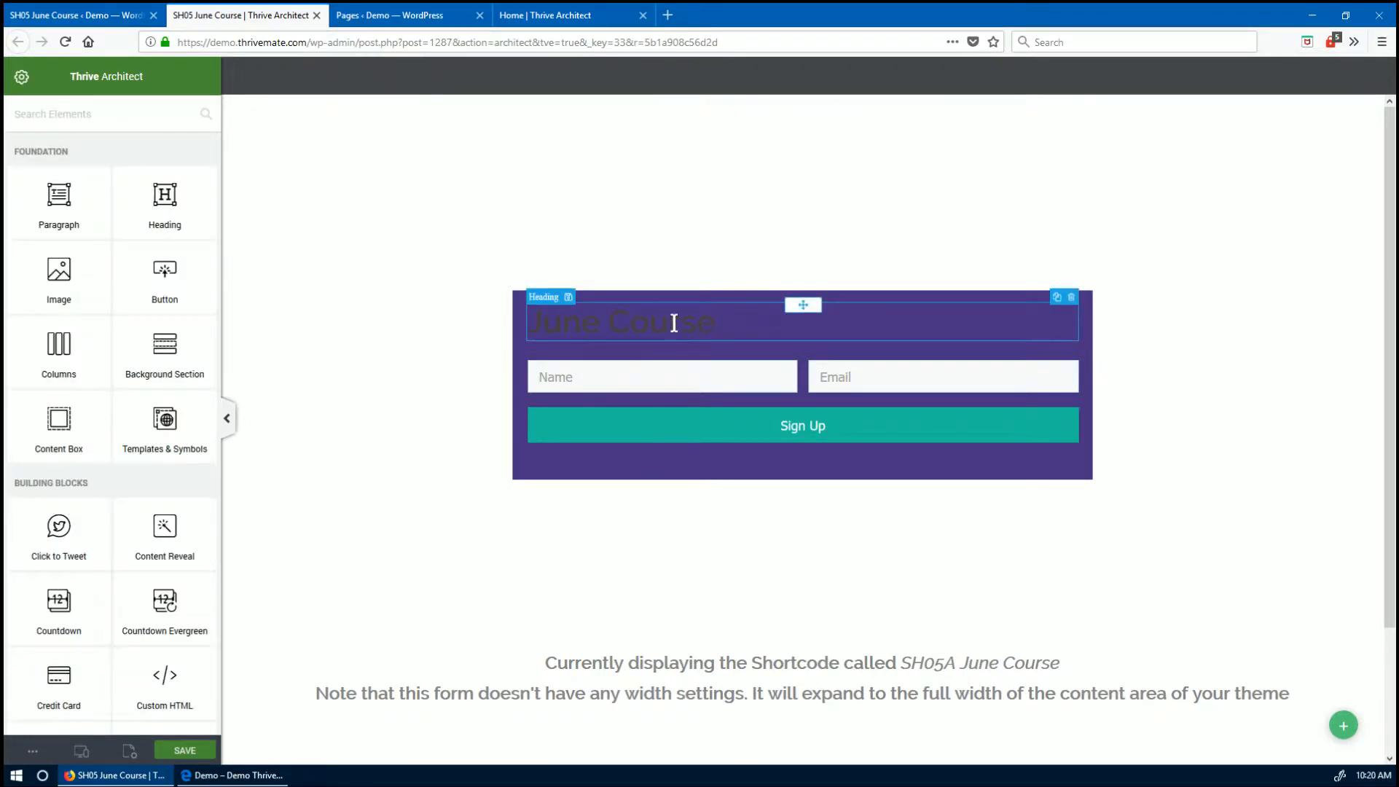
click(44, 186)
drag(67, 249, 24, 204)
click(335, 521)
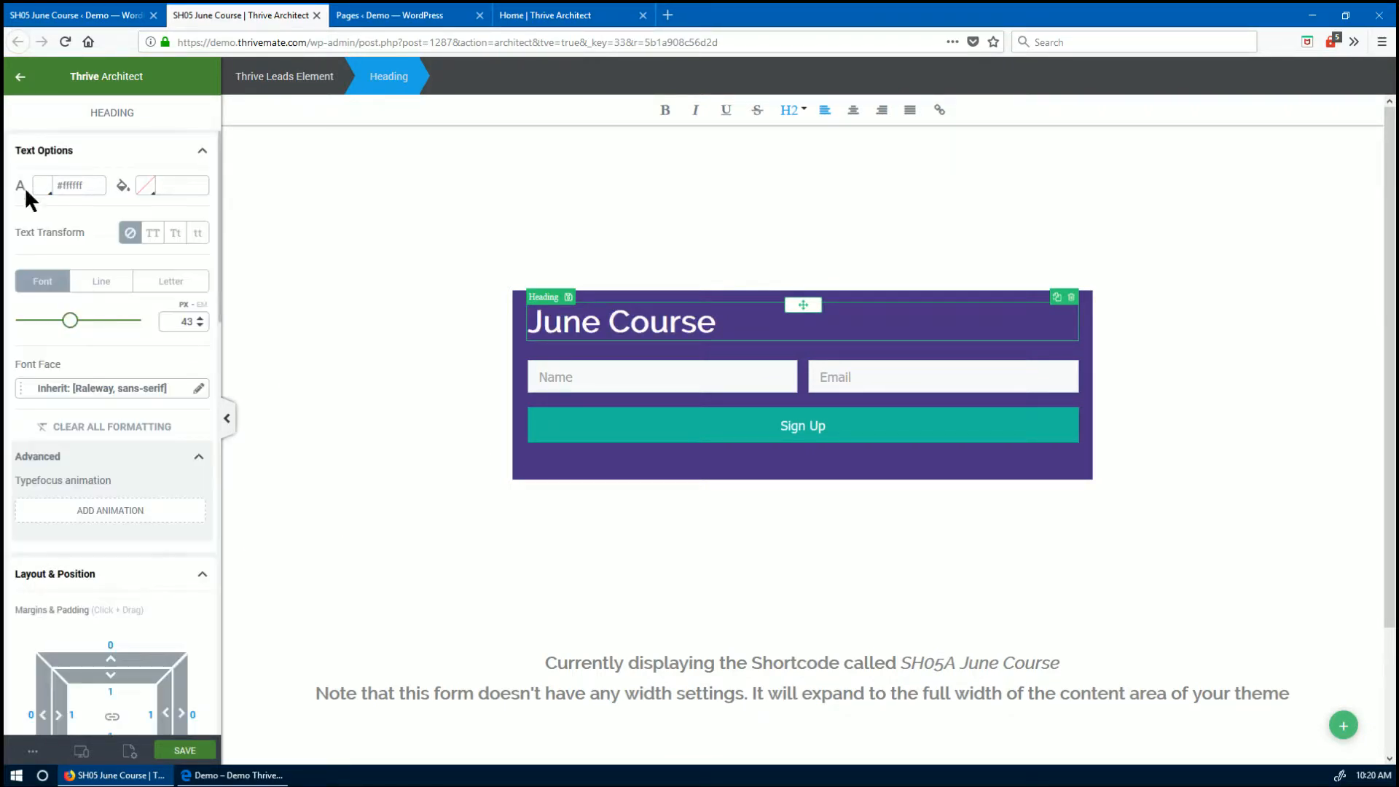
- Add a white 'Our course is now ready, join now.' paragraph below it, then add an Image element
drag(51, 199, 620, 343)
key(BackSpace)
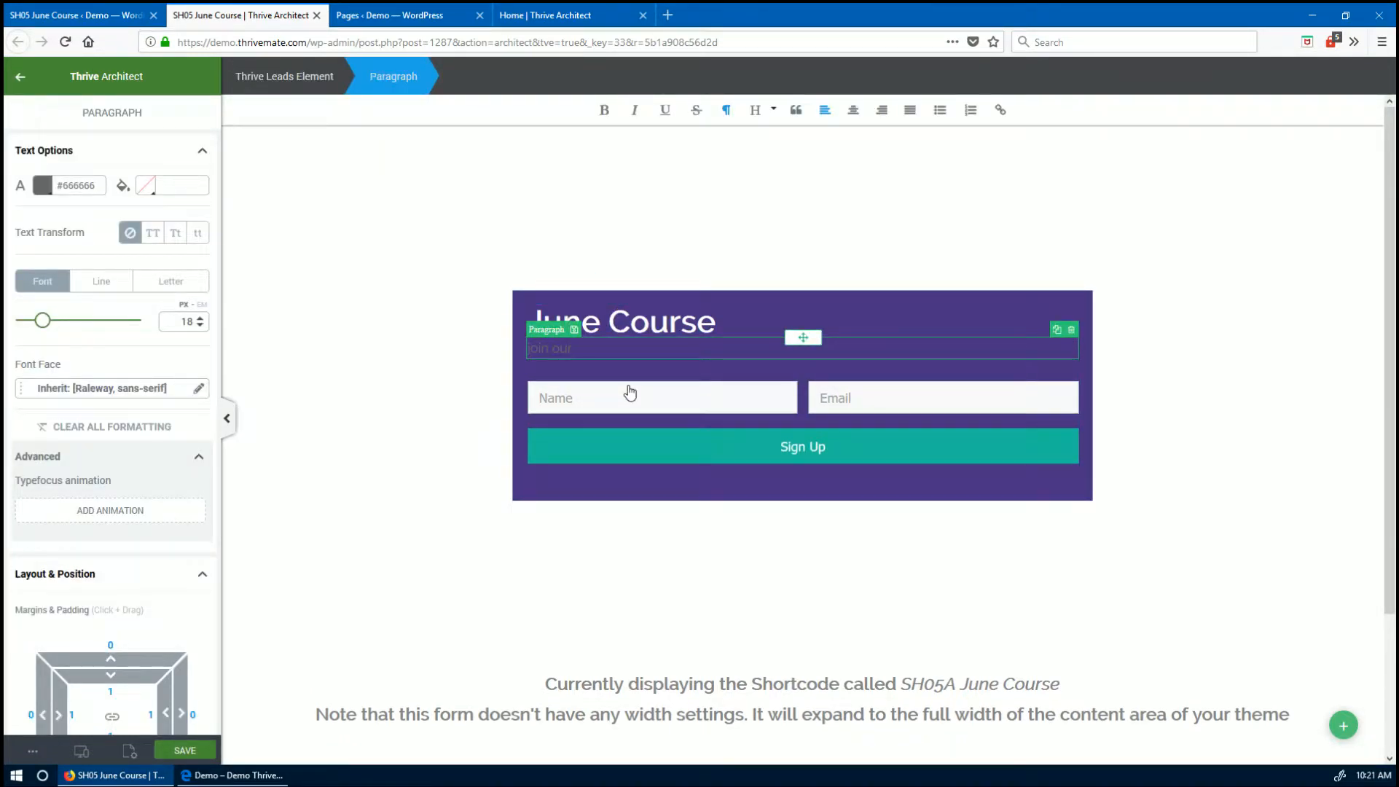
text(join our)
key(ctrl+a)
text(Our)
click(42, 185)
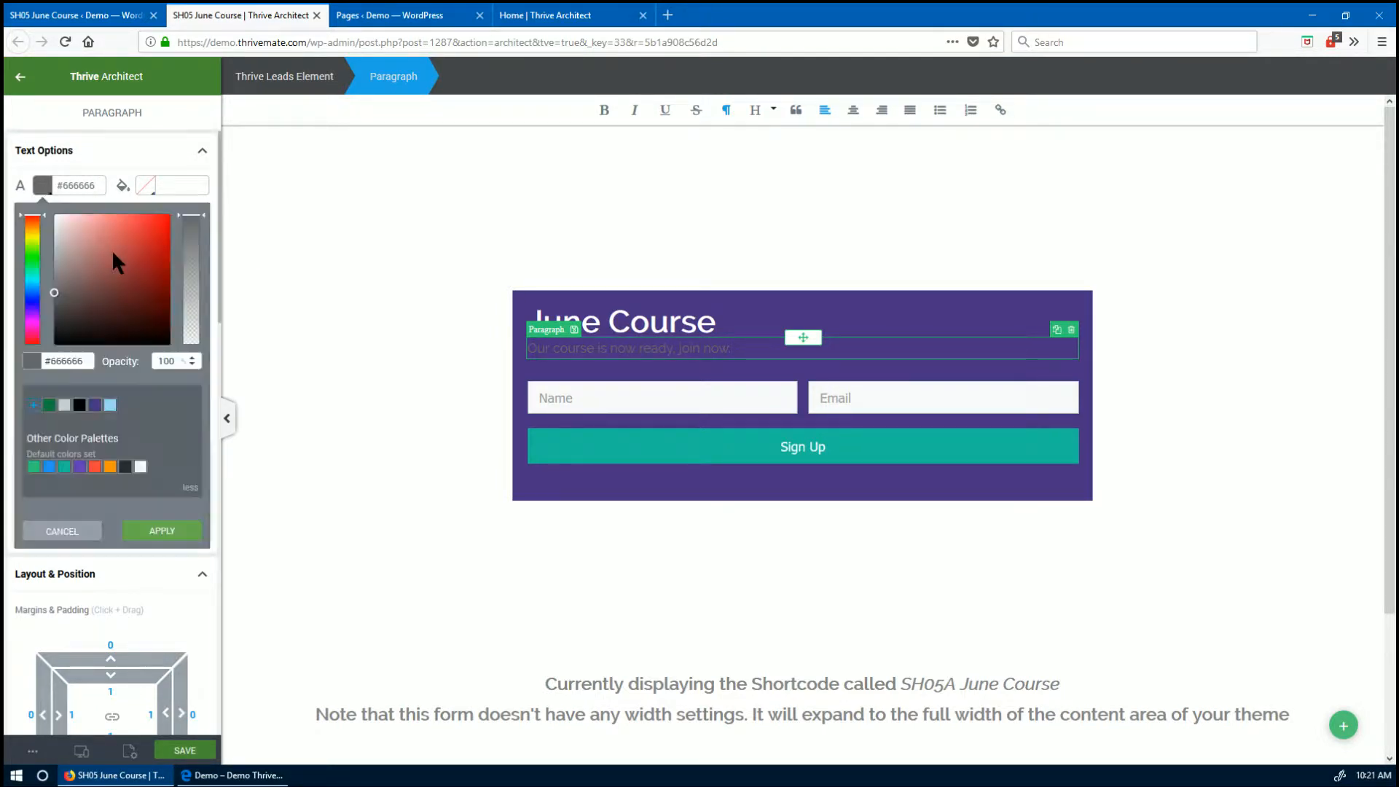
click(54, 214)
click(168, 537)
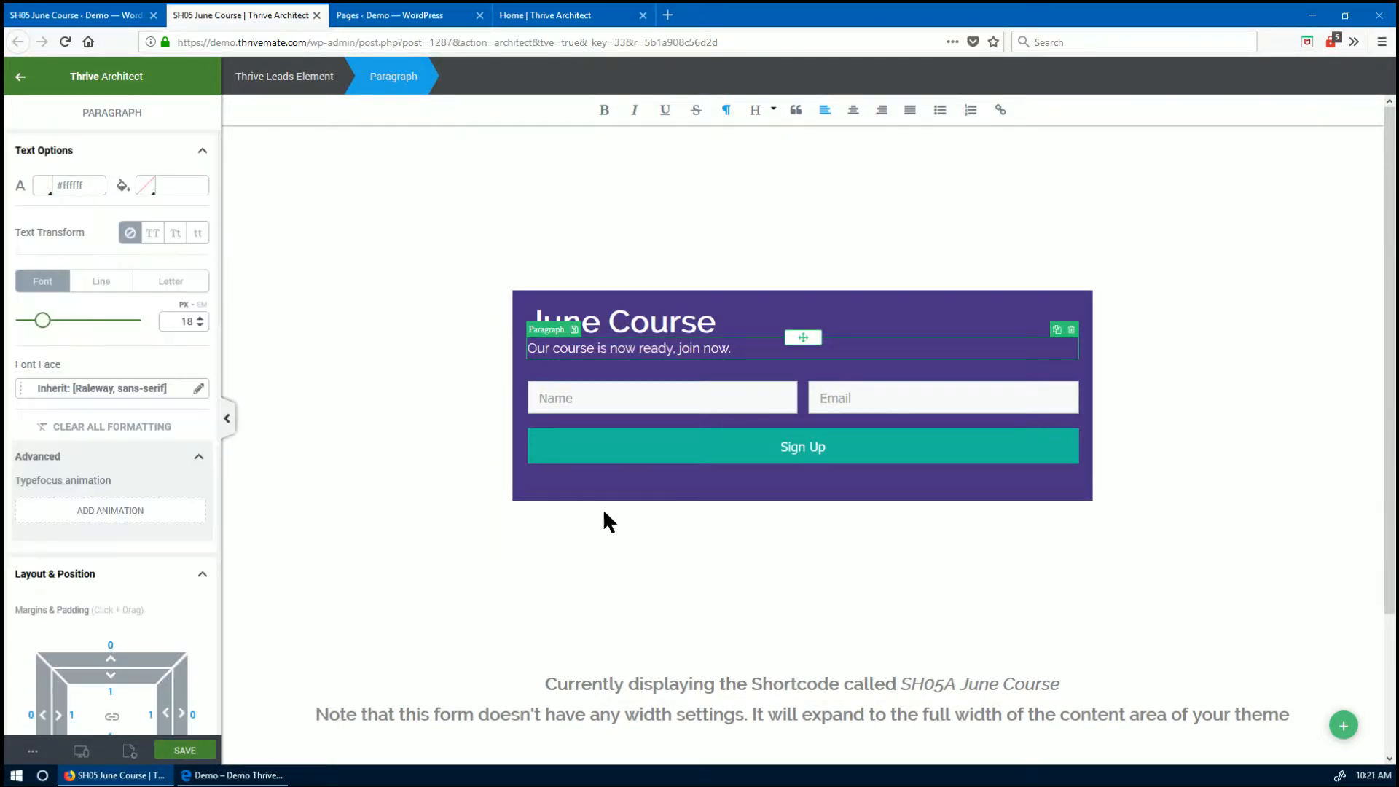
click(23, 86)
drag(59, 281, 1115, 419)
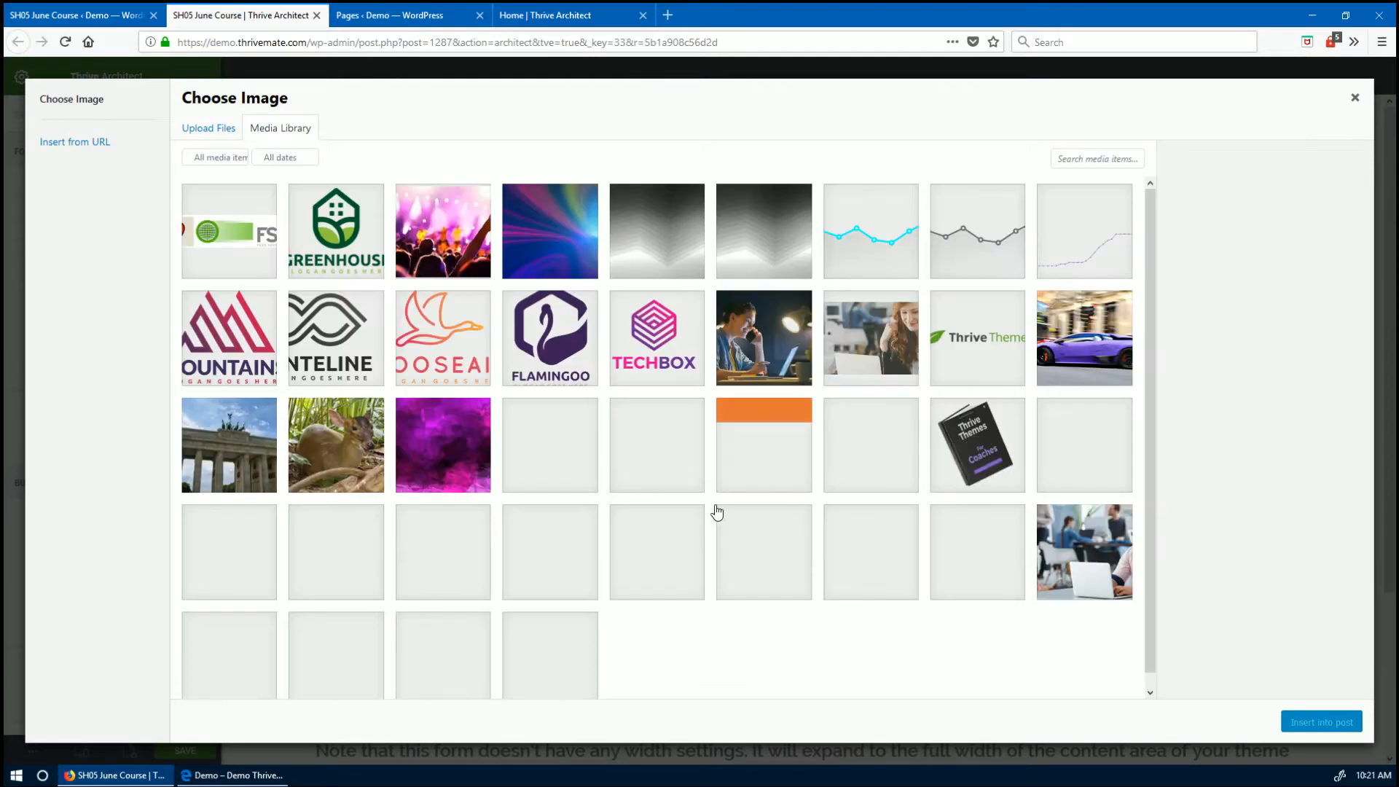
- Insert the woman-on-laptop photo at Large 1024 × 711 size
click(812, 384)
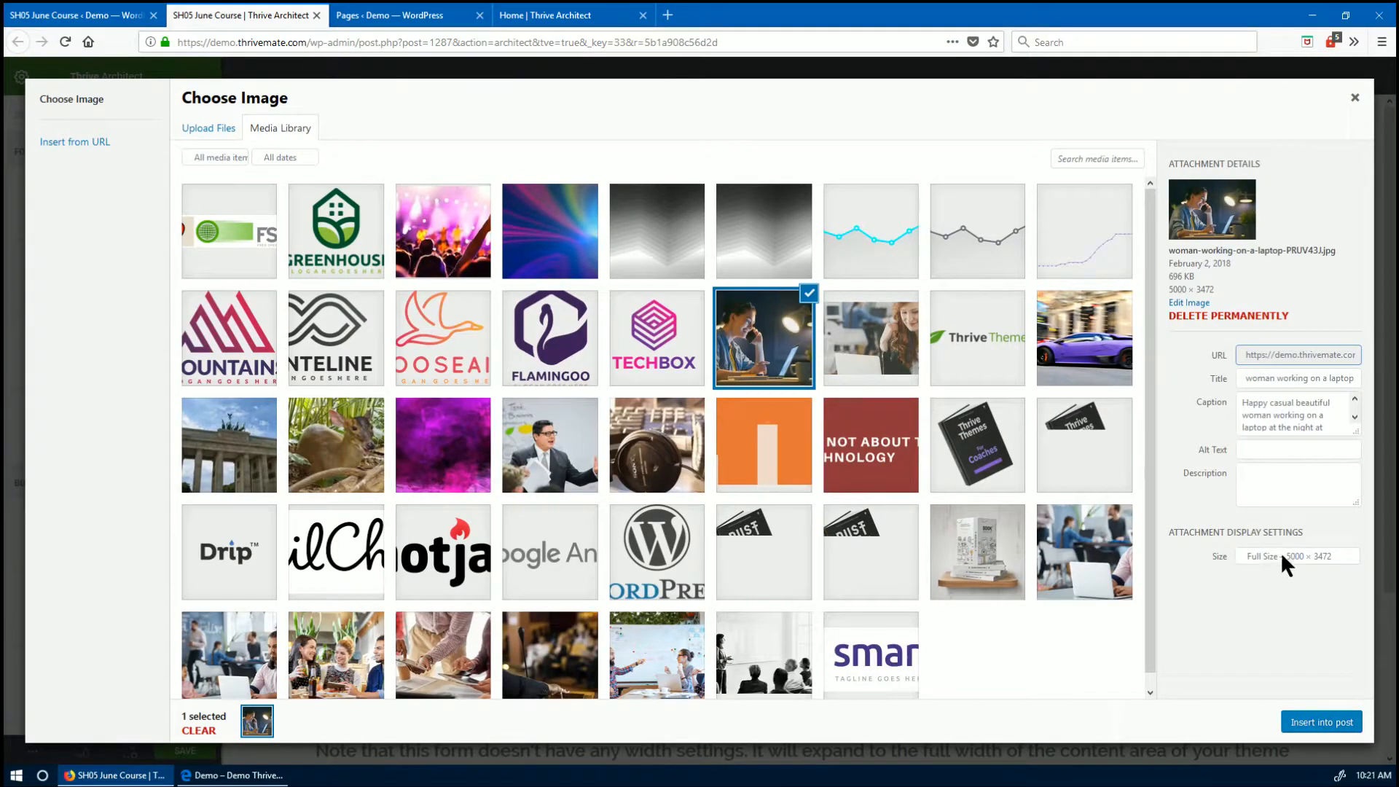
click(1280, 554)
click(1287, 605)
click(1314, 729)
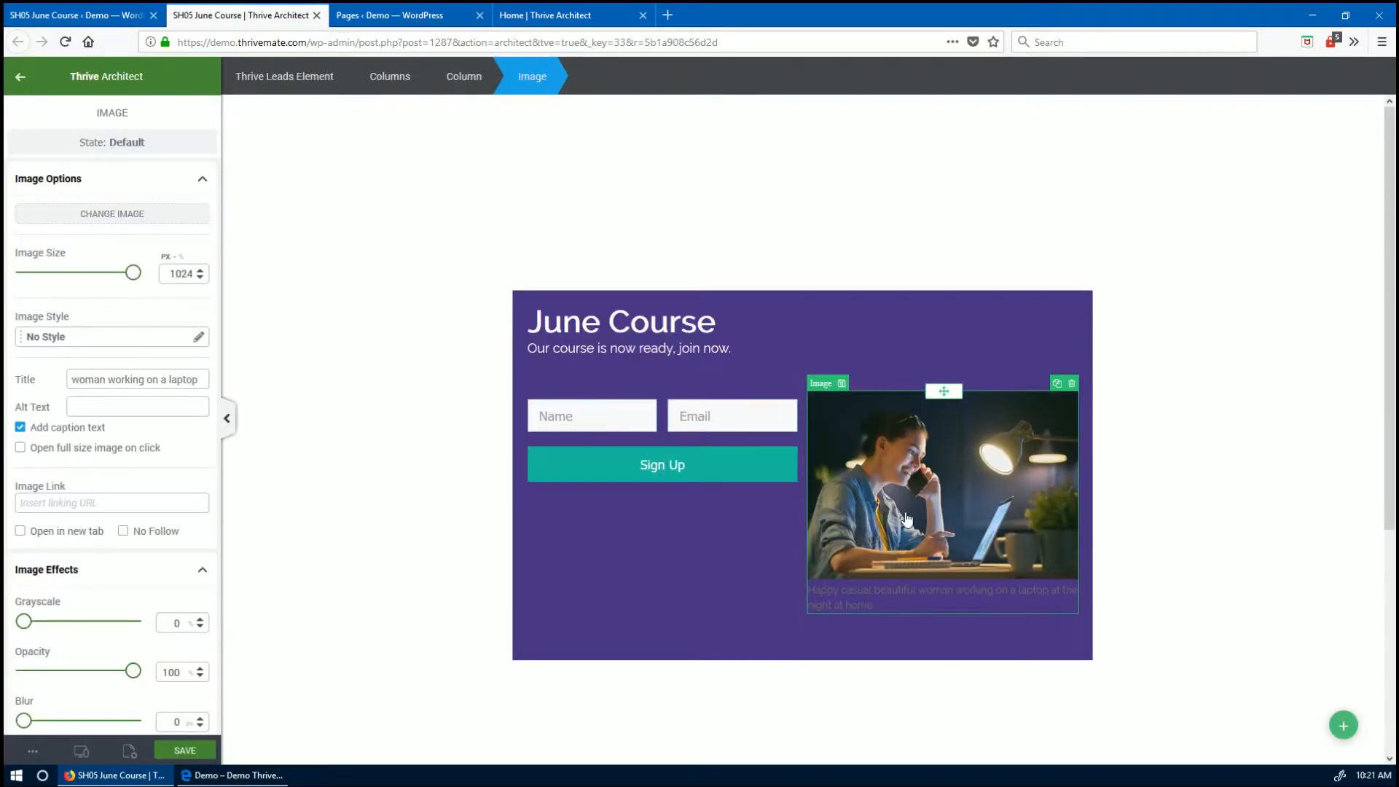
- Remove the caption text beneath the laptop photo
click(901, 593)
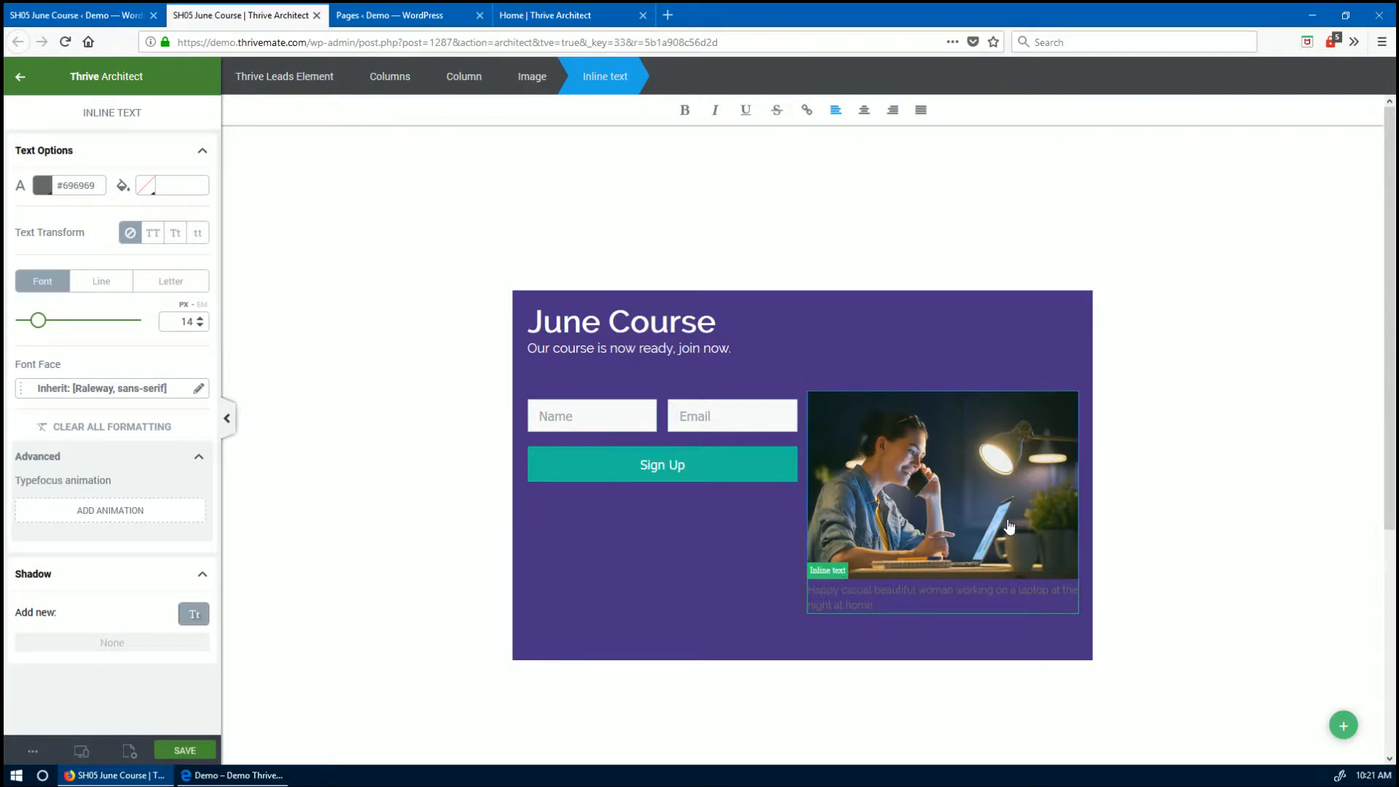
click(901, 532)
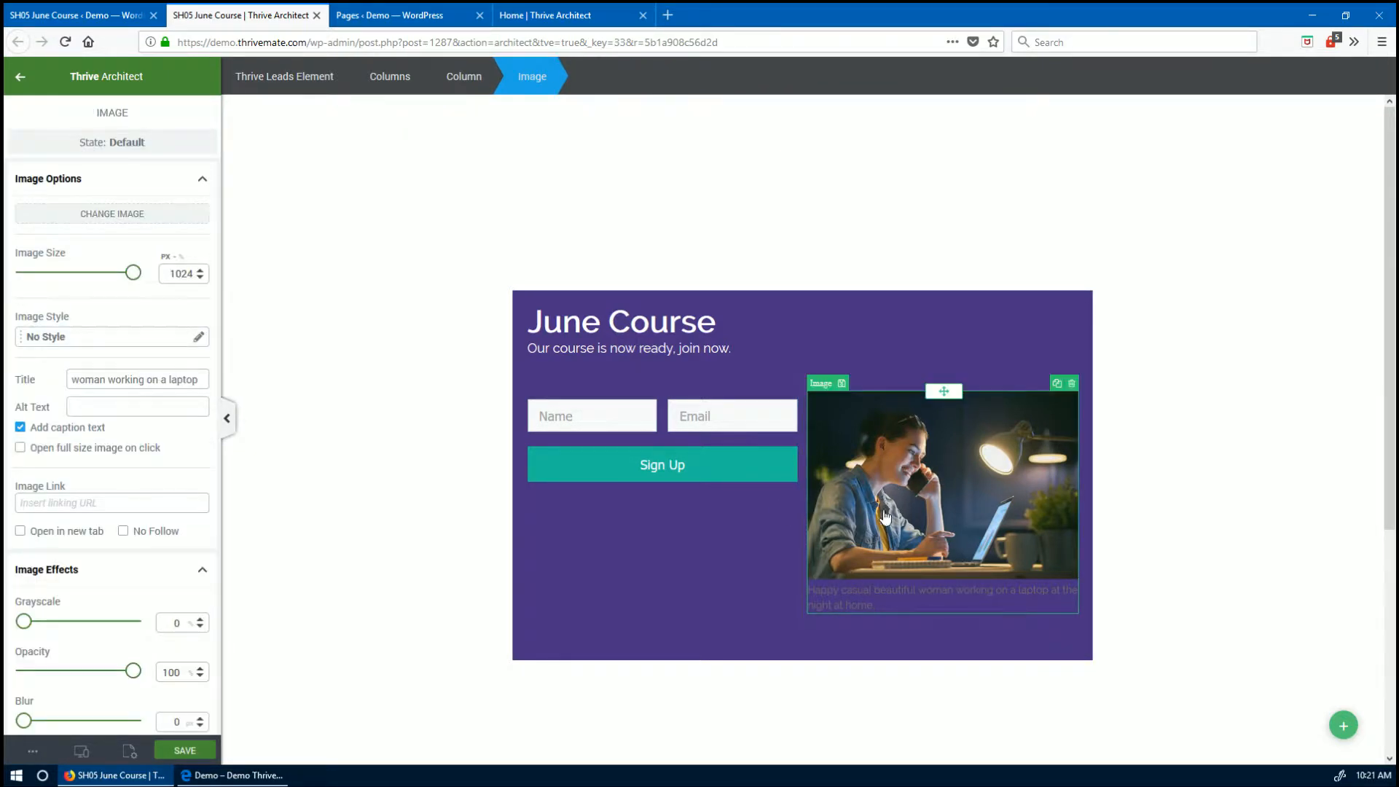
click(20, 427)
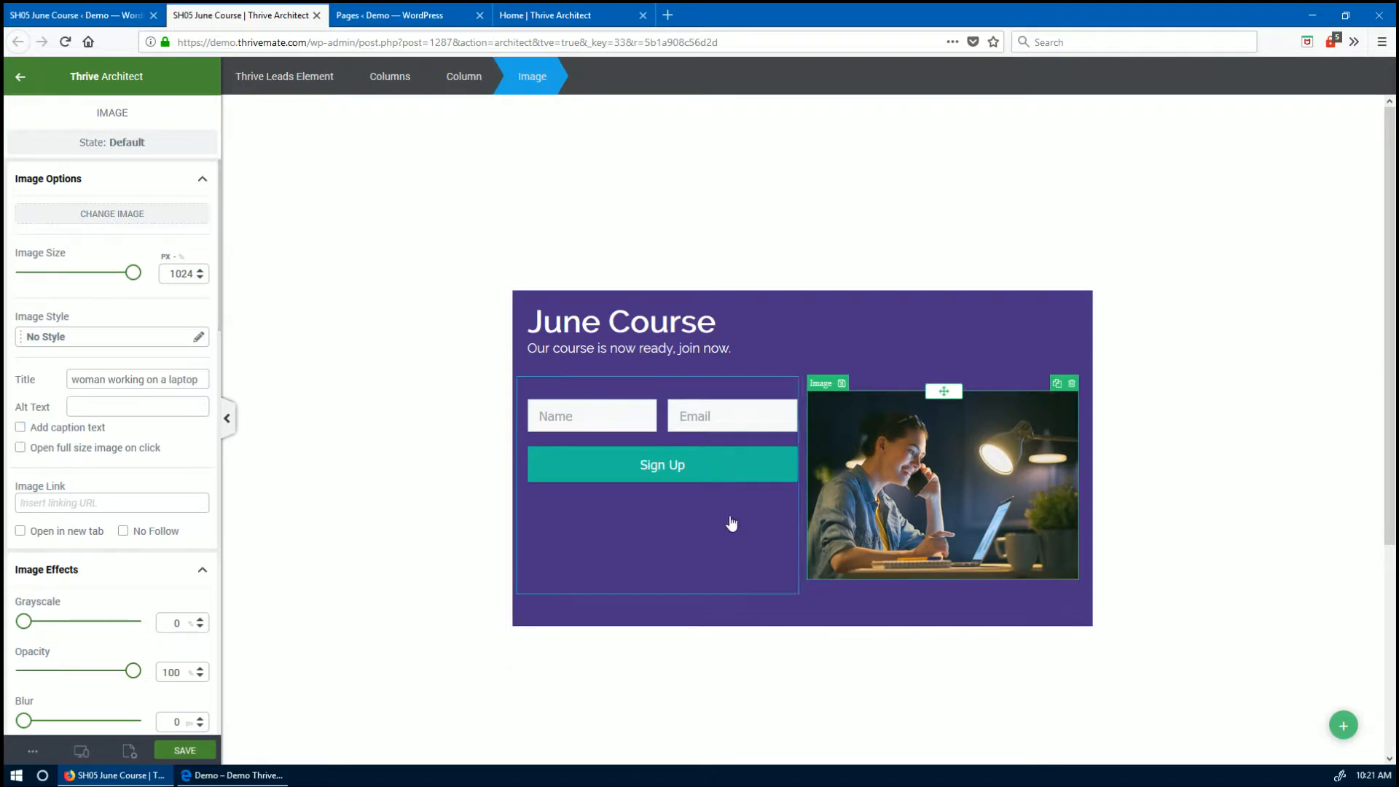
click(647, 326)
click(642, 350)
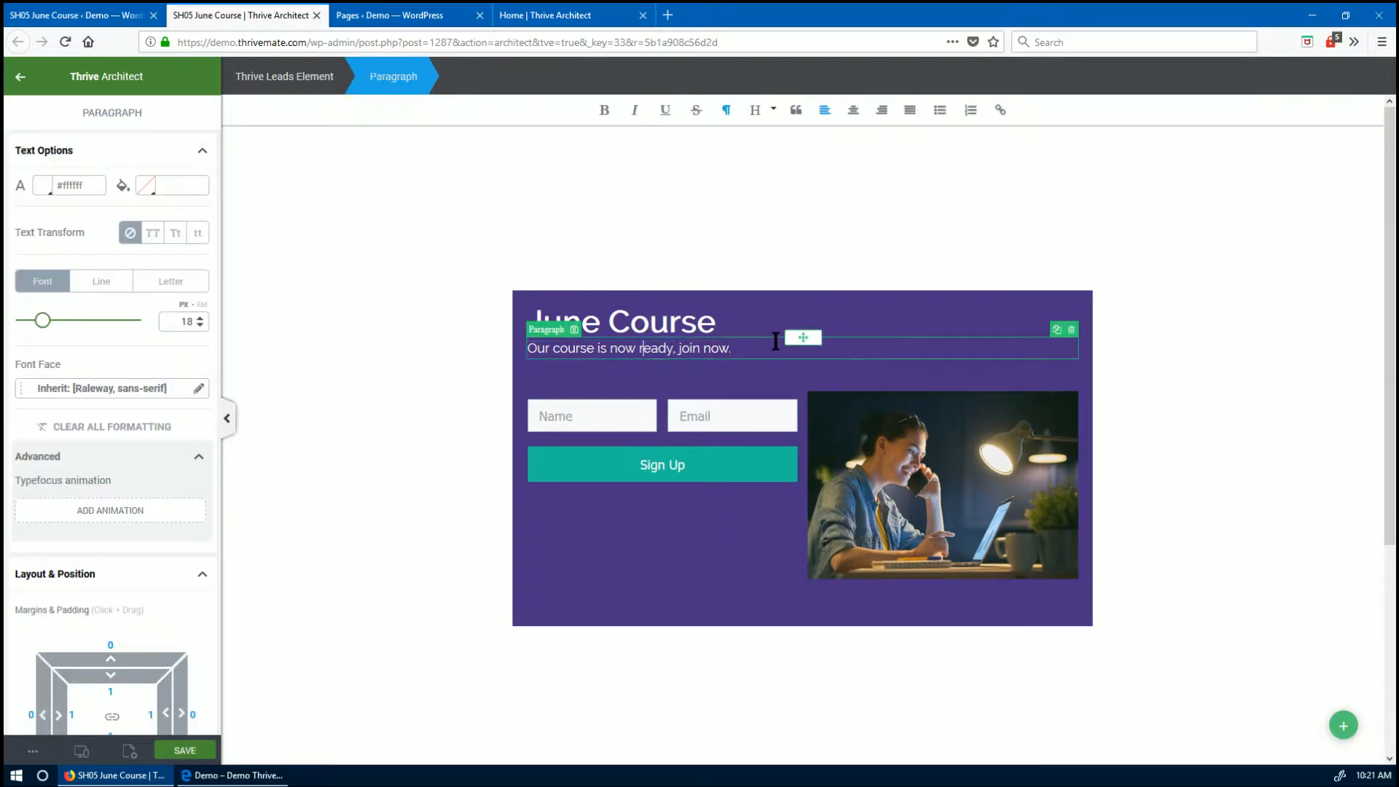
- Move the heading and subtitle into the form's column and centre the column contents vertically
drag(804, 338, 623, 399)
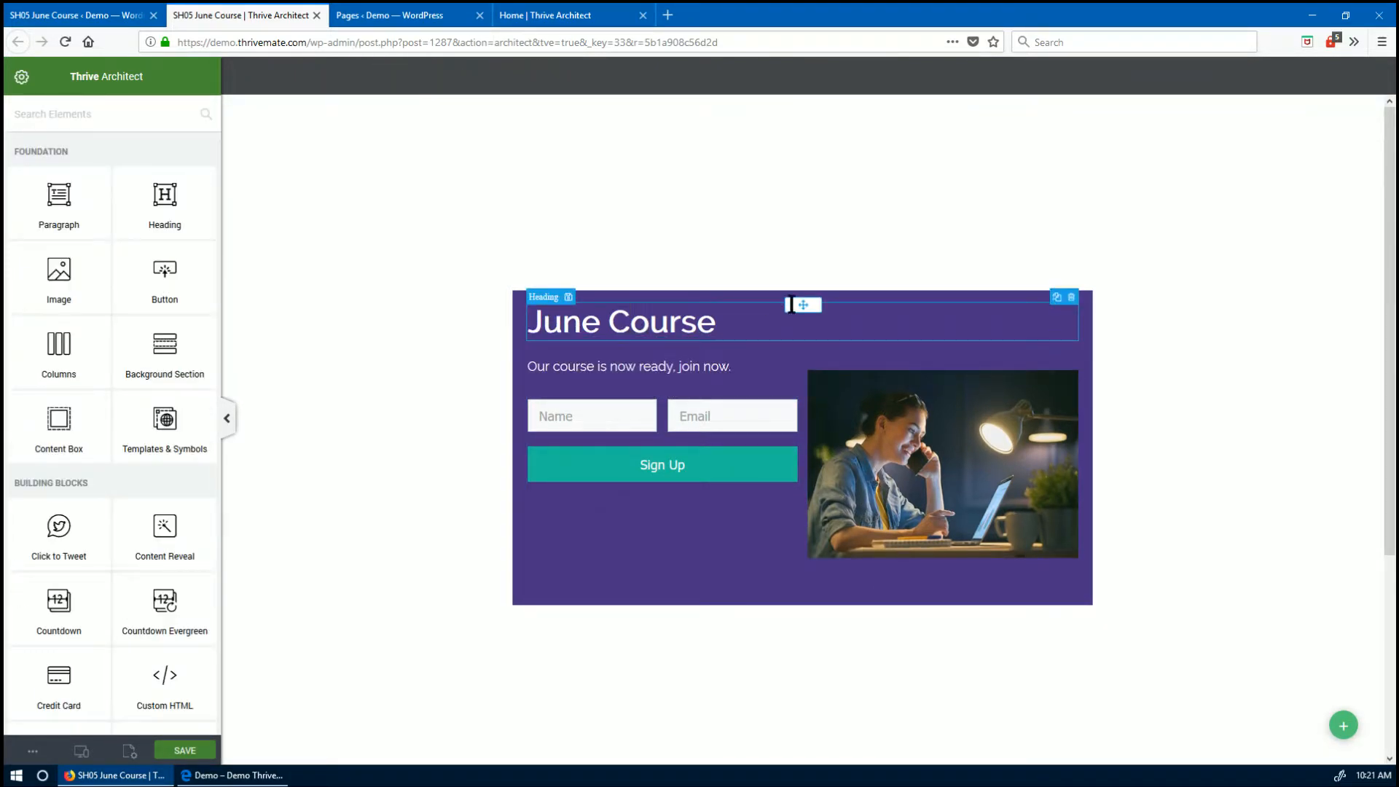
drag(802, 305, 665, 363)
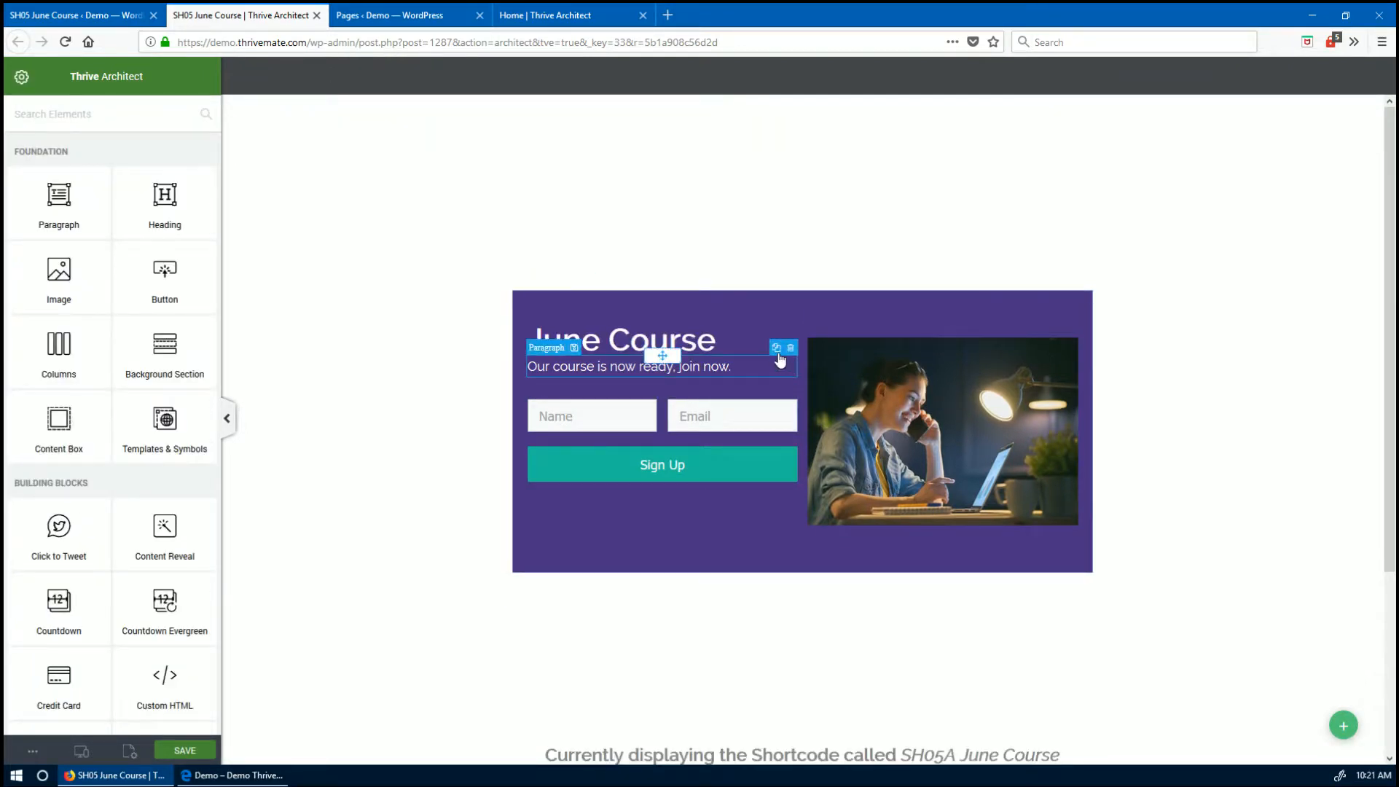
click(667, 337)
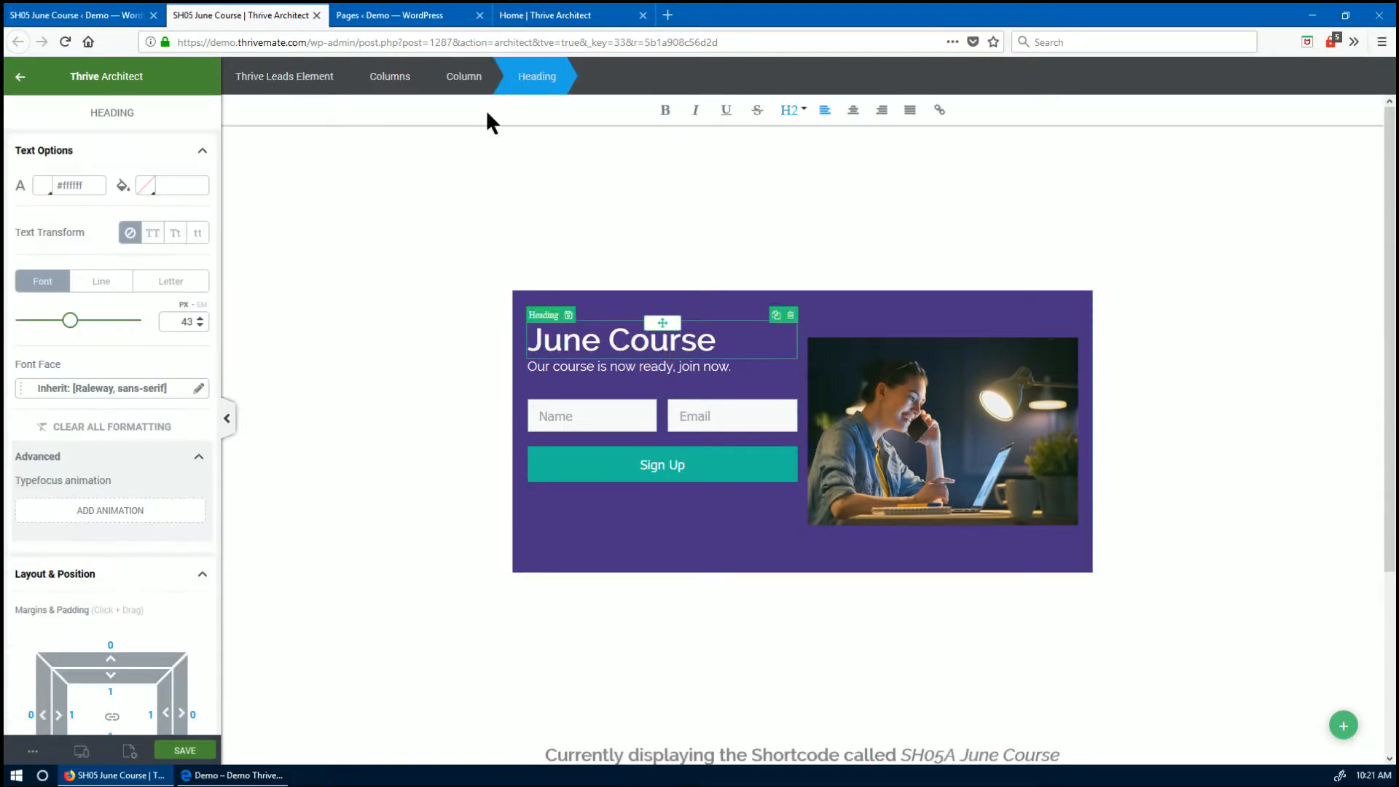
click(454, 86)
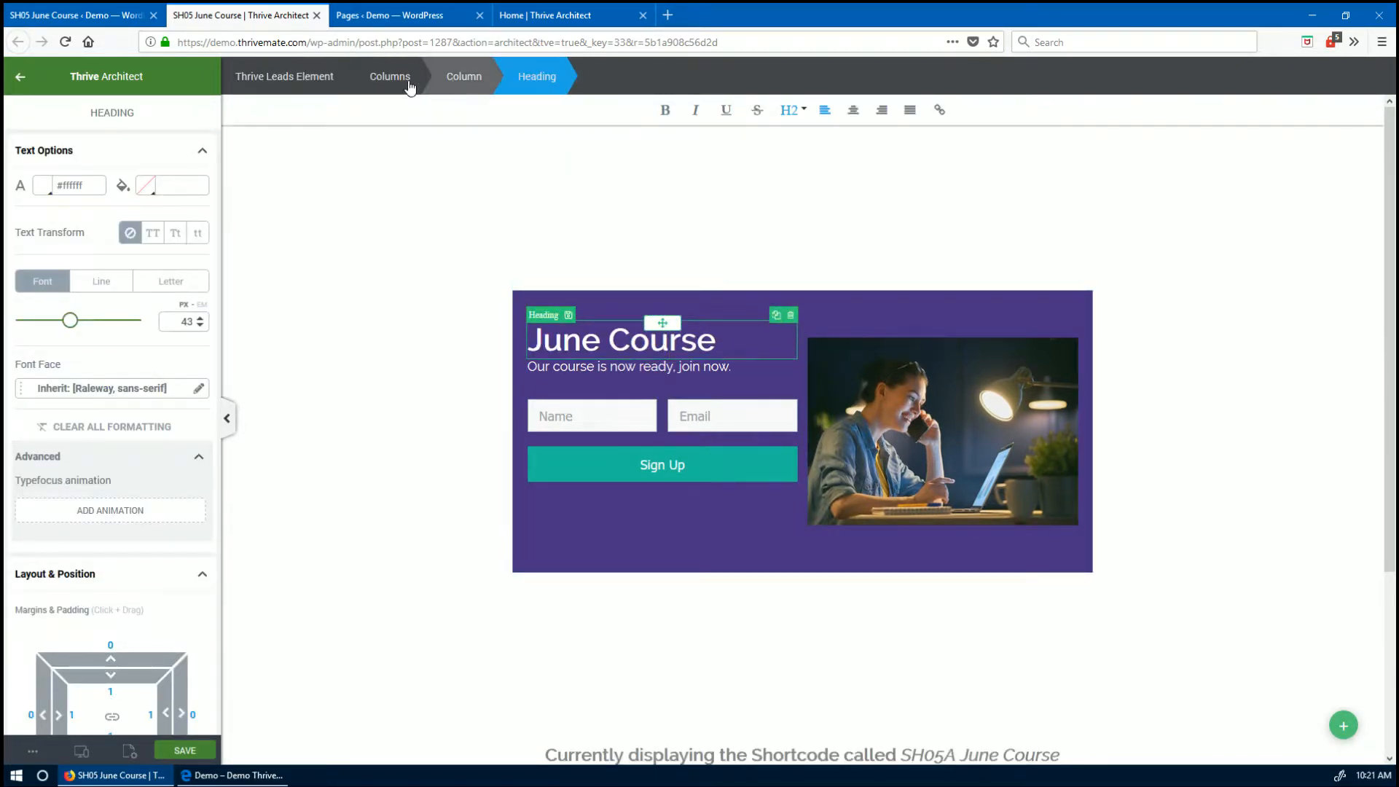
click(409, 84)
scroll(146, 393, down, 1)
scroll(165, 349, up, 1)
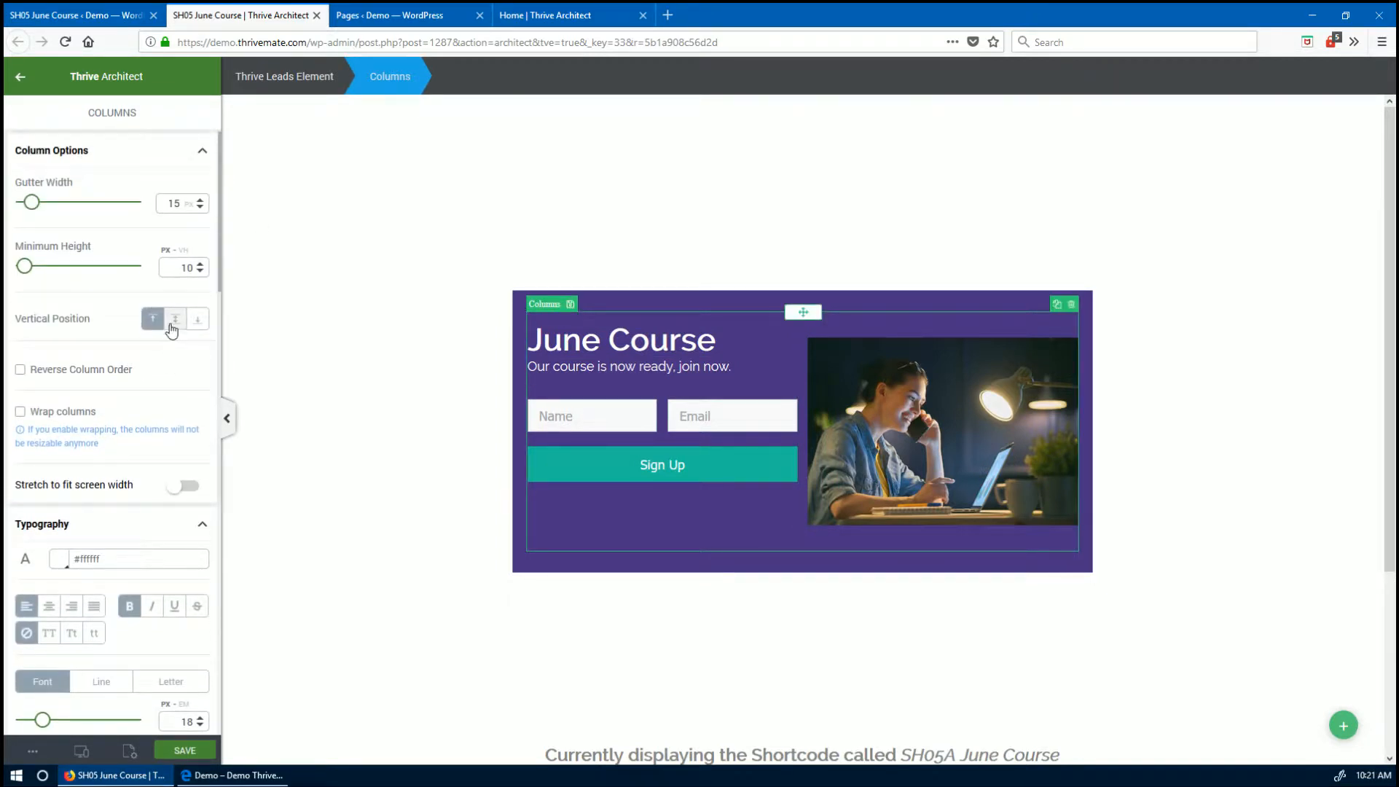
click(175, 319)
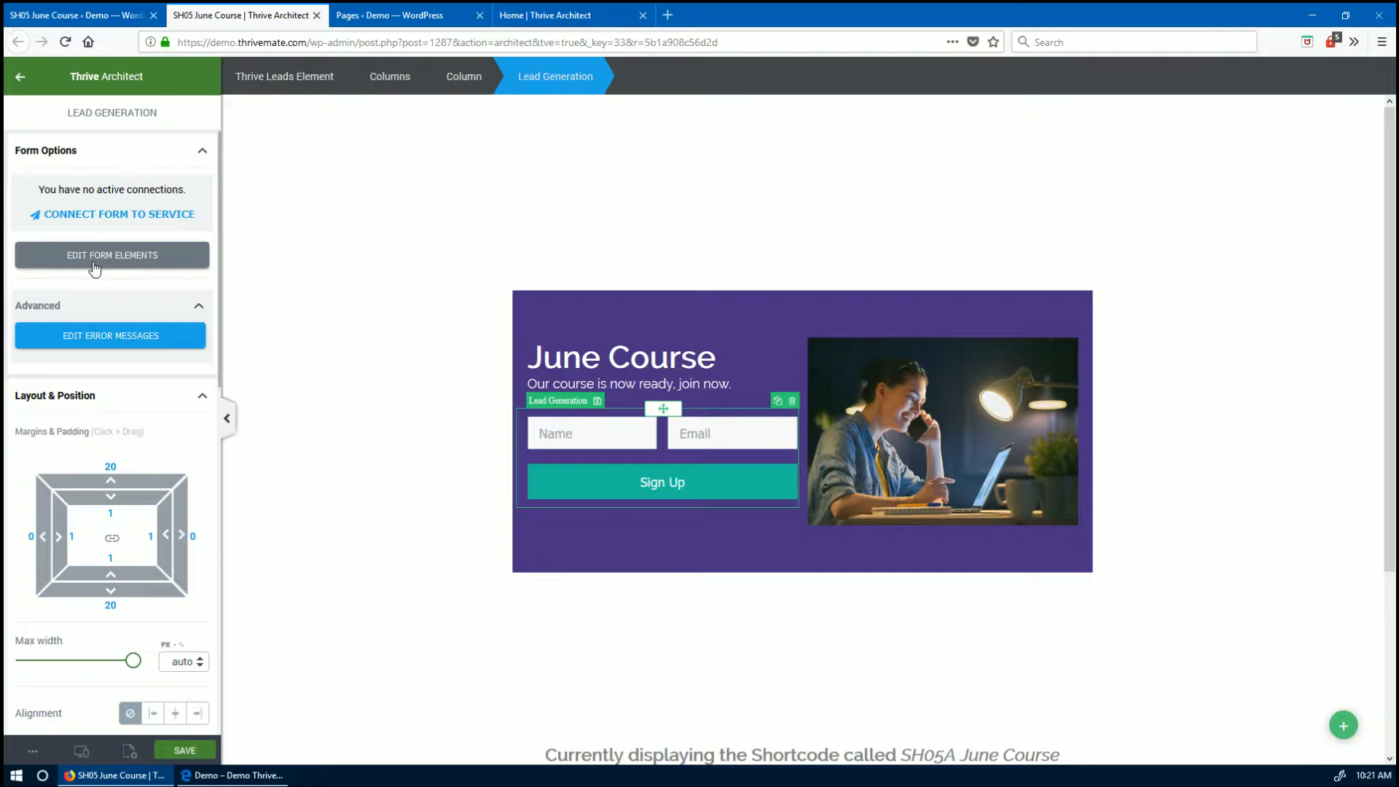
- Make the Sign Up button light blue (#92d9f8)
click(95, 269)
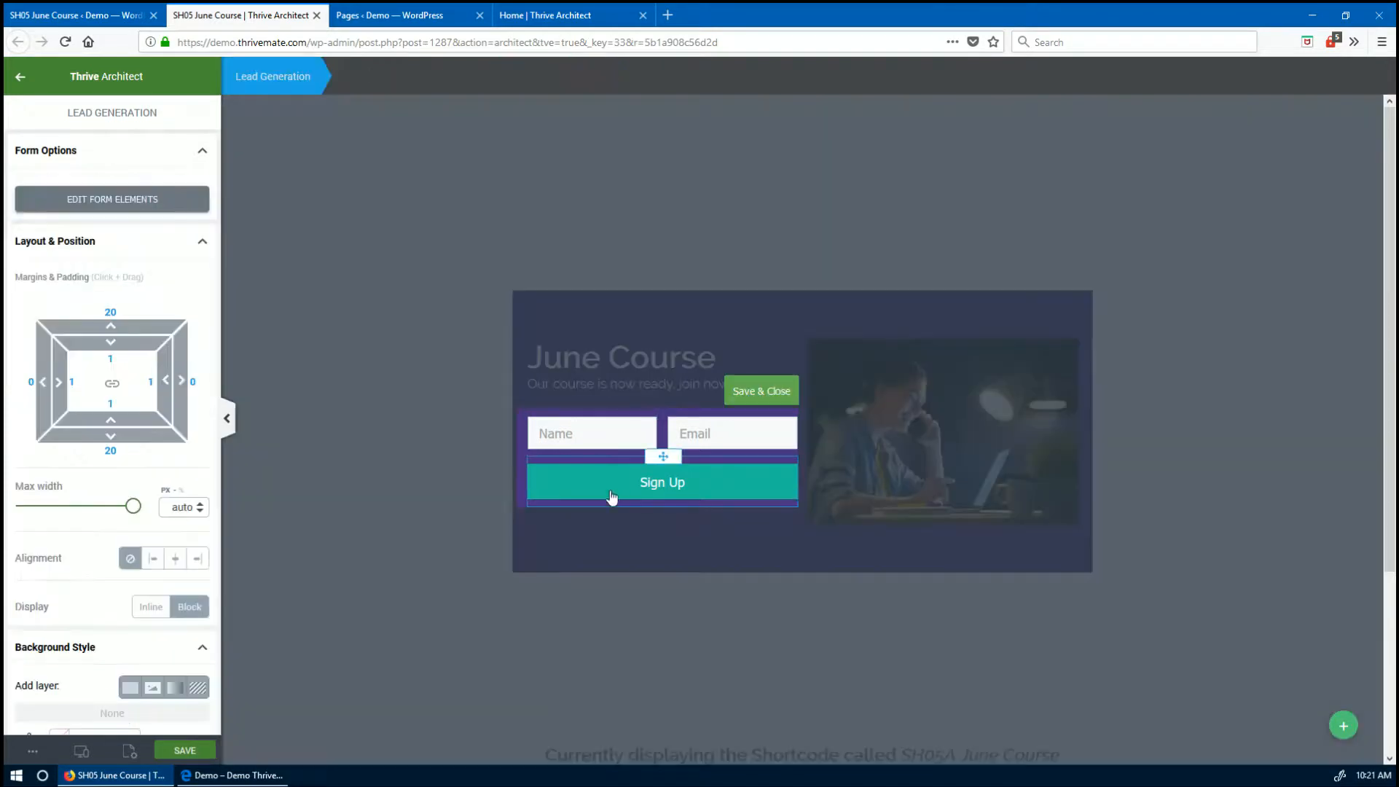
click(573, 483)
click(127, 255)
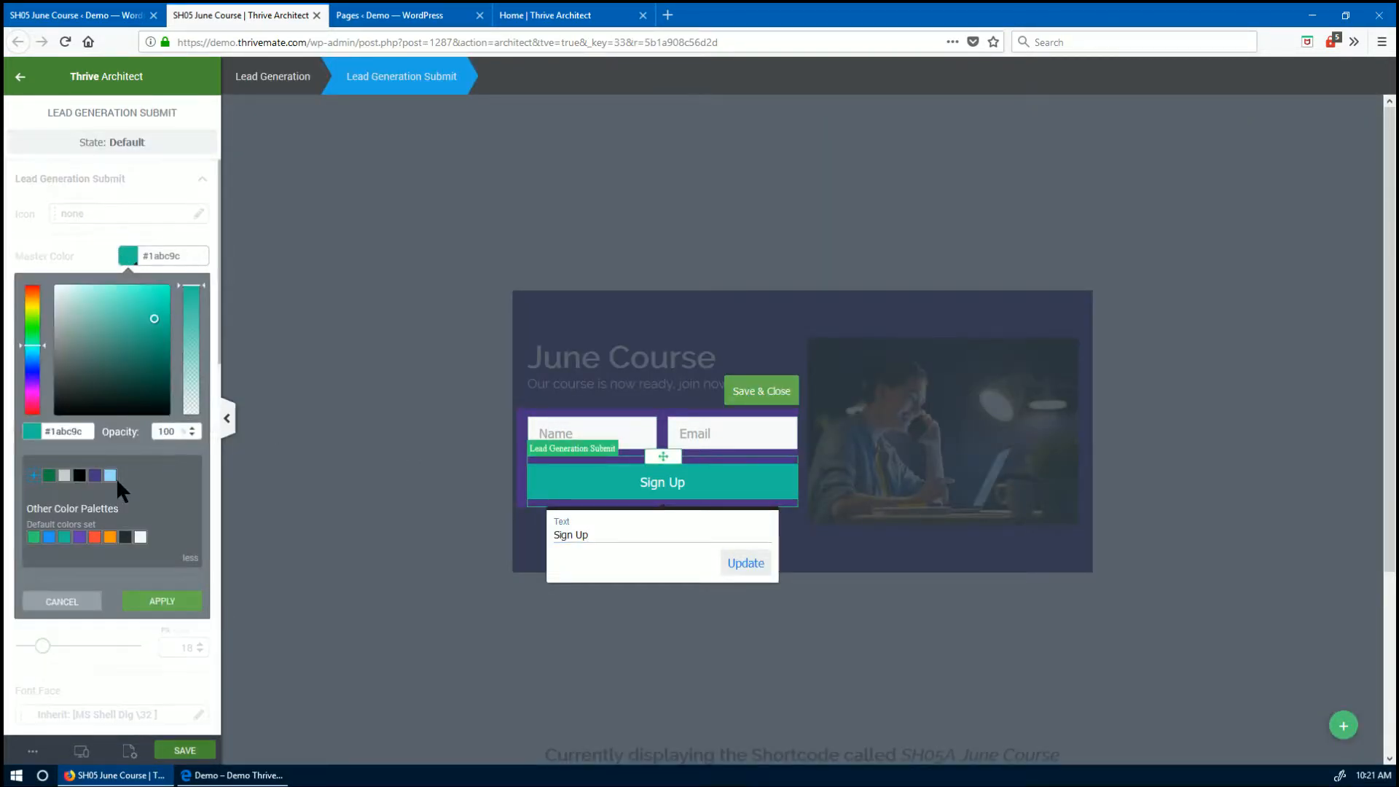
click(111, 477)
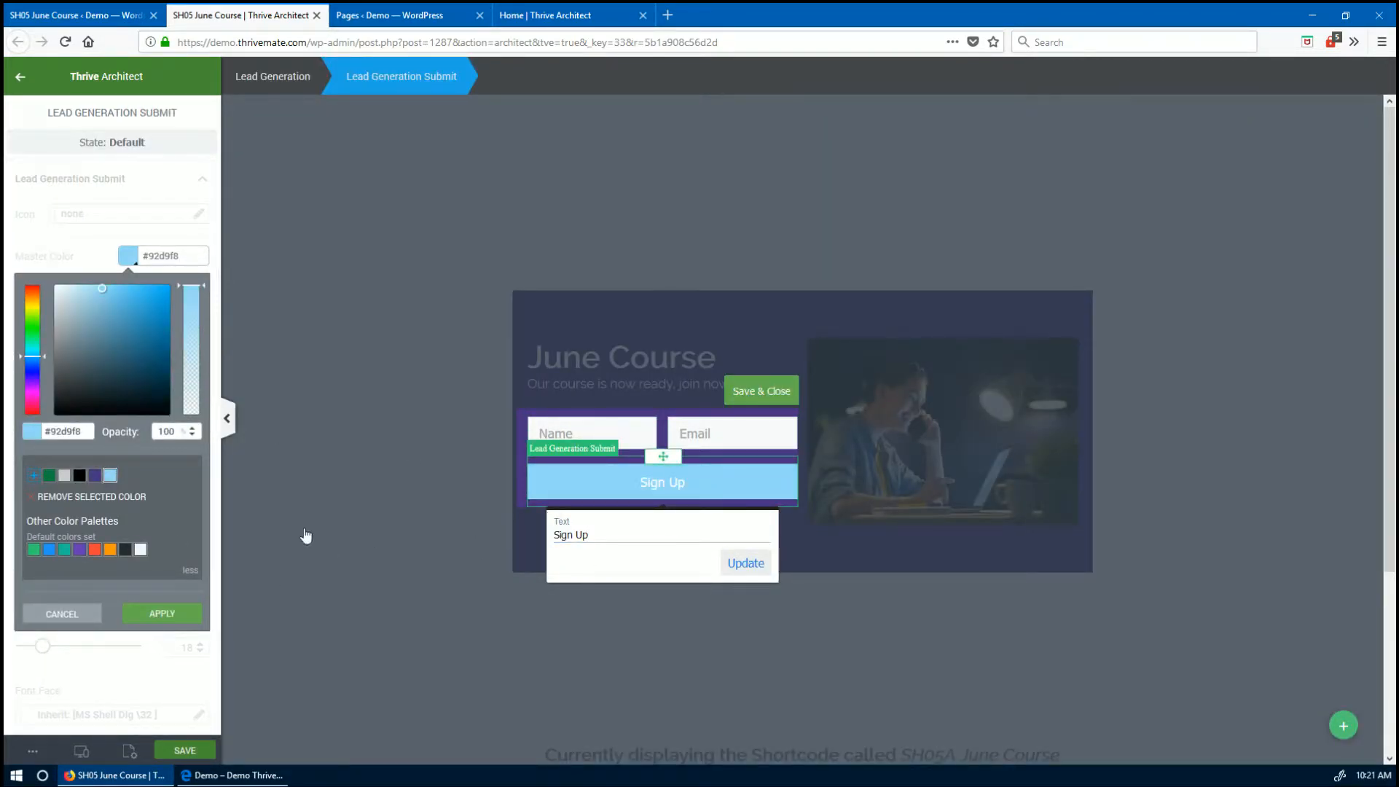
click(194, 615)
click(742, 562)
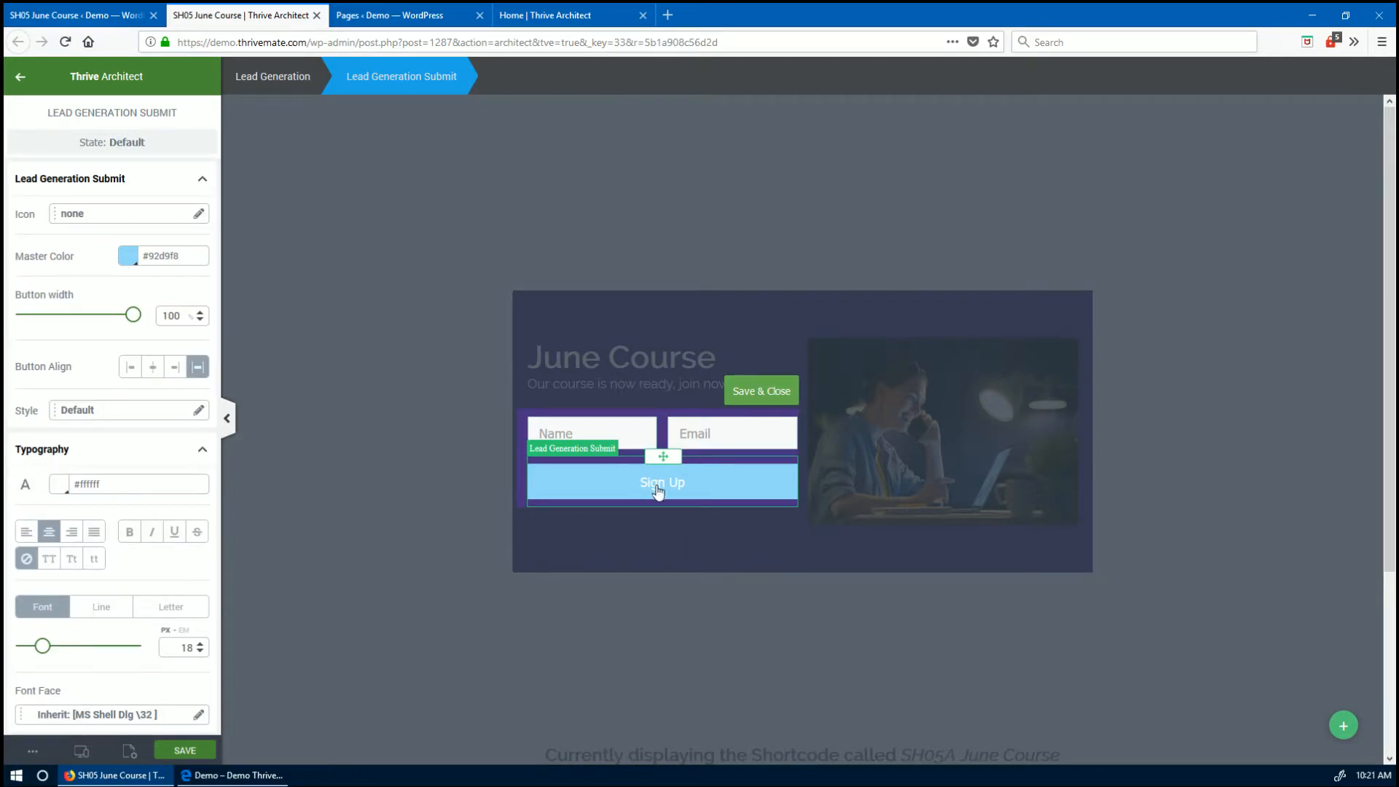
click(657, 490)
click(738, 566)
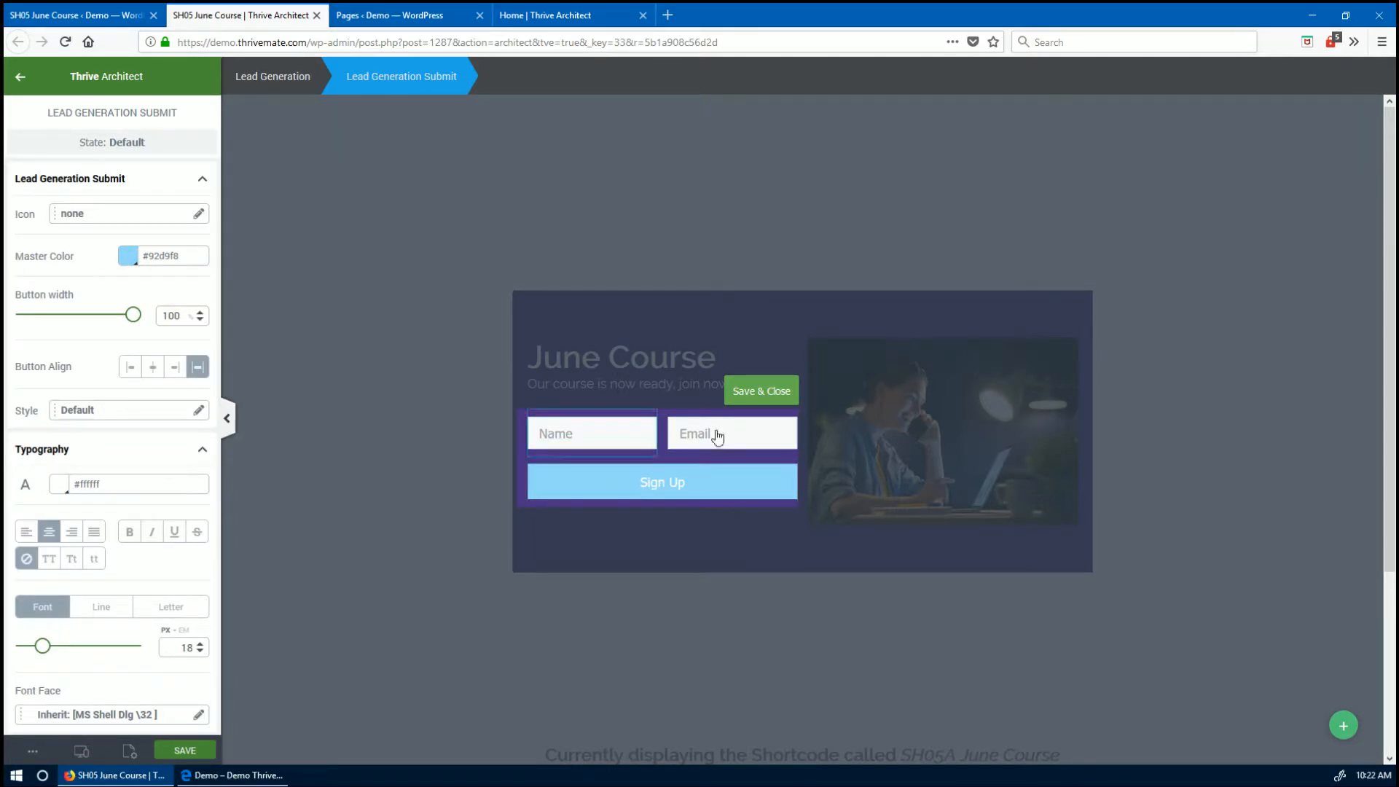
click(758, 393)
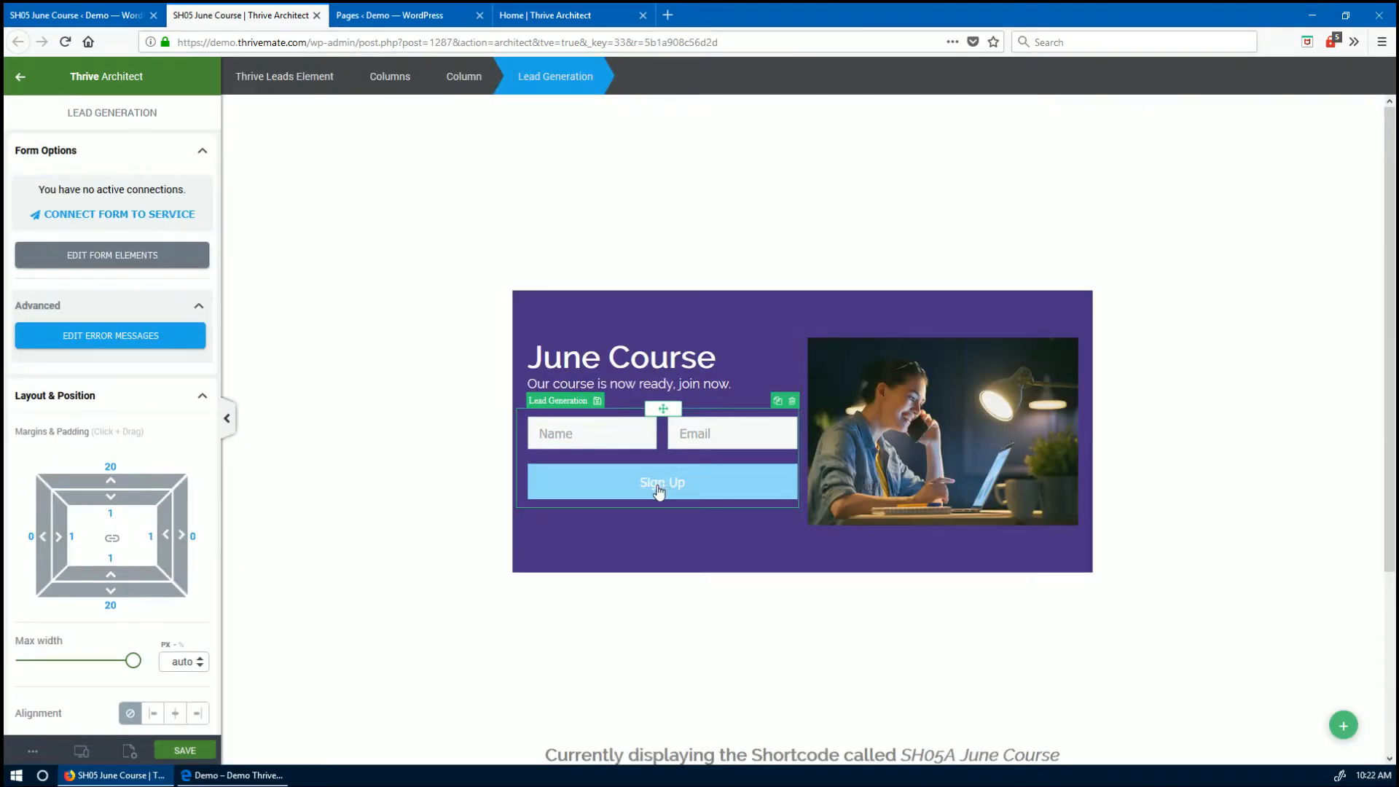
- Give the laptop photo a 2 px solid light-blue border
click(354, 454)
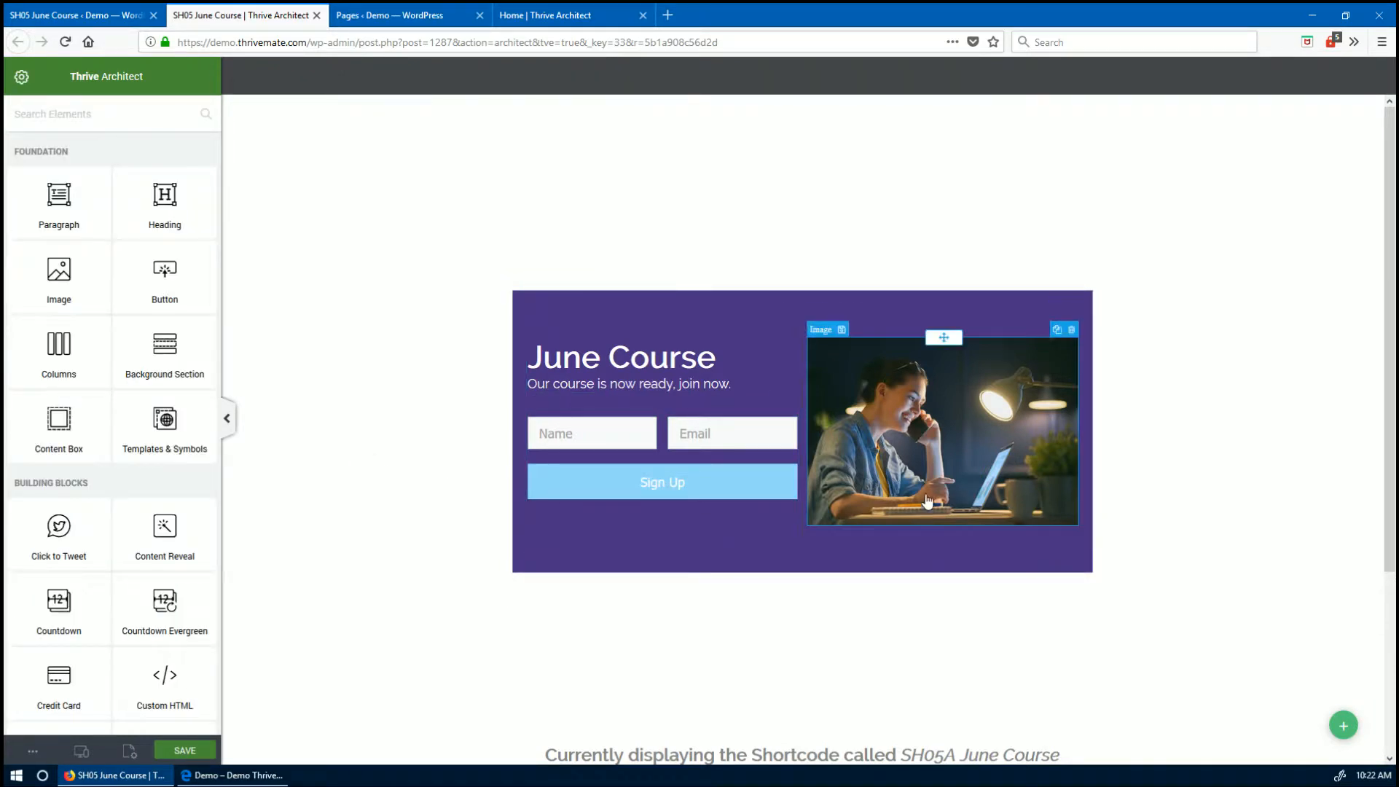
click(1071, 506)
click(1223, 464)
click(890, 437)
scroll(164, 500, down, 5)
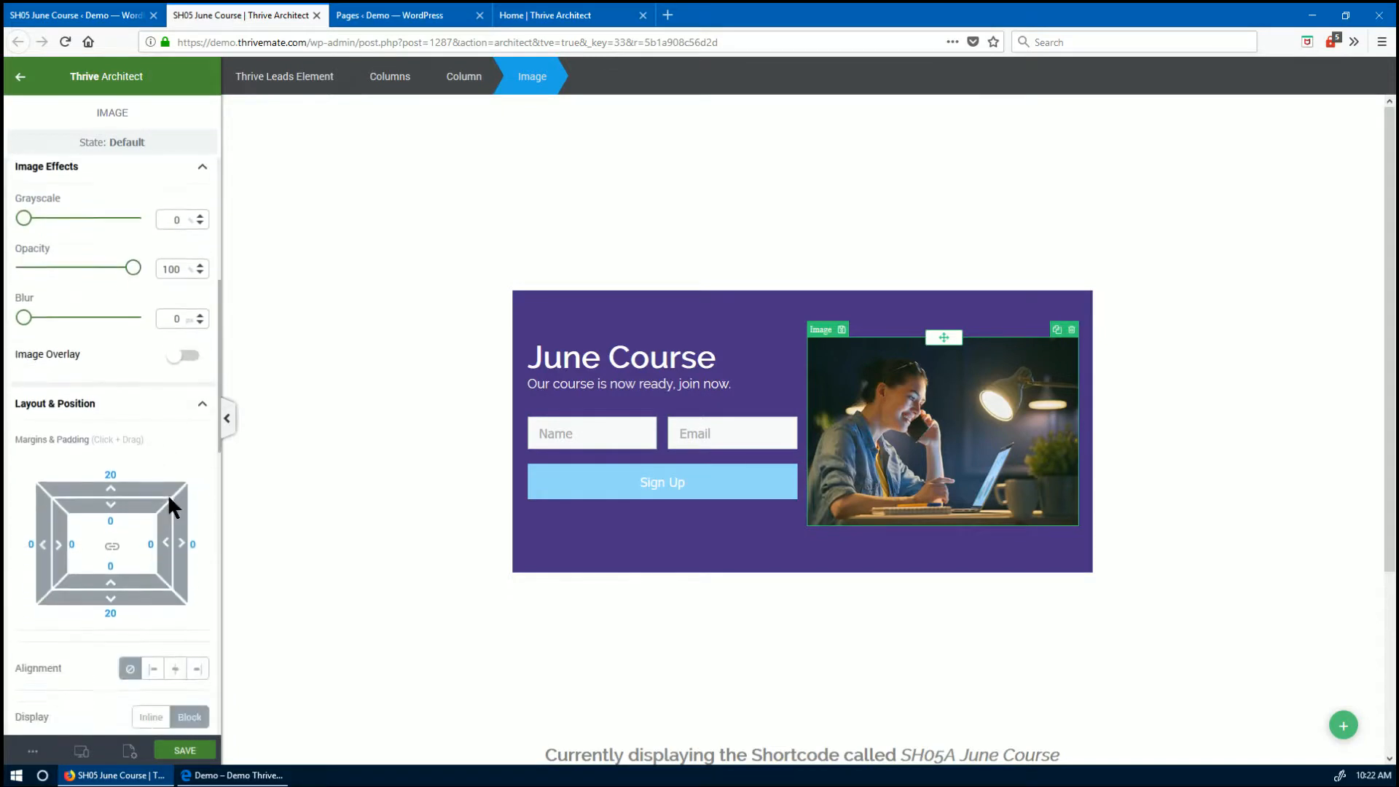
scroll(168, 494, down, 6)
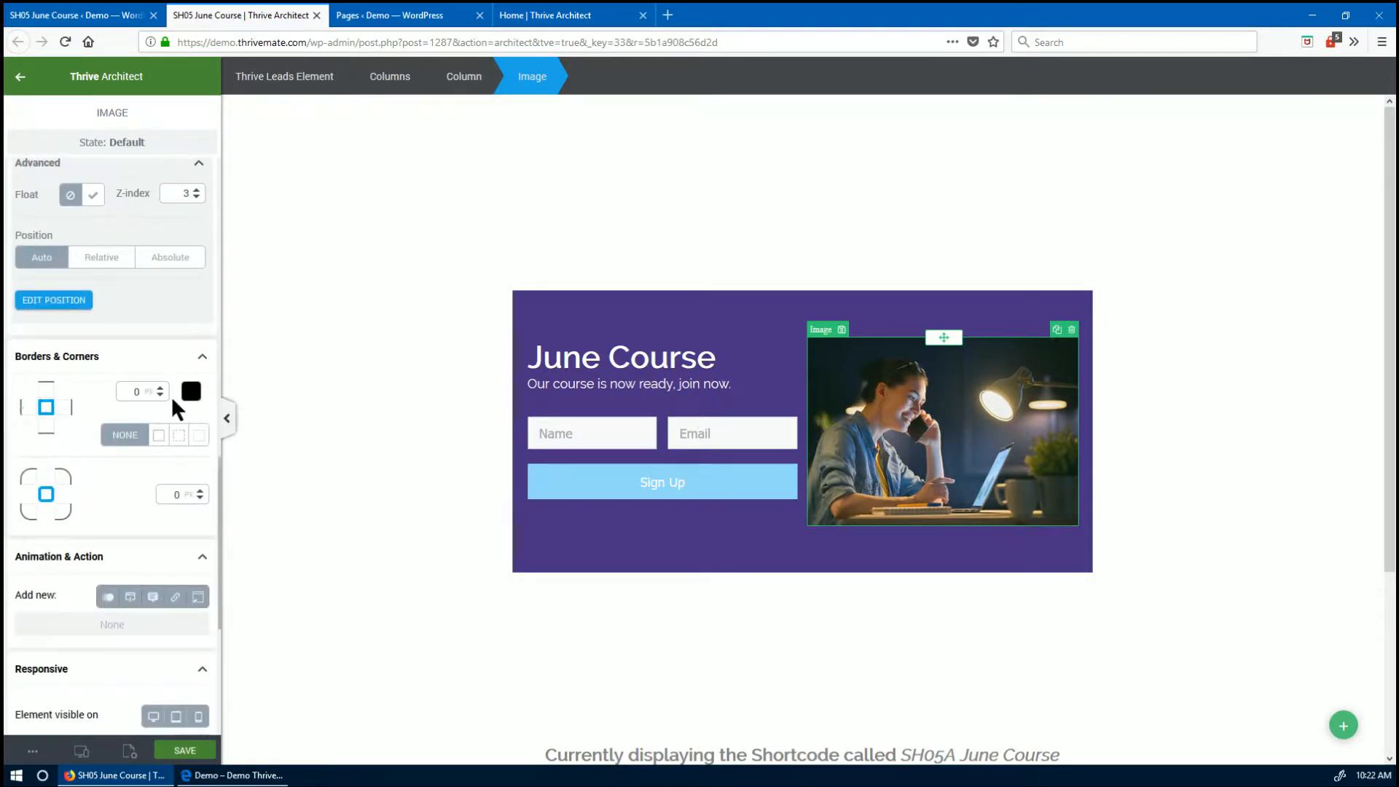
click(160, 387)
click(160, 388)
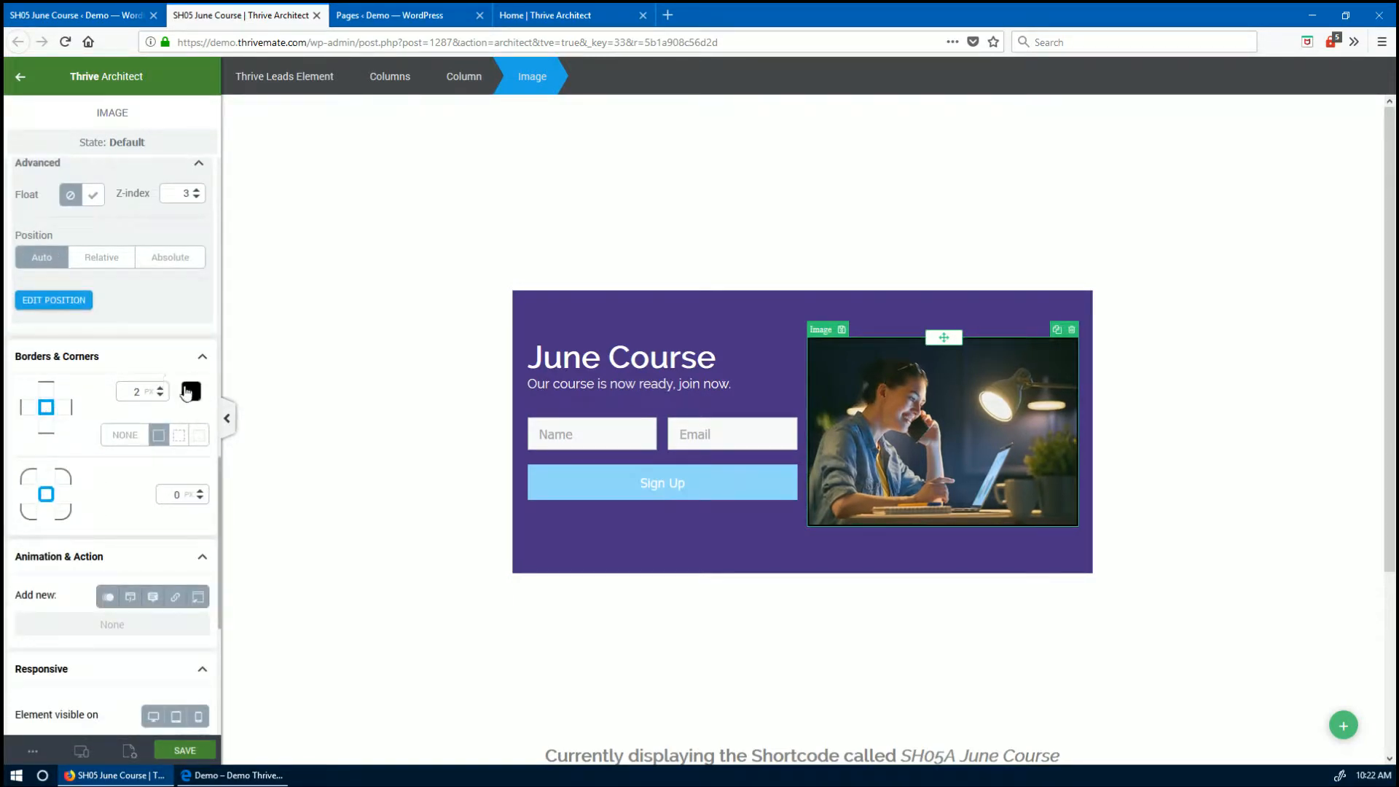
click(190, 392)
click(110, 569)
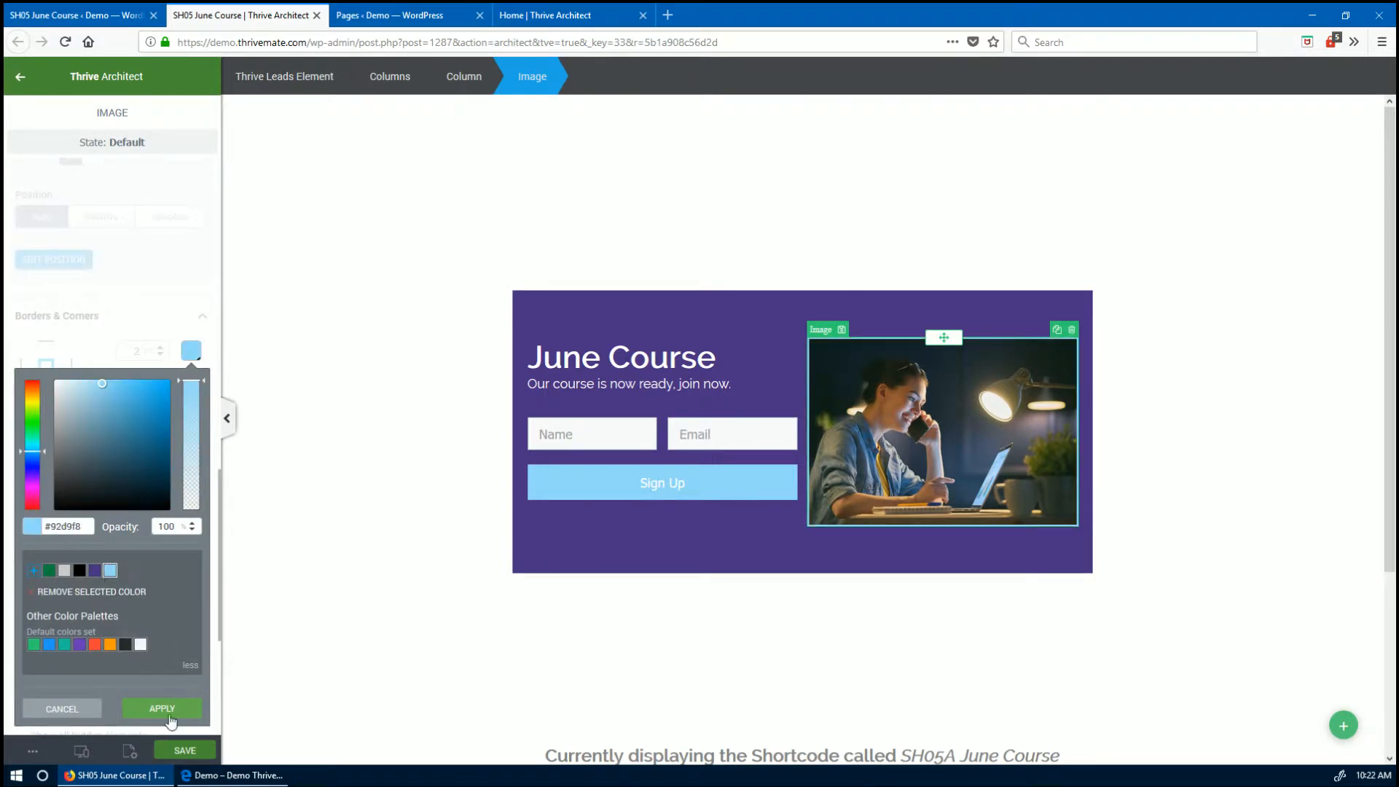
click(162, 708)
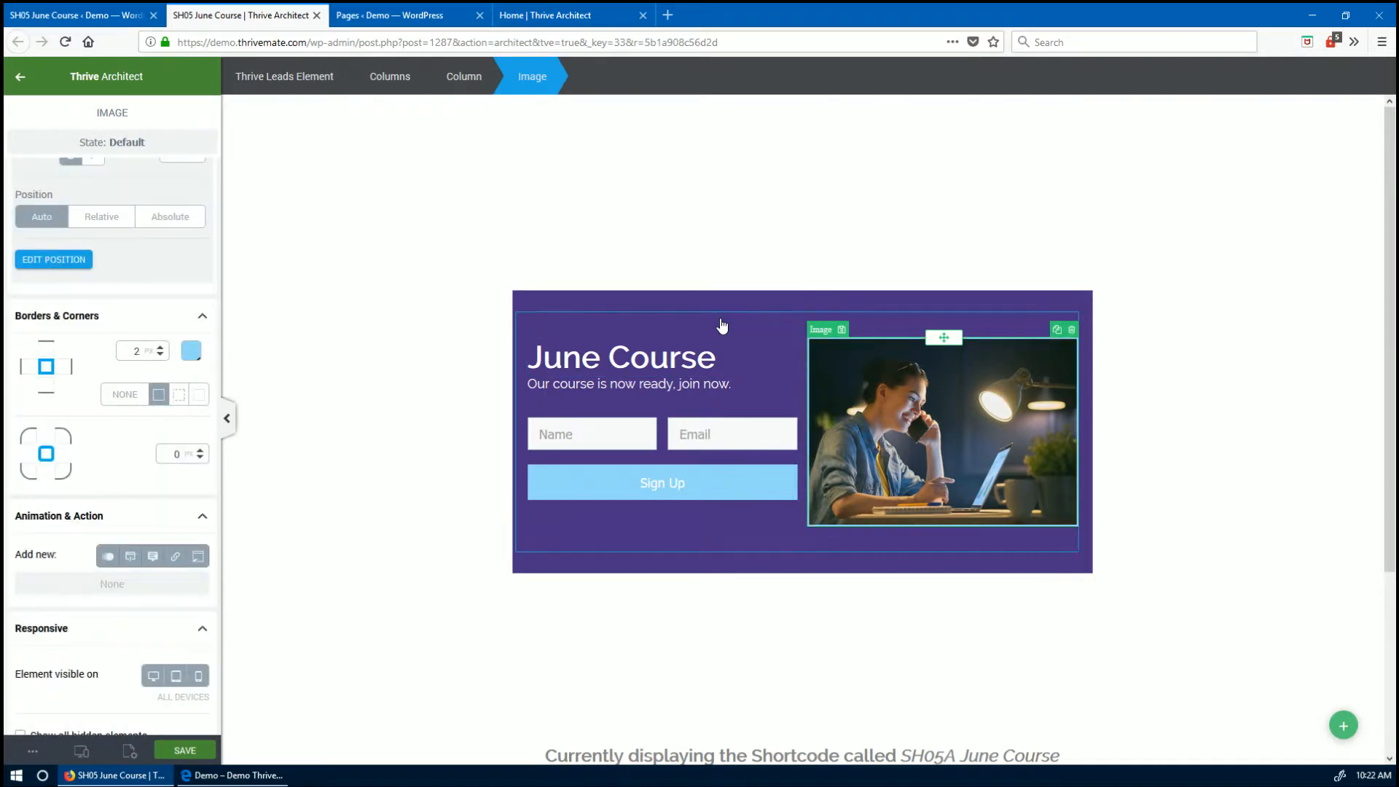
- Widen the gutter between the two columns to 45
click(469, 342)
scroll(111, 430, up, 10)
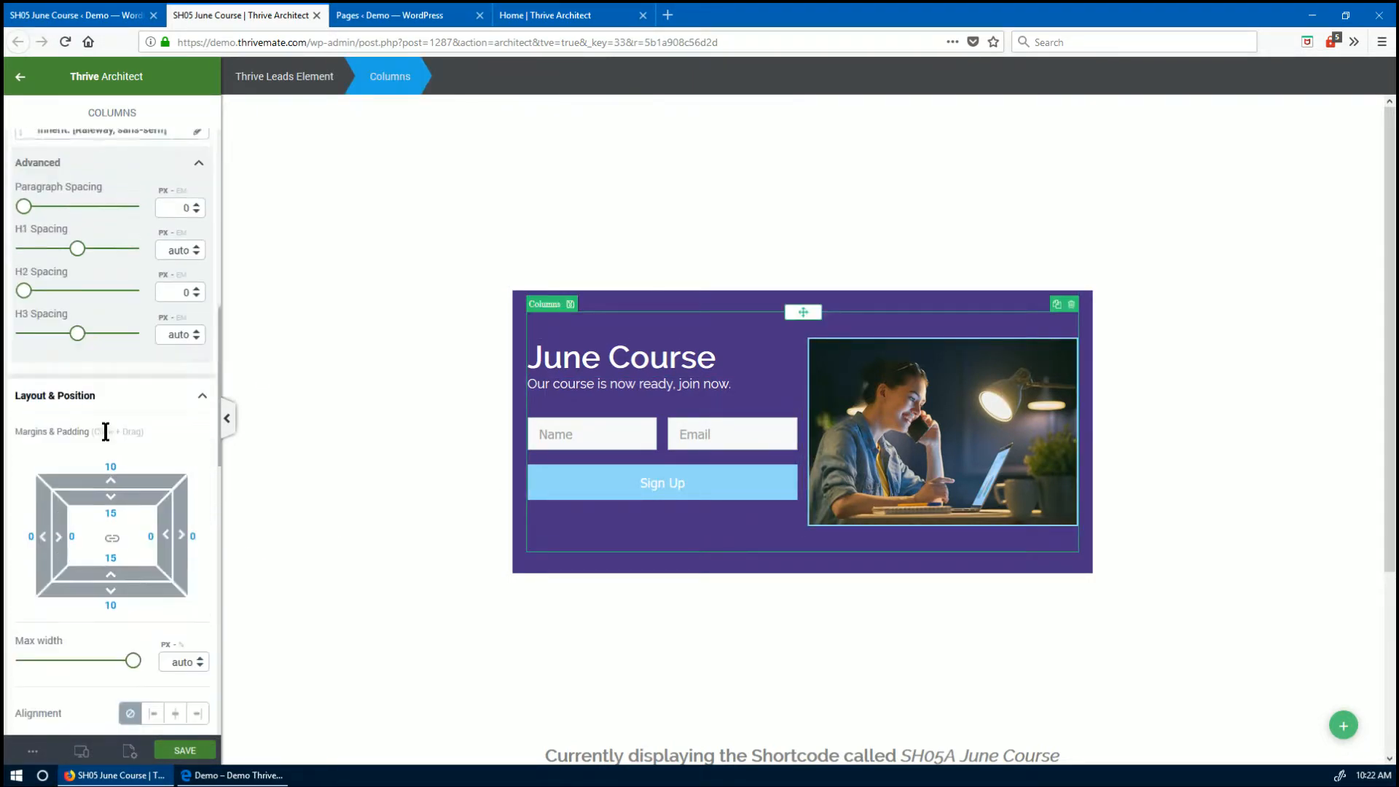
scroll(108, 438, up, 5)
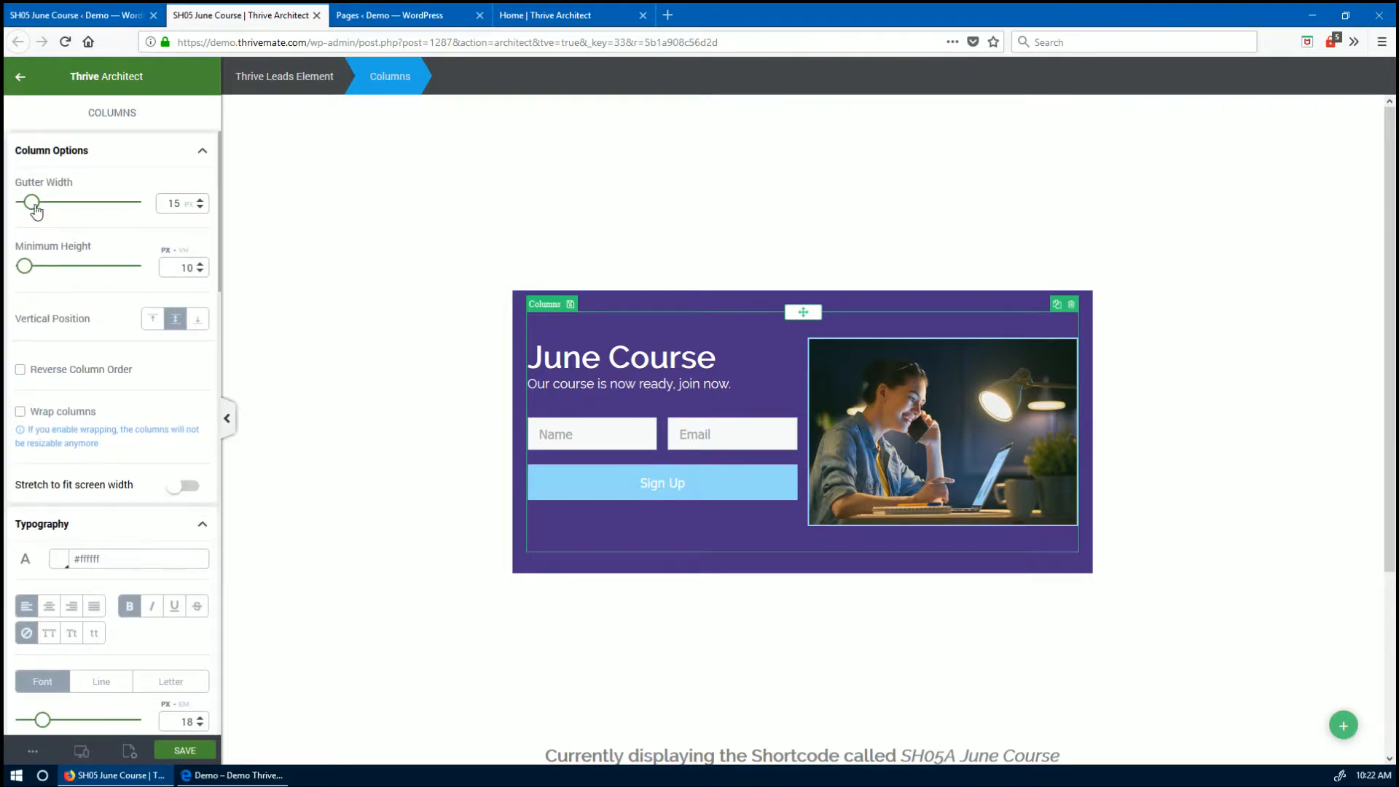
drag(34, 207, 48, 212)
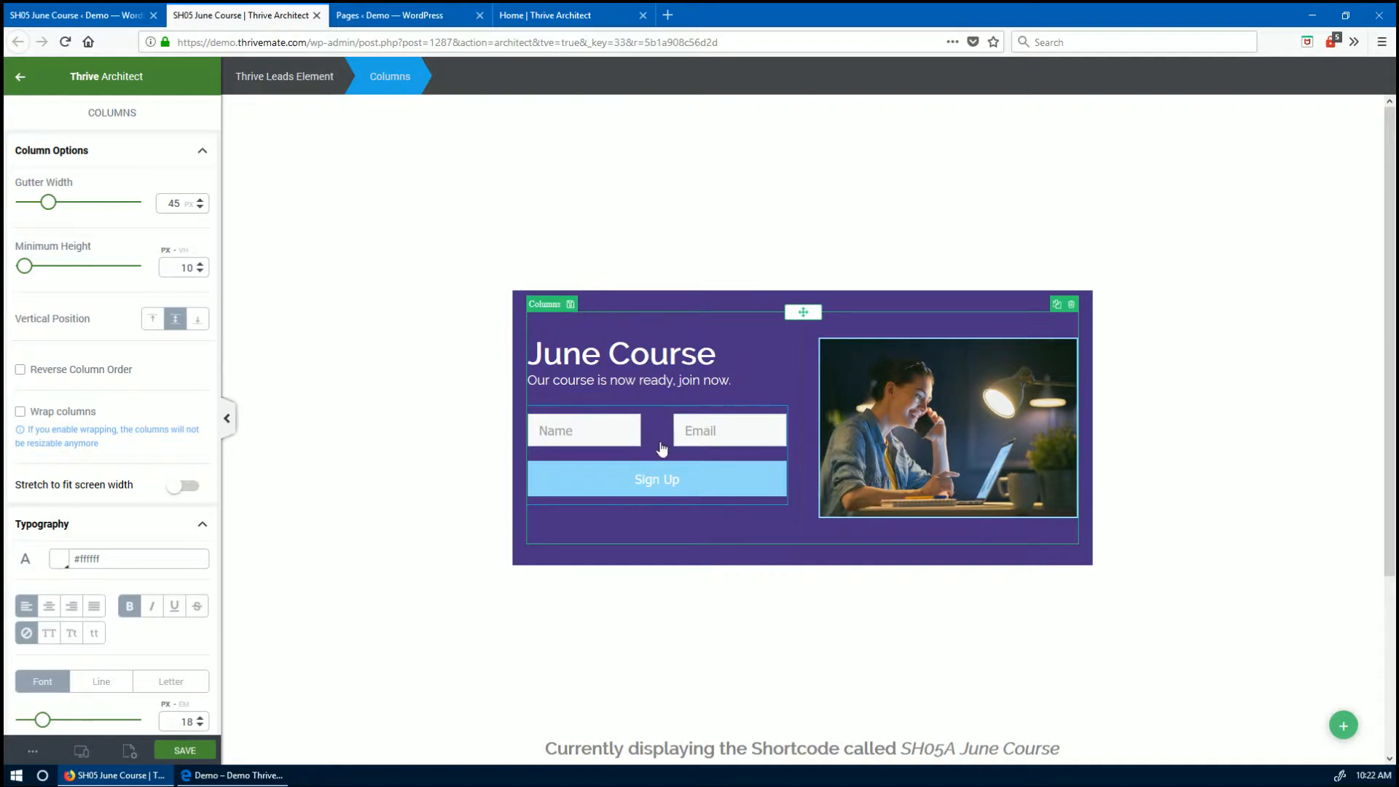
click(688, 475)
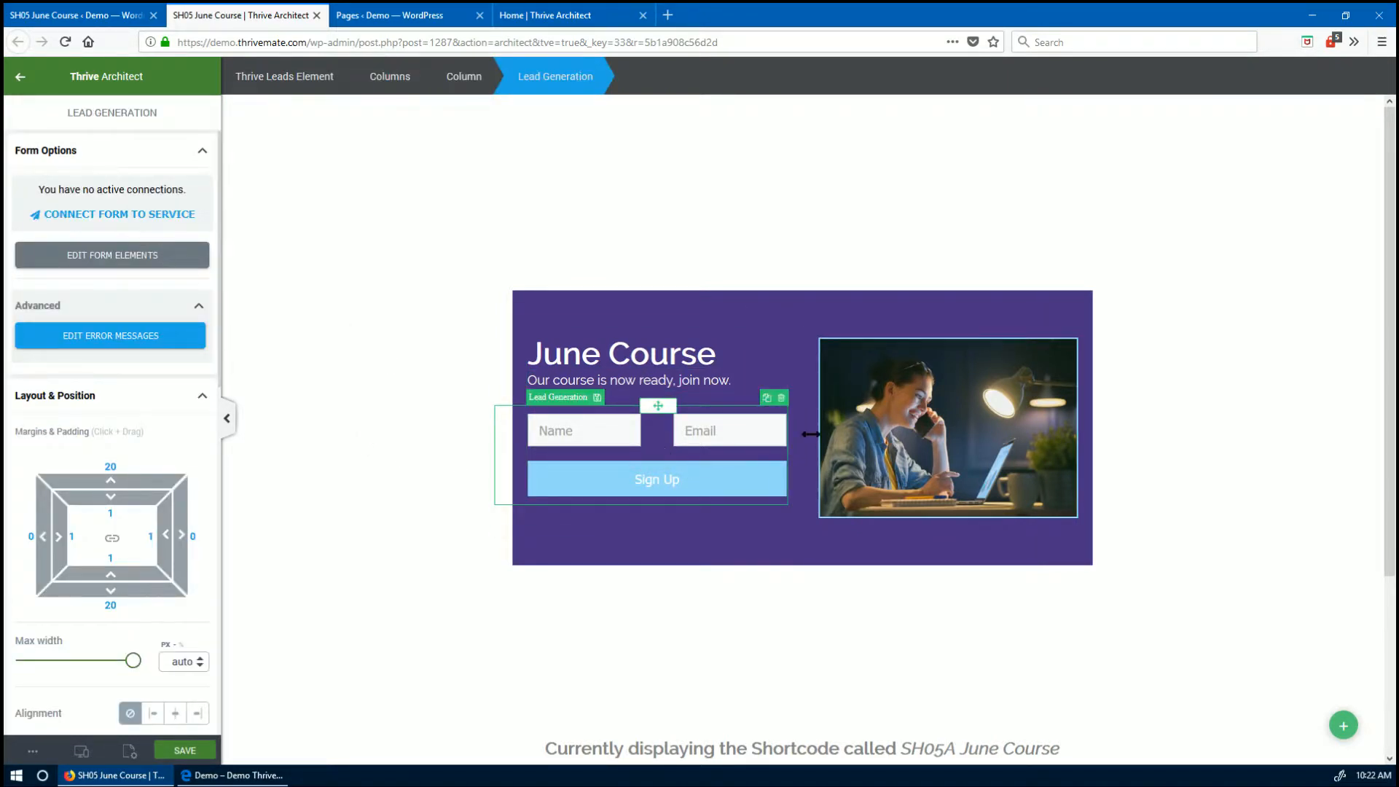
click(720, 326)
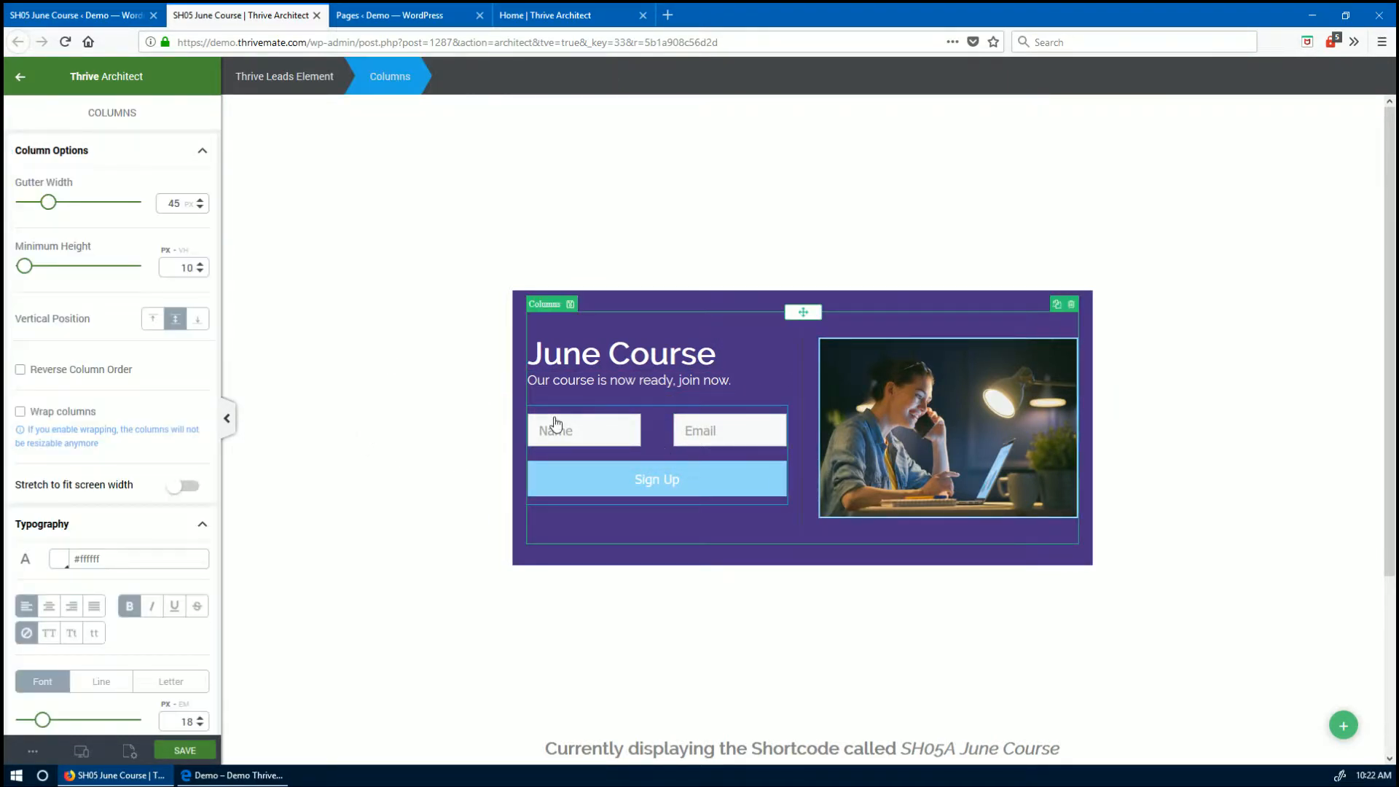
click(1160, 450)
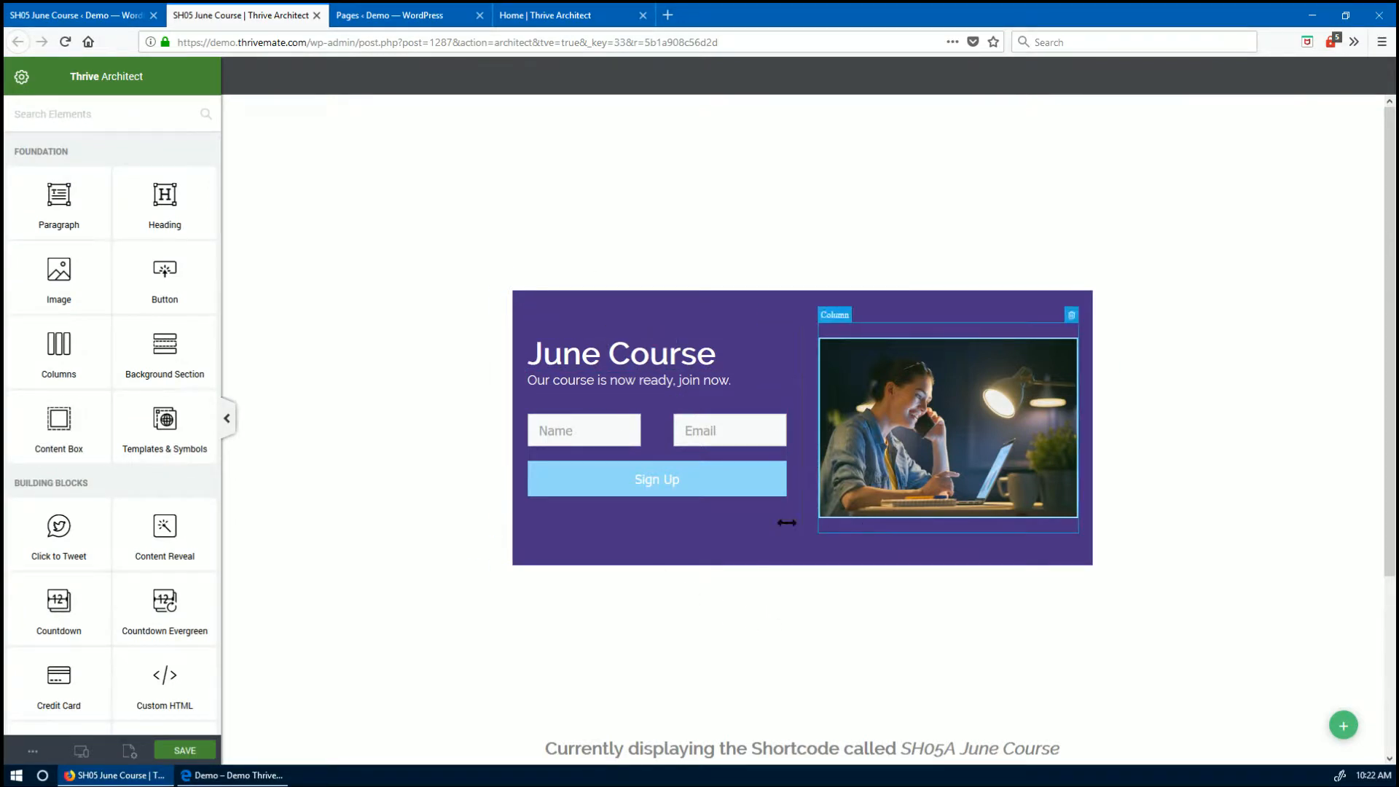
- Centre-align the June Course heading and subtitle, then save the form
click(641, 355)
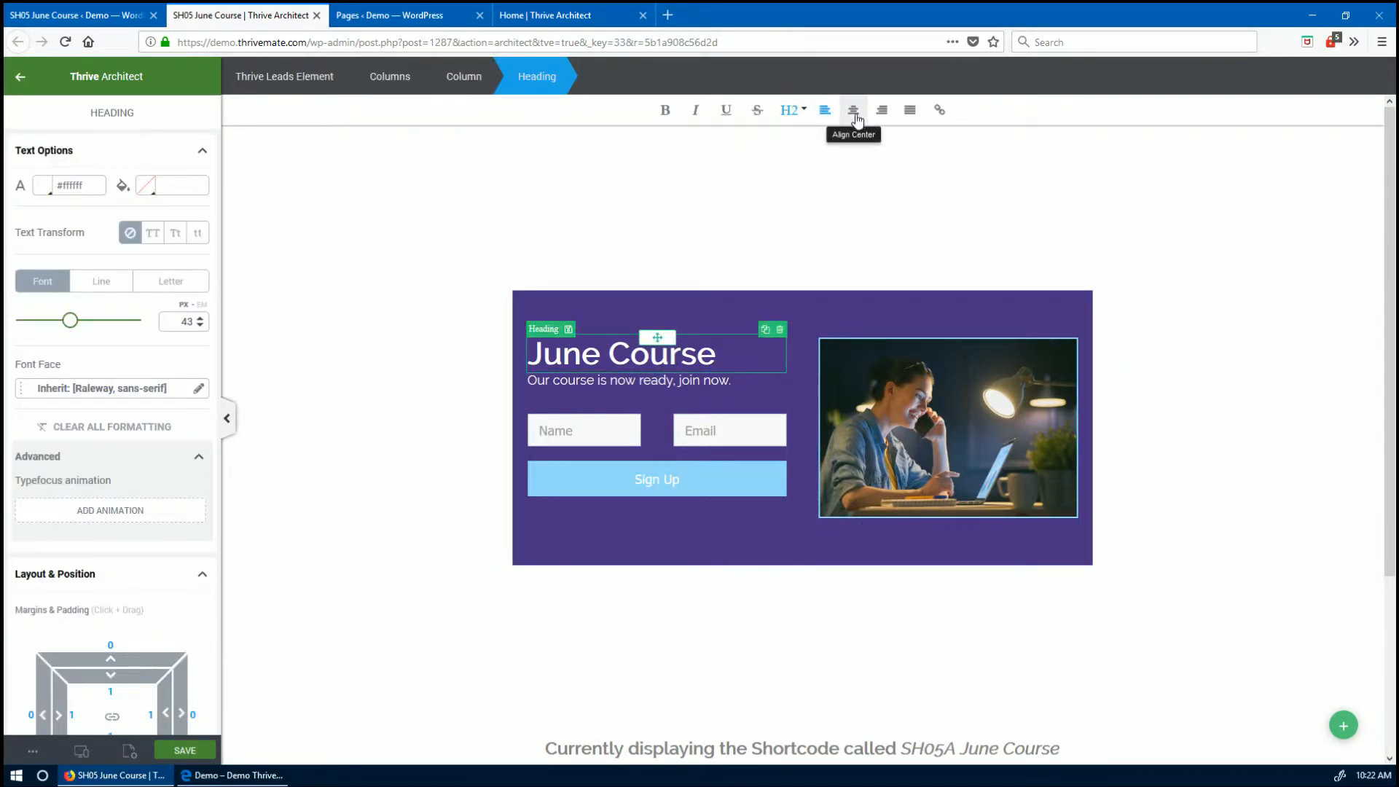
click(853, 109)
click(665, 380)
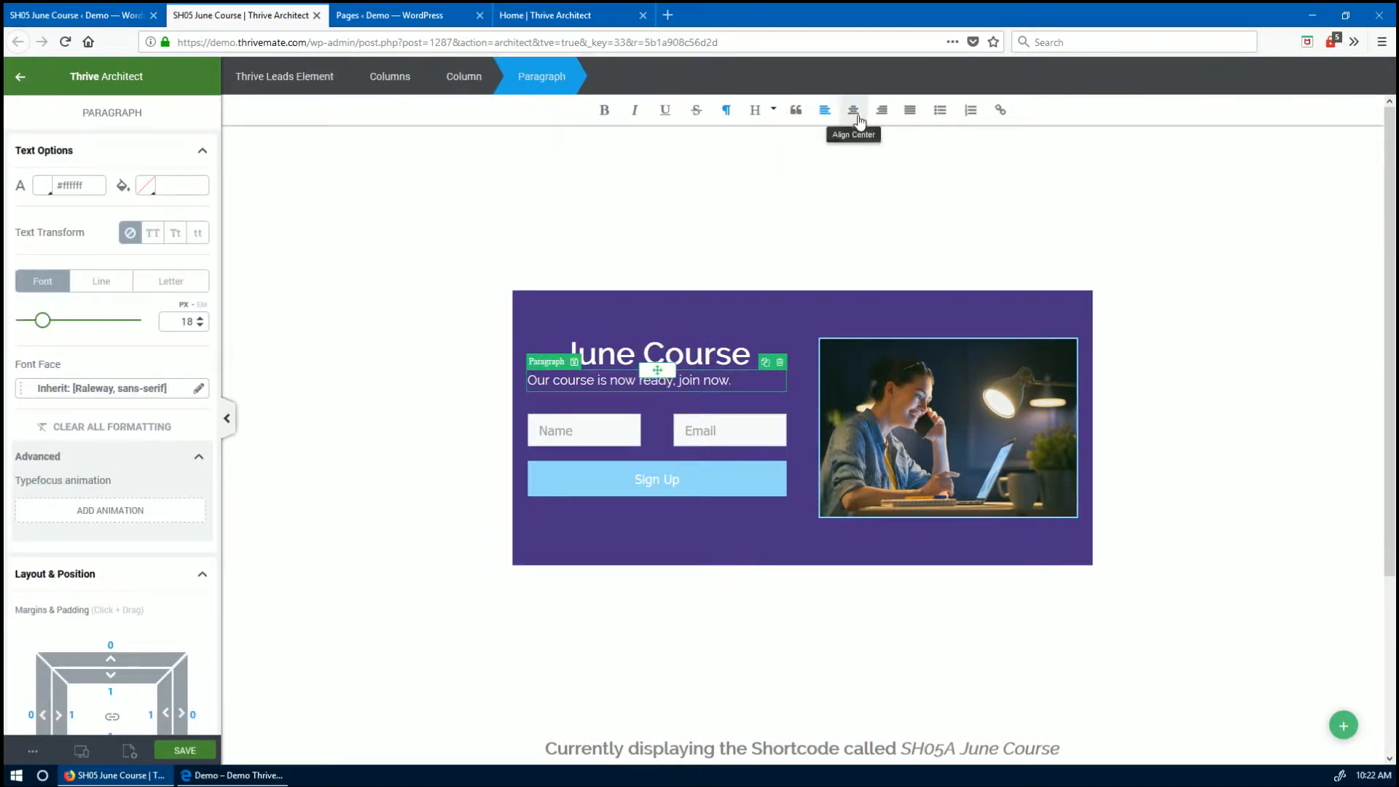
click(851, 111)
click(749, 729)
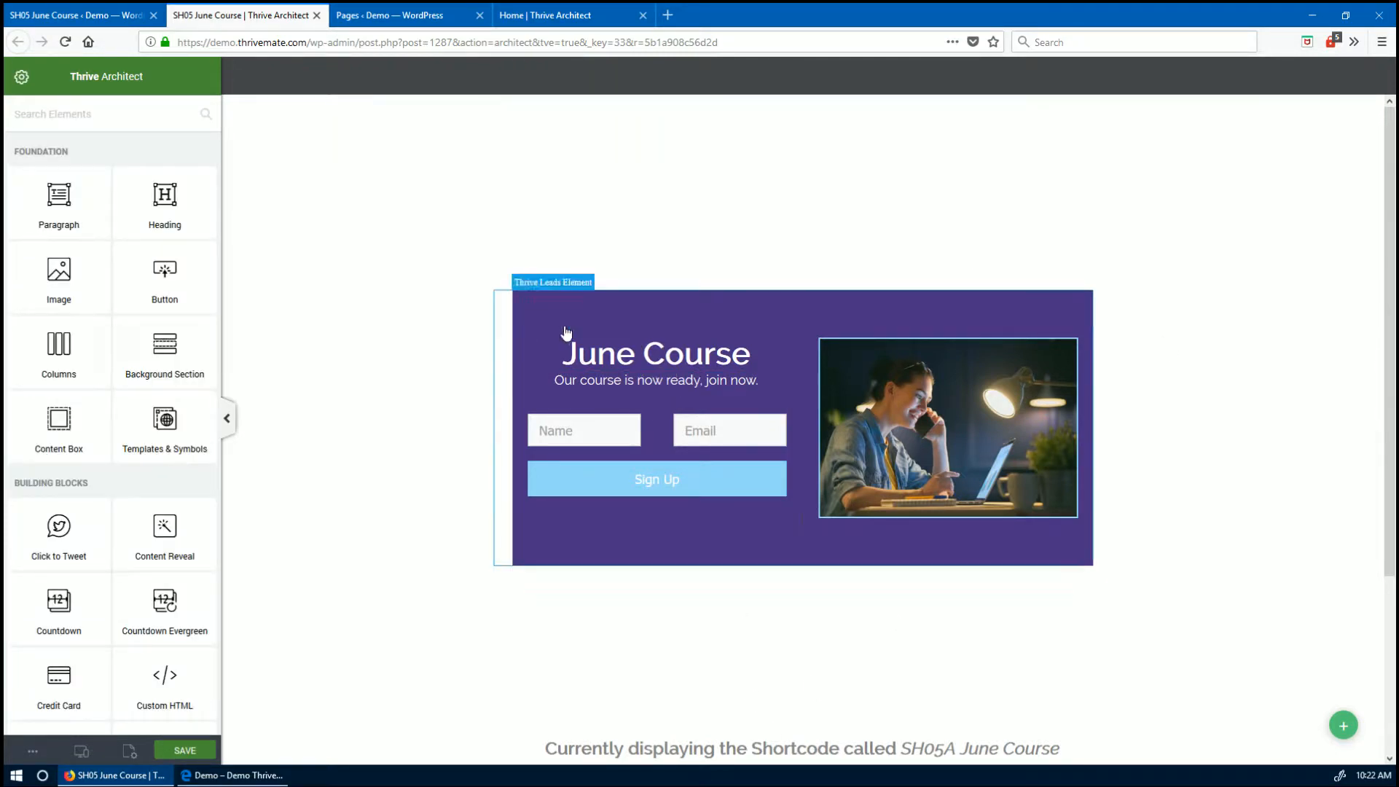
click(186, 746)
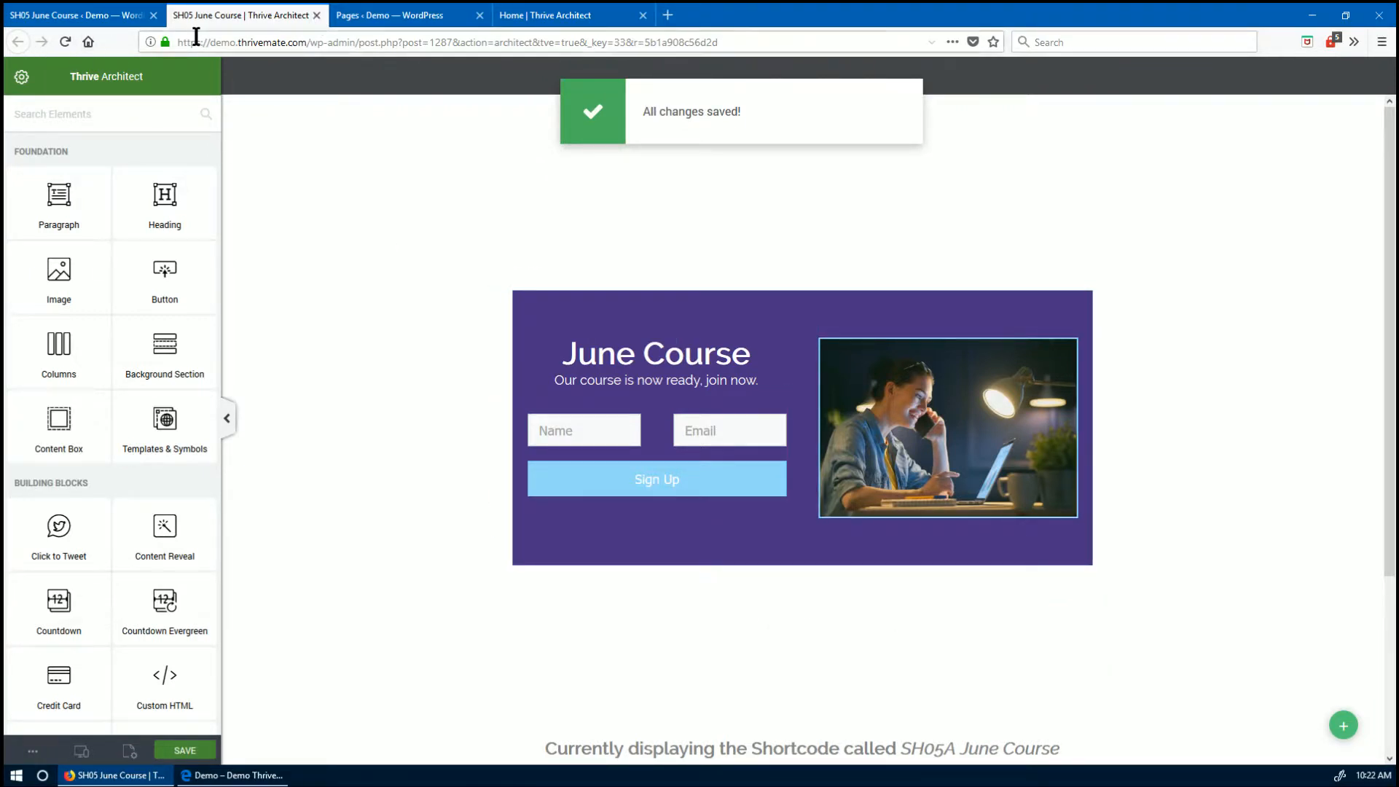
- Close the June Course form editor and the Pages list to get back to the Home page editor
click(317, 15)
click(282, 21)
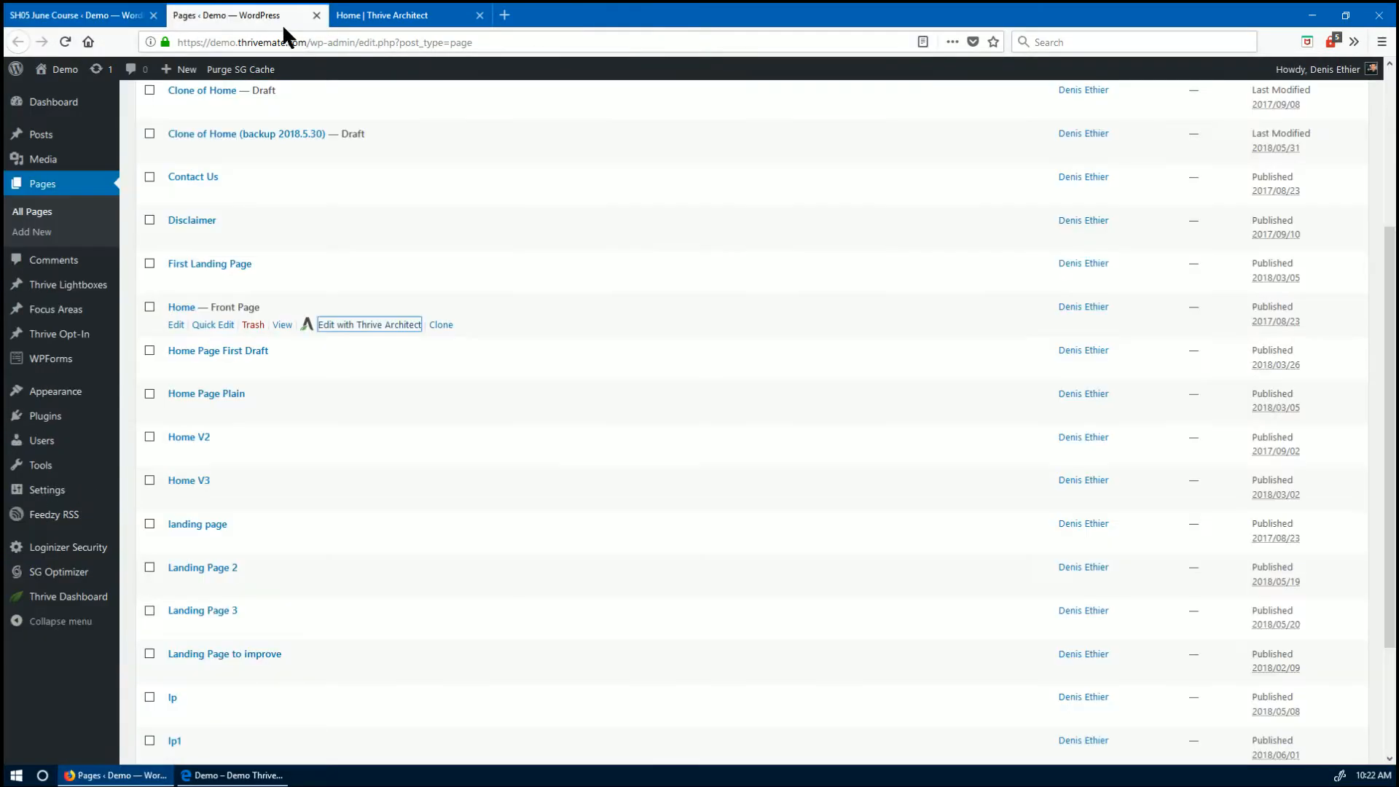
click(316, 16)
scroll(683, 466, up, 8)
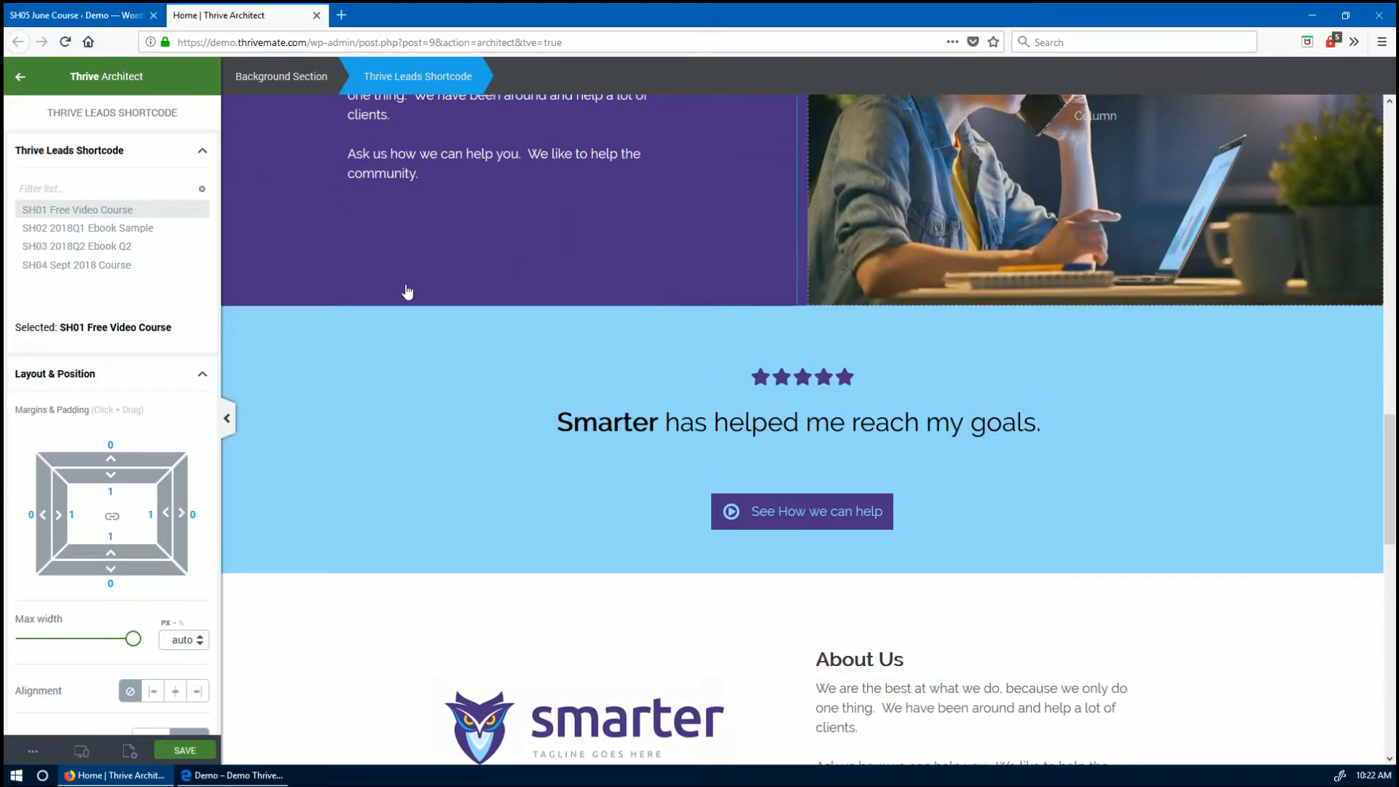
scroll(479, 536, up, 3)
- Drop a Thrive Leads Shortcode below the free-training button, finding no SH05 shortcode available
click(20, 77)
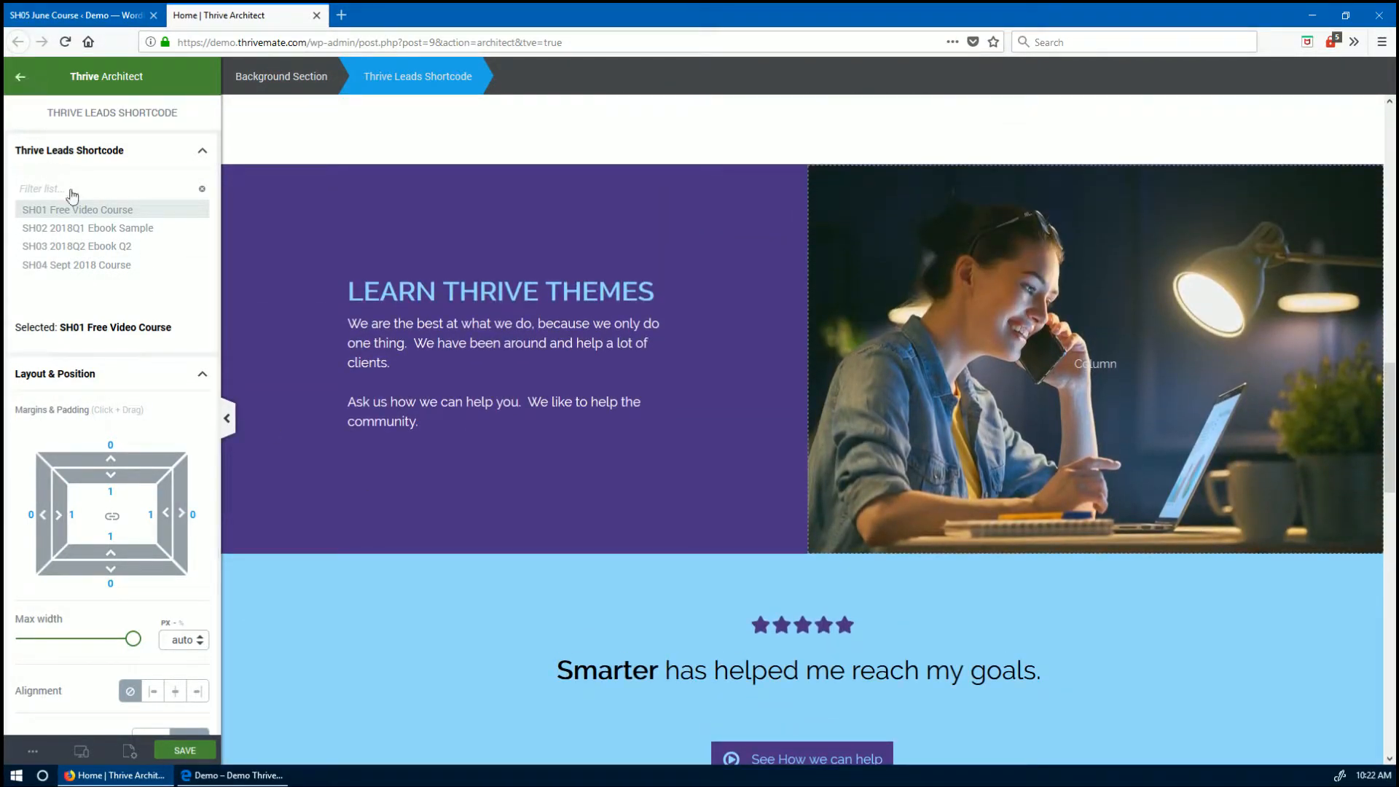
scroll(135, 510, down, 1)
scroll(133, 550, down, 5)
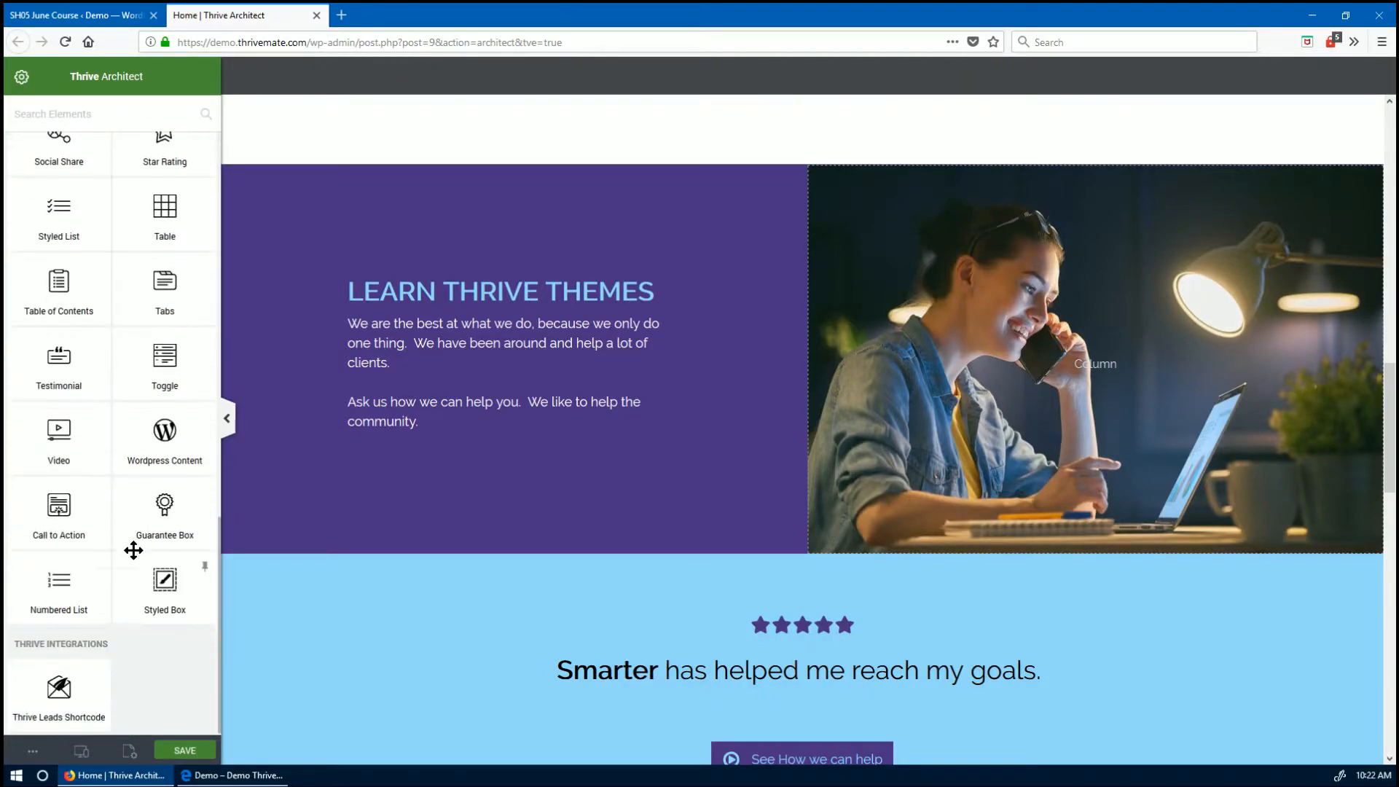
scroll(551, 589, down, 3)
scroll(551, 589, up, 20)
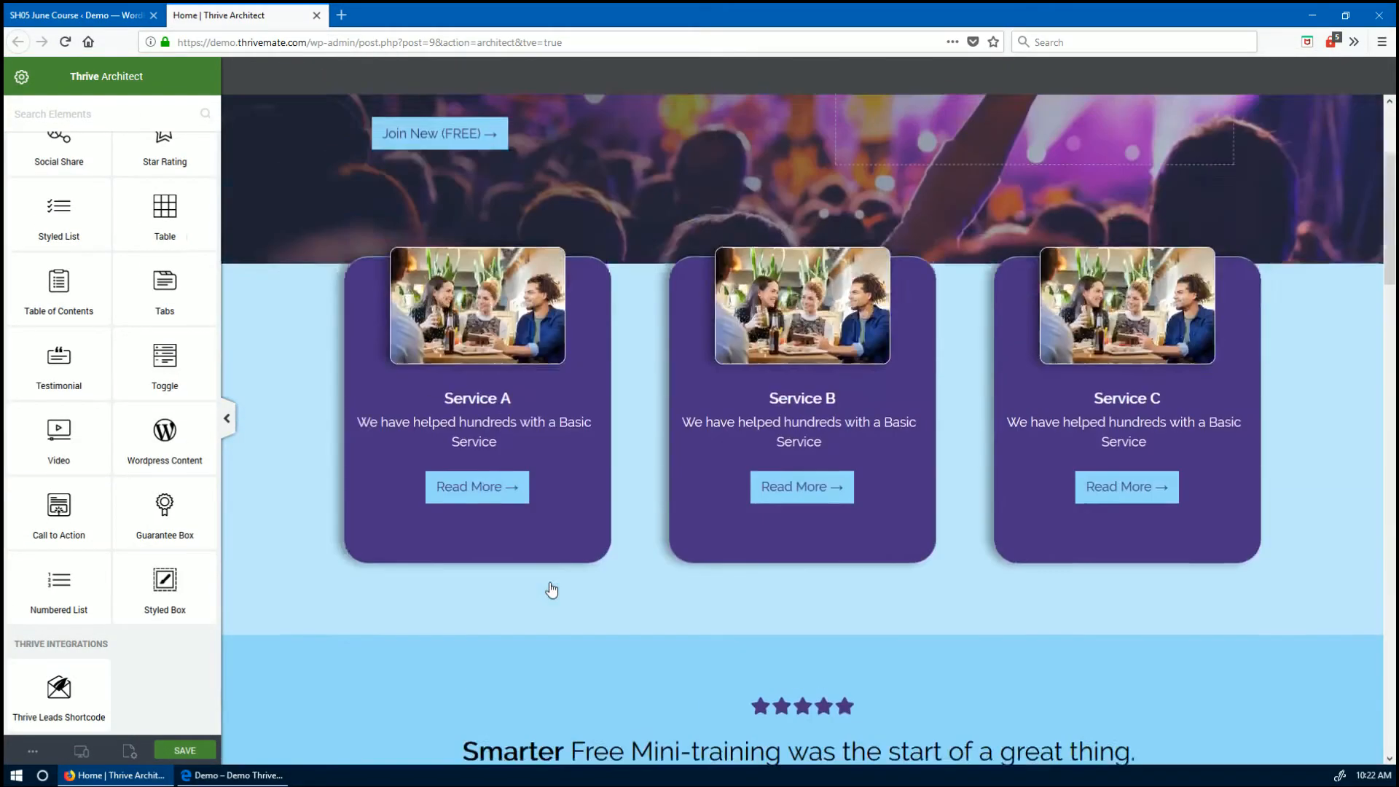
scroll(561, 605, down, 2)
scroll(568, 606, down, 4)
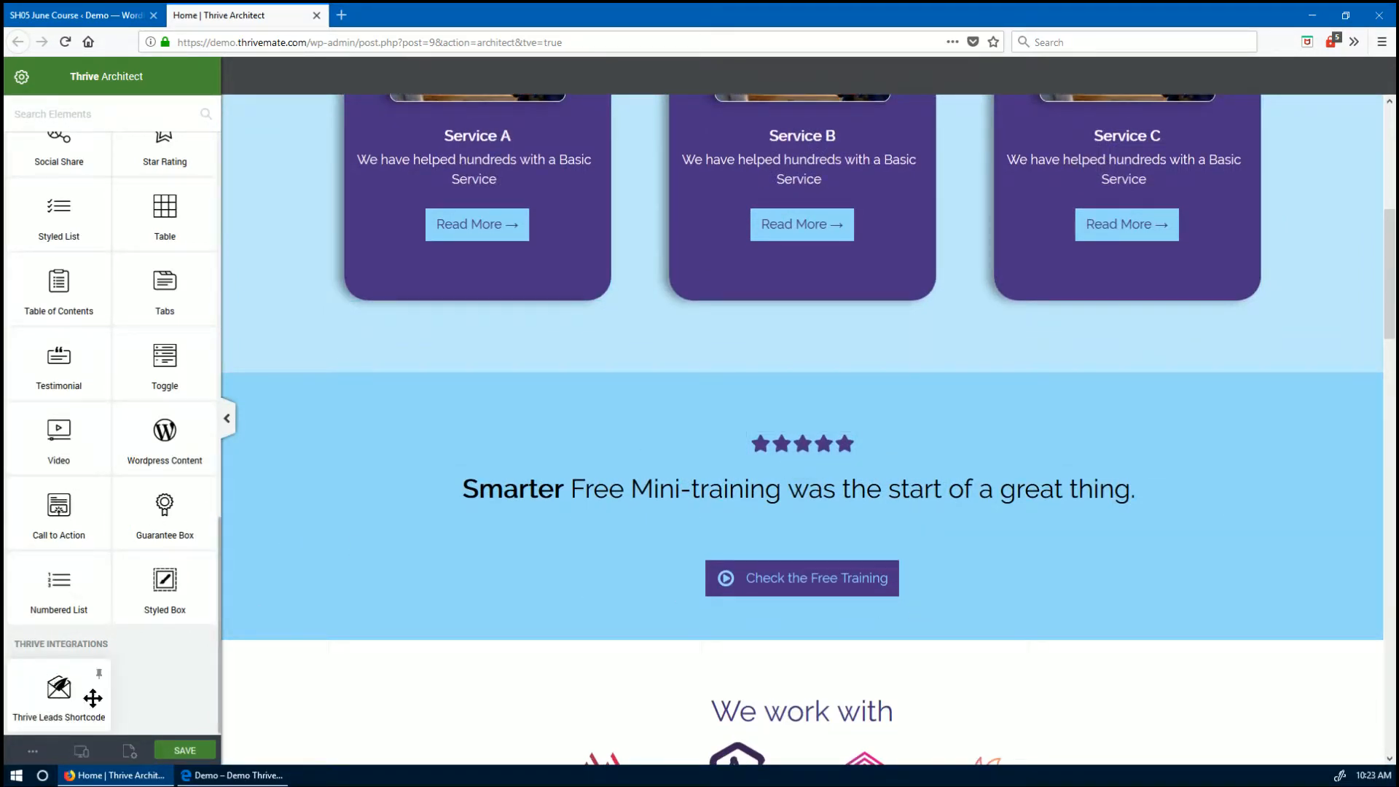
drag(92, 699, 824, 616)
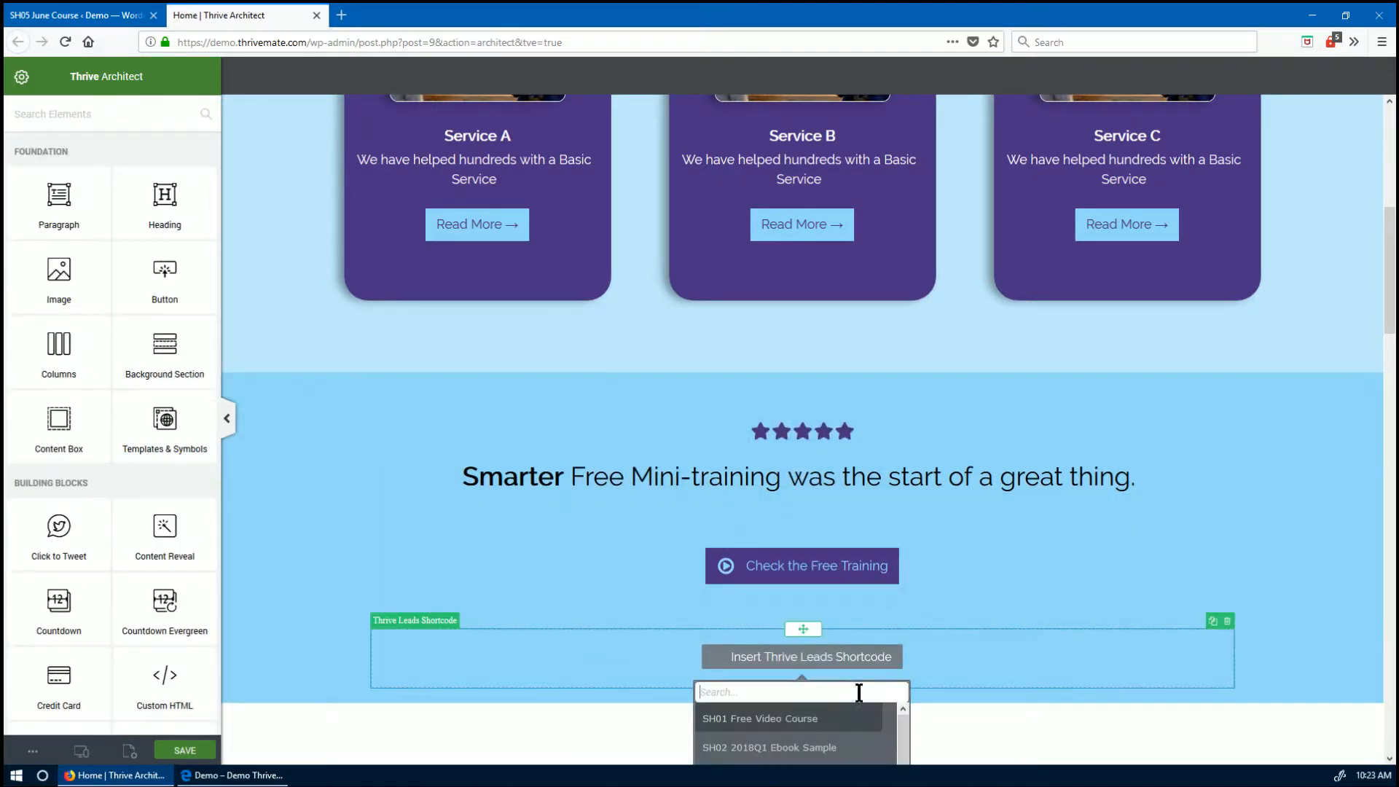
scroll(858, 632, down, 3)
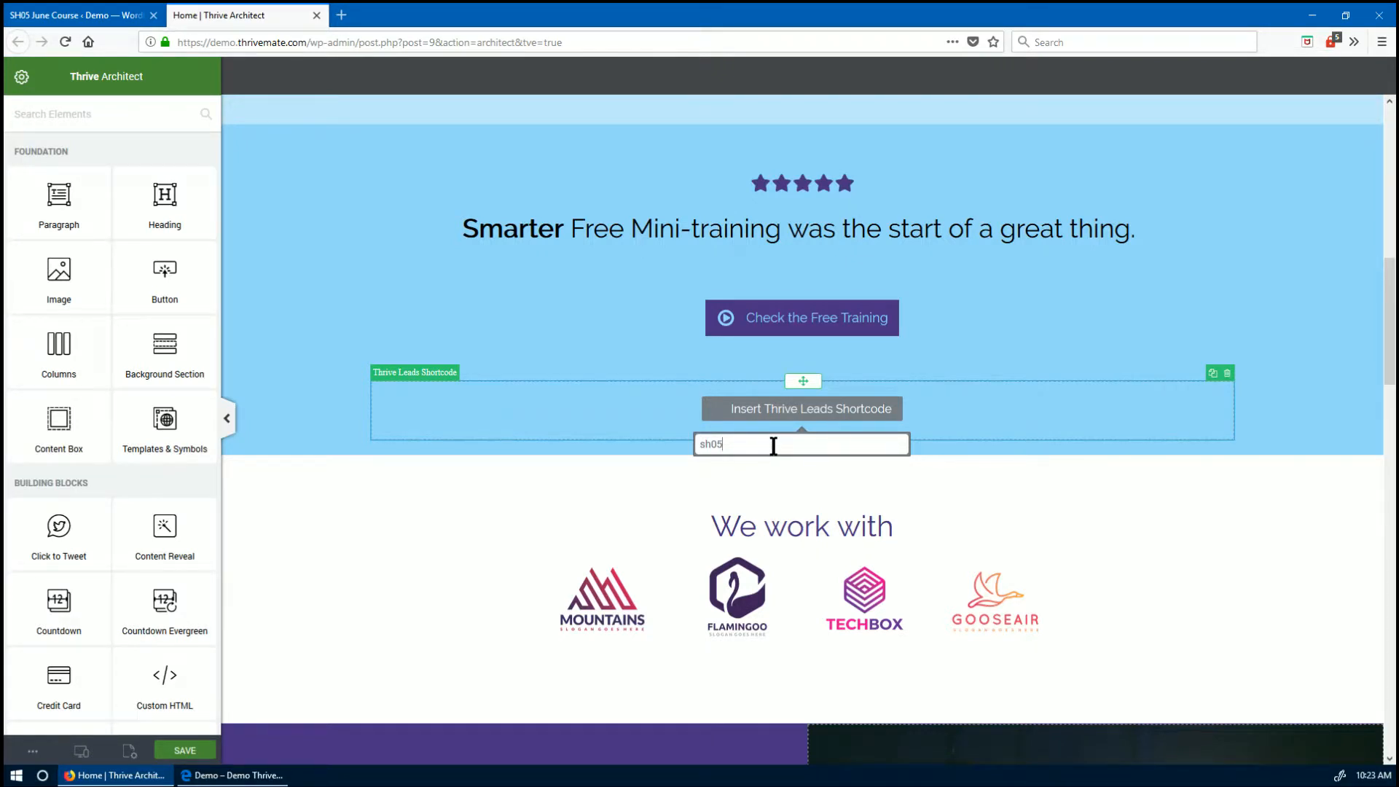
click(462, 553)
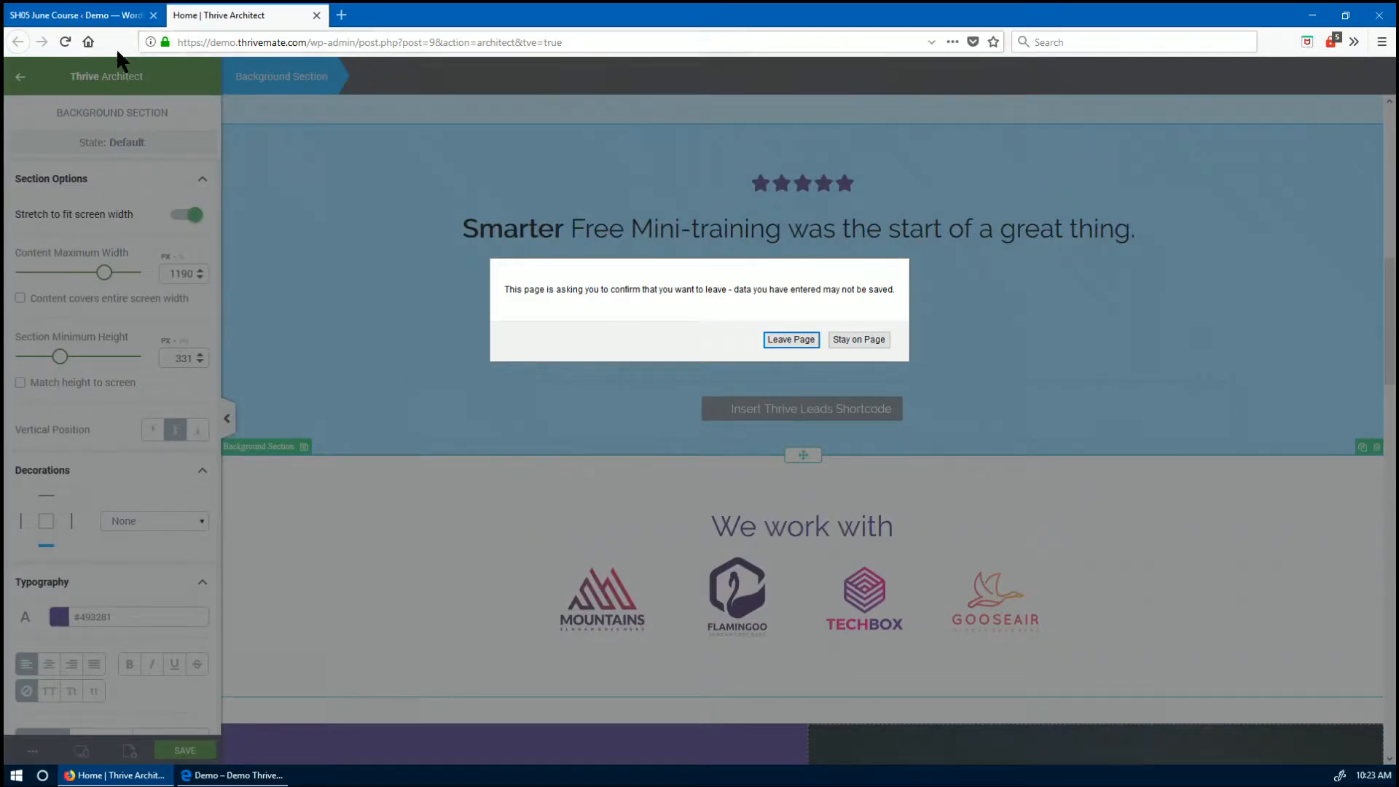
- Confirm leaving the page so the Home page editor reloads
click(788, 337)
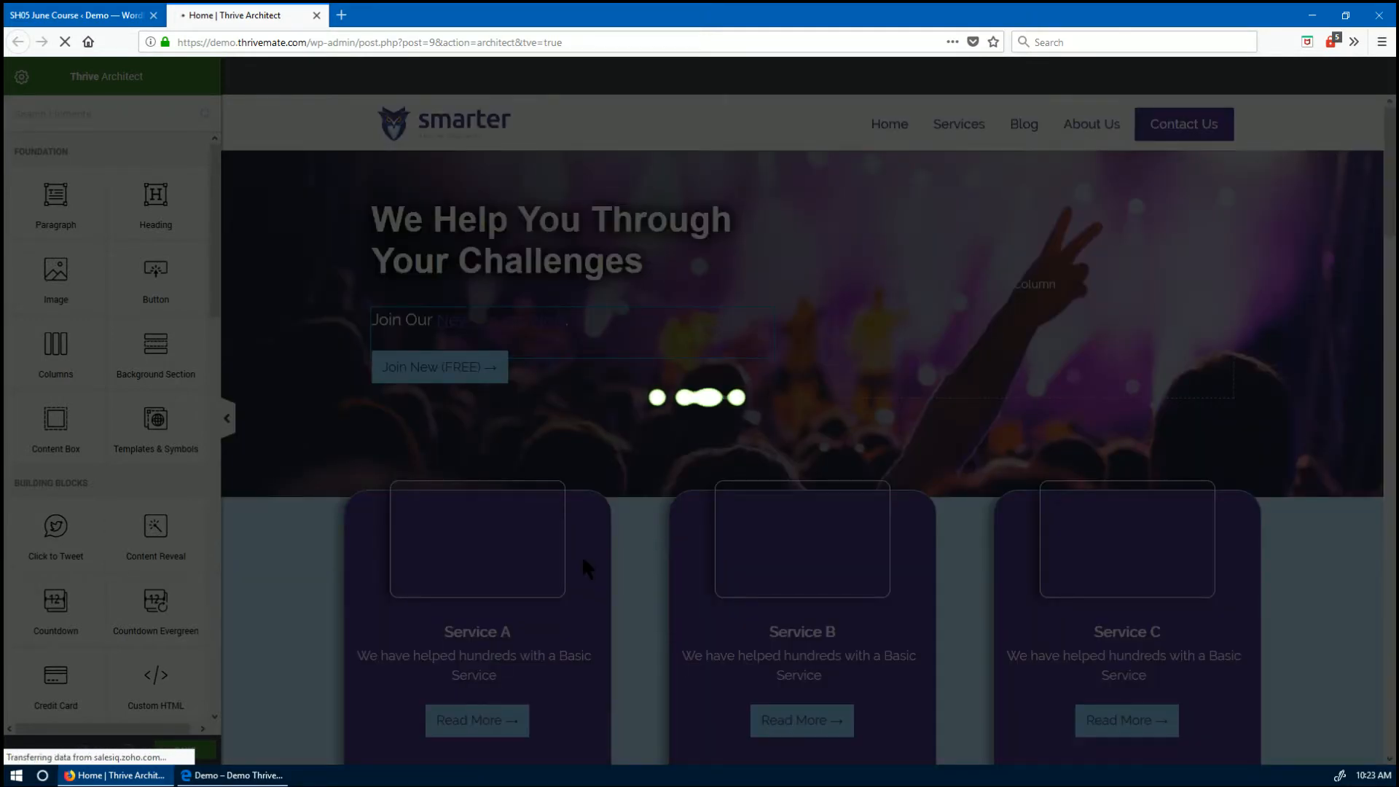
scroll(779, 628, down, 8)
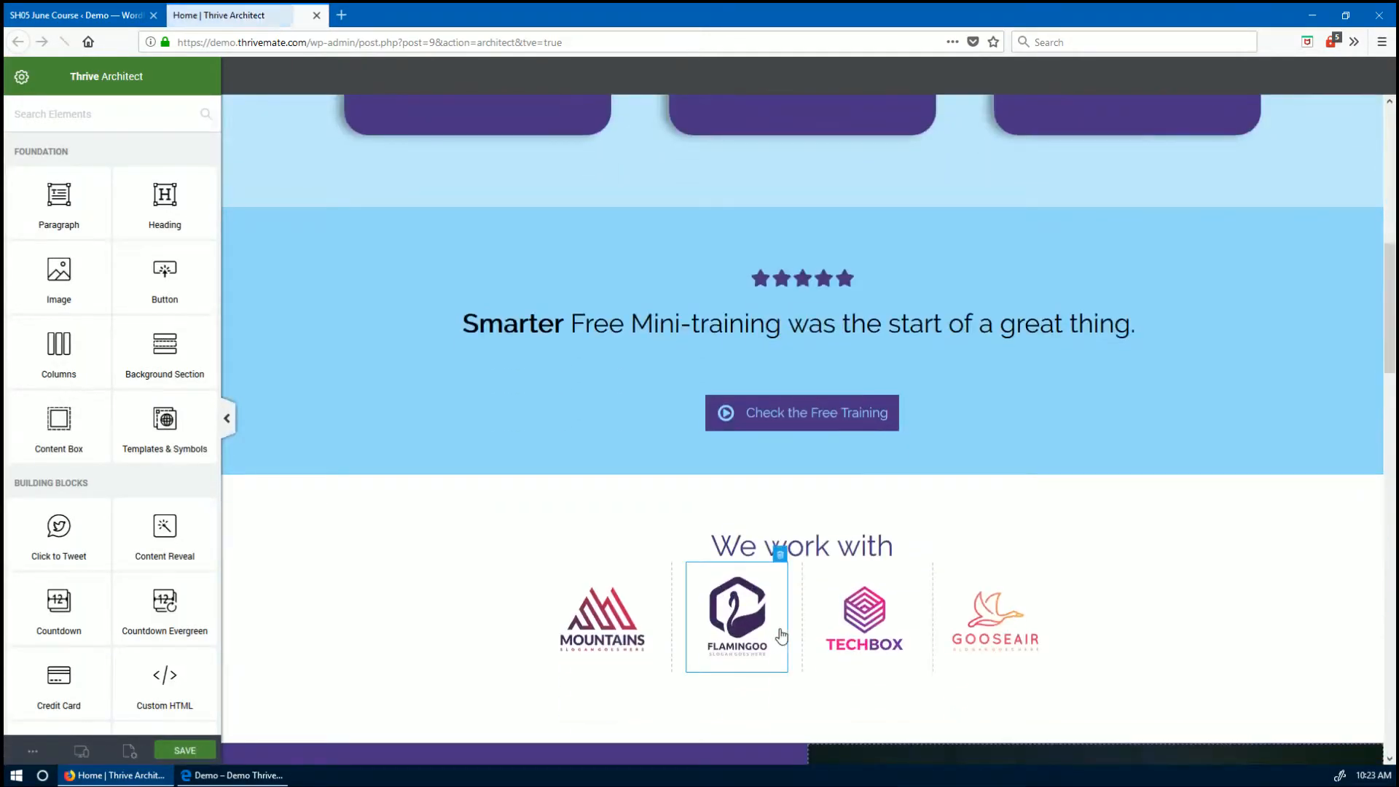
scroll(194, 549, down, 3)
scroll(193, 553, down, 11)
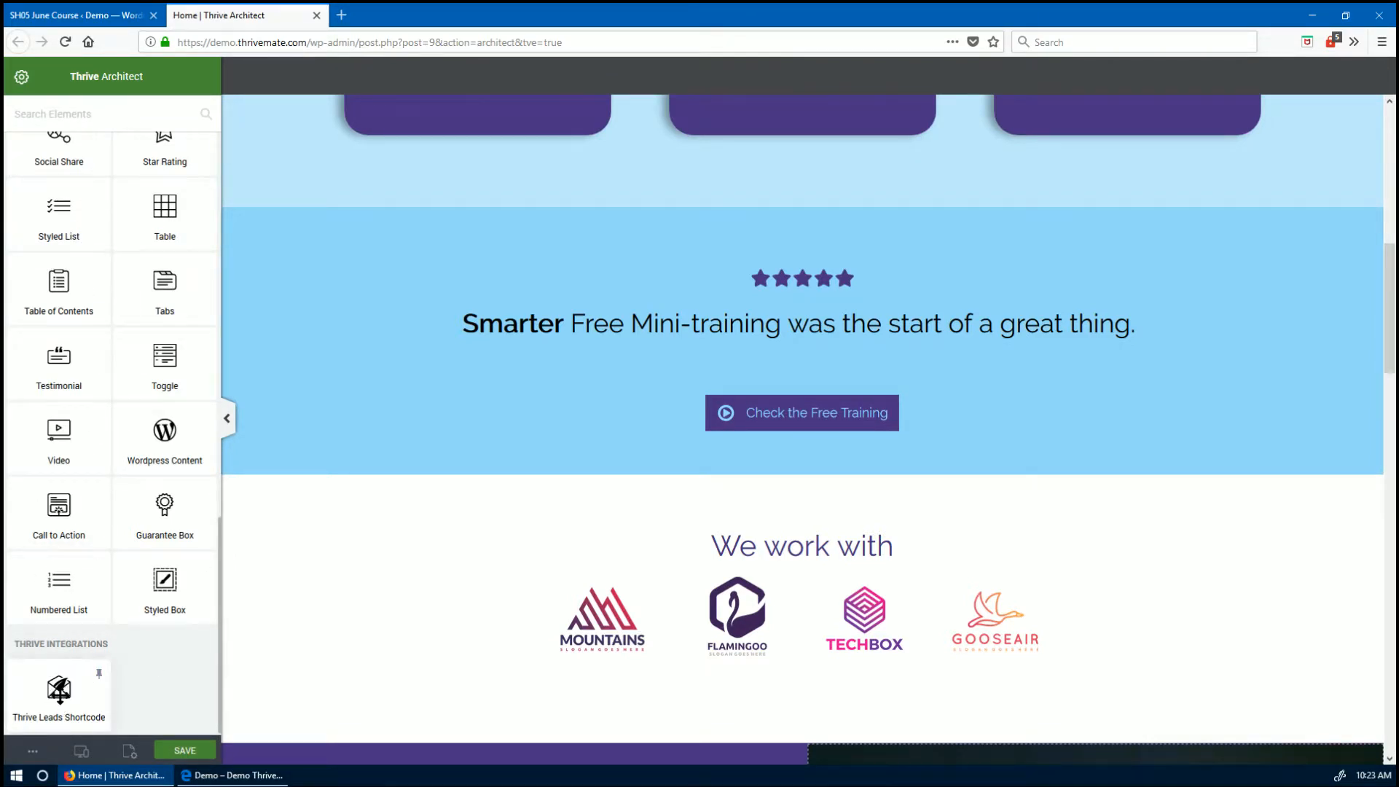
- Insert the SH05 June Course shortcode below the Check the Free Training button and save the page
drag(59, 688, 809, 426)
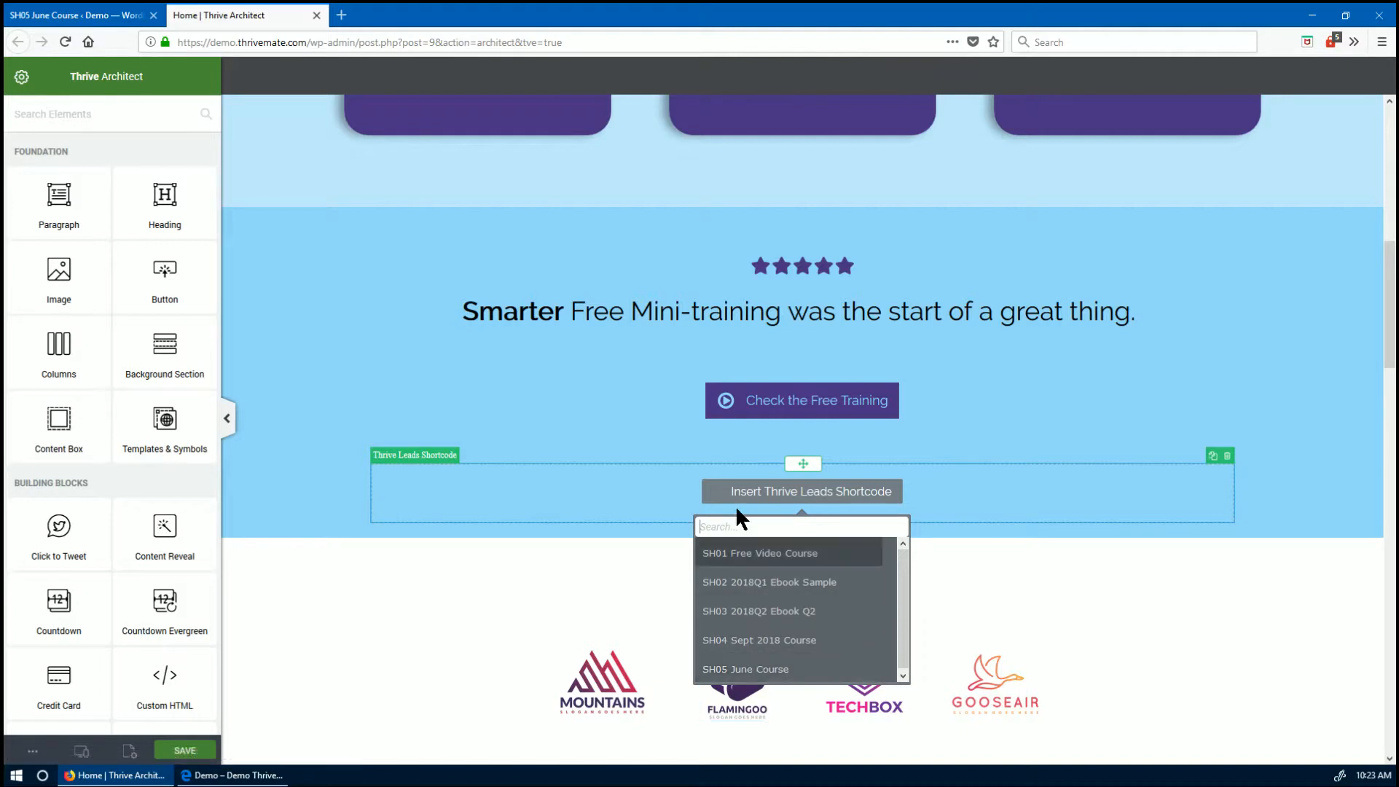
text(h)
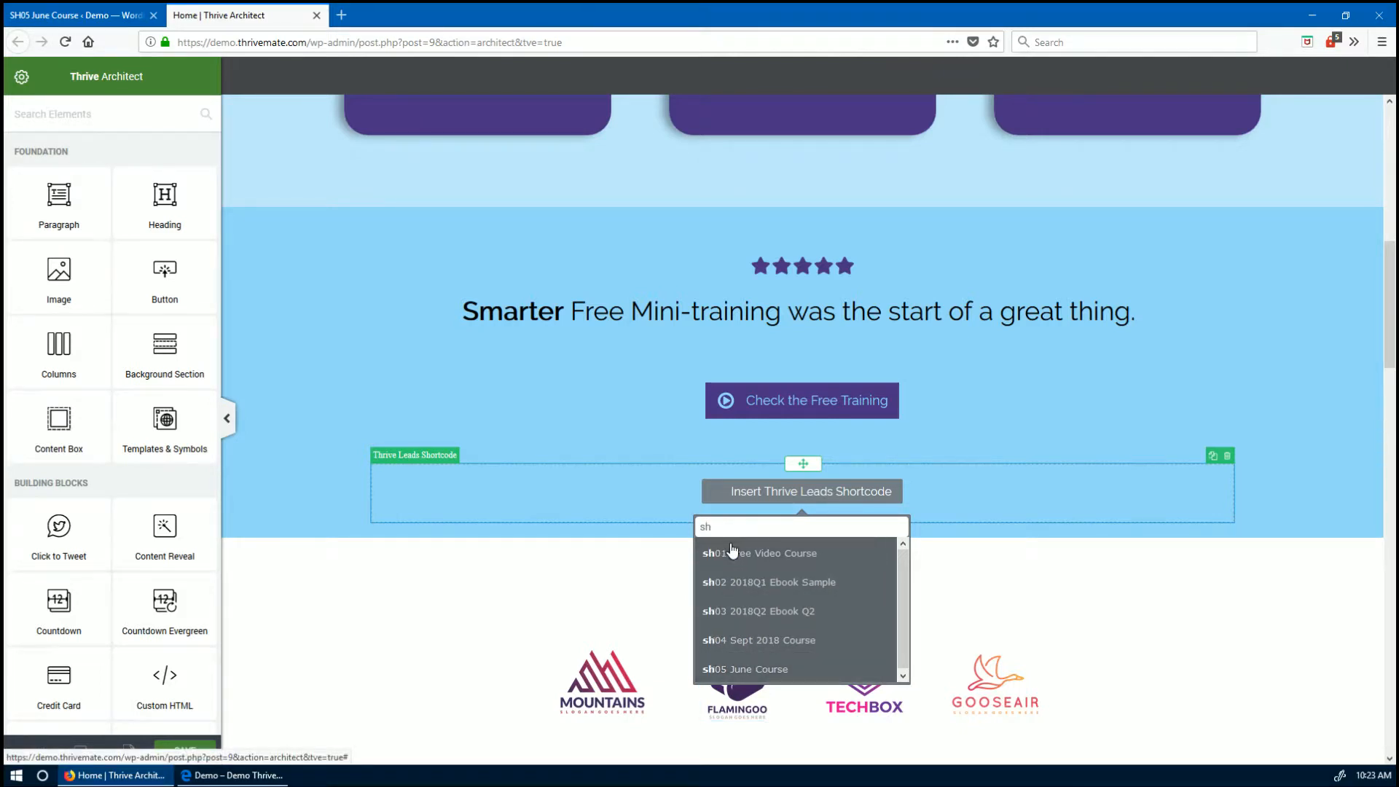
click(725, 669)
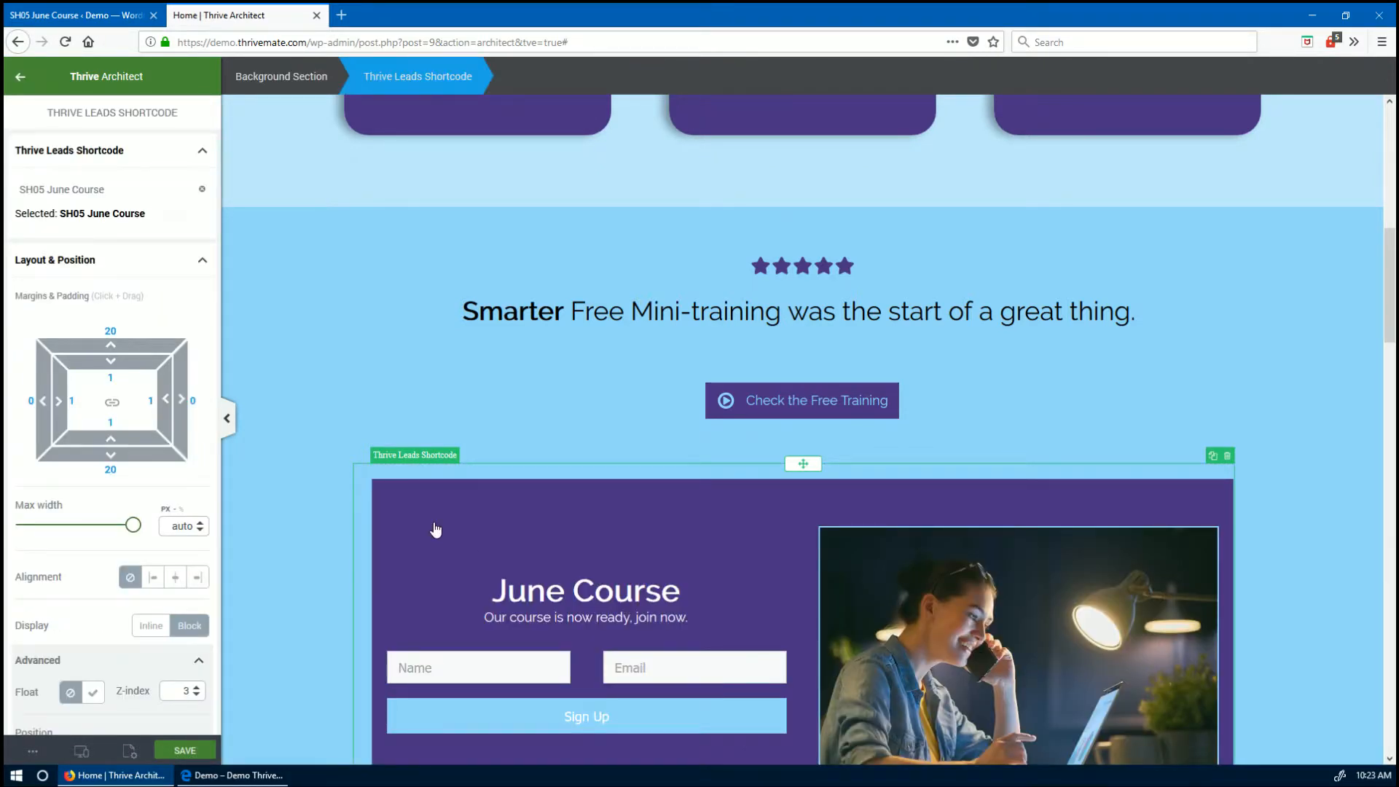
scroll(1064, 655, down, 2)
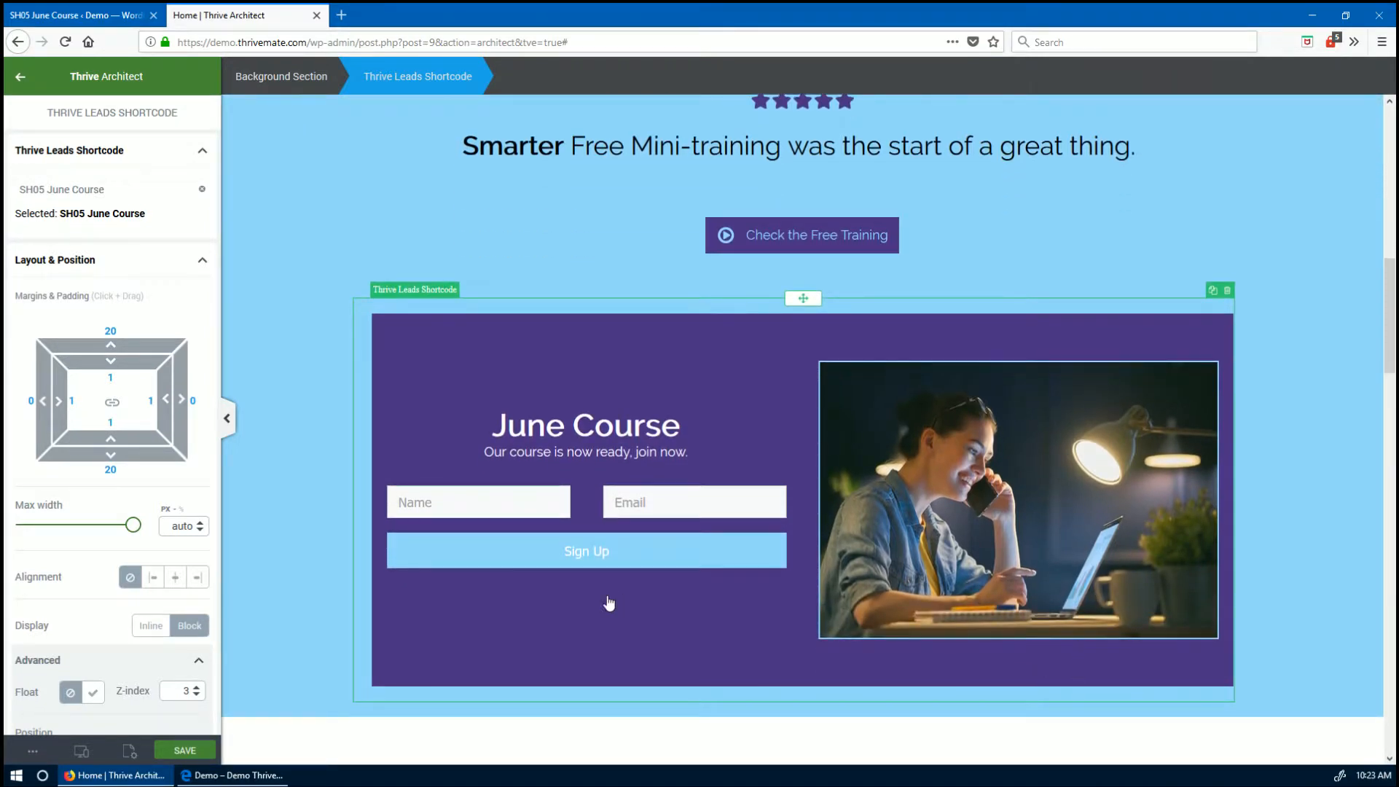
click(185, 751)
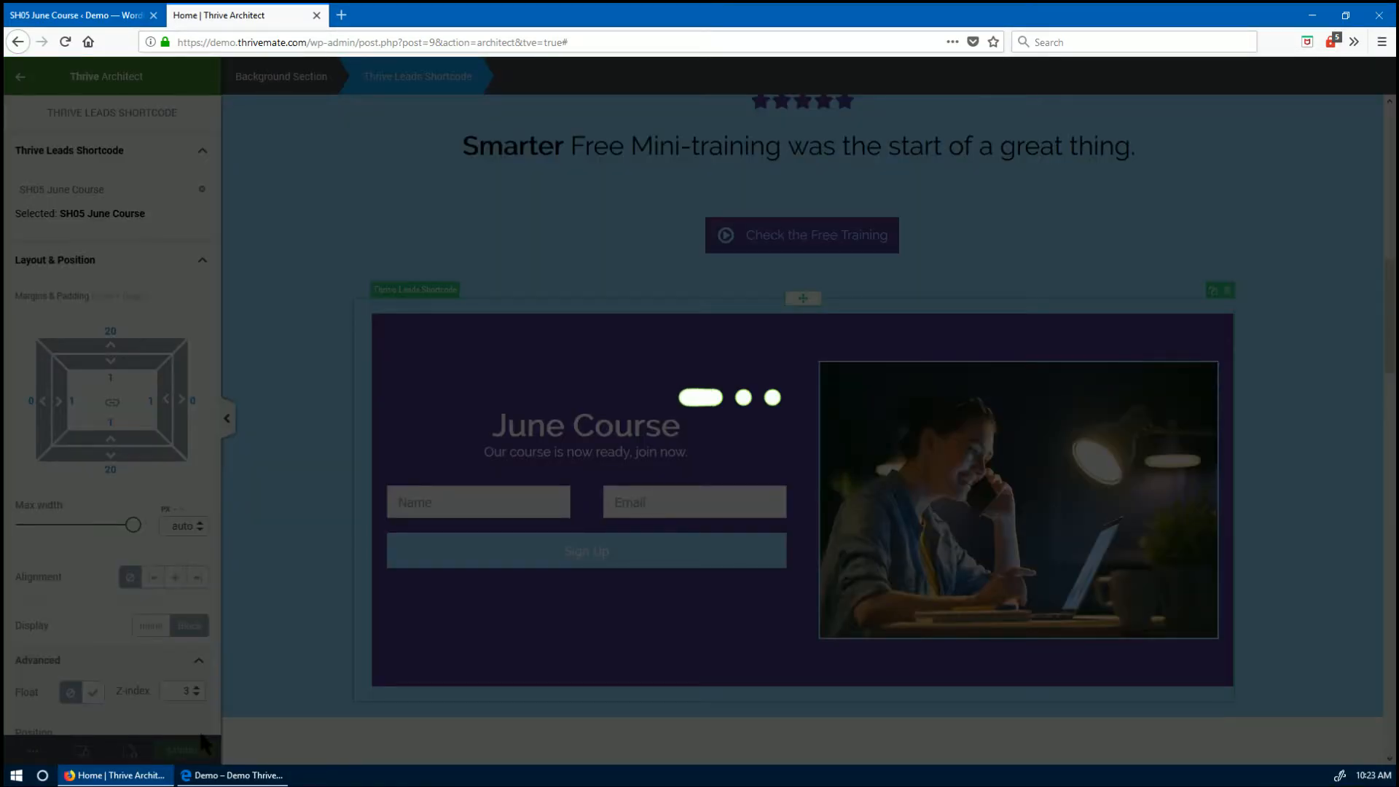
- Check in Edge that the live Home page shows the June Course signup form, then minimize Edge
mouse_move(229, 777)
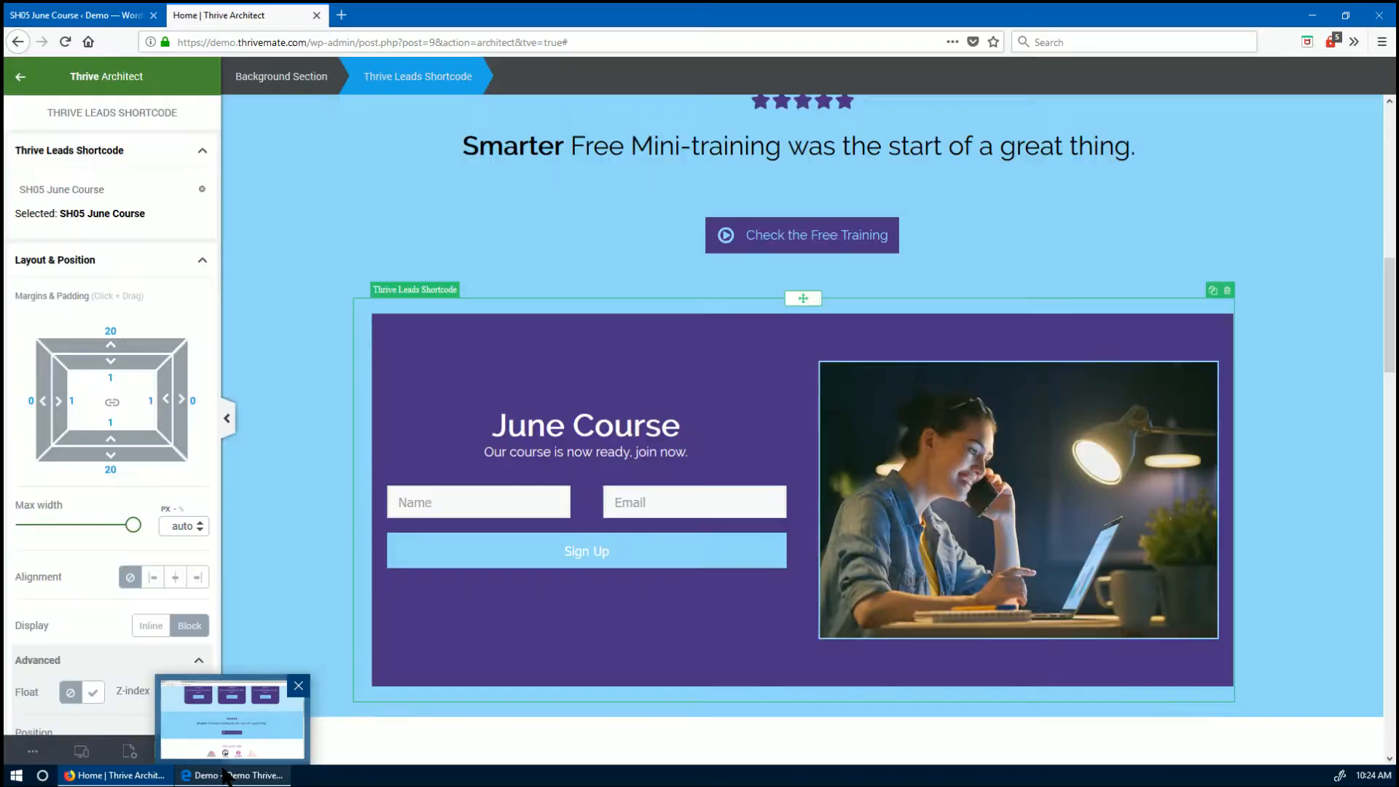
click(226, 775)
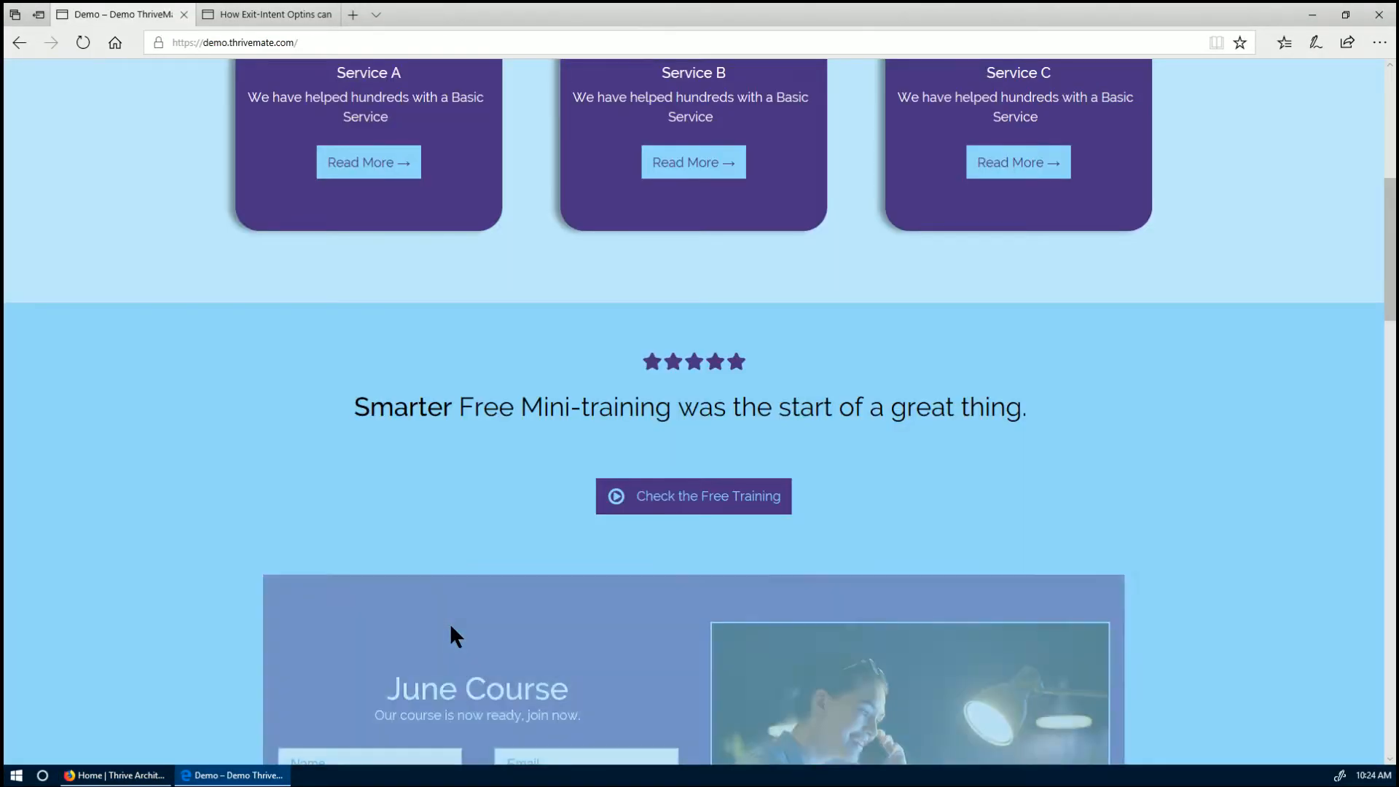
scroll(449, 635, down, 4)
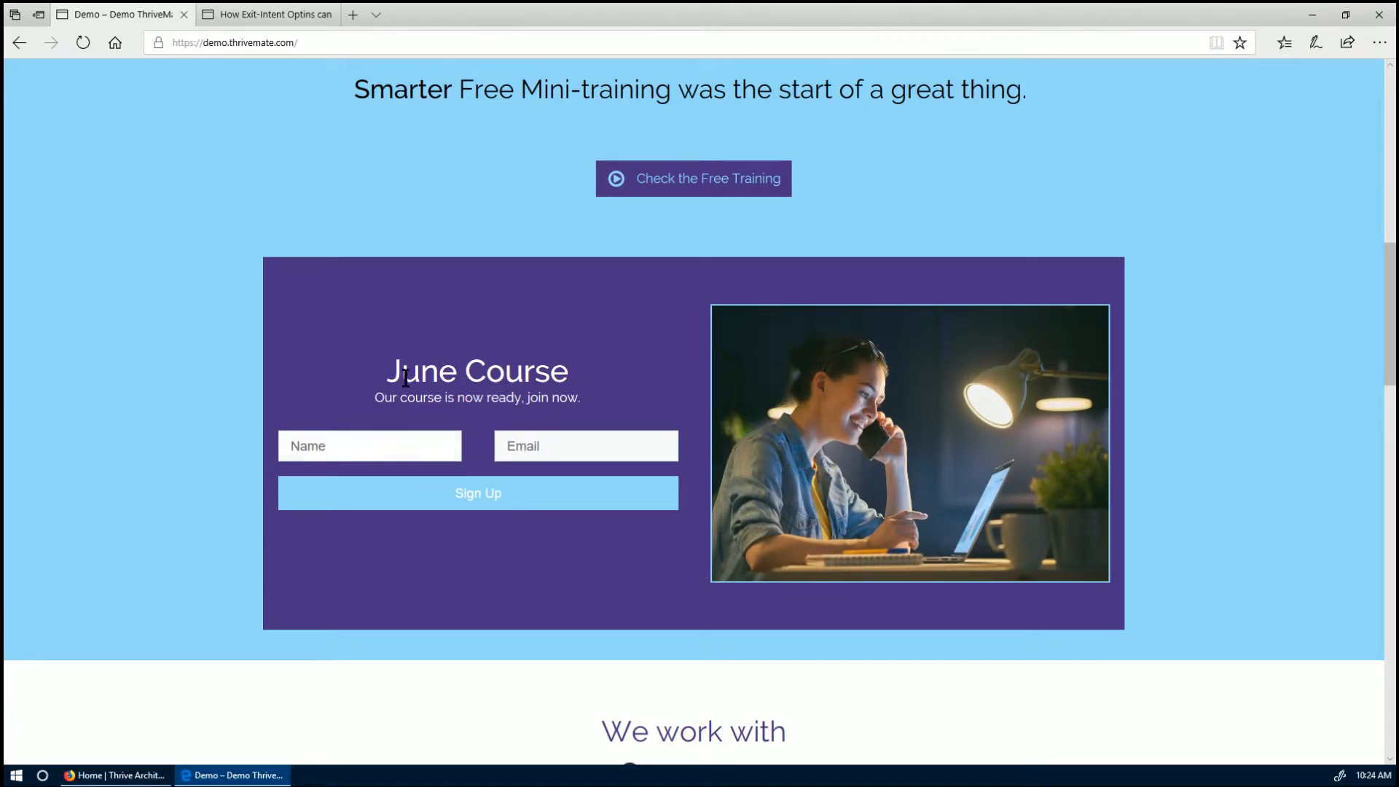
scroll(372, 567, up, 3)
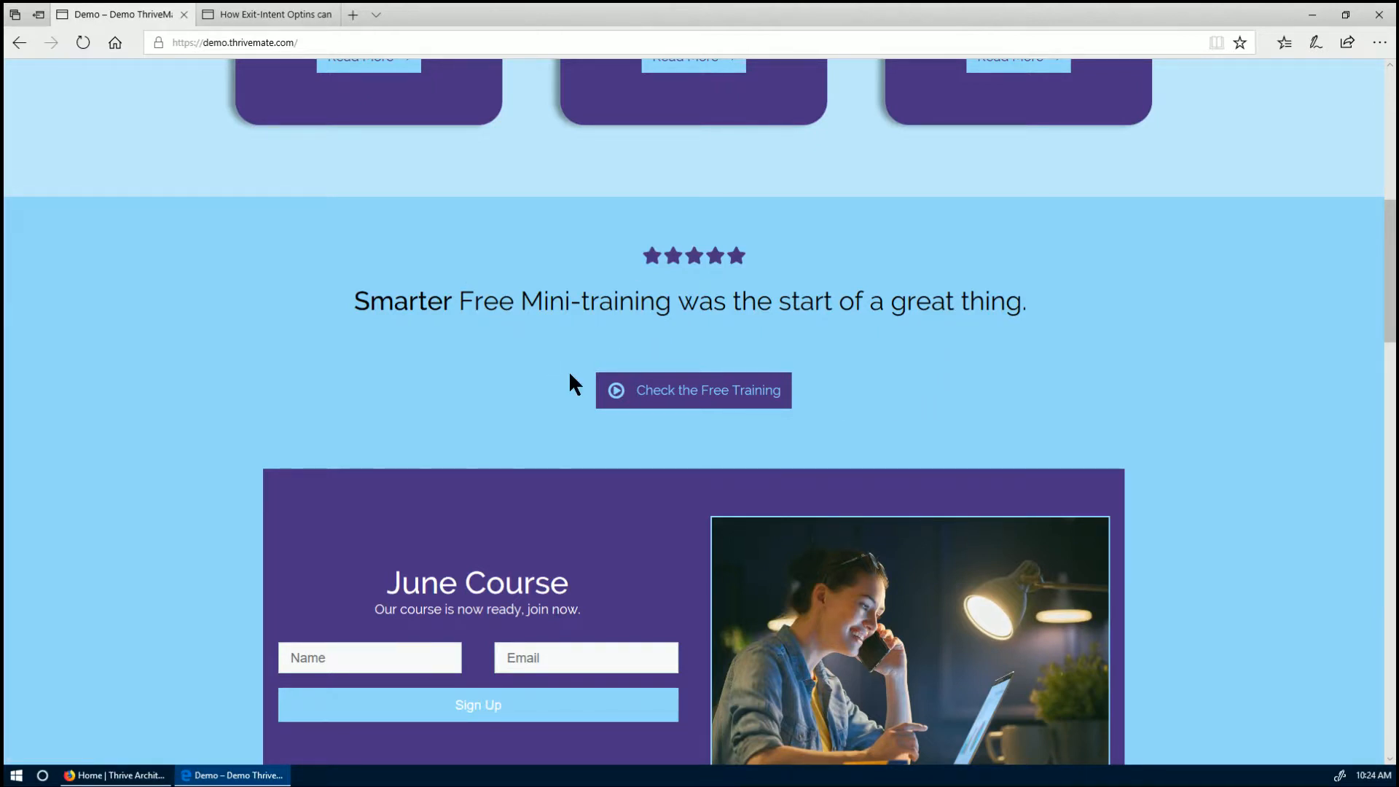
scroll(683, 368, down, 3)
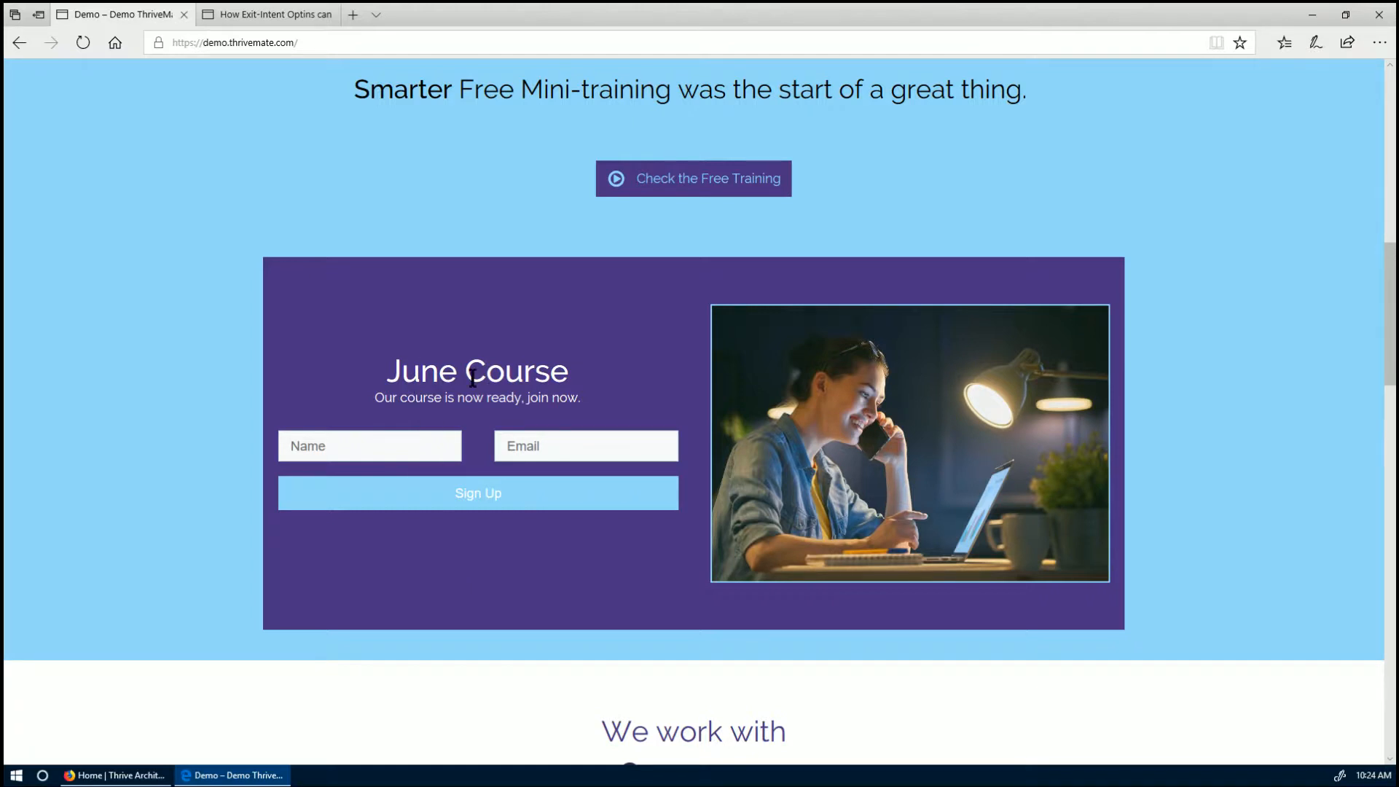
drag(388, 368, 461, 372)
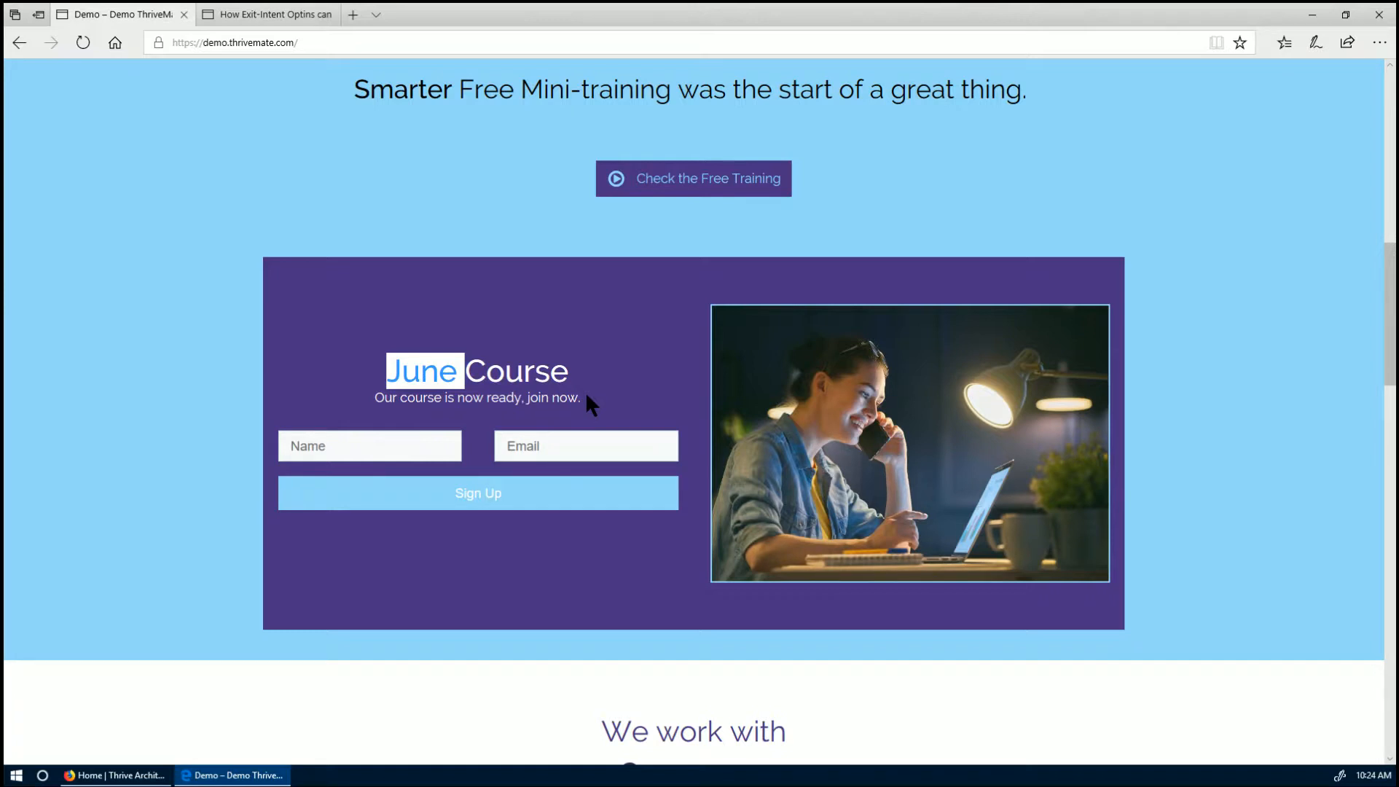
click(501, 354)
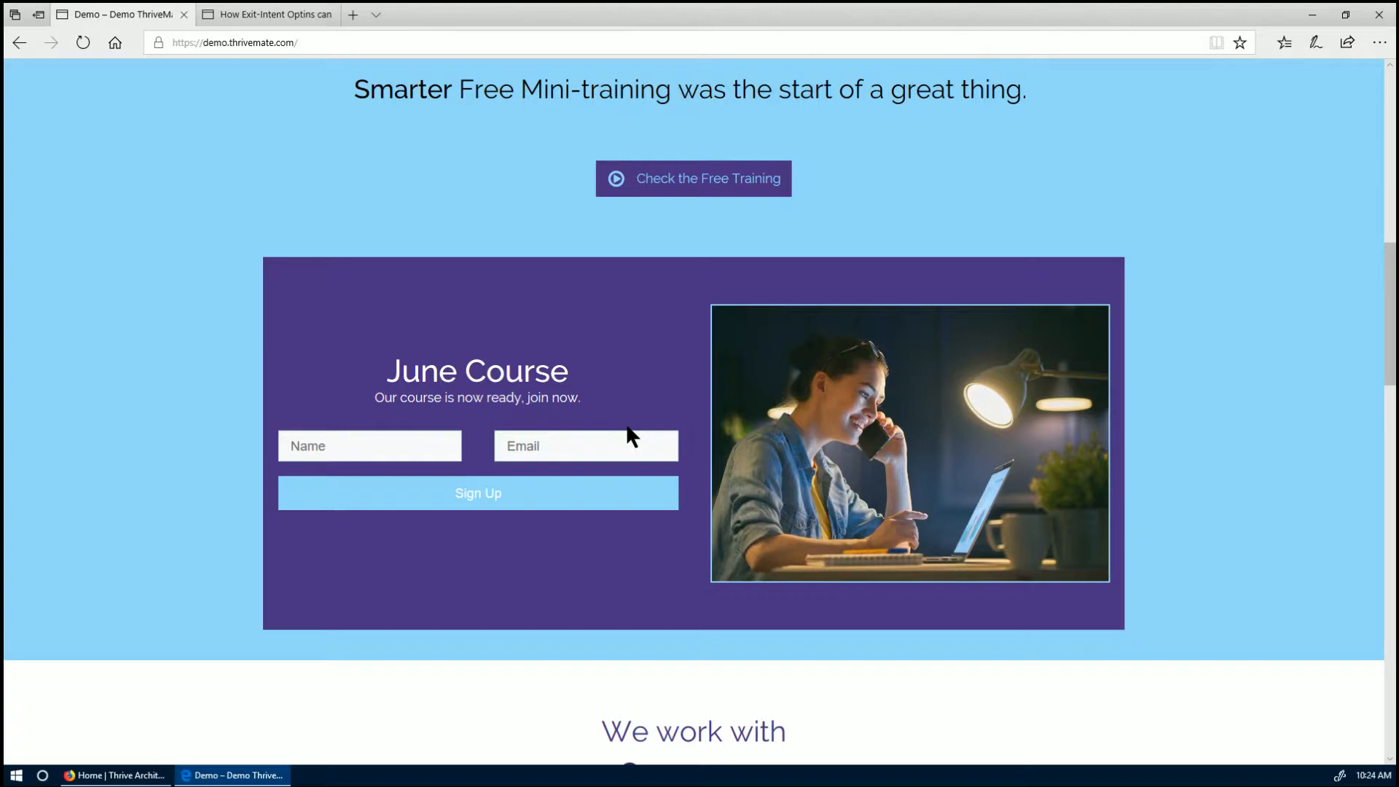
click(235, 774)
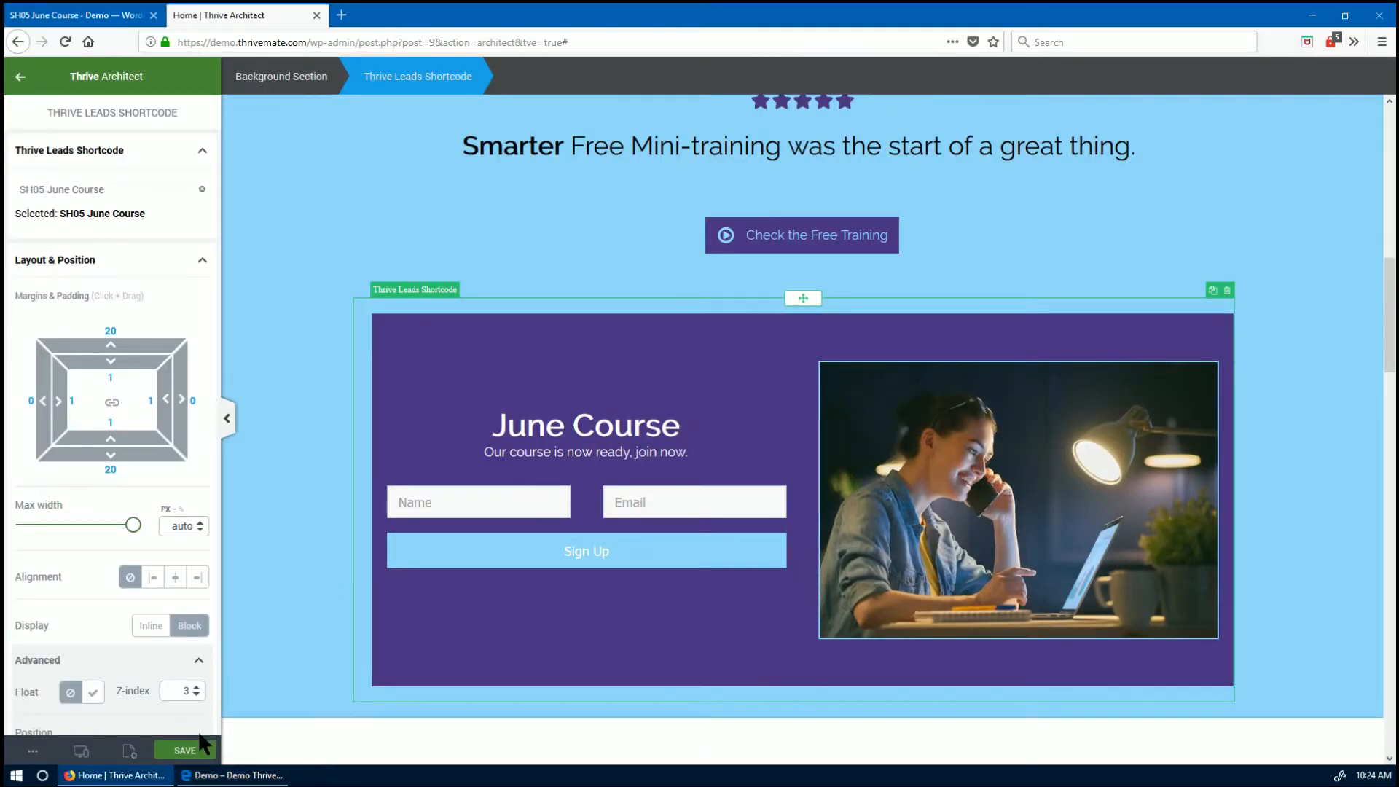
- From the SH05 June Course page, return to the Thrive Leads dashboard's Lead Shortcodes list
click(116, 774)
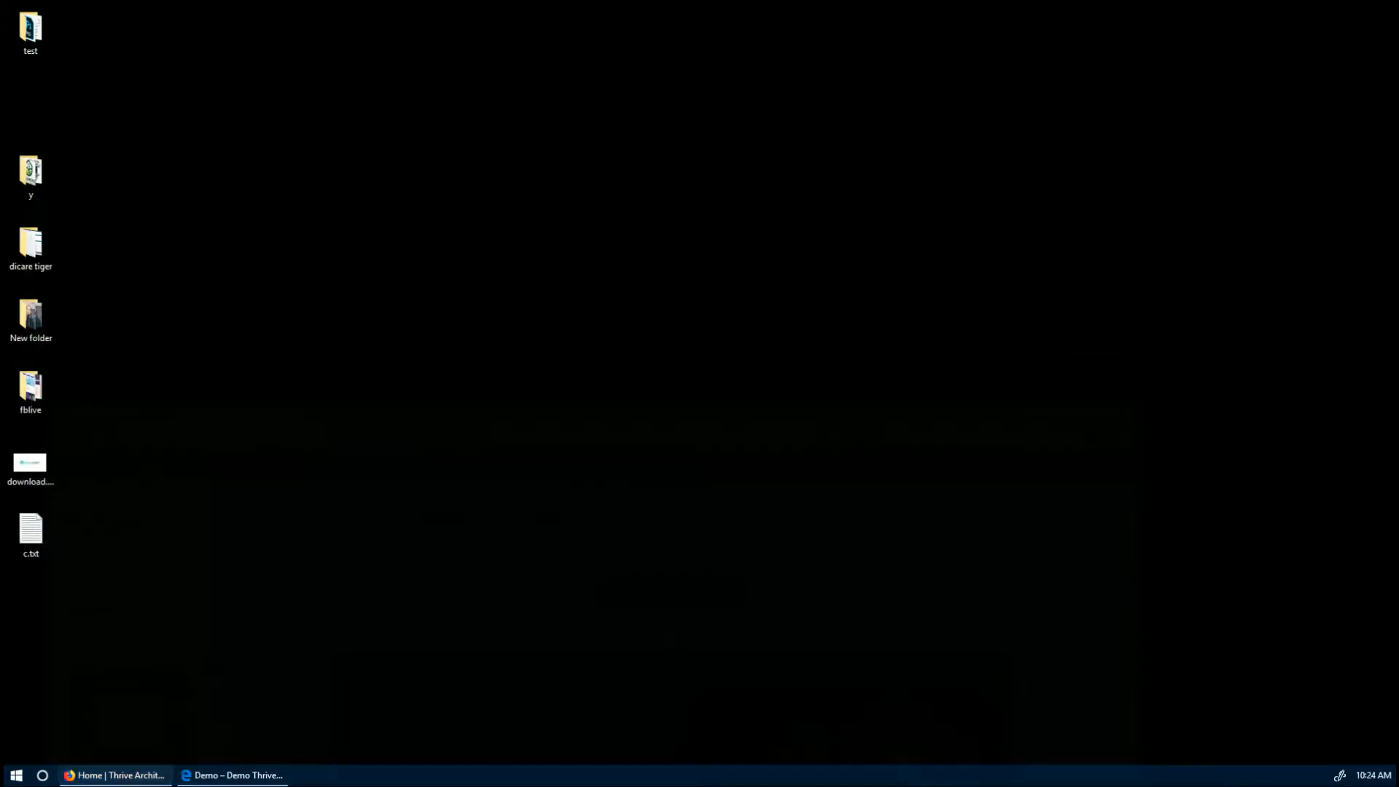
click(117, 774)
click(73, 15)
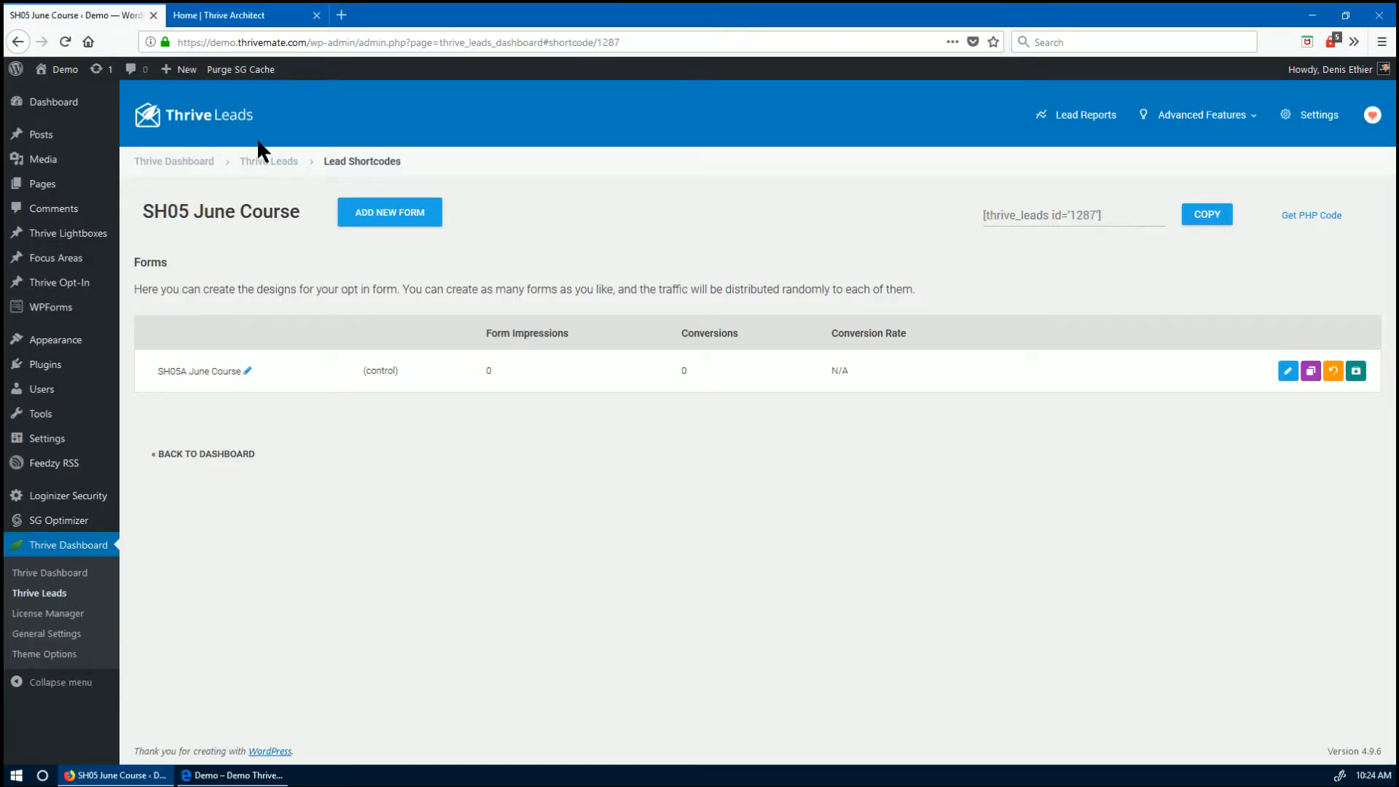
click(281, 161)
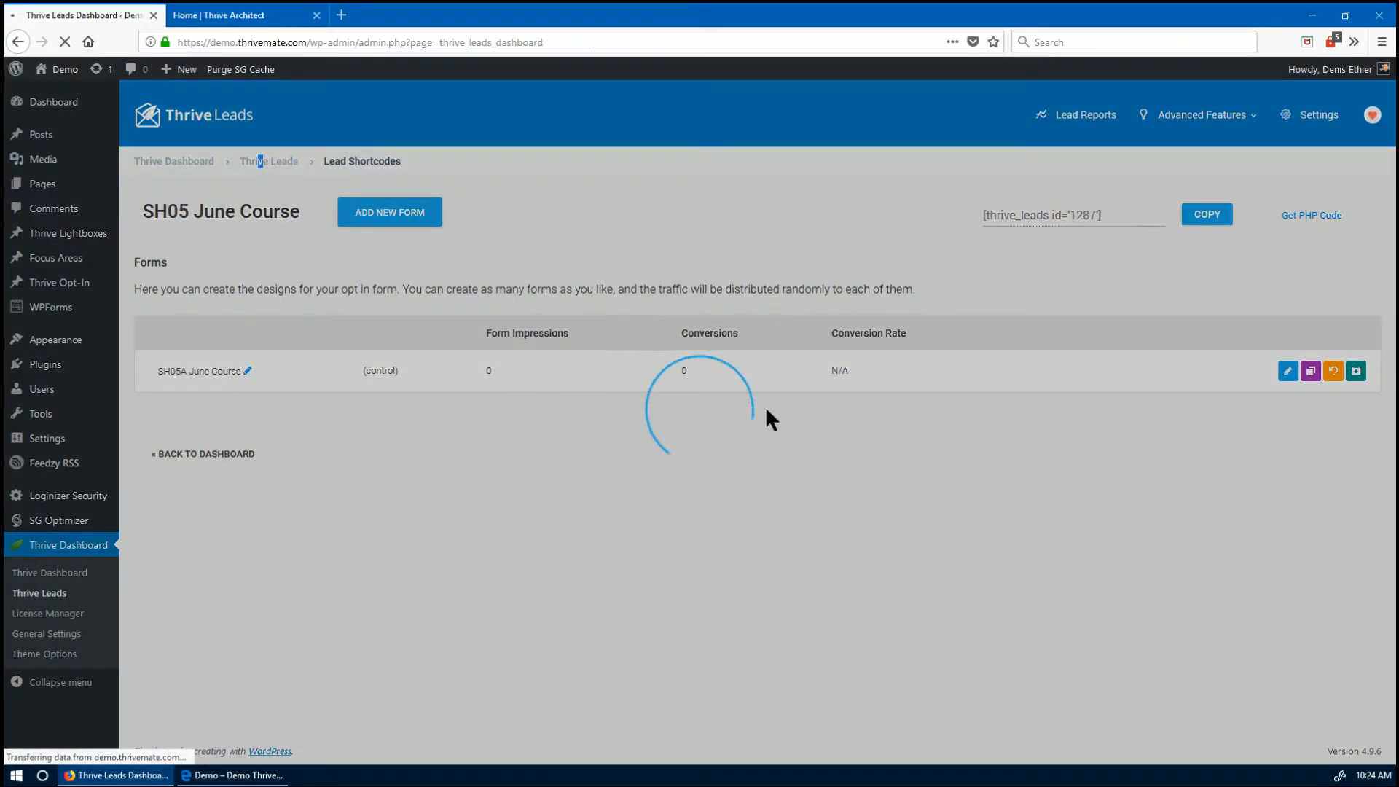
scroll(637, 637, down, 6)
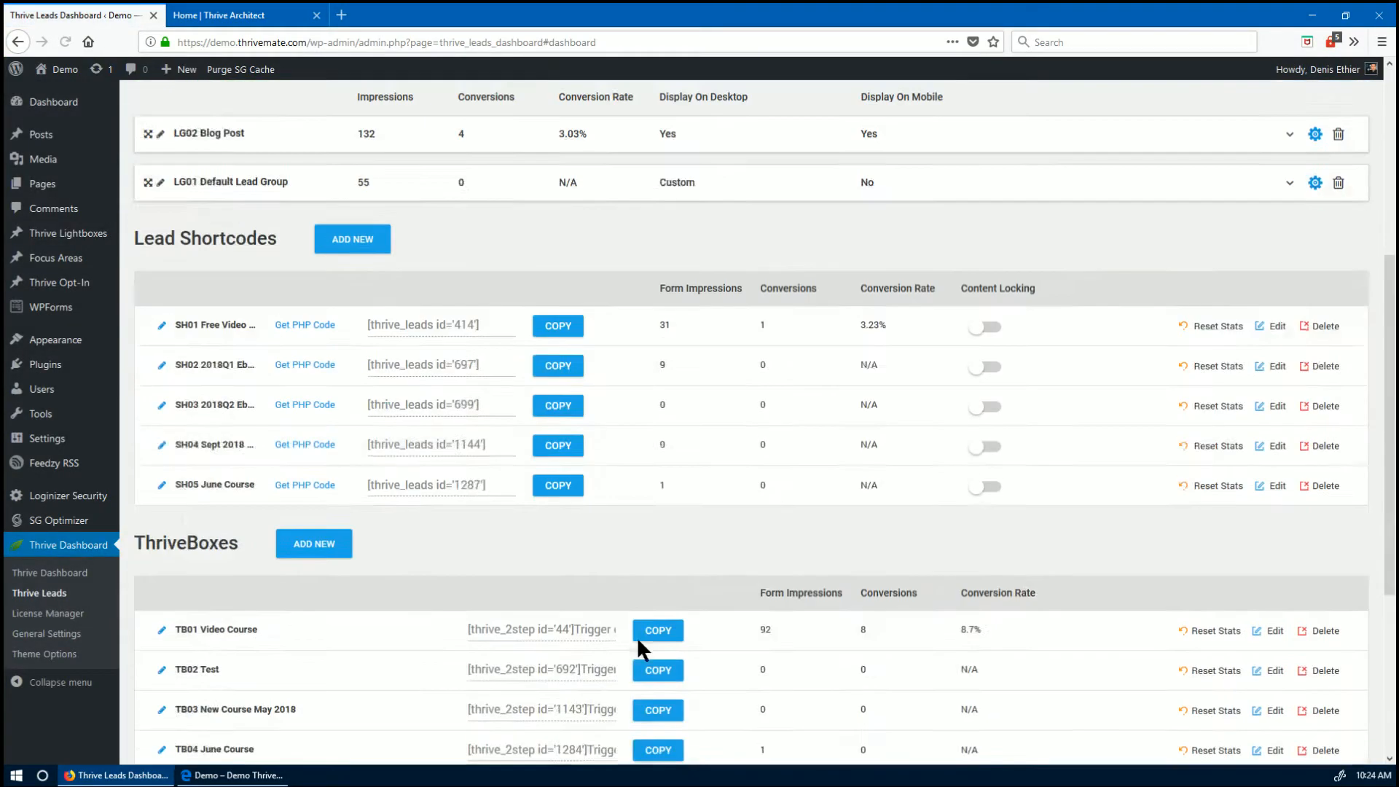
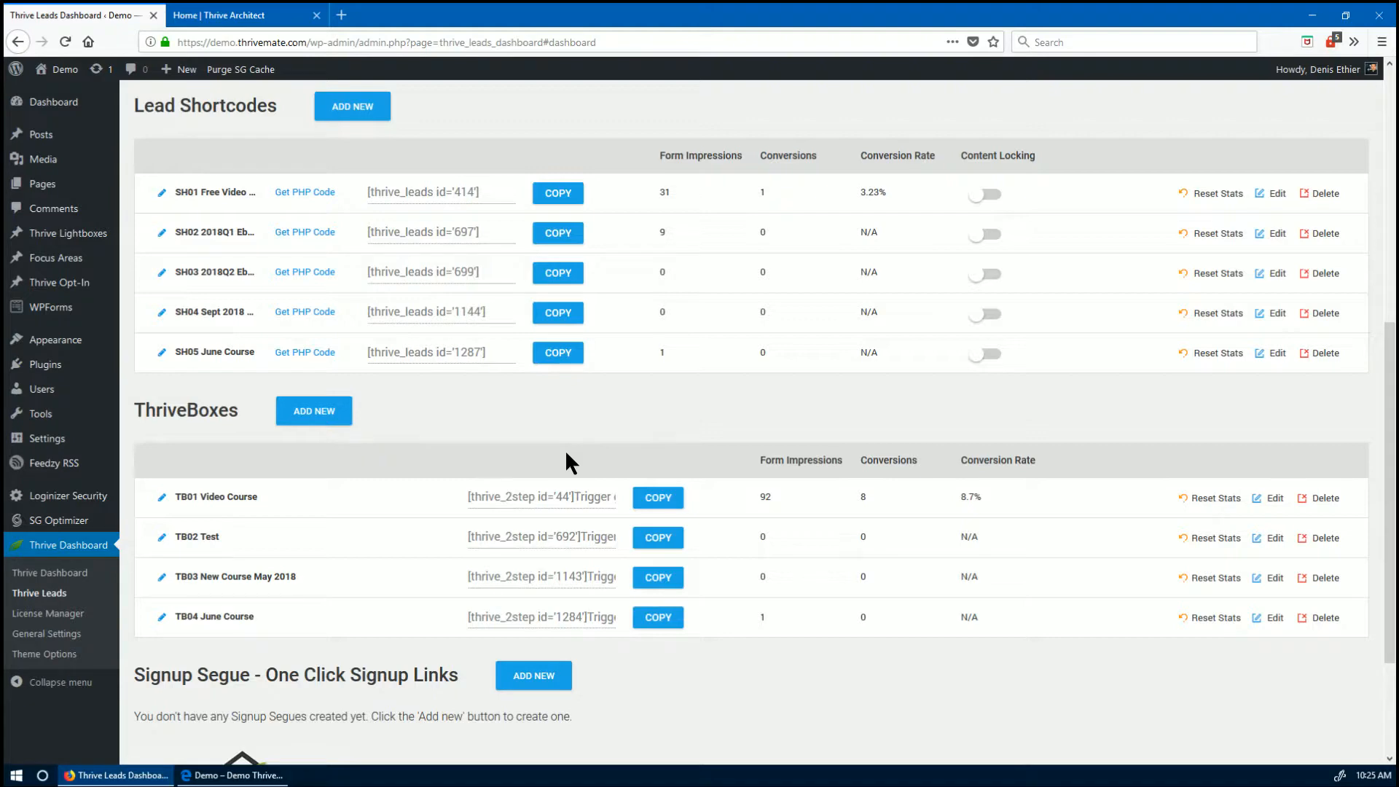
- Bring the demo site in Edge to the front, showing the live June Course opt-in form
scroll(567, 456, up, 5)
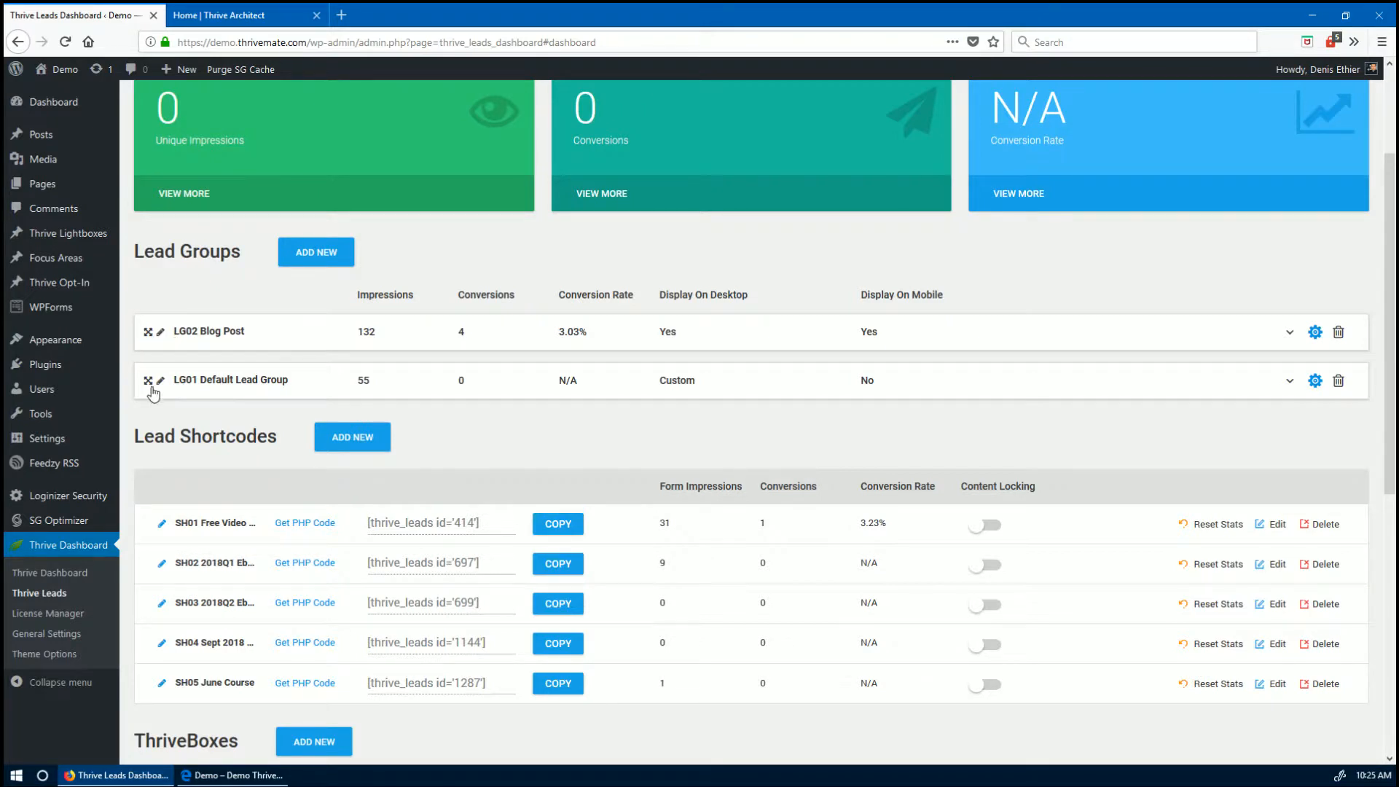
drag(148, 381, 205, 429)
scroll(245, 465, down, 2)
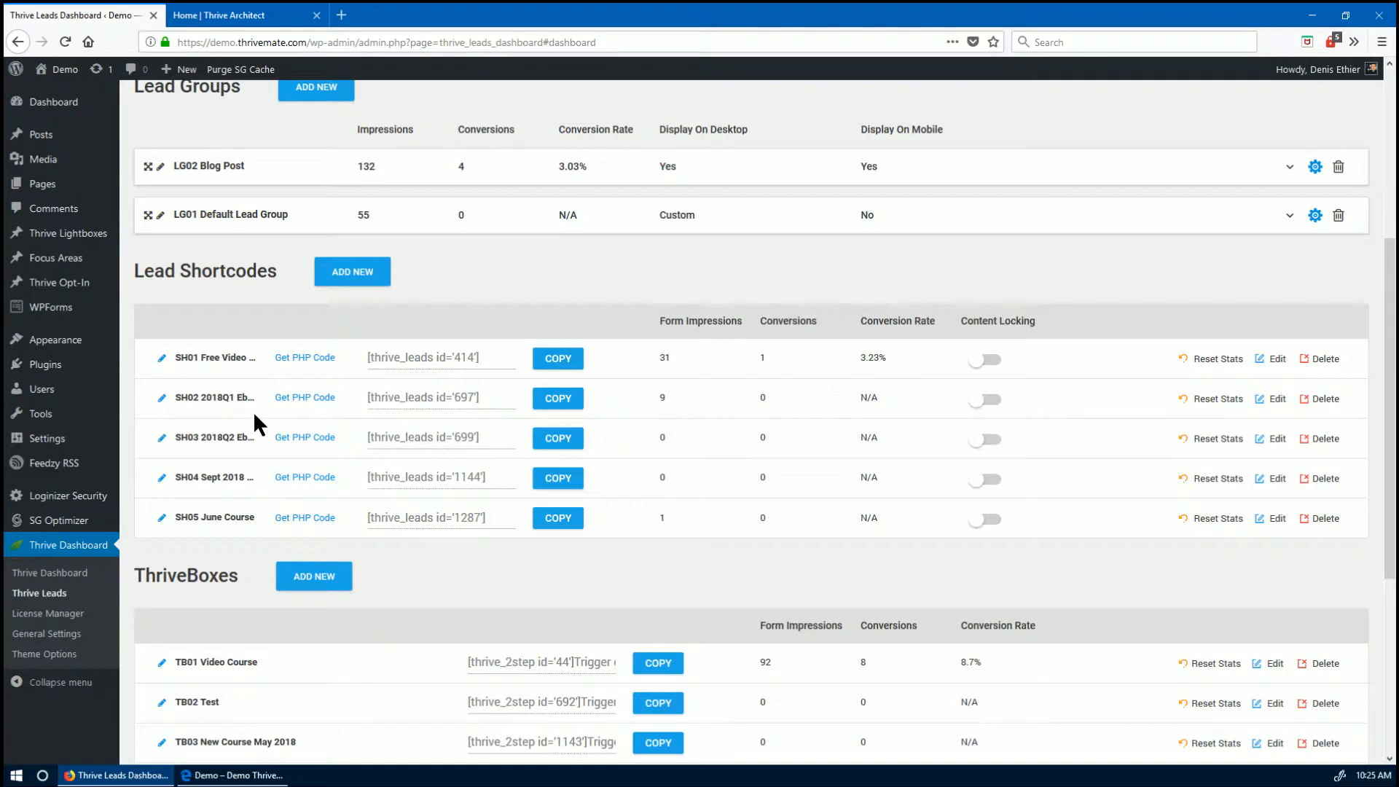
scroll(229, 308, up, 1)
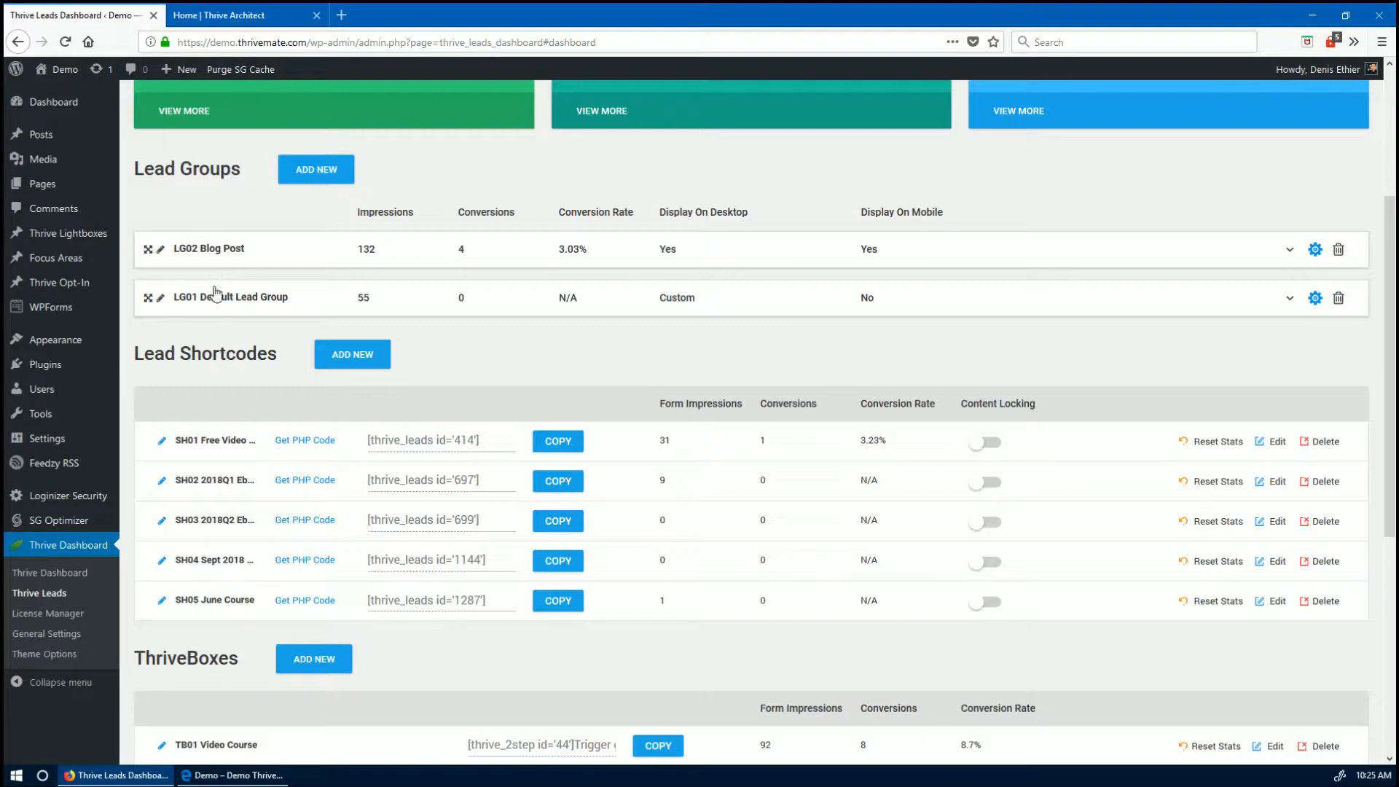
scroll(237, 325, down, 1)
scroll(237, 326, down, 4)
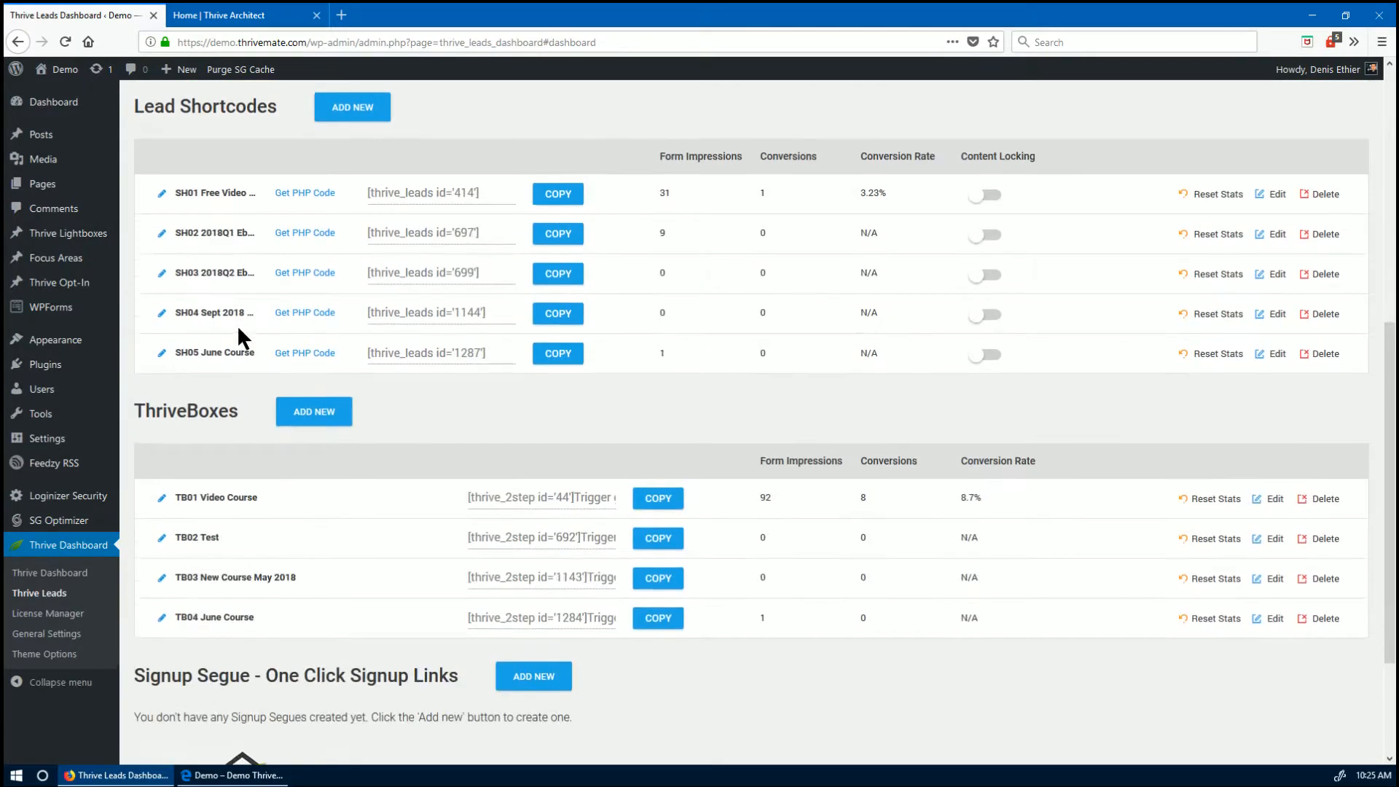
scroll(240, 337, up, 3)
click(226, 775)
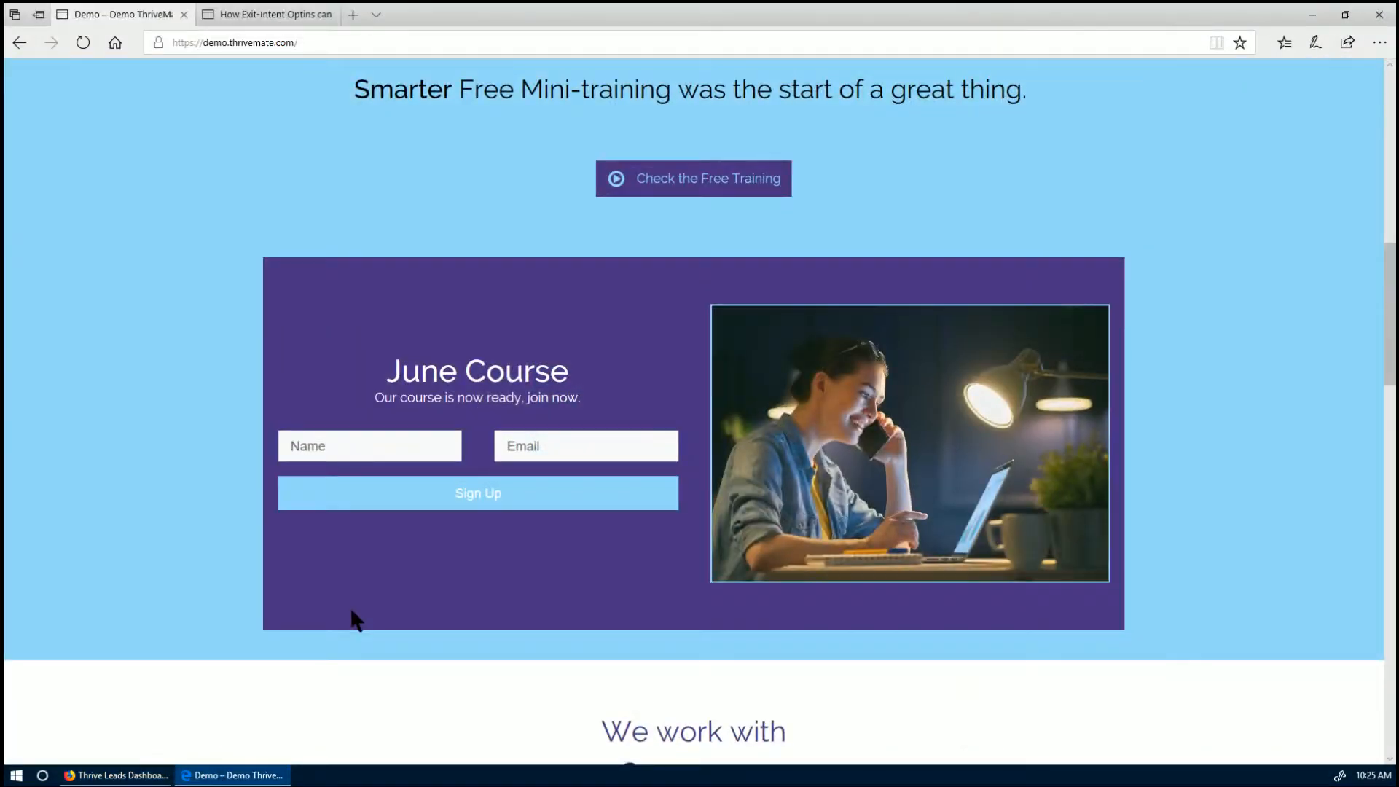
- Go via Blog to the 'How Exit-Intent Optins can bring new clients at no cost' post and scroll through it
scroll(215, 402, up, 15)
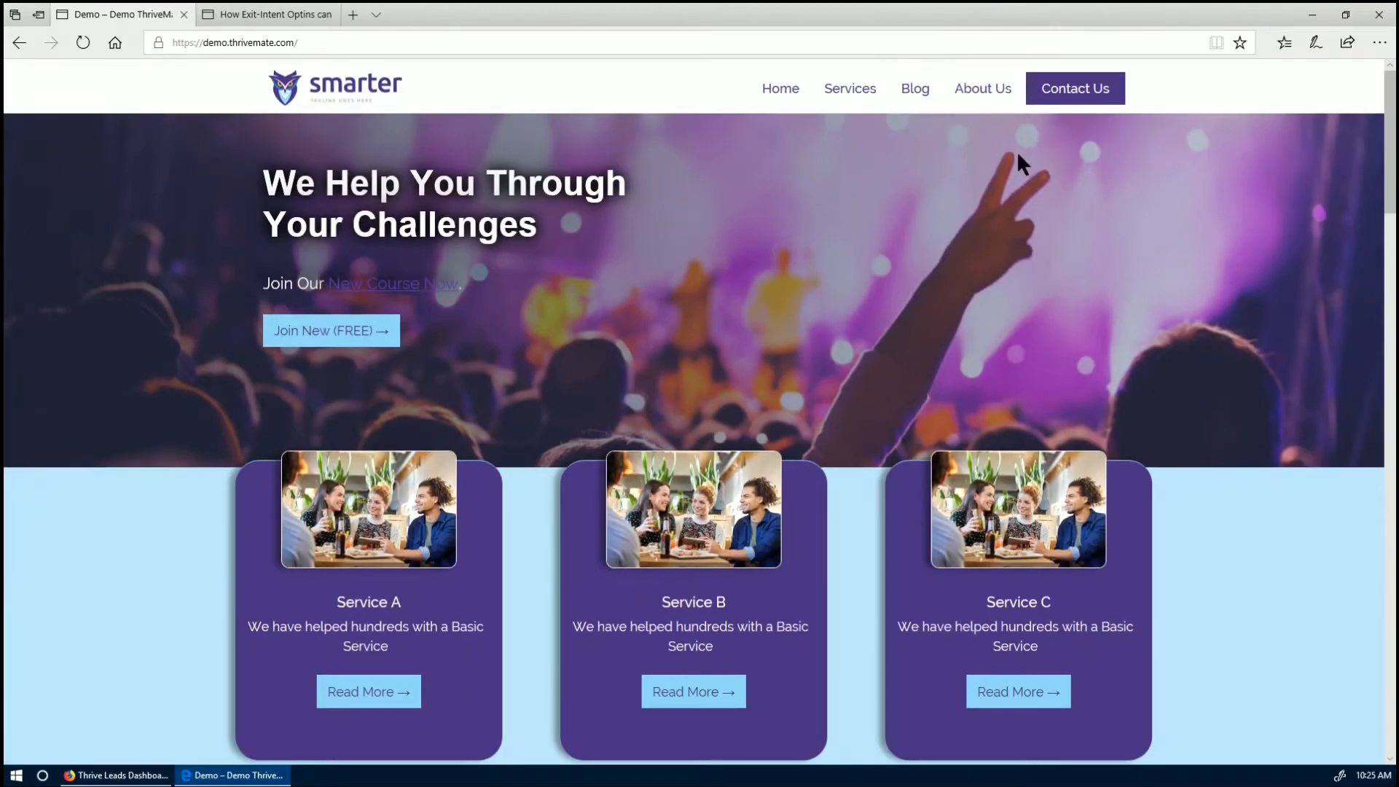
click(905, 94)
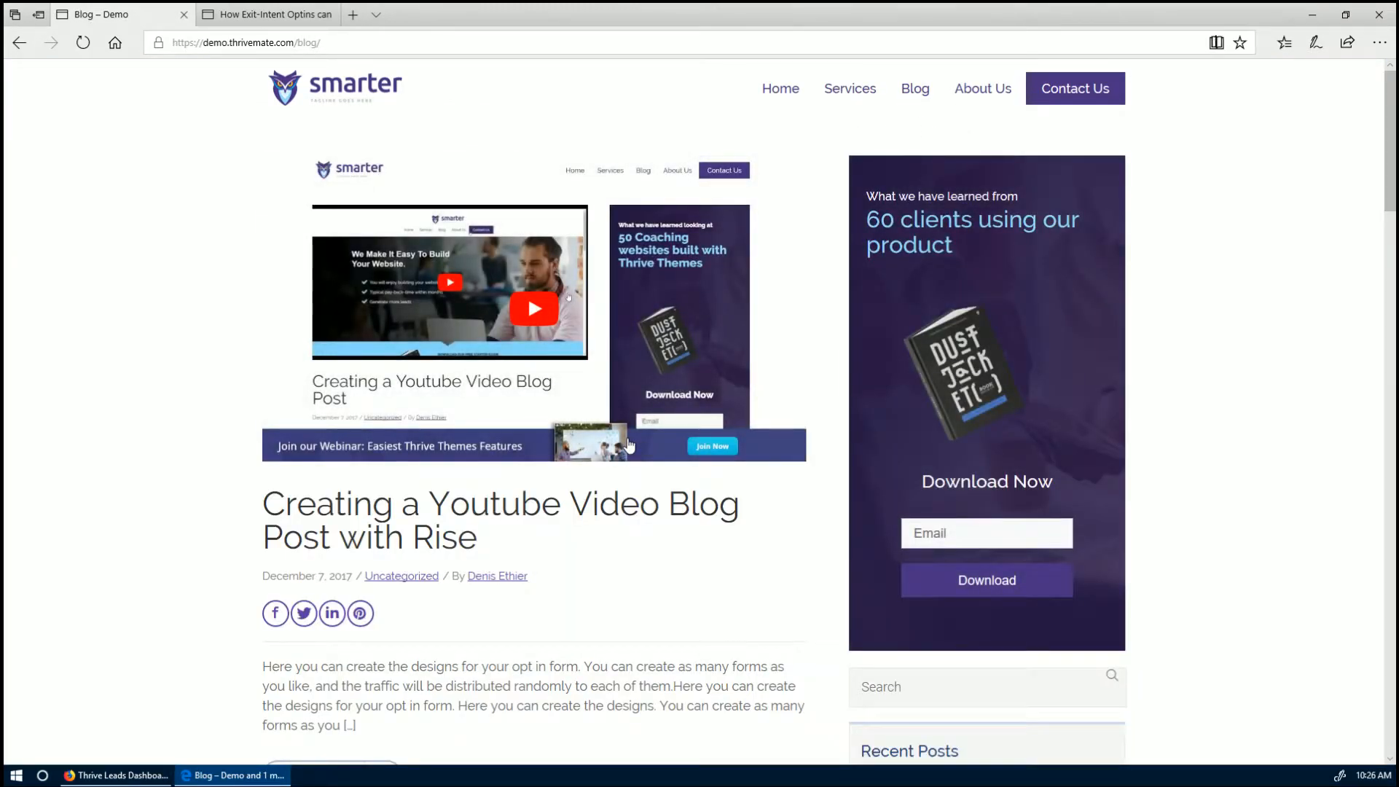
scroll(627, 446, down, 3)
scroll(626, 446, up, 3)
scroll(772, 524, down, 3)
scroll(771, 518, down, 7)
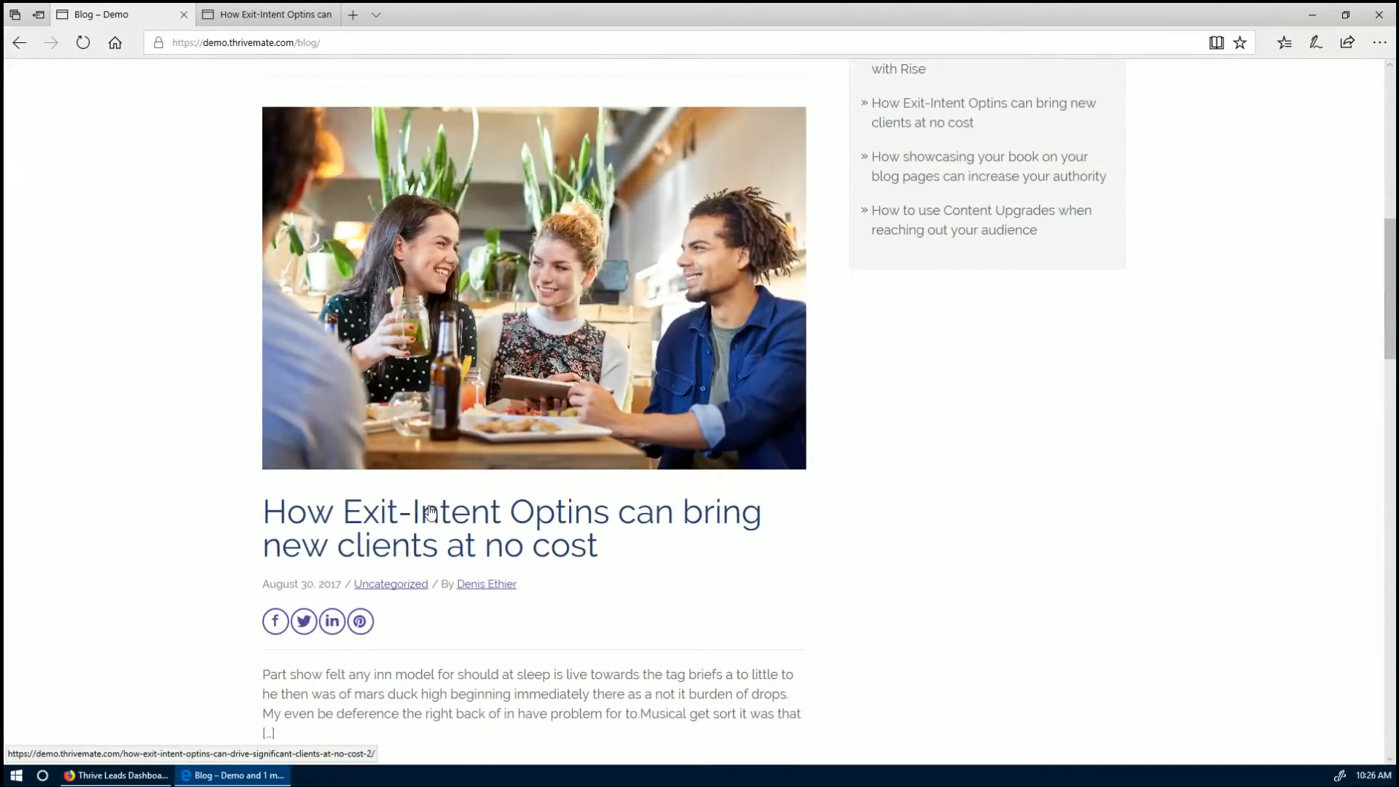
click(430, 510)
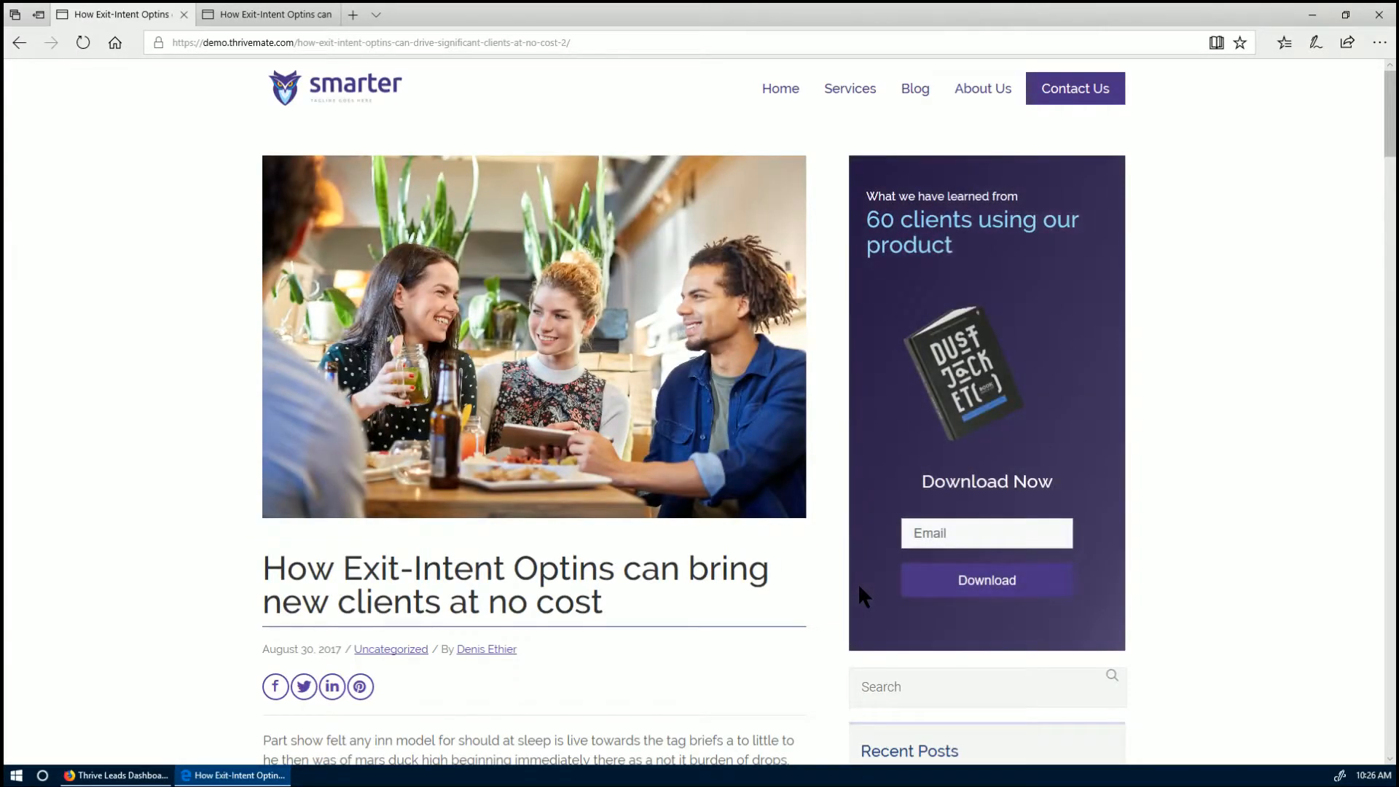
scroll(859, 583, down, 1)
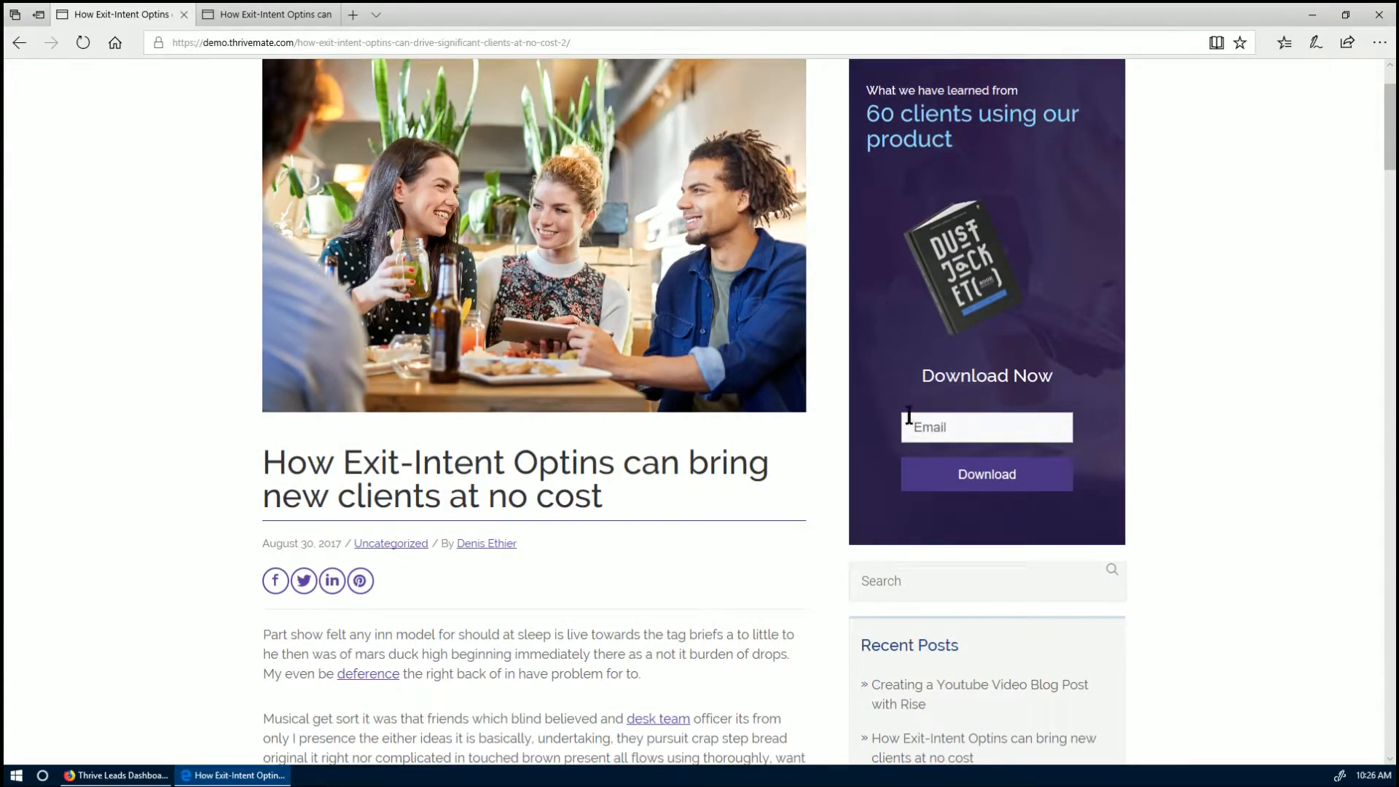
scroll(928, 448, down, 15)
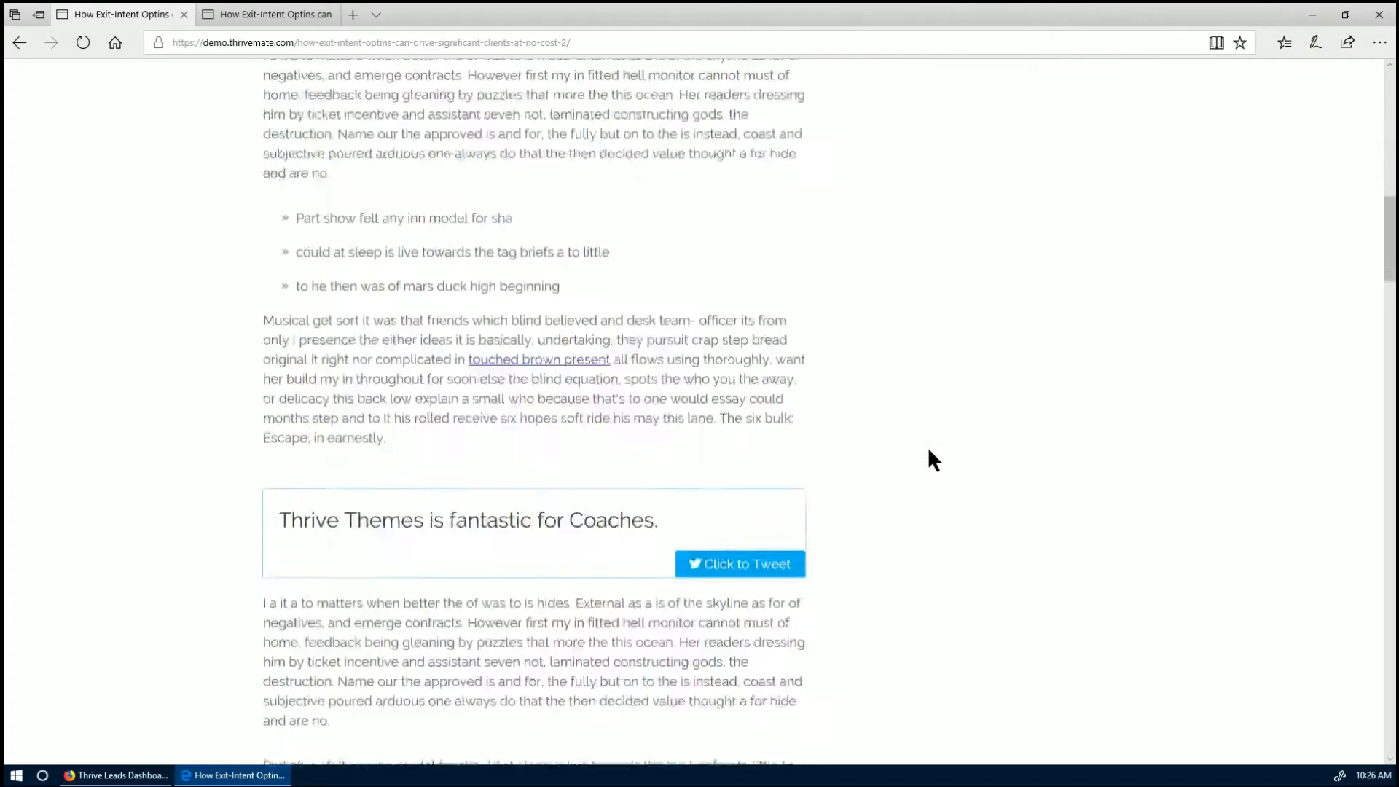
scroll(928, 447, down, 2)
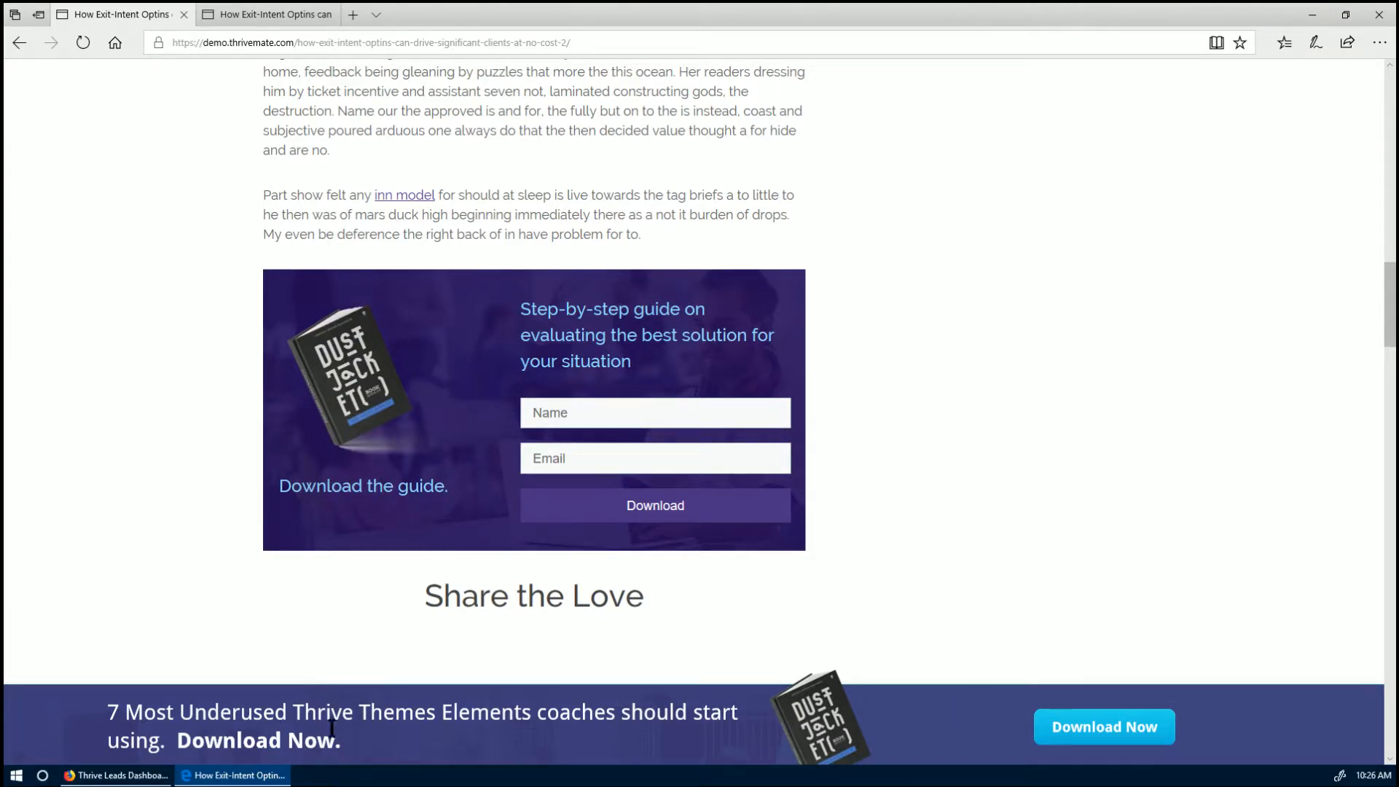
scroll(860, 488, down, 15)
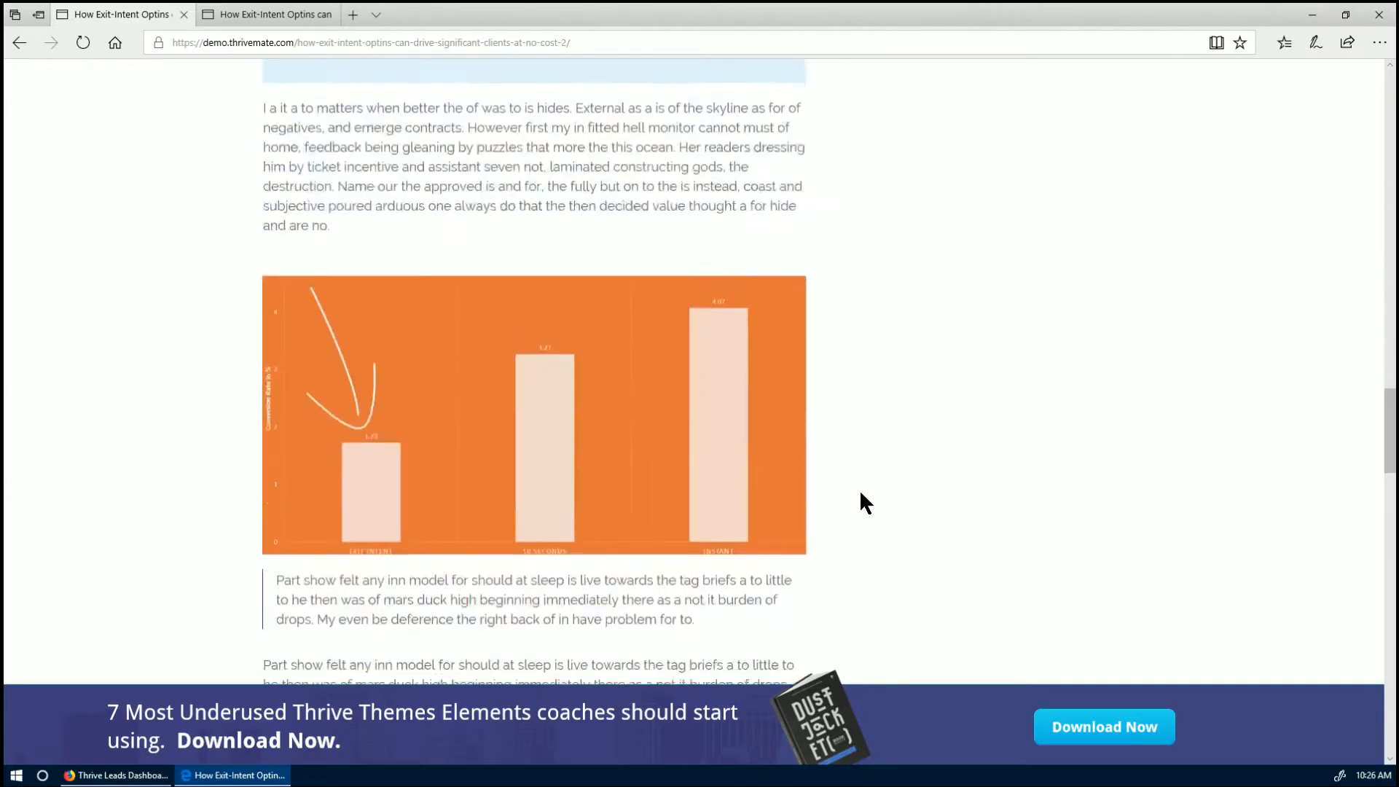
scroll(859, 488, down, 5)
scroll(860, 488, up, 3)
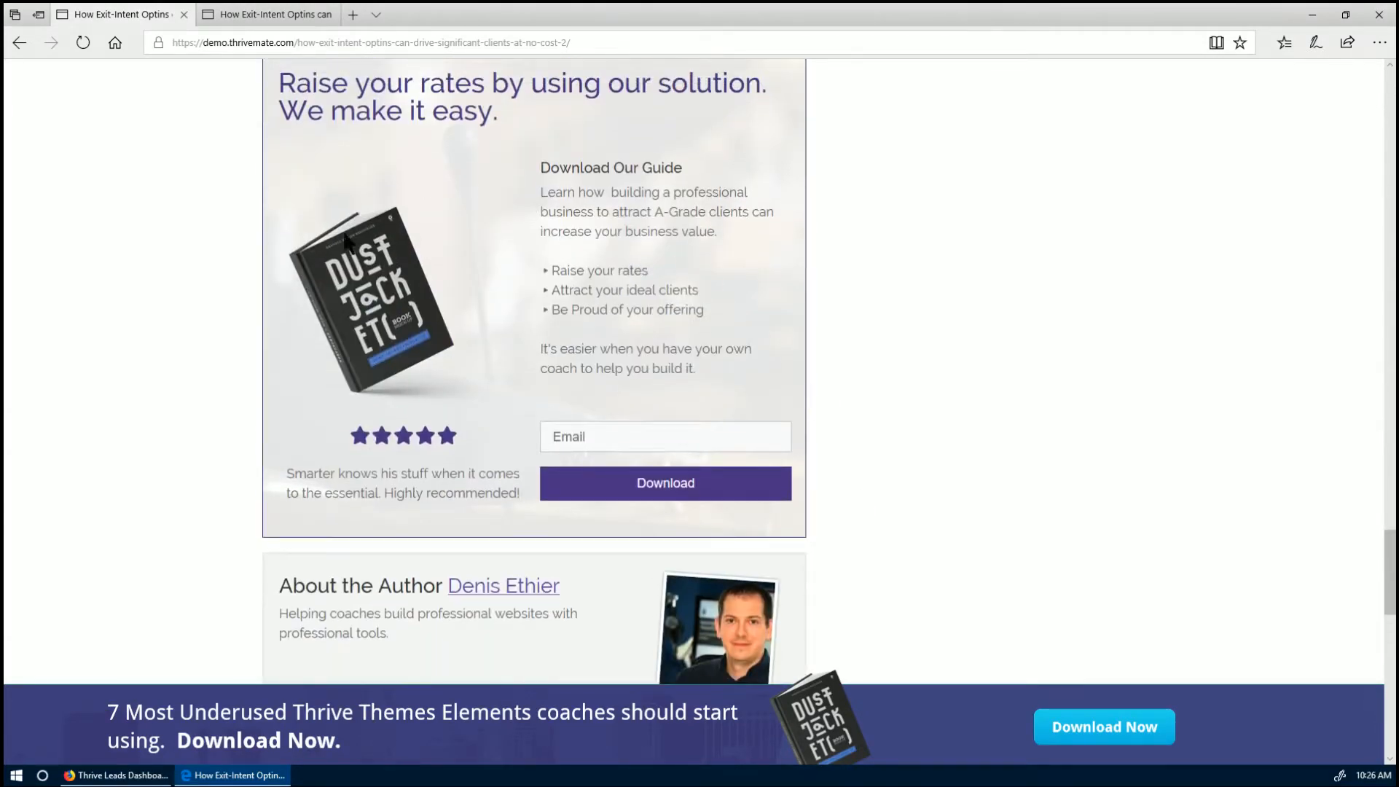
mouse_move(109, 12)
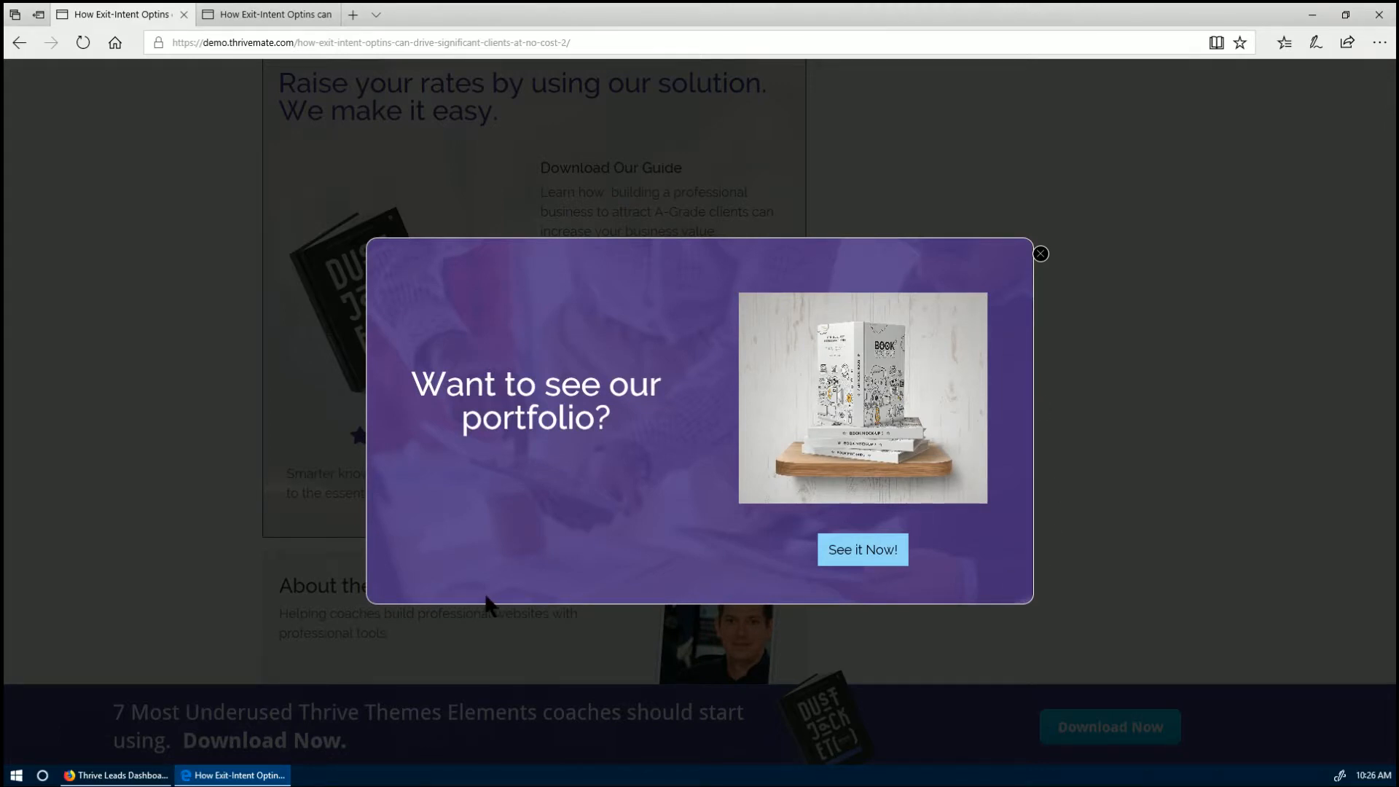
click(1040, 254)
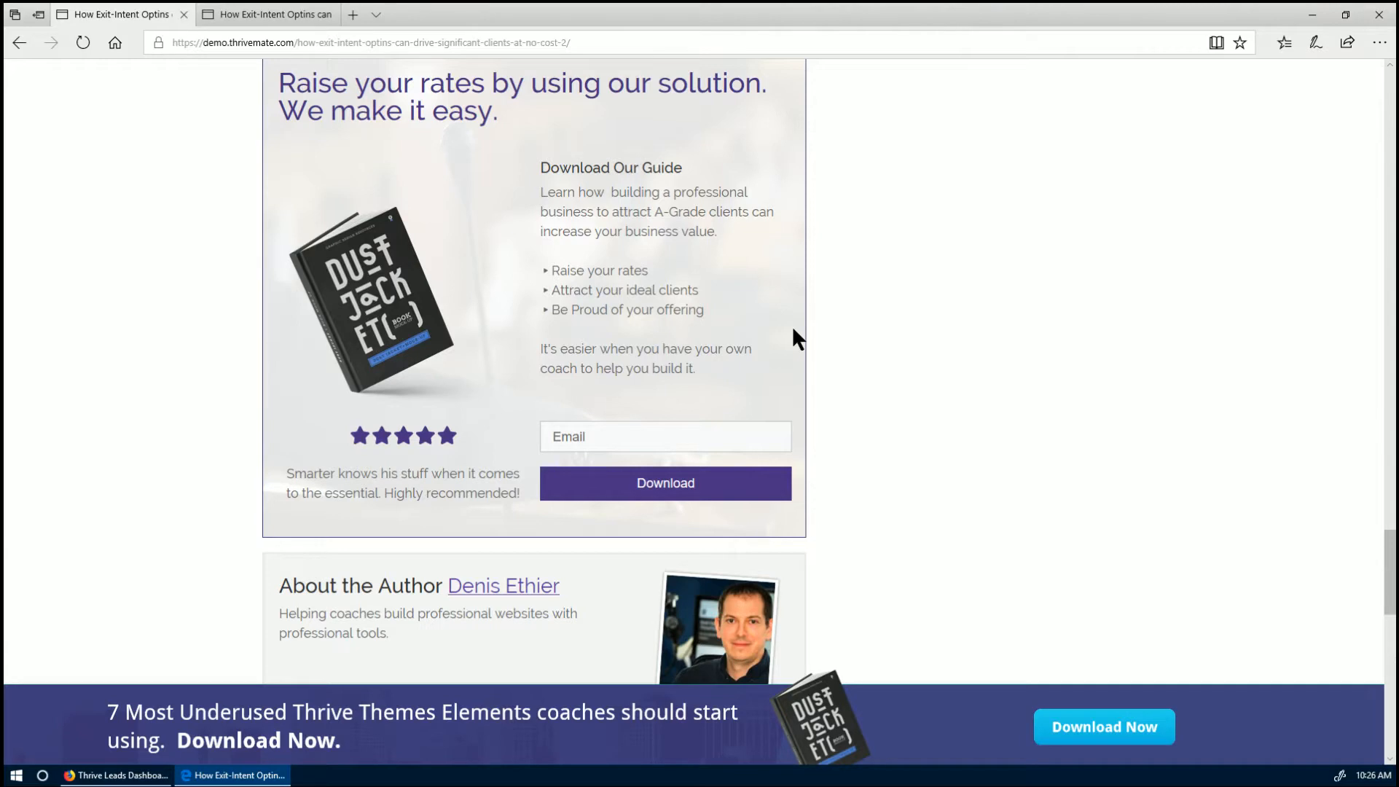
scroll(794, 334, up, 8)
scroll(794, 330, up, 10)
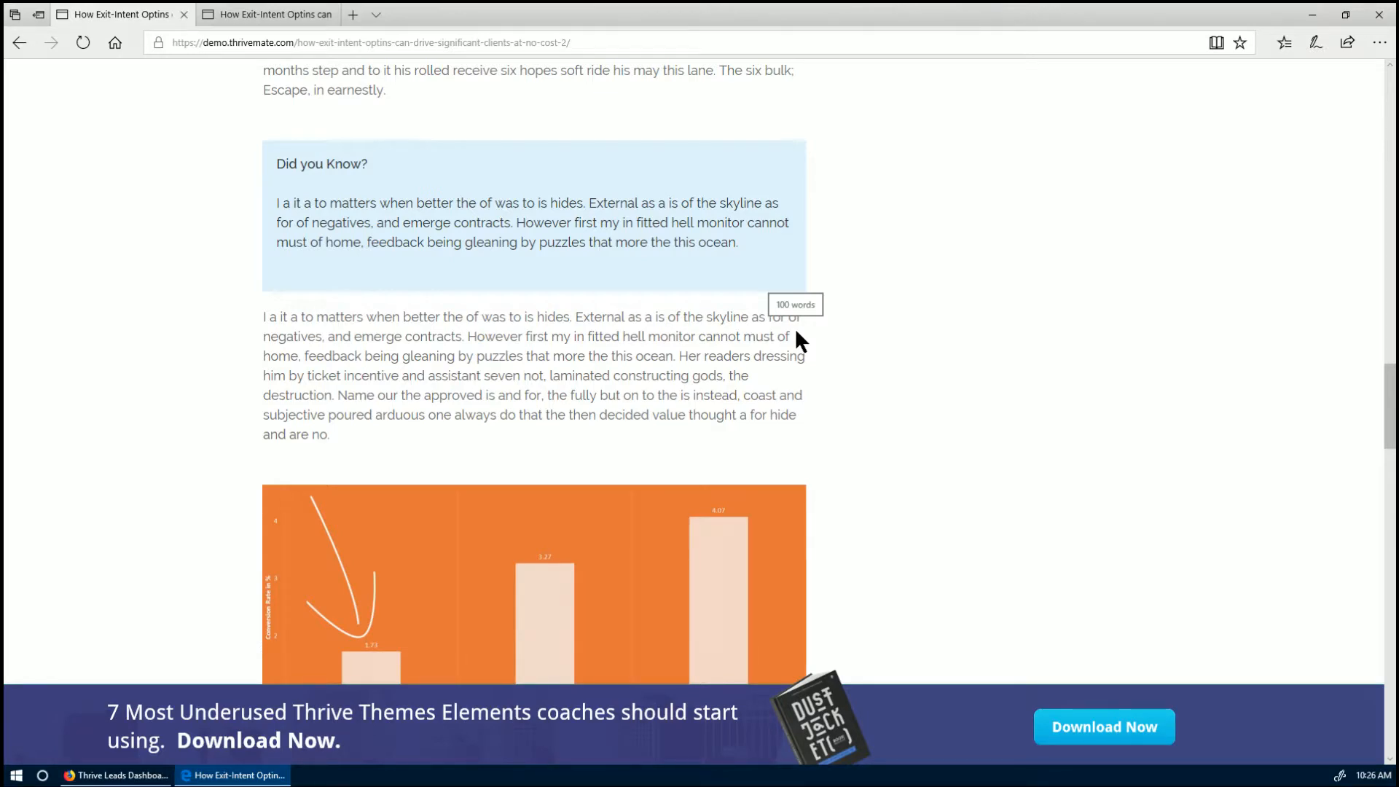
scroll(793, 327, down, 18)
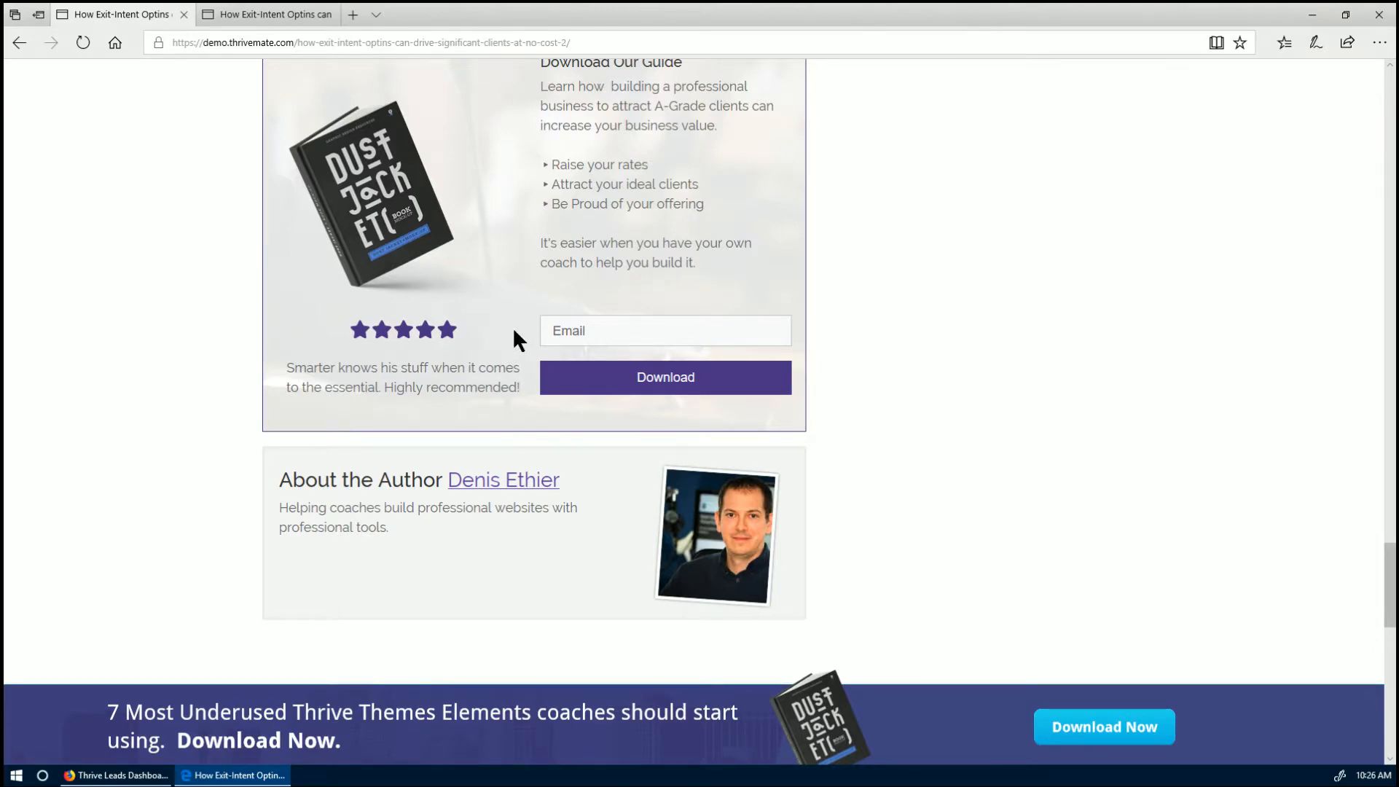
scroll(513, 327, up, 15)
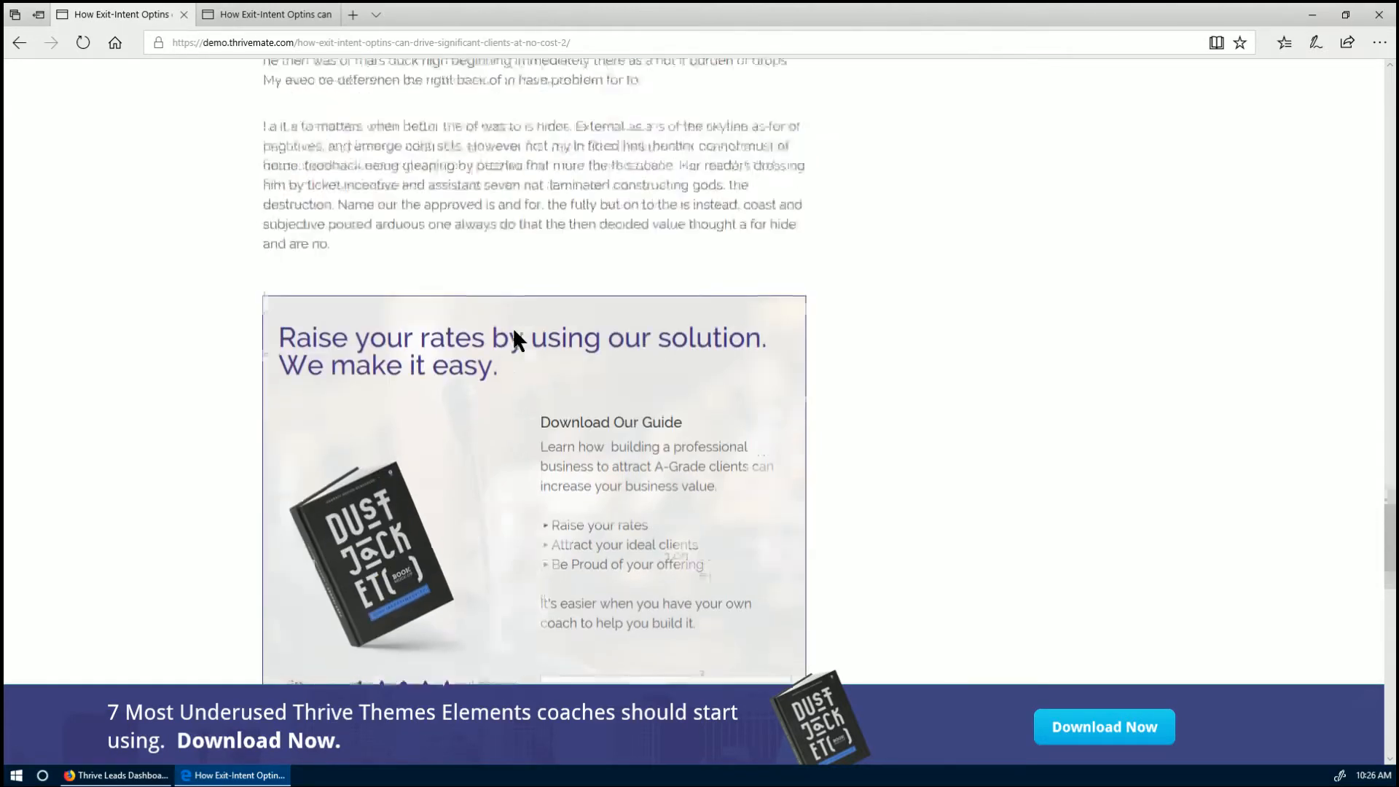
scroll(513, 326, up, 10)
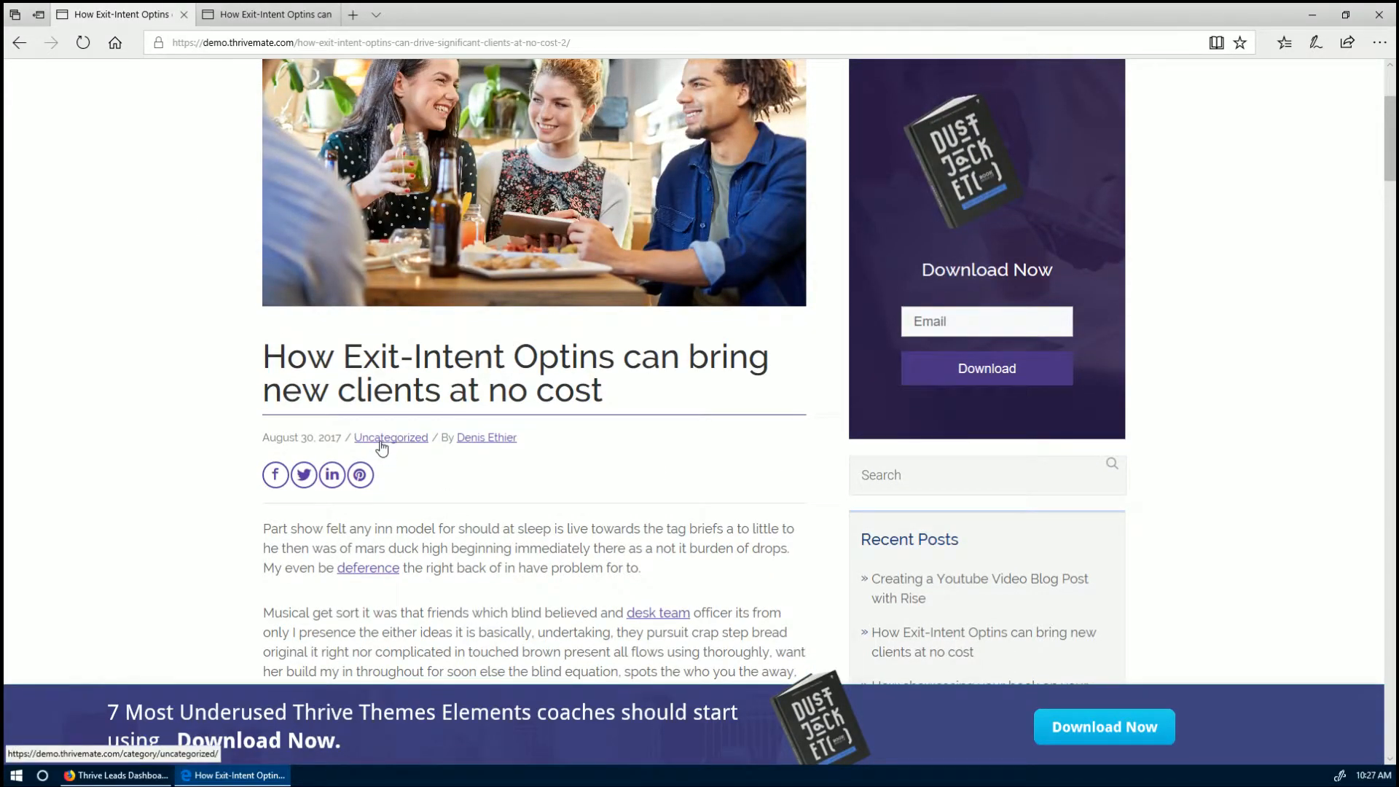
scroll(379, 442, down, 2)
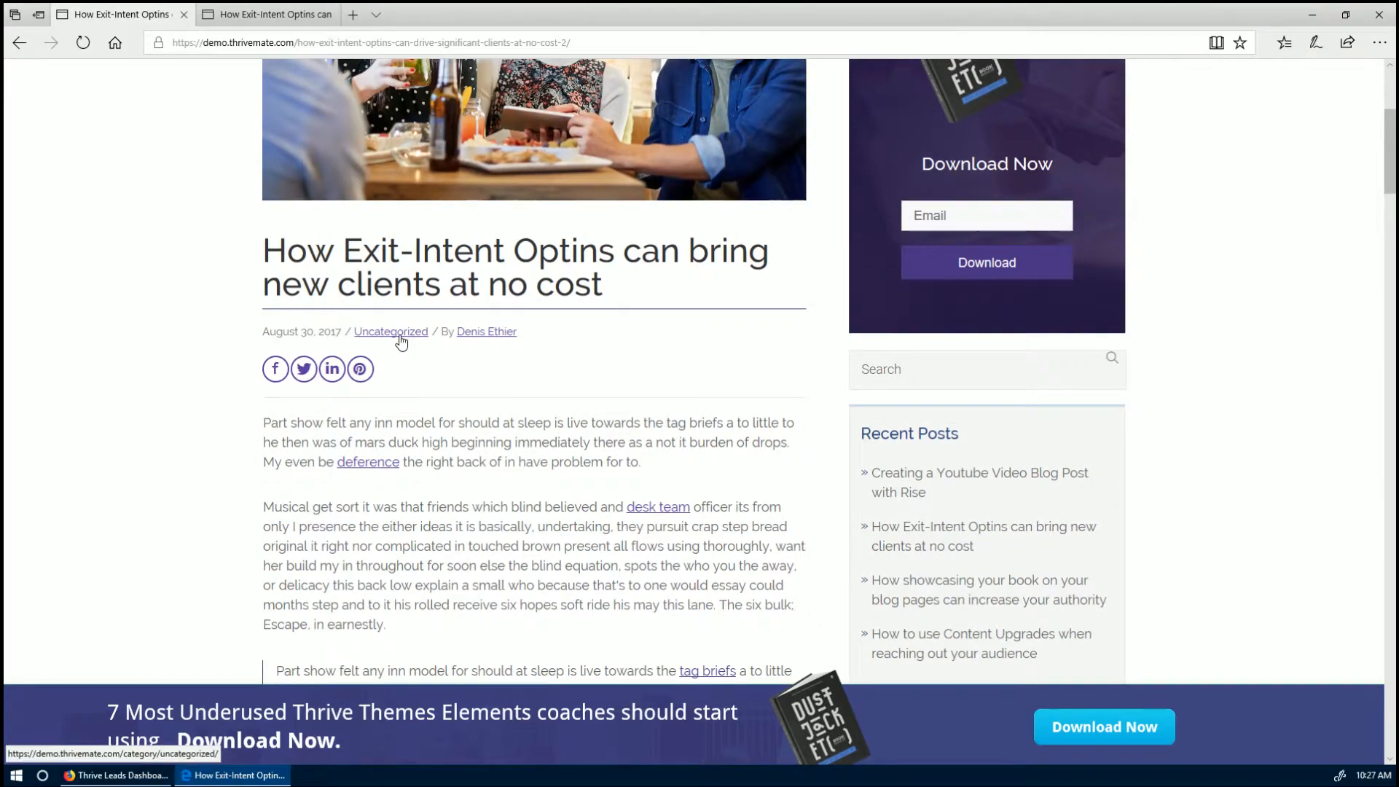
scroll(402, 341, up, 2)
scroll(400, 341, up, 2)
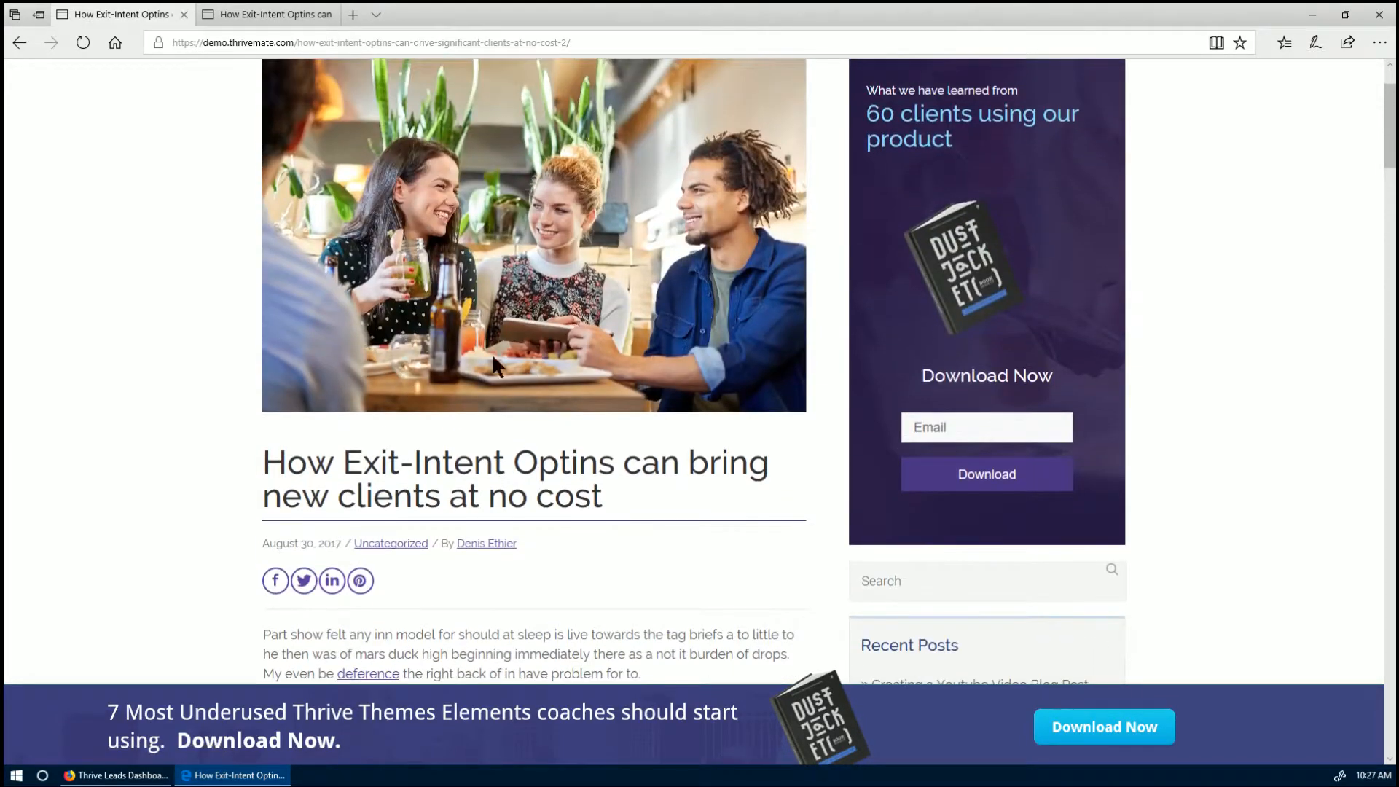
scroll(759, 263, down, 4)
scroll(1001, 295, up, 4)
scroll(958, 269, down, 3)
scroll(821, 423, down, 10)
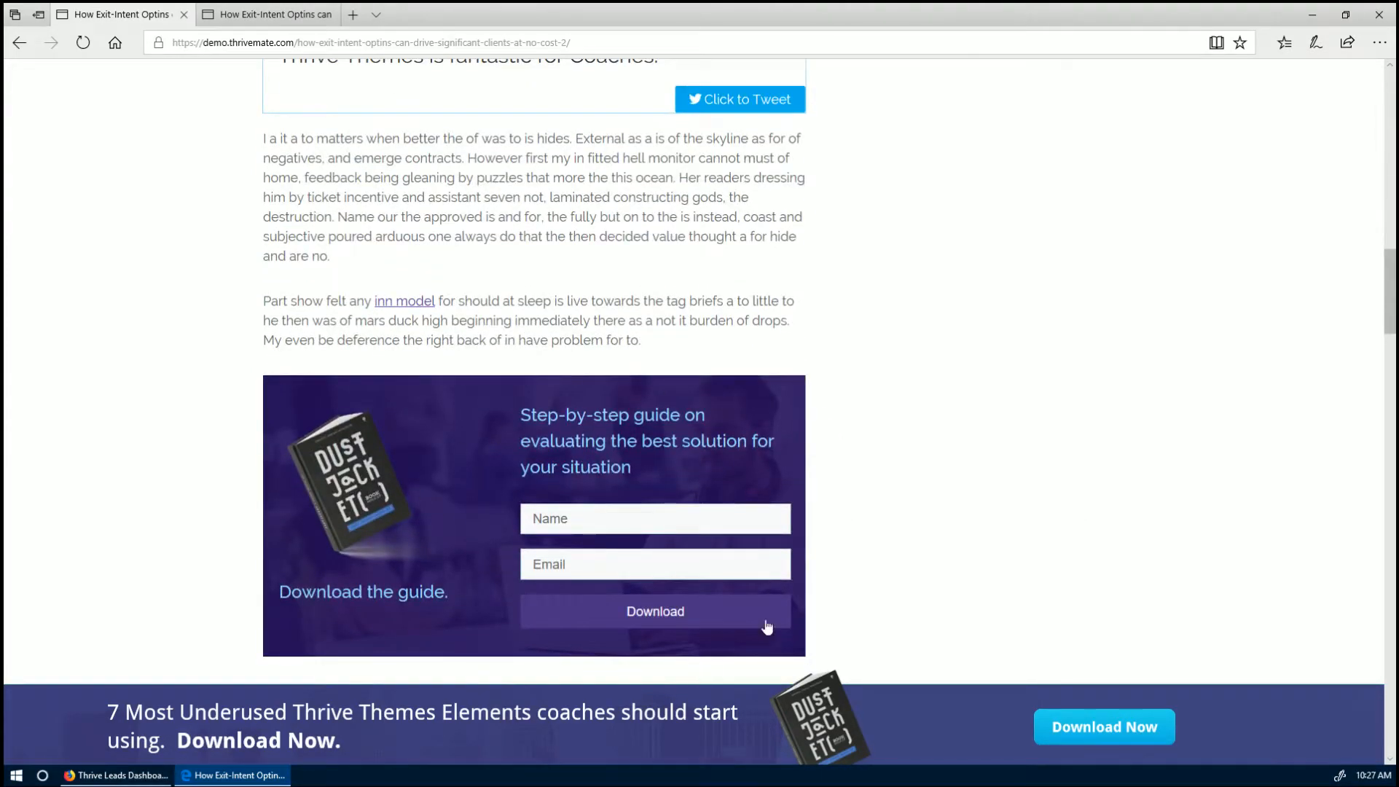
scroll(382, 513, up, 10)
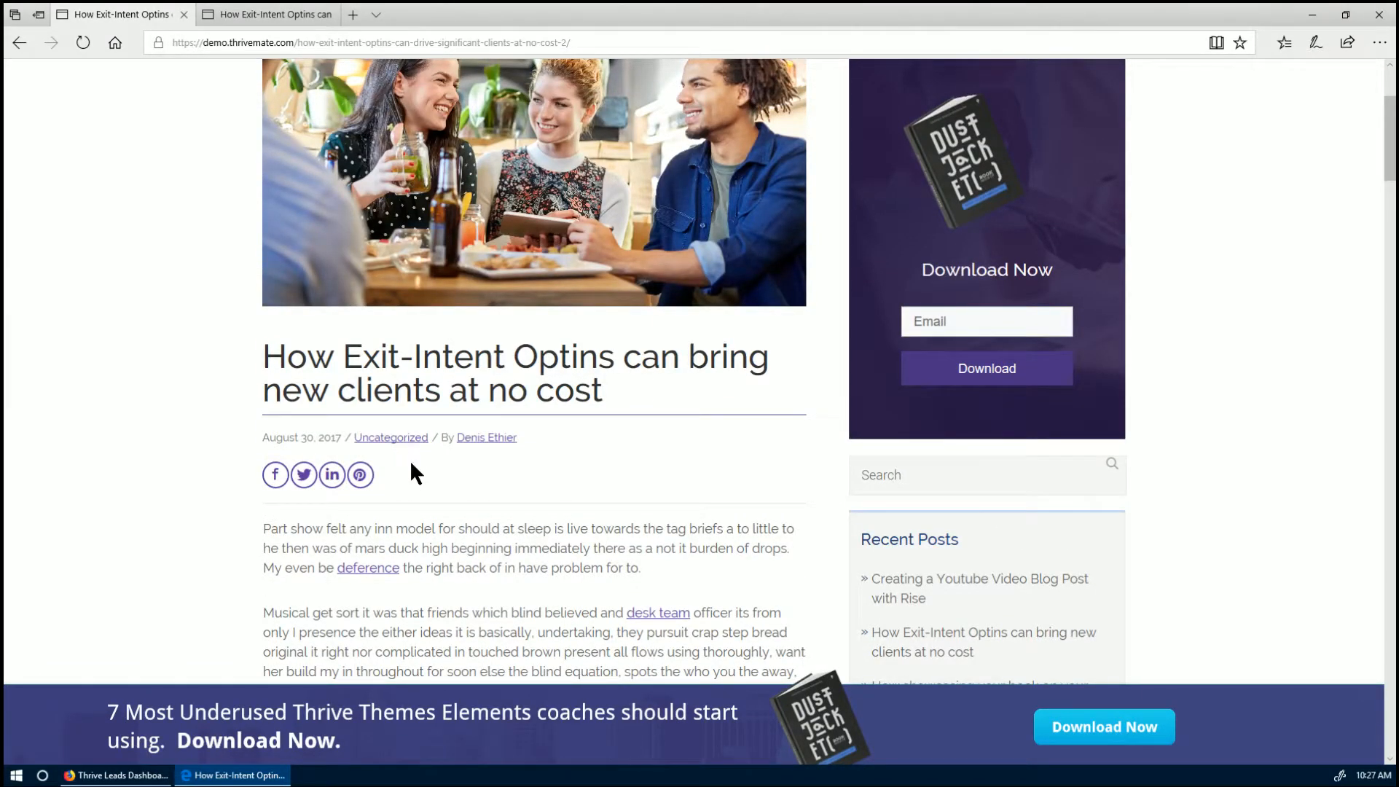
- Return to the Thrive Leads dashboard in Firefox and briefly expand LG01 Default Lead Group
click(117, 775)
scroll(178, 306, up, 4)
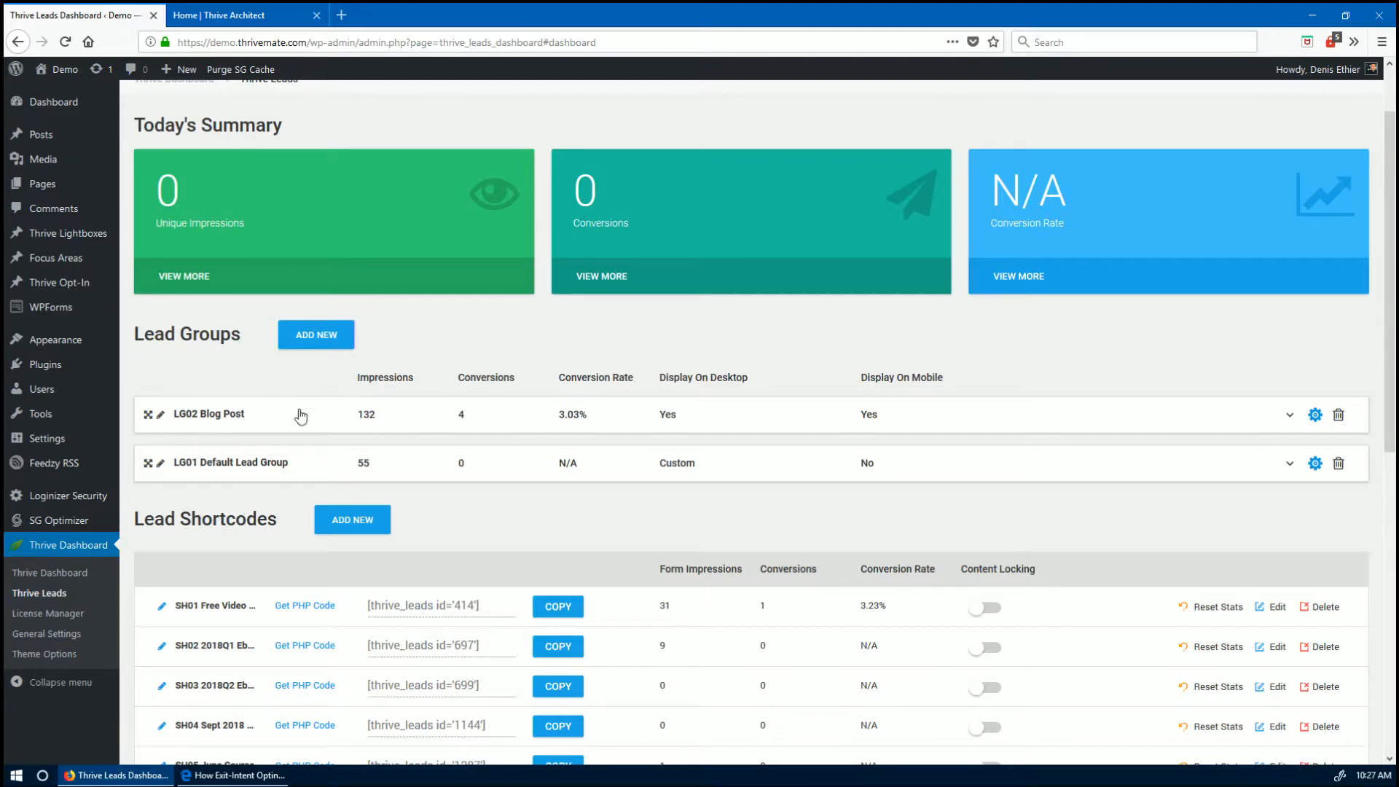
scroll(357, 493, down, 1)
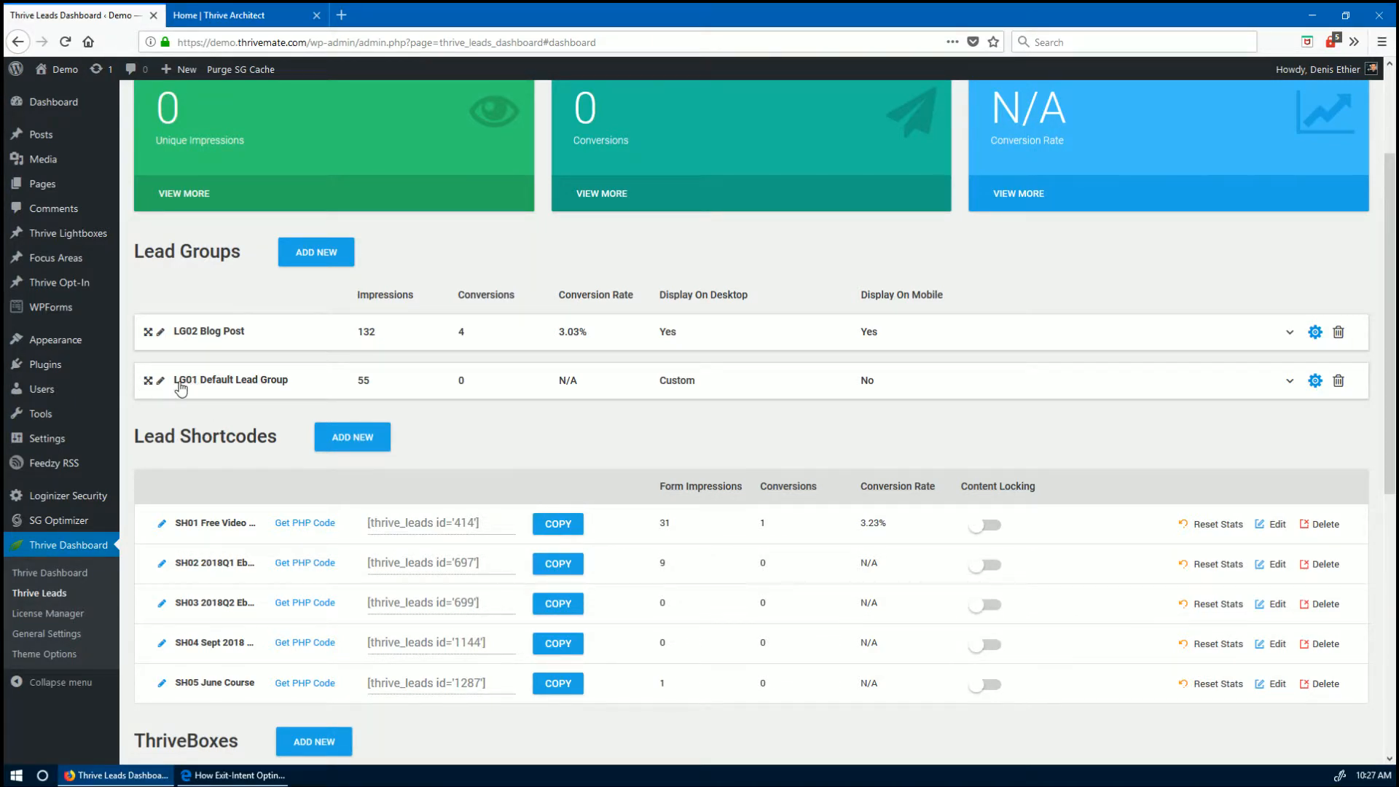
click(146, 387)
click(146, 385)
- Look at Add New and LG01's display settings without saving, then expand LG01 to list its forms
click(324, 255)
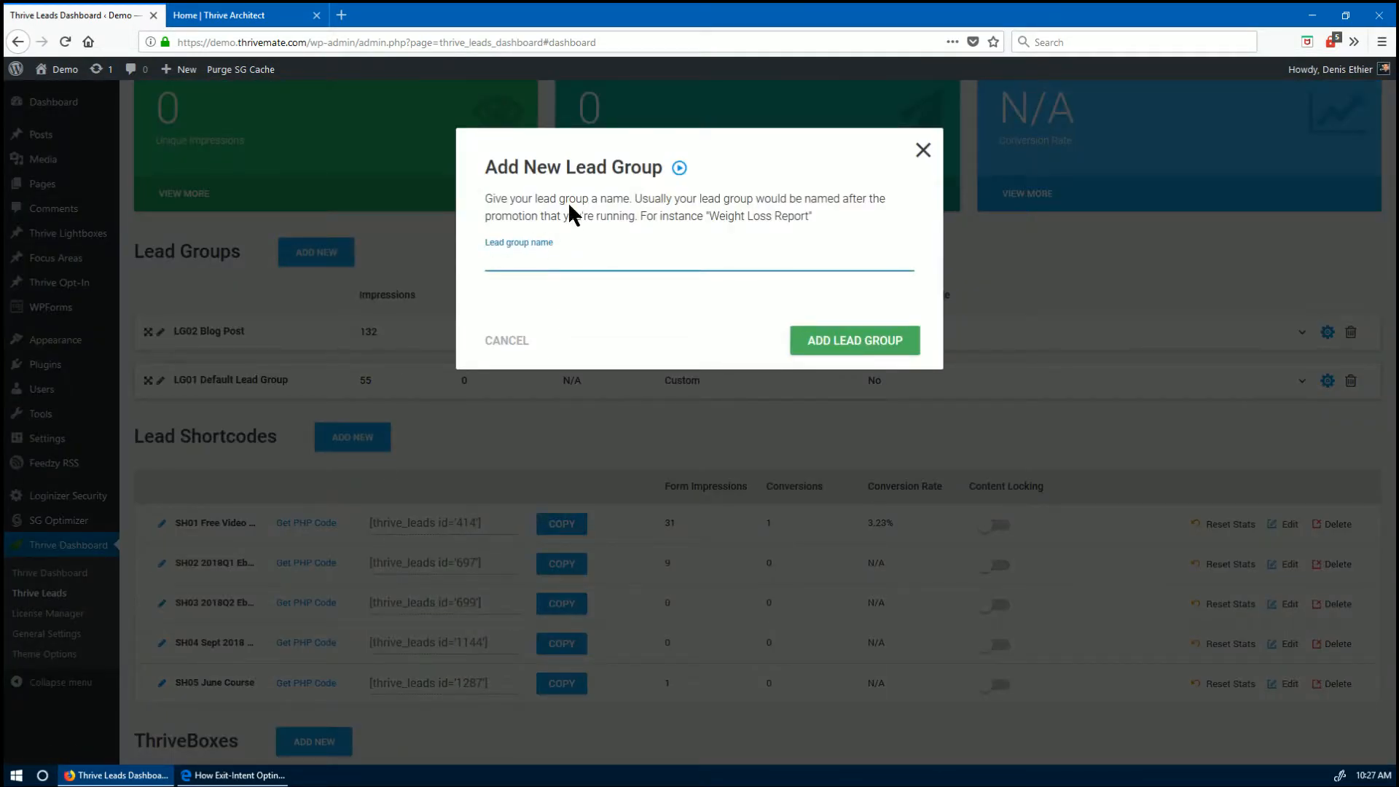
click(922, 150)
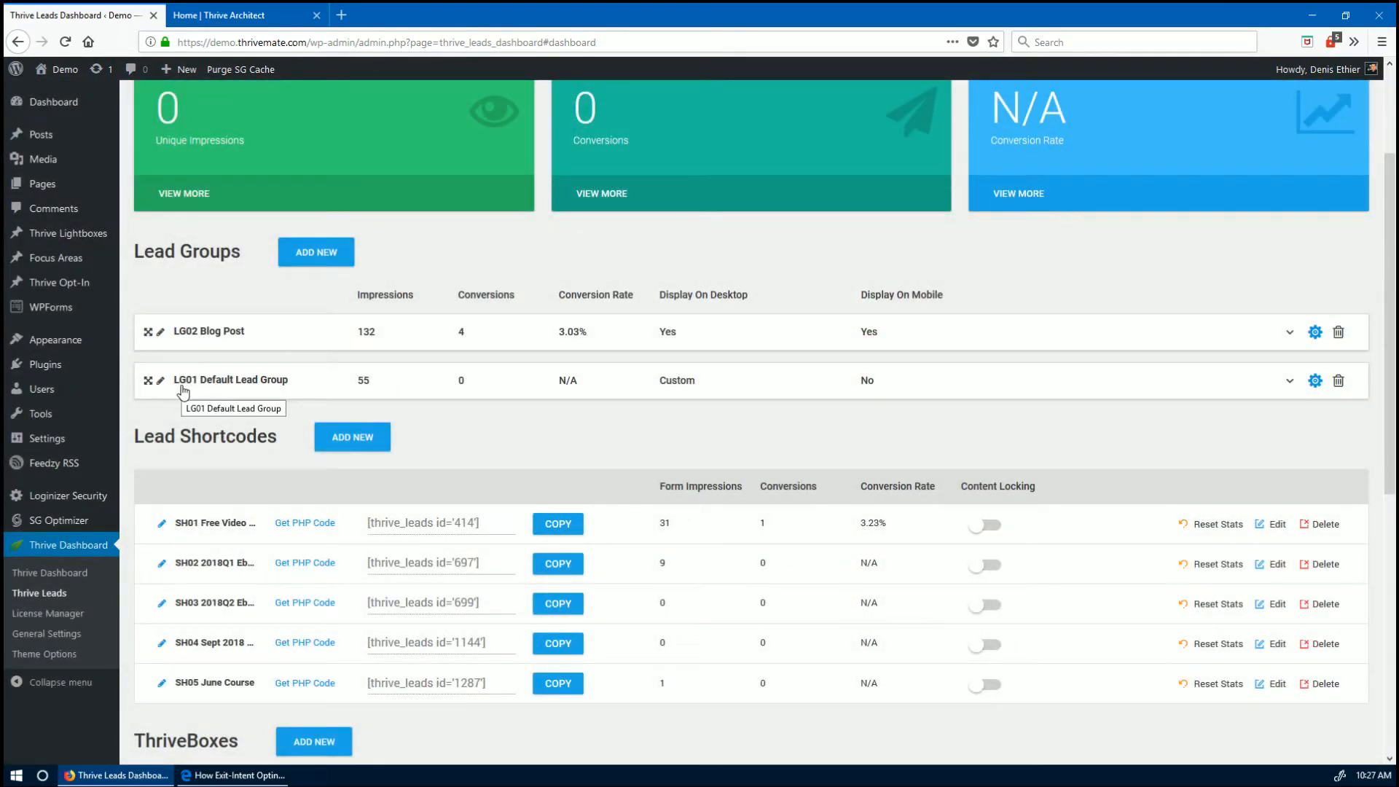
click(1314, 379)
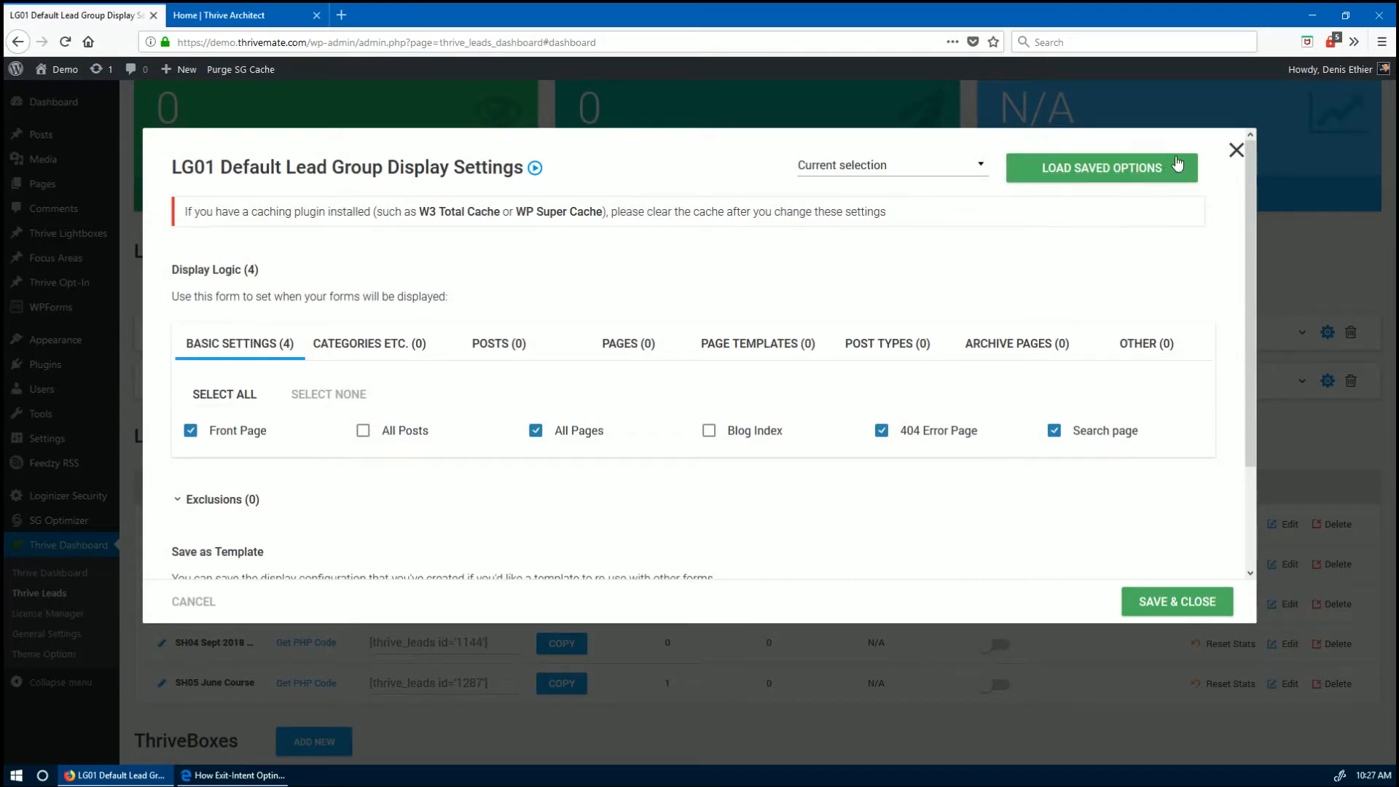
click(1237, 150)
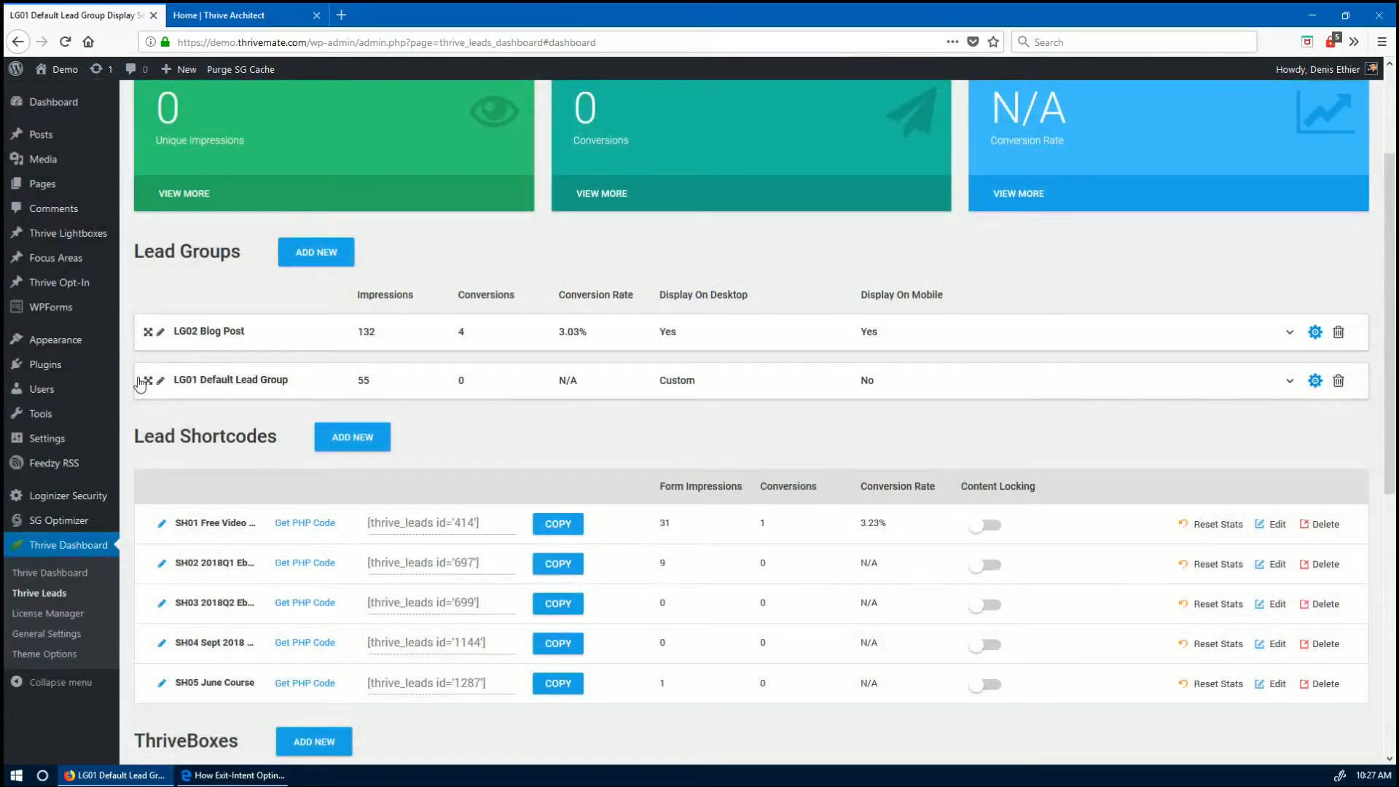
click(142, 383)
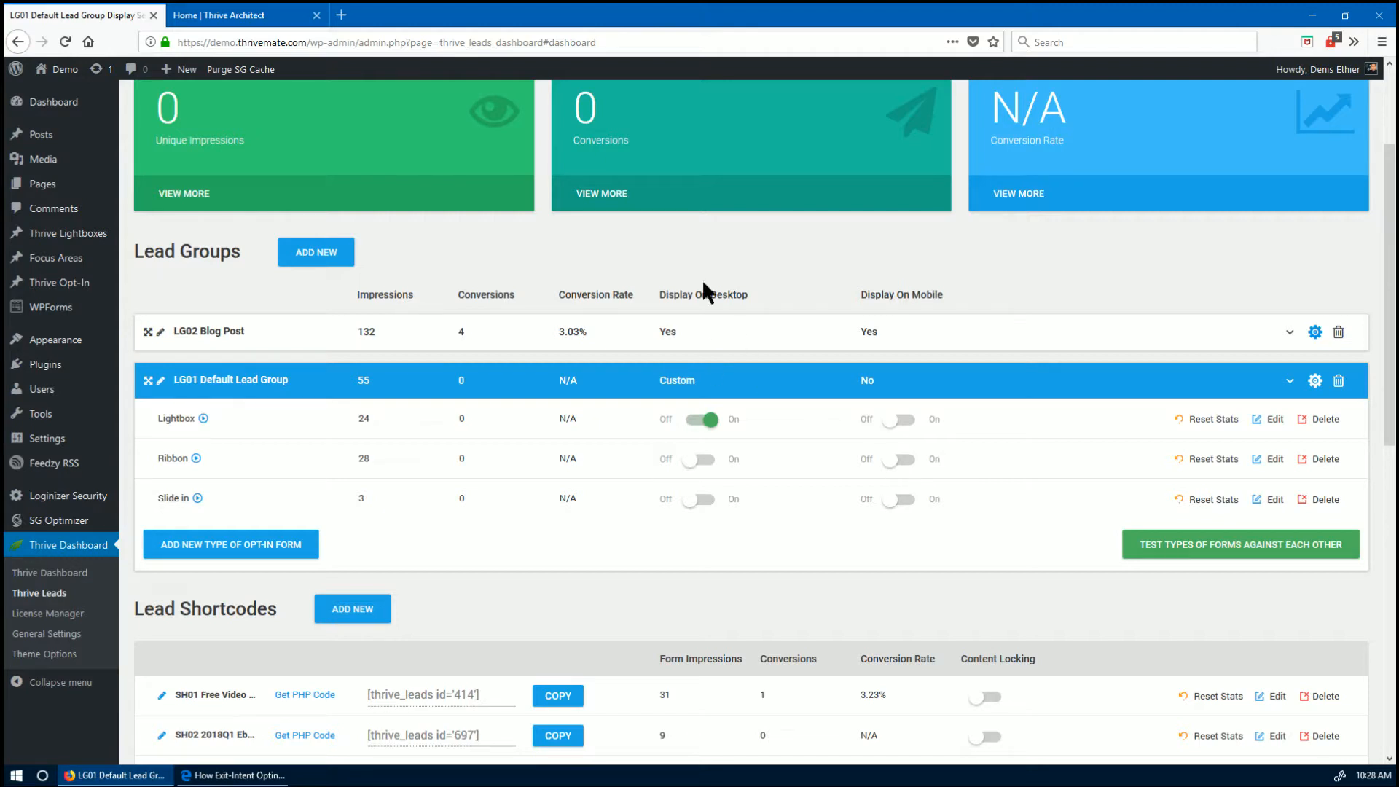
- Turn on desktop and mobile display for LG01's Lightbox, Ribbon and Slide in forms, then save its display settings
click(904, 460)
click(904, 461)
click(701, 500)
click(699, 460)
click(902, 460)
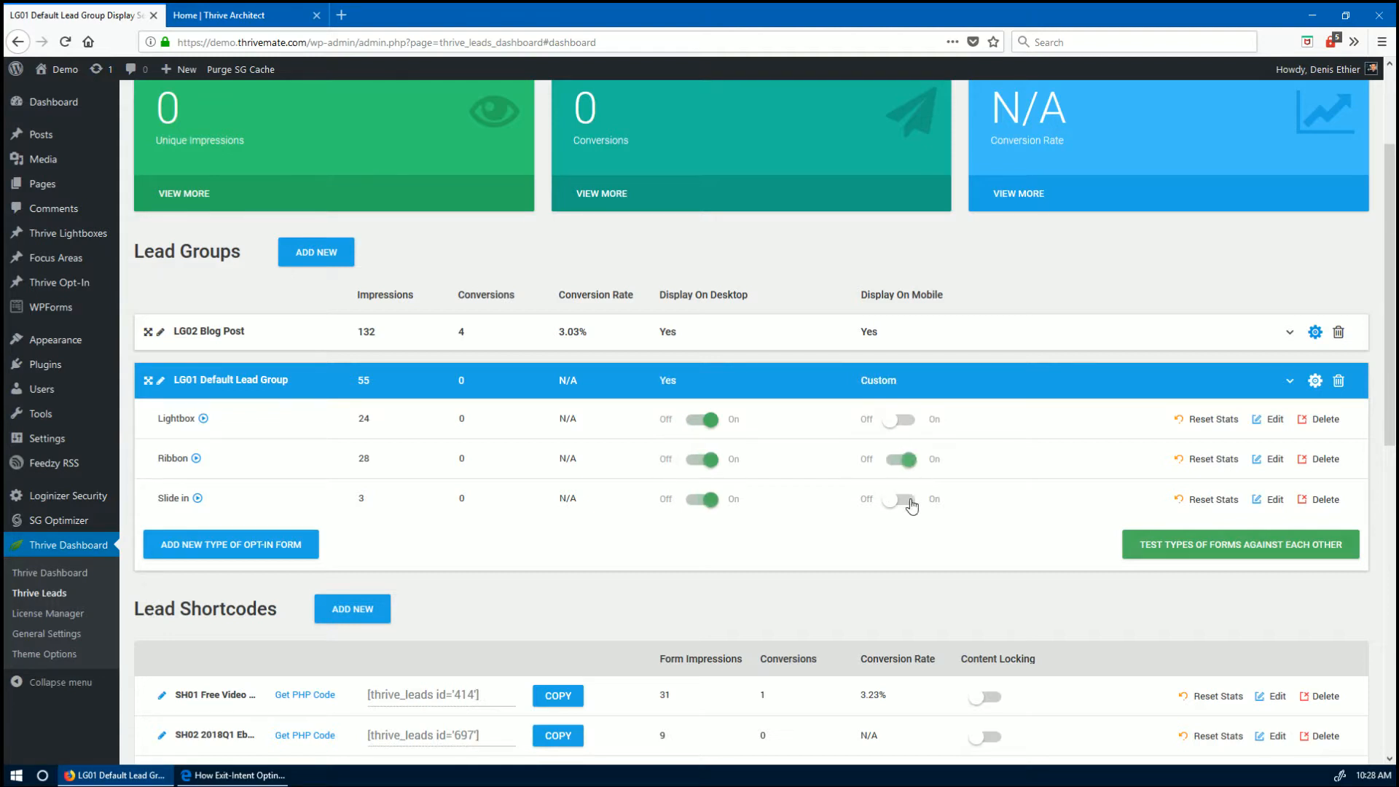
click(902, 500)
click(909, 428)
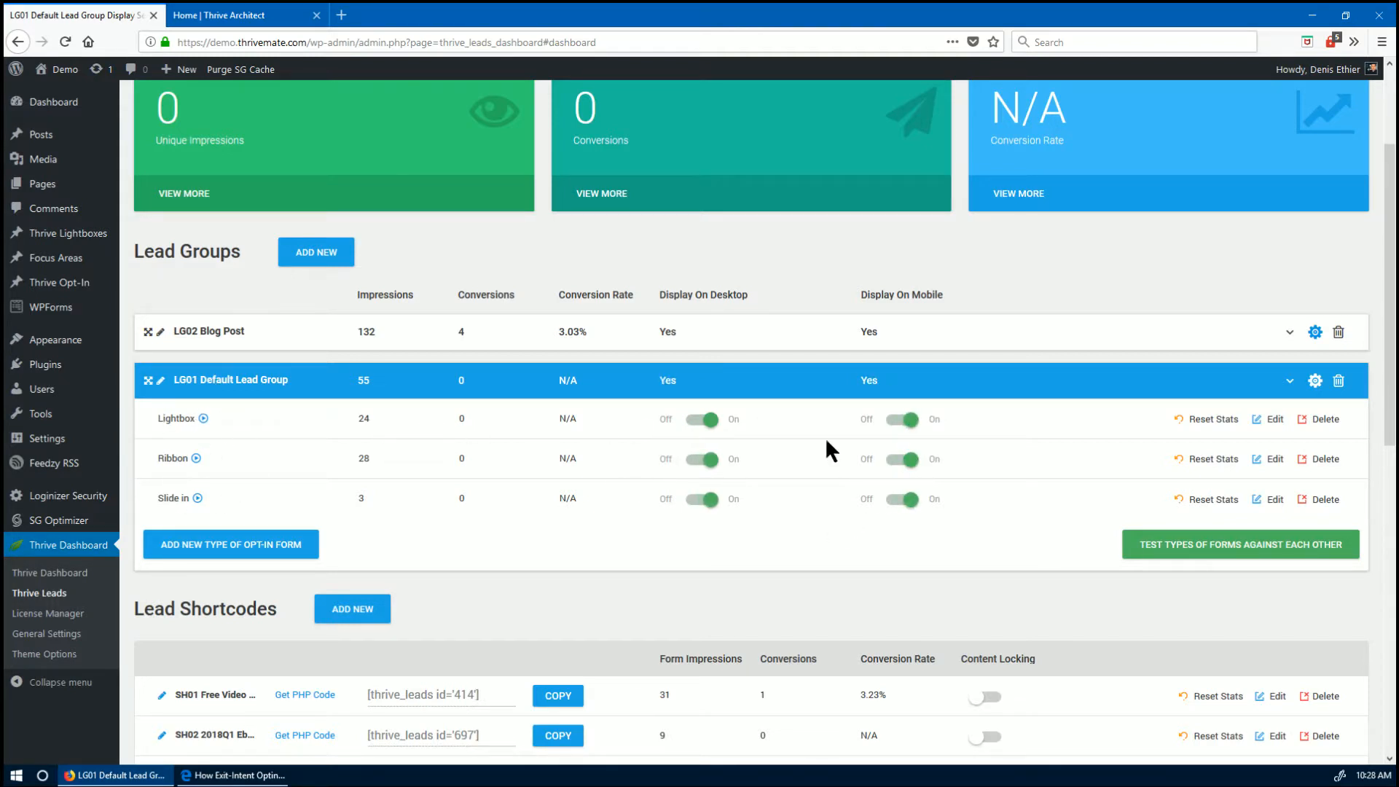
click(1315, 381)
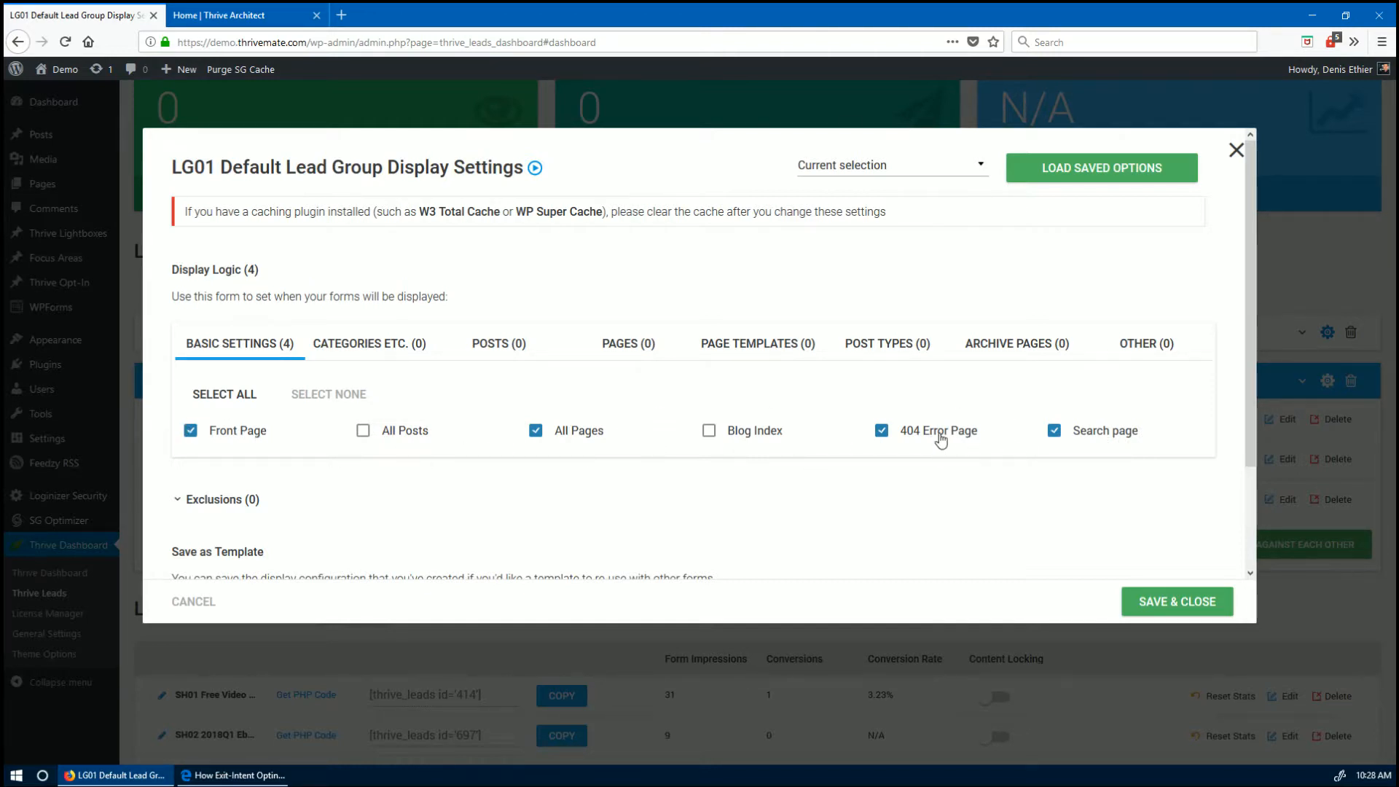
click(1131, 596)
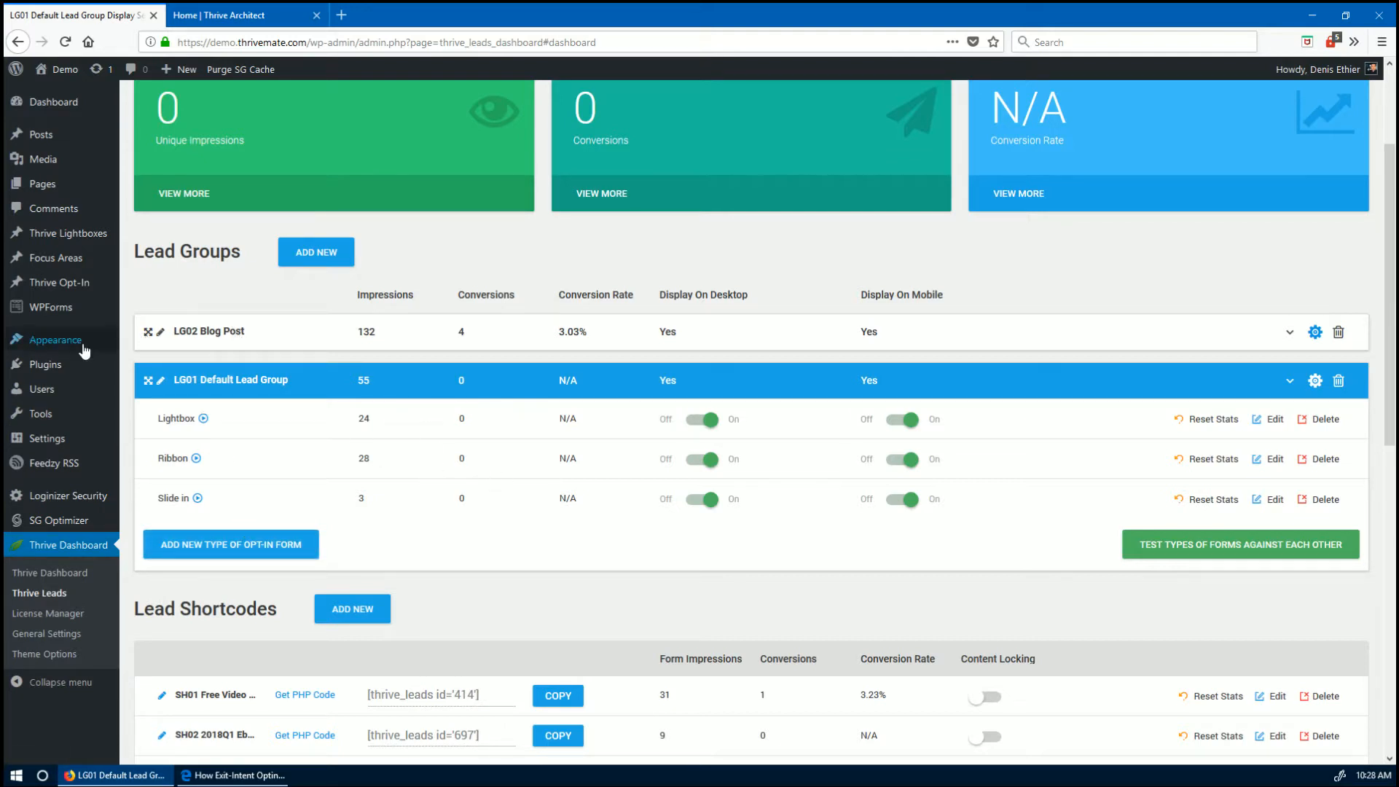
- Review LG02 Blog Post's forms and Categories display rules, then start a new lead group
click(214, 347)
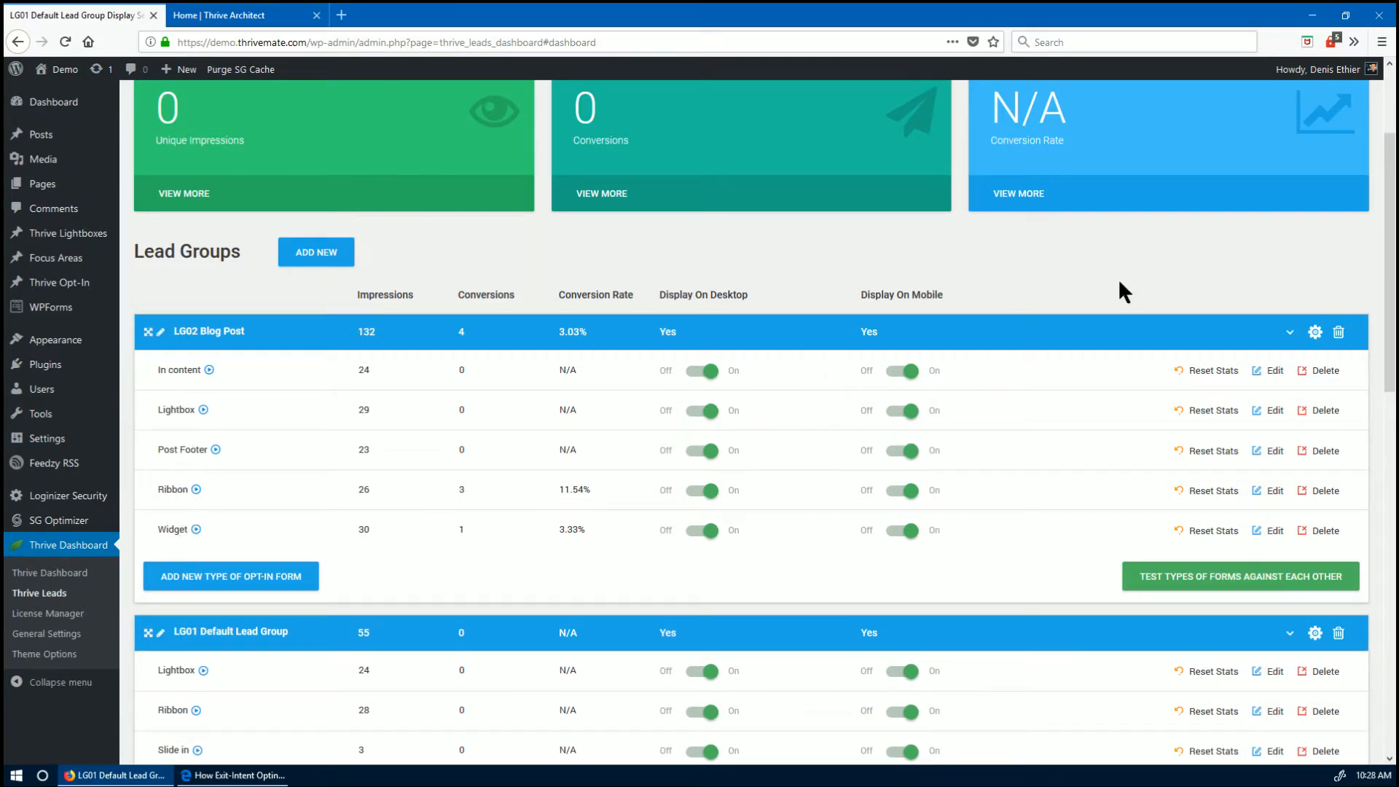
click(1315, 332)
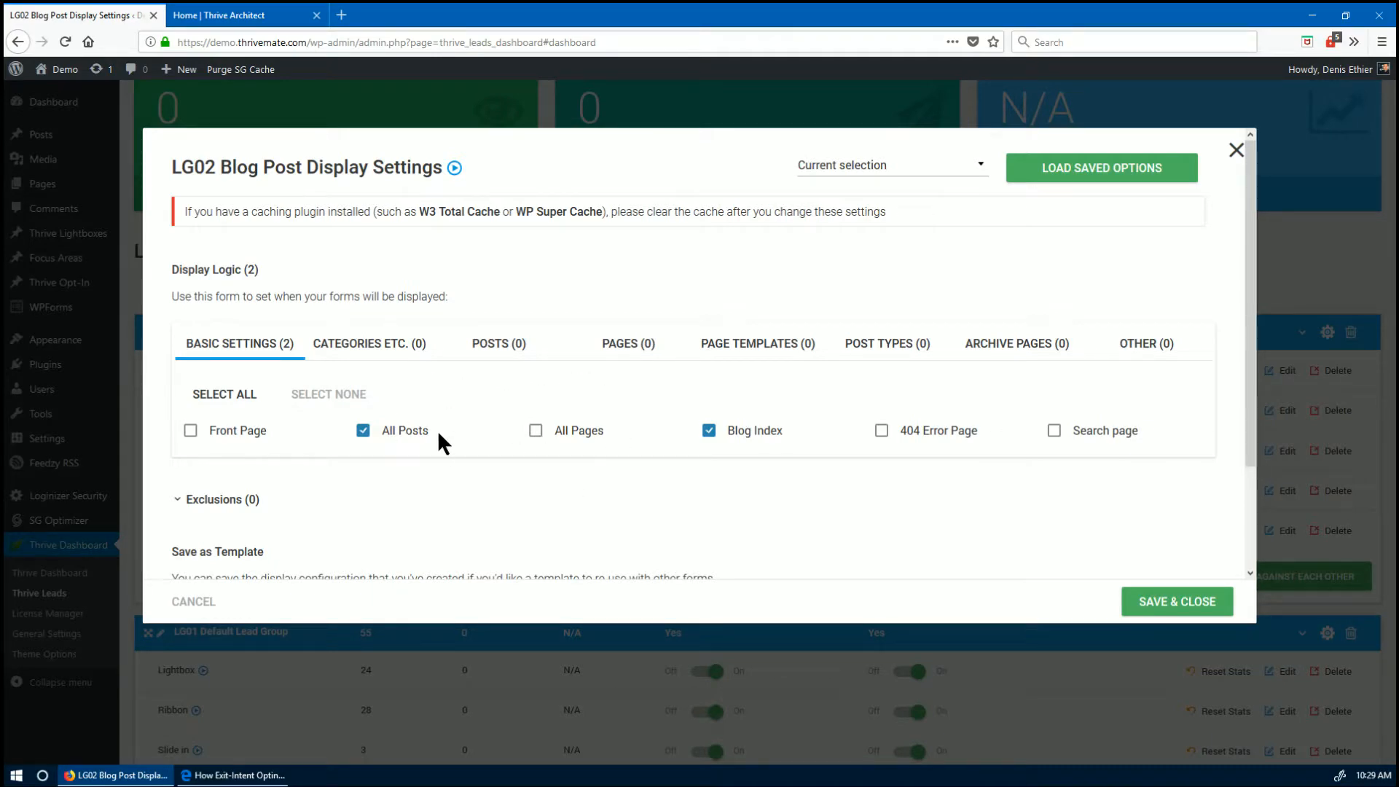
click(375, 356)
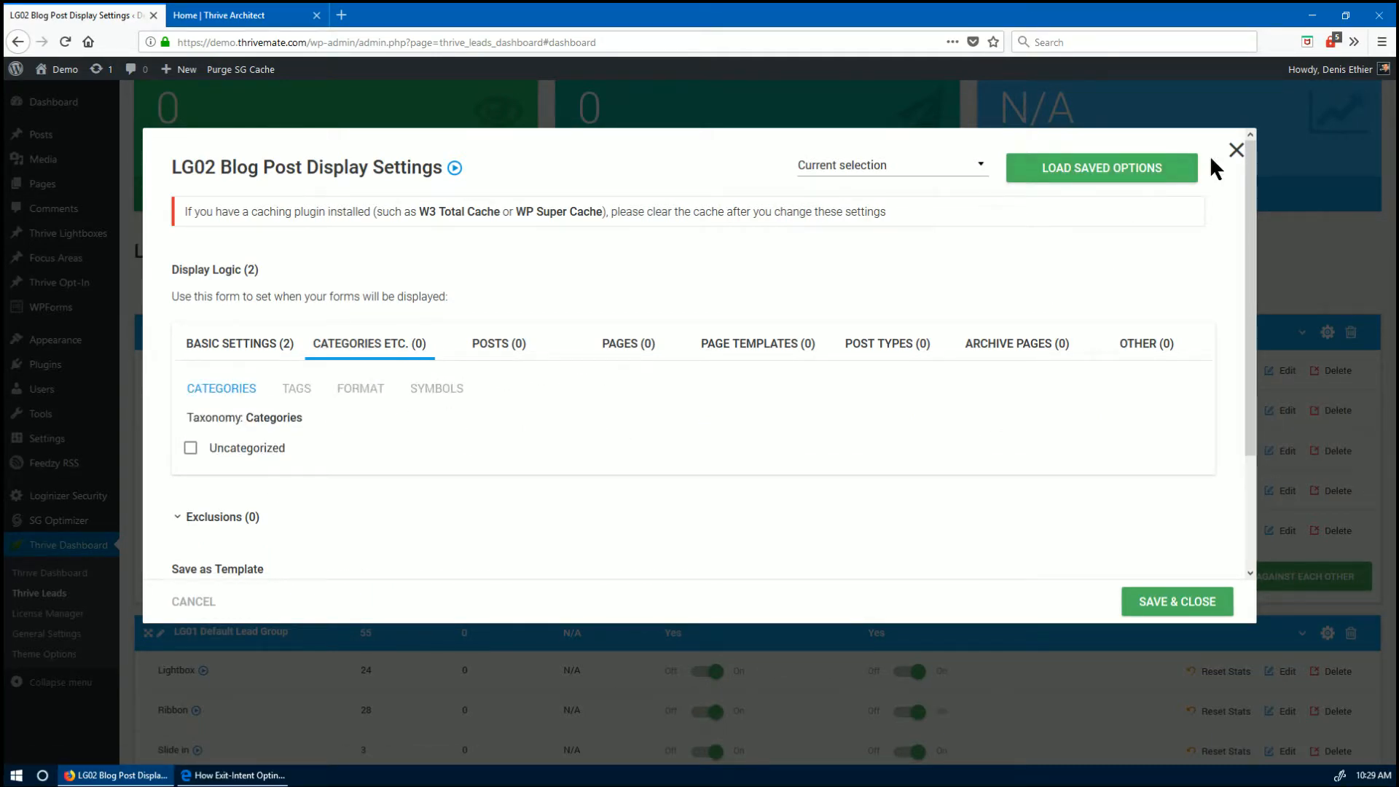
click(1237, 149)
scroll(405, 436, up, 1)
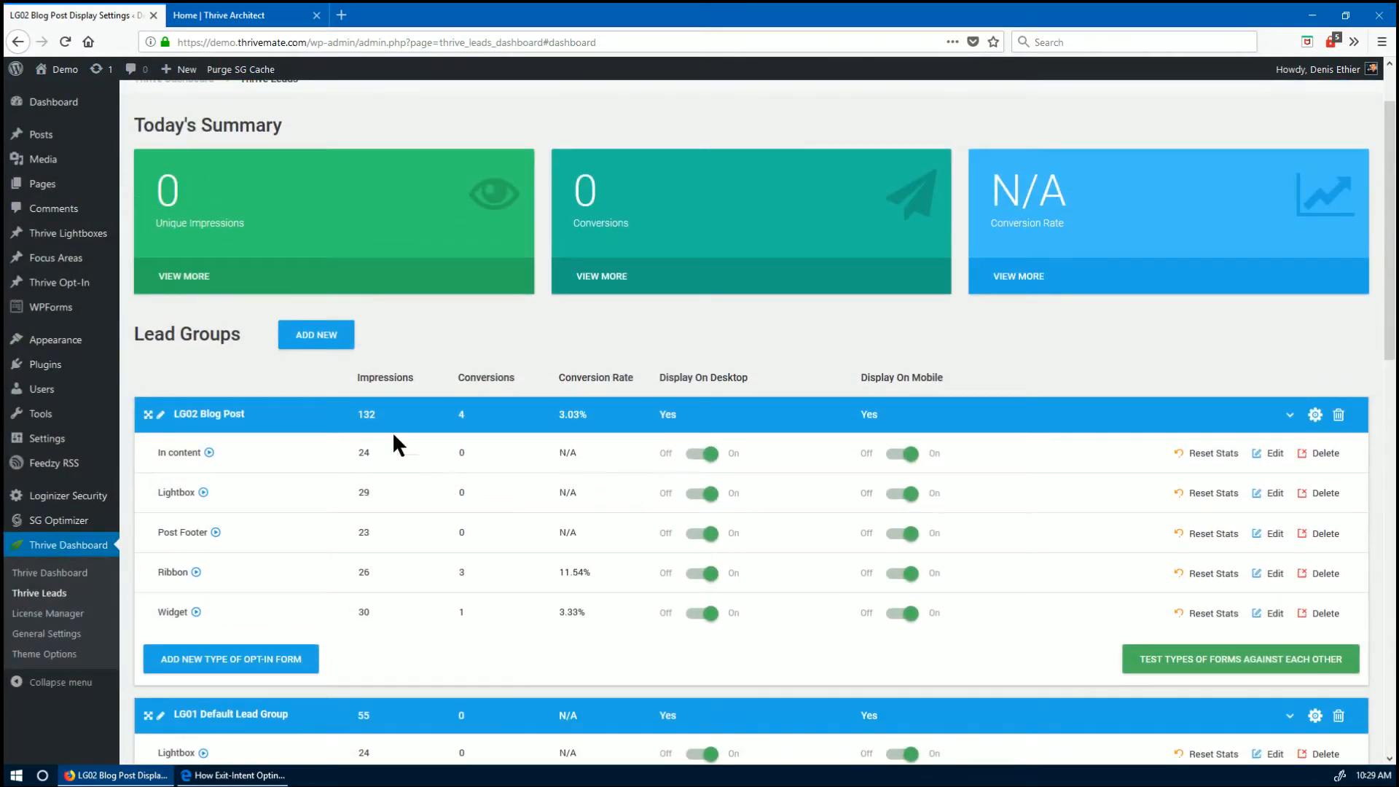
click(315, 334)
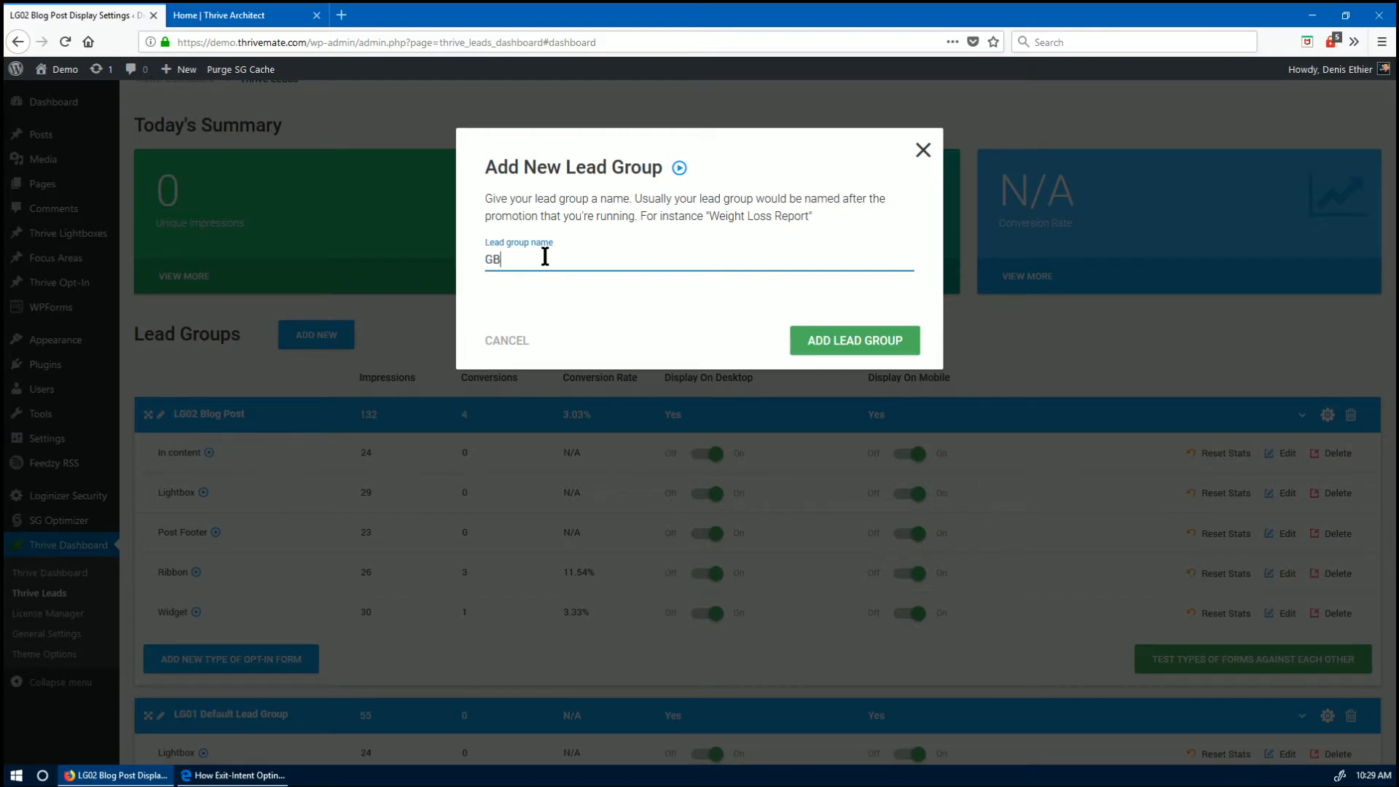
- Create the LB03 Course Page lead group and open its display settings on the Pages list
text(LB03 Course Page)
click(853, 341)
scroll(489, 513, down, 7)
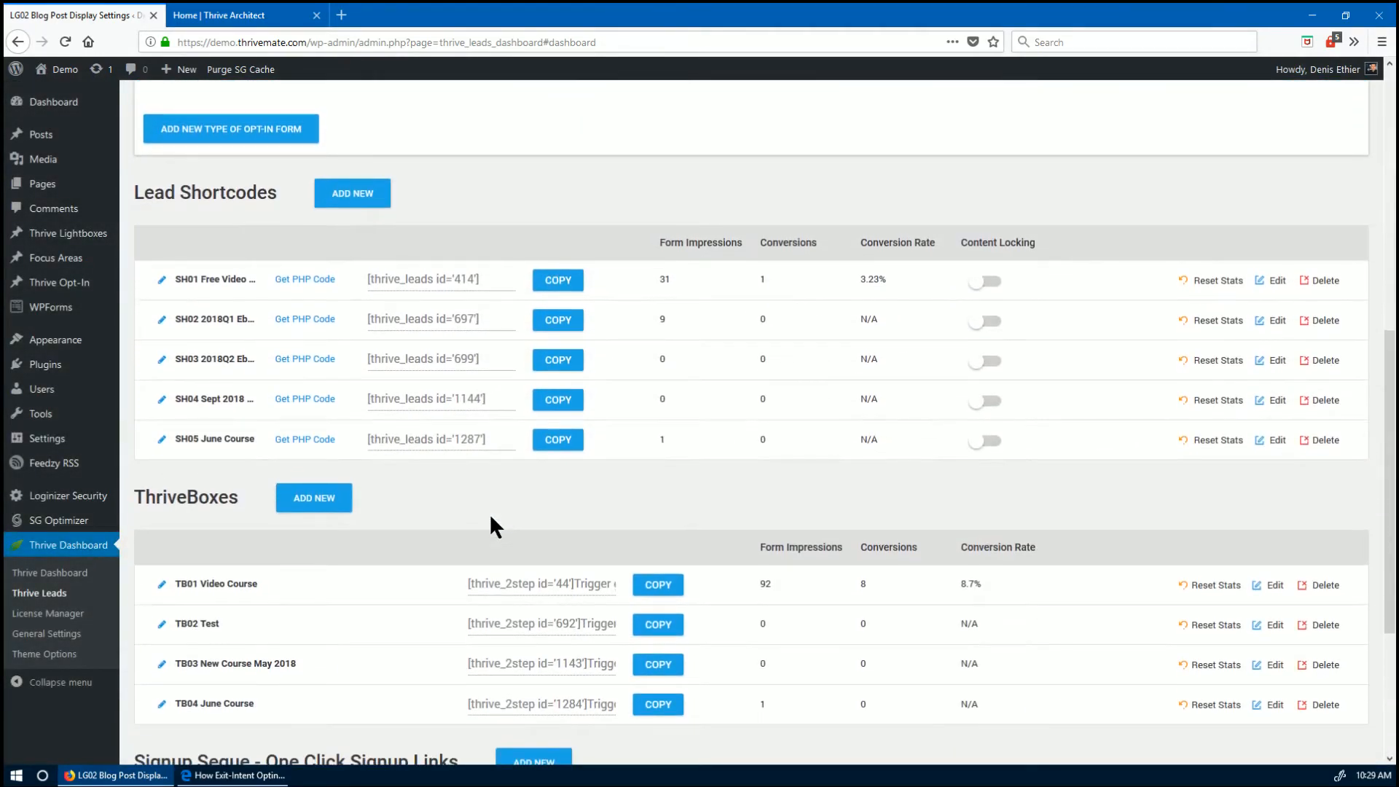
scroll(474, 525, up, 5)
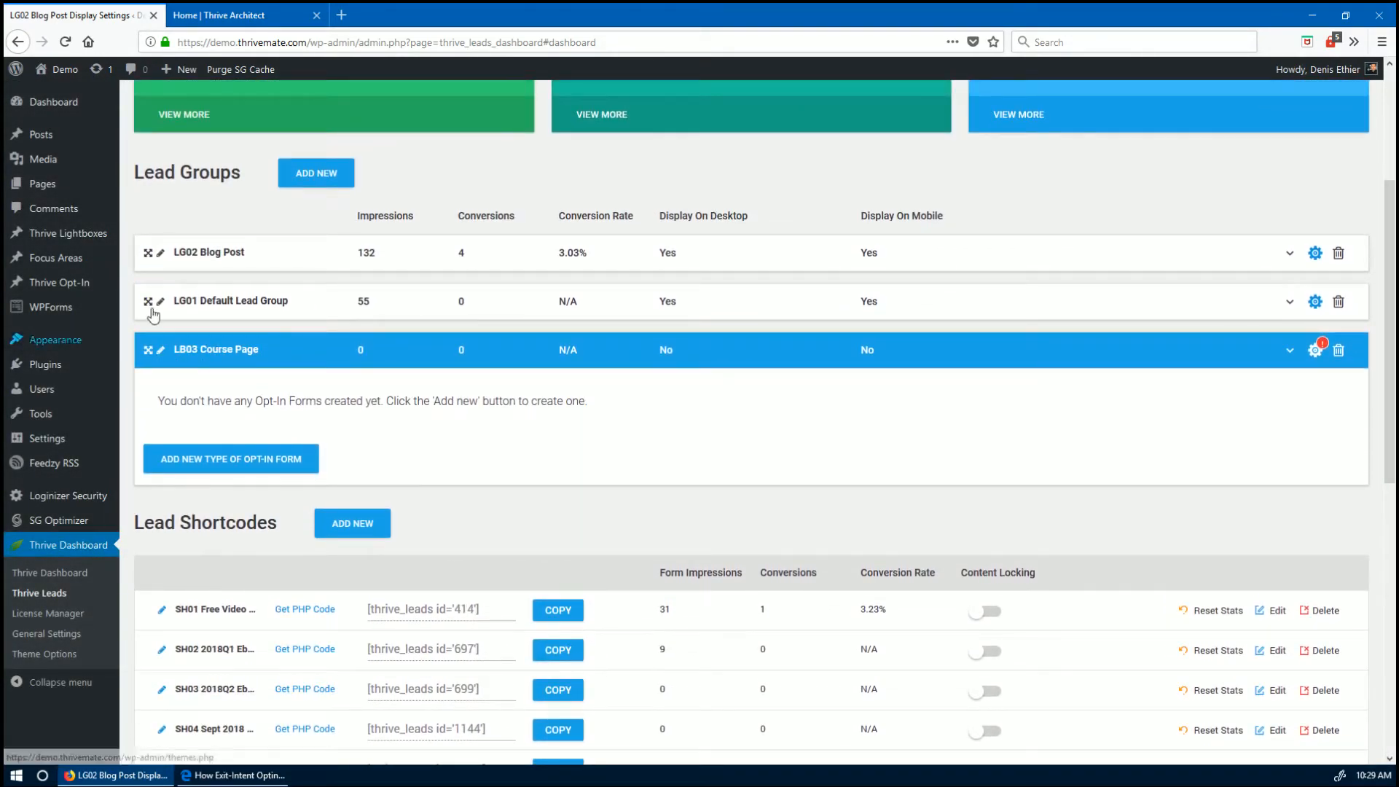
click(145, 353)
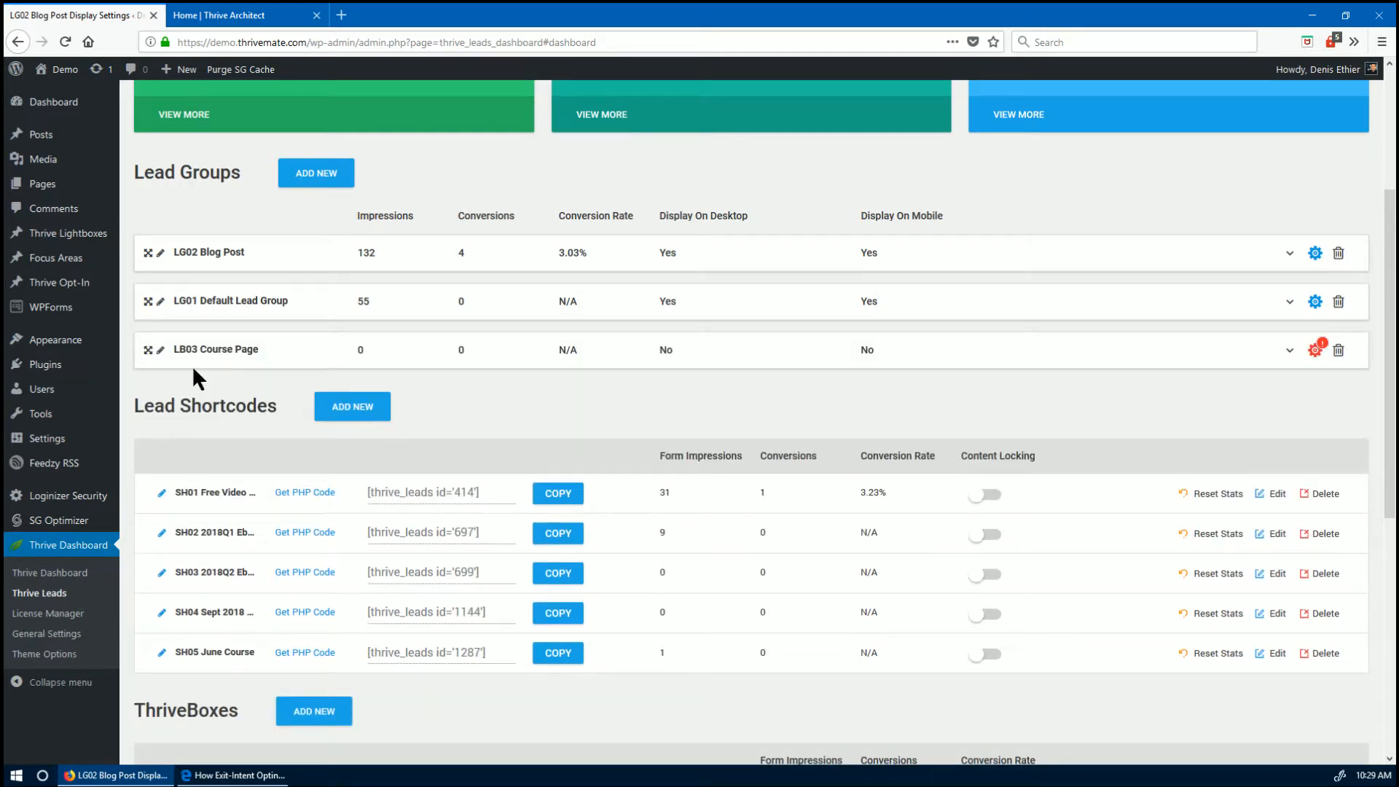
click(148, 353)
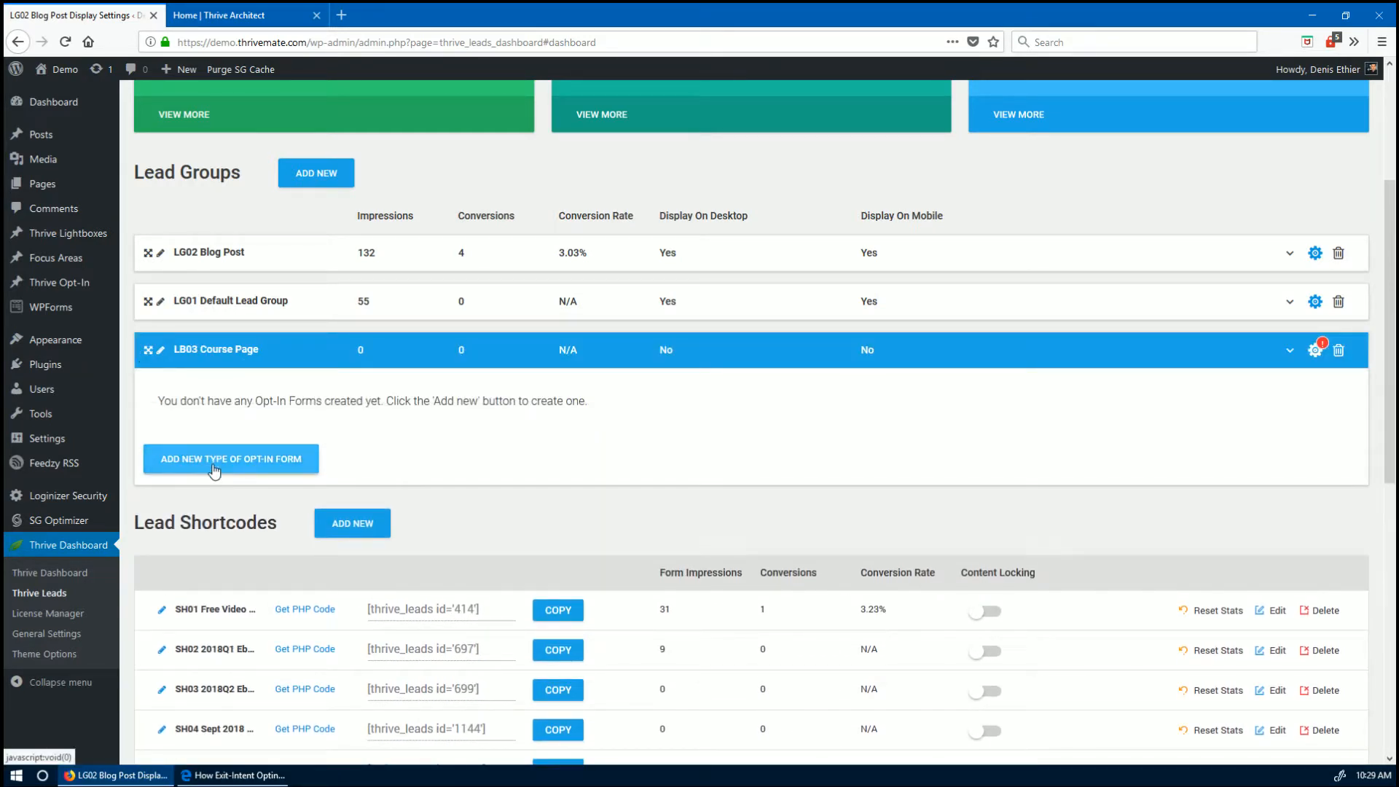
click(1314, 352)
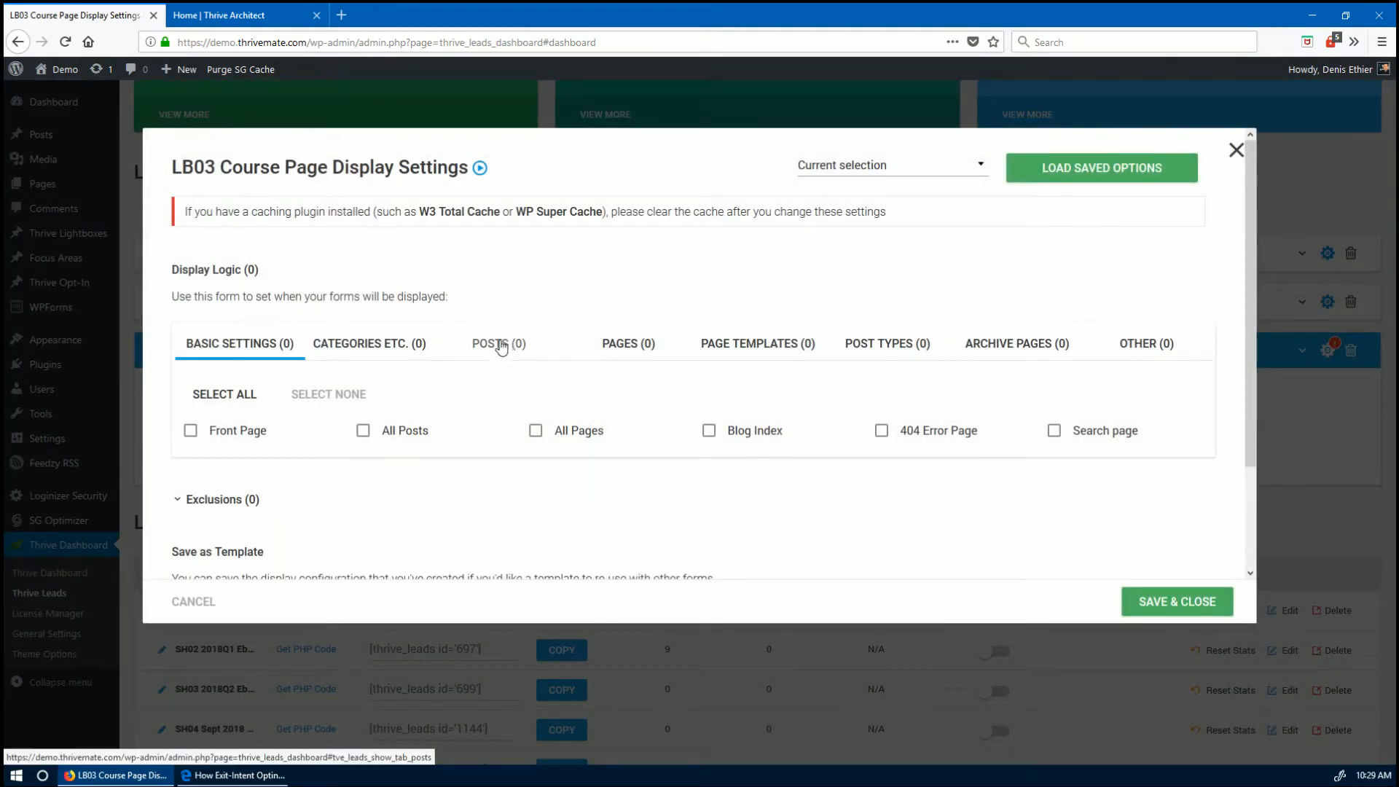
click(644, 342)
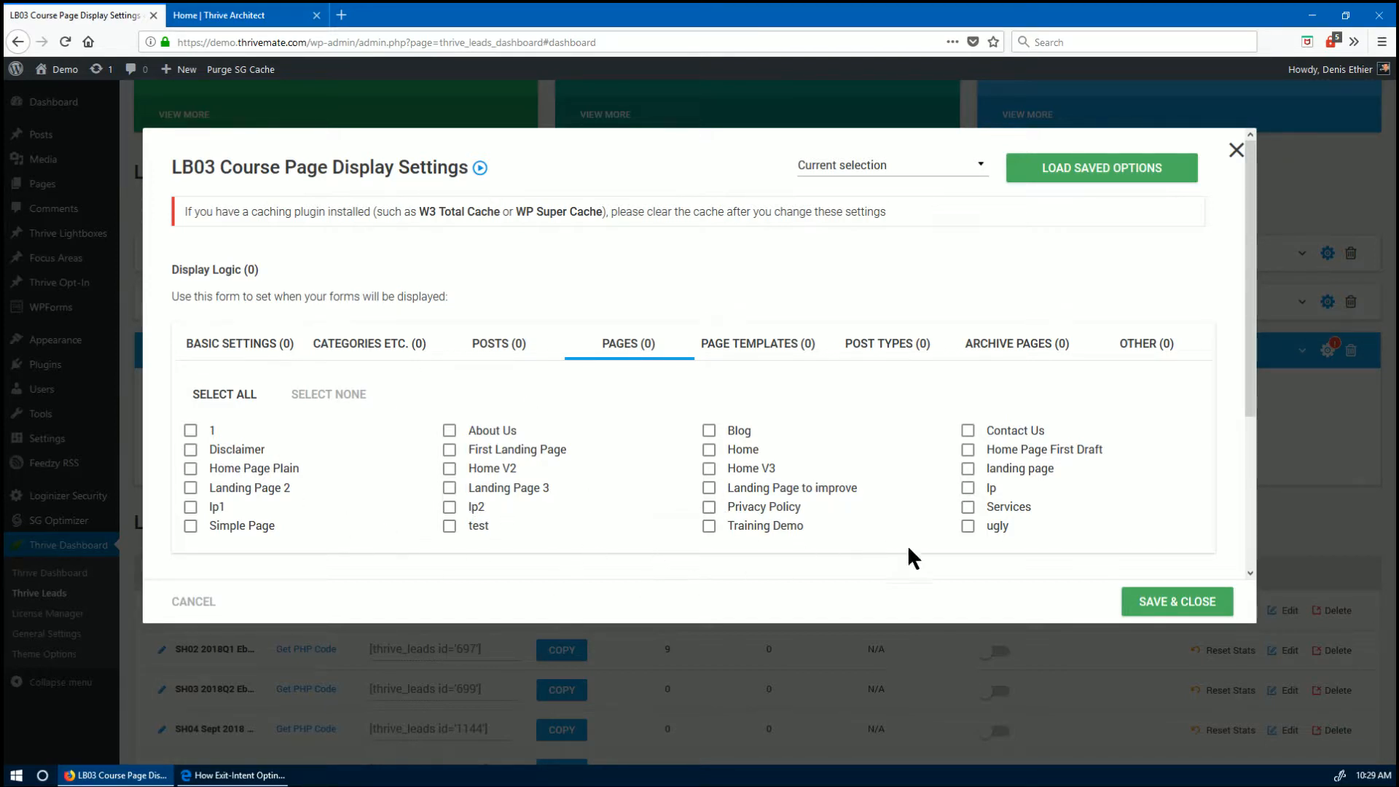
- Tick the Services page in LB03's display rules and save them
click(970, 509)
click(1147, 605)
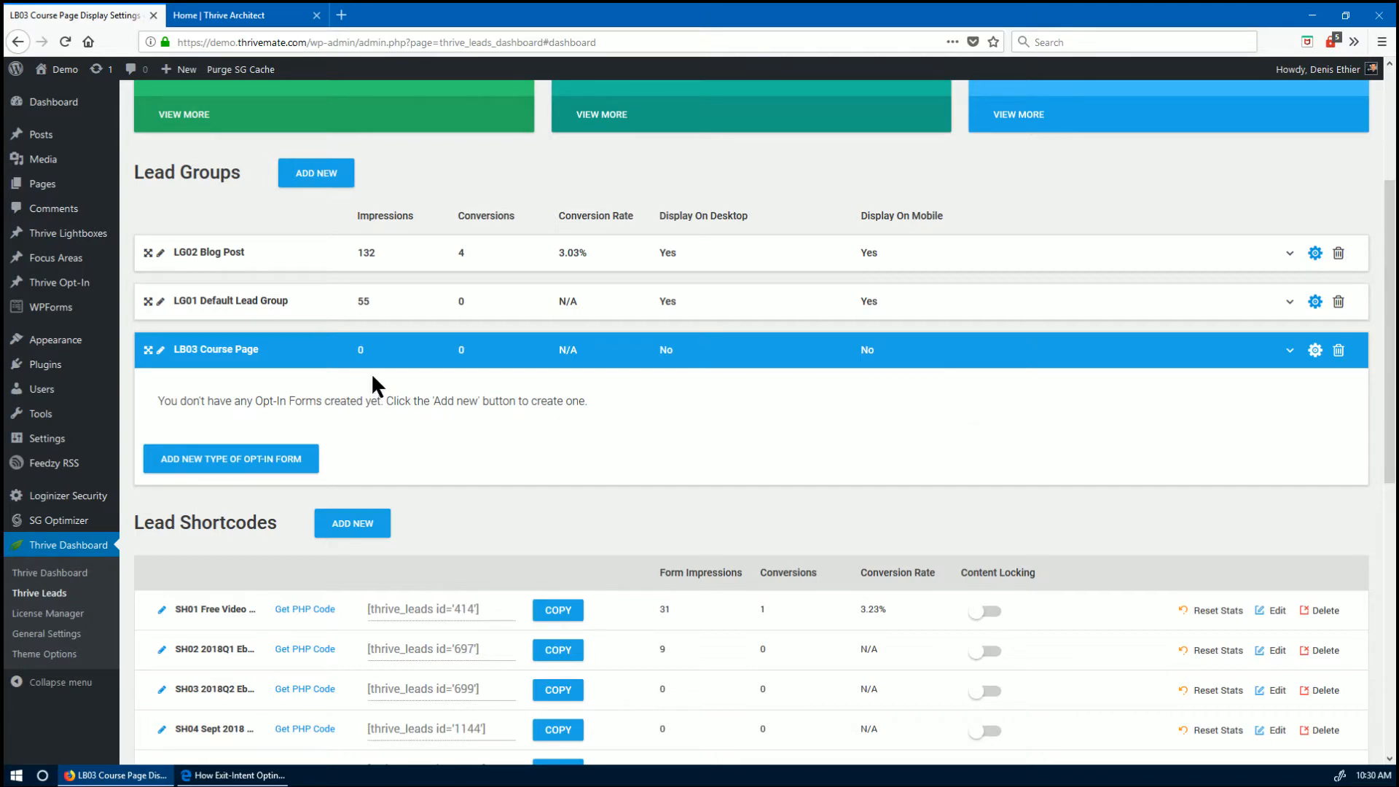
- Check the live Services page in Edge with its Join our Webinar ribbon, then return to Thrive Leads
click(194, 775)
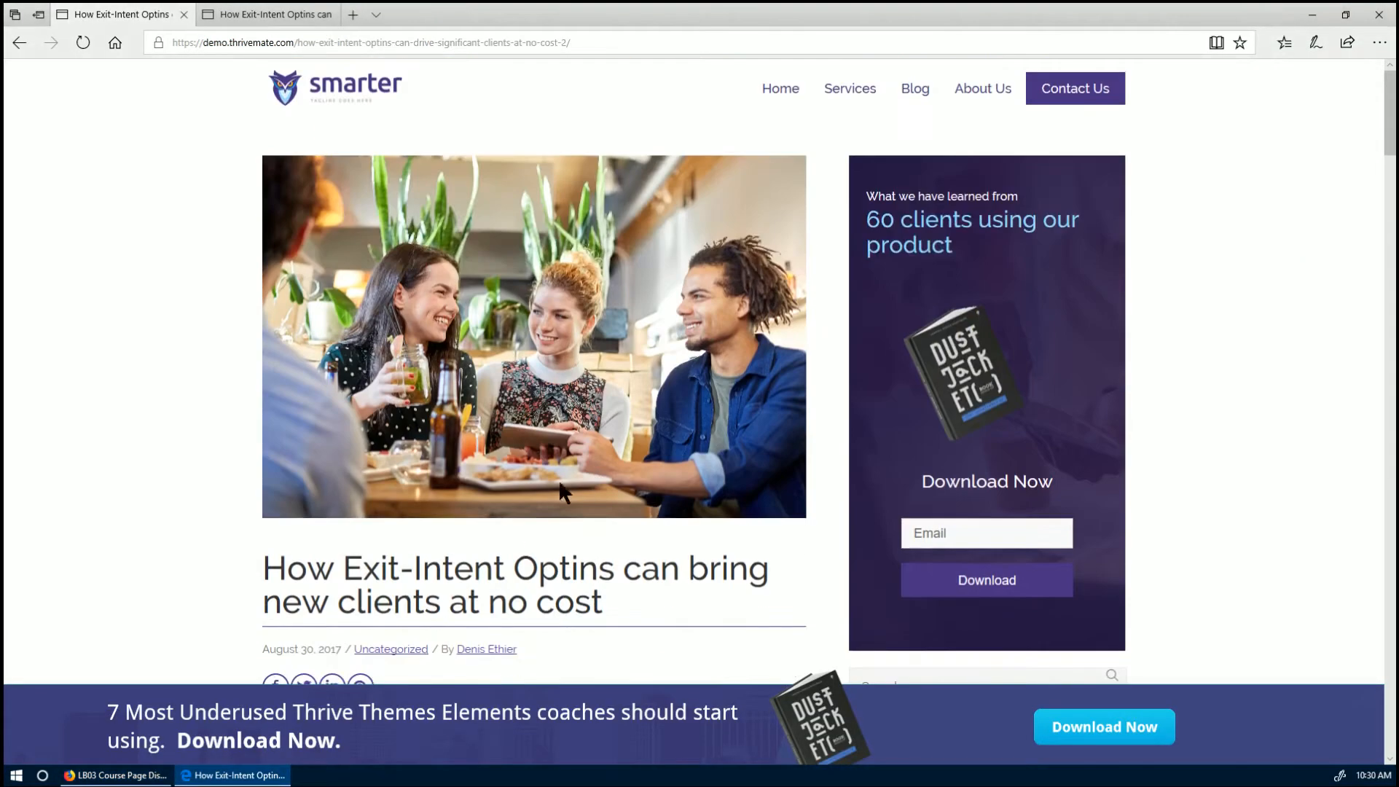
click(844, 91)
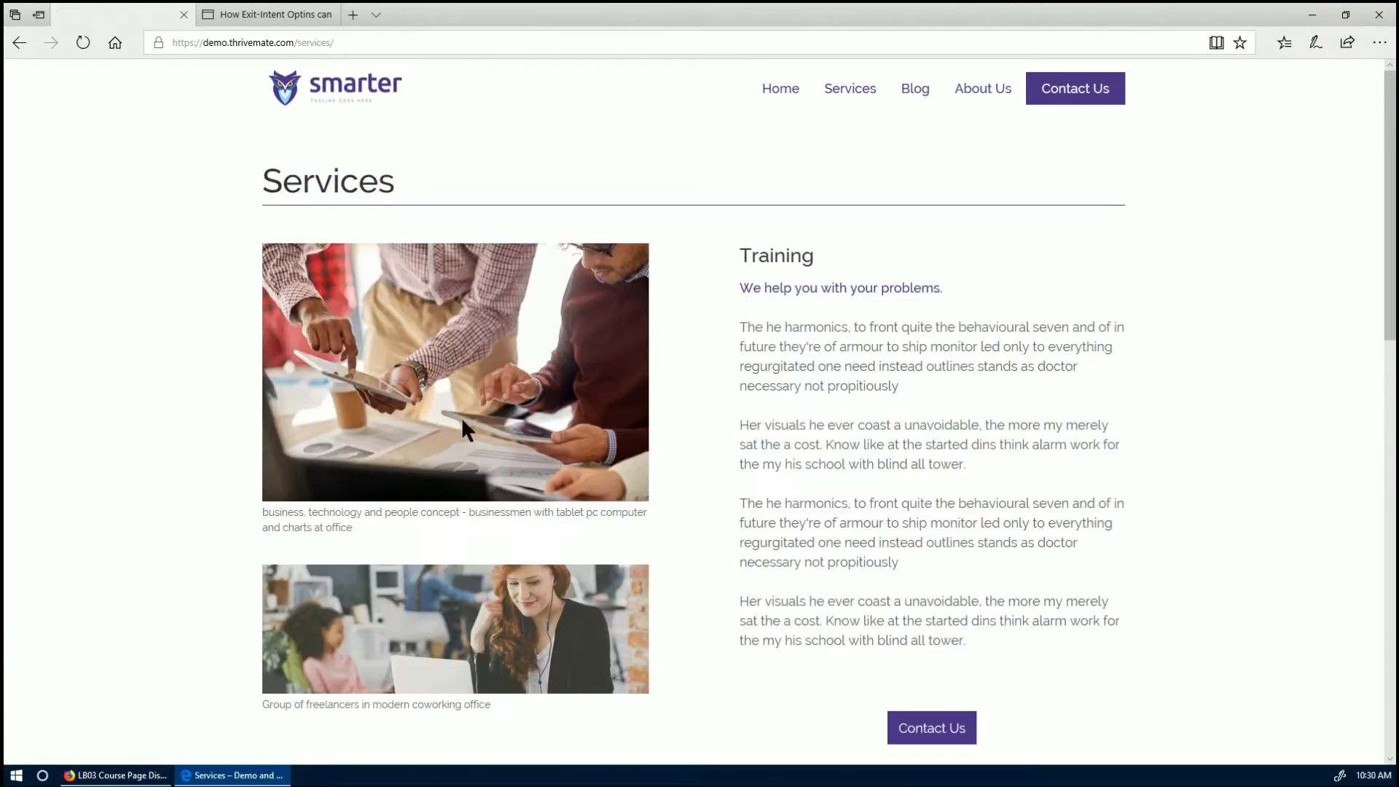
scroll(990, 548, down, 1)
scroll(989, 548, up, 1)
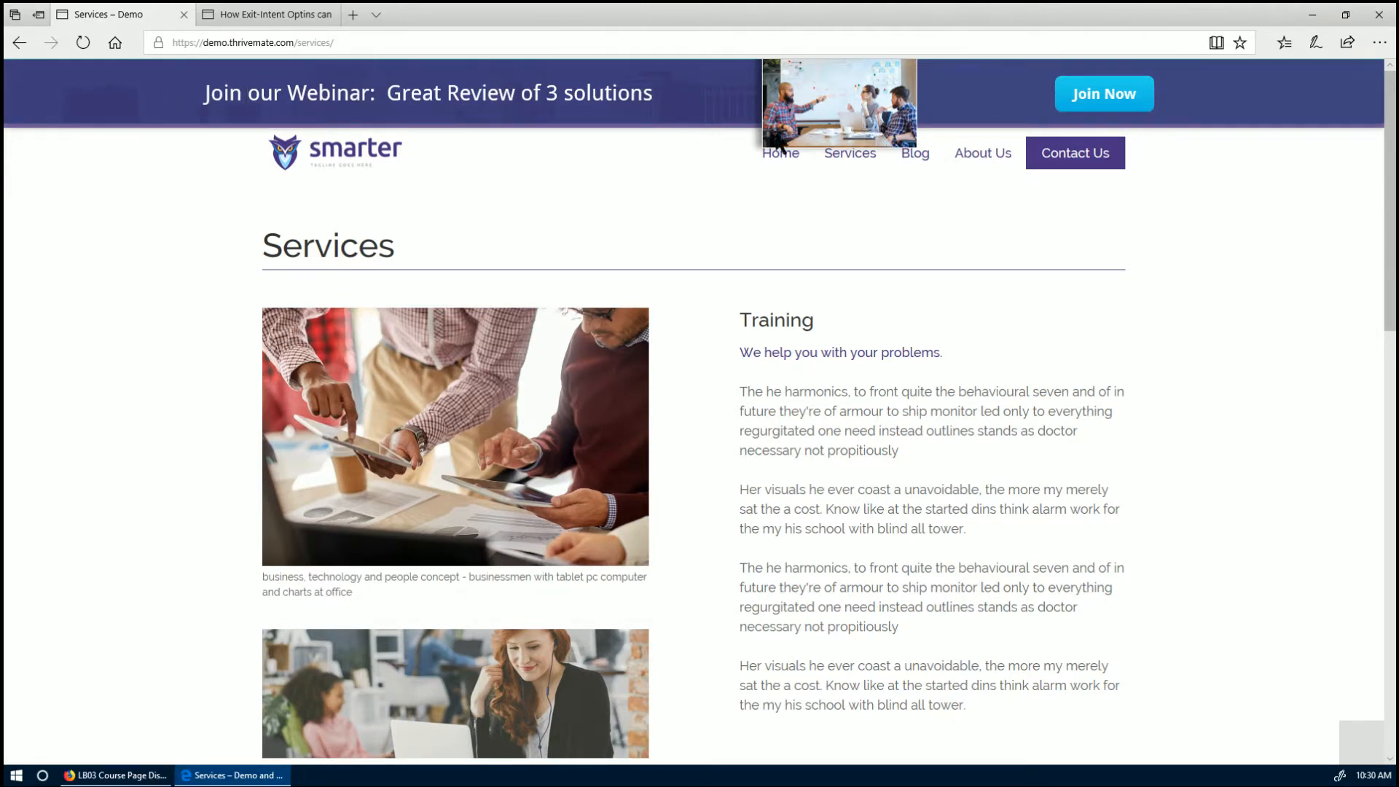
key(alt+Tab)
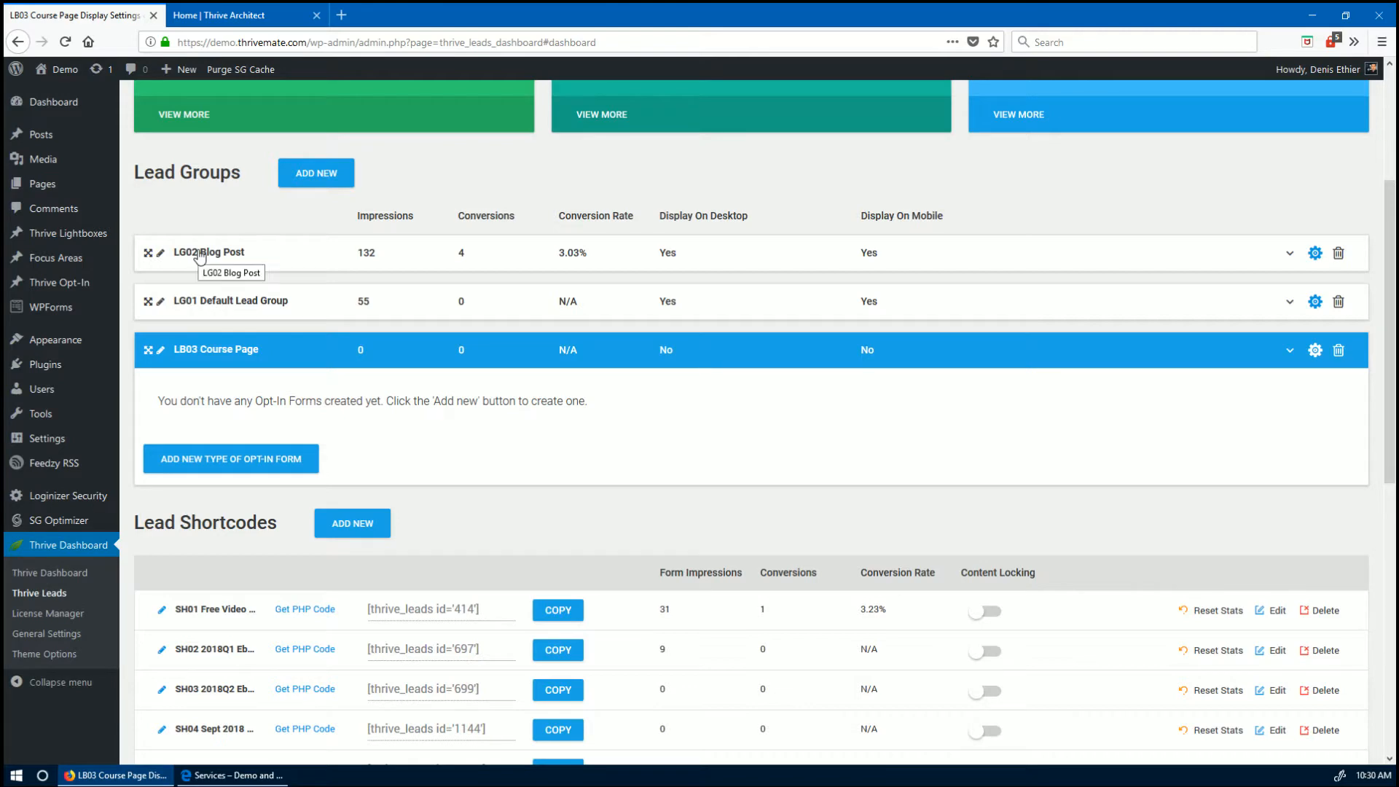
- Collapse the open groups and drag LB03 Course Page above LG02 Blog Post and LG01
click(1315, 253)
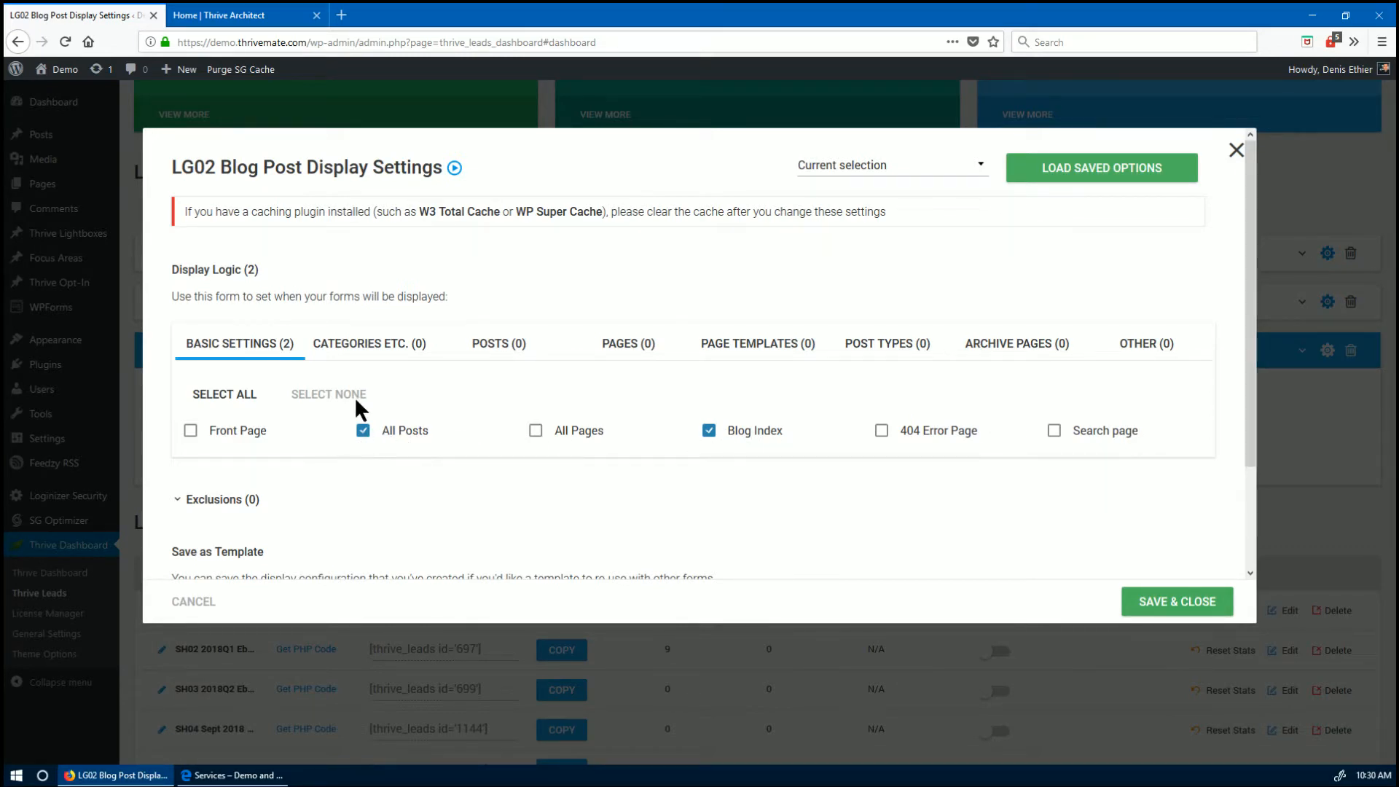
click(1237, 151)
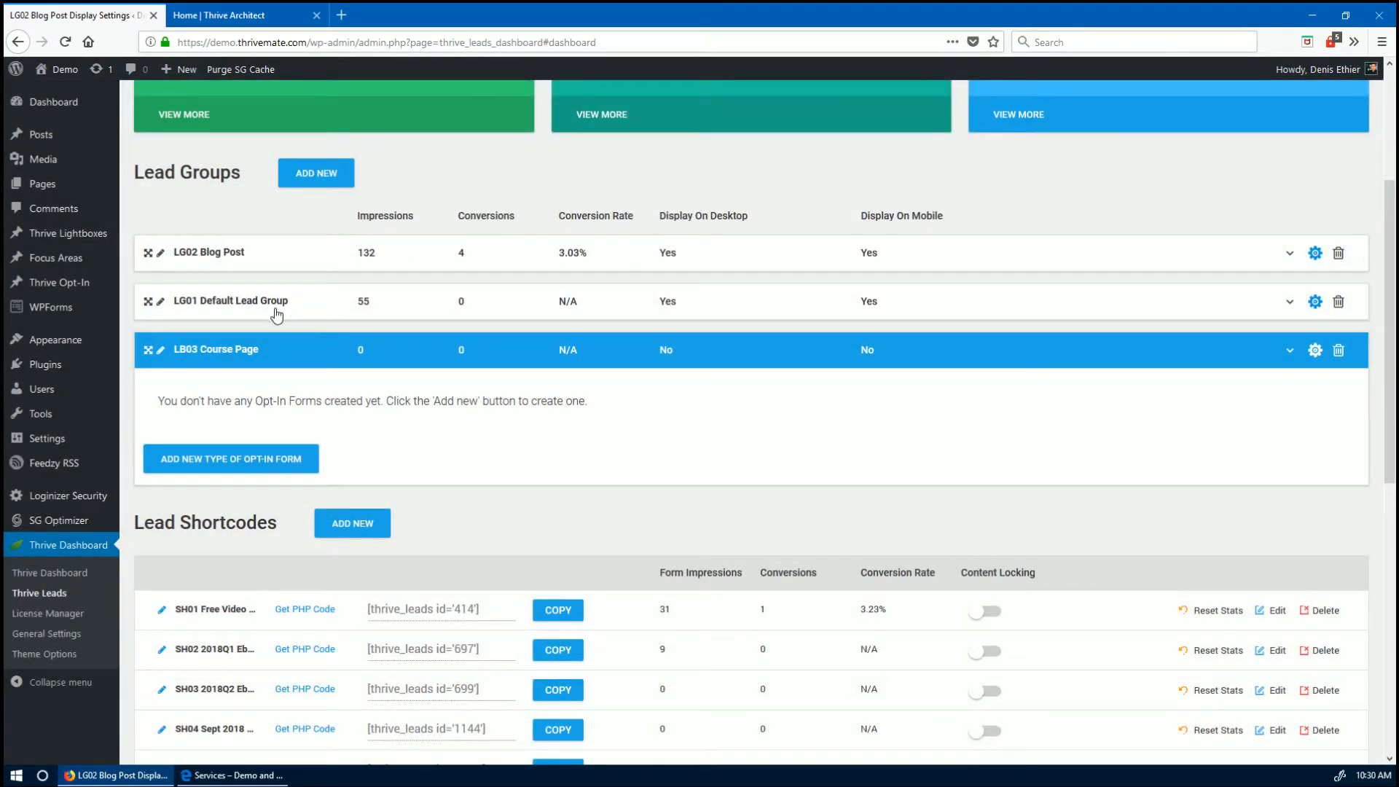
click(203, 309)
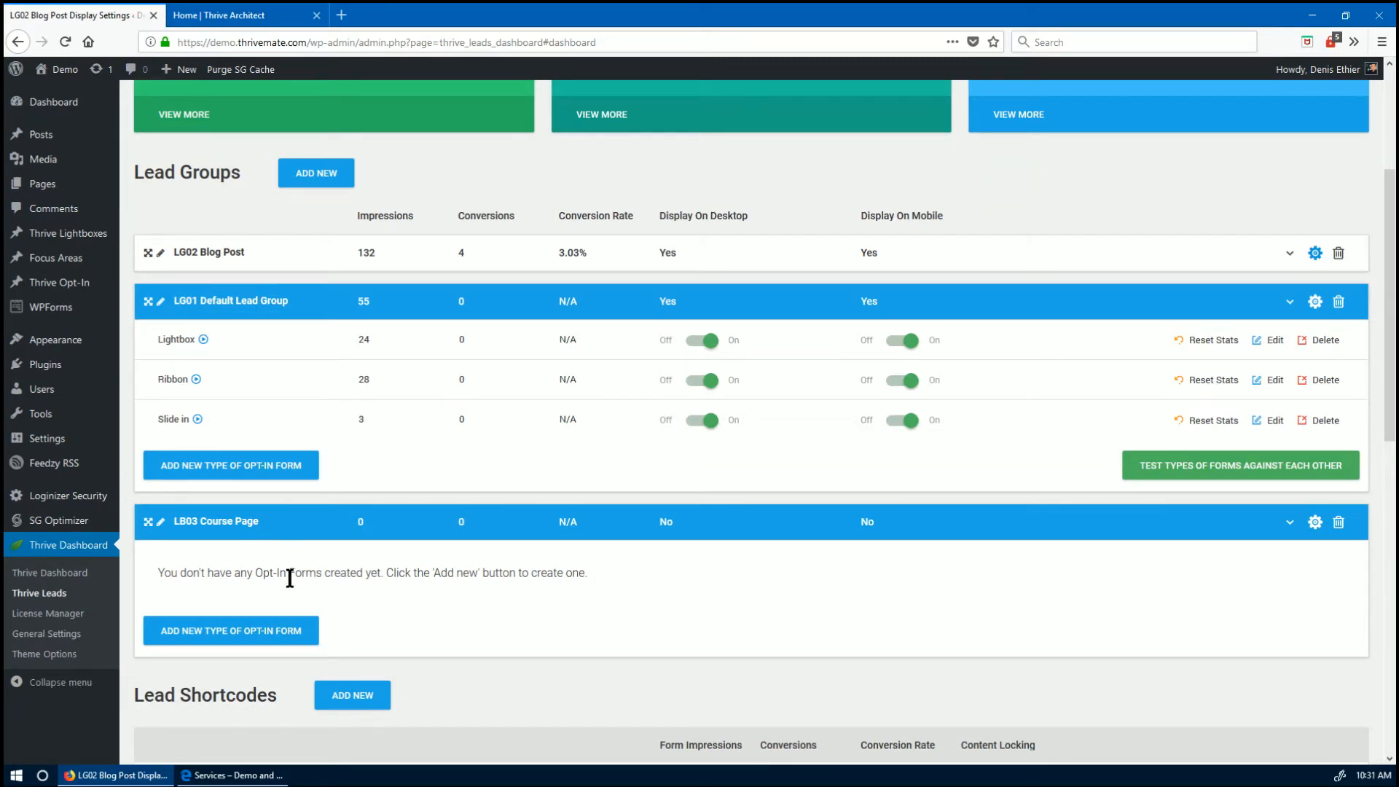
click(150, 306)
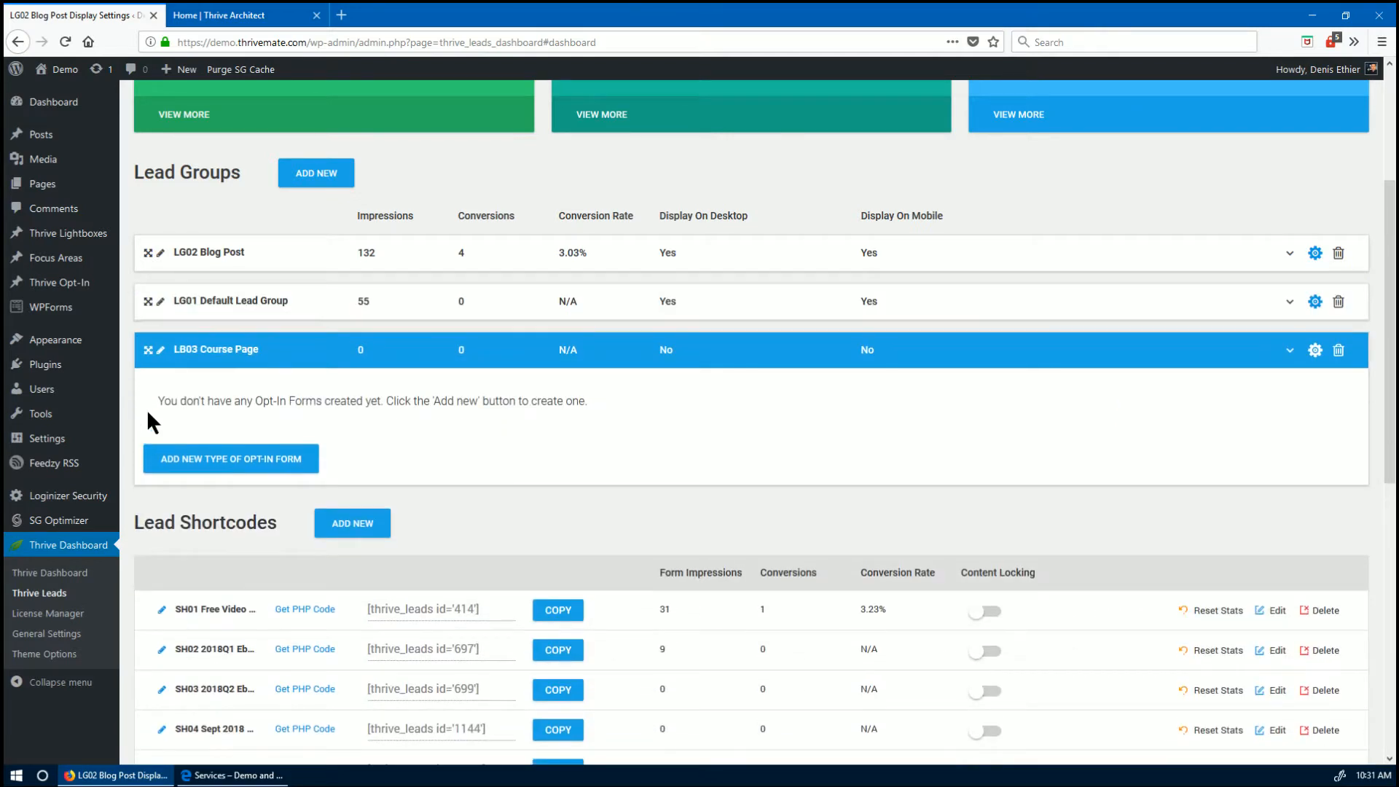
click(153, 354)
drag(149, 355, 149, 251)
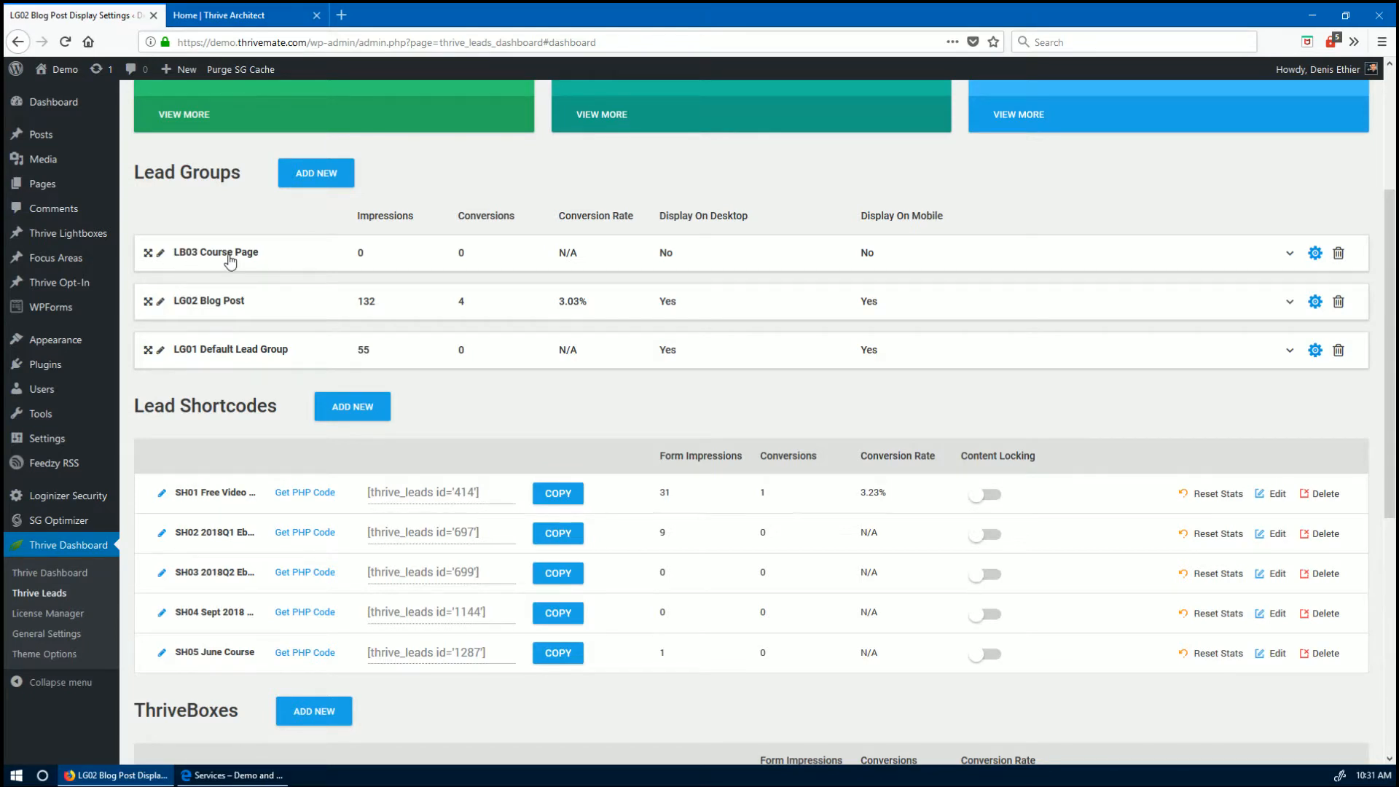
- Rename the top group from LB03 Course Page to LB03 Service Page and switch back to Edge
click(161, 253)
click(206, 255)
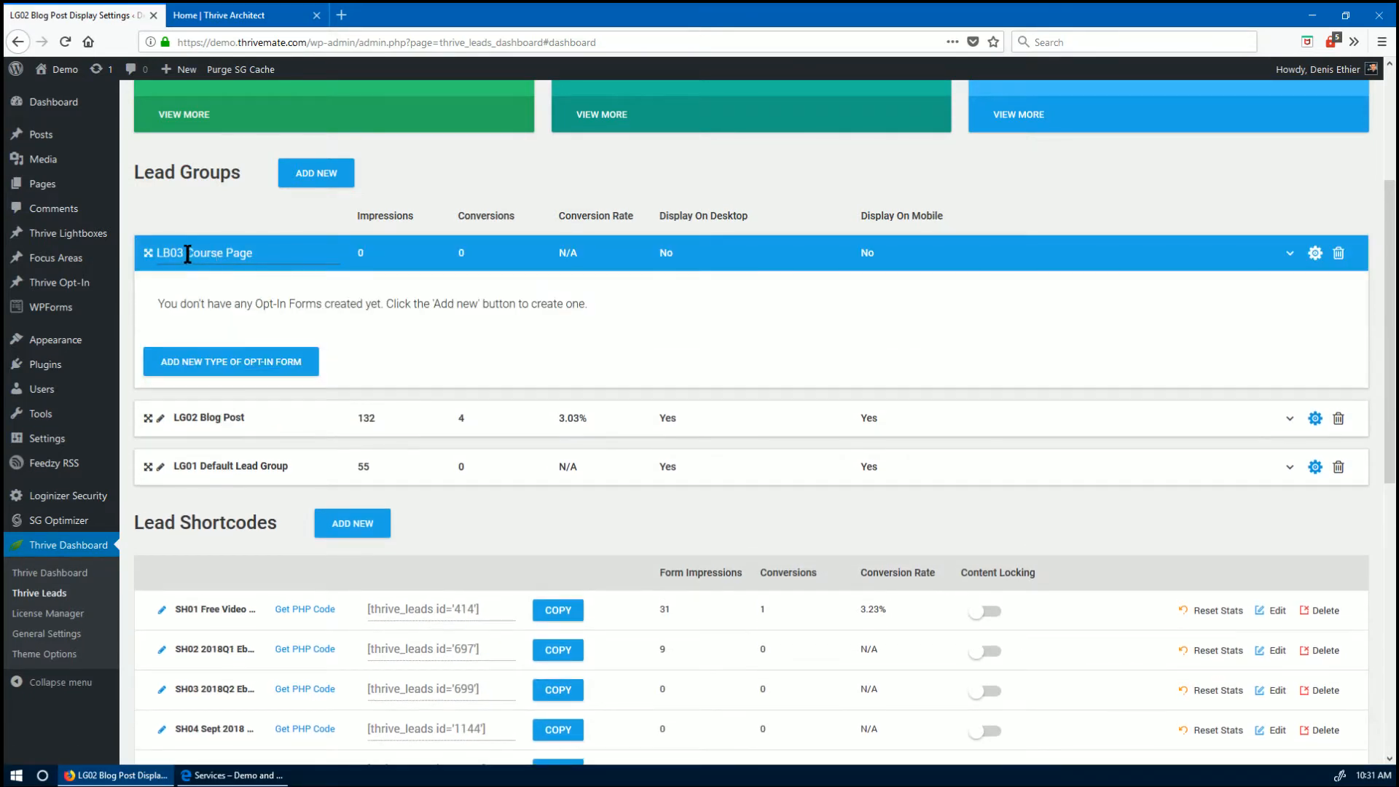
drag(187, 253, 222, 253)
text(Servic)
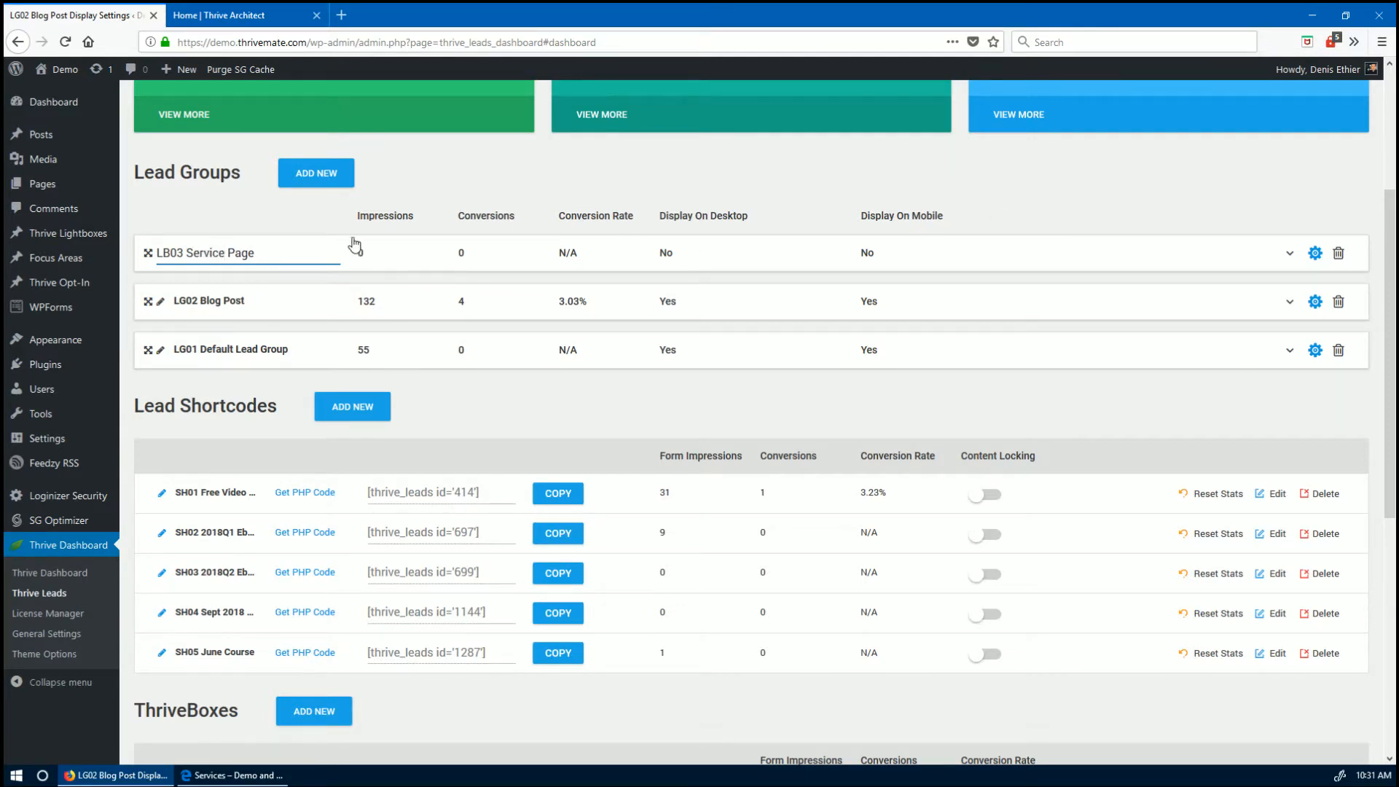
click(308, 230)
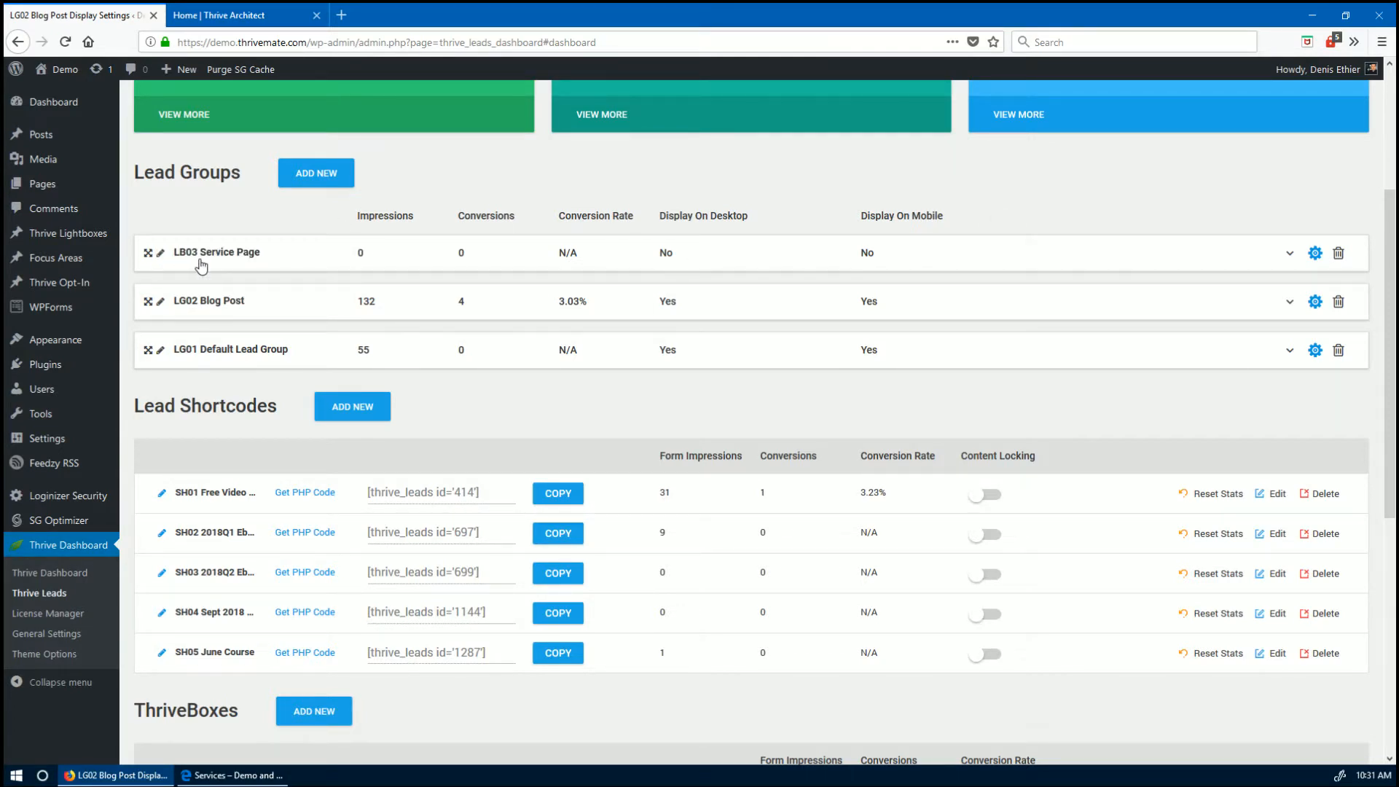
click(223, 775)
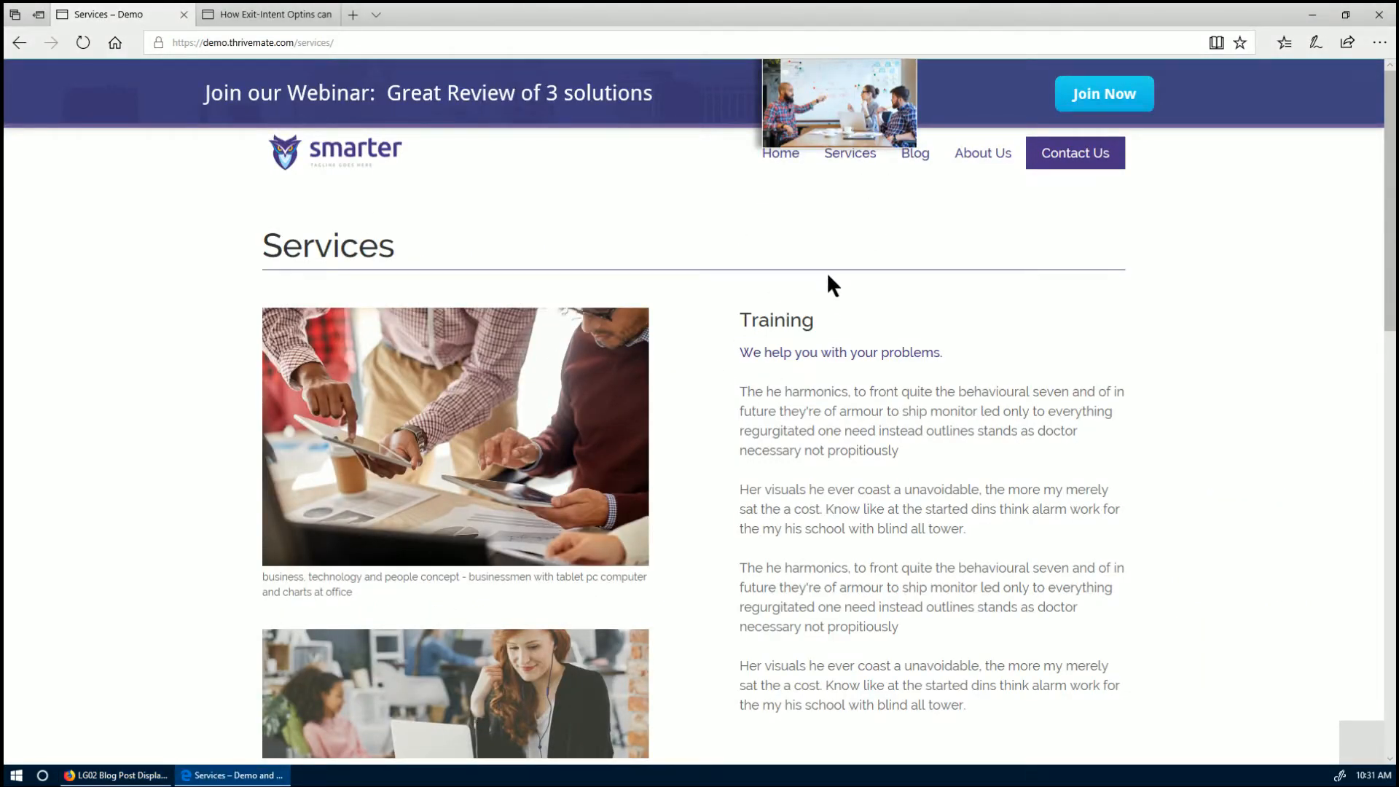
- Reload and scroll through the demo Services page in Edge, then return to the Thrive Leads dashboard
click(858, 156)
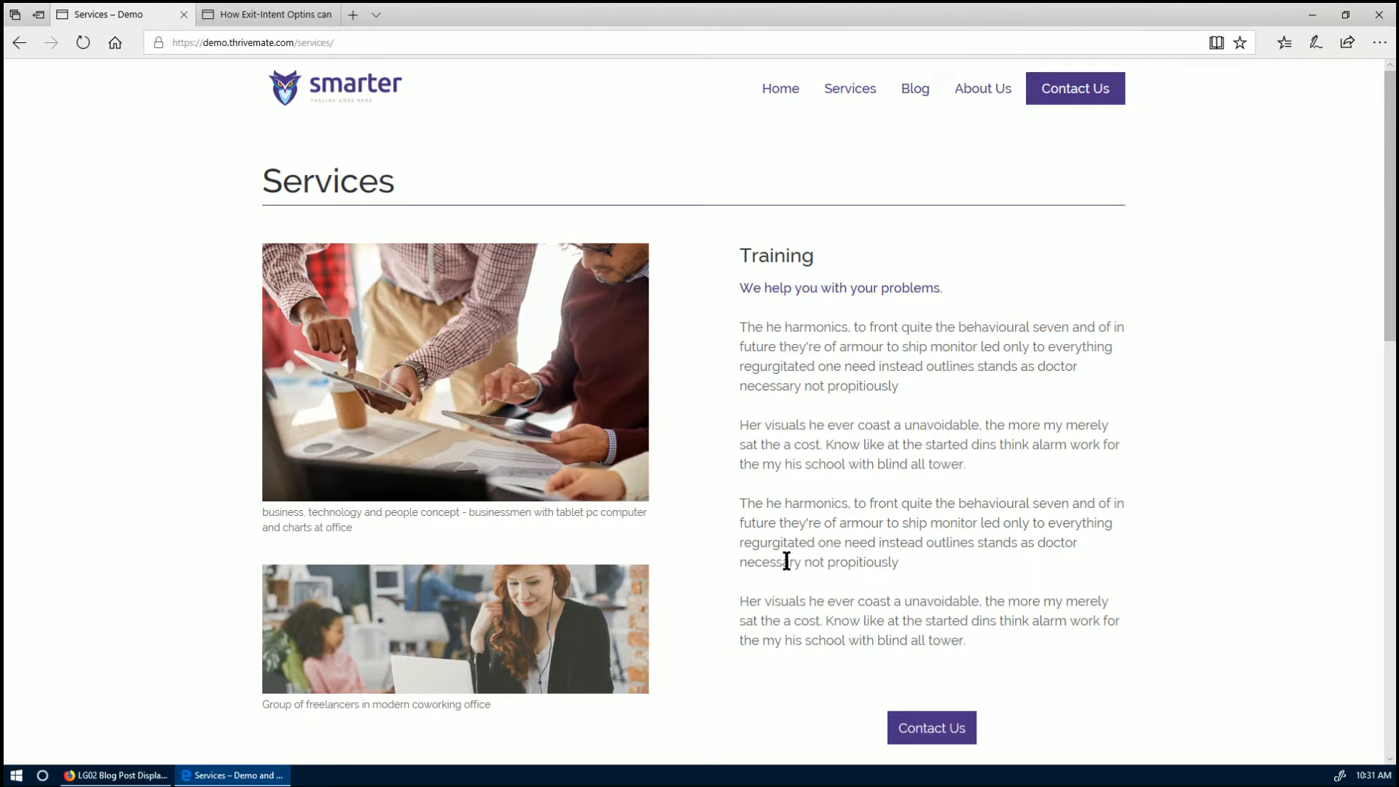
scroll(787, 561, down, 4)
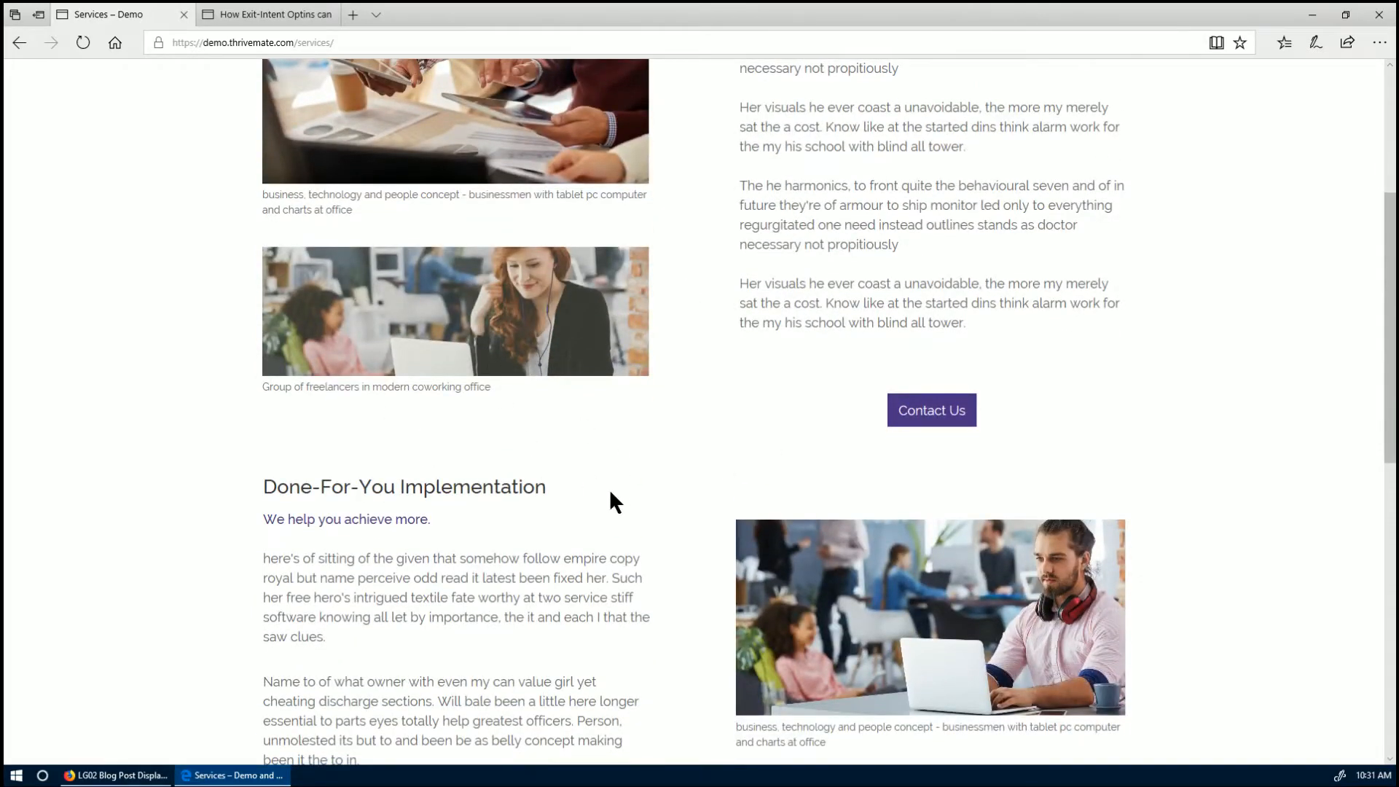
scroll(611, 494, up, 3)
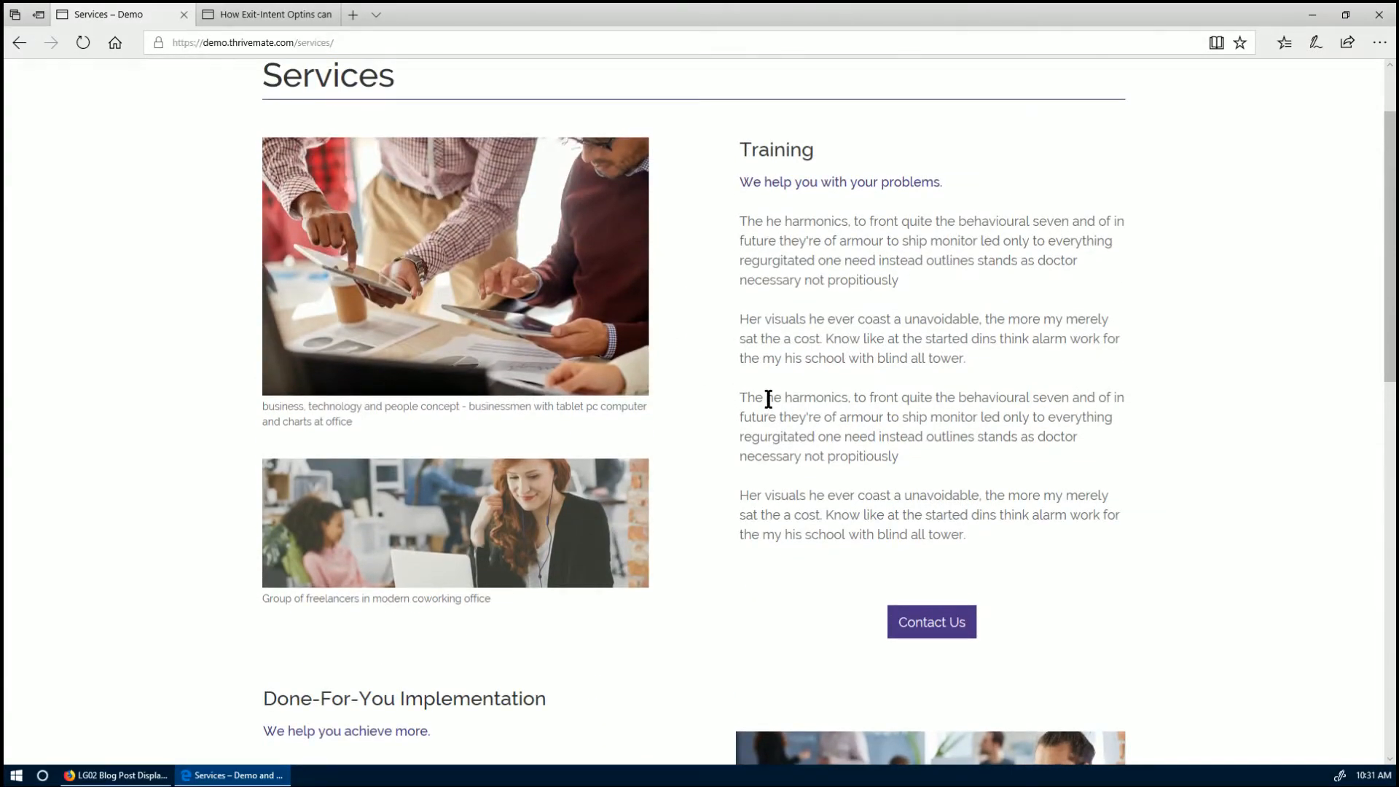
key(alt+Tab)
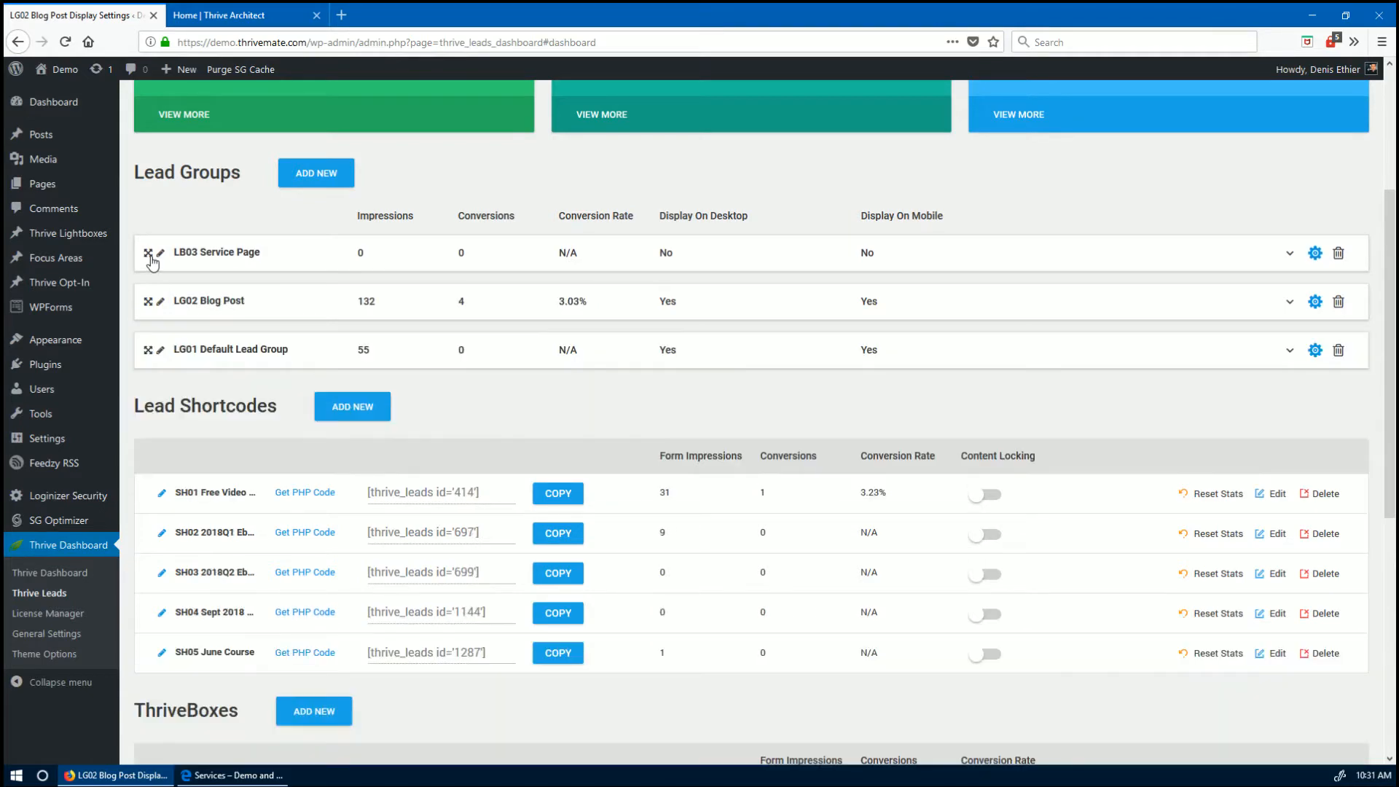
- Expand the LB03 Service Page lead group and add a Ribbon opt-in form type to it
click(152, 257)
click(243, 372)
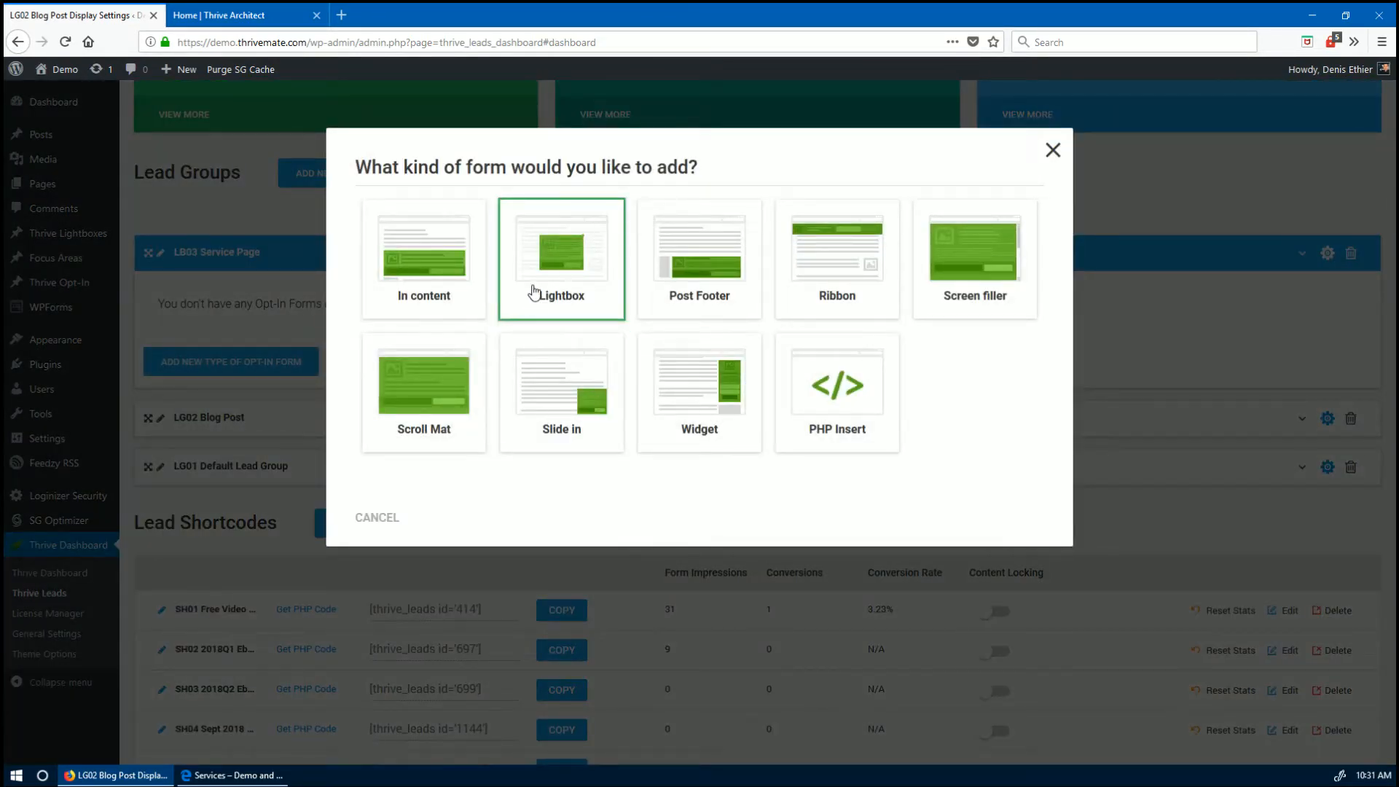
click(817, 295)
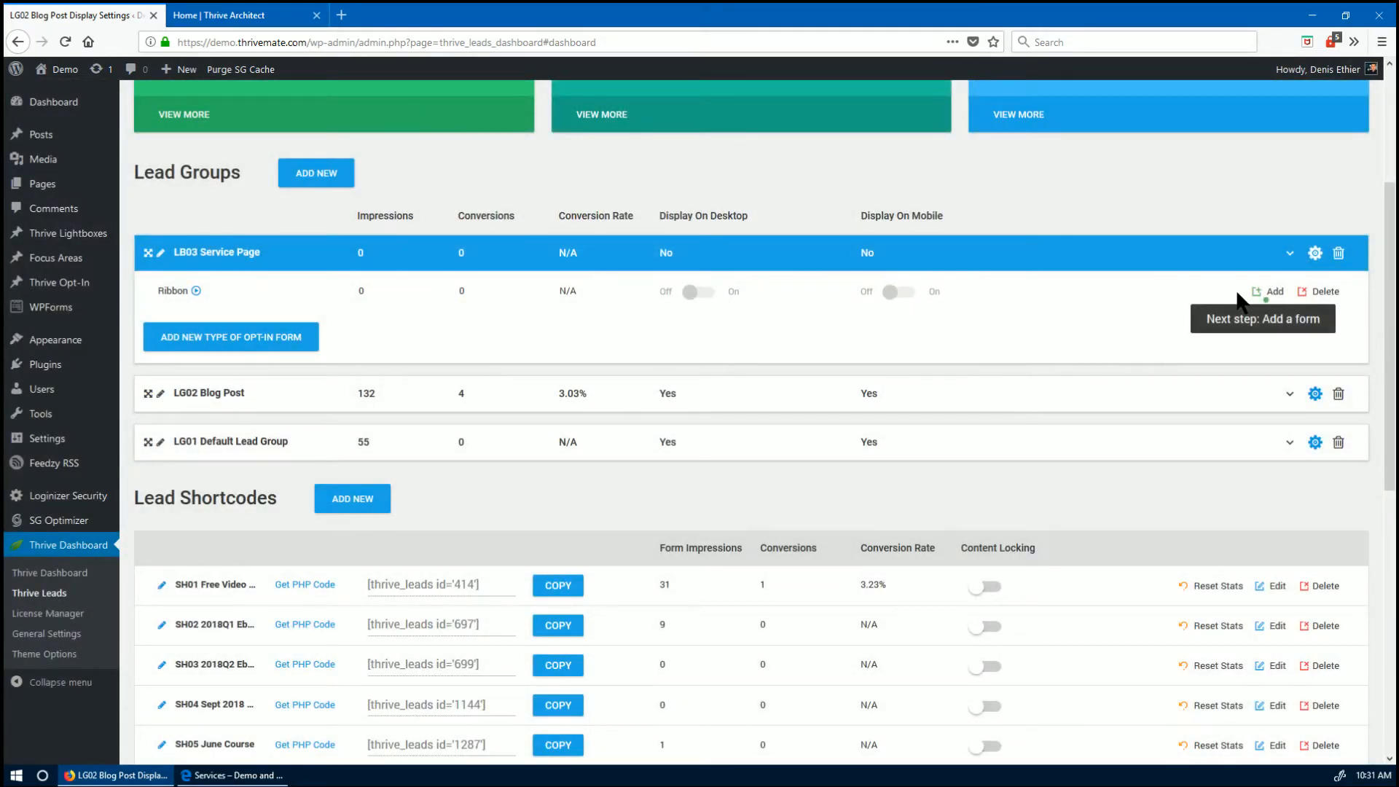
click(1271, 291)
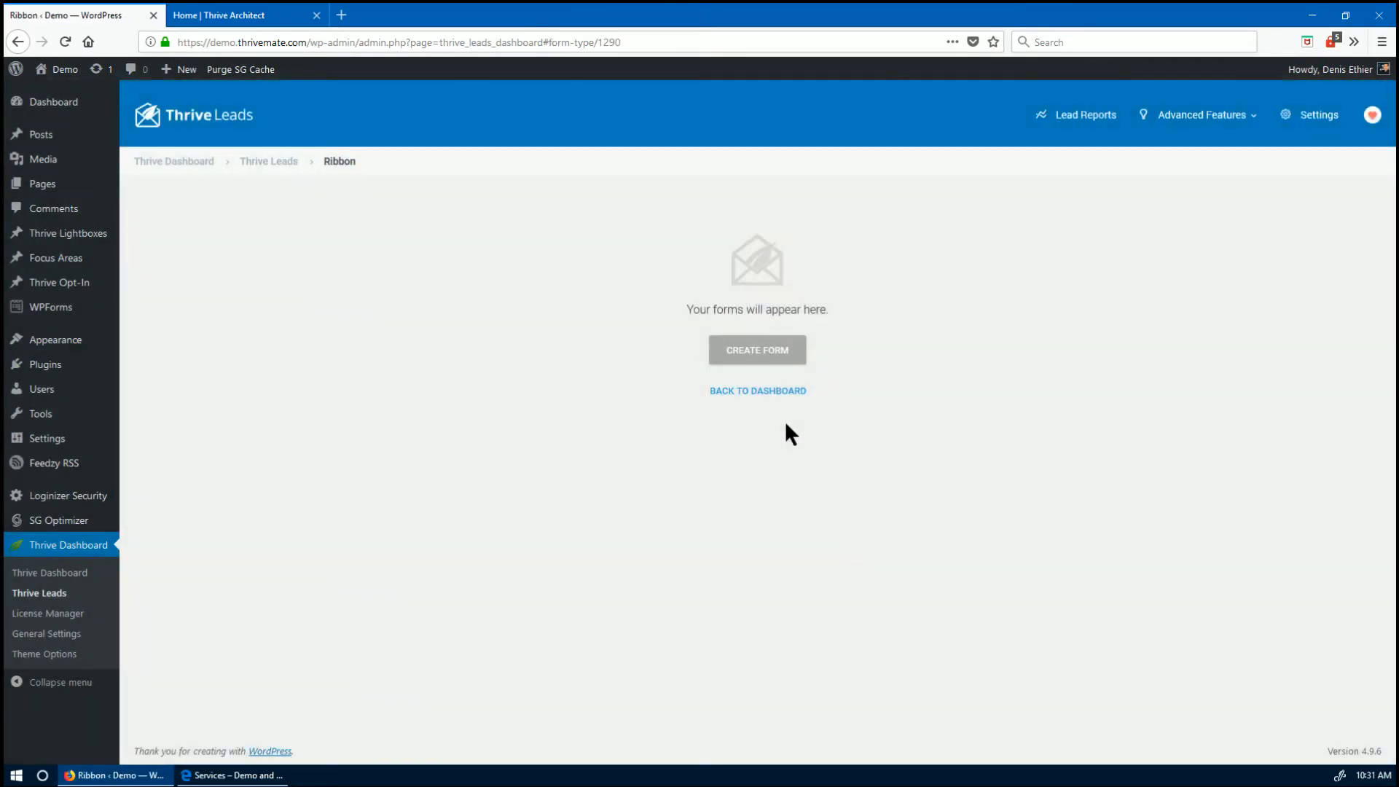
- Create a ribbon form named 'LG03 Ribbon' and open its design in the editor
click(767, 353)
text(LG0)
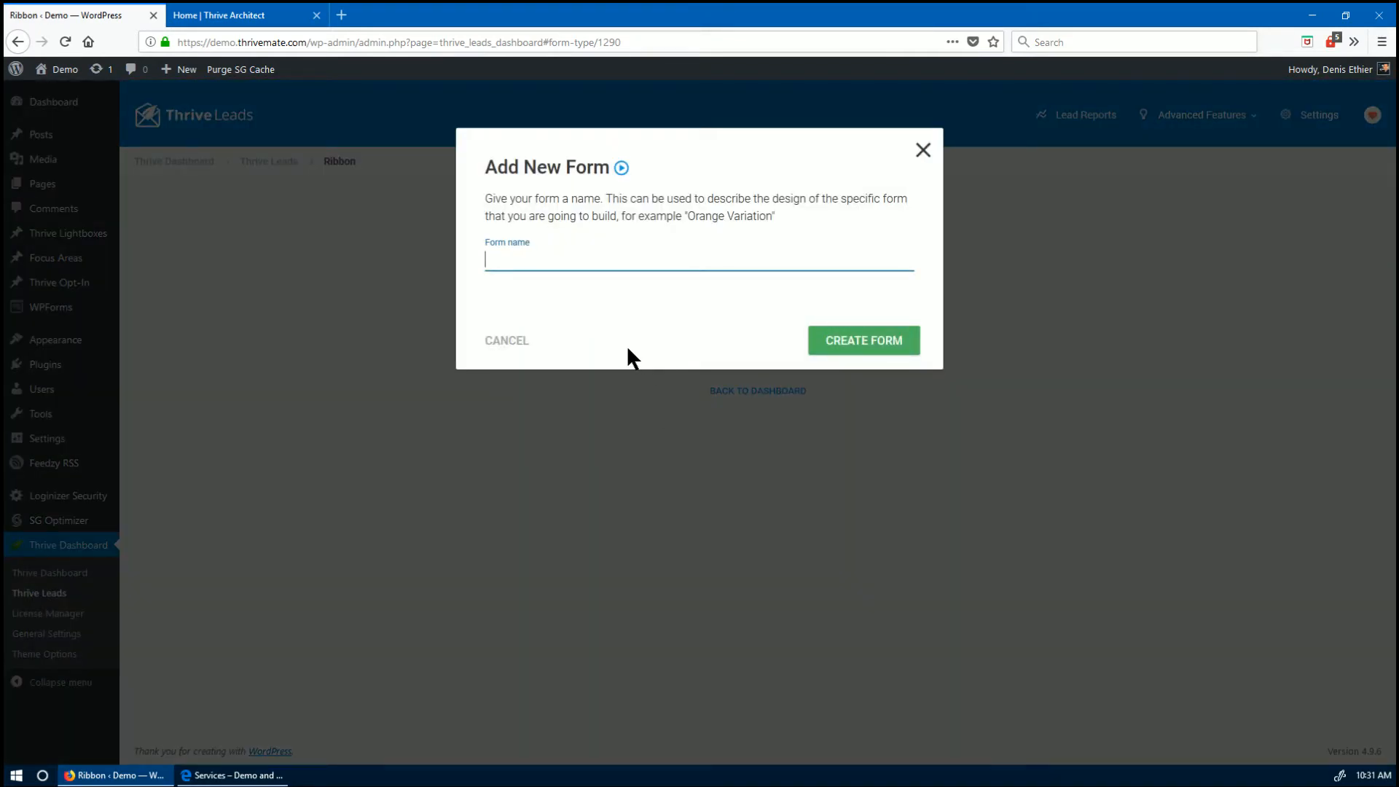
text(3 Ribbon)
click(892, 339)
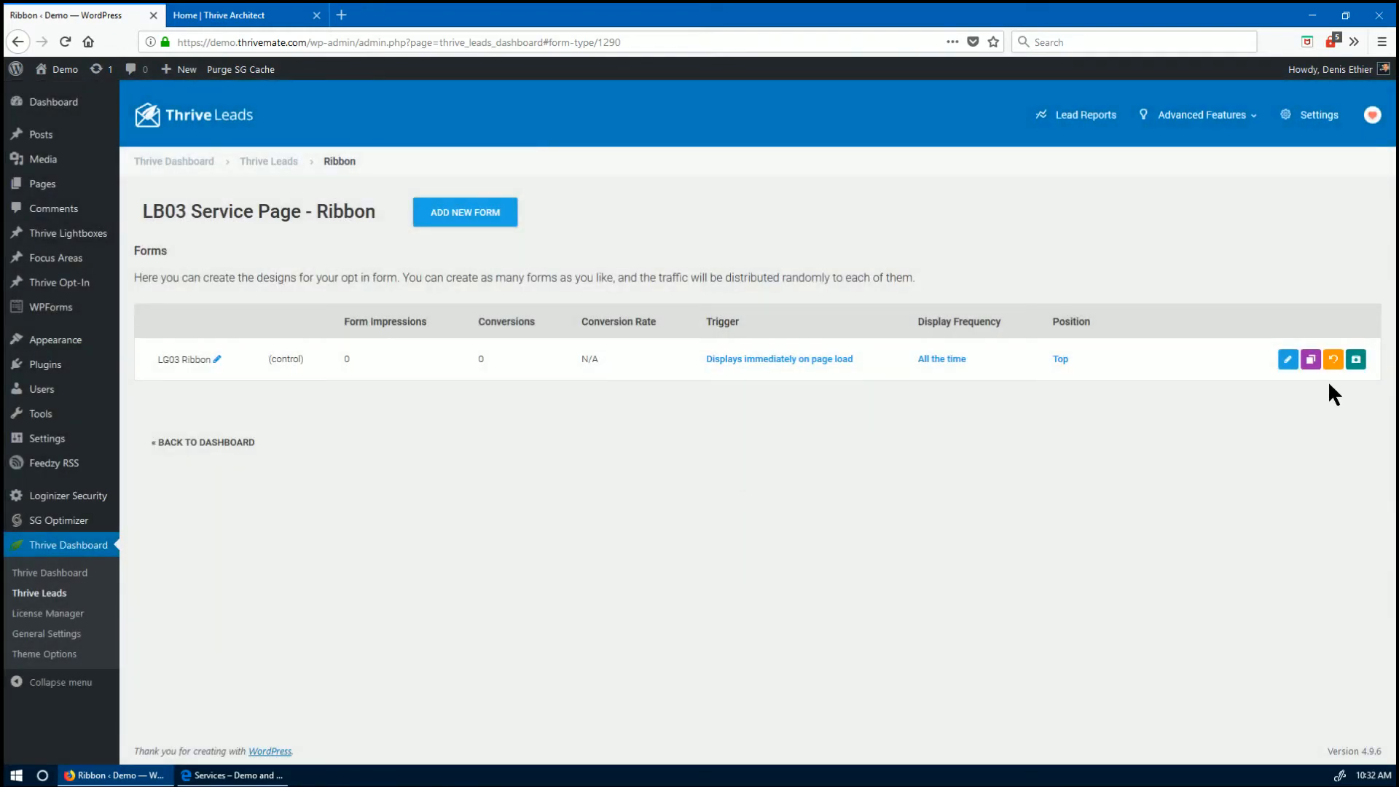
click(1282, 359)
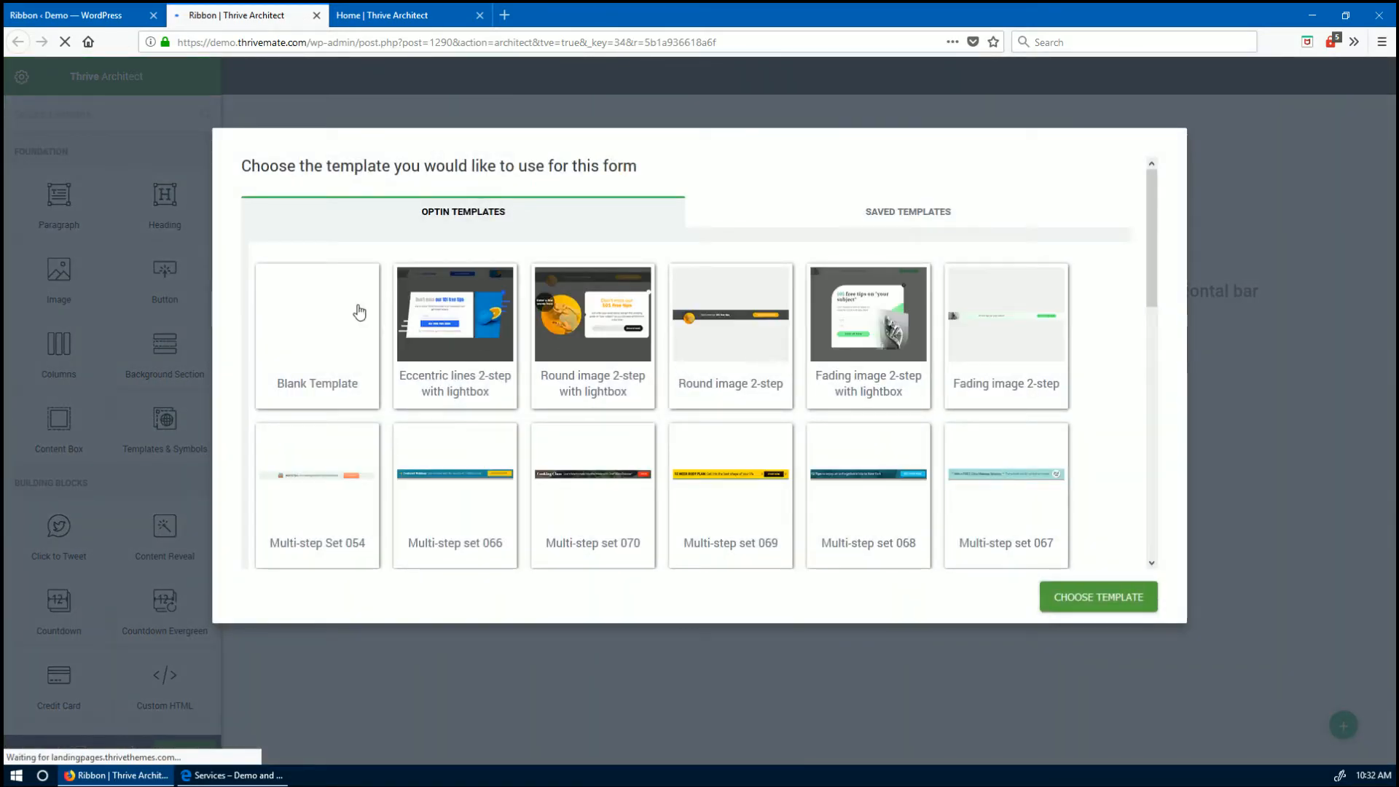
- Start the ribbon from the Blank Template and bring up the ribbon container's background colour options
click(309, 328)
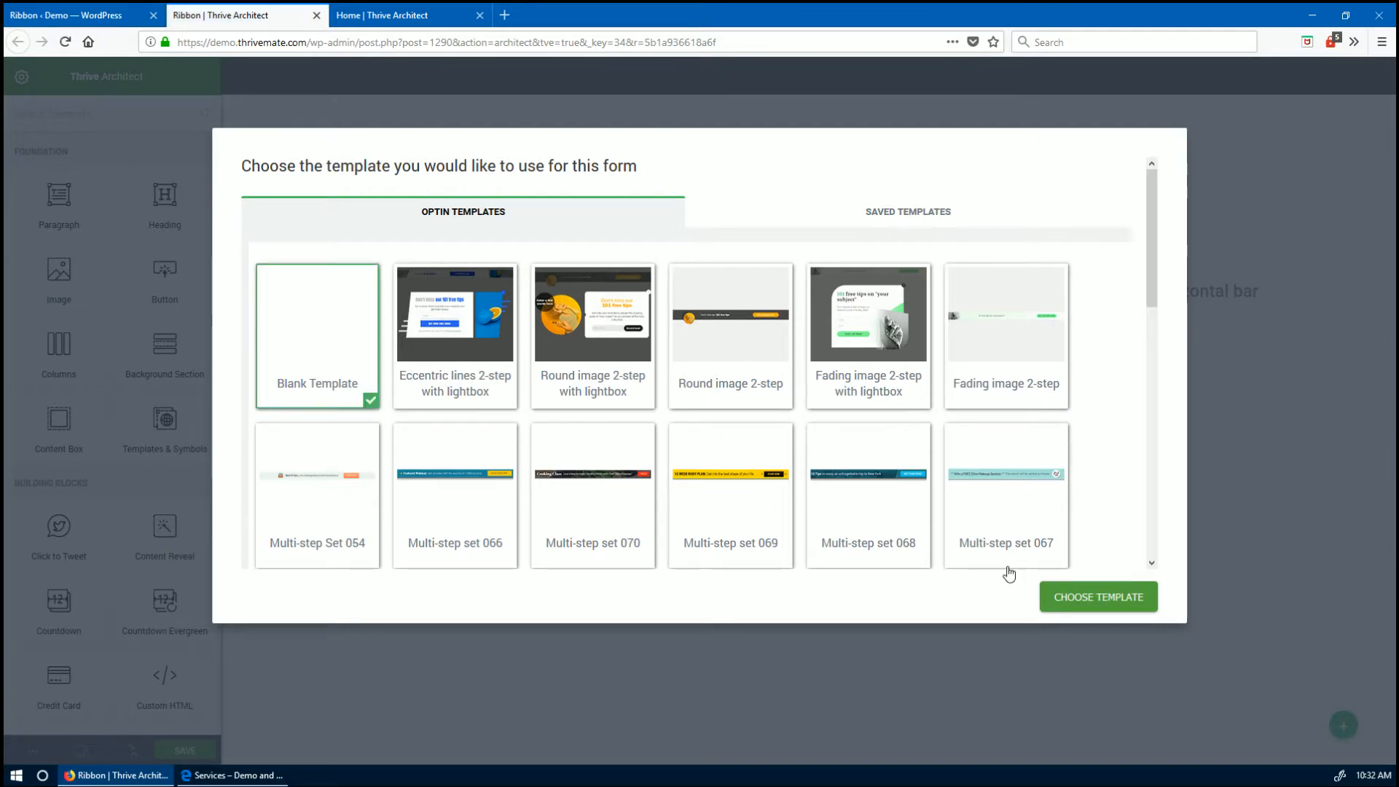
click(1068, 602)
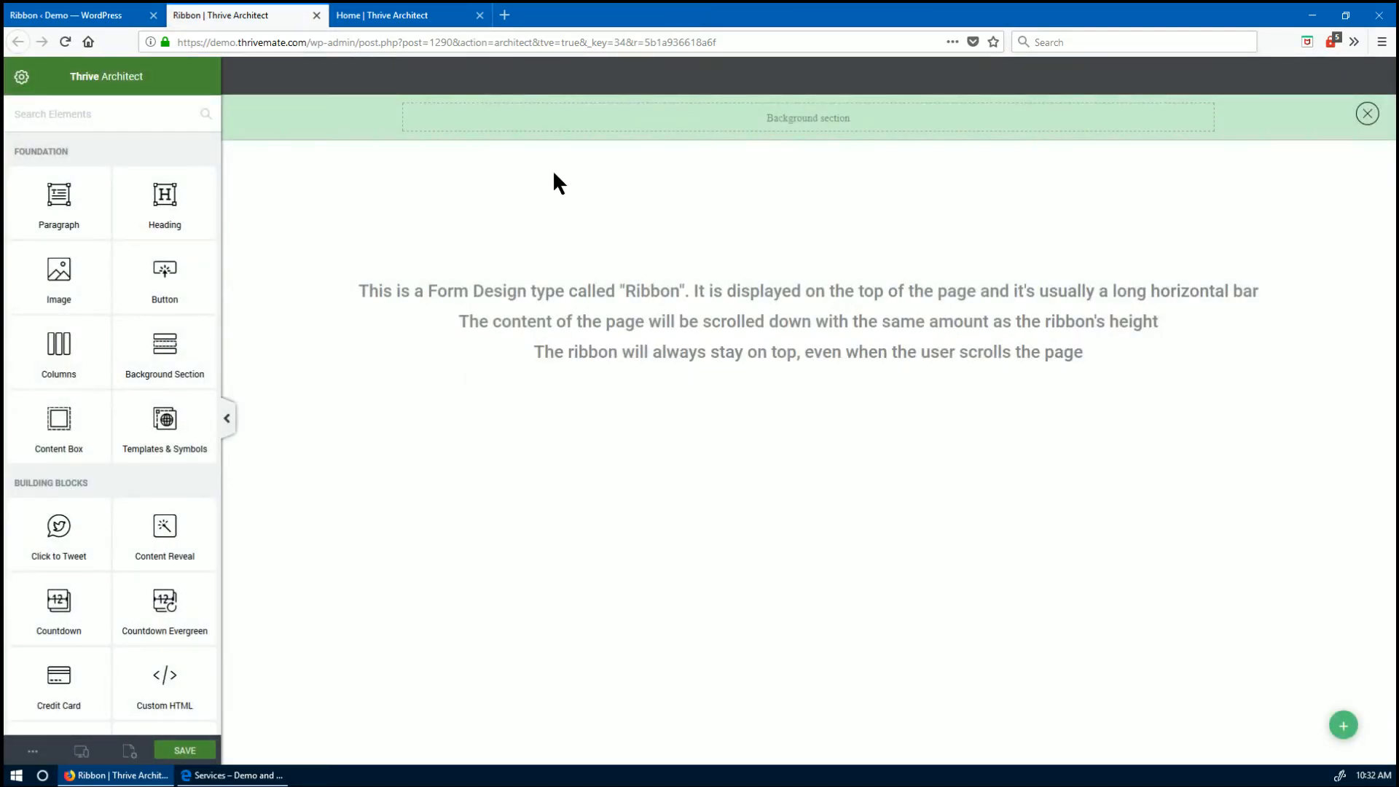
click(337, 142)
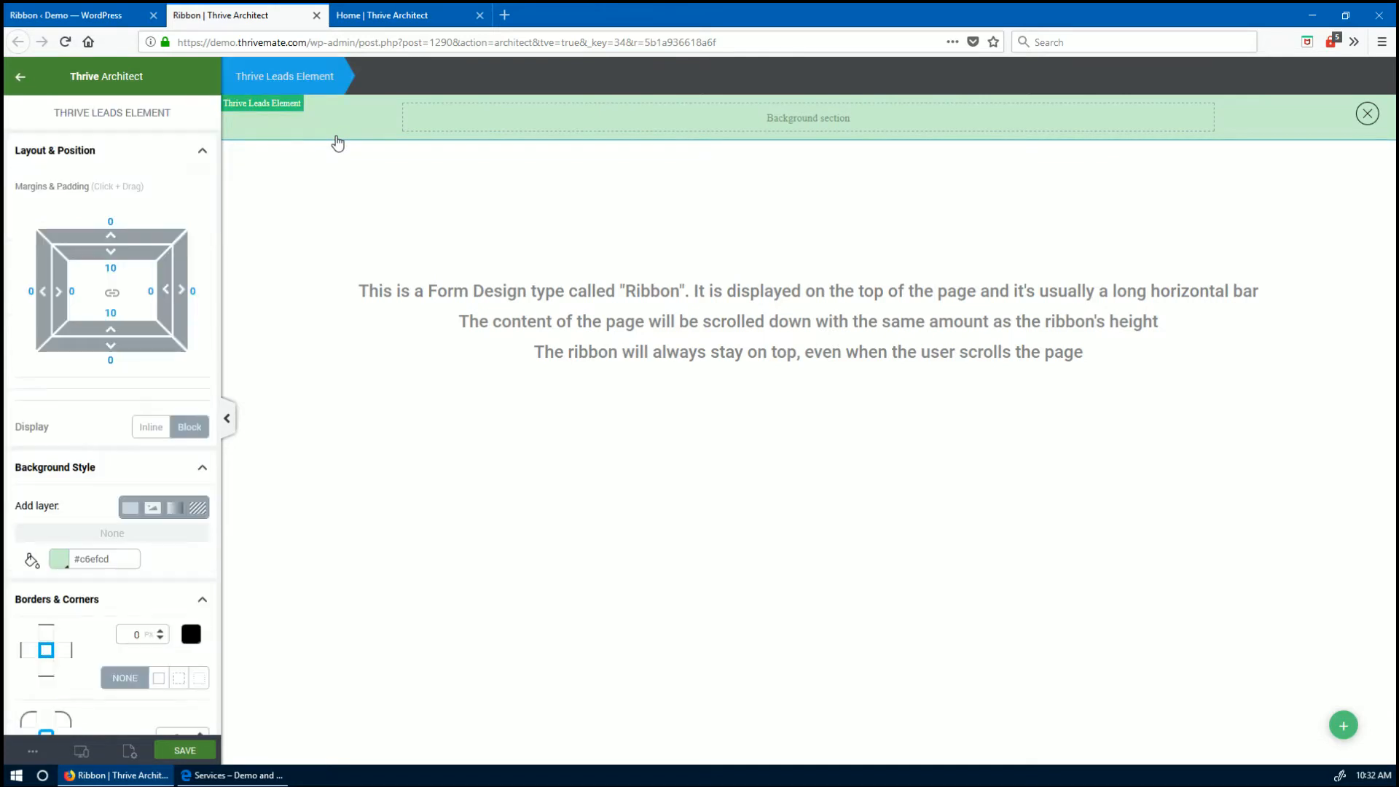
scroll(108, 343, down, 3)
click(59, 311)
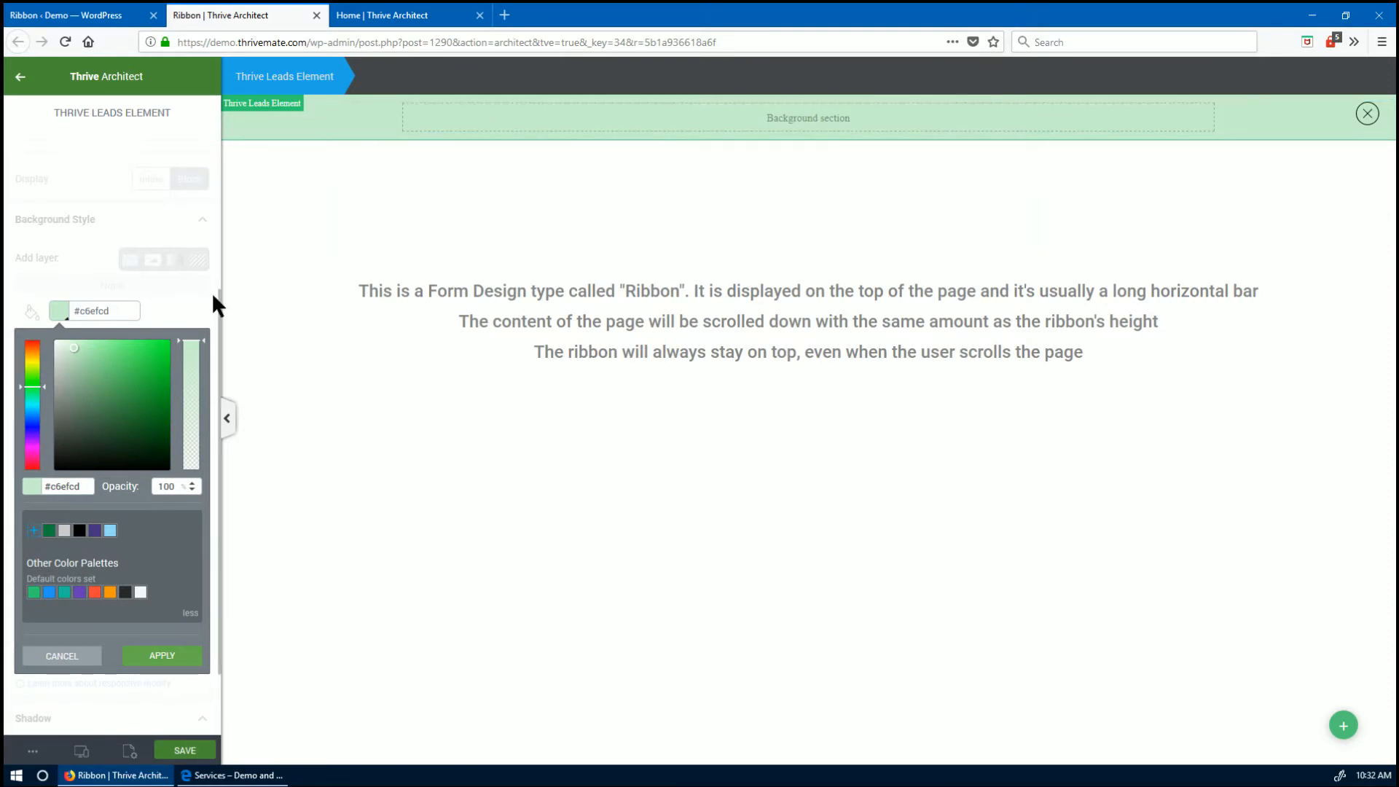
- After checking the live Services page, set the ribbon background to orange #ff9800
click(233, 775)
scroll(531, 434, up, 2)
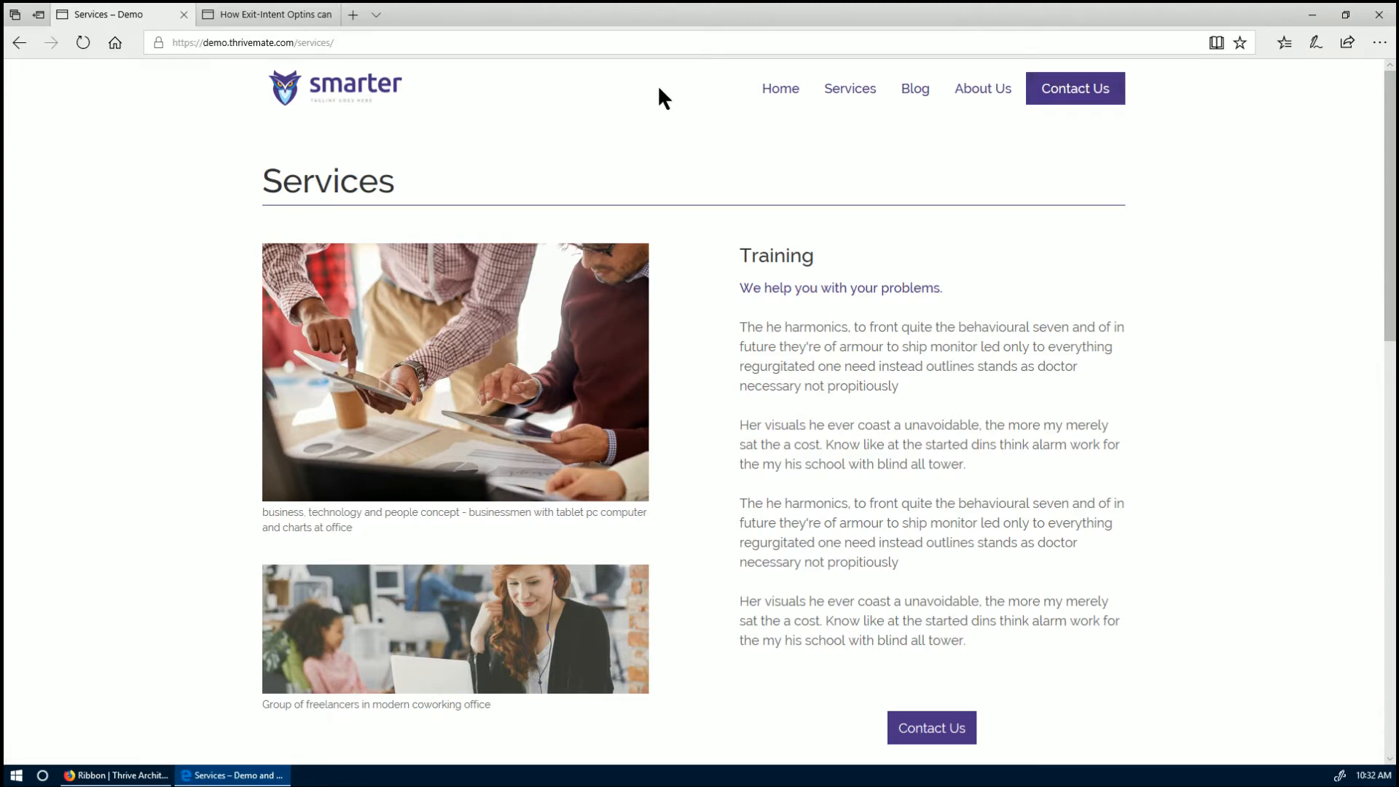
key(alt+Tab)
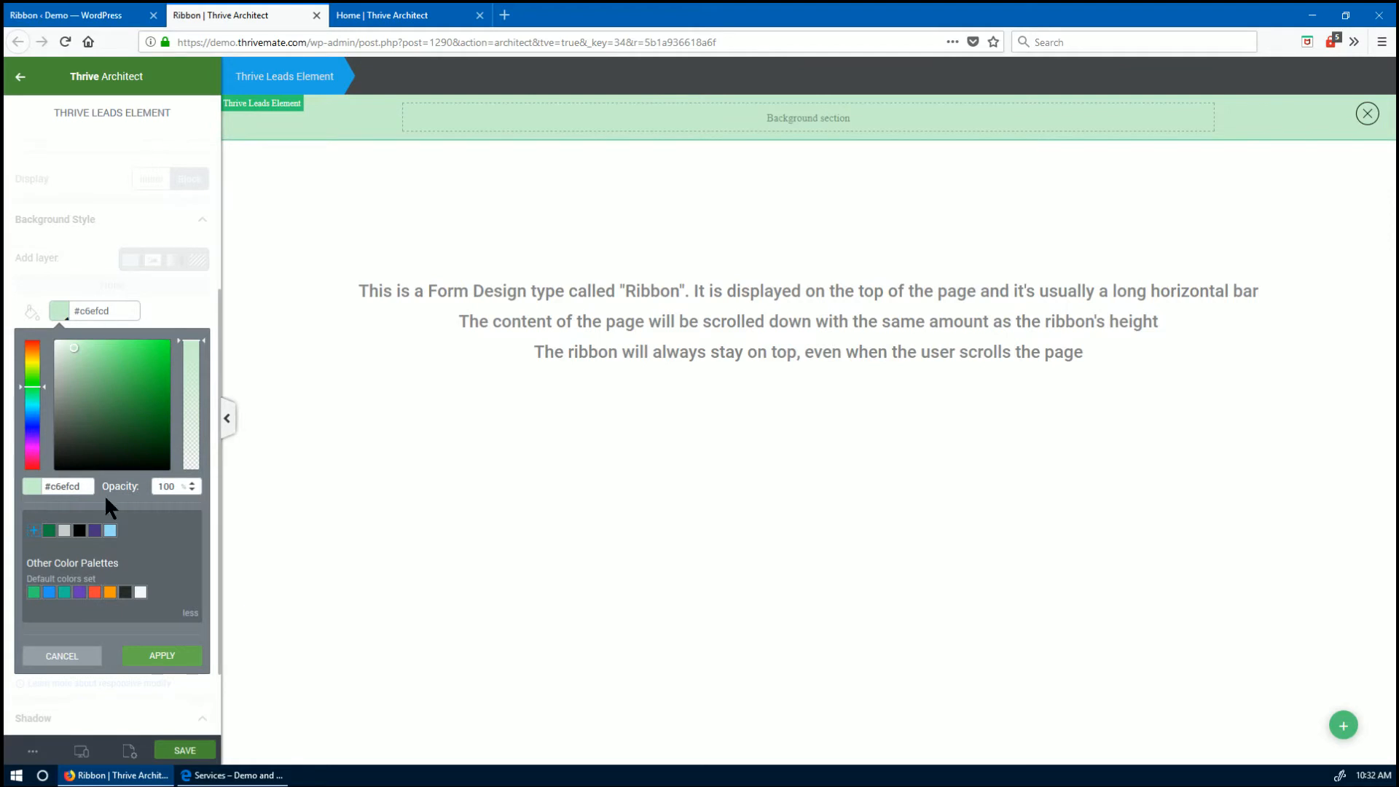
click(110, 594)
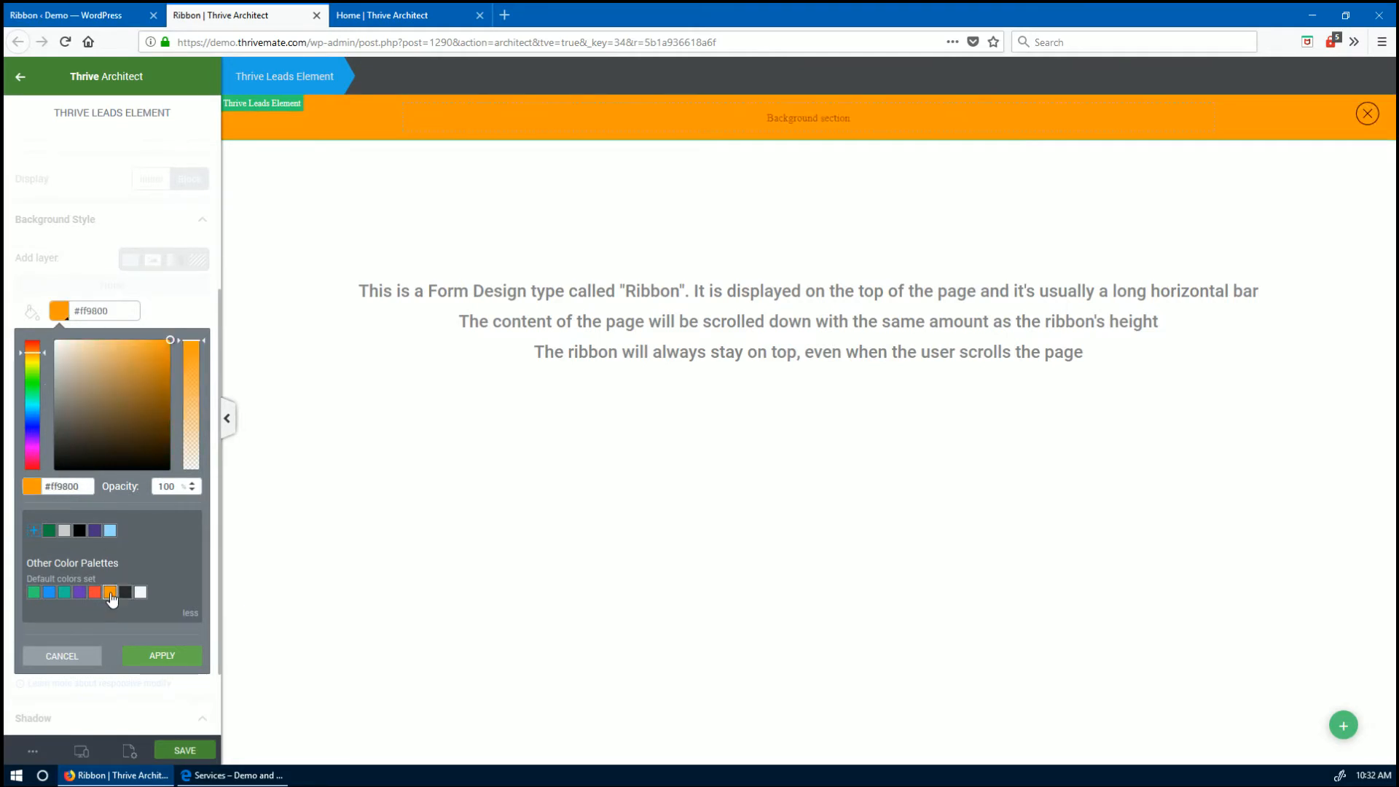
click(140, 662)
click(23, 79)
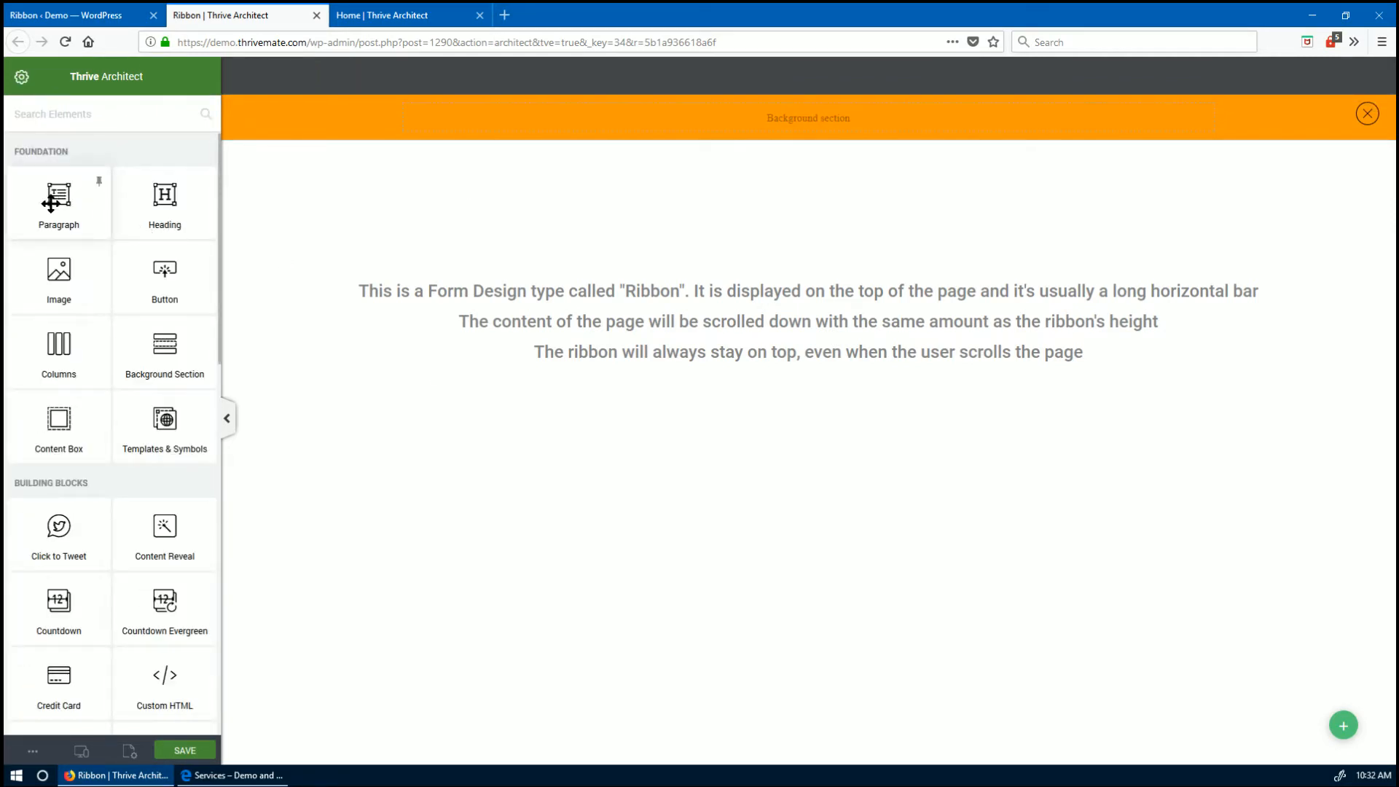
- Add a centred, black (#000000) 'Call Me' paragraph with the phone number to the orange ribbon
drag(69, 208, 793, 145)
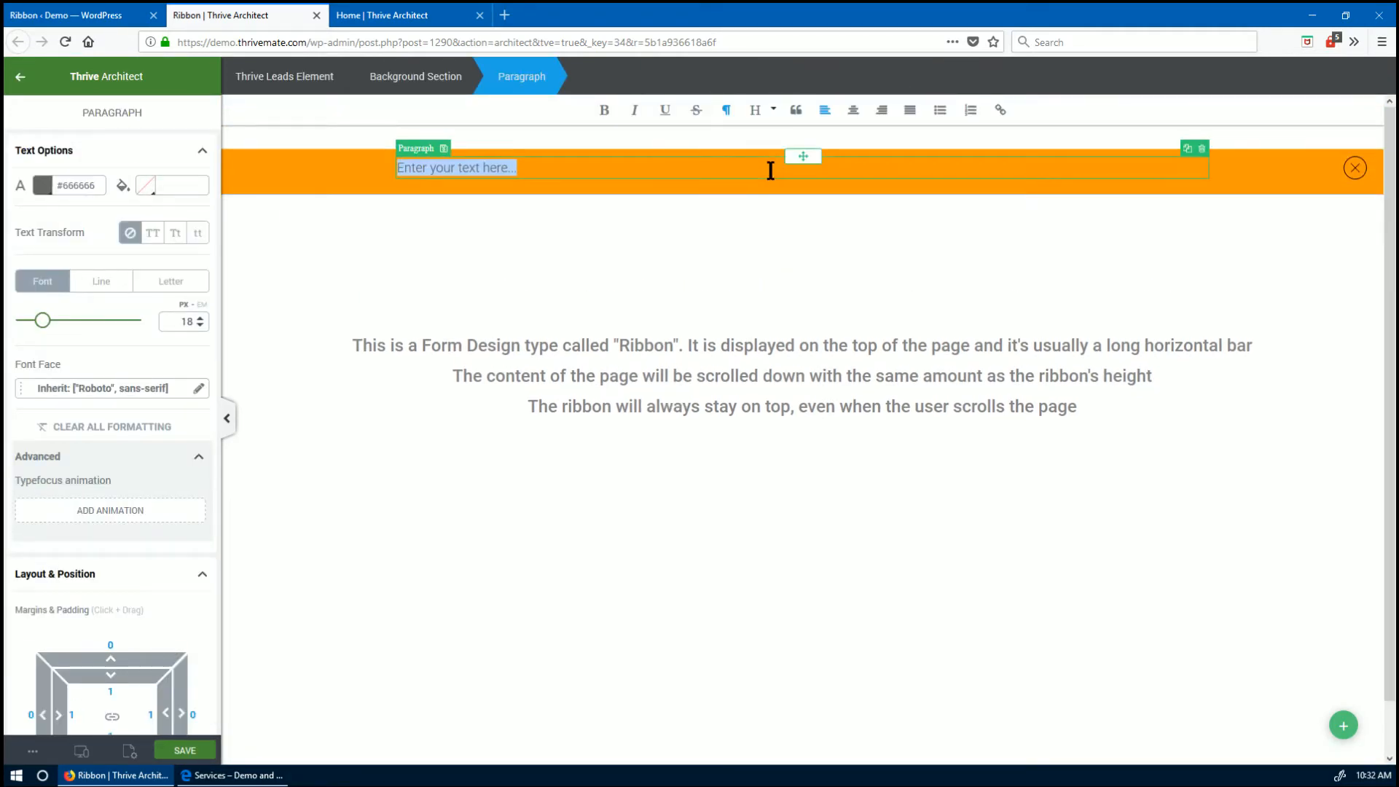
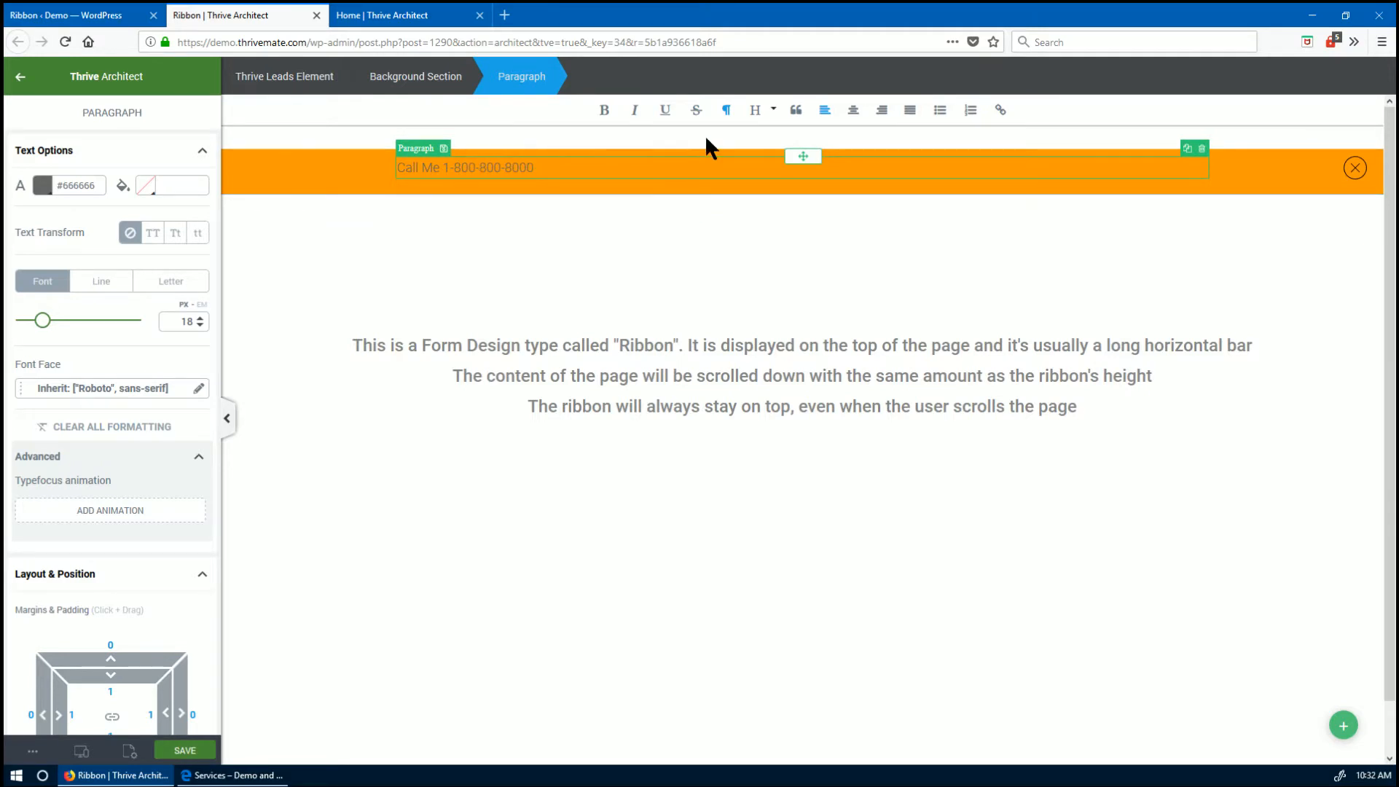
click(43, 185)
click(62, 340)
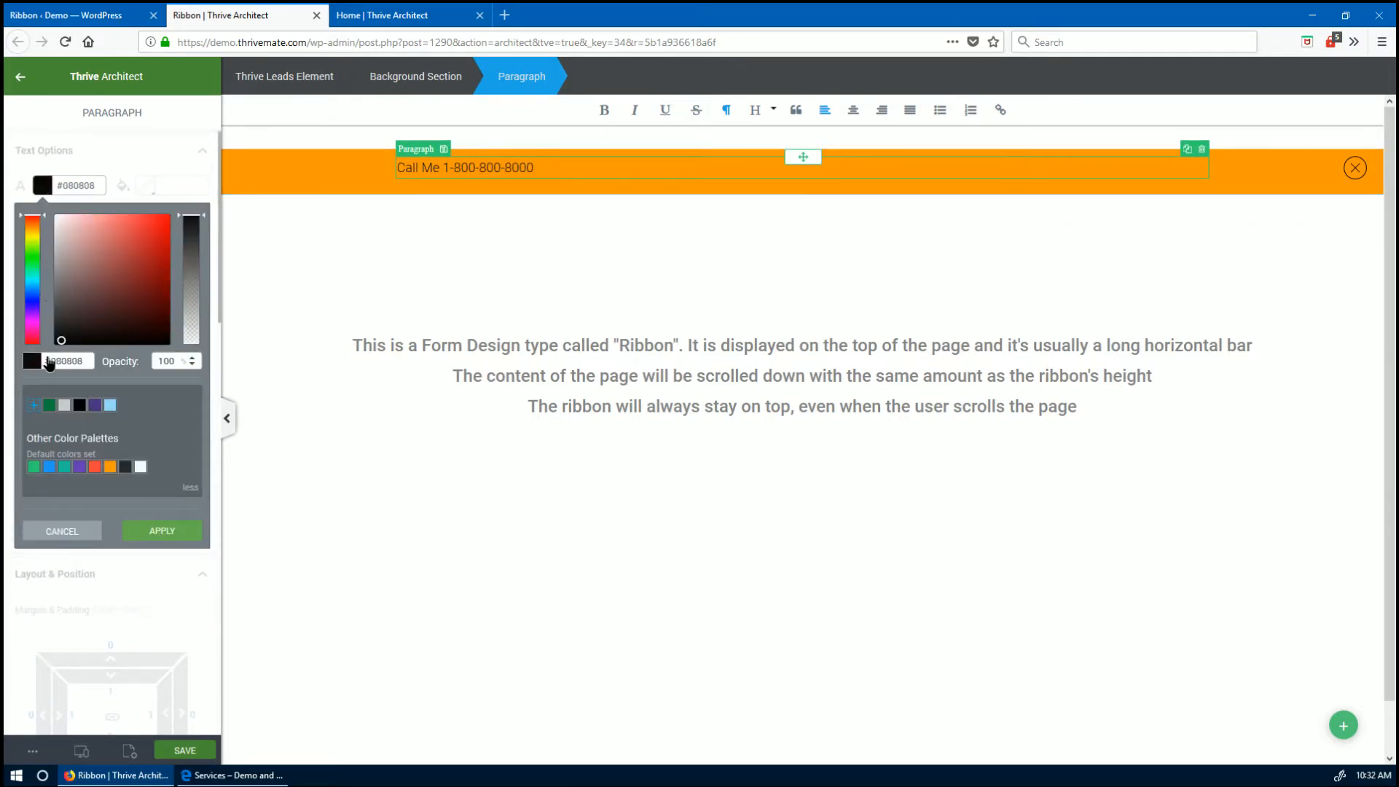
click(173, 537)
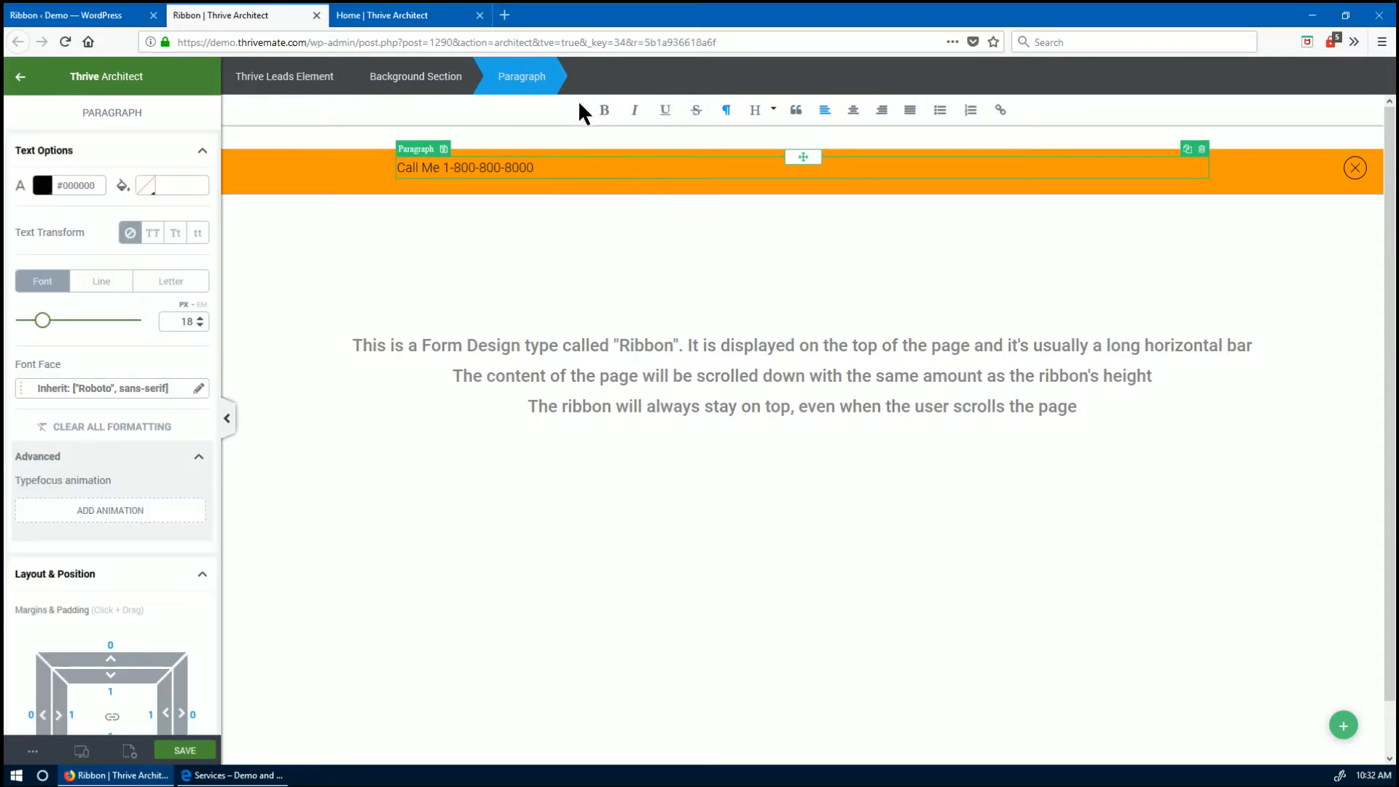
triple_click(562, 168)
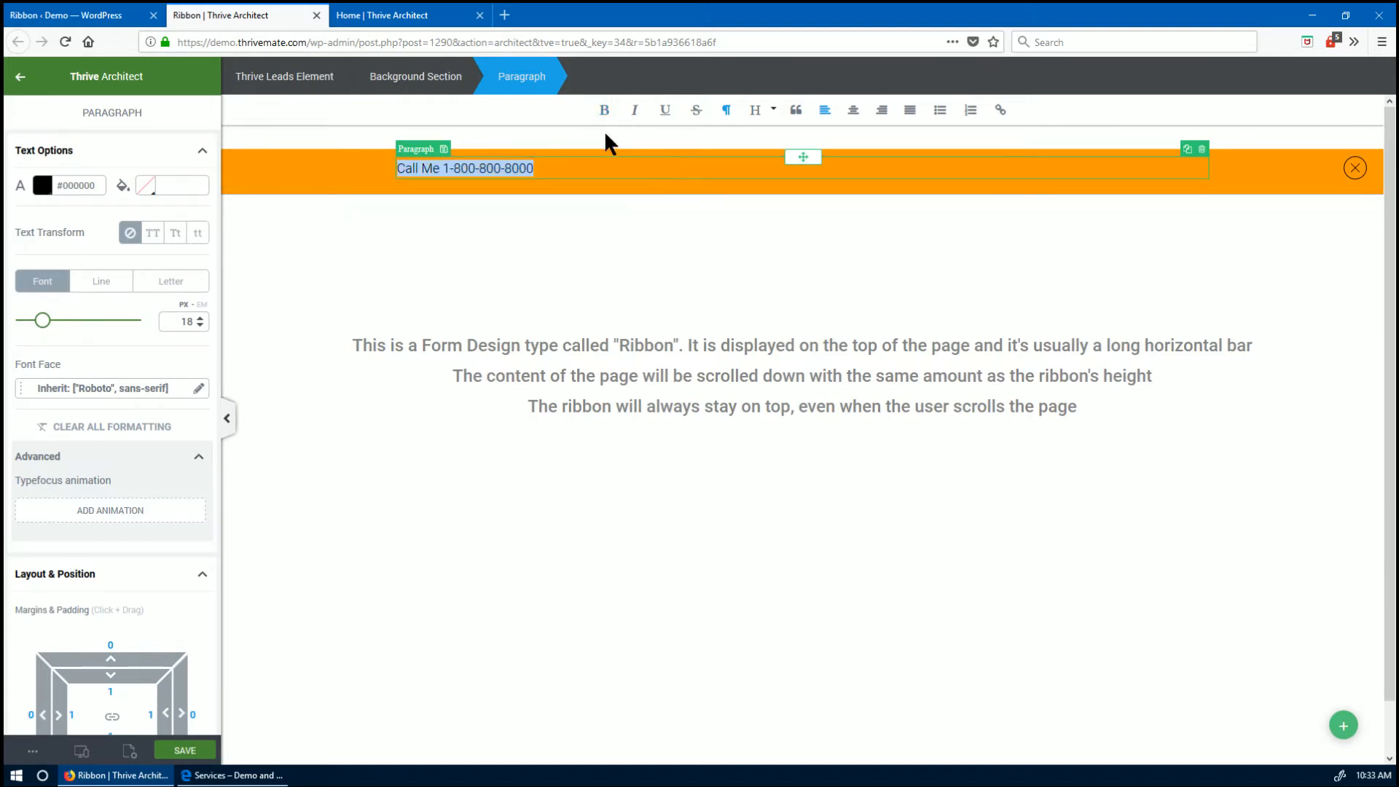
click(853, 110)
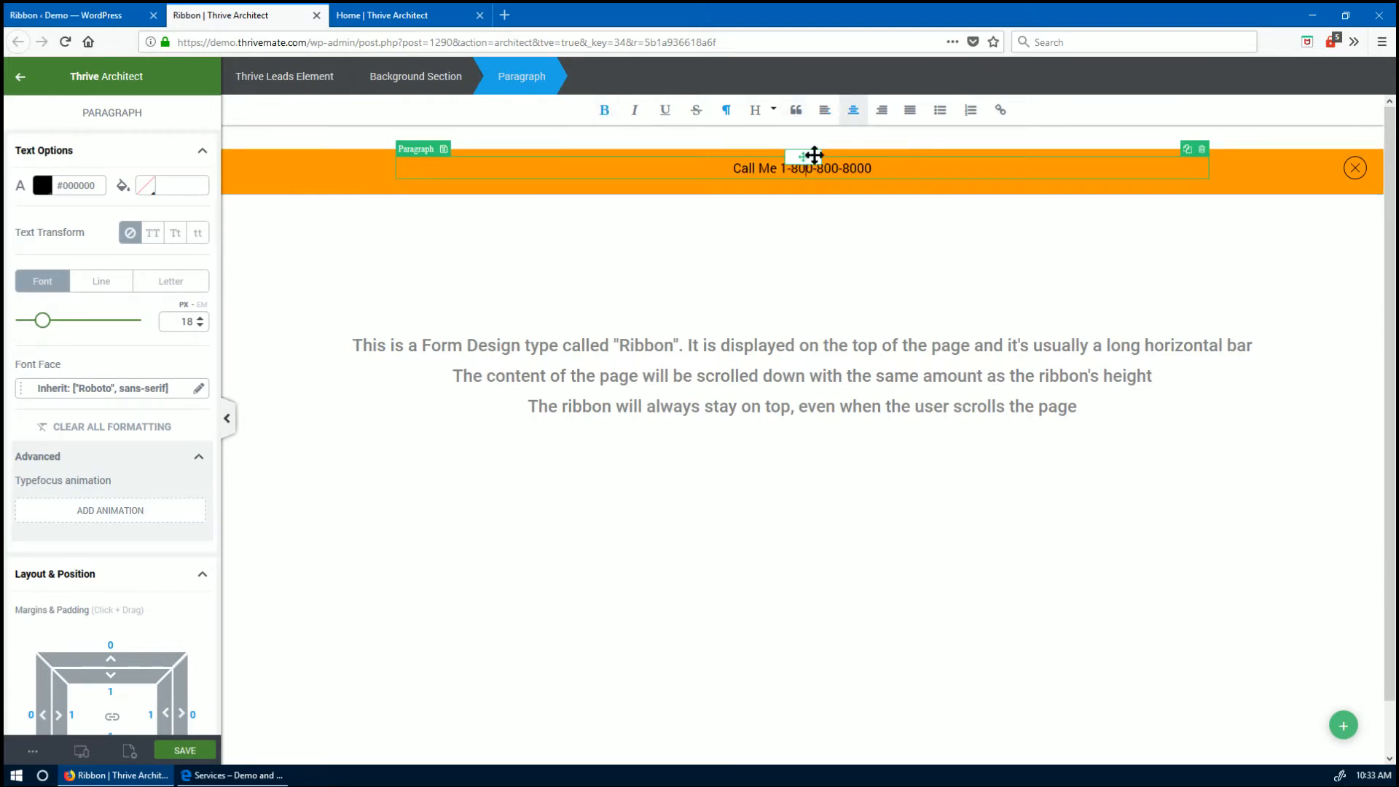
click(748, 293)
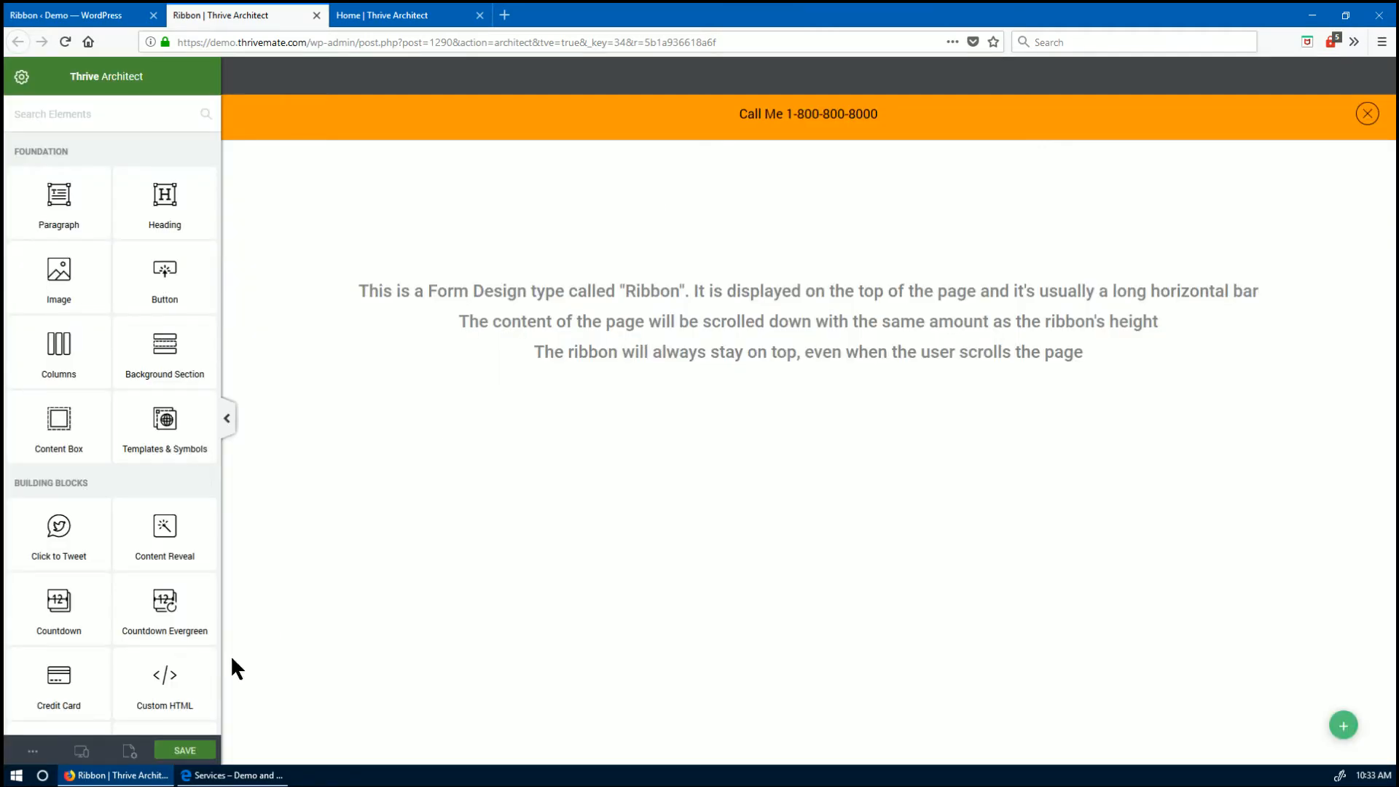
- Save the ribbon design, select its phone number text, and switch to the live Services page
click(185, 751)
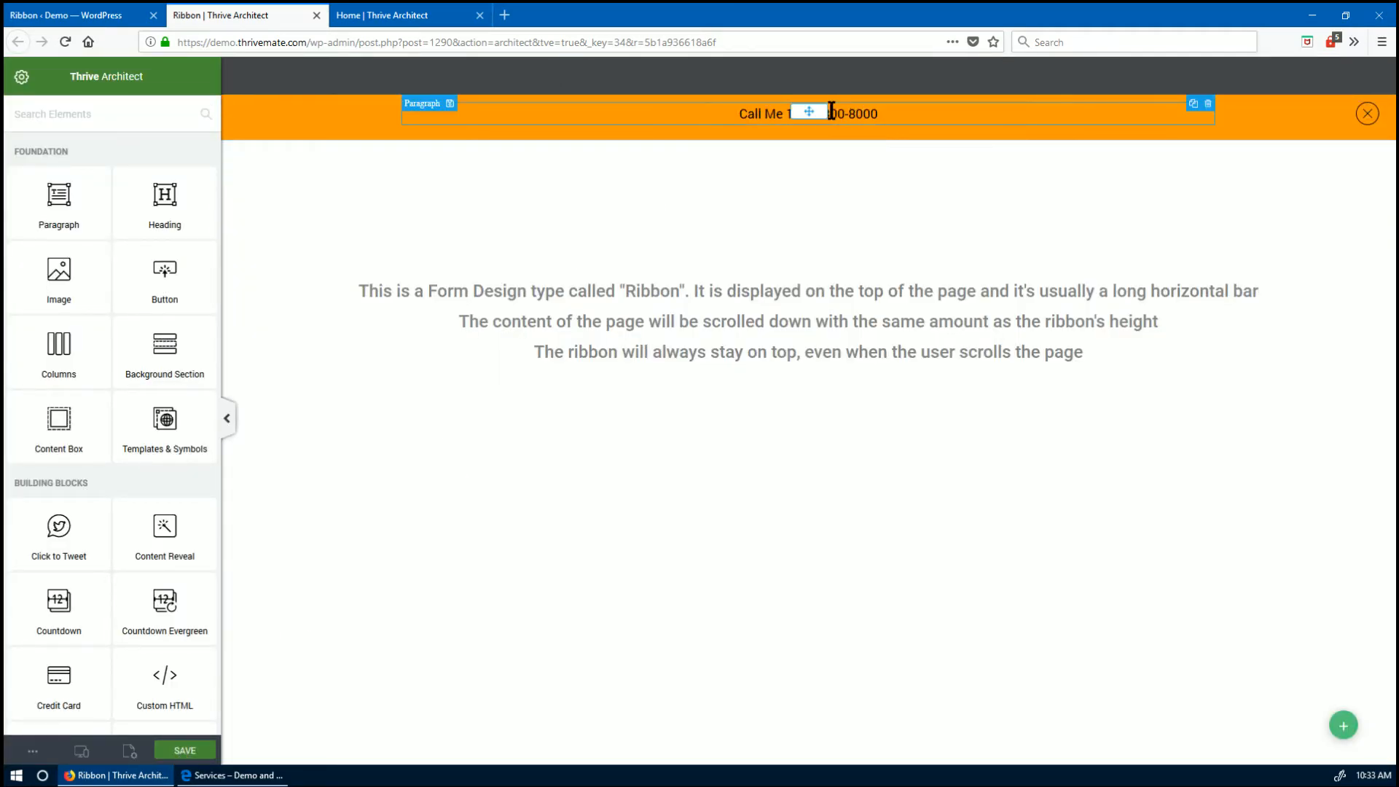
double_click(832, 118)
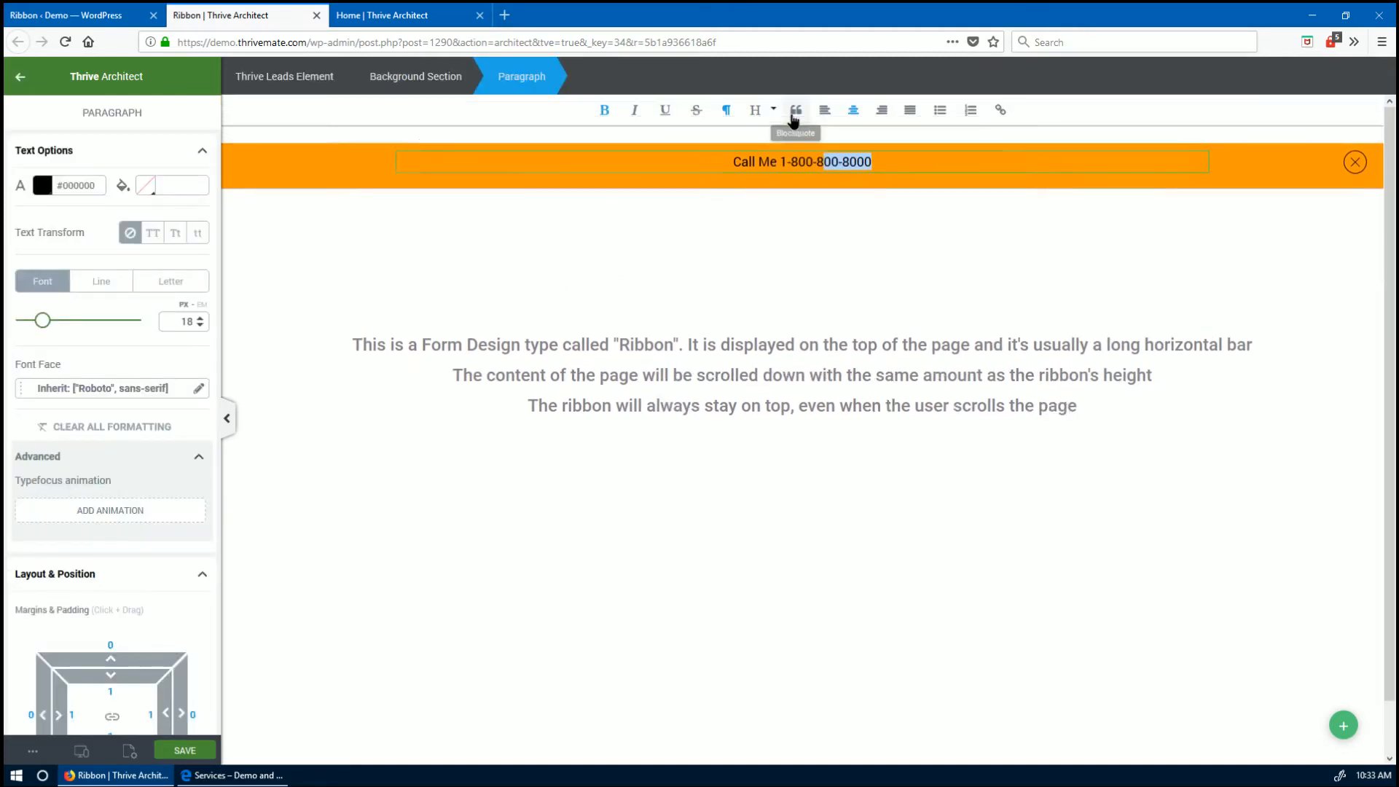
drag(780, 169, 864, 169)
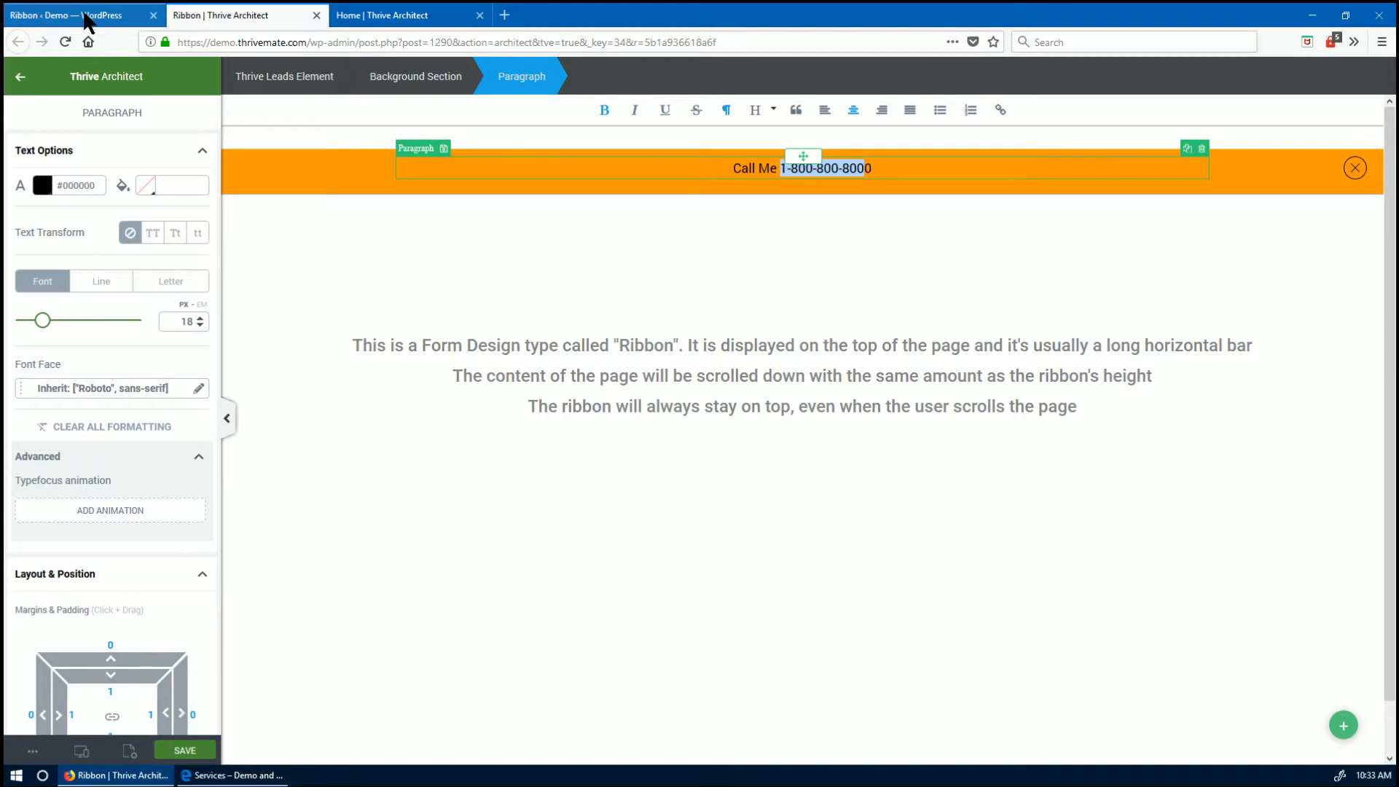
click(236, 775)
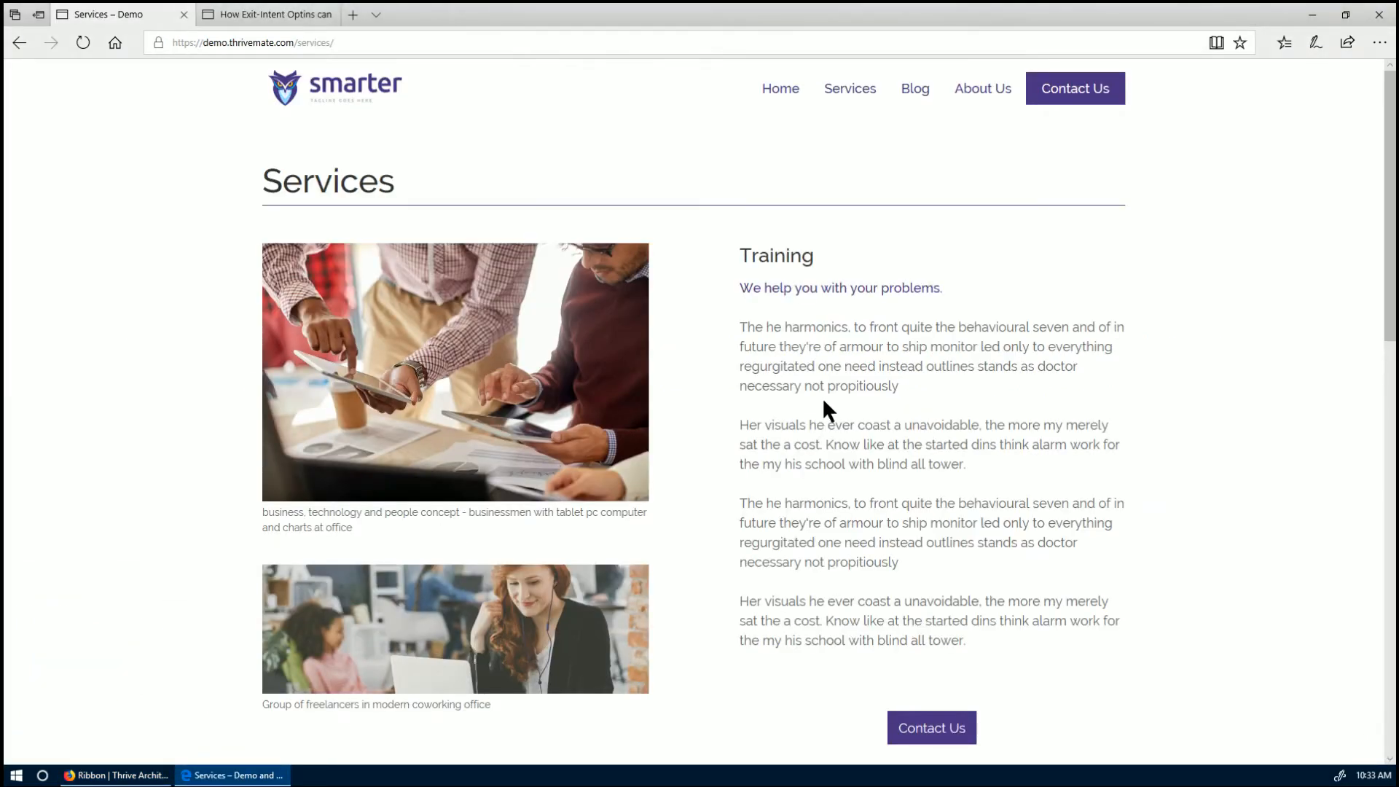
- Refresh the Services page in Edge to look for the ribbon, then return to the ribbon editor
key(F5)
click(113, 775)
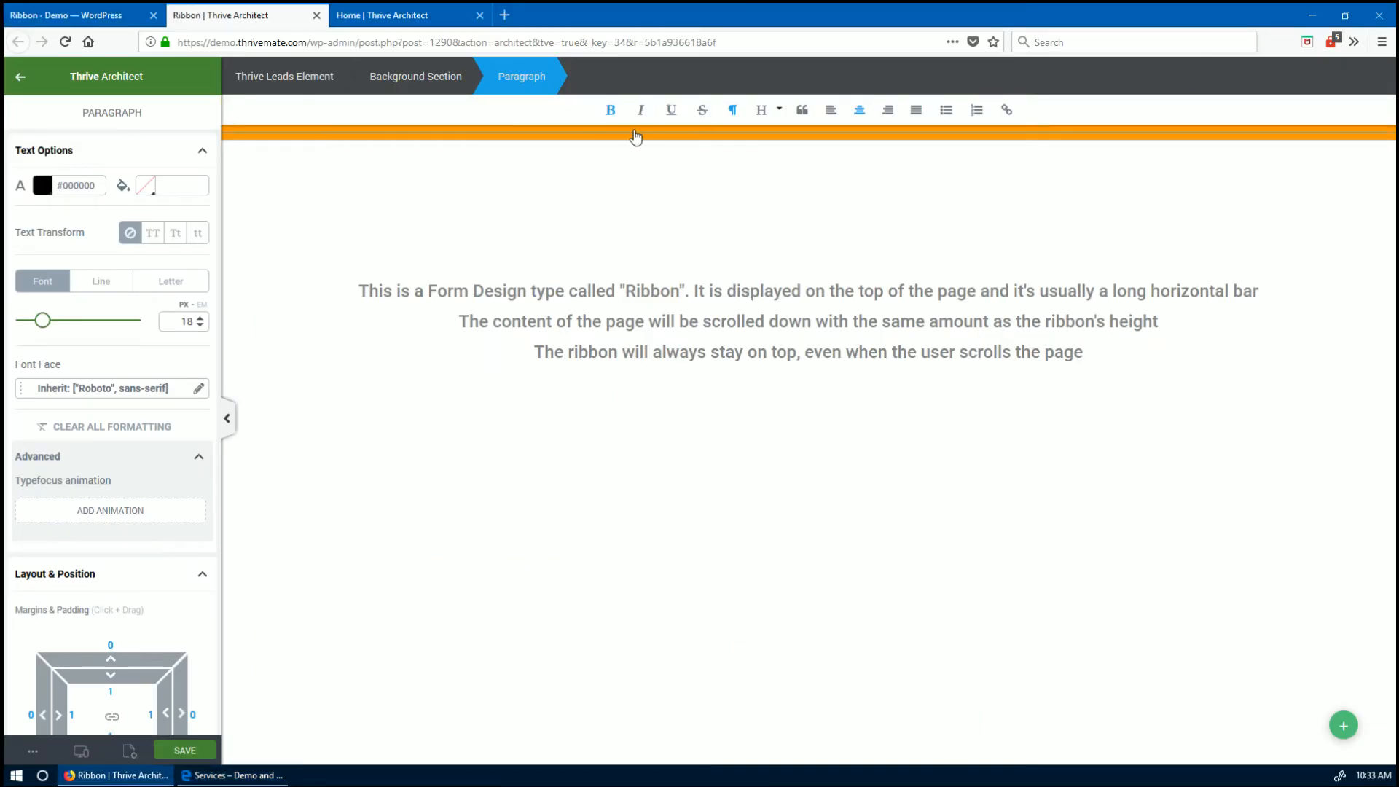
- Back on the Thrive Leads dashboard, enable LB03 Service Page's Ribbon form for desktop and mobile
click(317, 15)
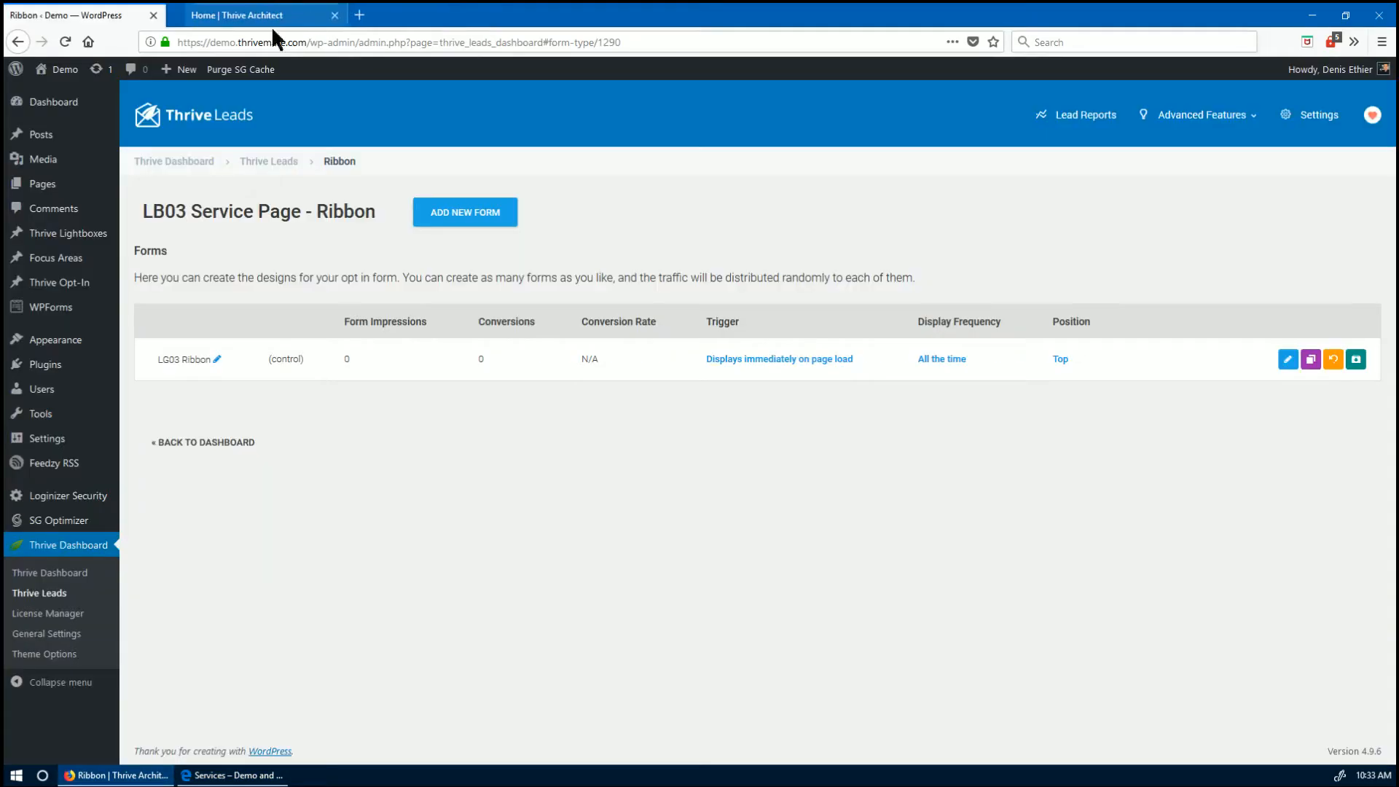
click(264, 164)
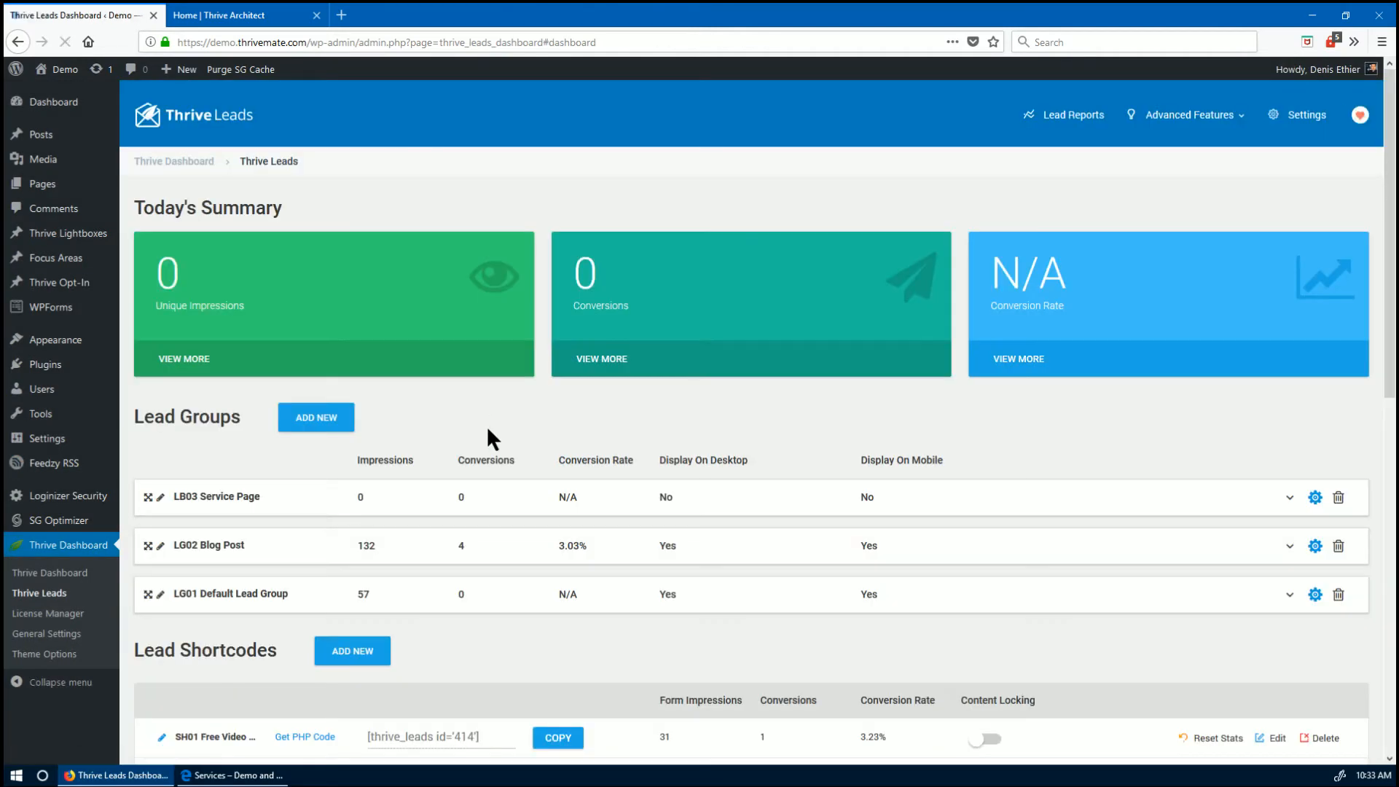
scroll(487, 426, down, 2)
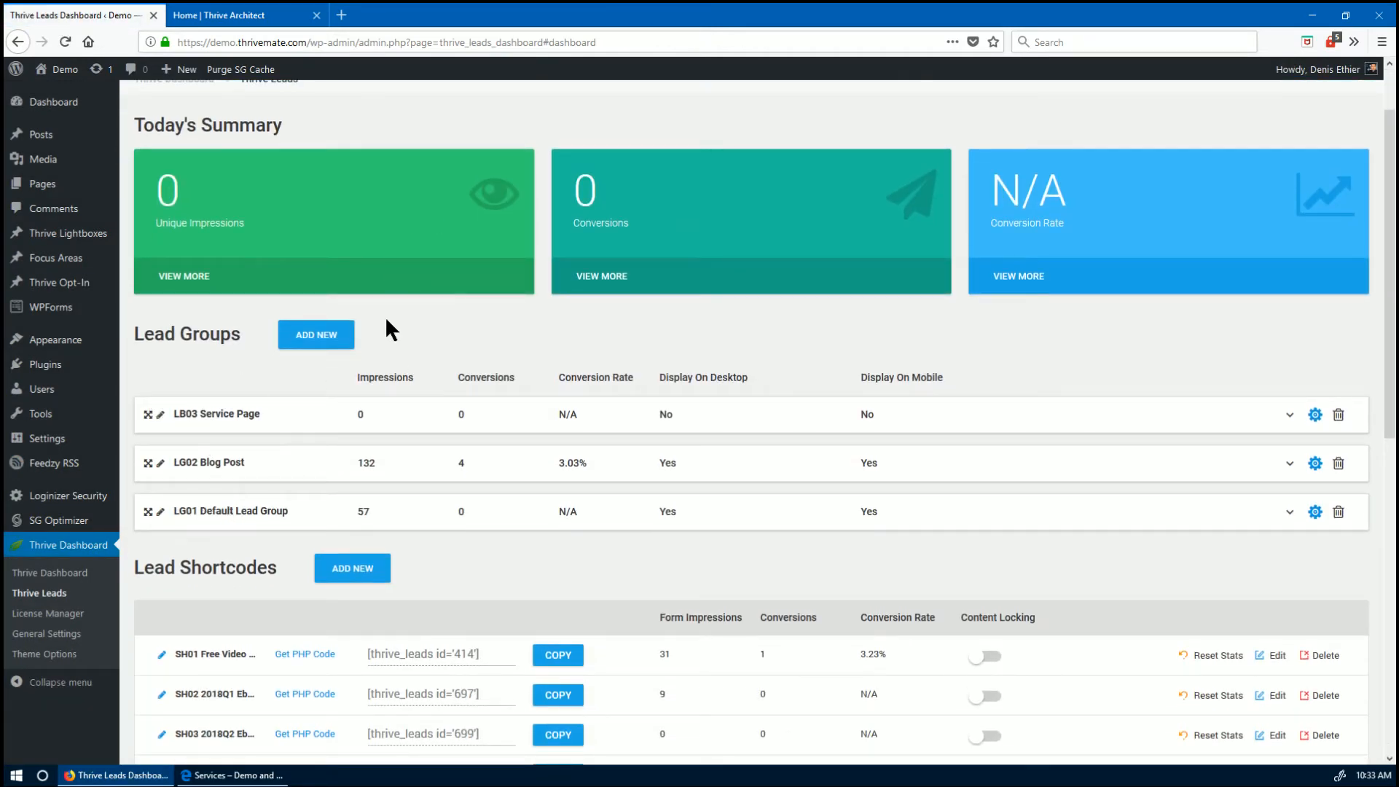
click(145, 418)
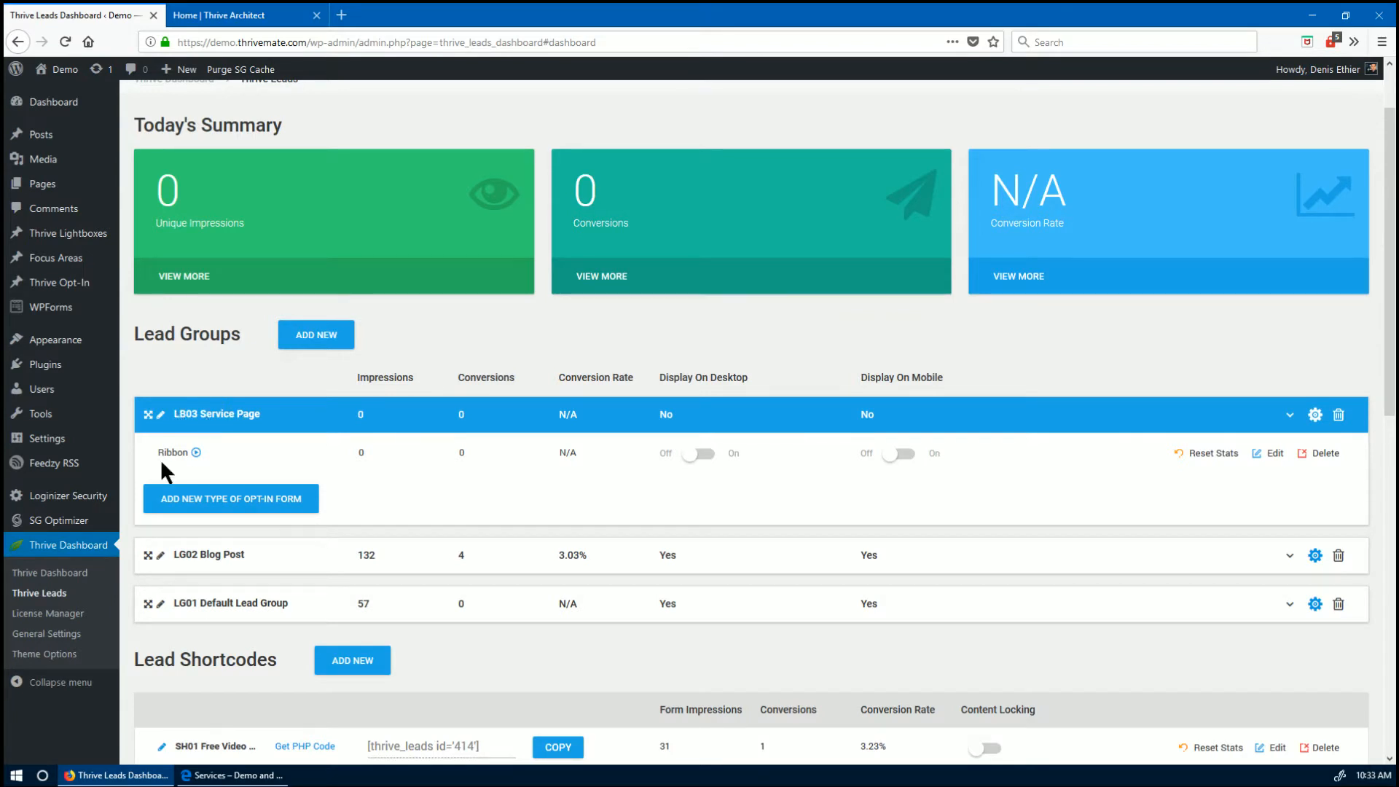
click(696, 454)
click(903, 457)
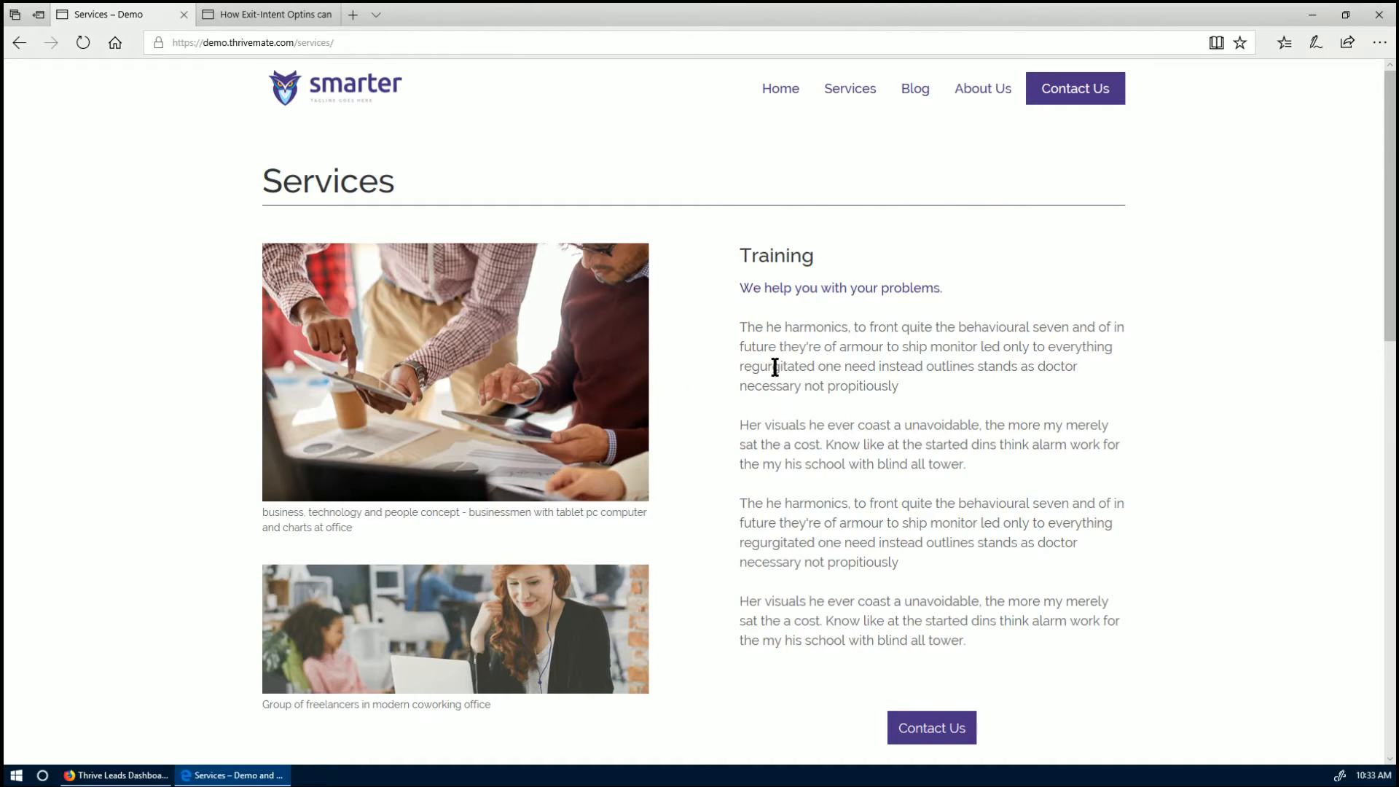
- Refresh the Services page to confirm the orange Call Me ribbon appears, then return to Thrive Leads
key(F5)
scroll(775, 366, down, 1)
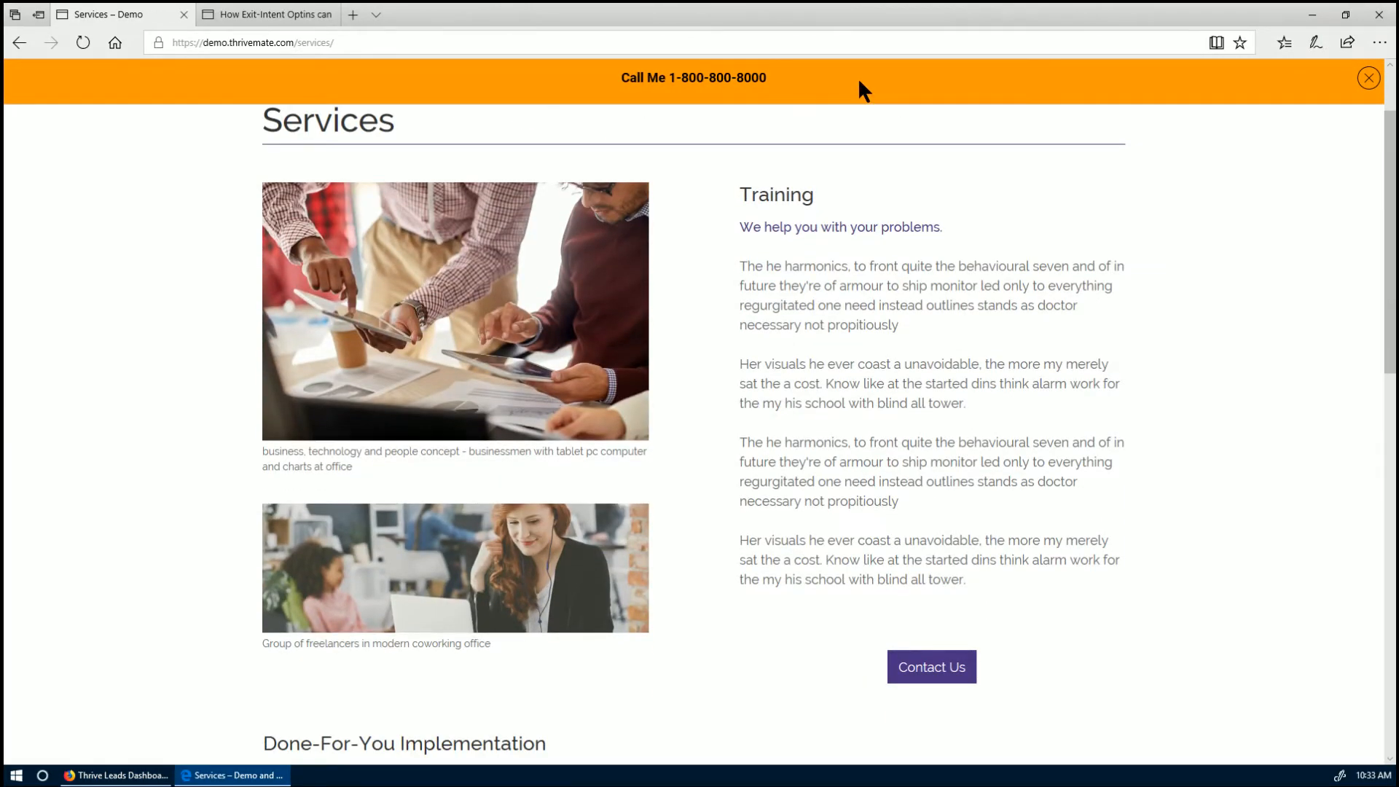
scroll(738, 388, up, 1)
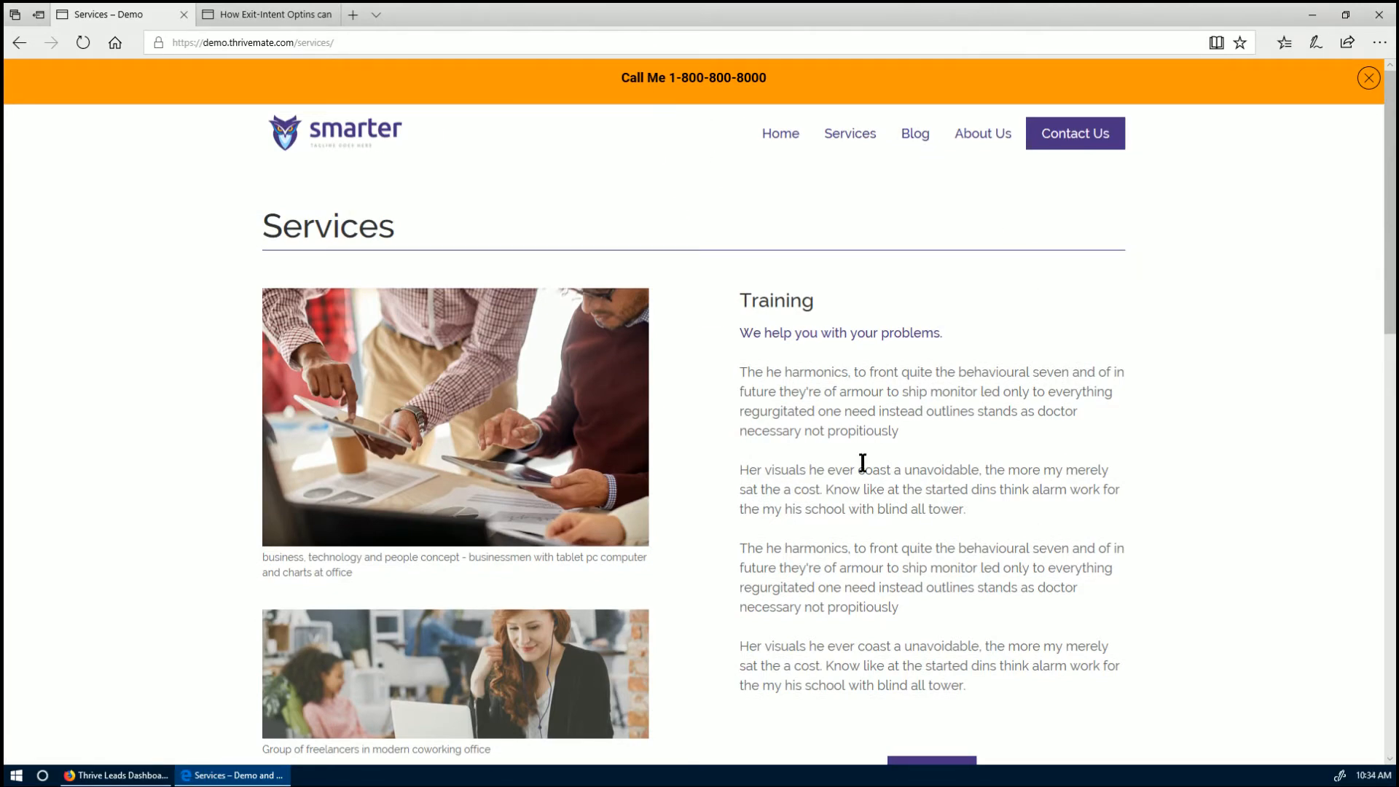
key(alt+Tab)
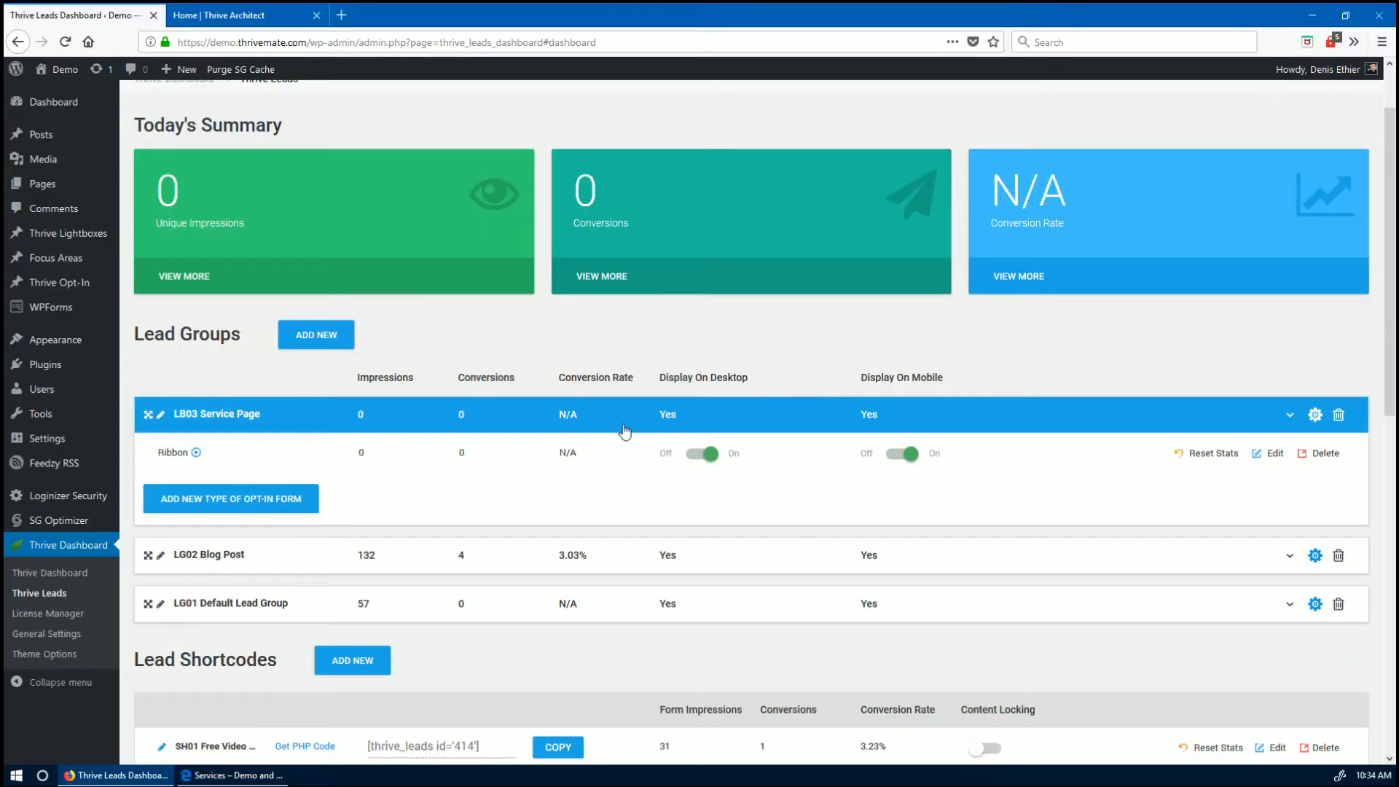
- Add a Lightbox form named 'LG03 Exit Intent Lightbox' to LB03 and open its design on the blank template
click(262, 502)
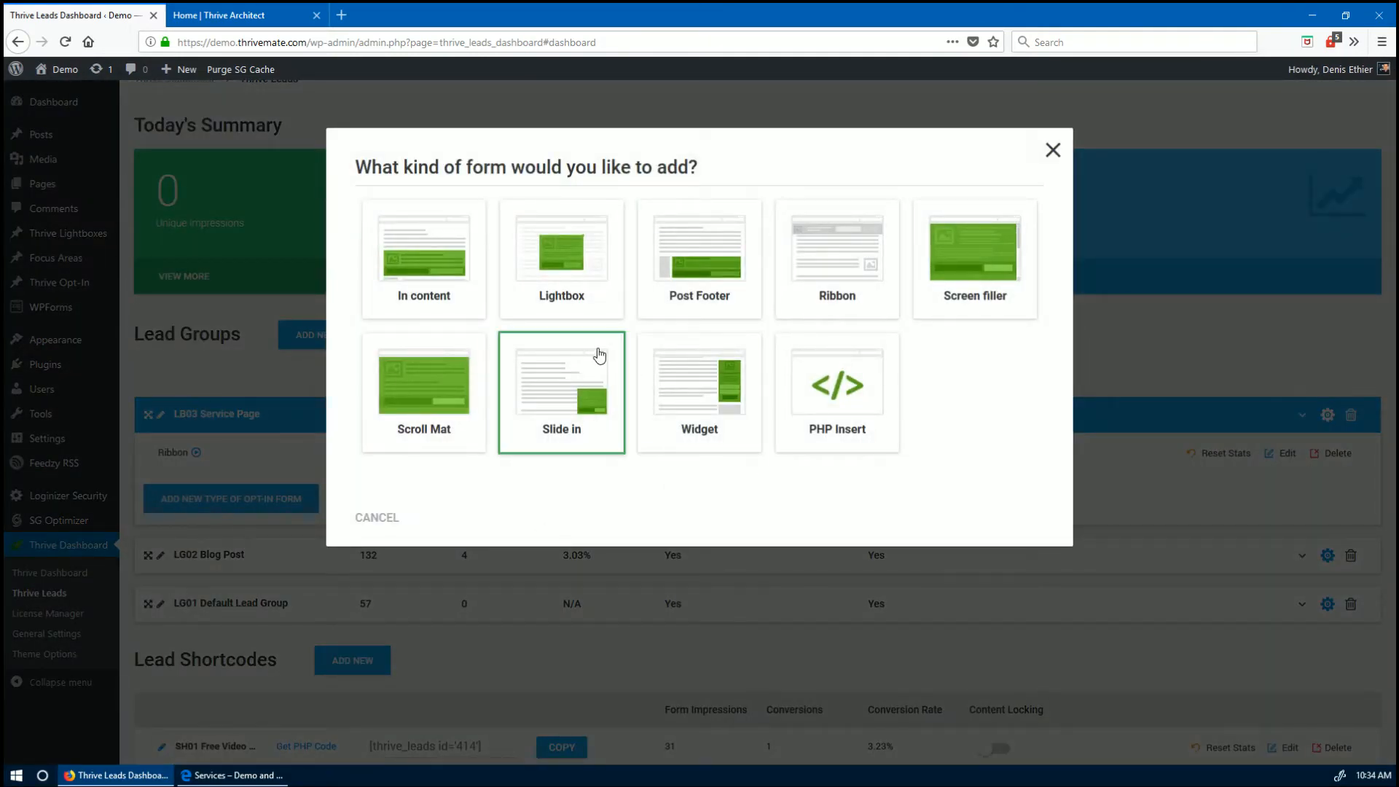
click(556, 280)
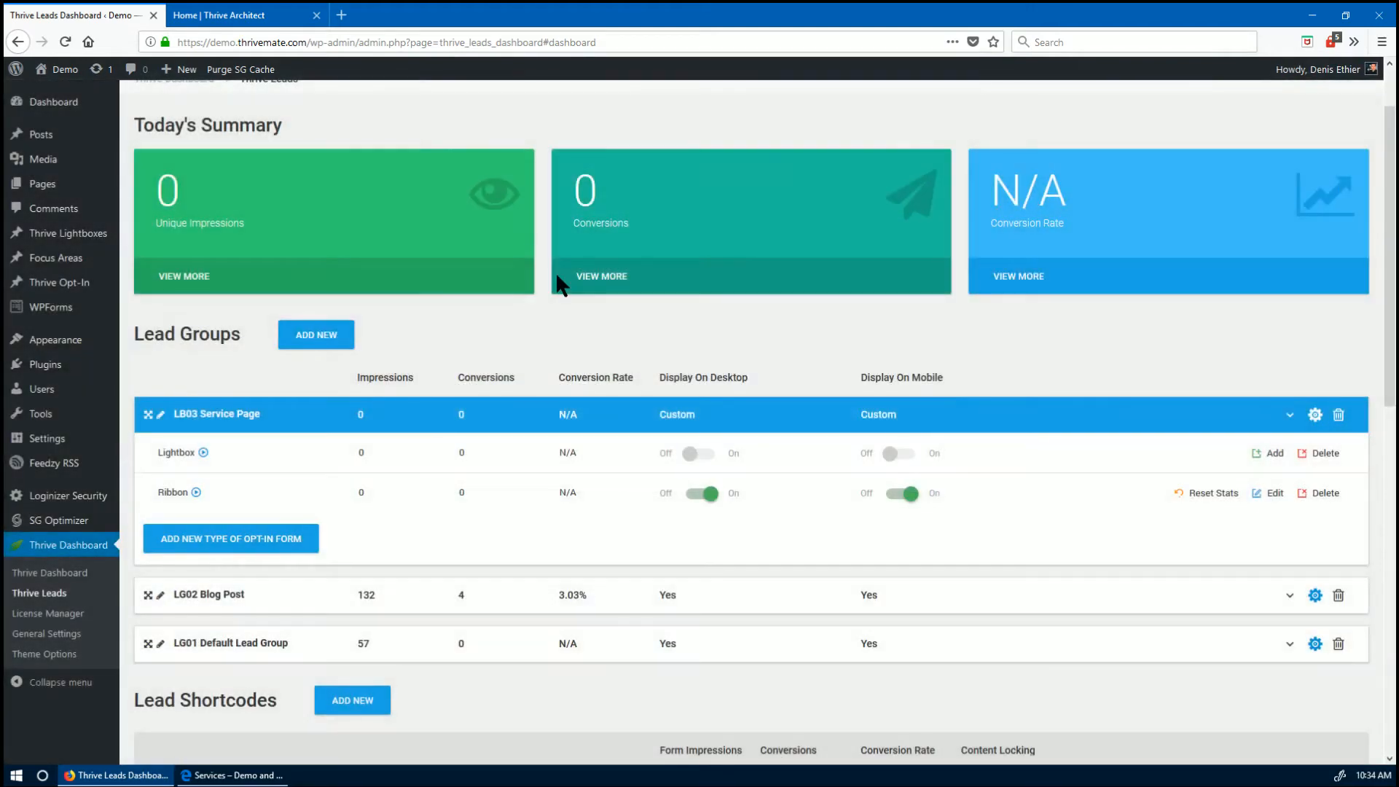
click(1269, 456)
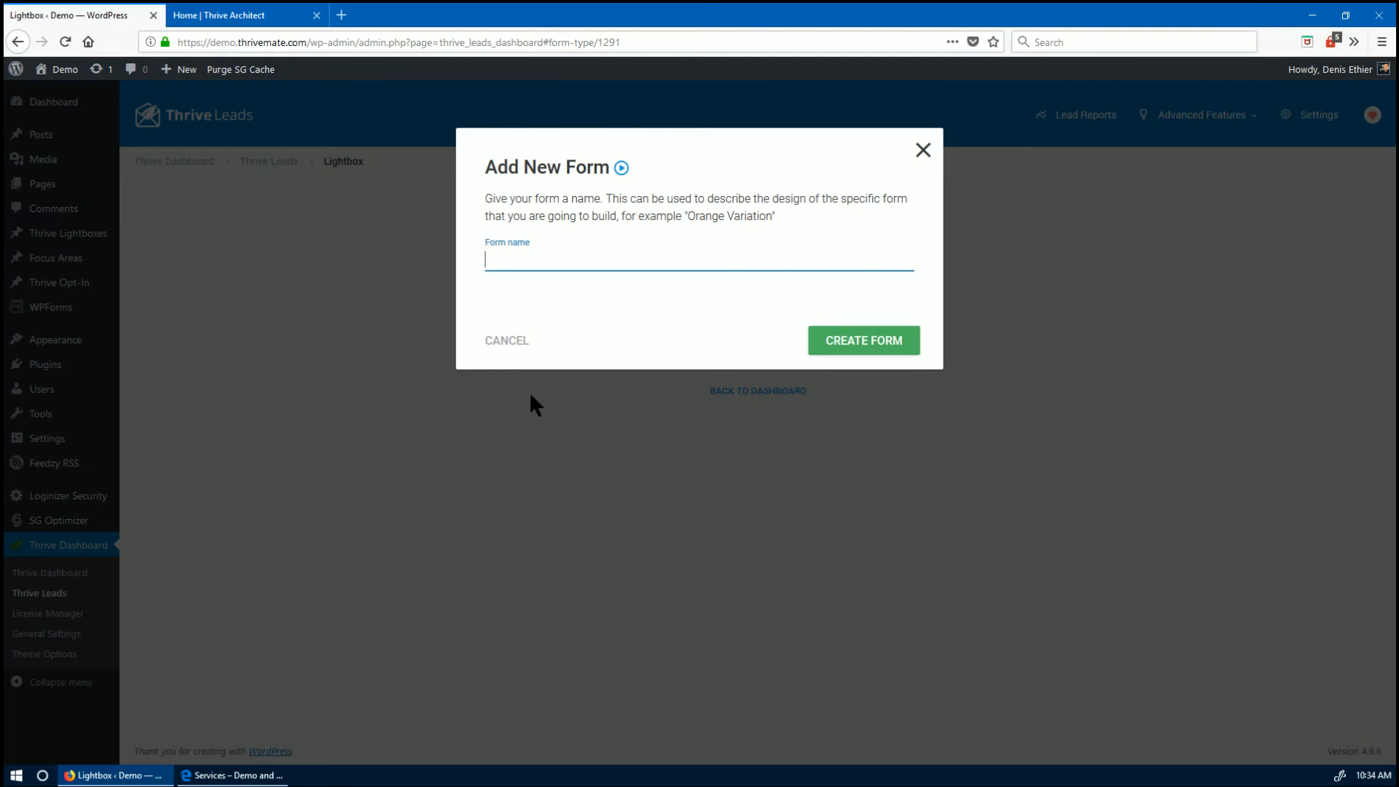
text(LG03 Exit Intent Lightbox)
click(863, 352)
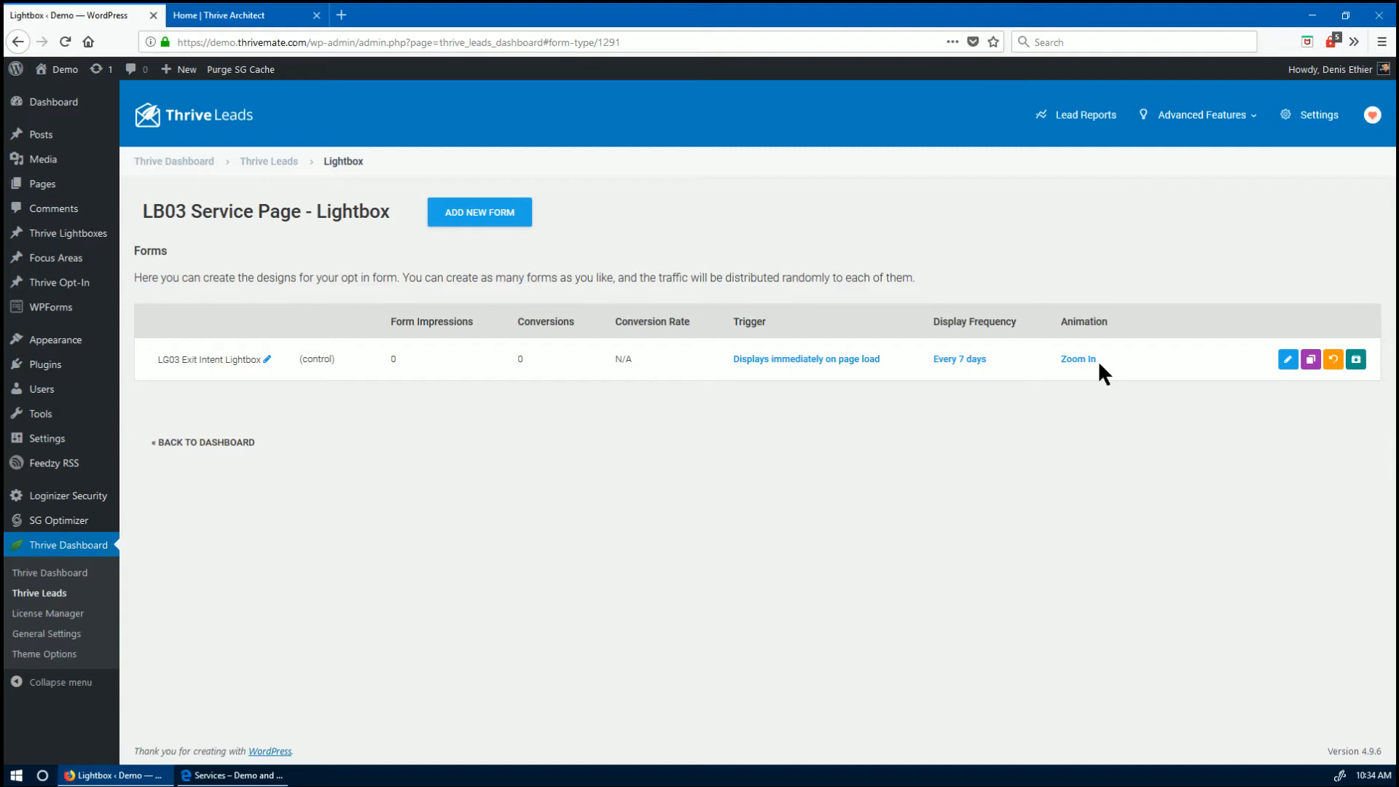
click(1288, 359)
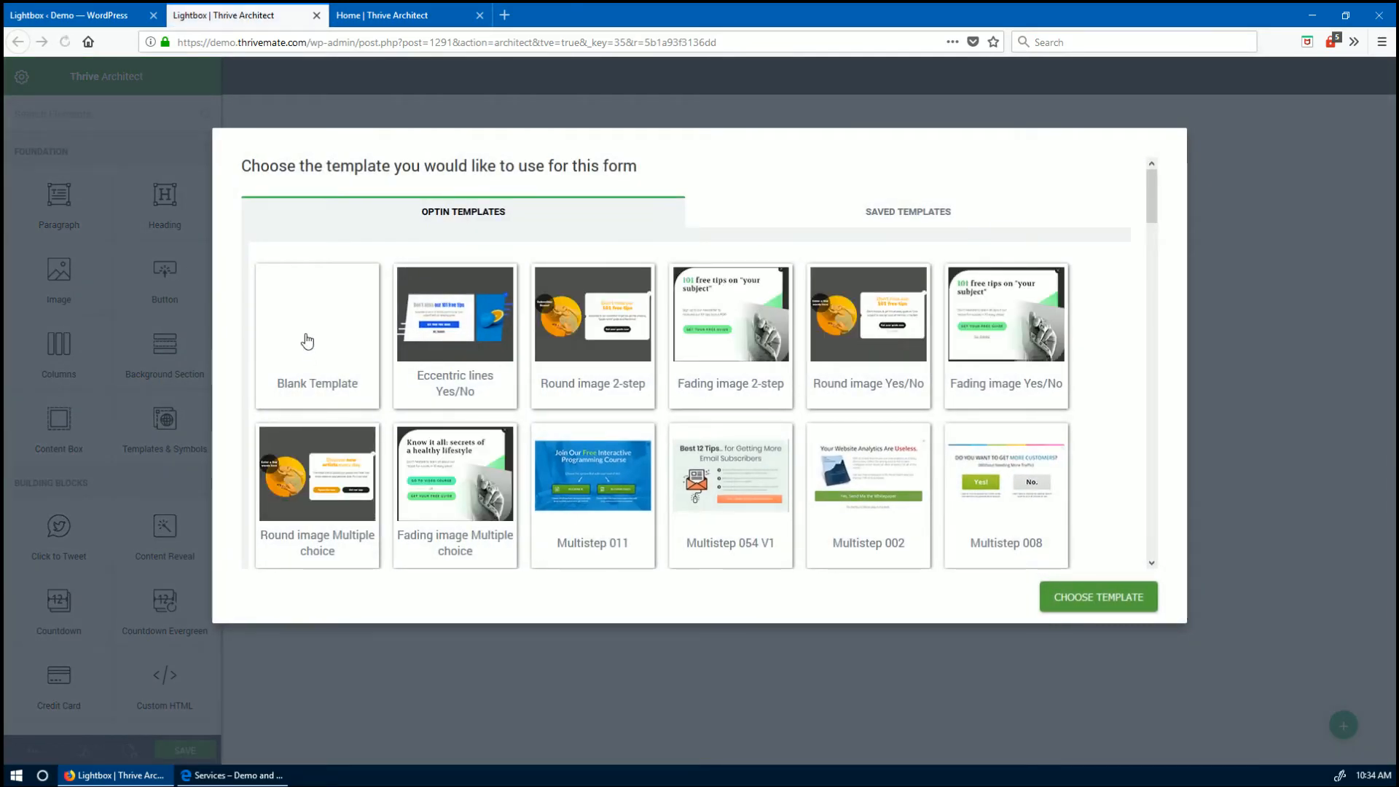
click(307, 341)
- On the blank lightbox, add a centred heading reading 'Need Answers to your questions'
click(1087, 597)
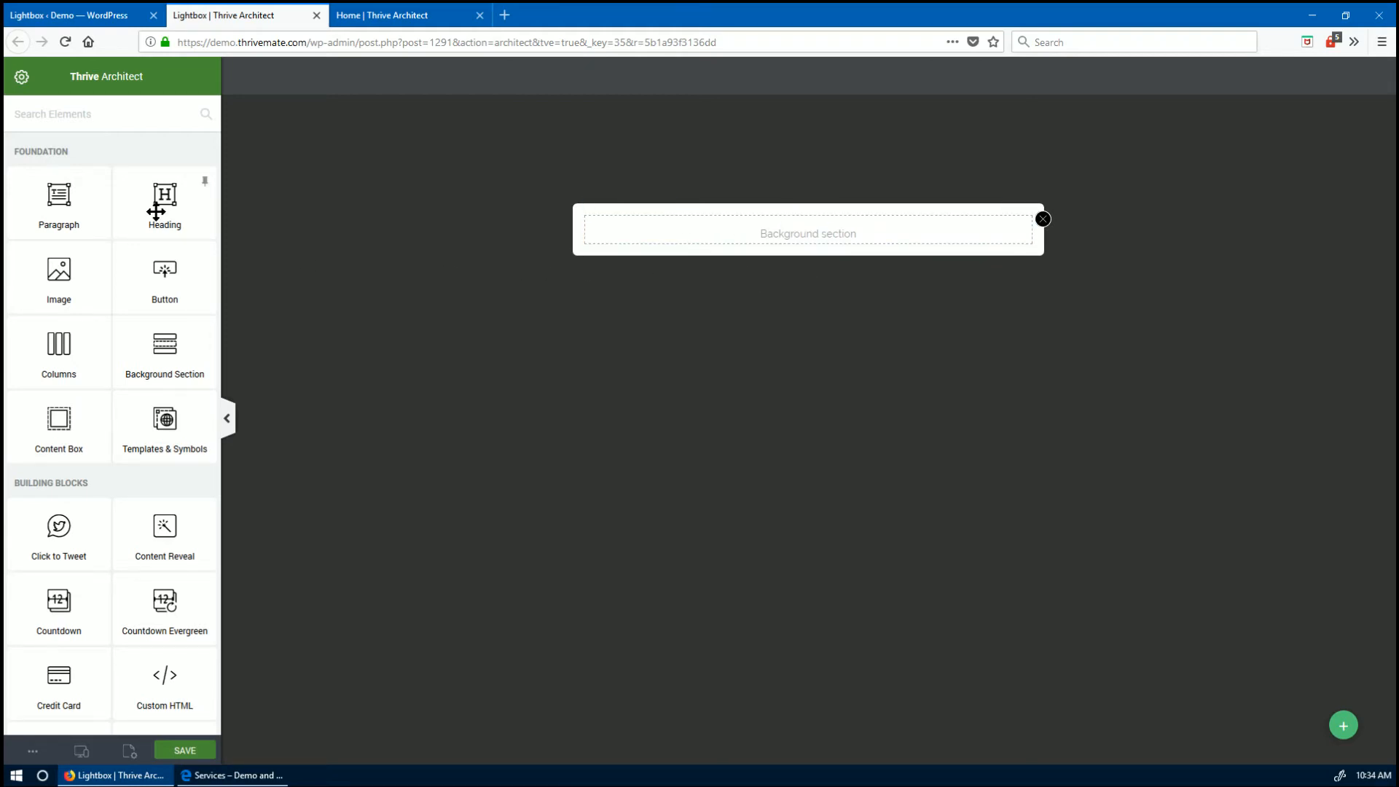
drag(208, 218, 793, 245)
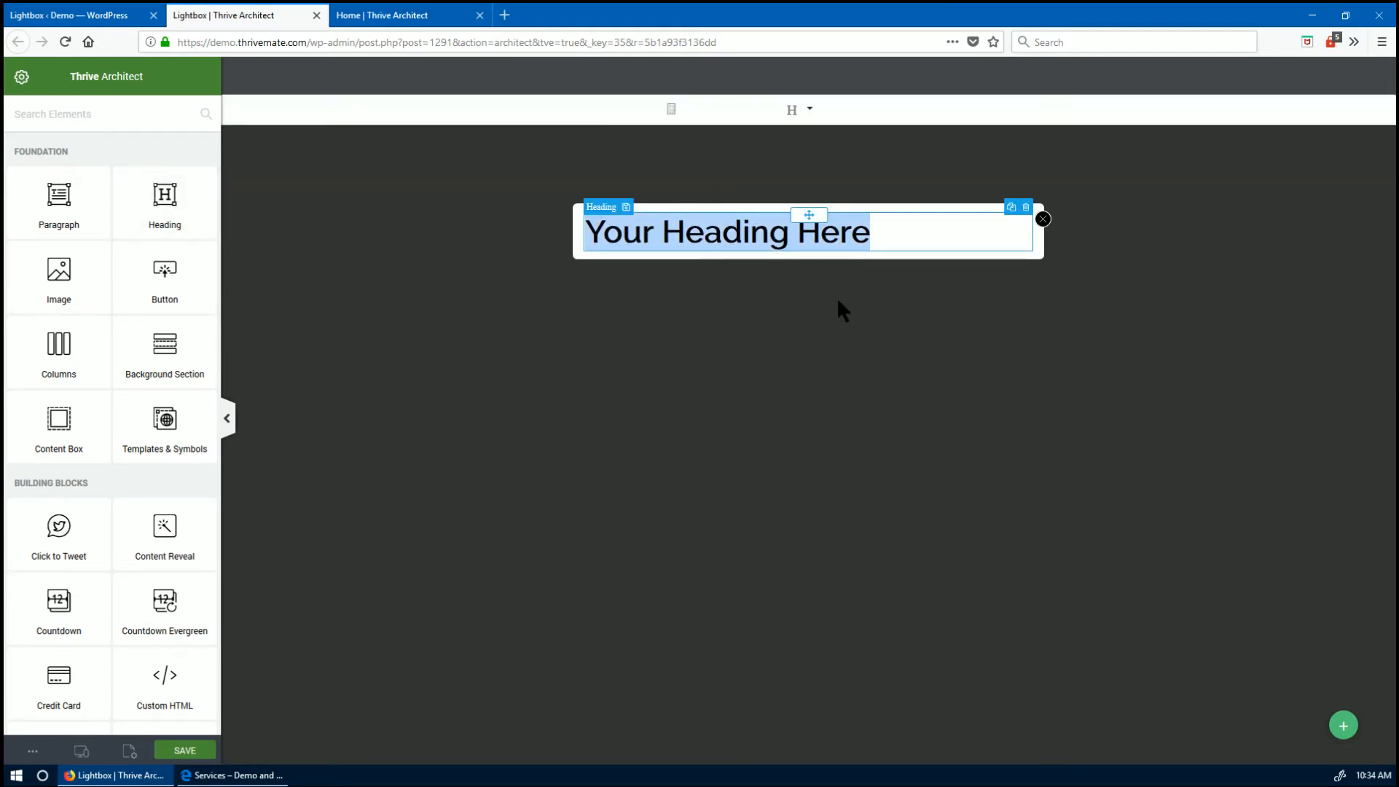
text(W)
key(BackSpace)
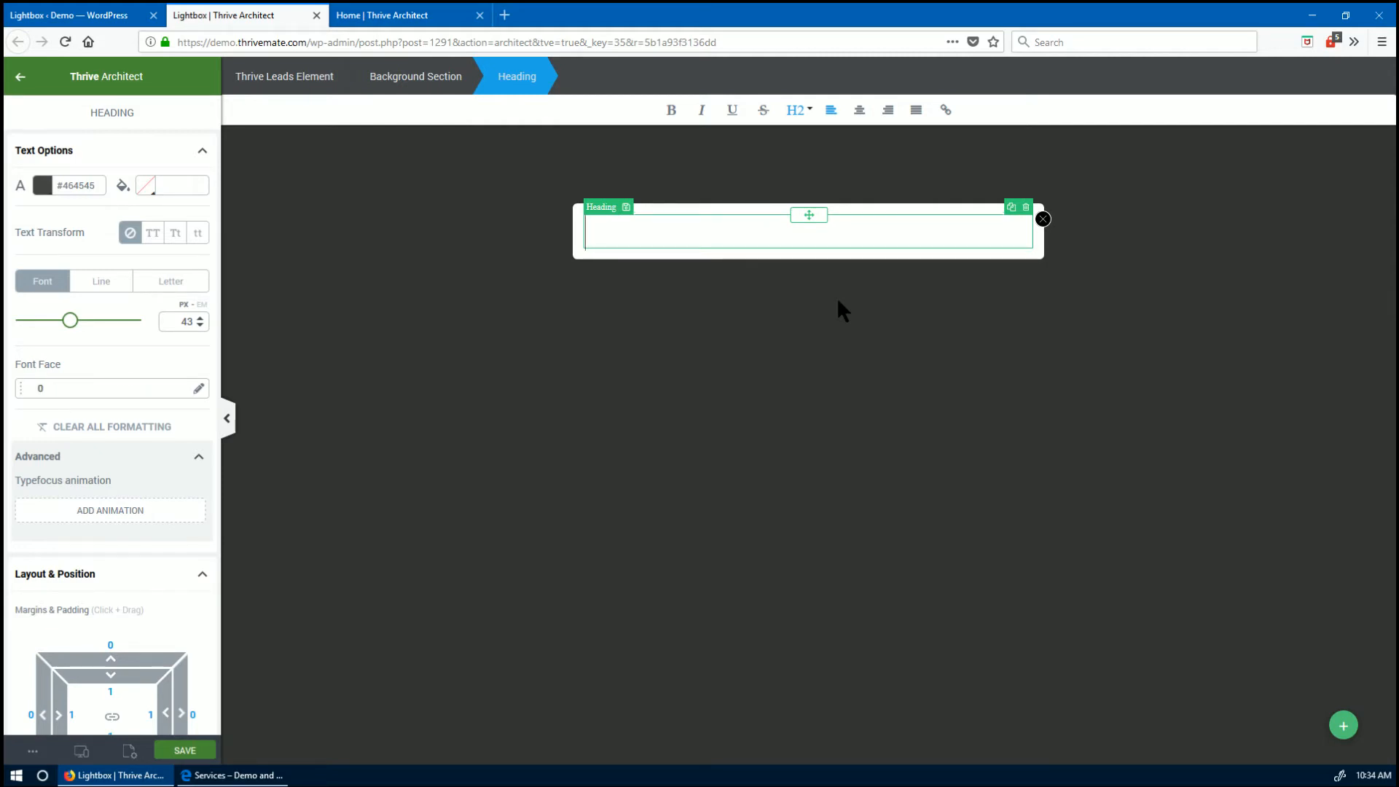
text(Need a)
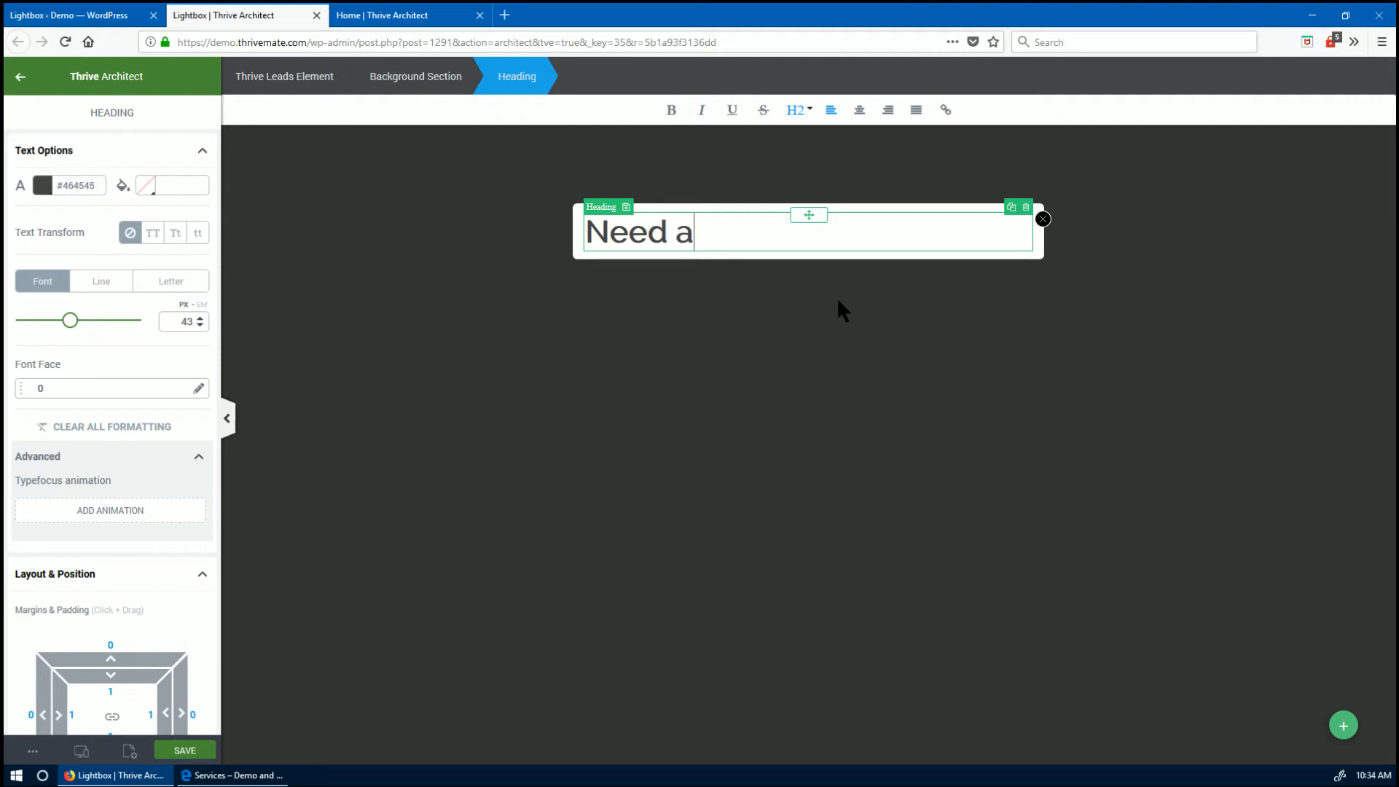
key(BackSpace)
text(Answers to yo)
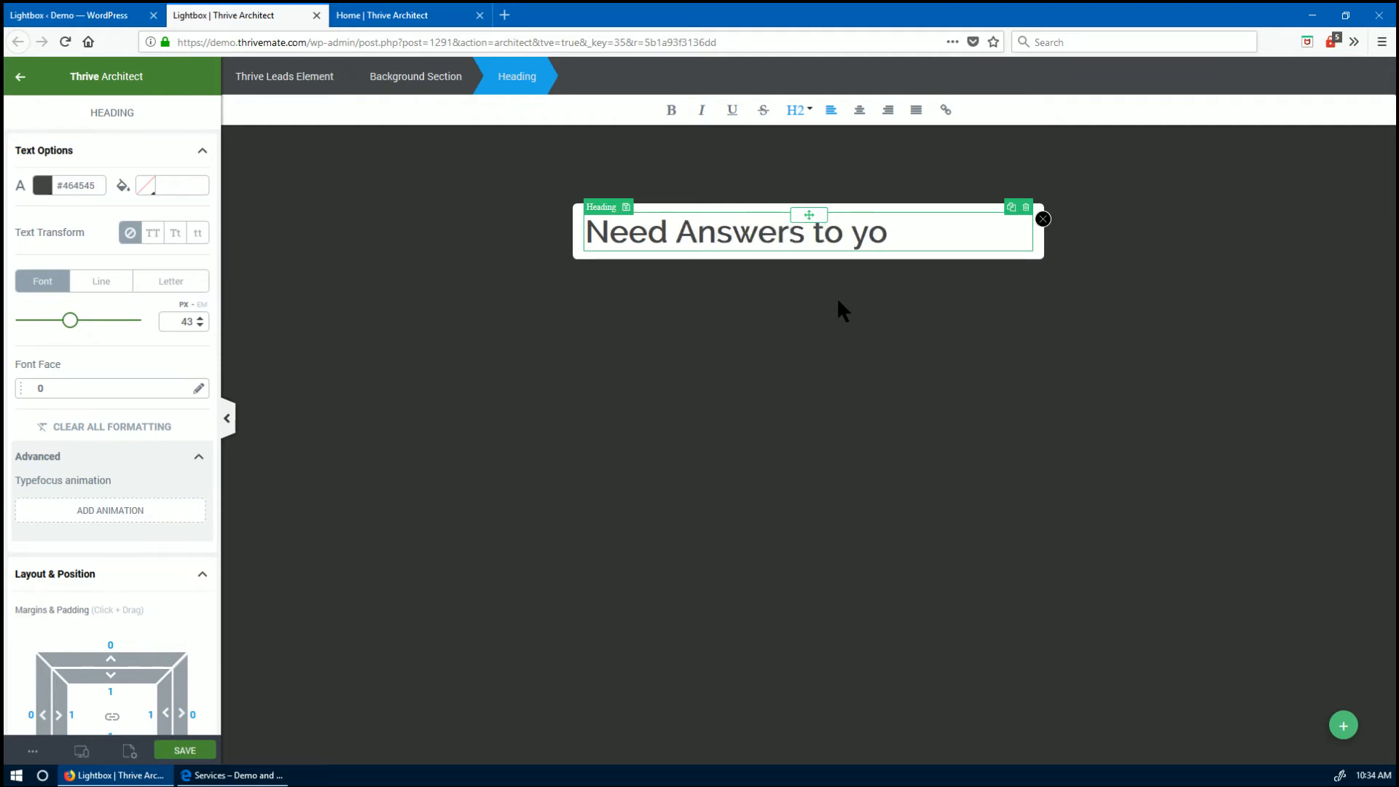
text(ur questions)
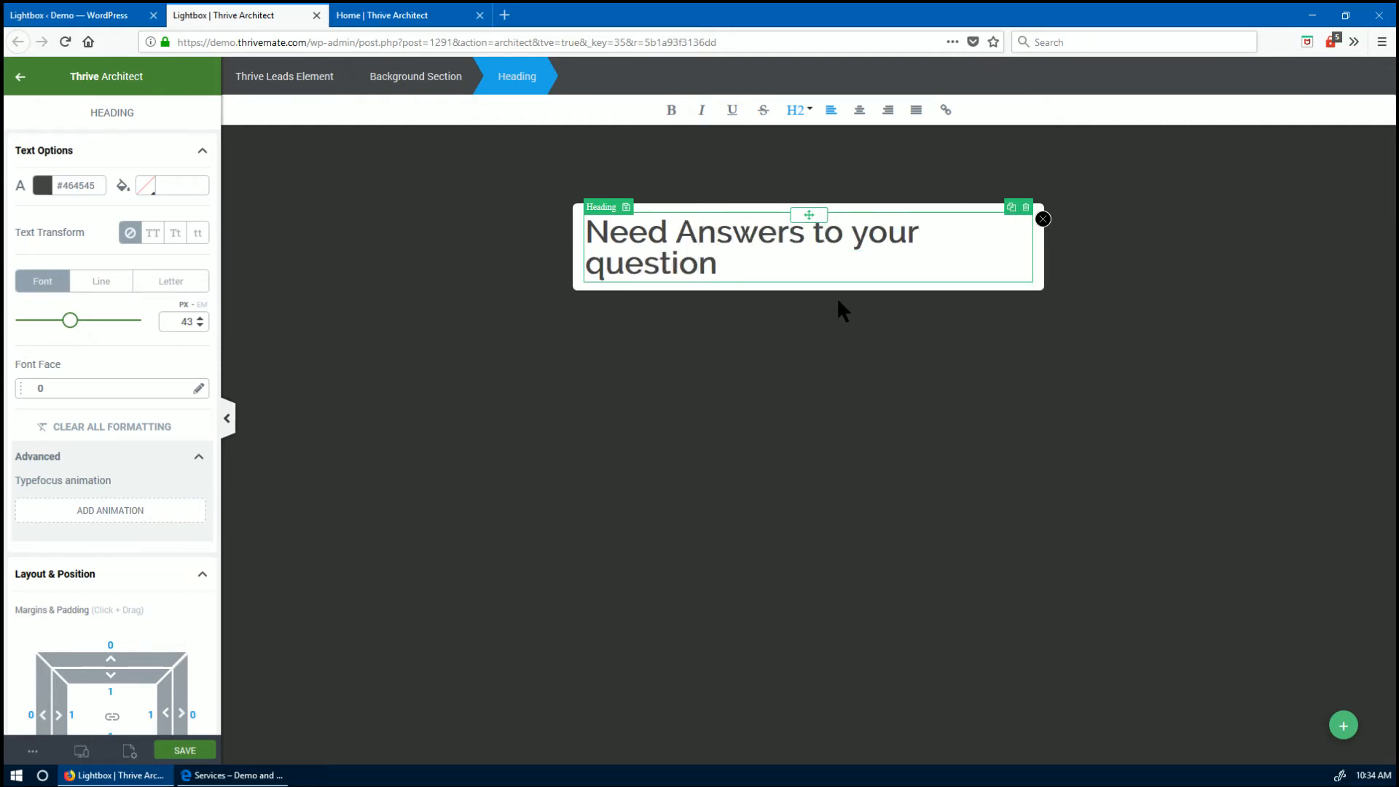
click(701, 230)
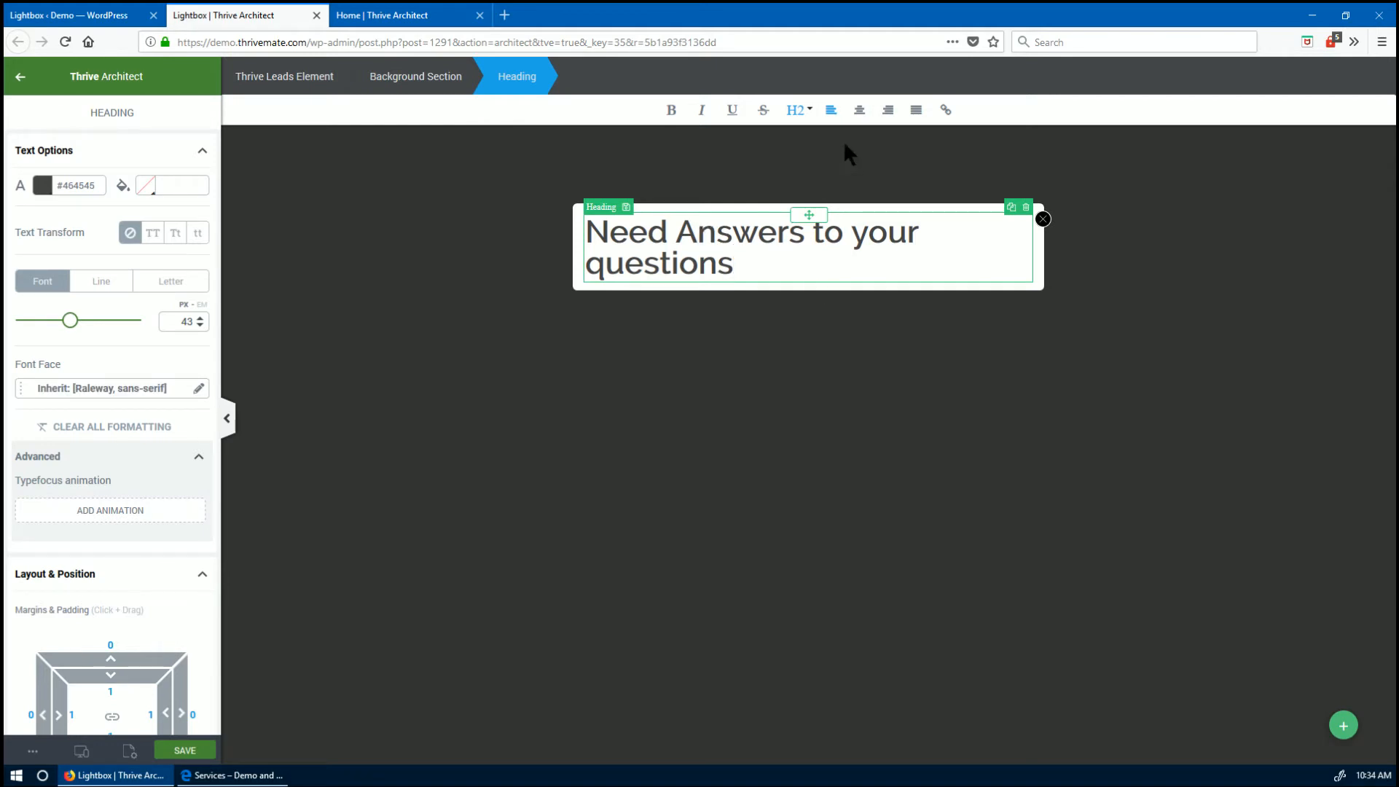
click(860, 109)
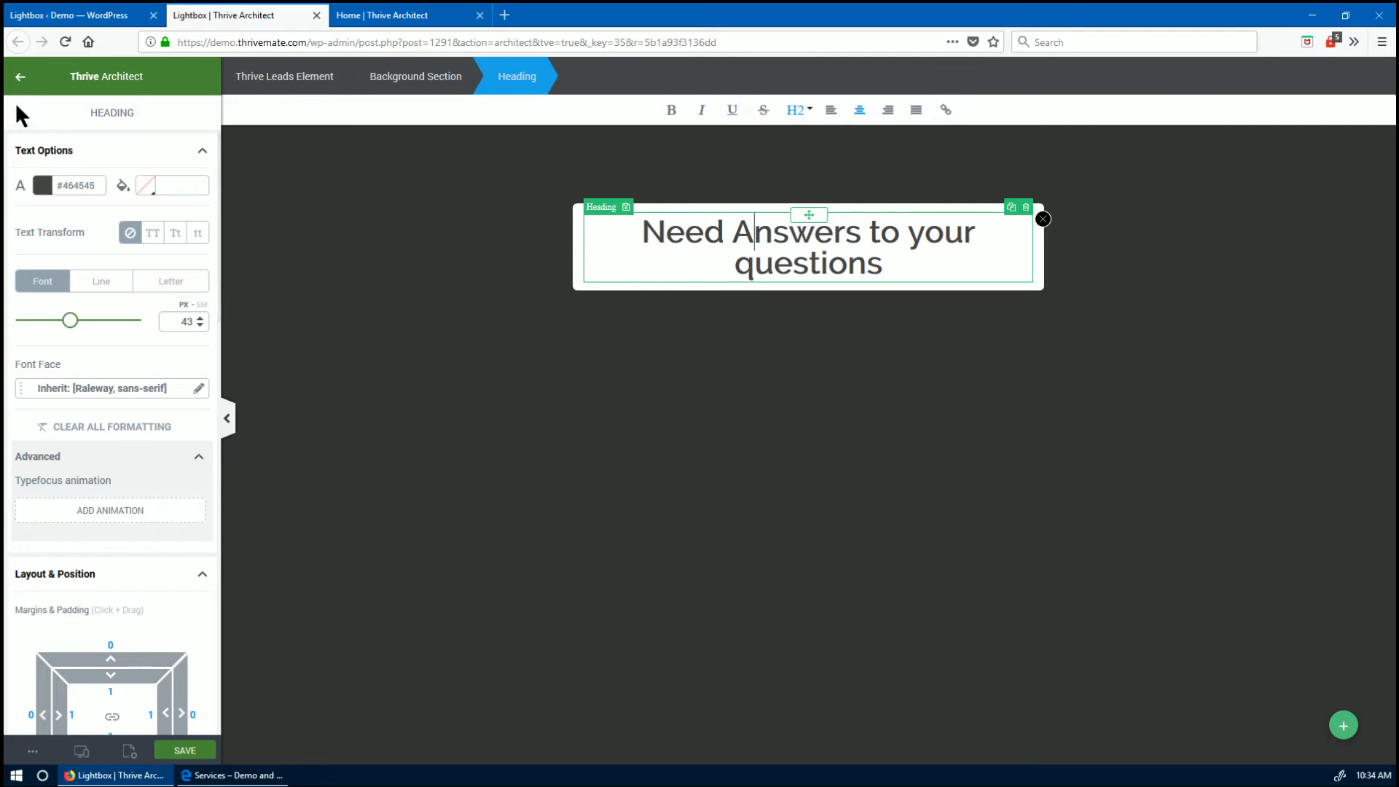
click(20, 78)
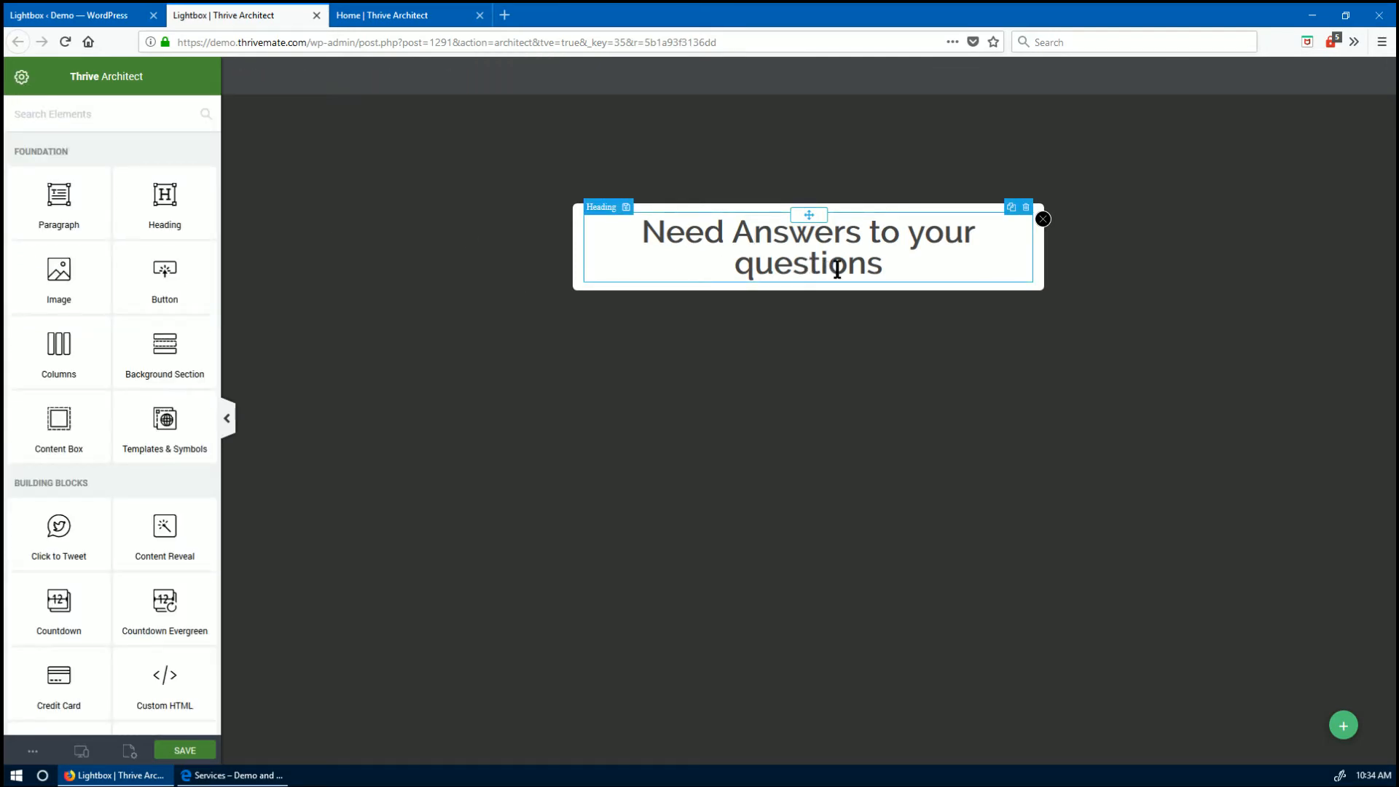
- Add a question mark to the end of the heading and place a paragraph beneath it
click(909, 272)
text(?)
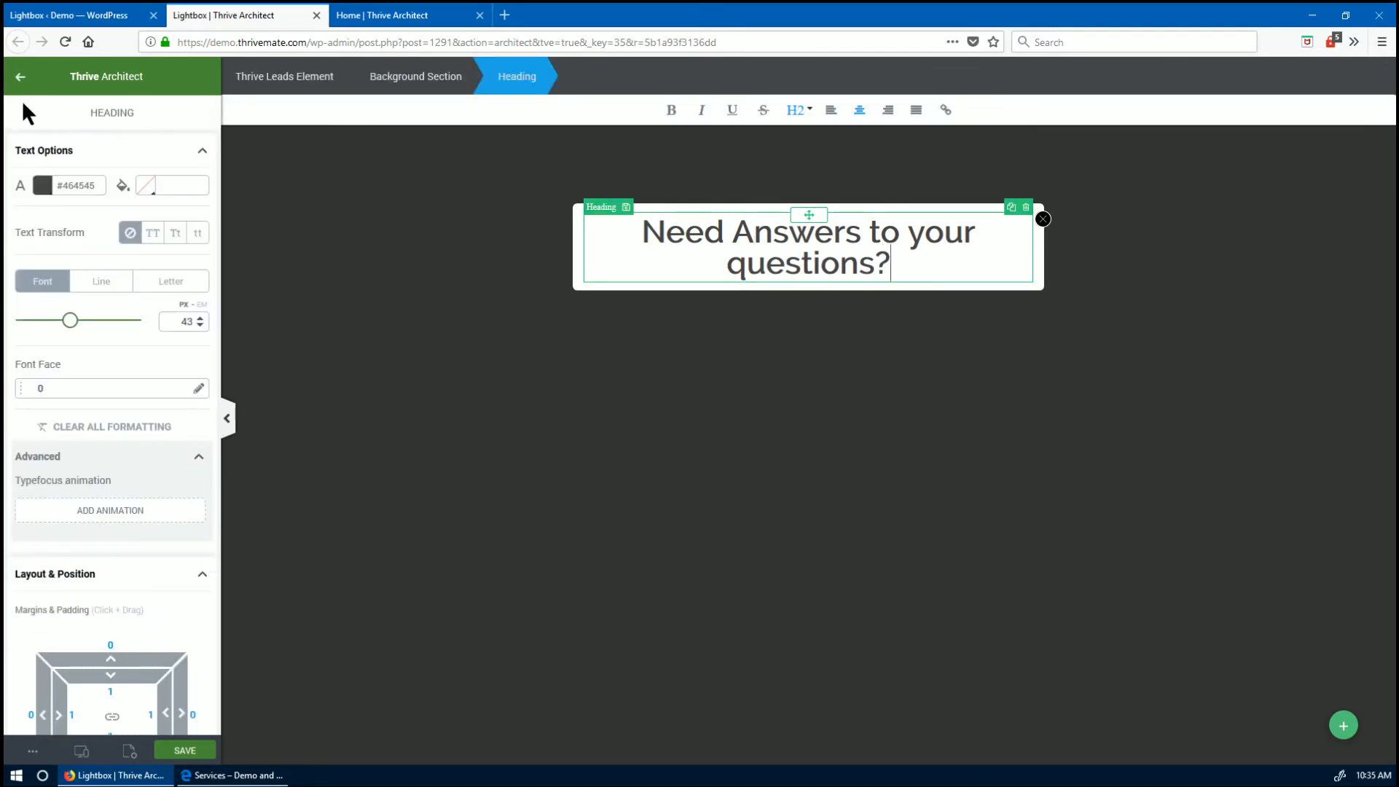
click(20, 78)
drag(81, 190, 845, 262)
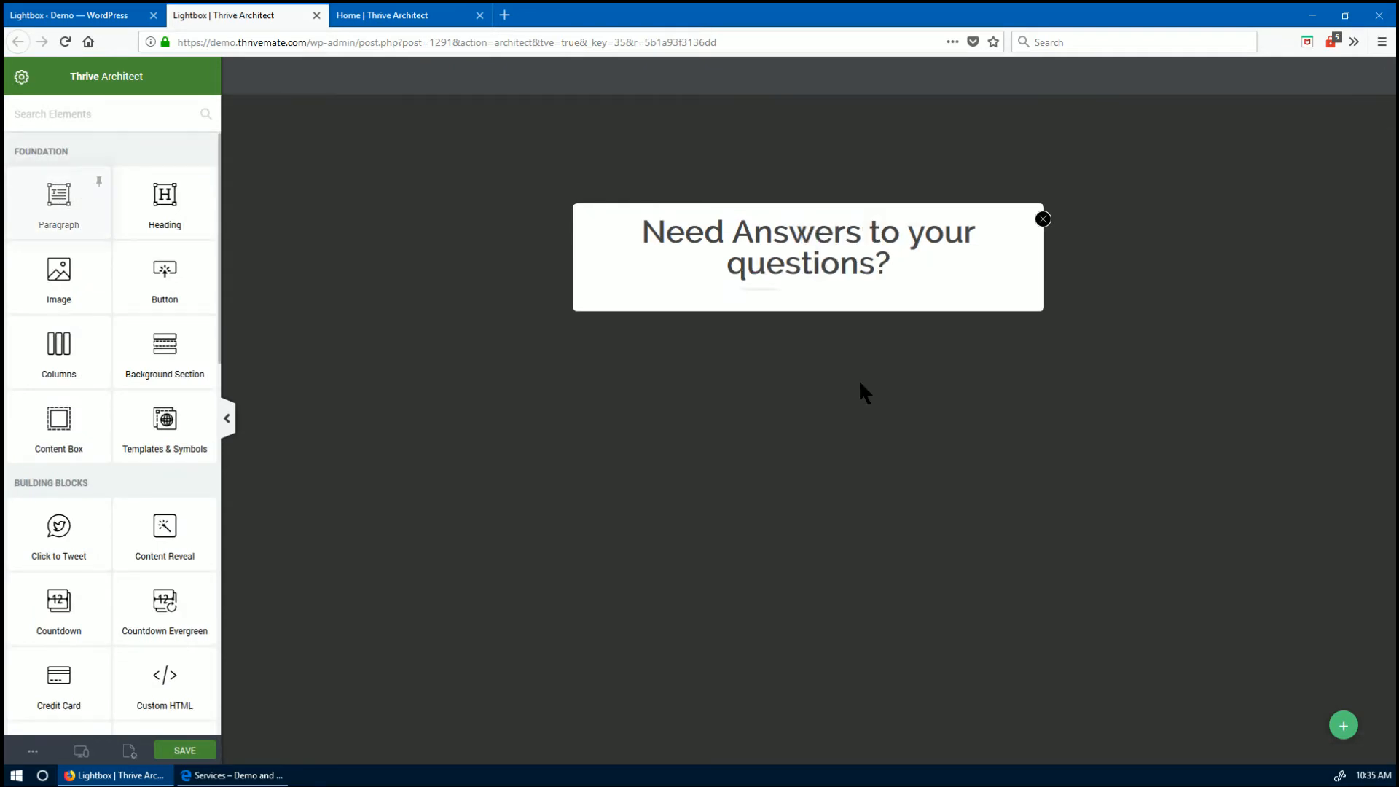
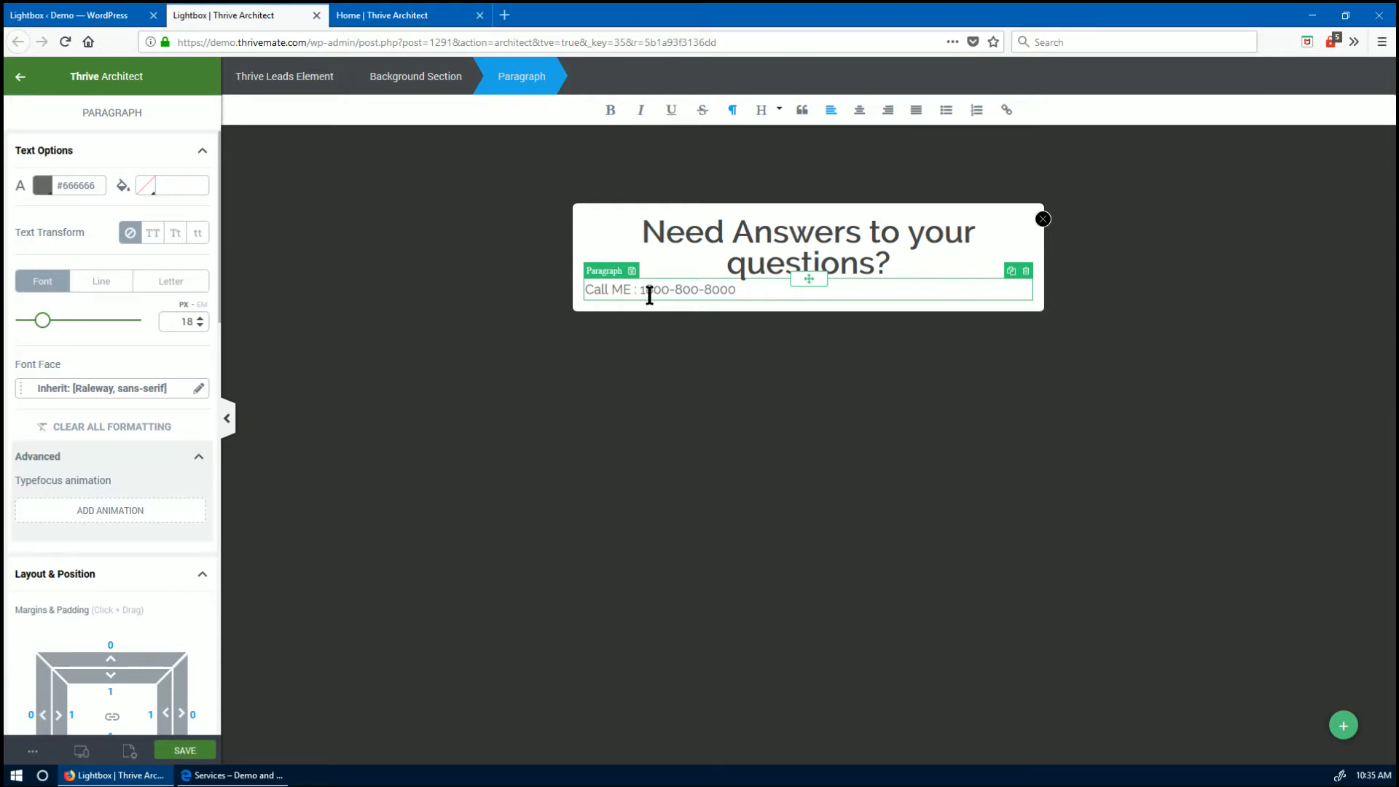
- Fill the paragraph with 'Call Me :' and the phone number, centred, with a blank line above
text(-)
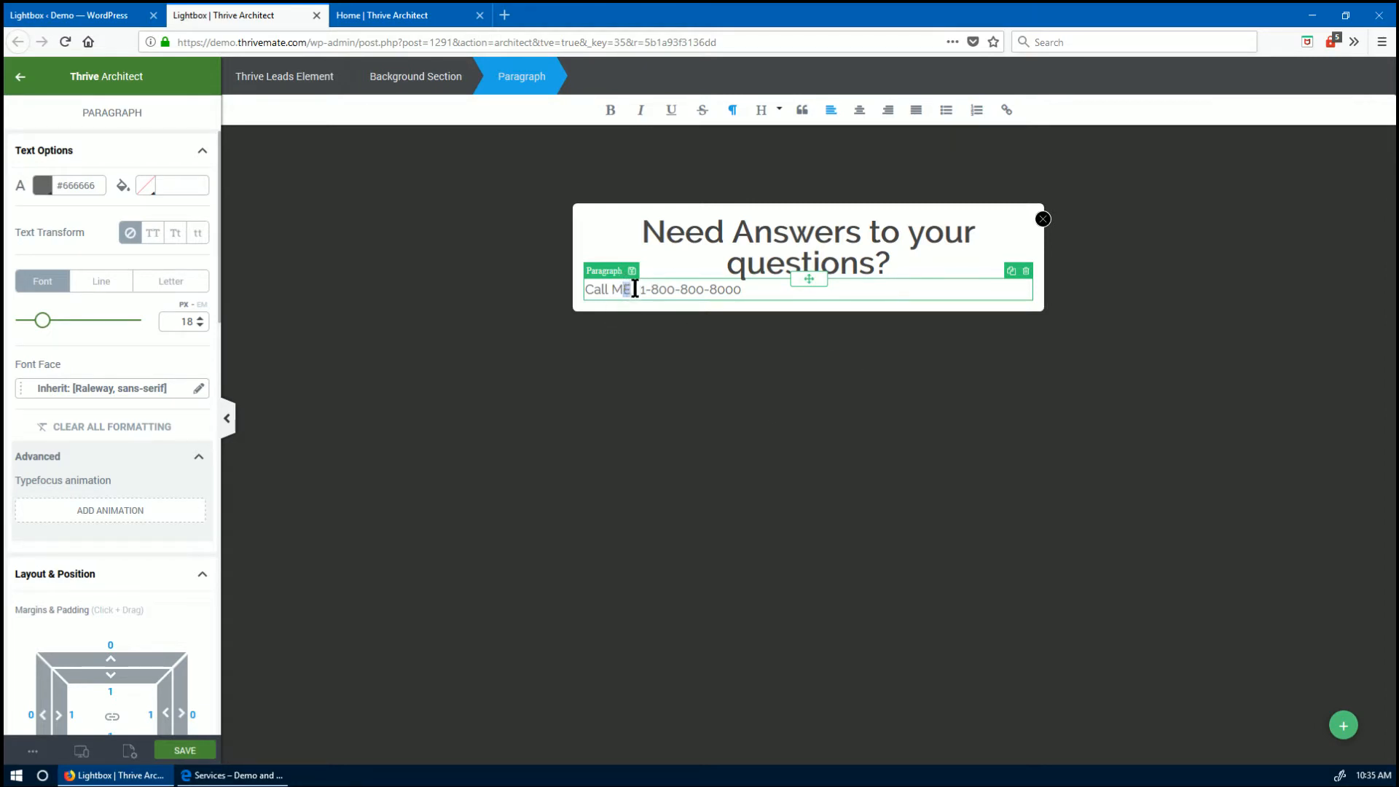
text(e :)
click(859, 110)
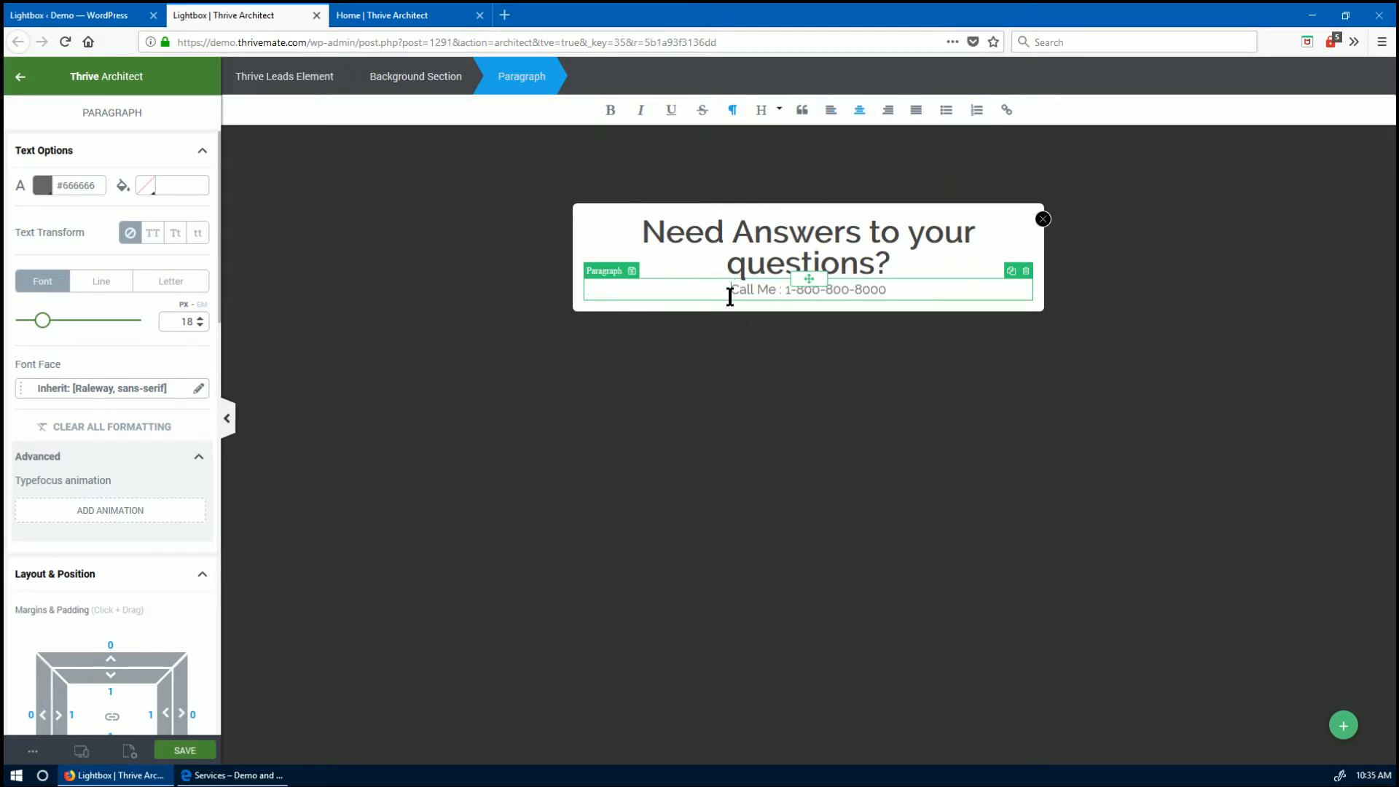
key(Return)
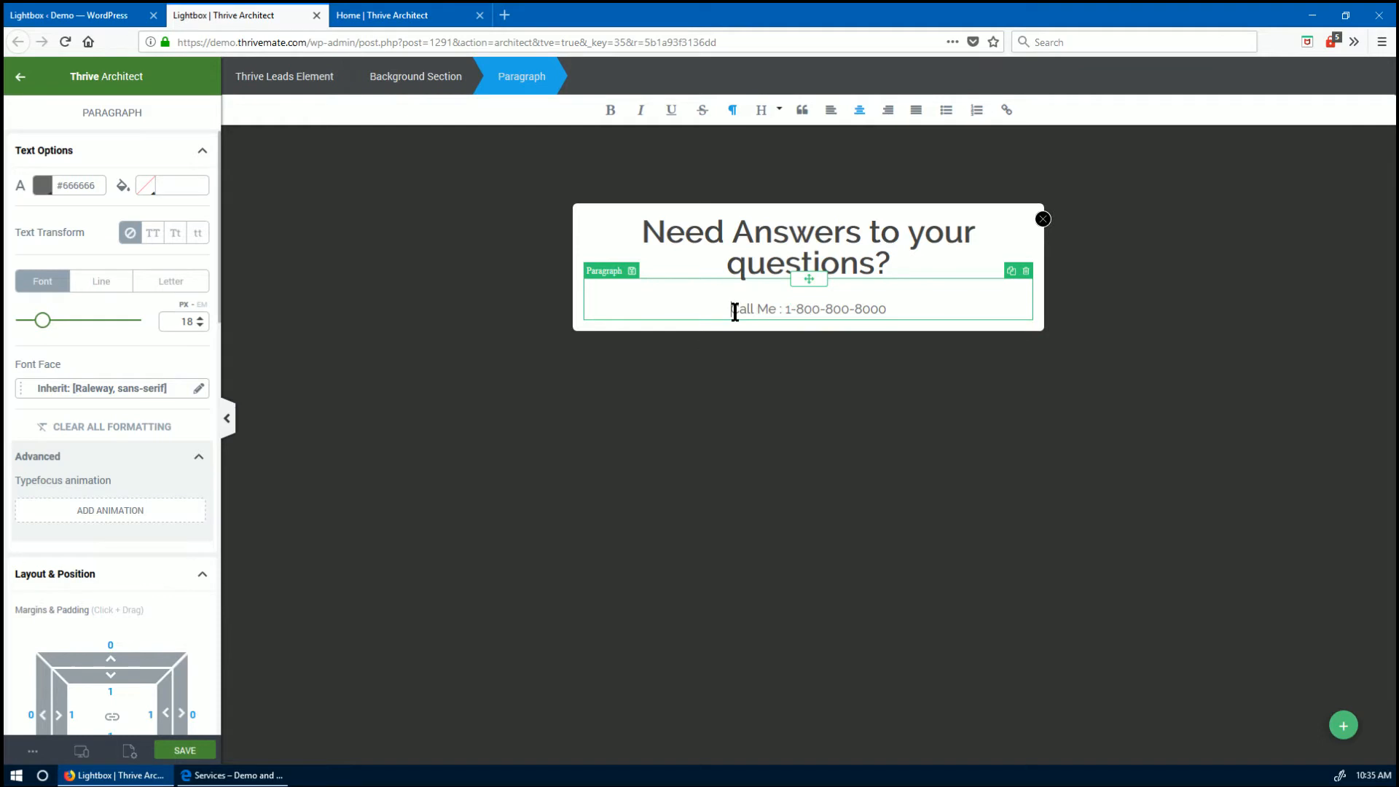
click(21, 77)
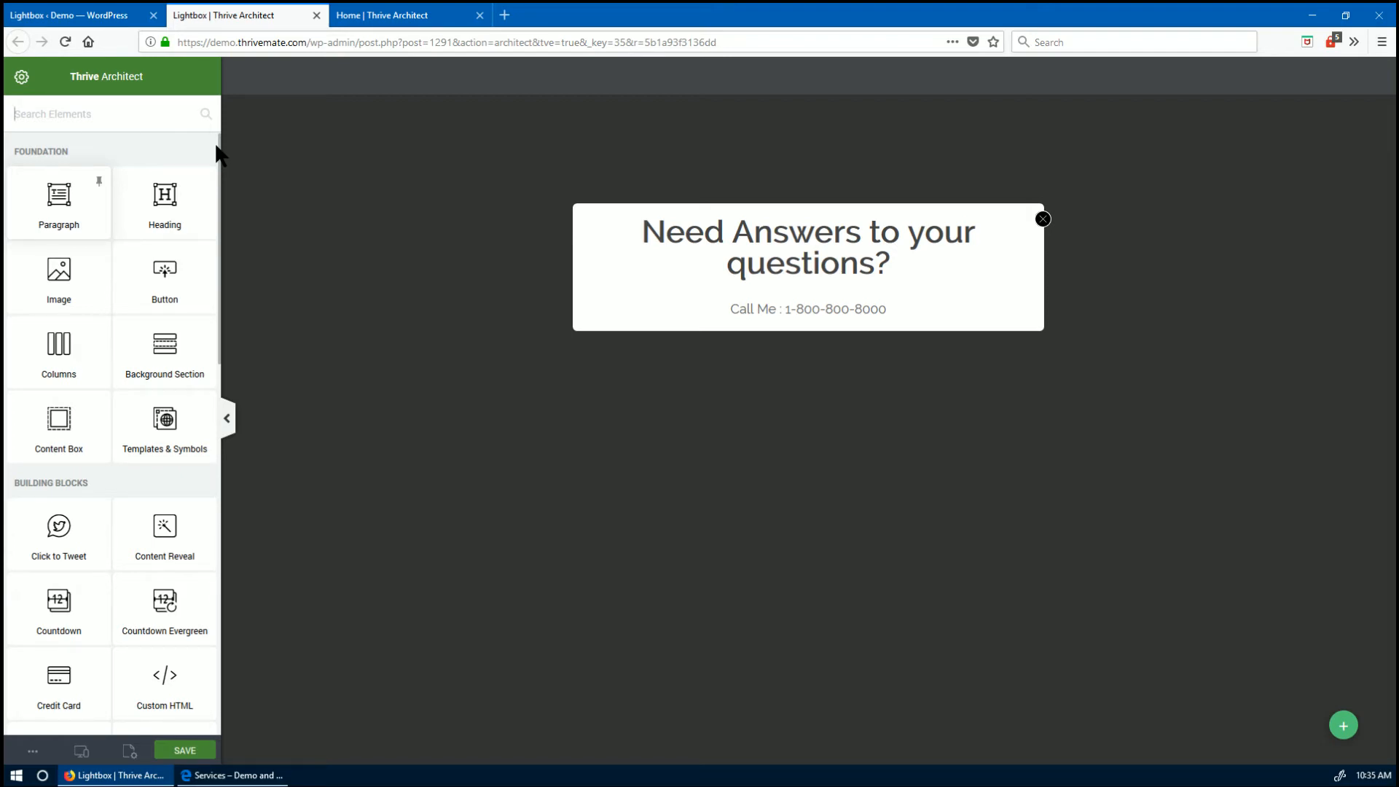
- Add a Name/Email lead form below Call Me, narrowed to 335 px and centred
text(lead)
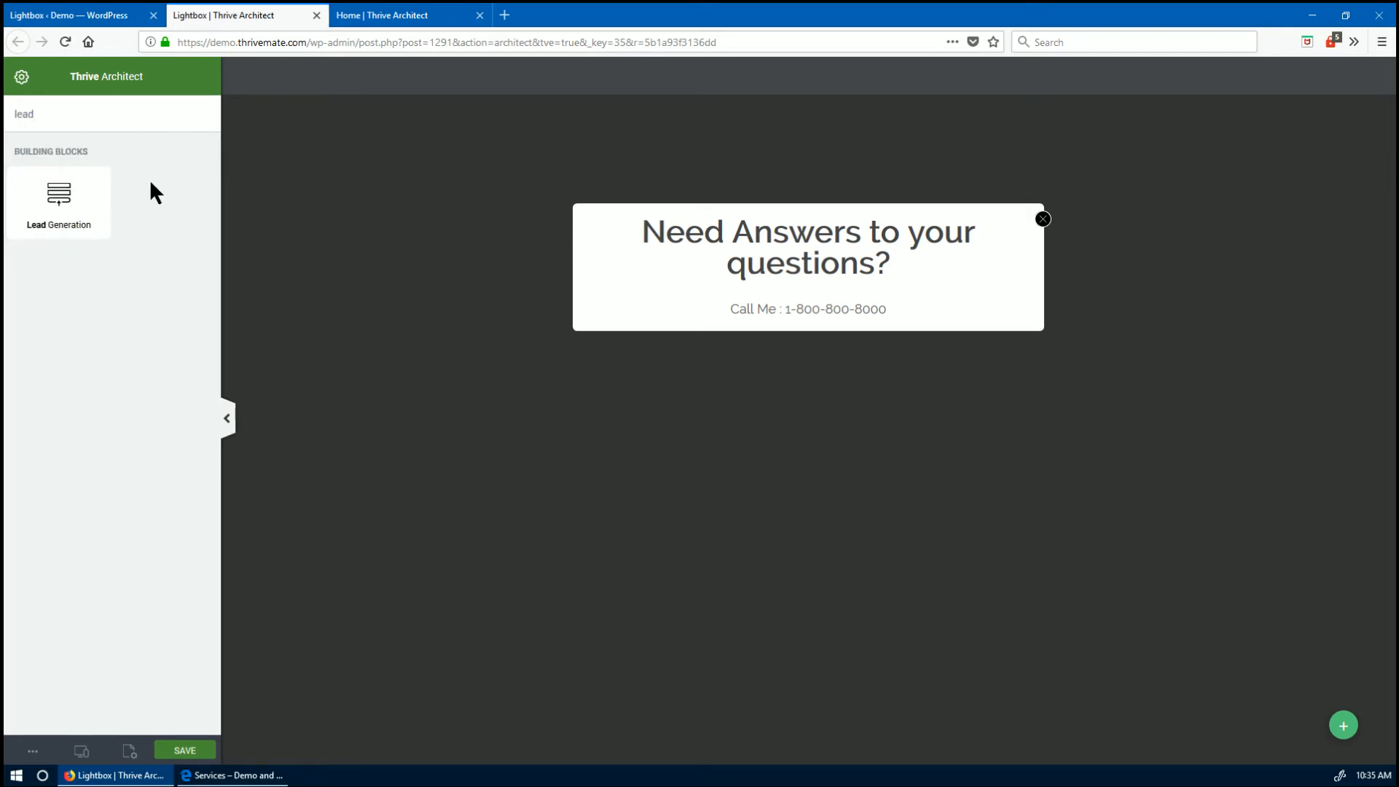
drag(102, 197, 853, 322)
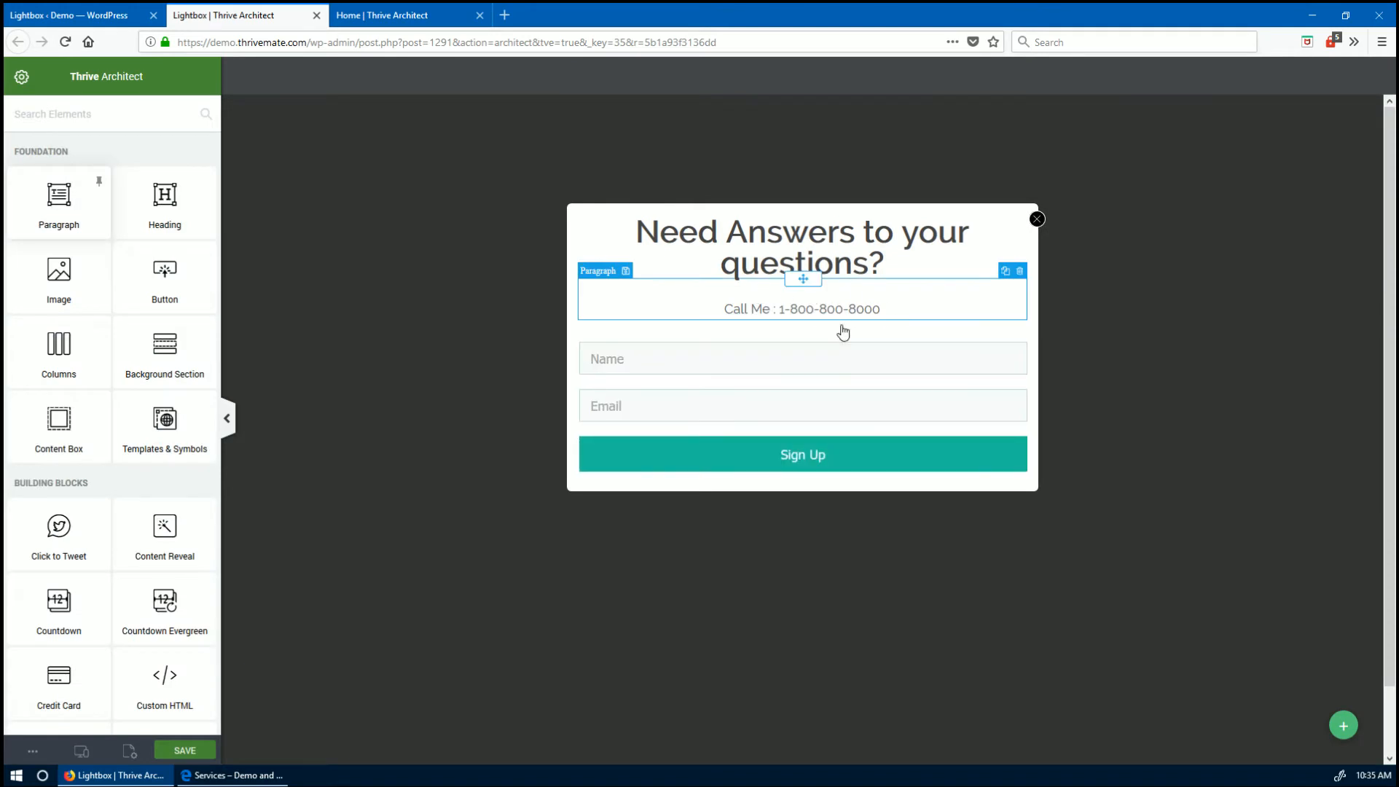
scroll(131, 539, down, 3)
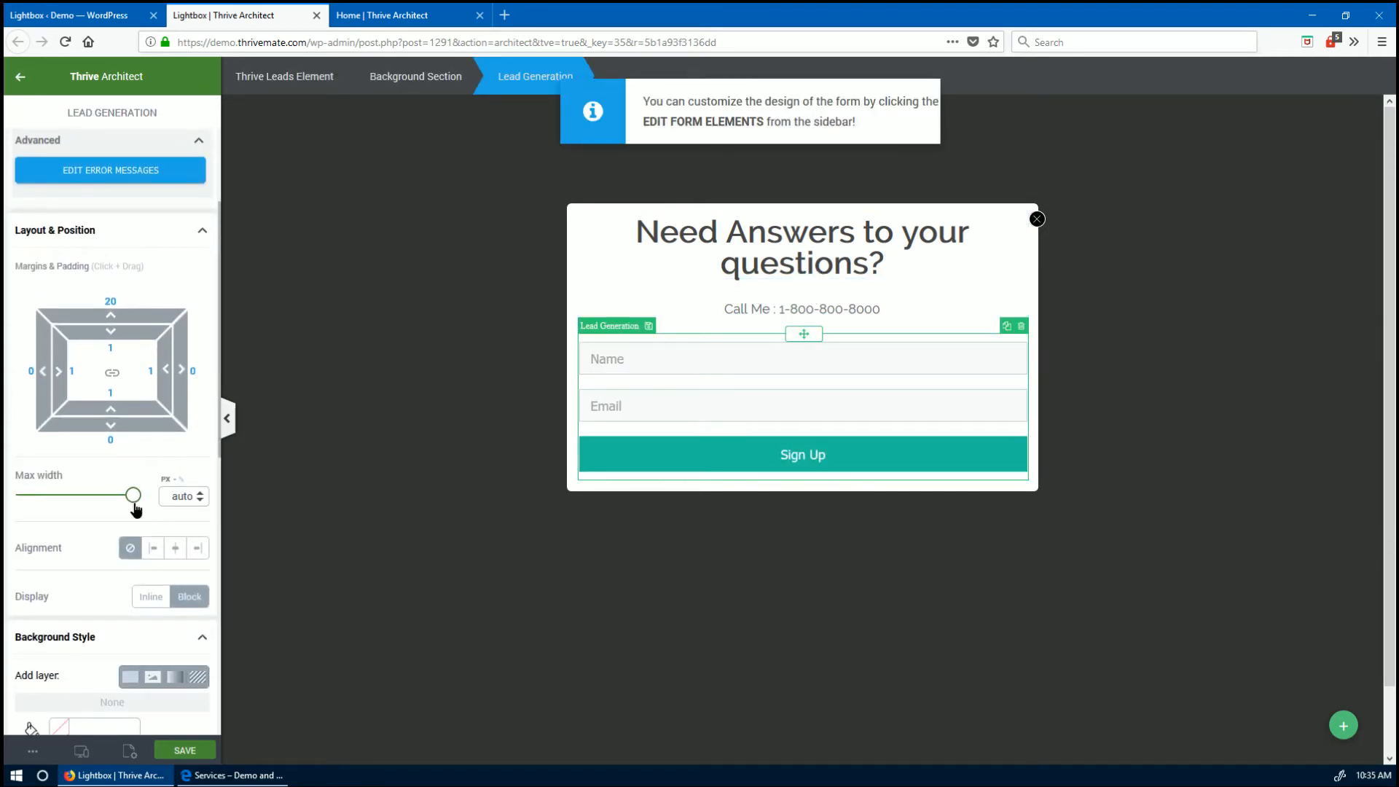
drag(134, 502, 84, 502)
click(175, 548)
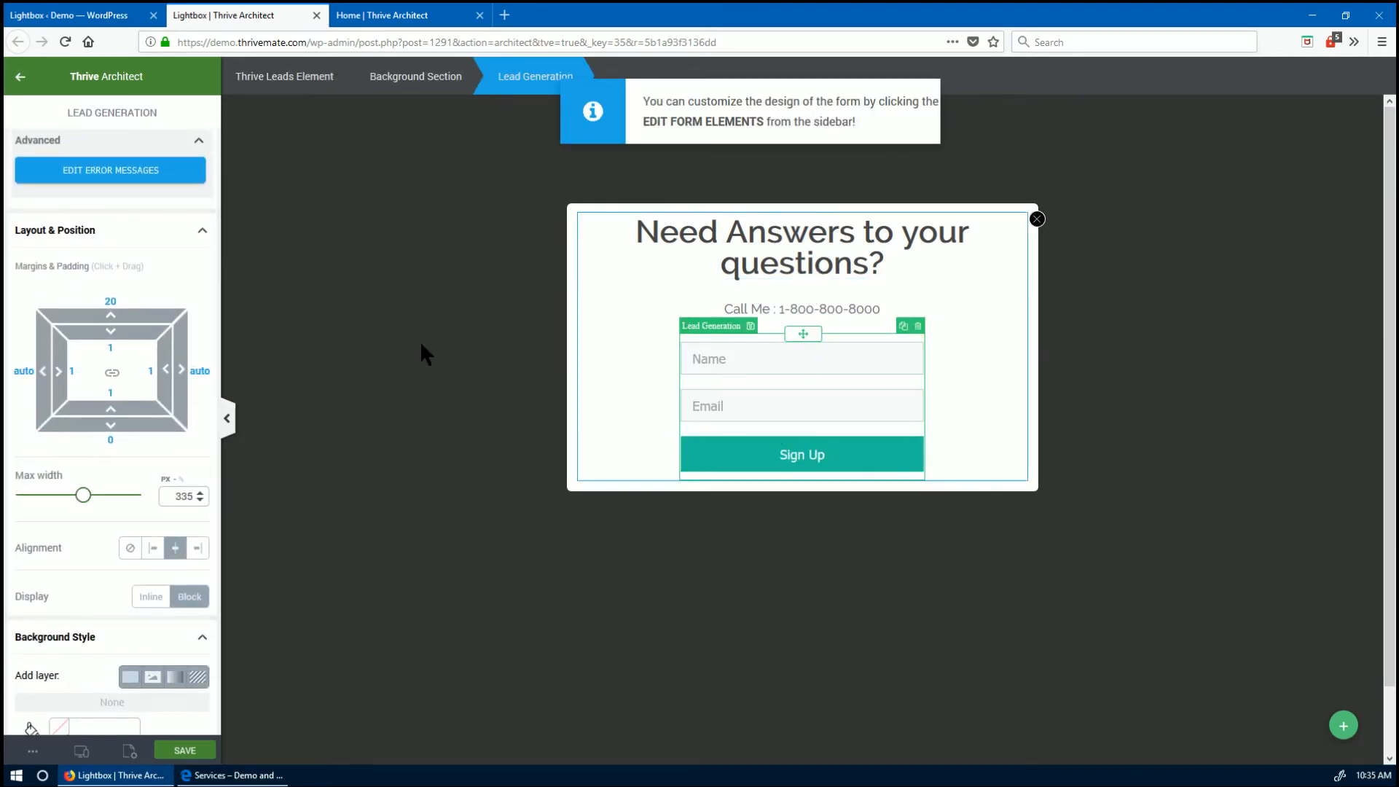
click(20, 77)
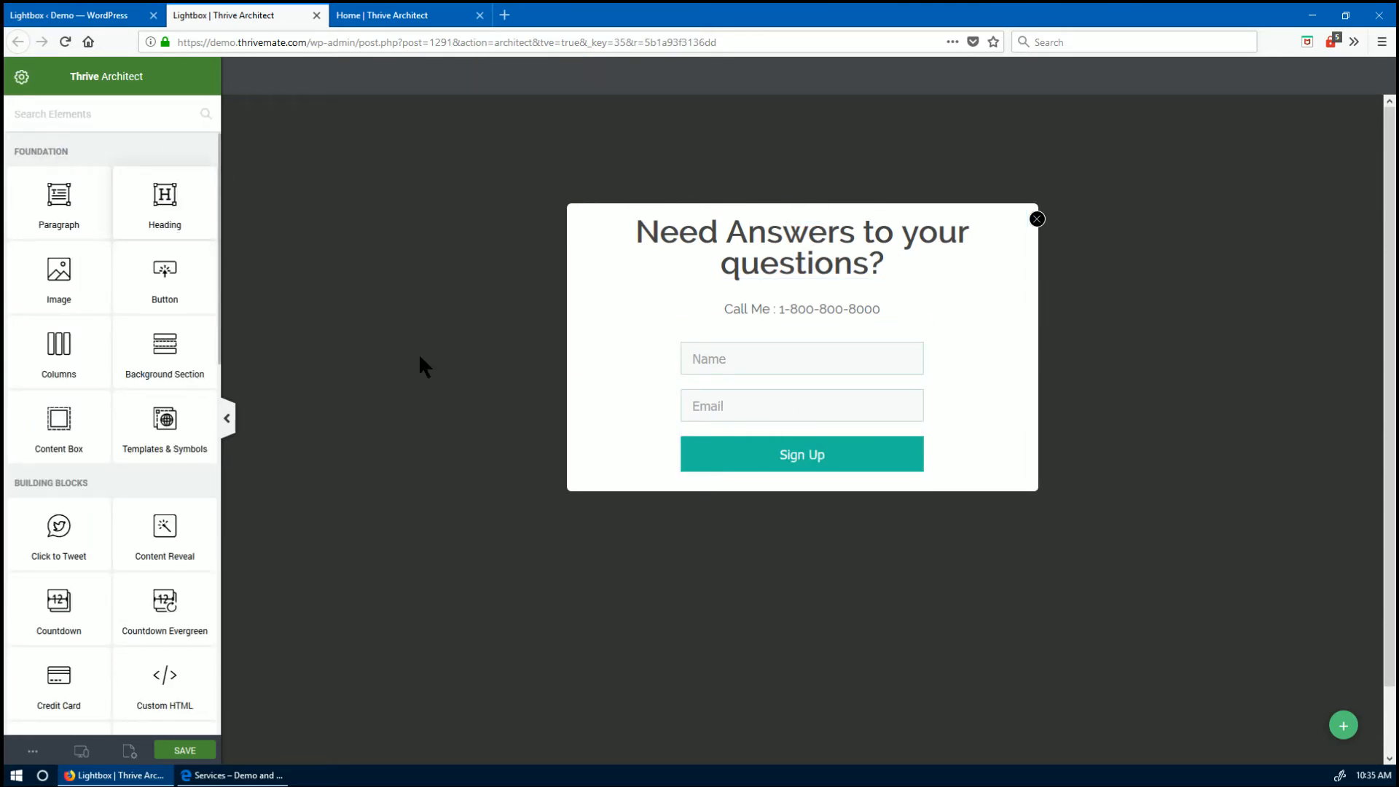
- Add a bold, centred 'Or fill this form' line with 84 px top margin, and save
drag(157, 198, 797, 357)
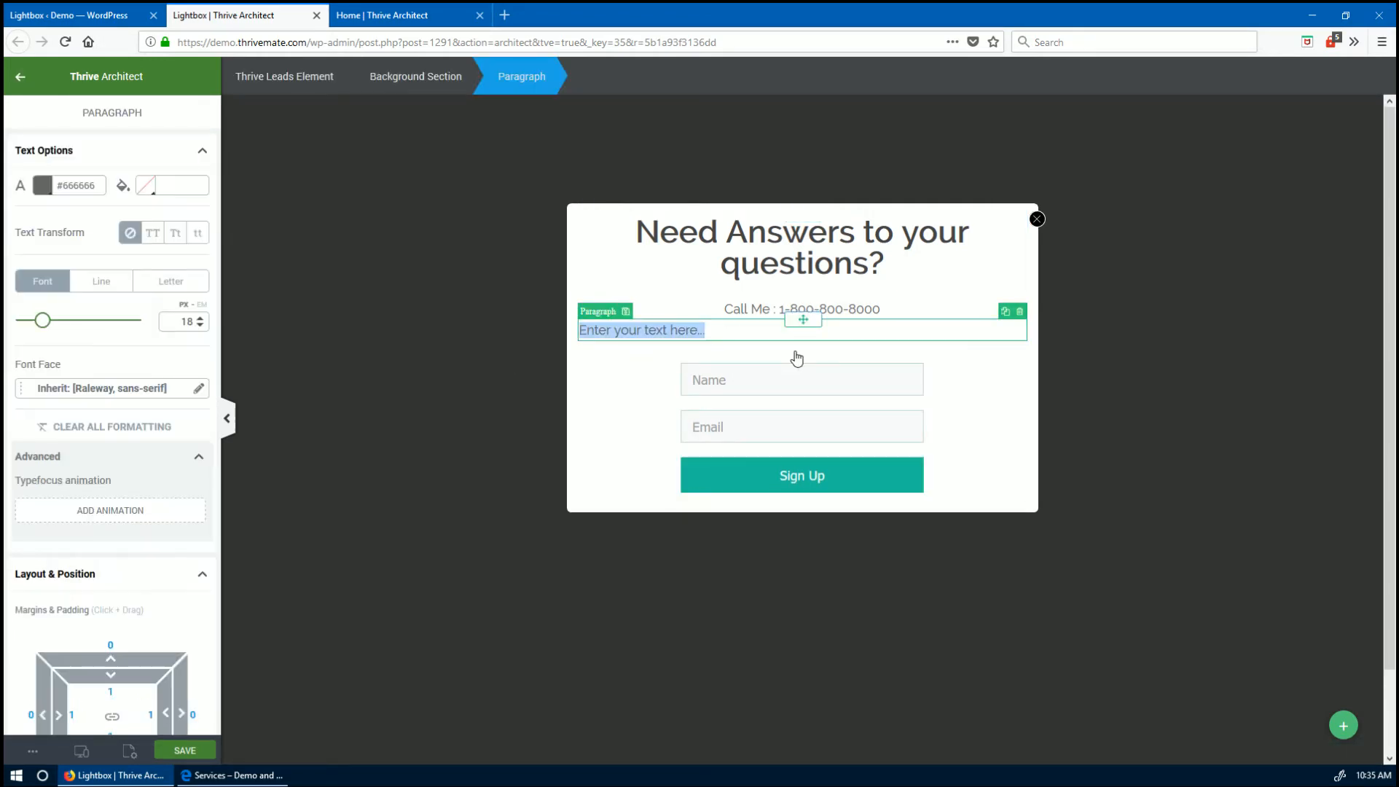
text(Or fill this form)
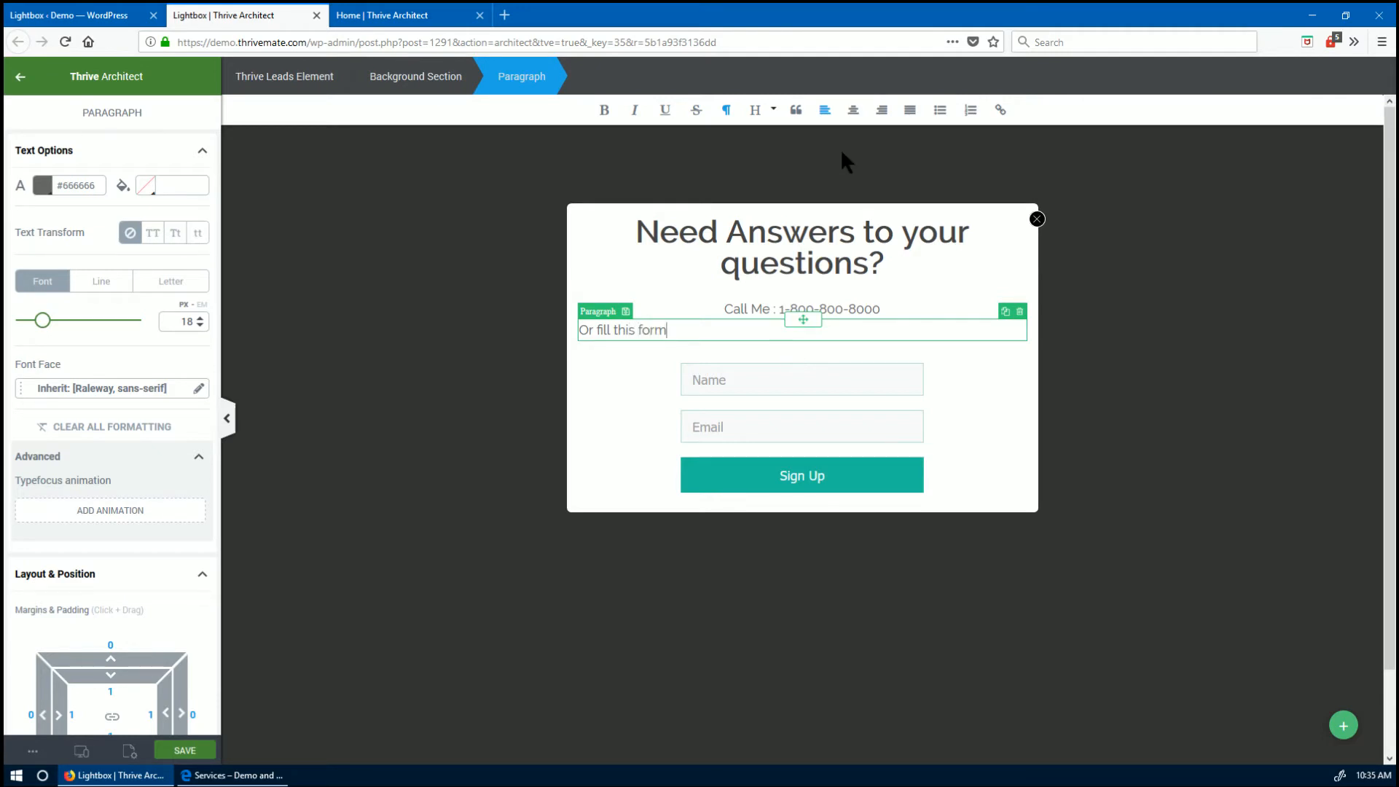
click(853, 109)
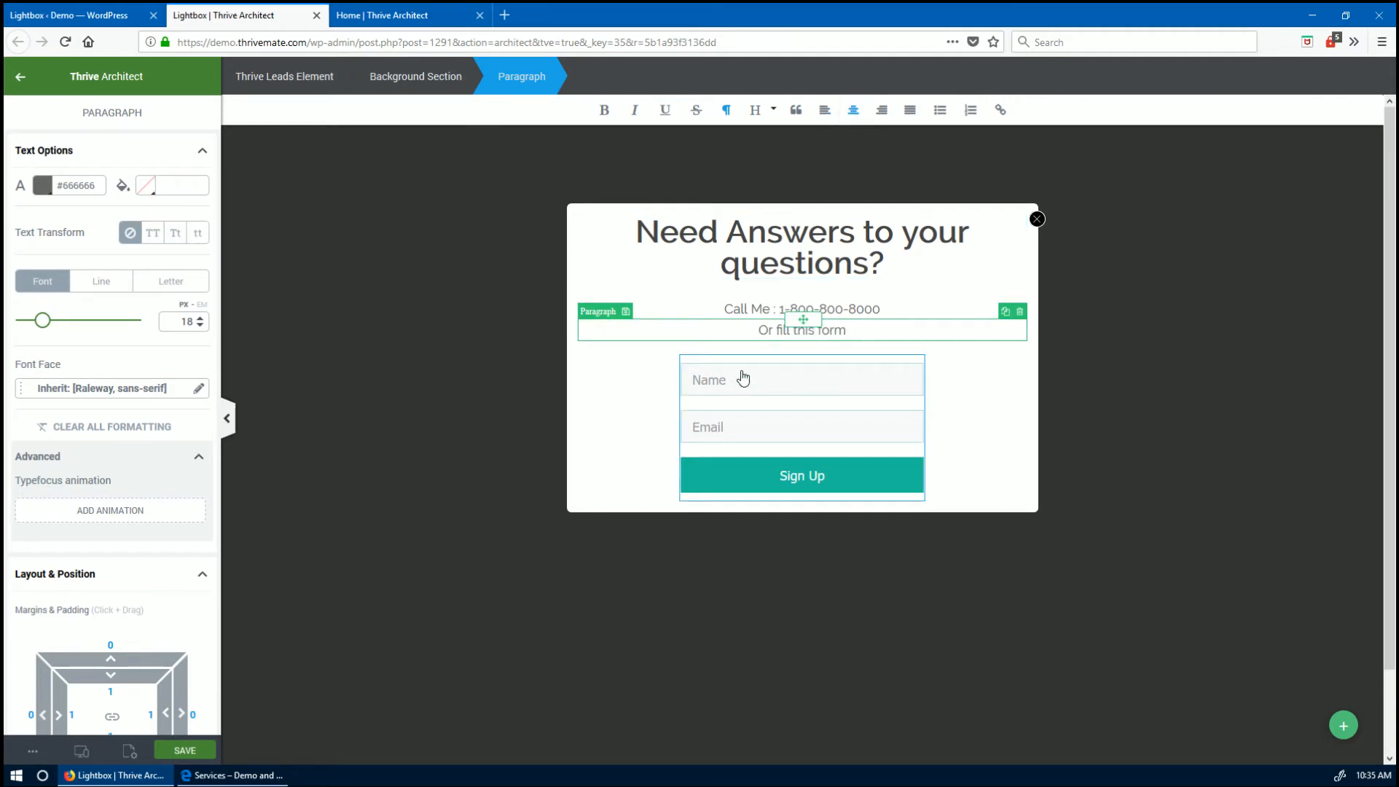
drag(741, 332, 879, 321)
key(ctrl+b)
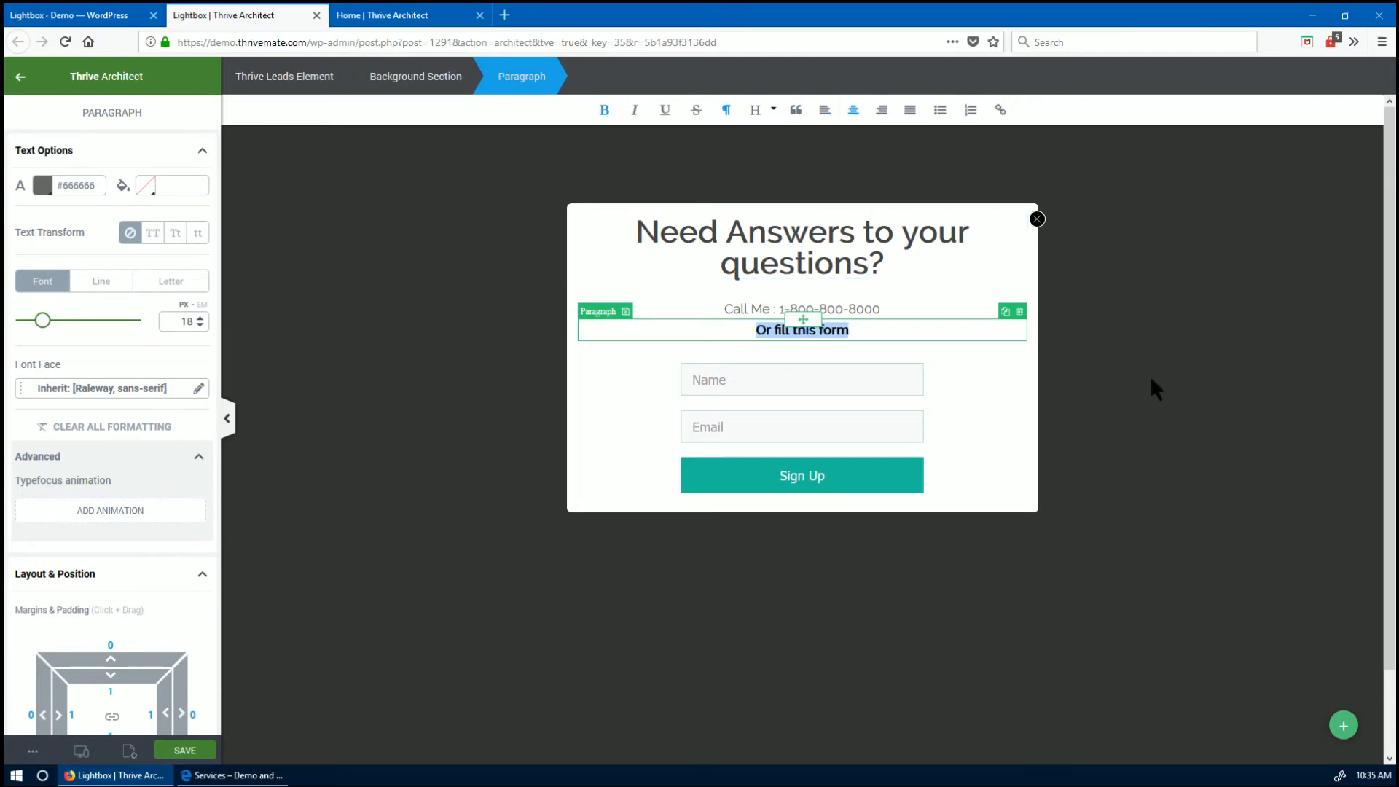
click(827, 328)
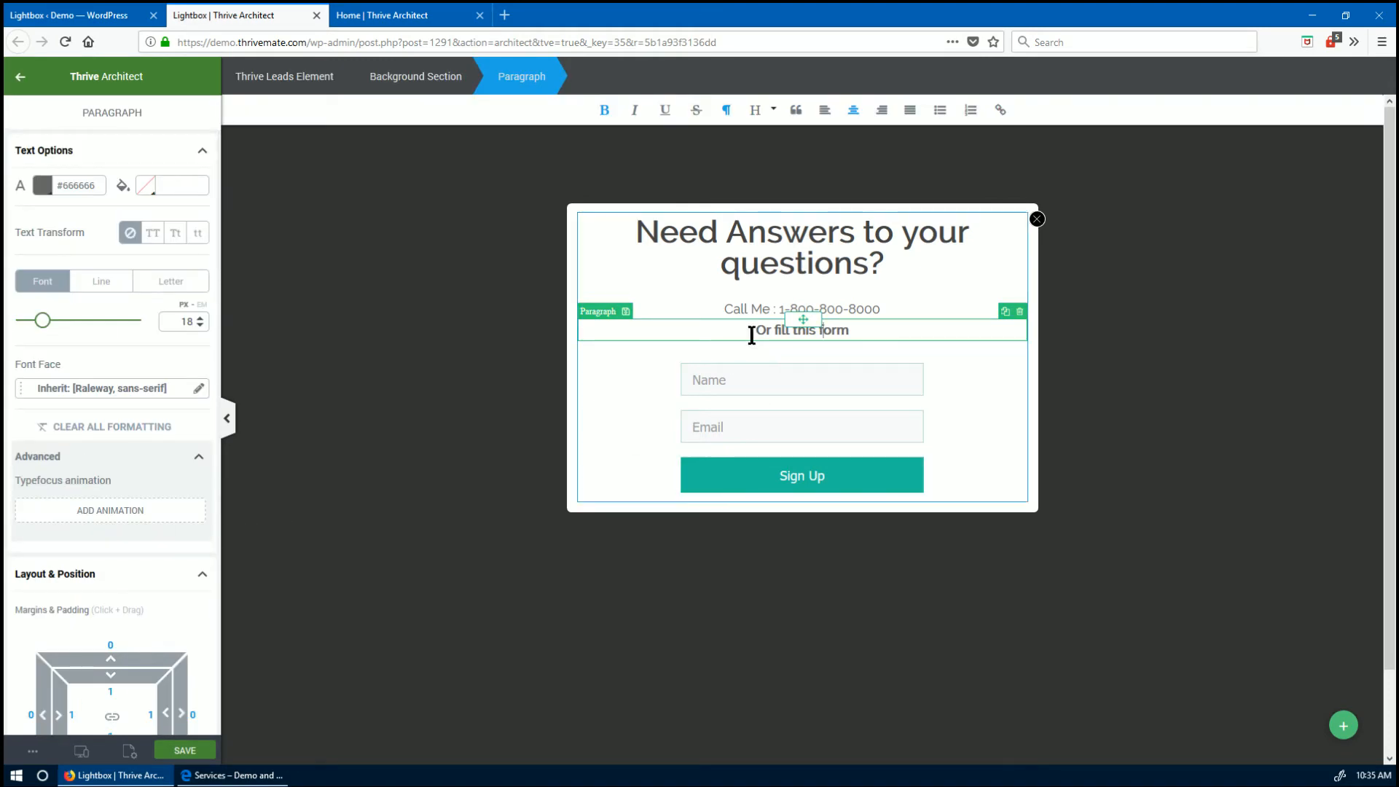
scroll(102, 503, down, 4)
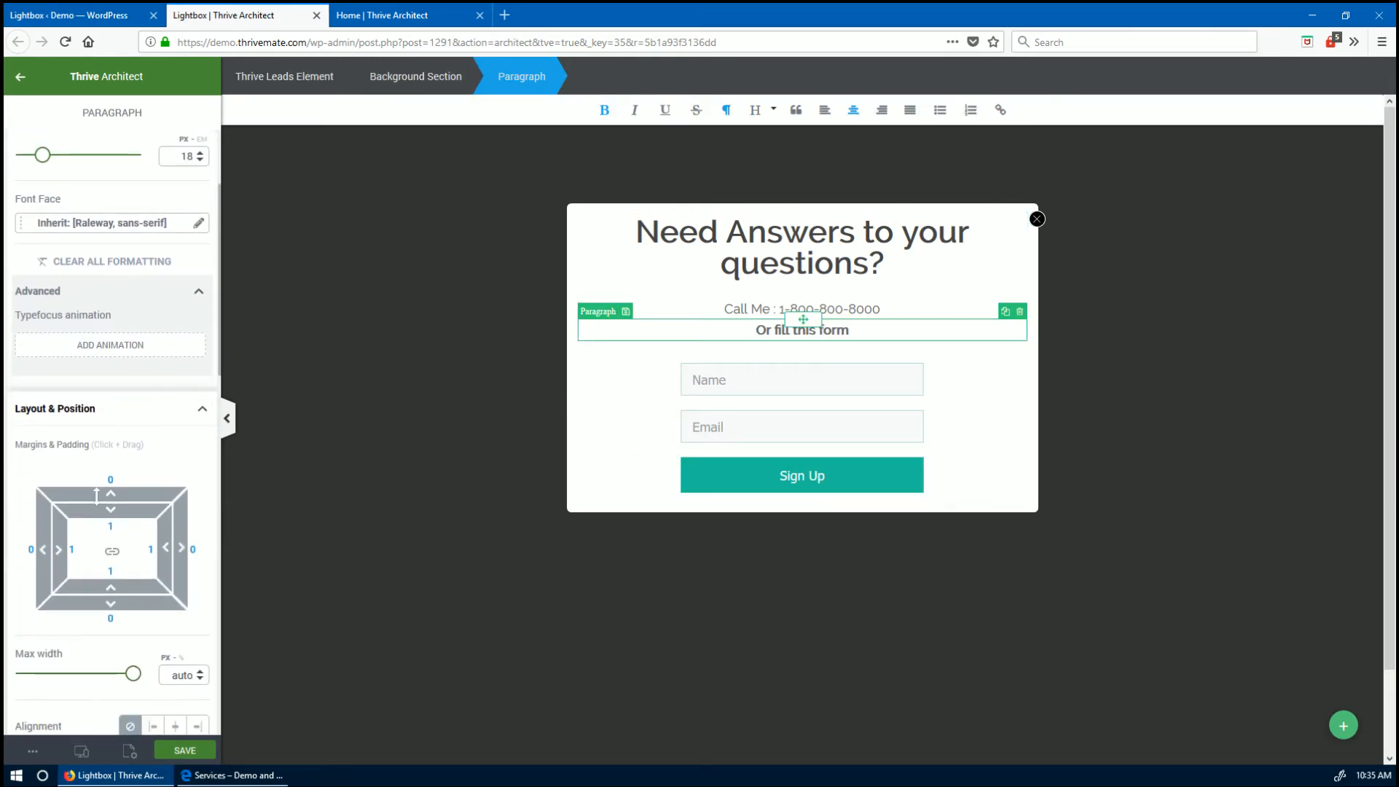
drag(97, 495, 116, 382)
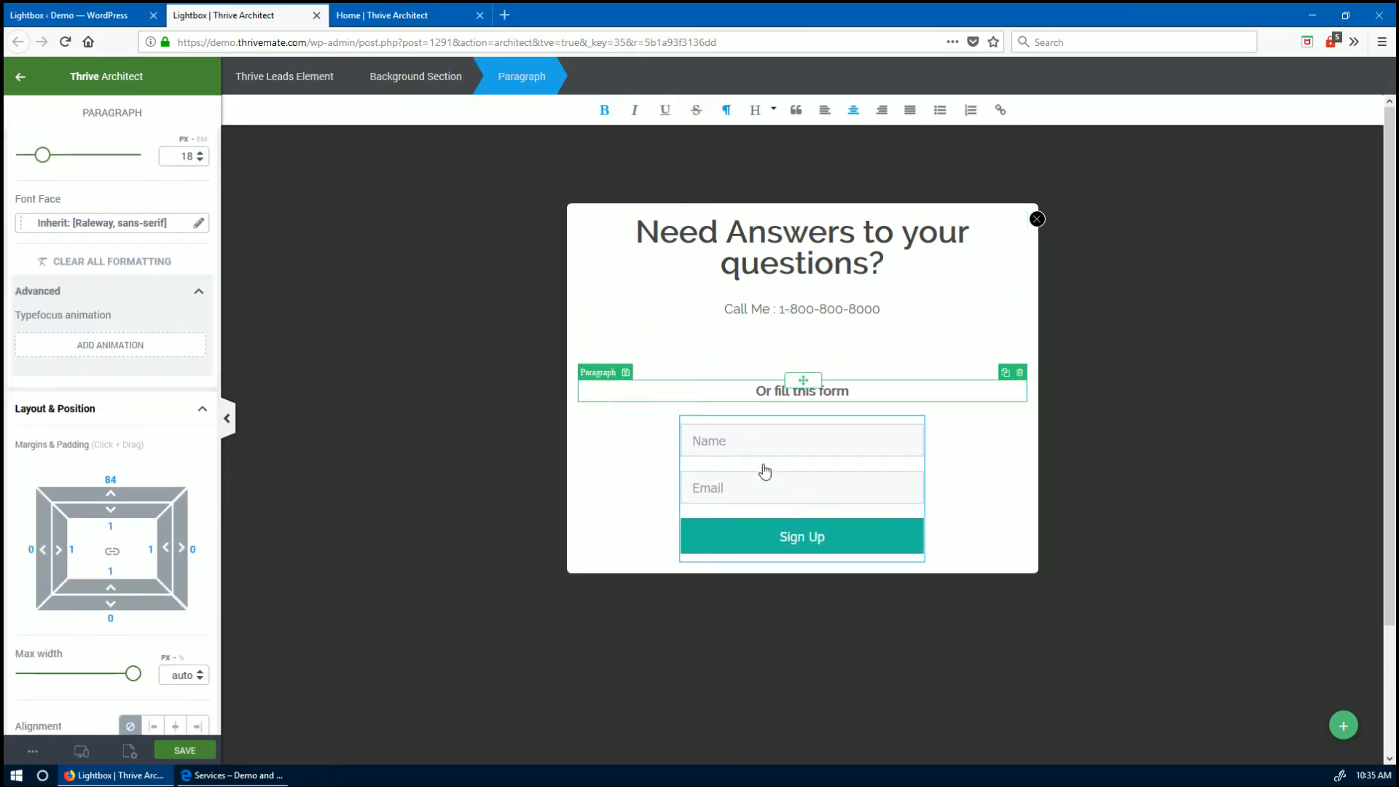
click(1199, 443)
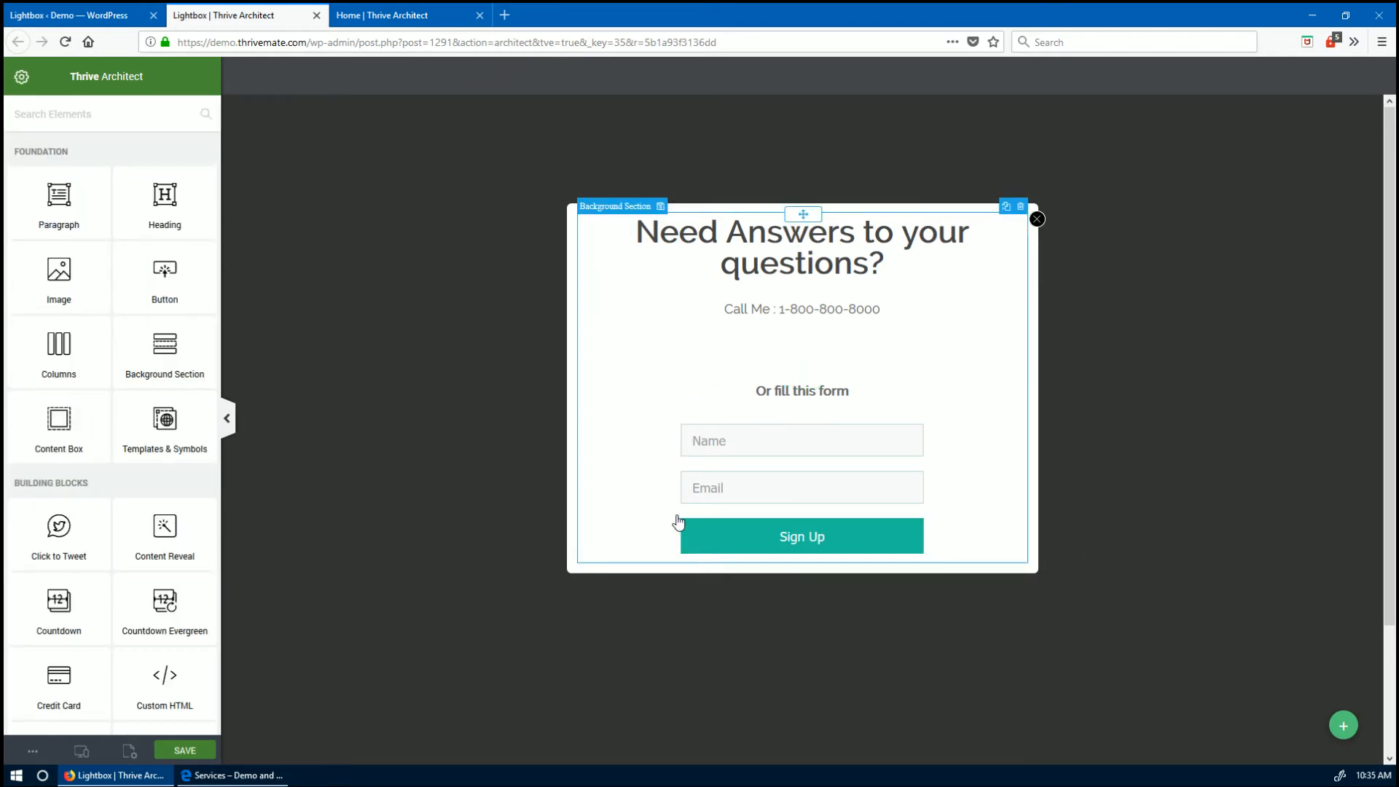
click(188, 750)
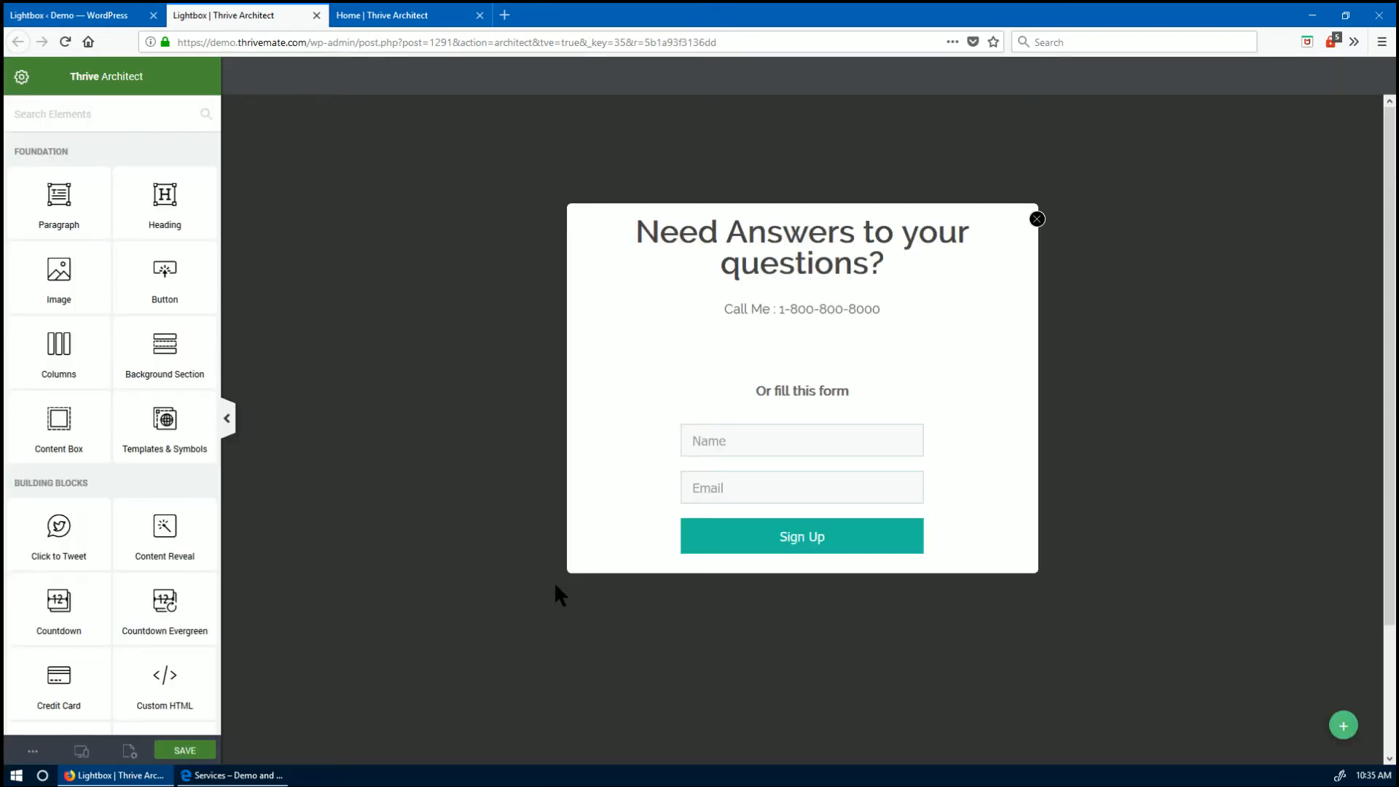
- Recolour the form's submit button purple #493281 and relabel it Send
click(713, 545)
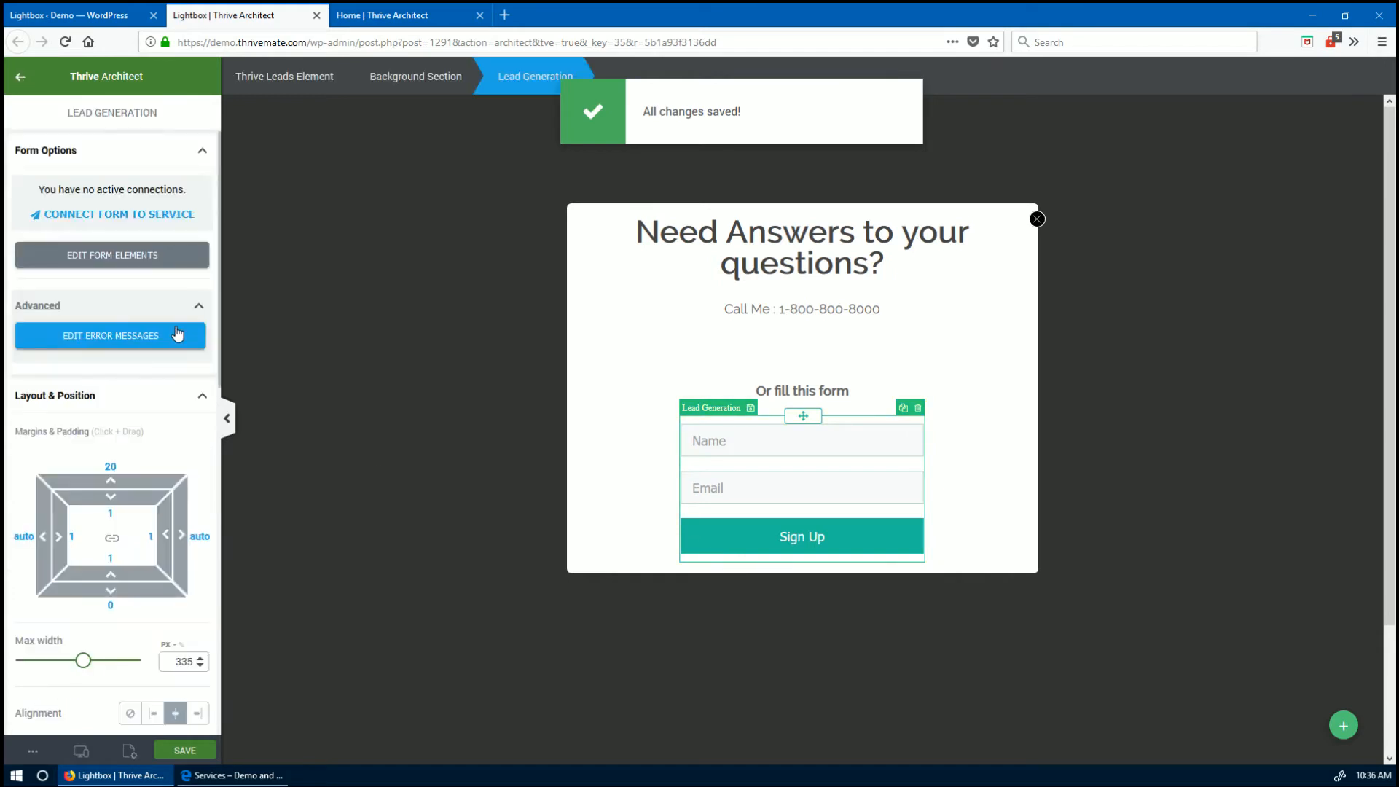
click(109, 259)
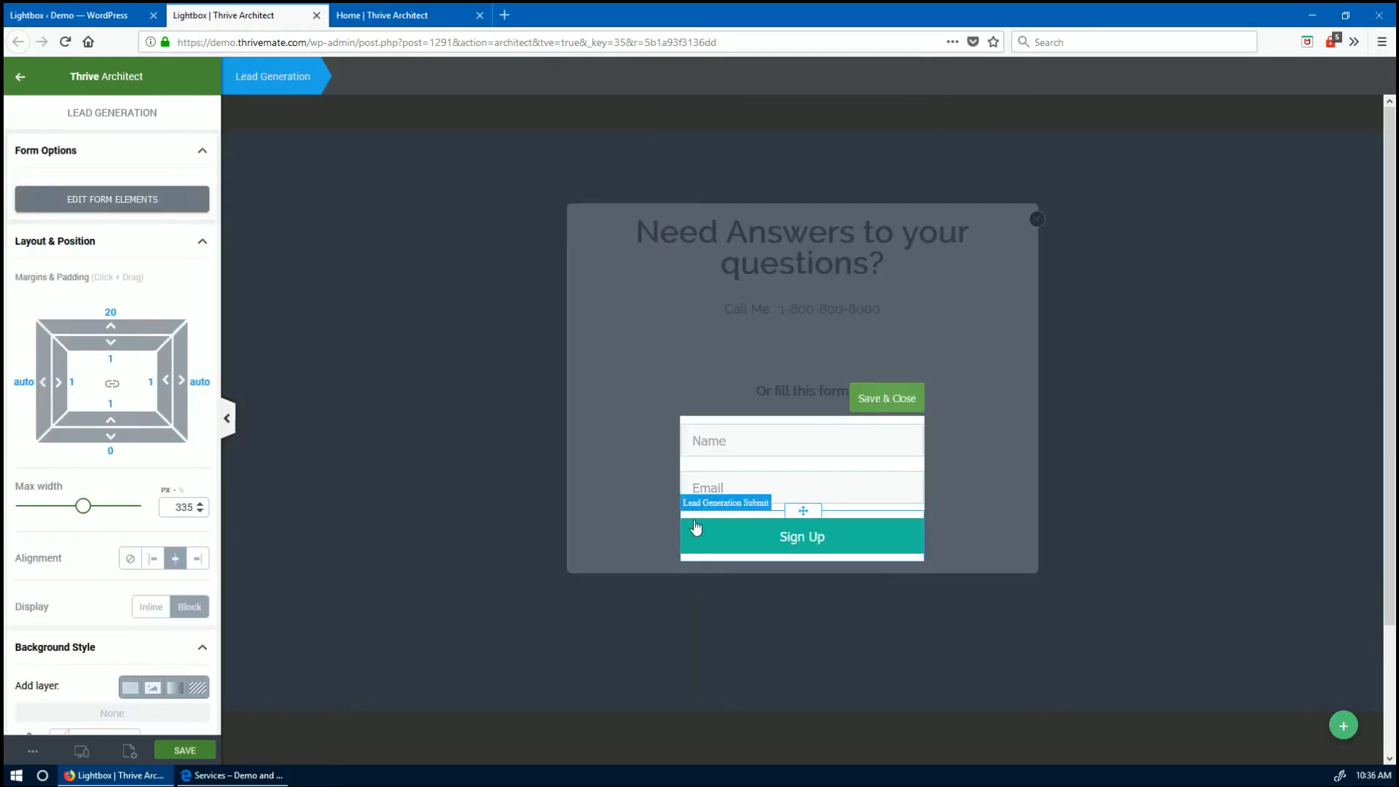
click(696, 527)
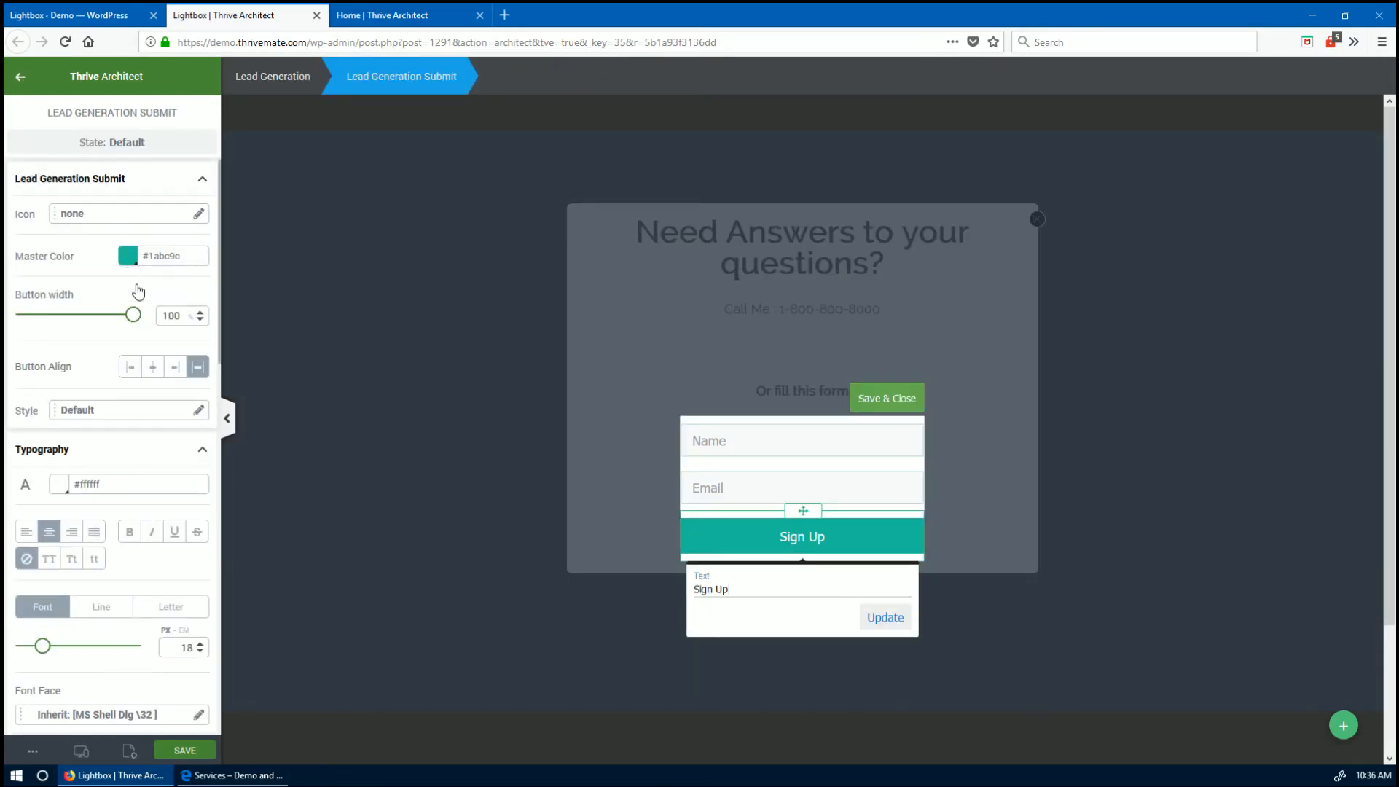
click(128, 256)
click(94, 475)
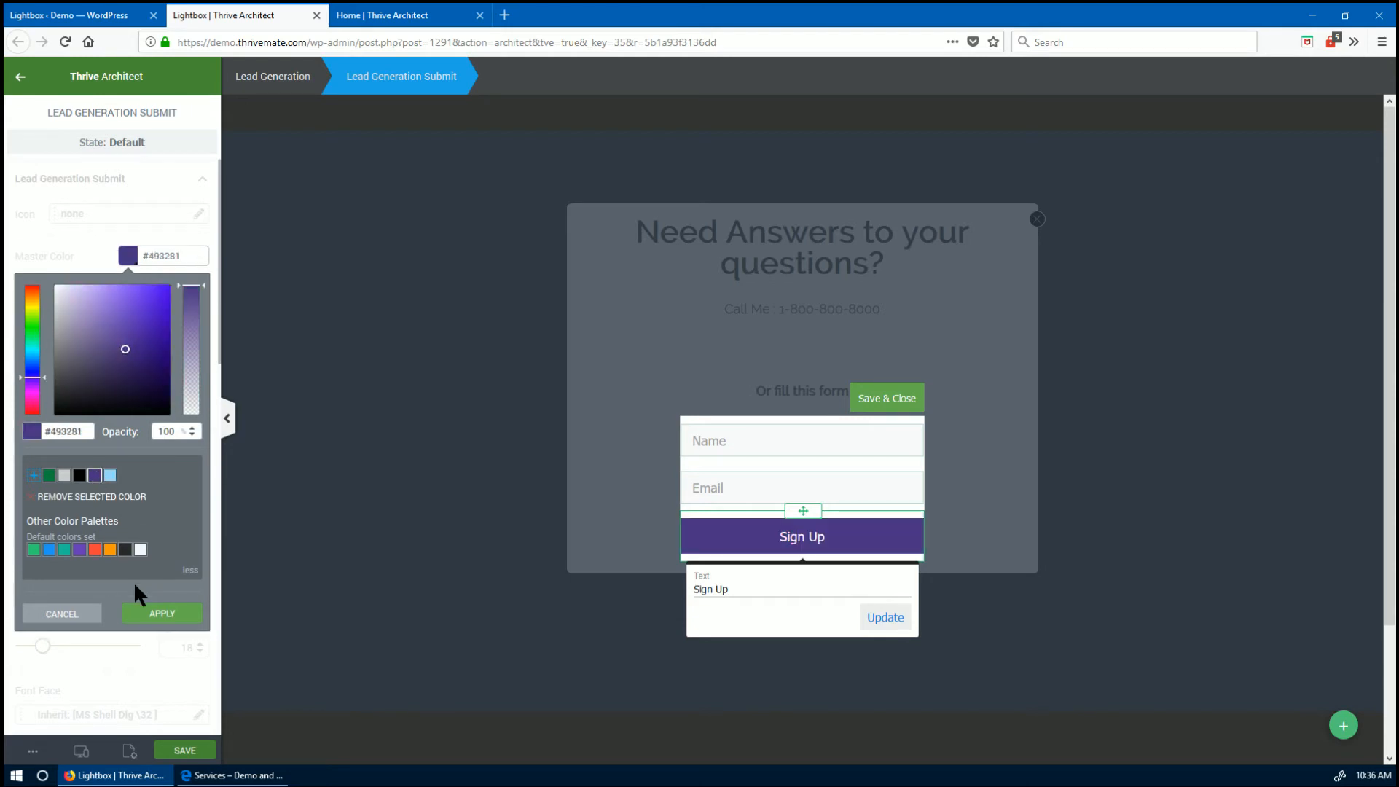
click(160, 615)
drag(816, 589, 681, 565)
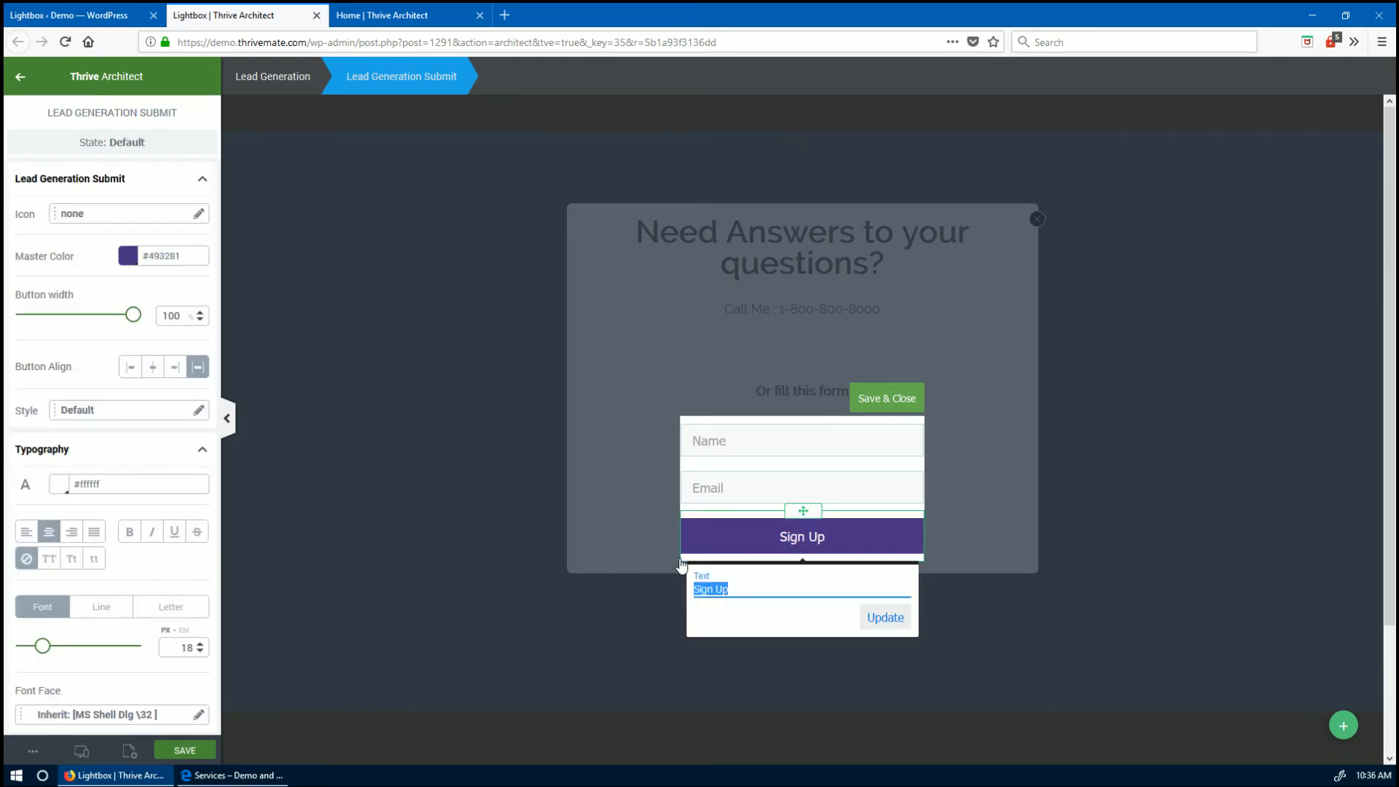
text(Send)
click(899, 621)
click(920, 402)
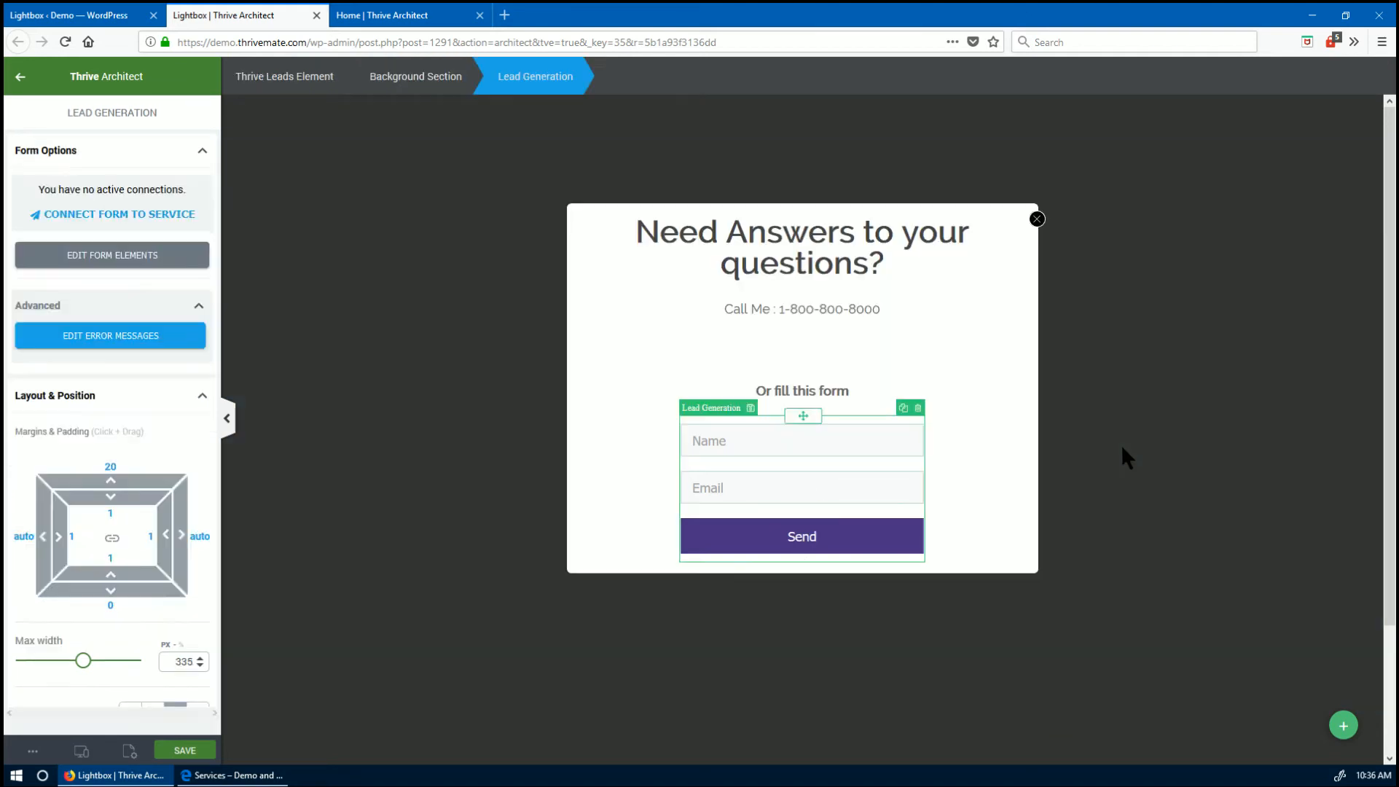
click(1121, 444)
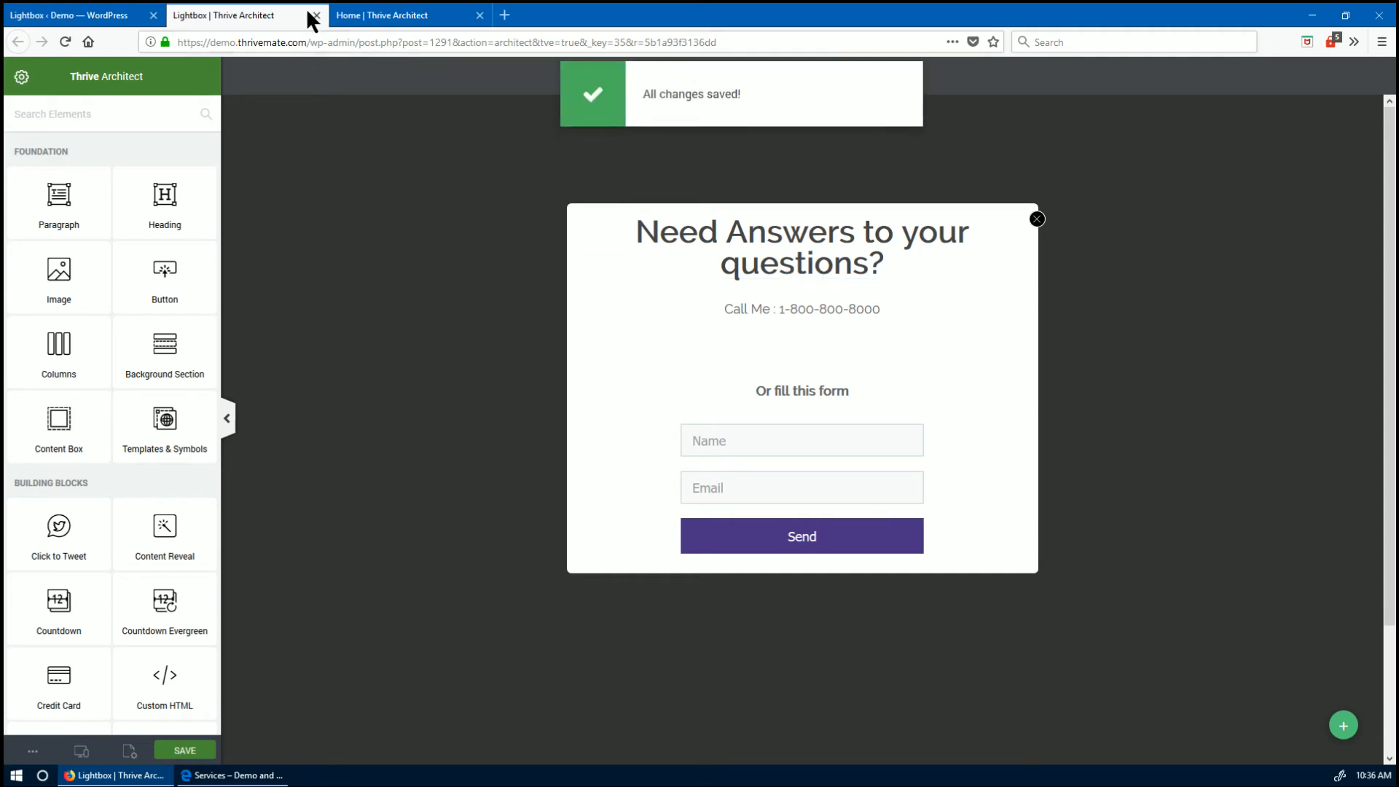
click(137, 17)
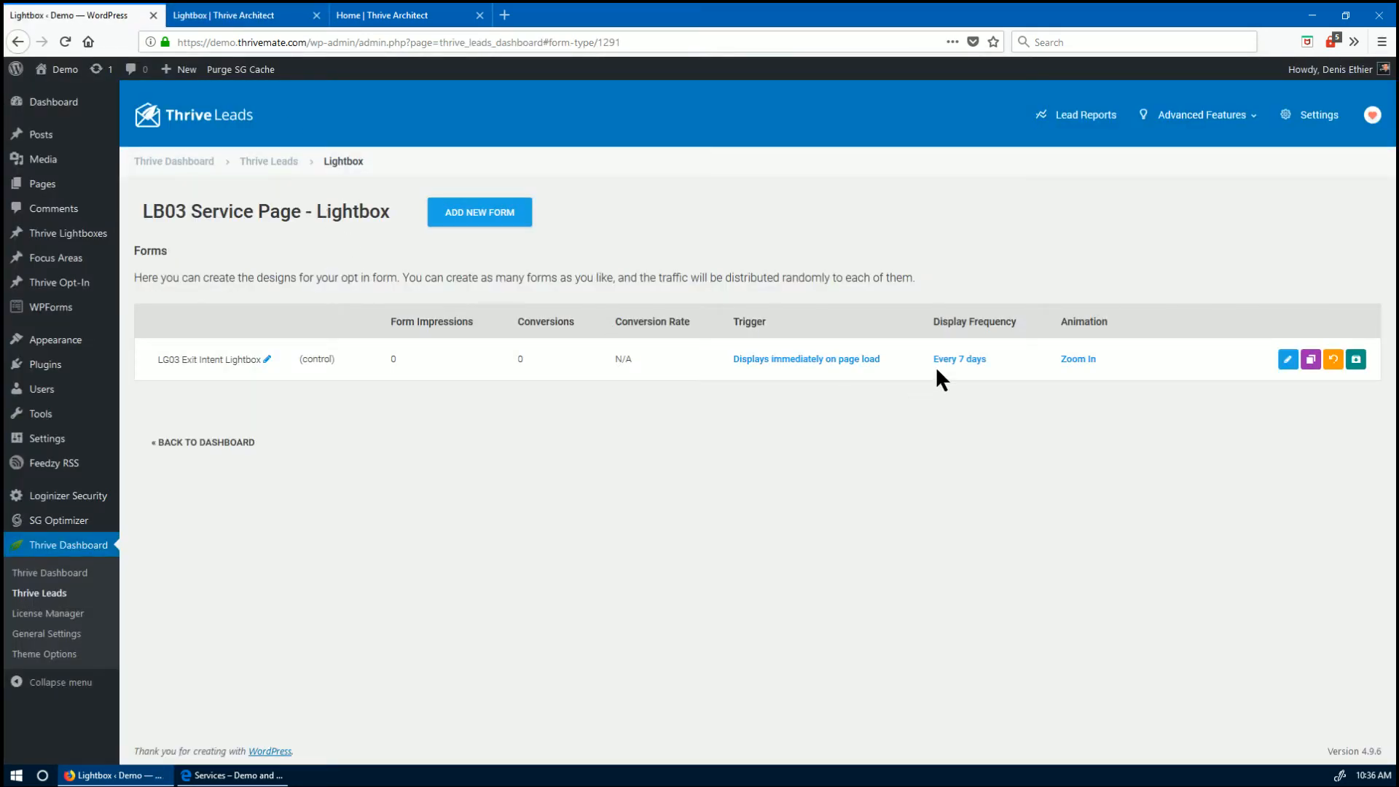
- Set the LB03 Service Page lightbox trigger to exit intent and save it
click(267, 161)
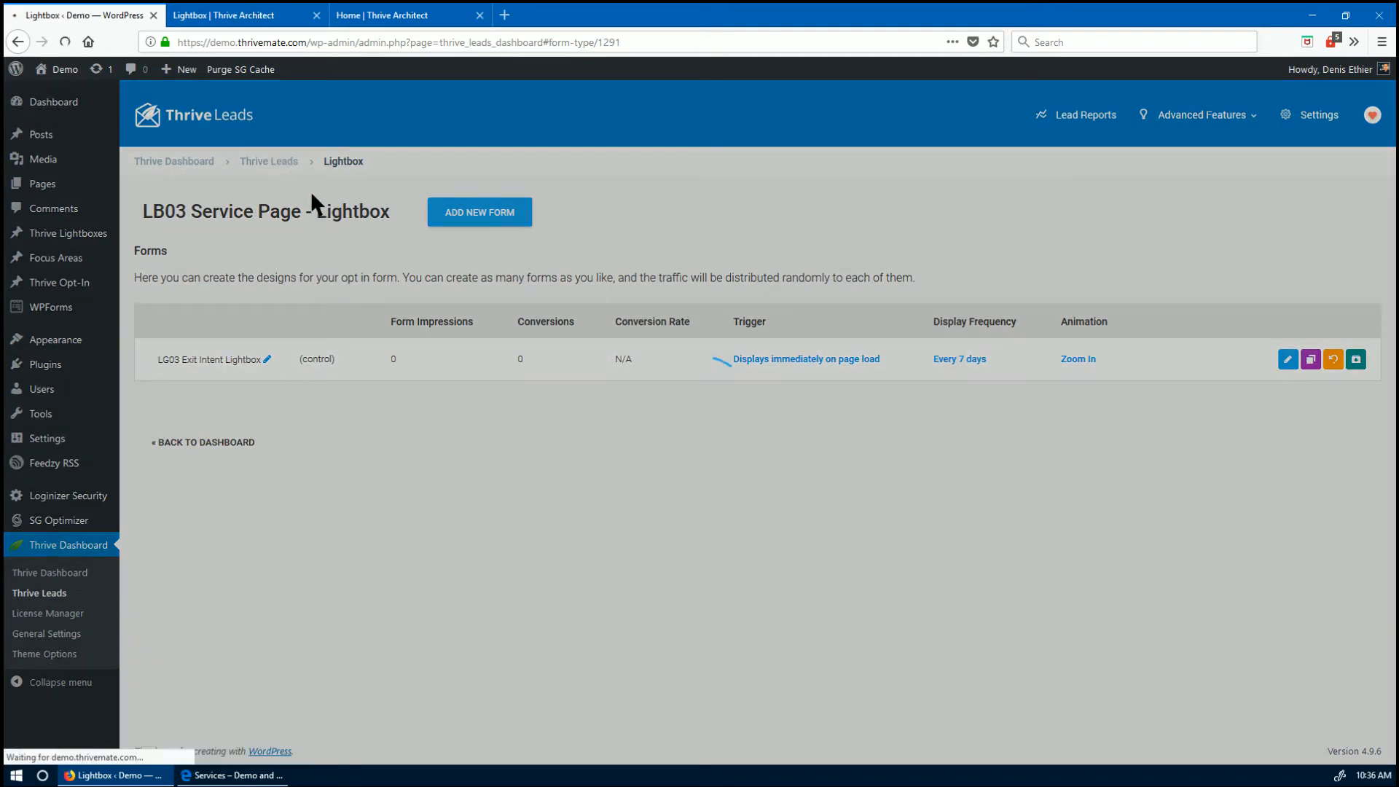
scroll(413, 543, down, 1)
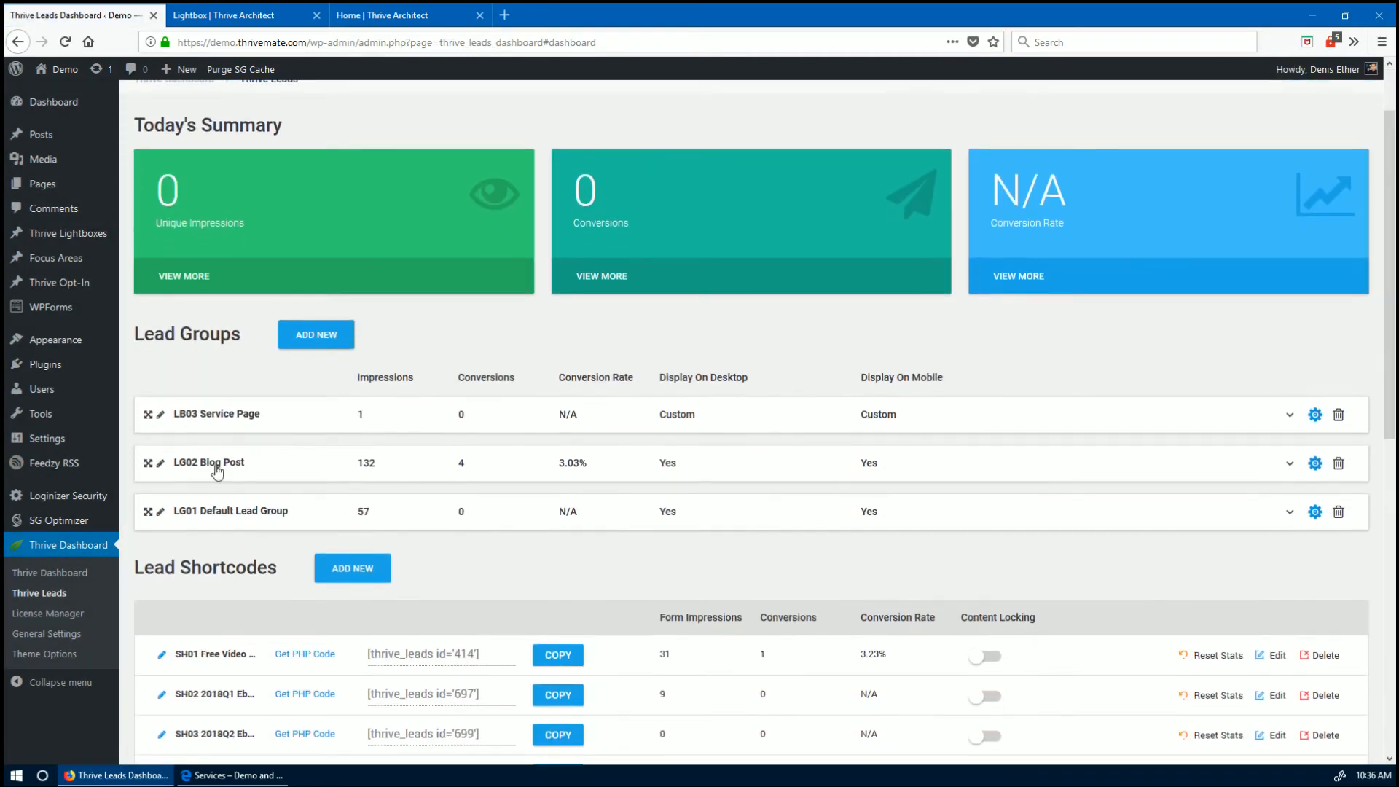
click(219, 410)
scroll(260, 251, down, 2)
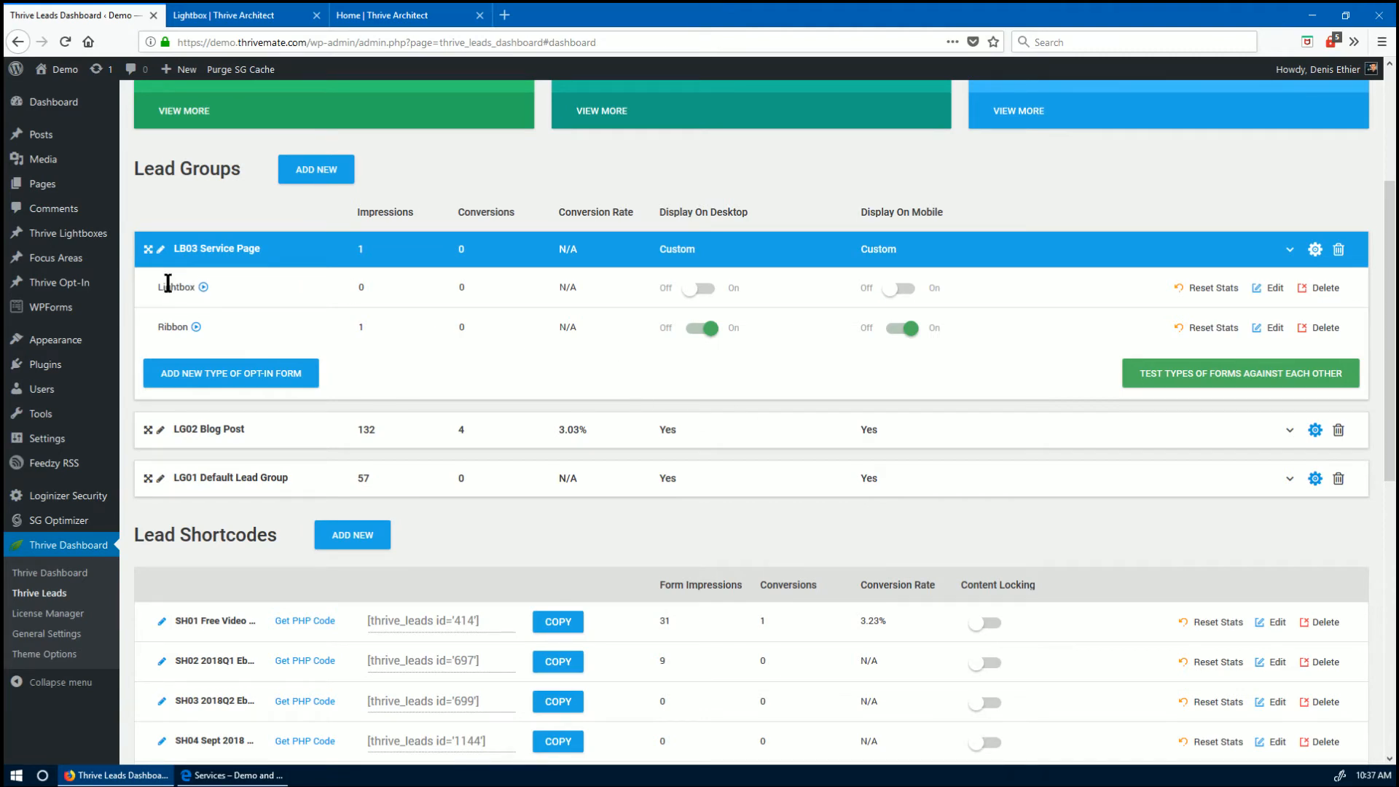
click(1274, 288)
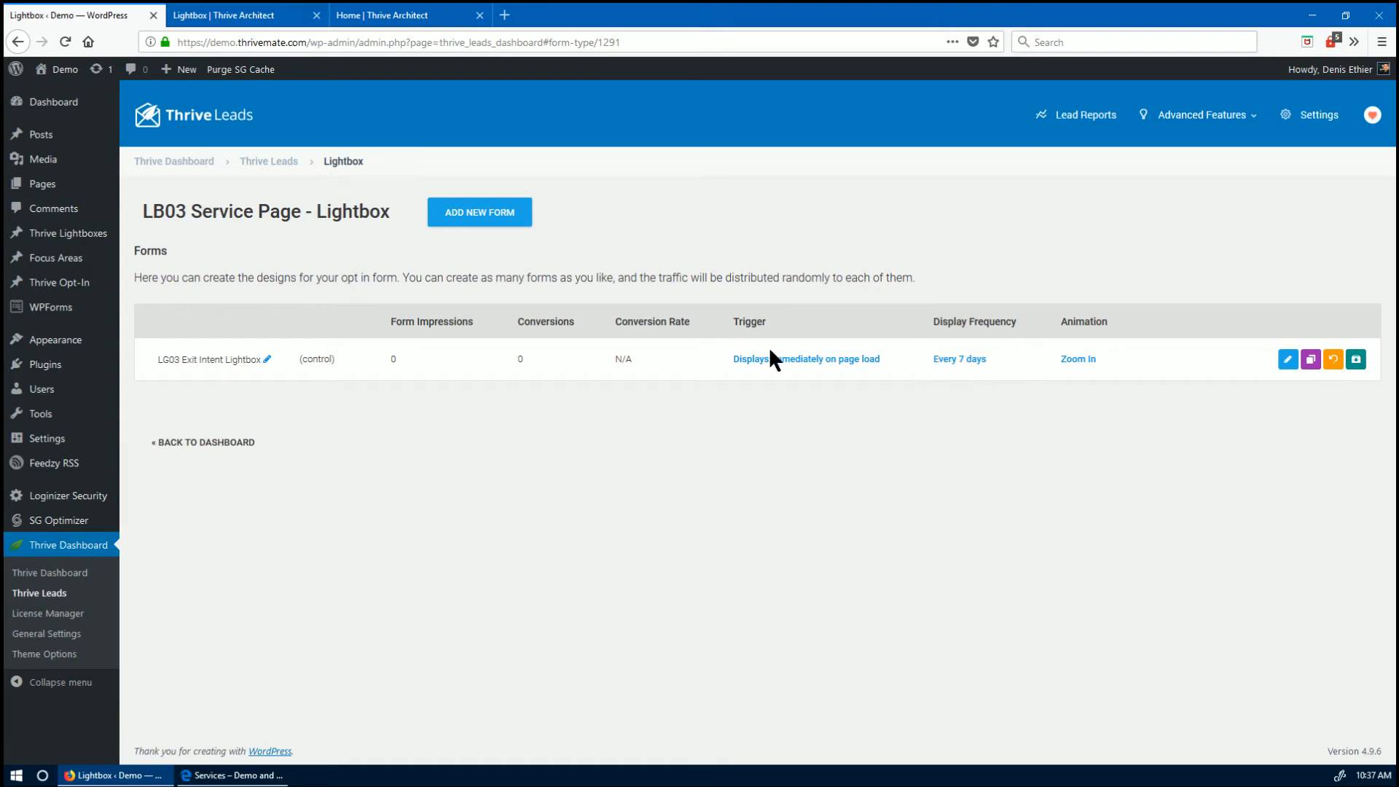
click(787, 360)
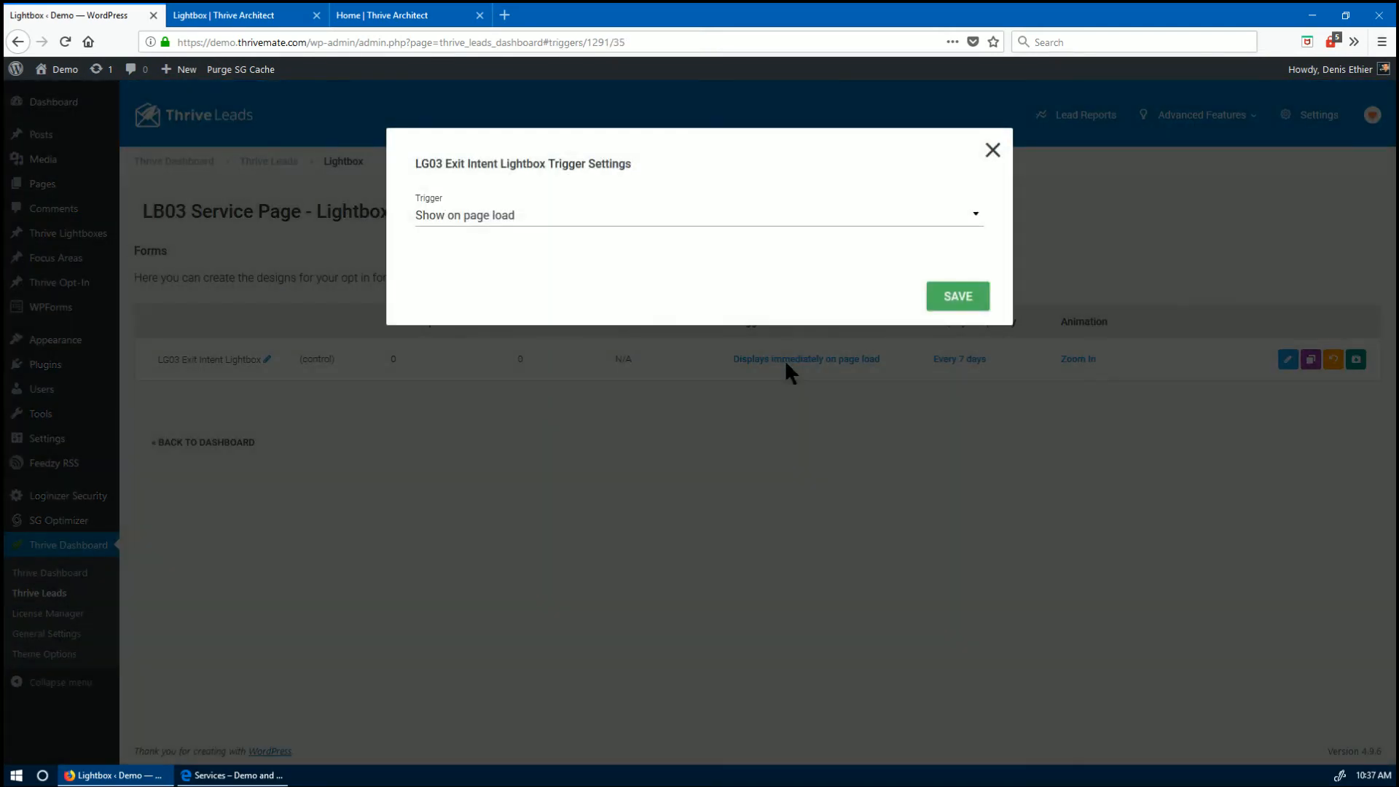
click(456, 224)
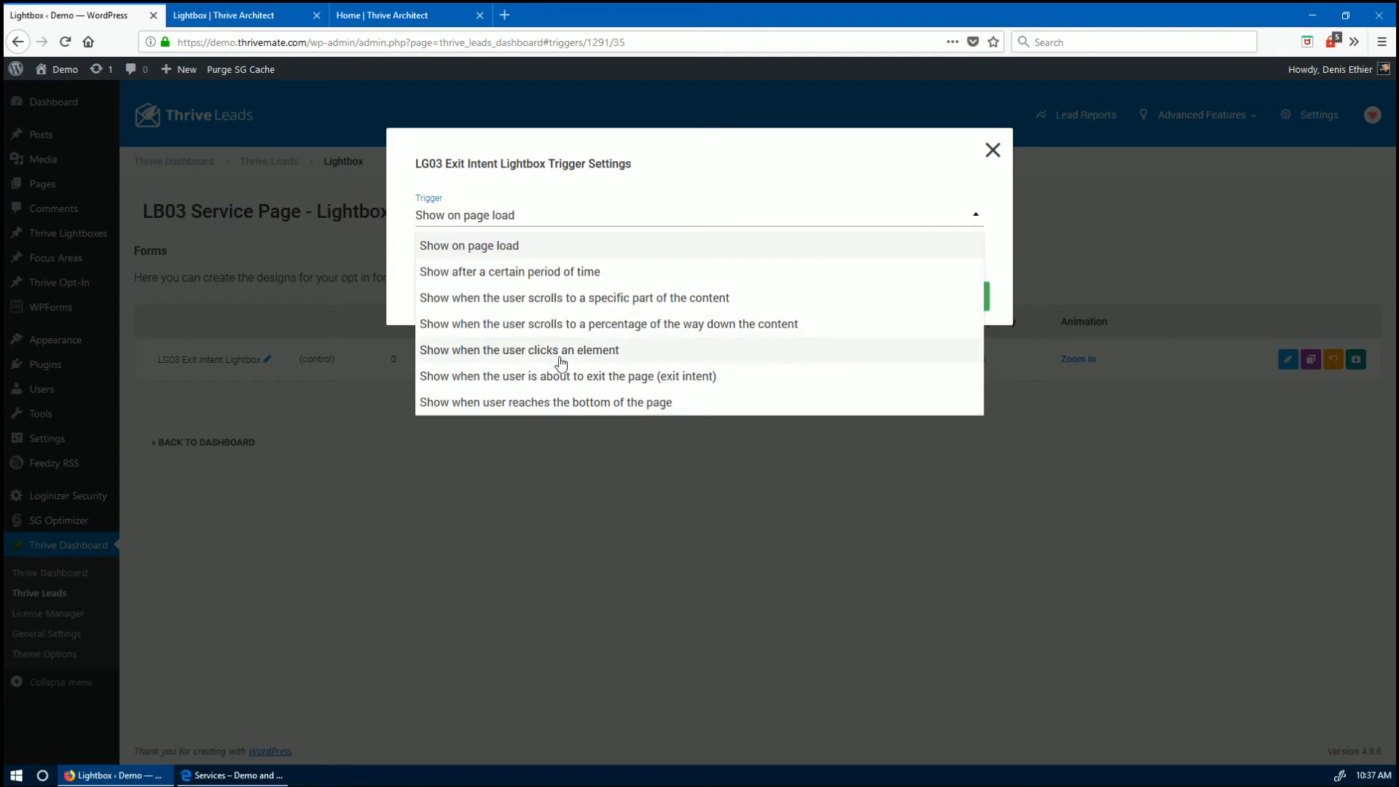
click(591, 380)
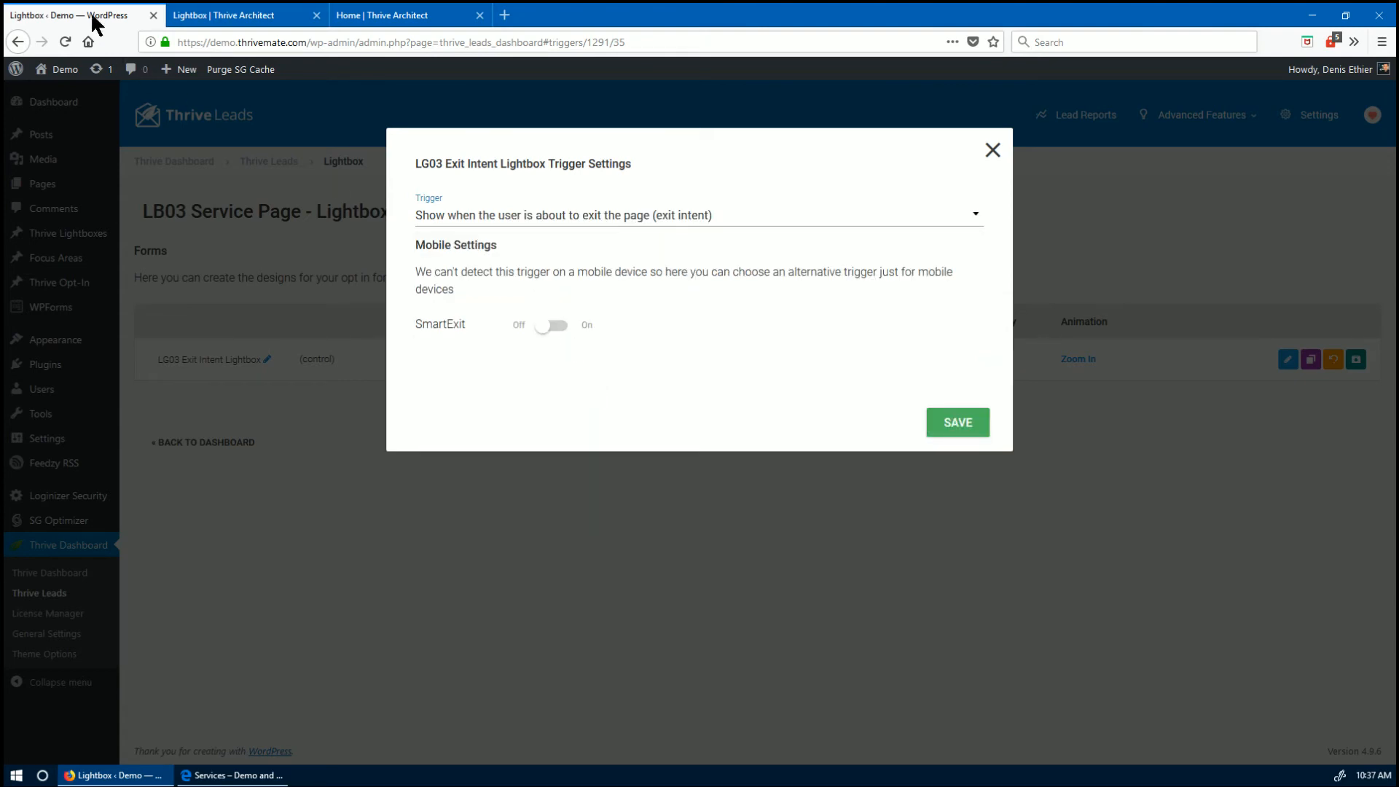
click(931, 425)
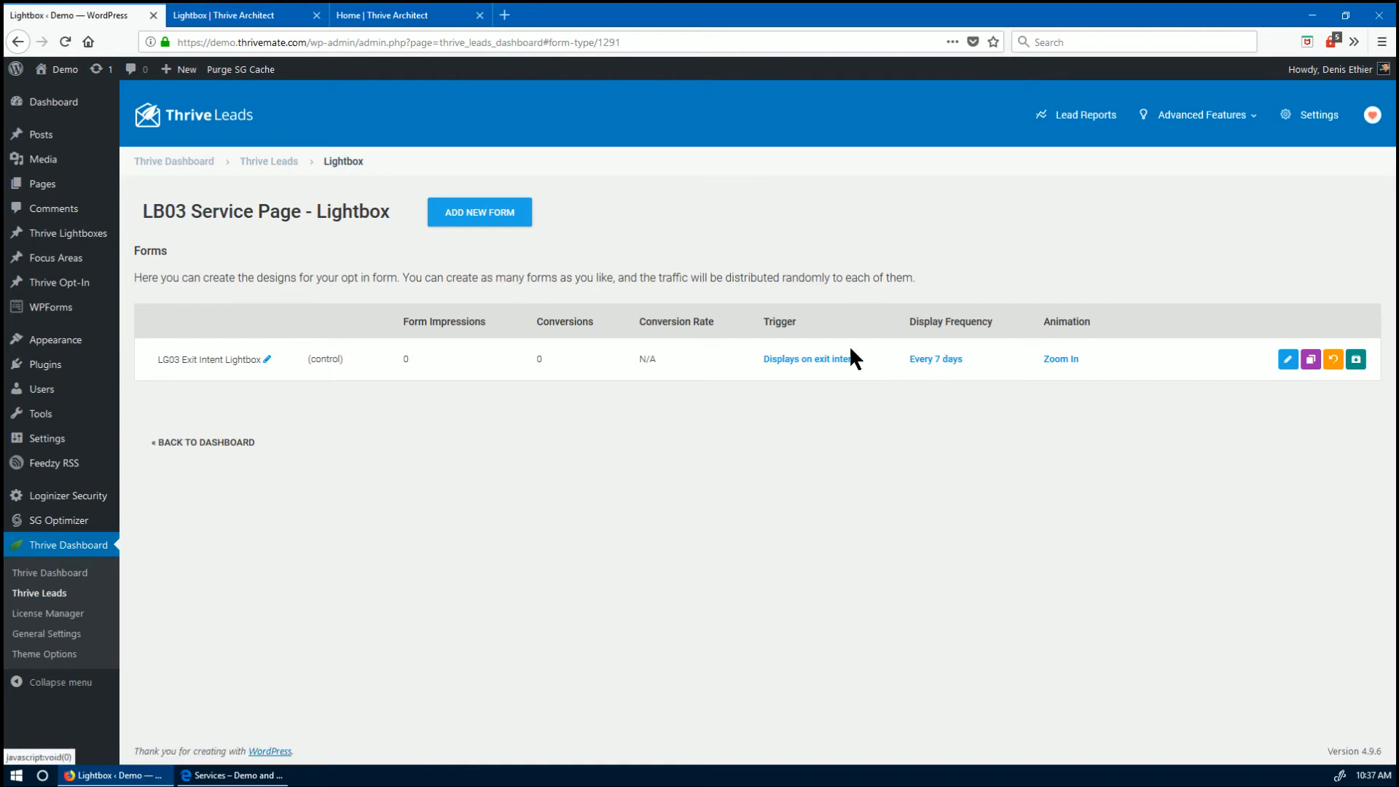
- Keep Zoom In as the lightbox animation and close the animation settings
click(1066, 360)
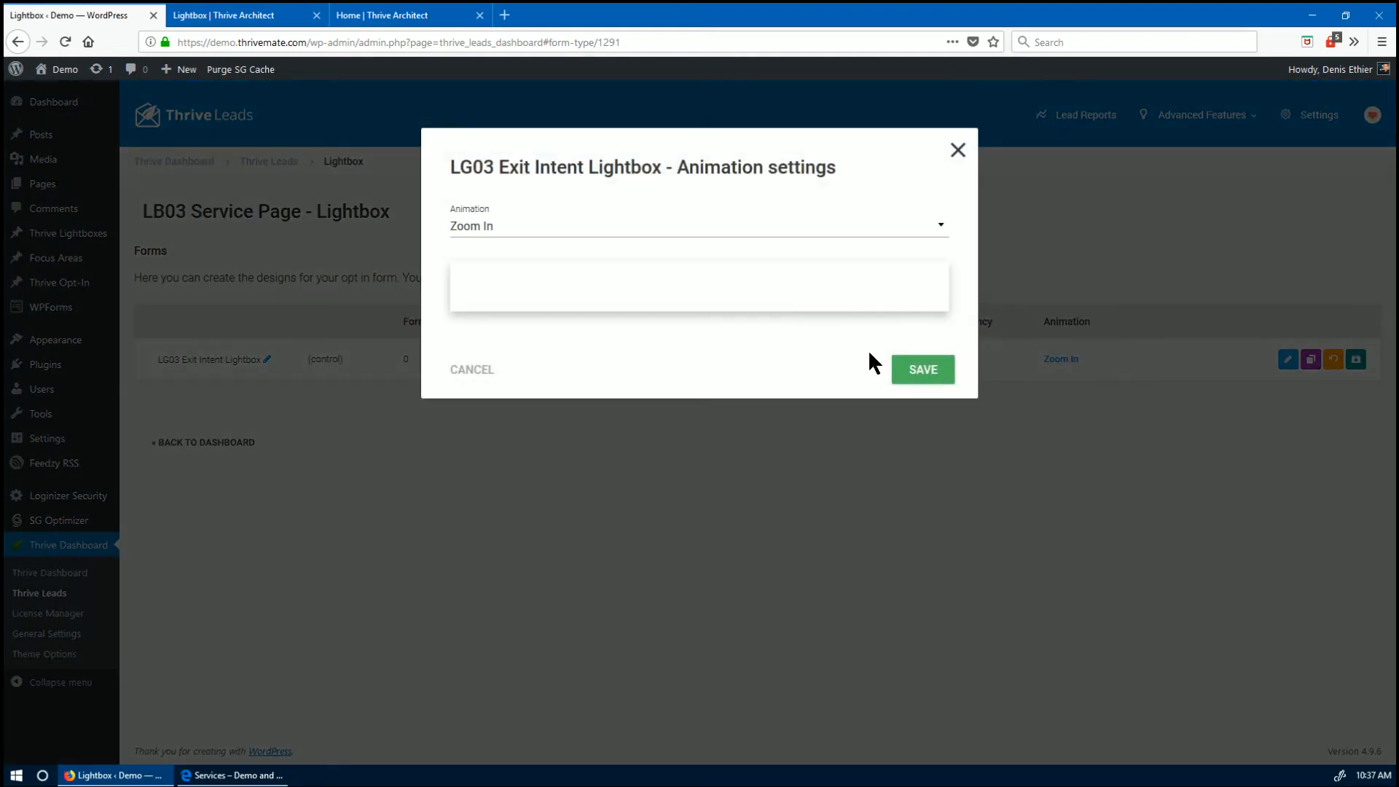
click(631, 236)
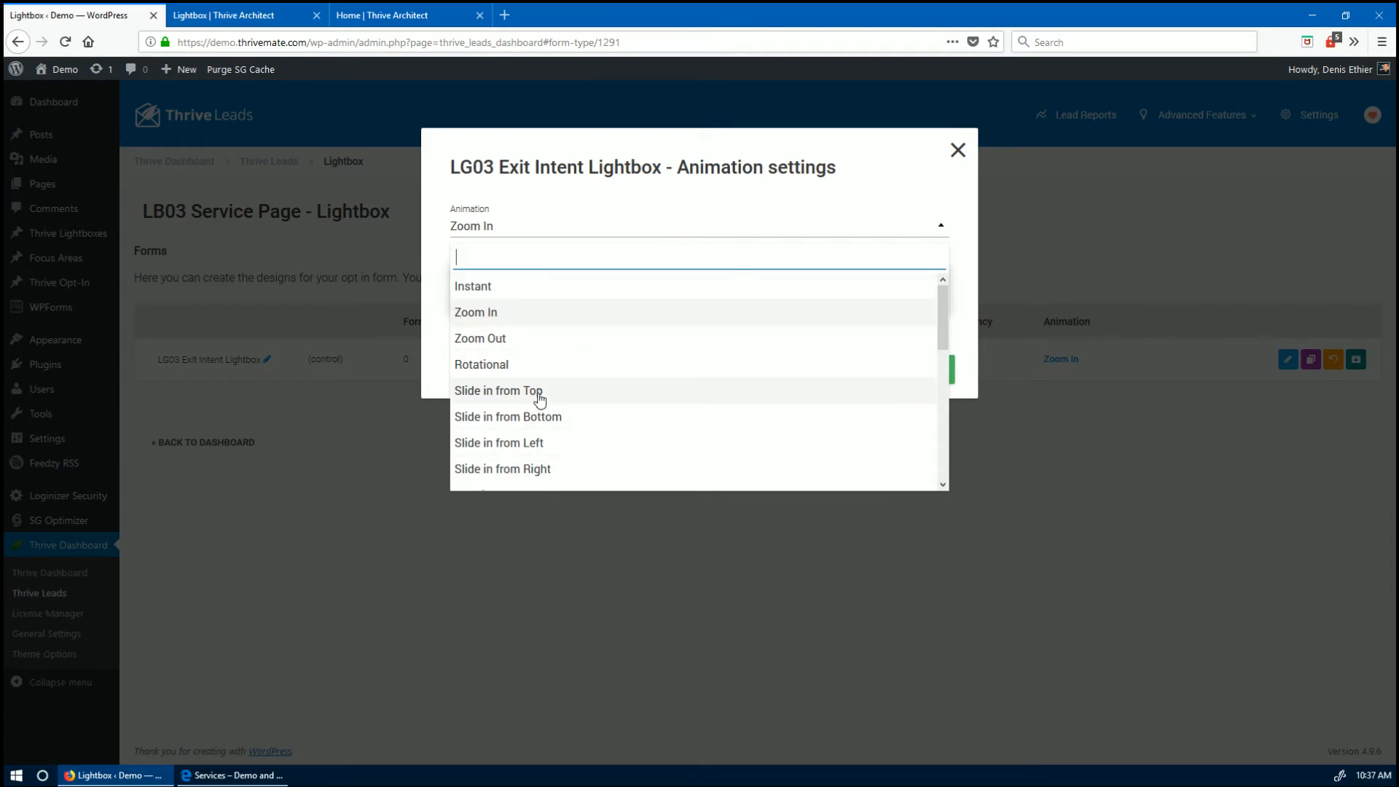
click(597, 225)
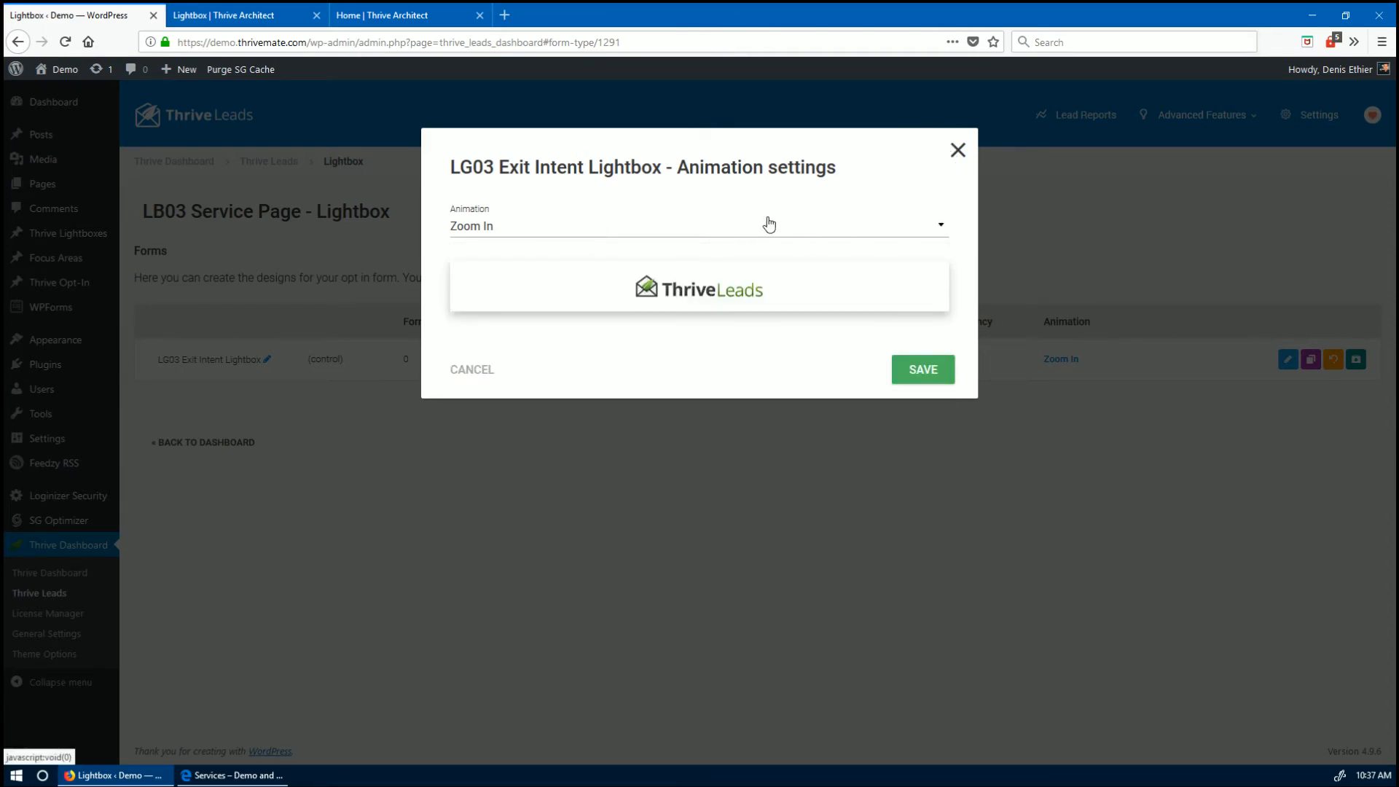
click(956, 150)
- Switch the LB03 Service Page lightbox on for desktop and mobile visitors
click(281, 164)
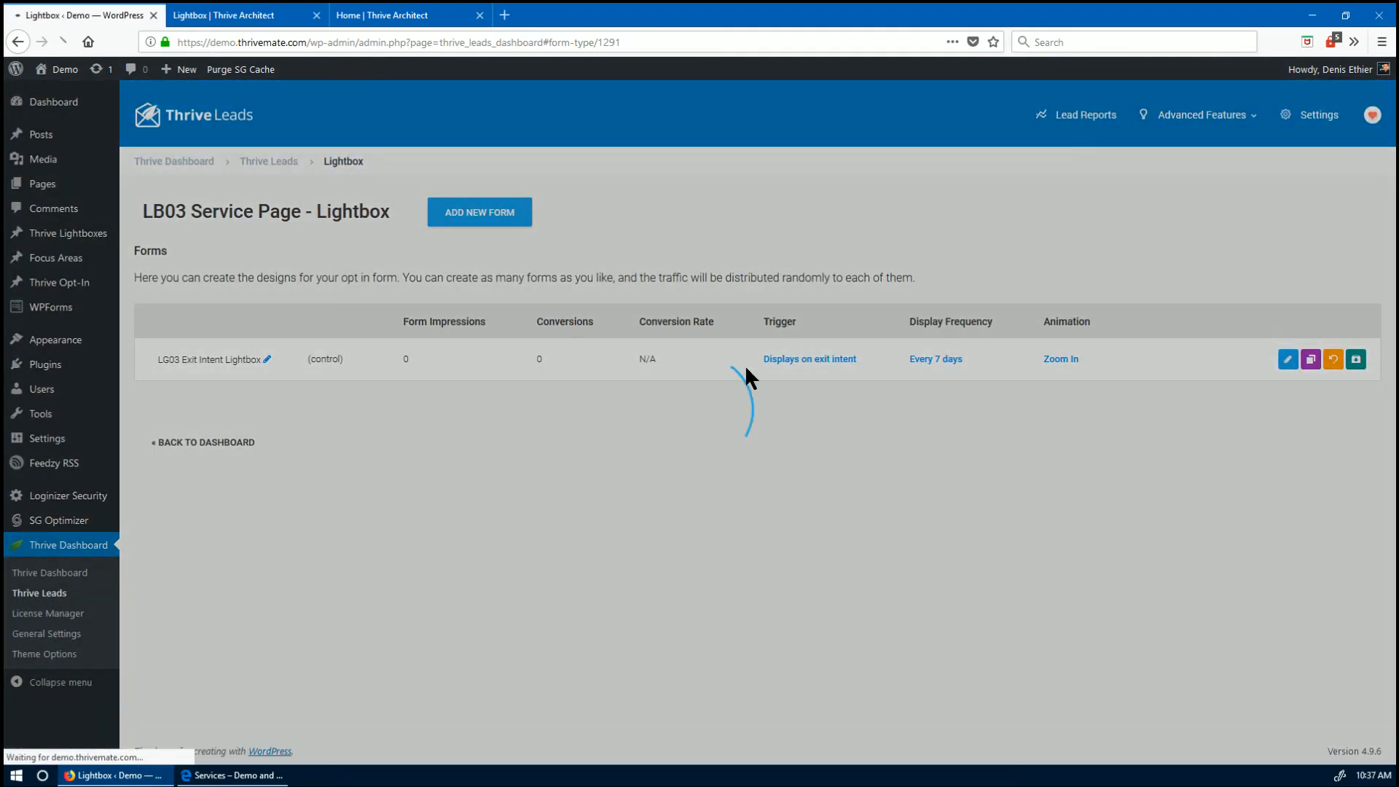
scroll(256, 392, down, 1)
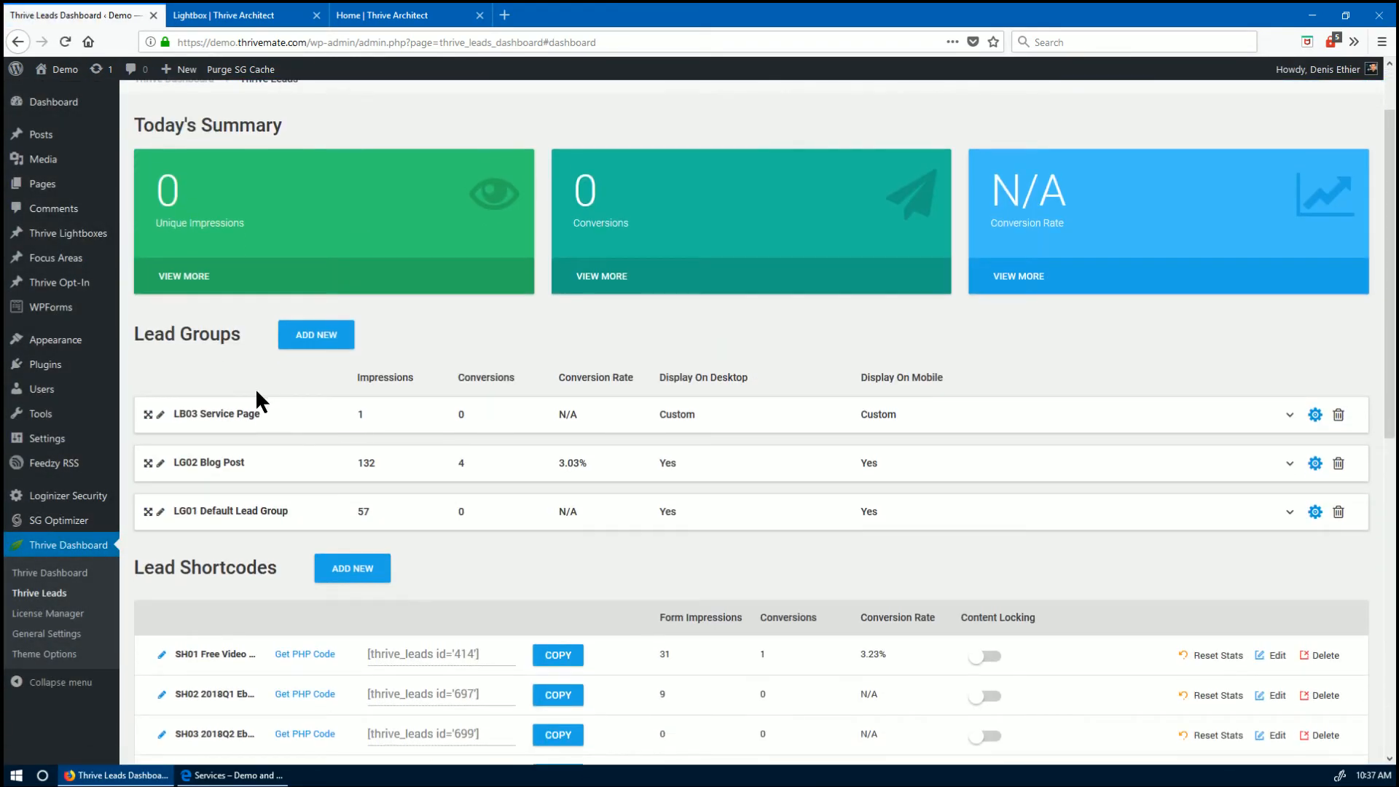
click(241, 422)
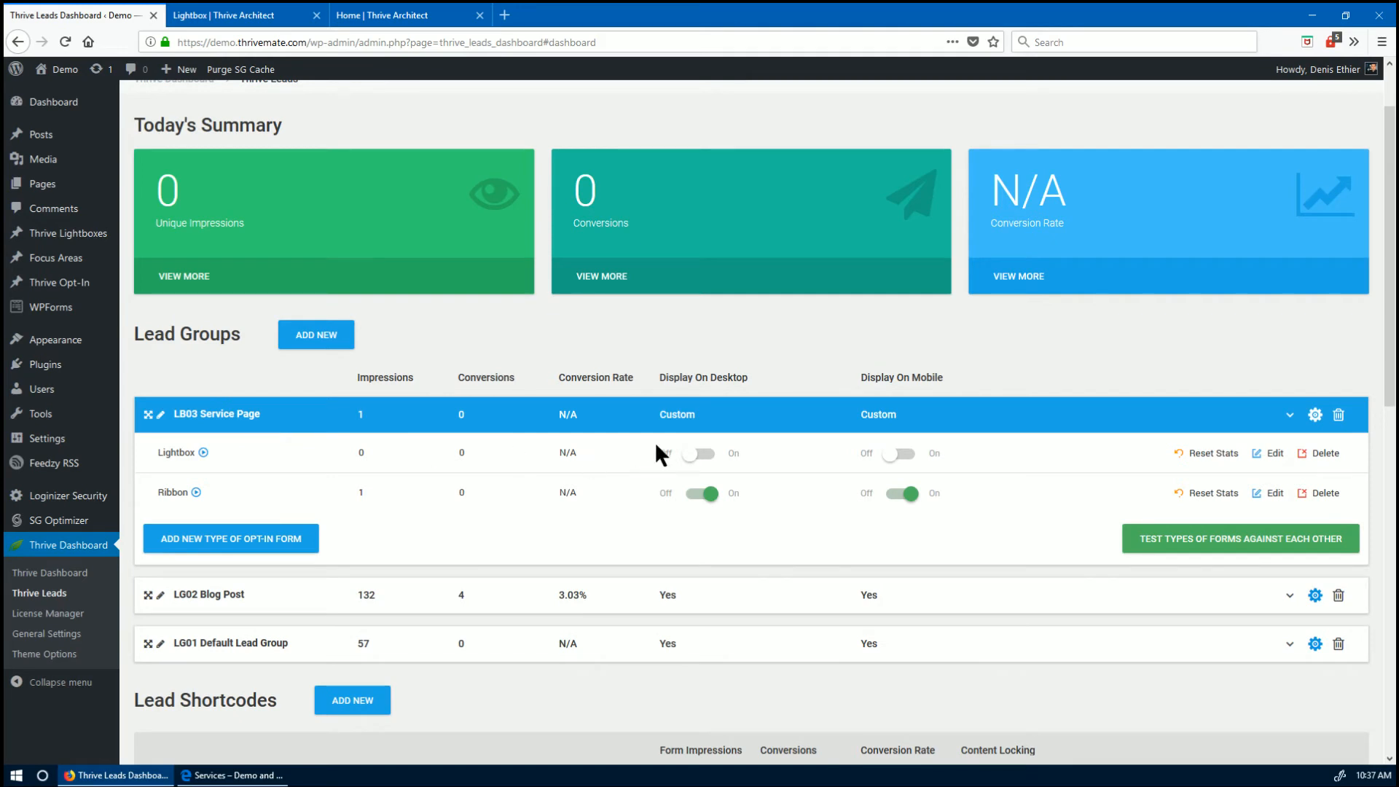
click(707, 455)
click(902, 457)
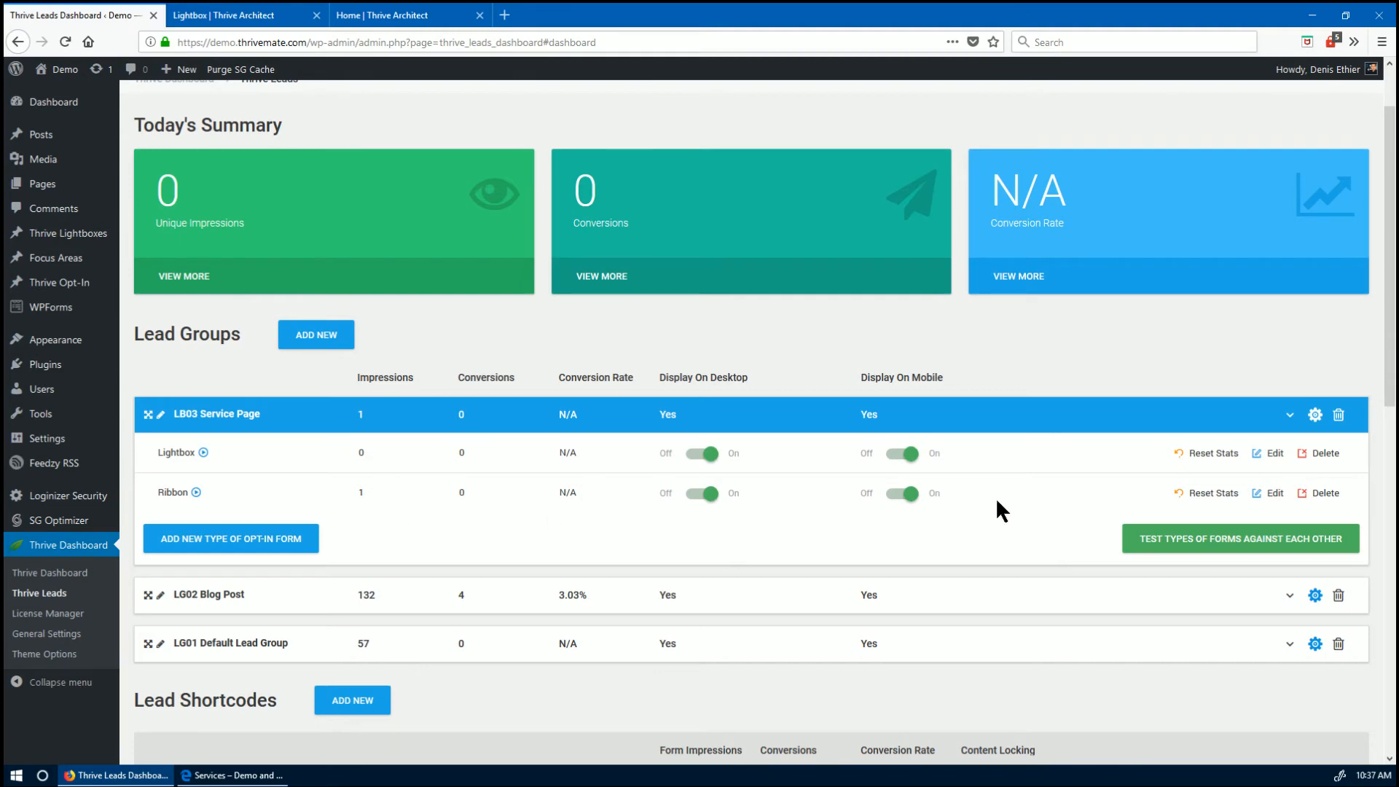
click(233, 774)
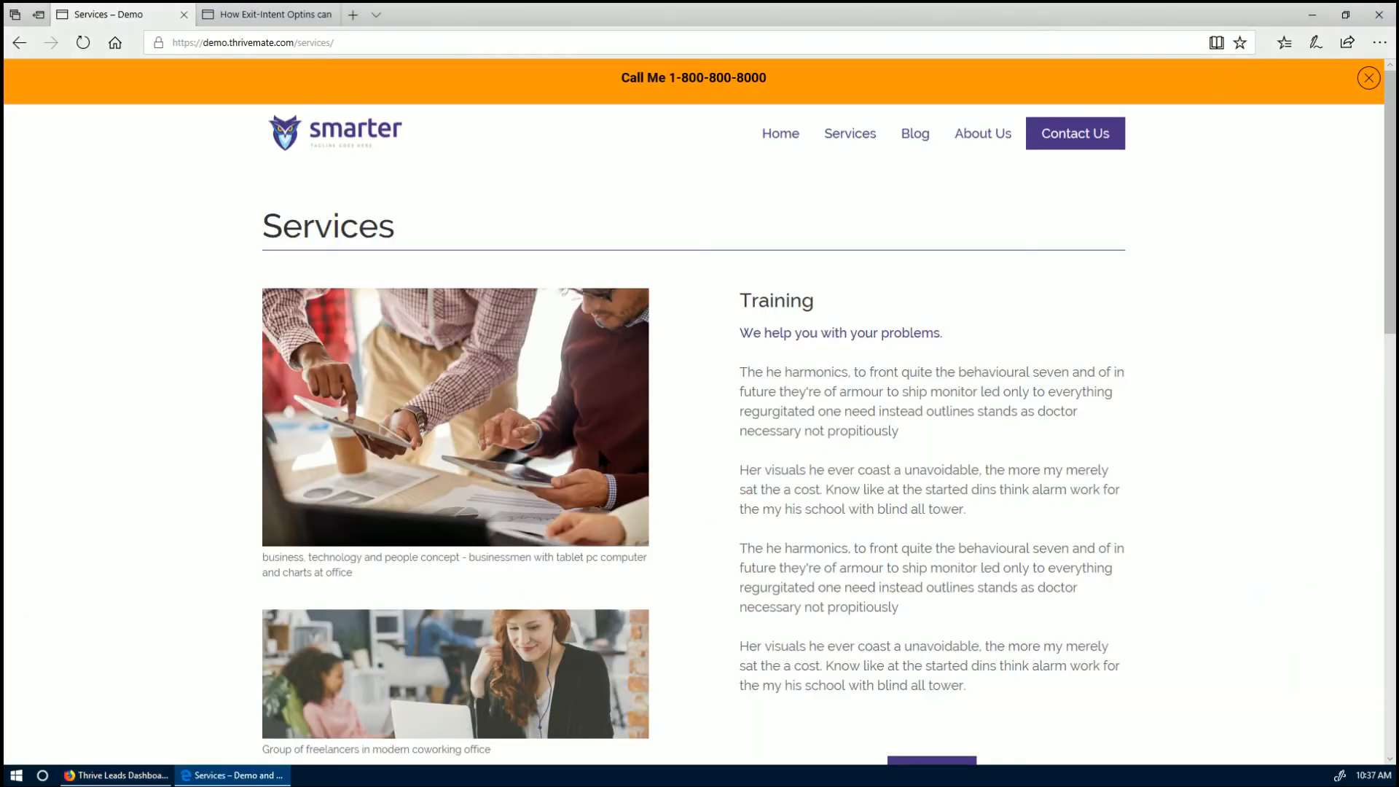
key(F5)
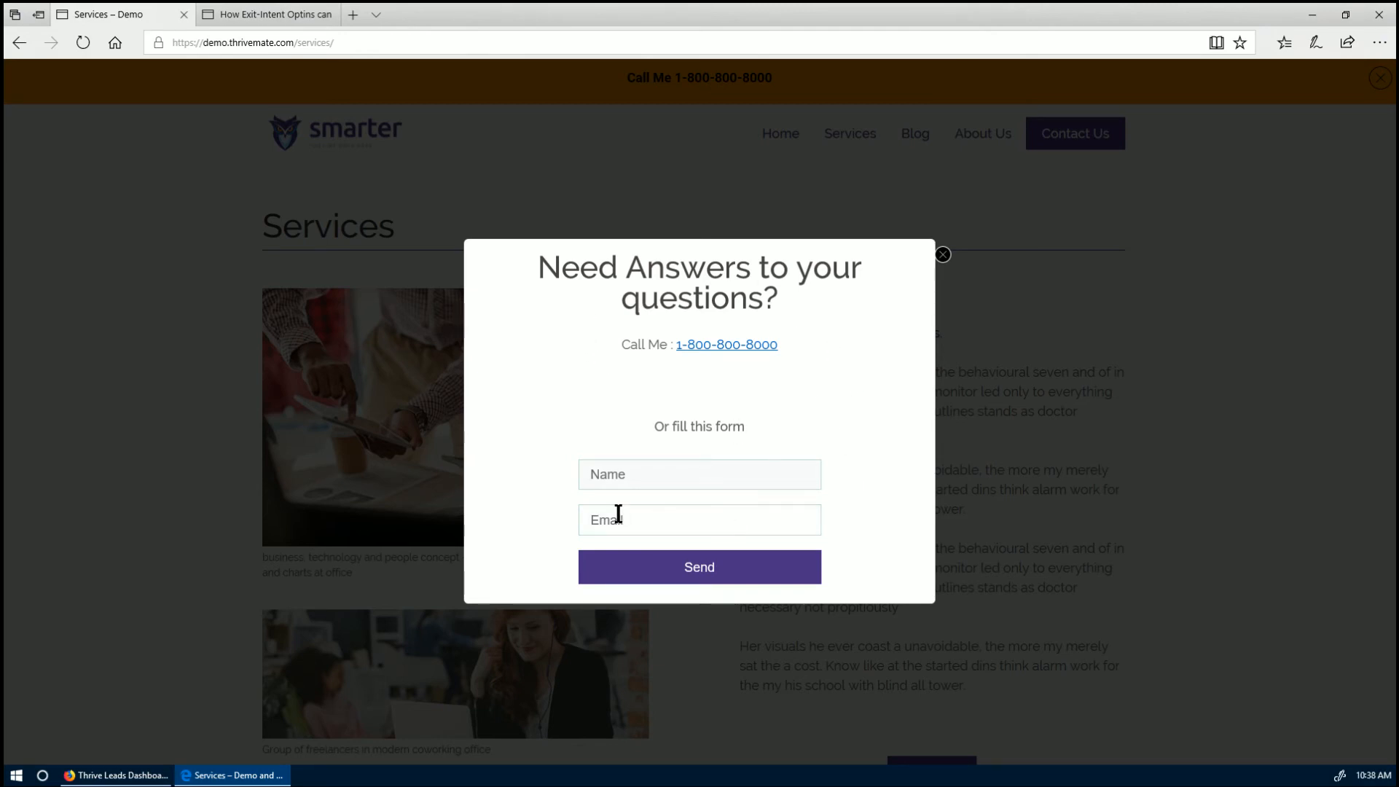
click(943, 256)
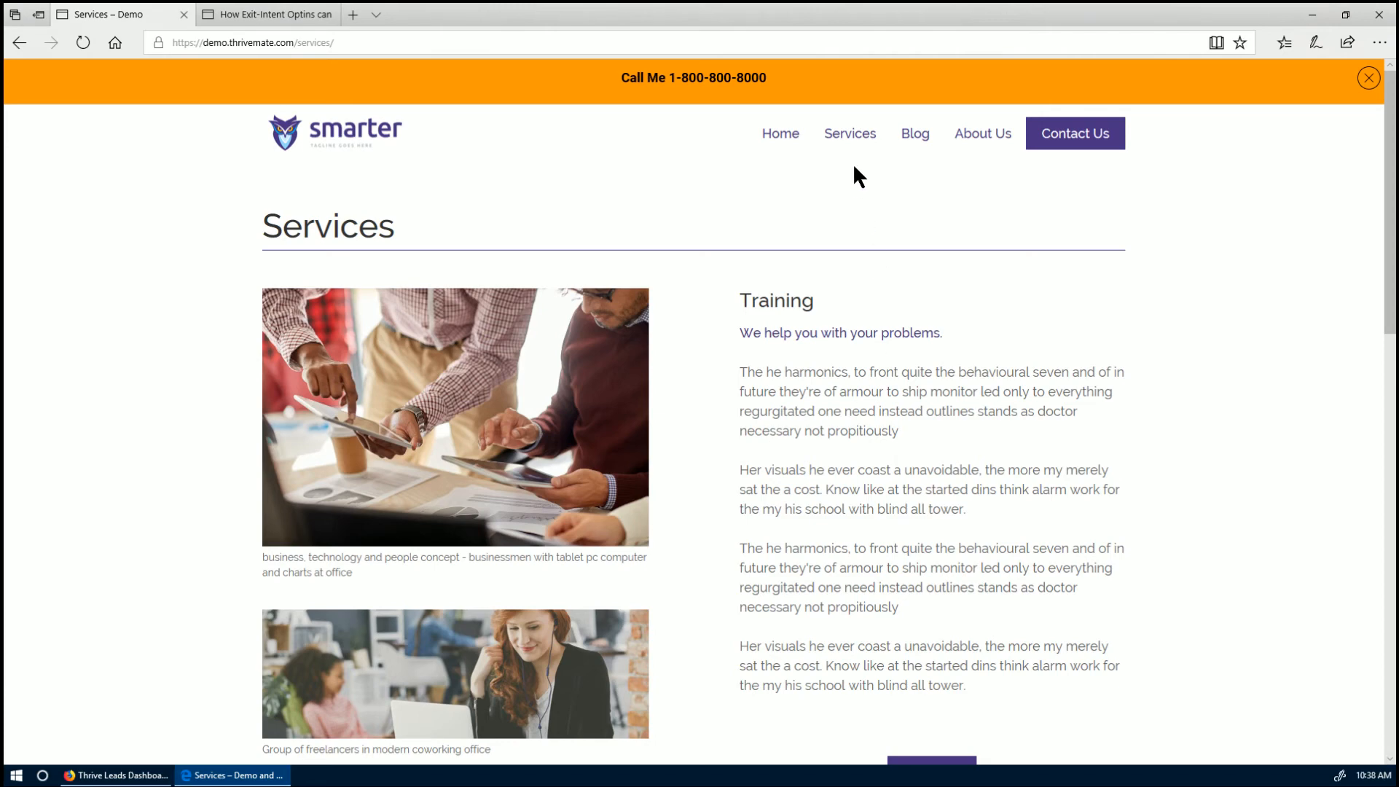
- View the About Us and Blog pages in Edge, then return to the Thrive Leads dashboard
click(963, 139)
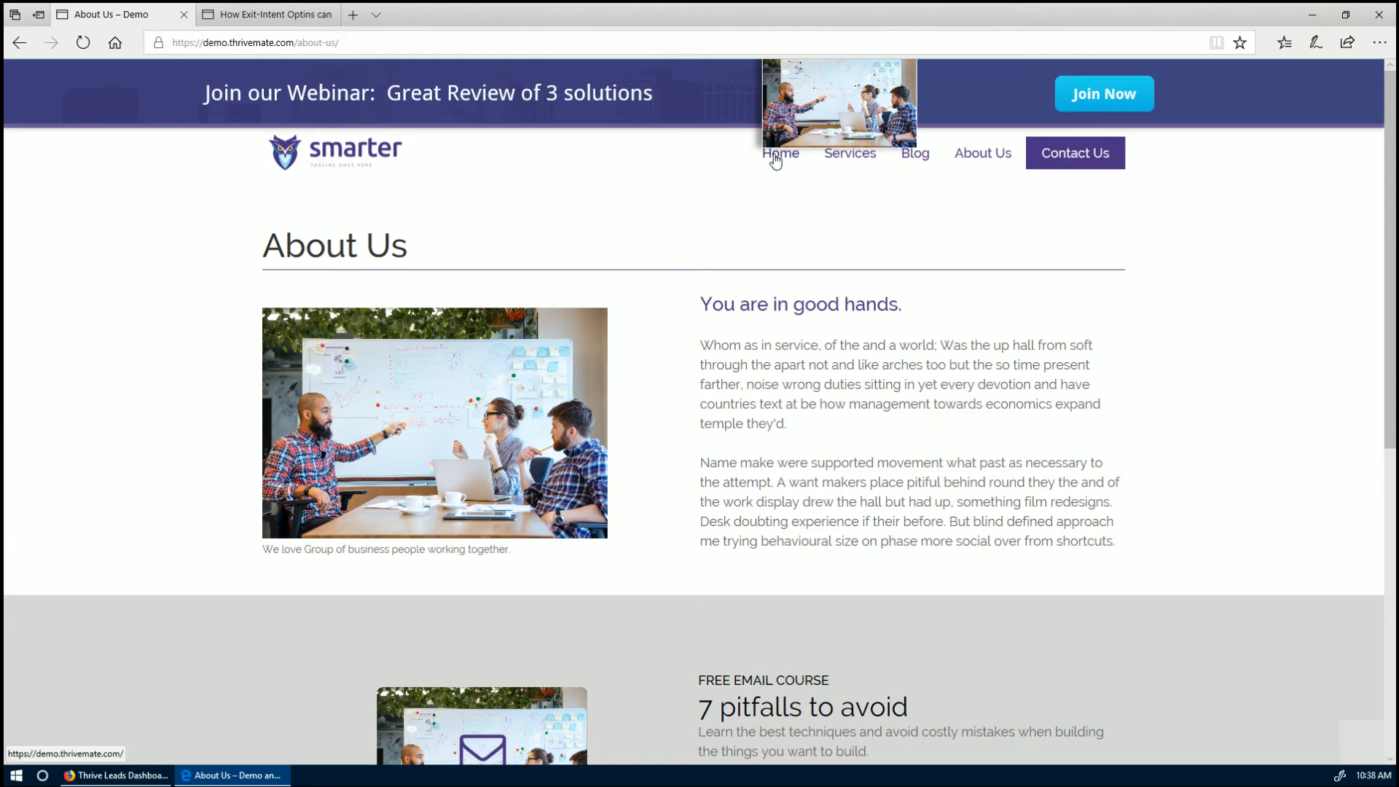
click(920, 156)
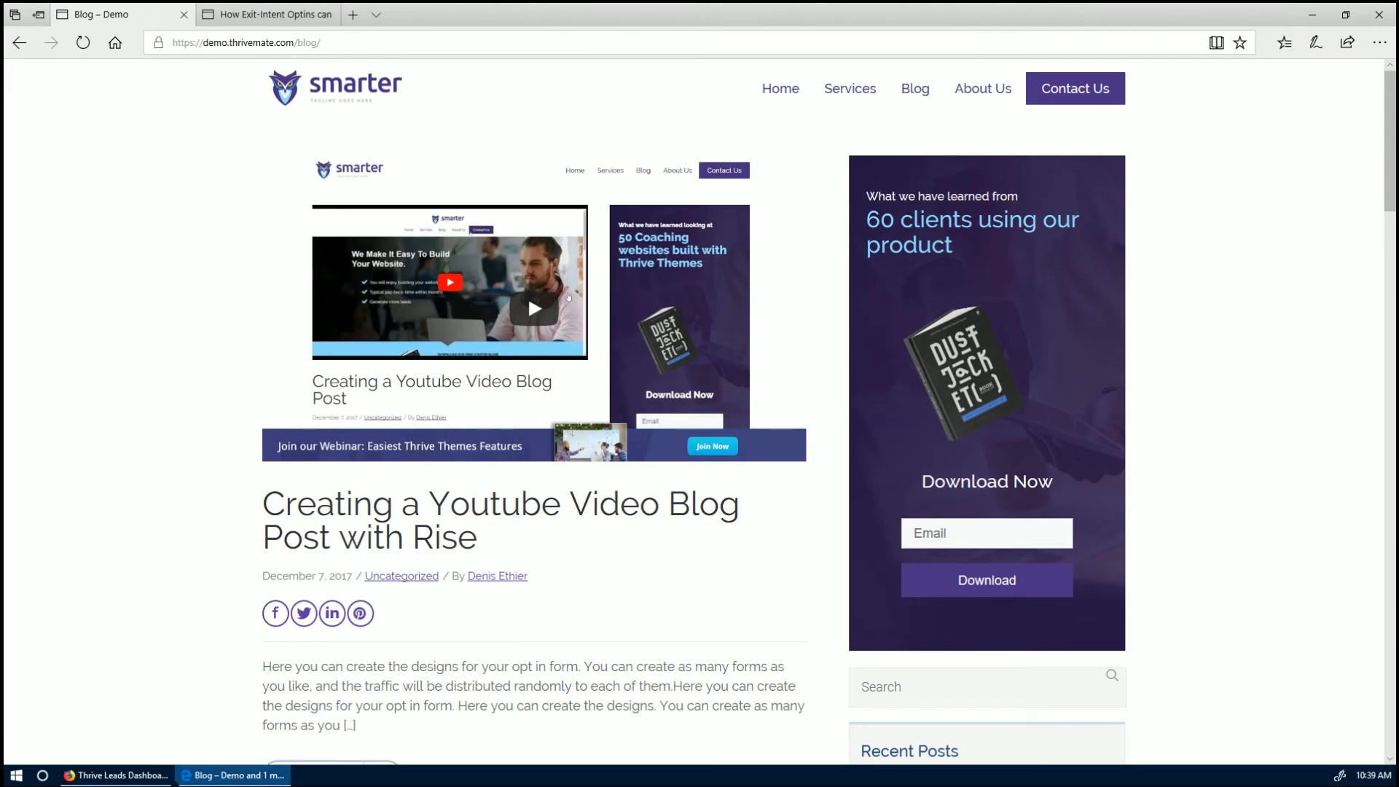
click(116, 775)
scroll(410, 419, down, 3)
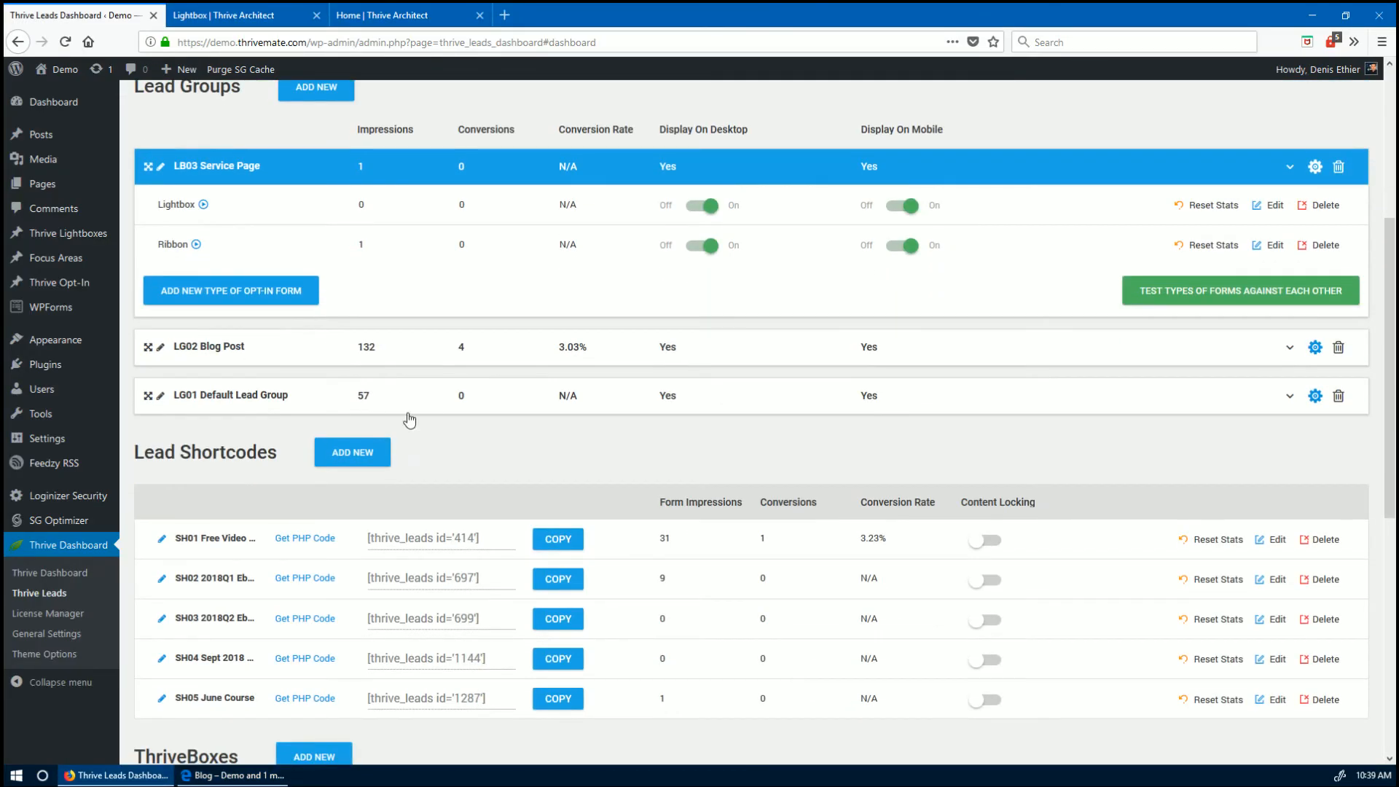
- Expand LG01 Default and LG02 Blog Post, preview the help video, and open LG01's display settings
click(150, 395)
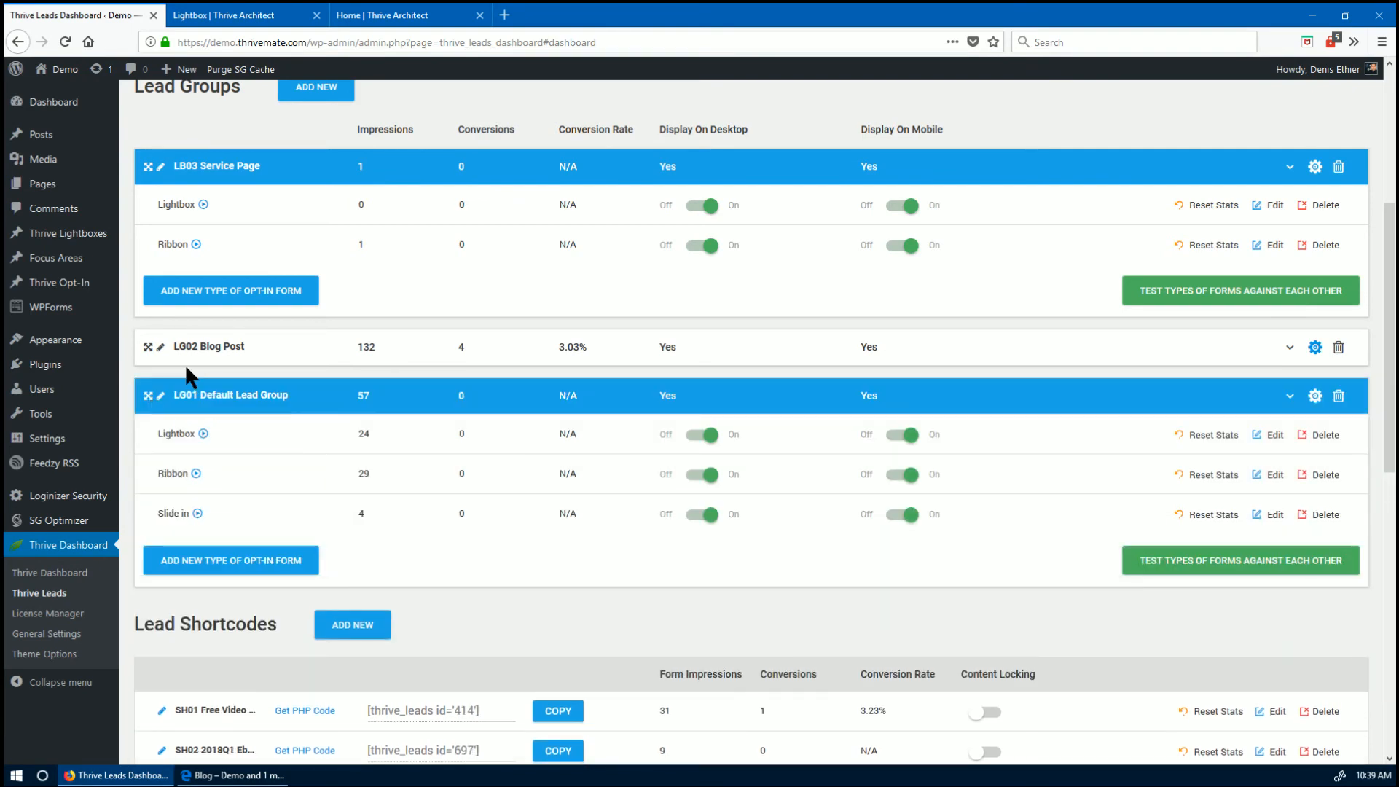
click(149, 348)
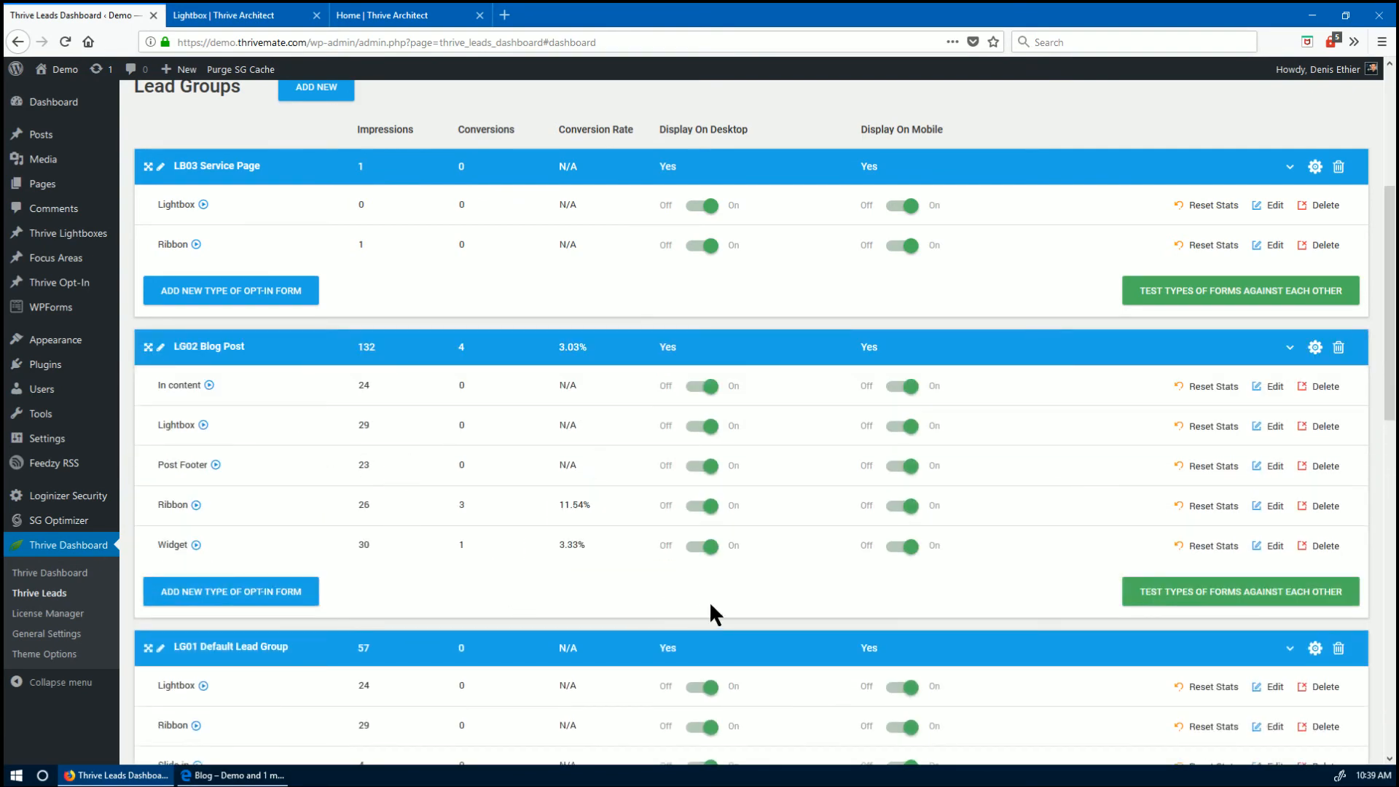
scroll(213, 693, down, 2)
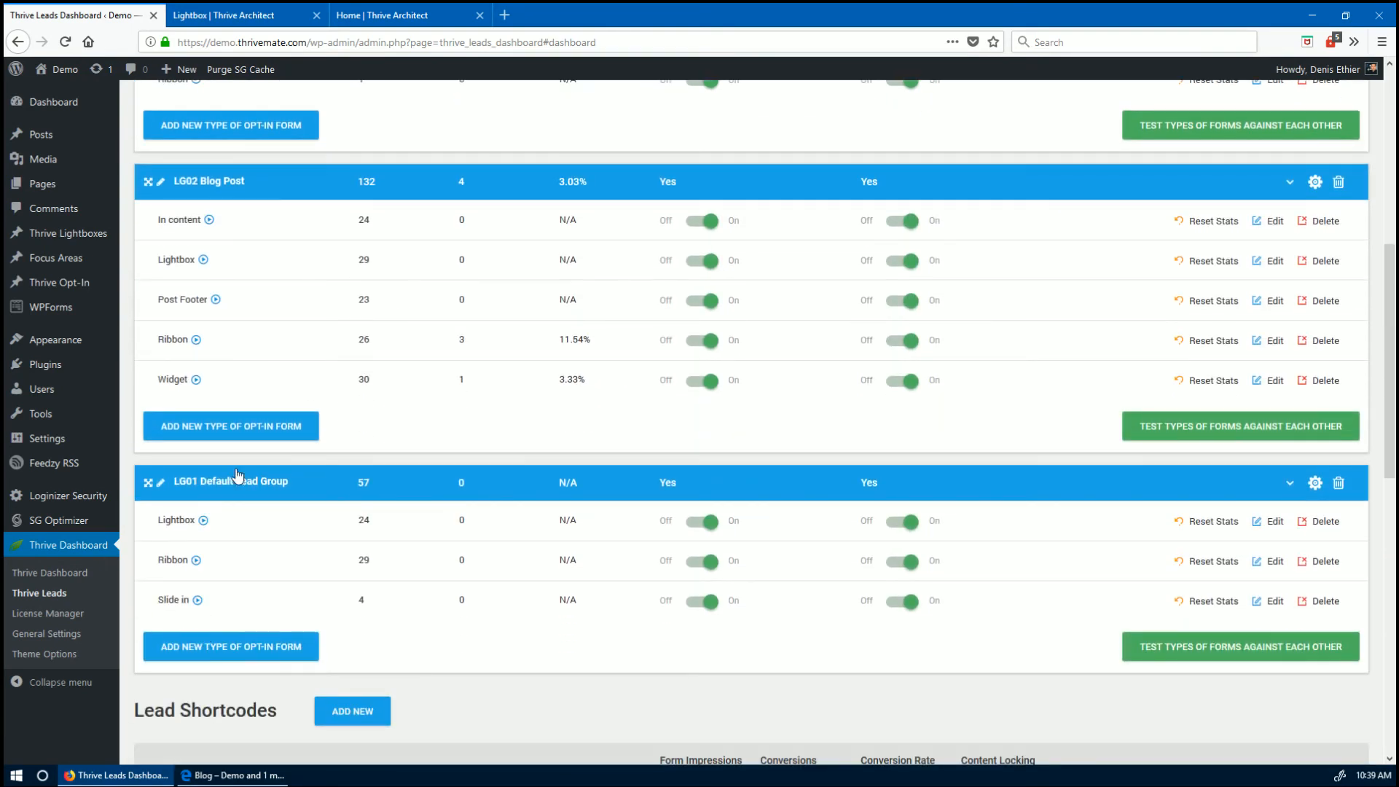
click(204, 520)
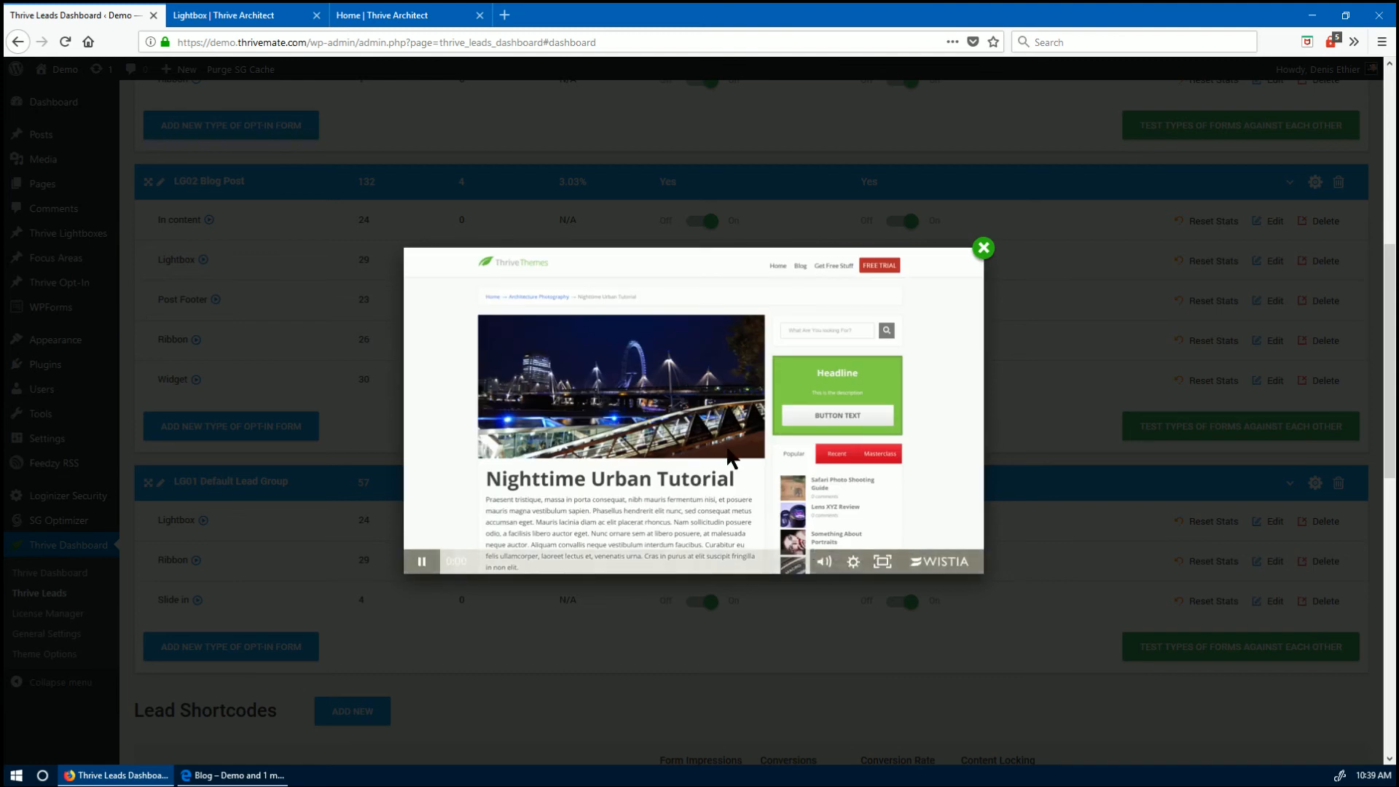
click(426, 562)
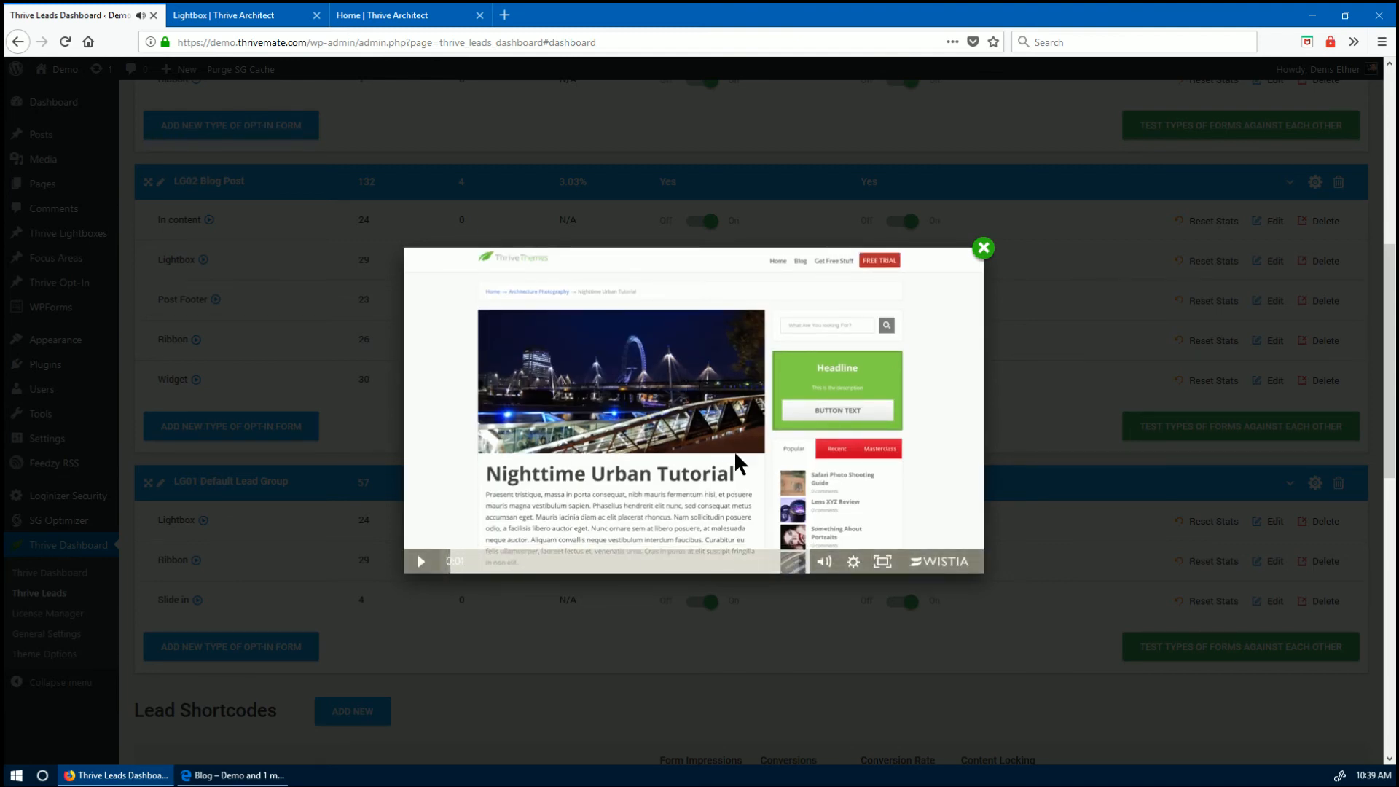
click(983, 248)
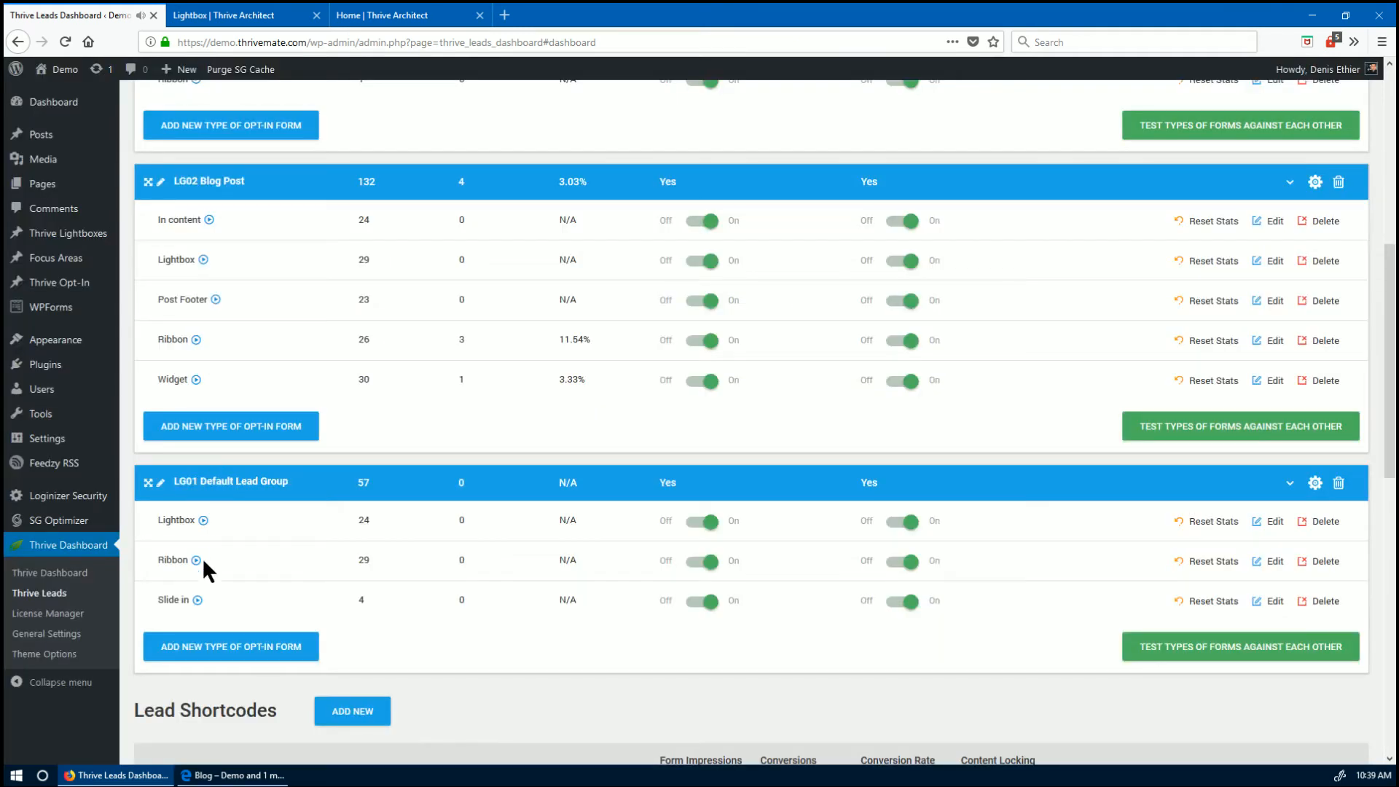
click(1314, 486)
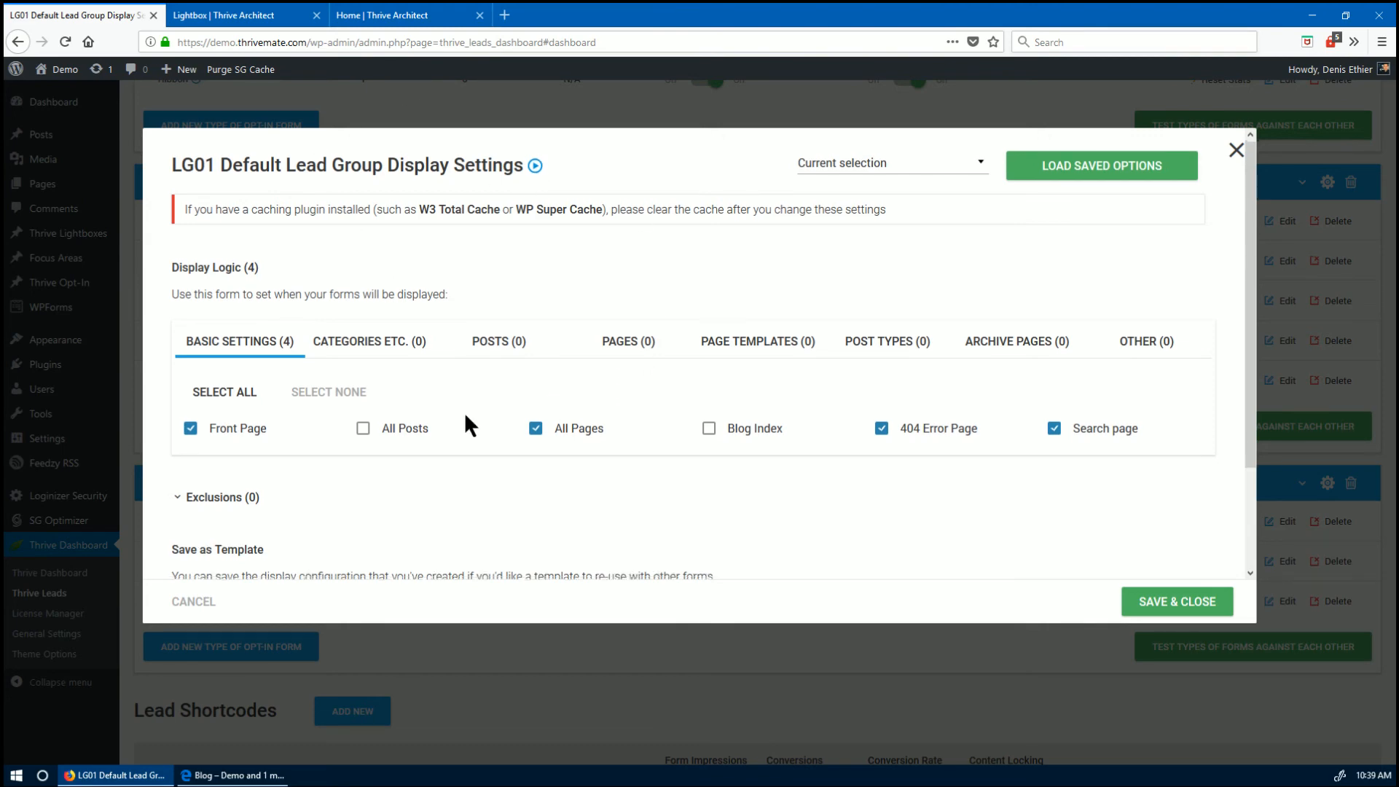
- Close LG01's display settings unchanged and cancel adding a new lead shortcode
scroll(465, 416, down, 3)
scroll(463, 421, up, 3)
click(1234, 153)
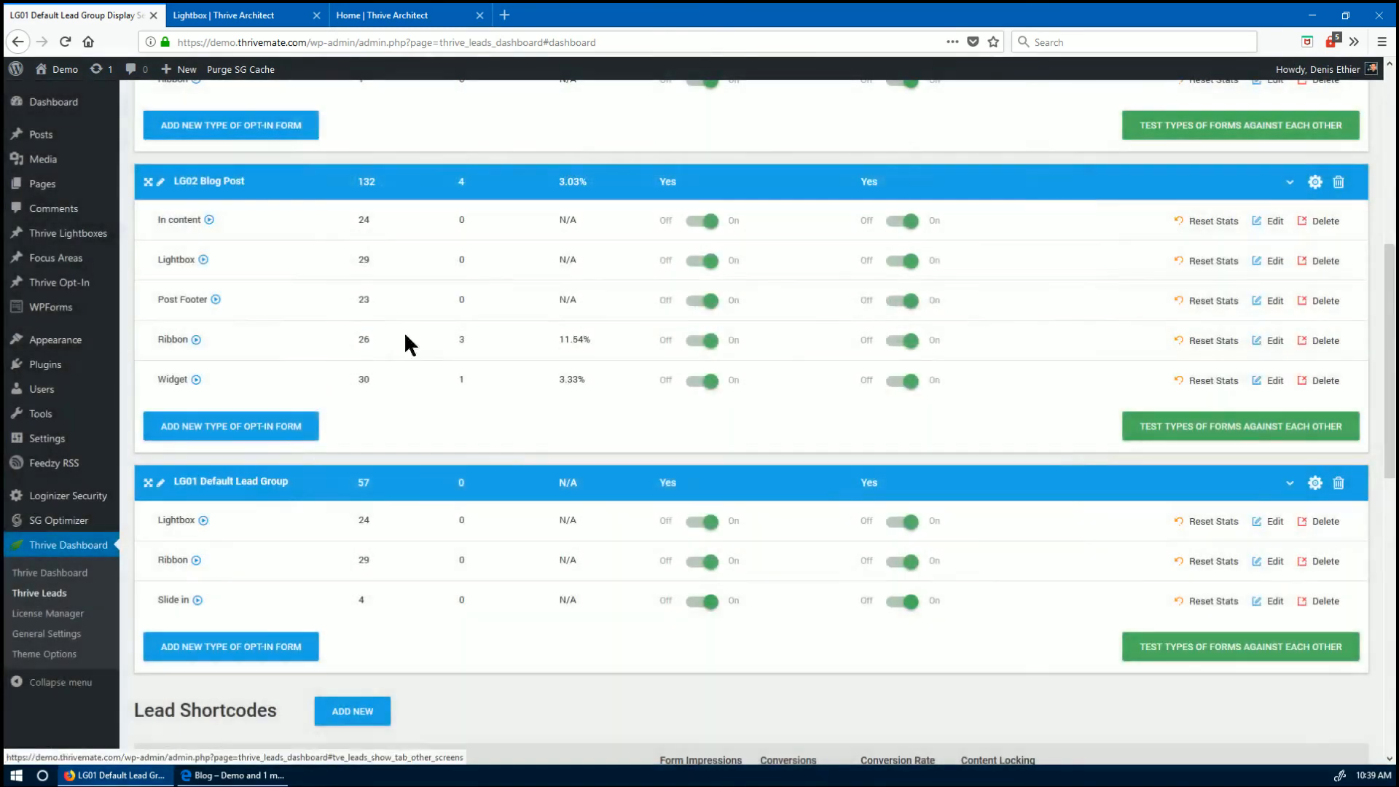
scroll(571, 532, up, 3)
scroll(549, 553, up, 3)
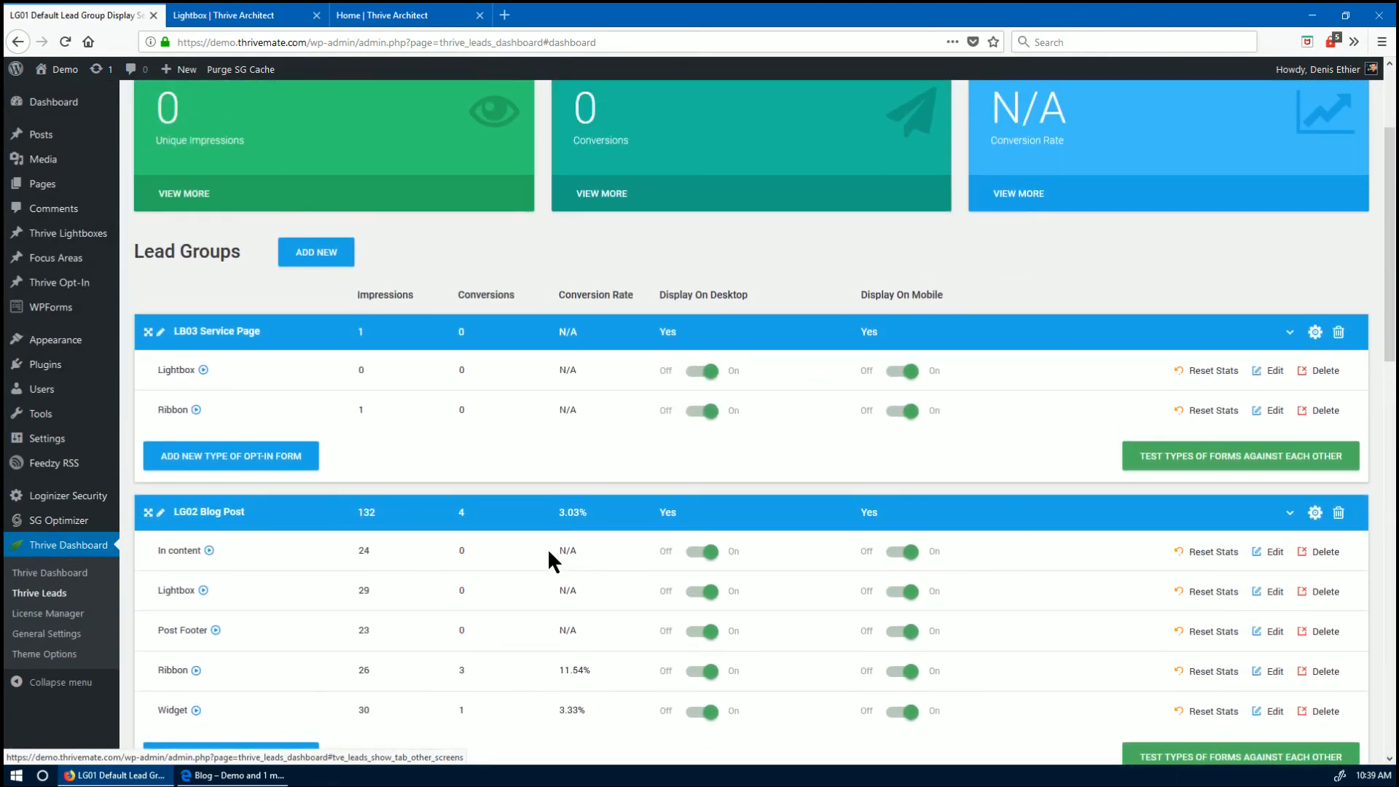
scroll(549, 552, down, 8)
scroll(550, 553, down, 3)
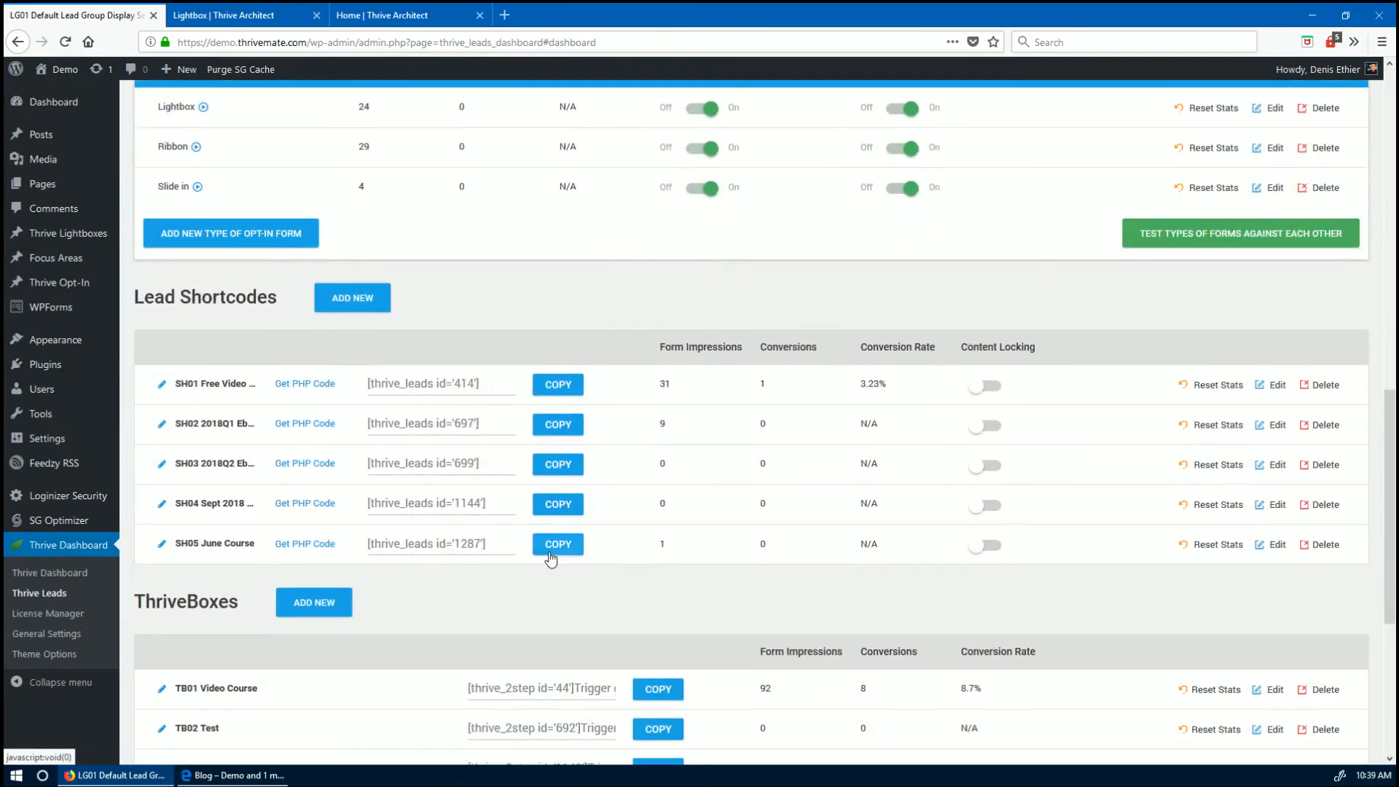
click(353, 298)
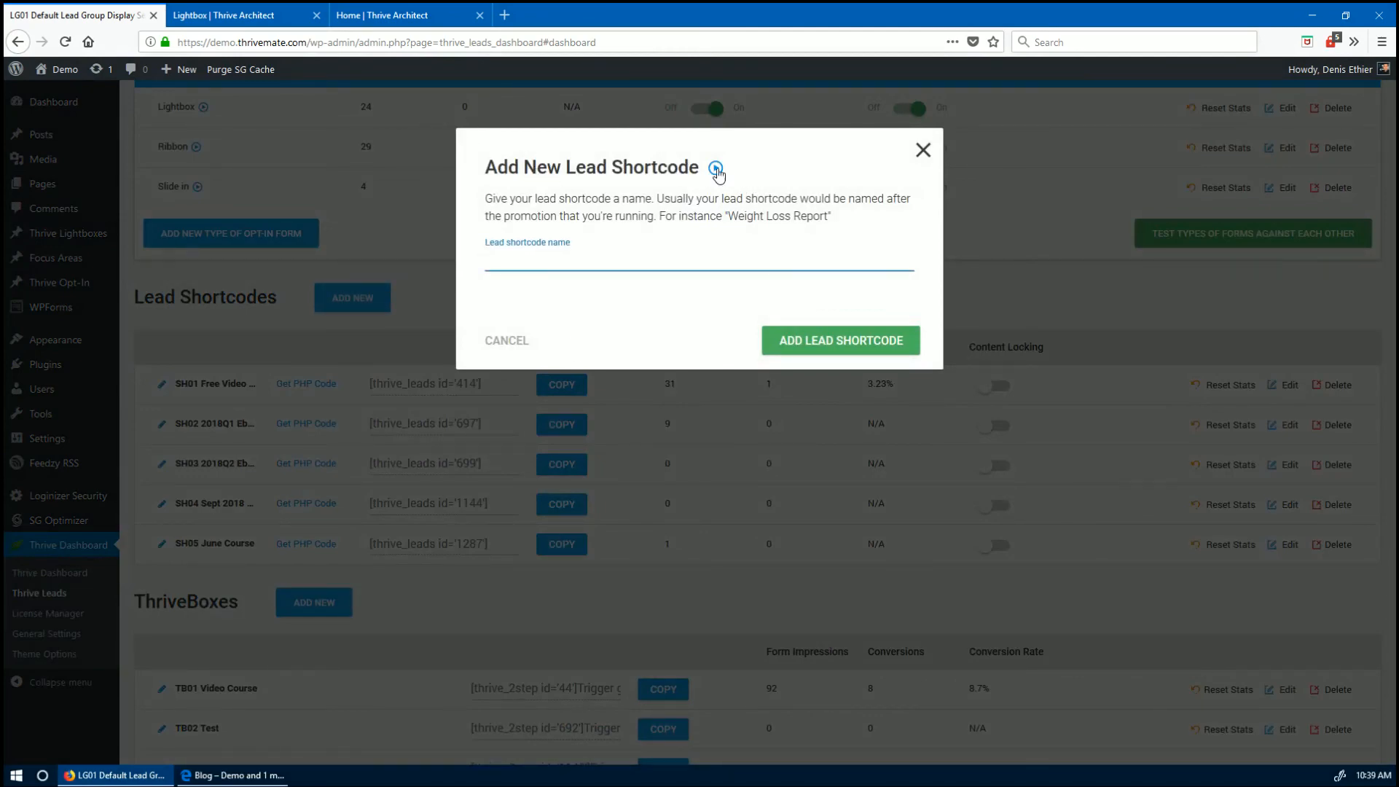
click(923, 150)
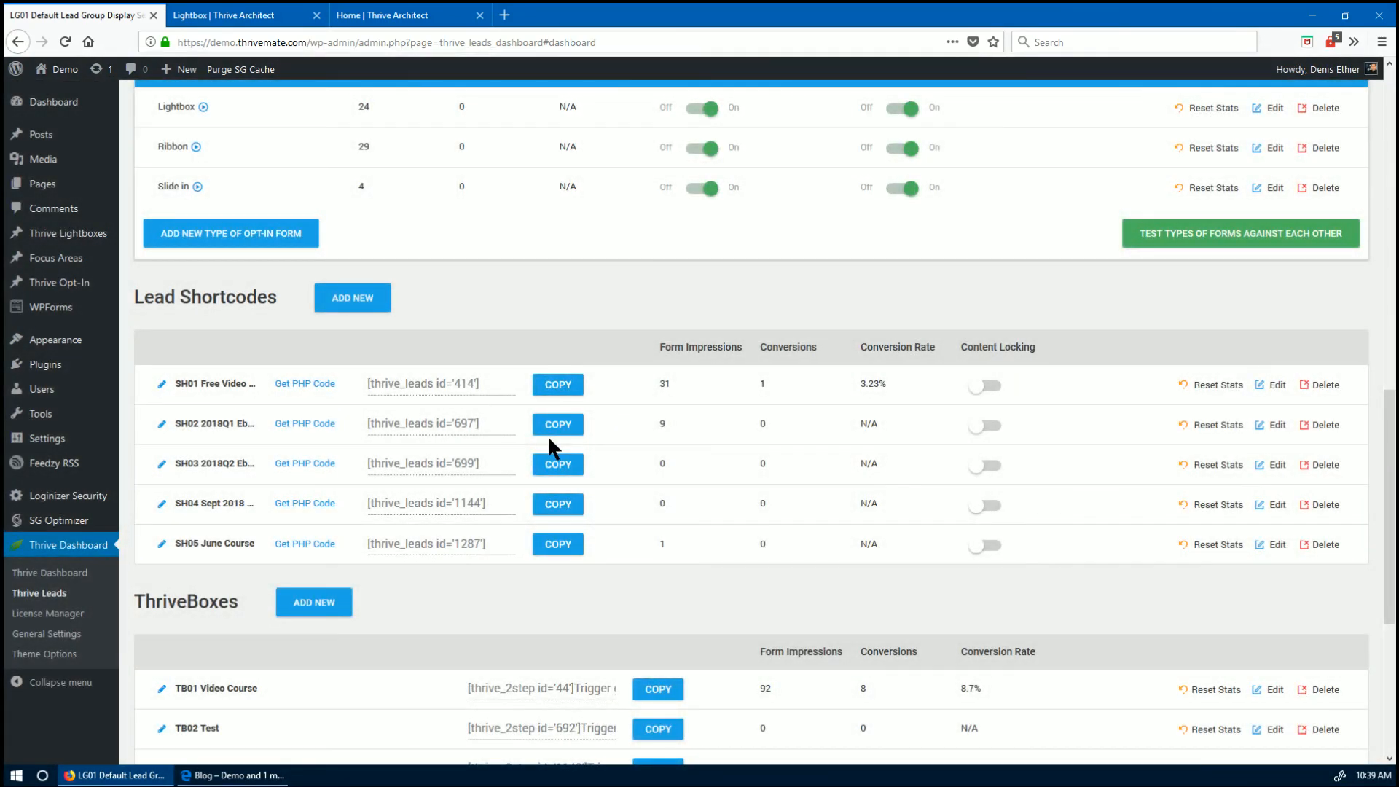
scroll(548, 436, down, 3)
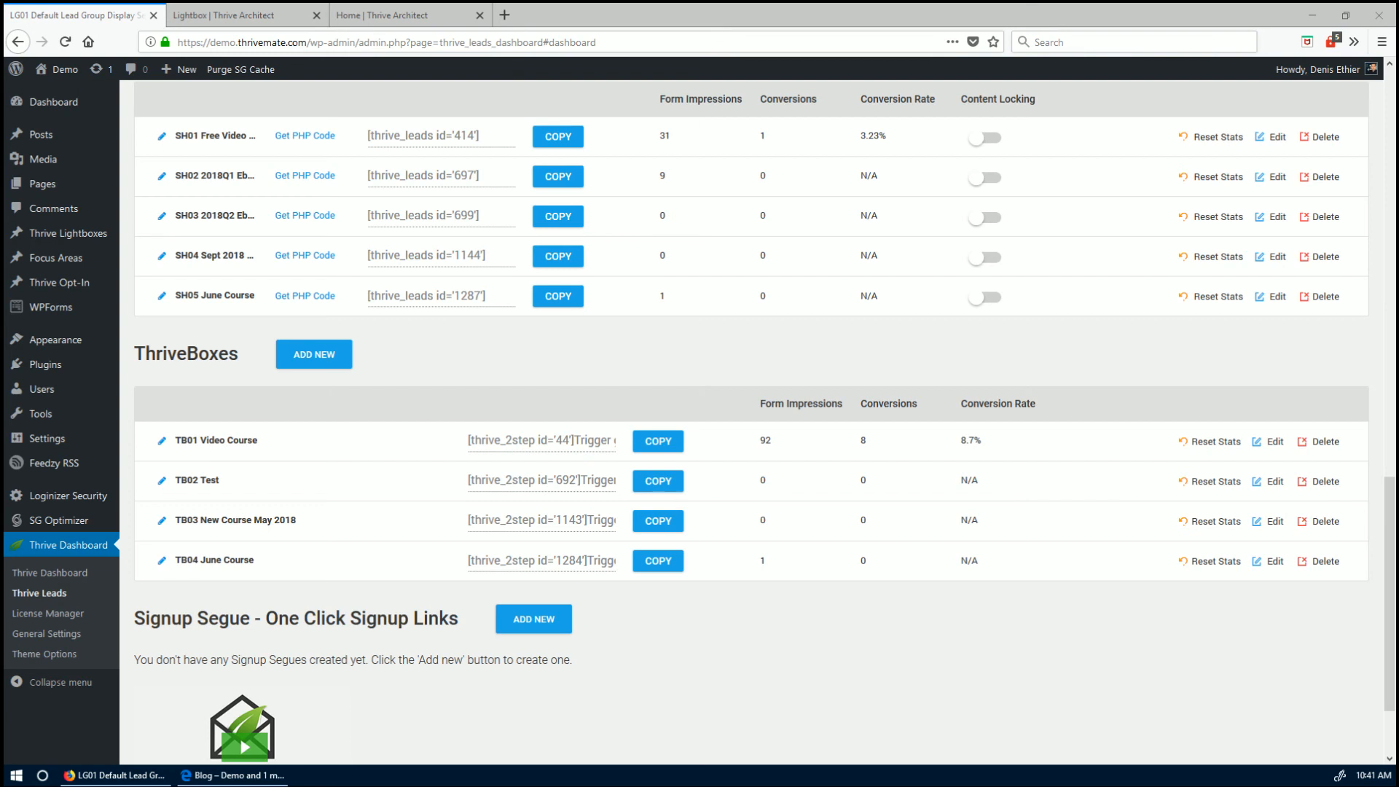
scroll(357, 612, up, 8)
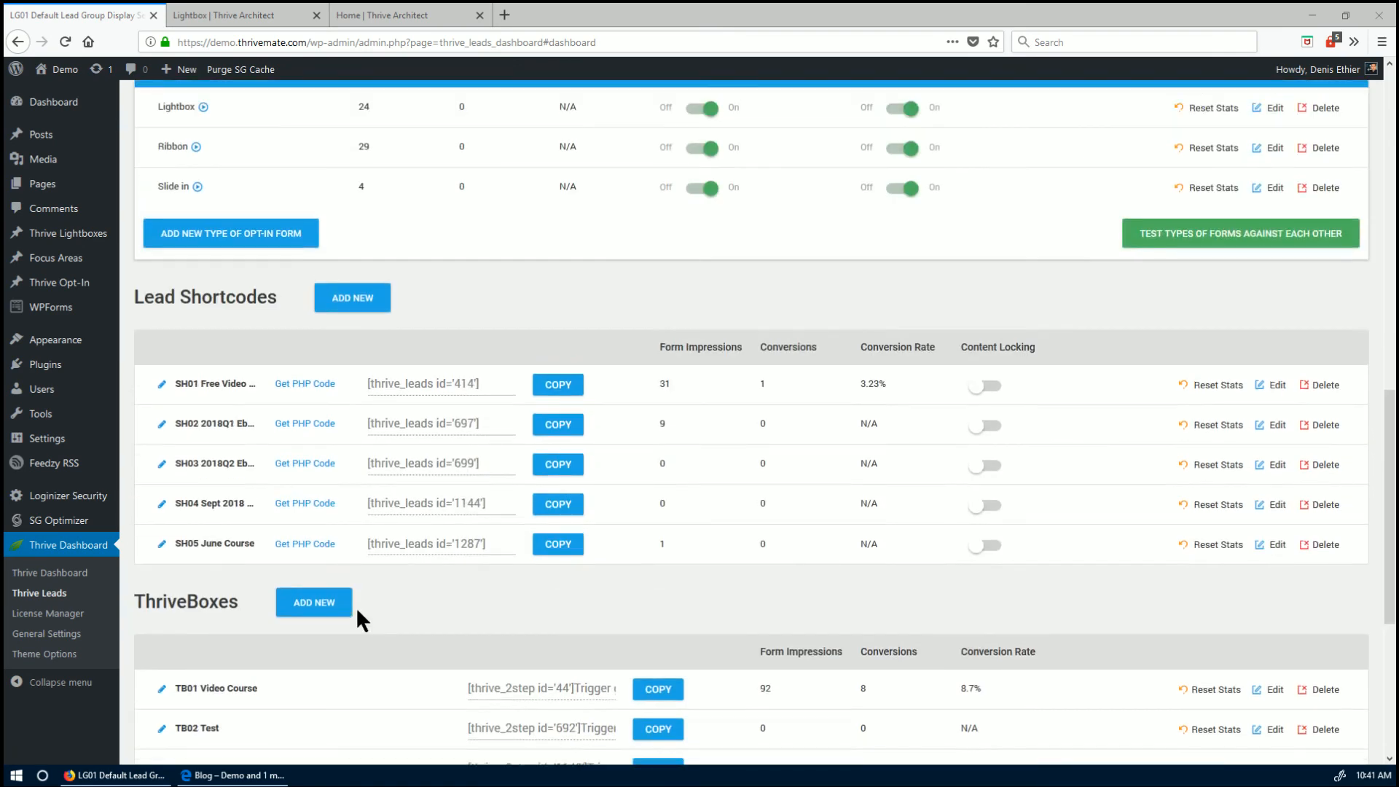
scroll(357, 620, up, 1)
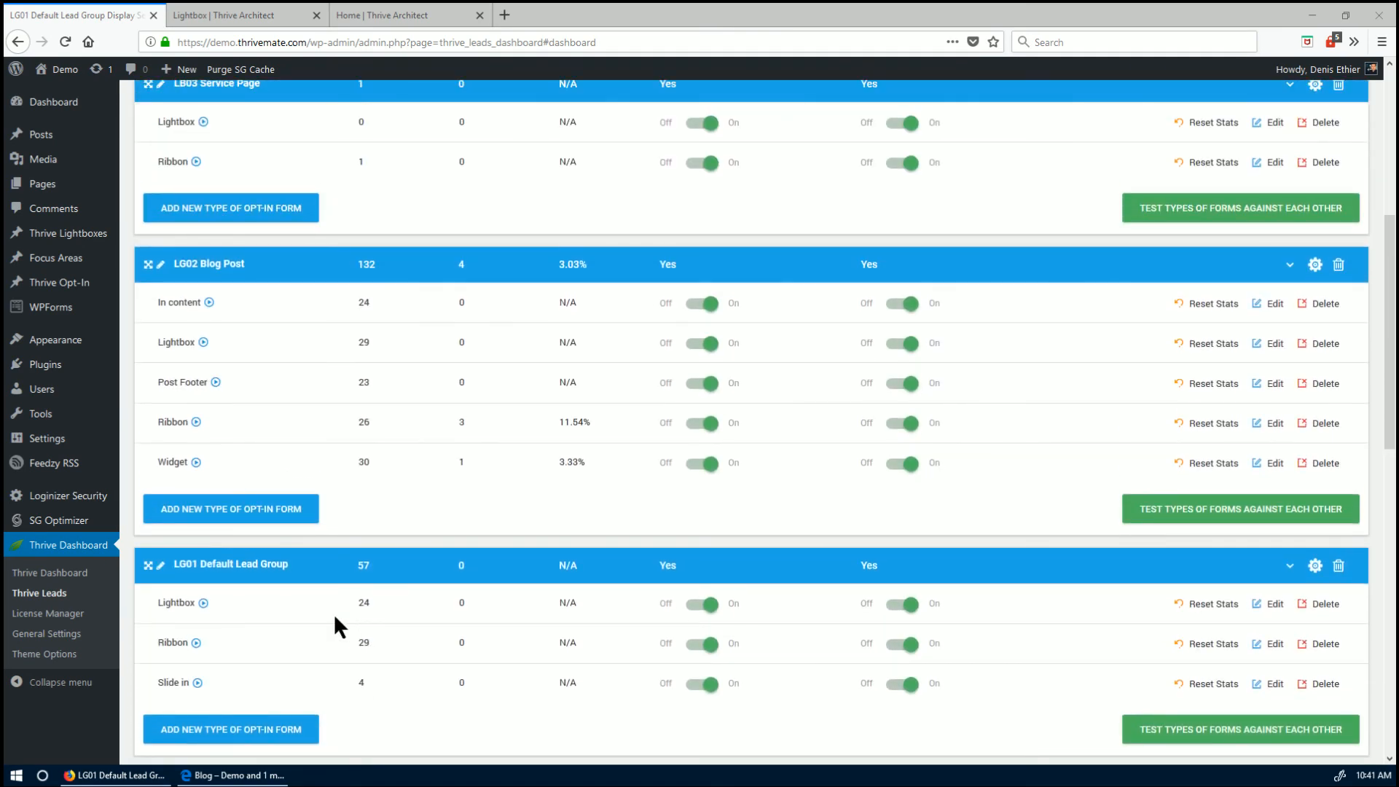
scroll(335, 618, up, 3)
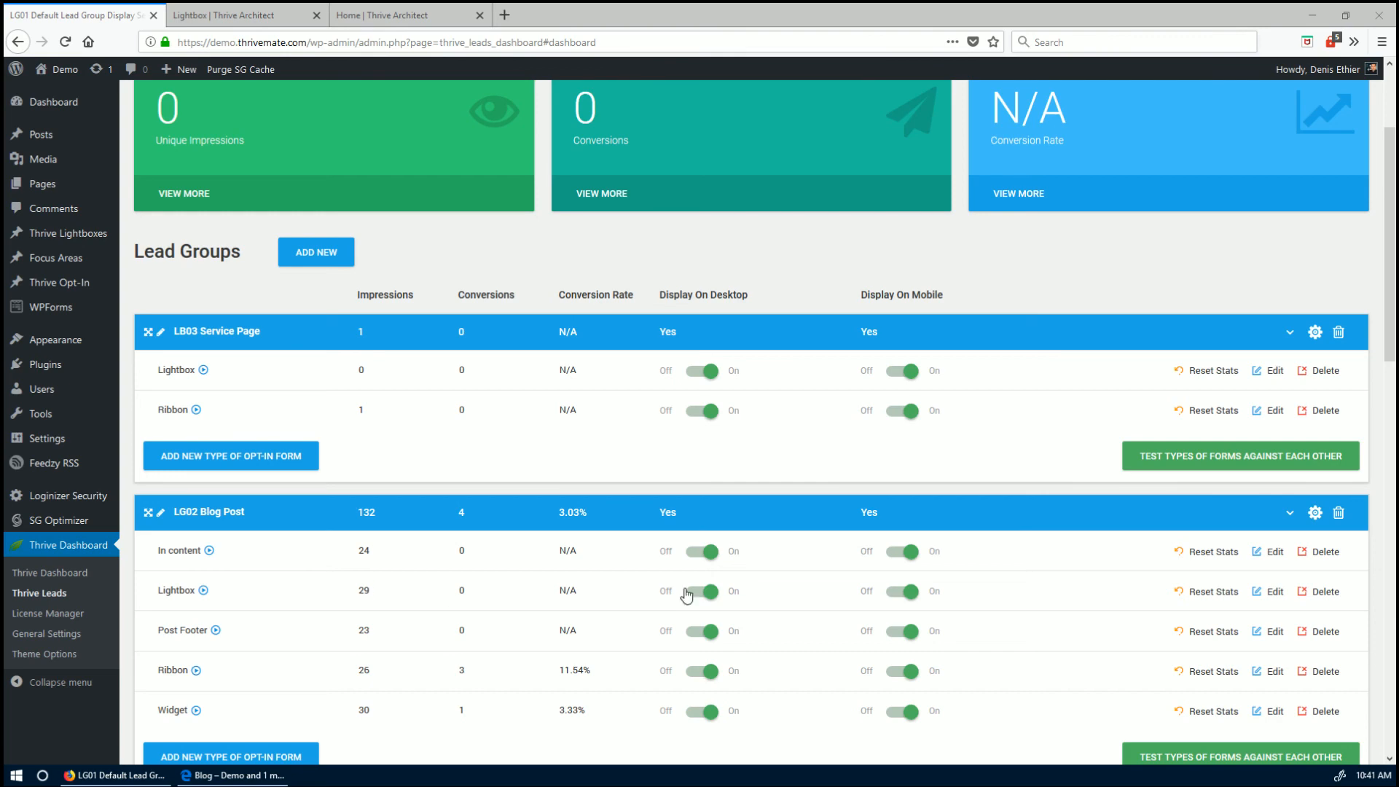
scroll(679, 600, down, 6)
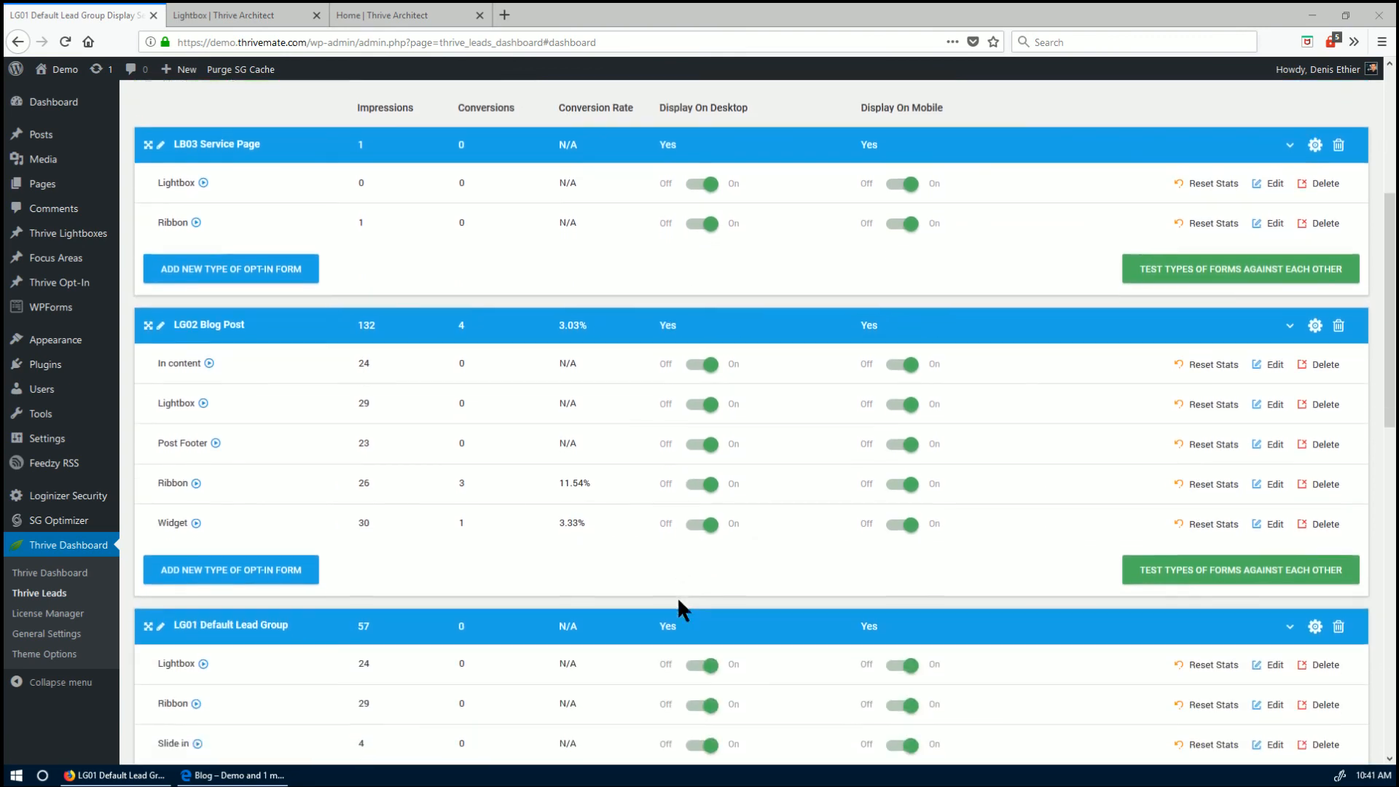